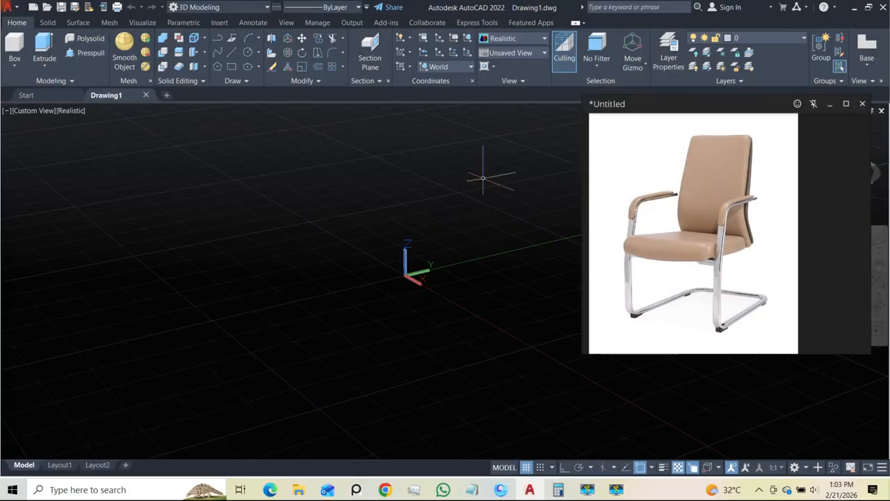
# - Examine the armrests, tubular frame and back-to-seat joint of the grey and beige cantilever chair photos on the reference board
pyautogui.moveTo(686, 103); pyautogui.dragTo(692, 123)
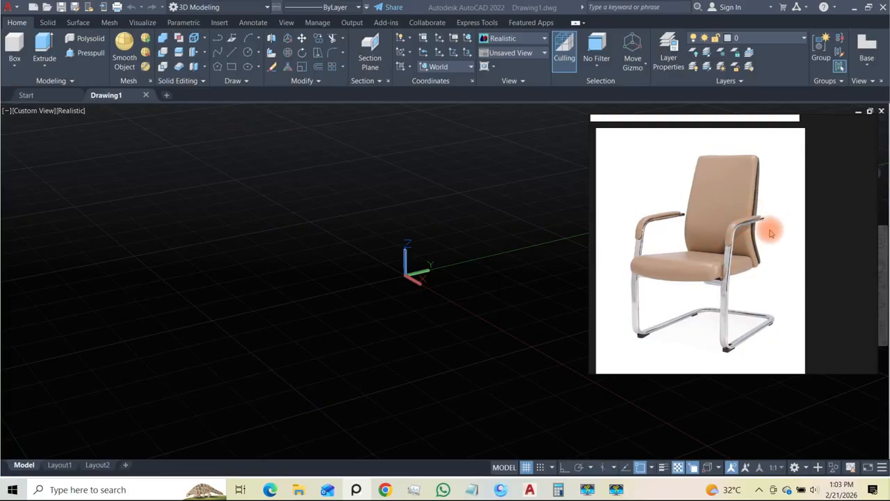
pyautogui.scroll(-3, 756, 236)
pyautogui.moveTo(755, 217); pyautogui.dragTo(756, 302, button='middle')
pyautogui.scroll(7, 751, 194)
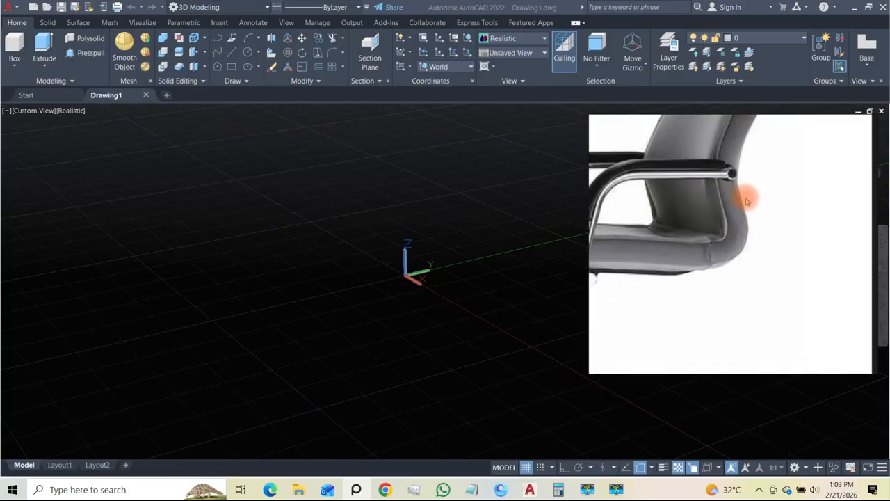
pyautogui.scroll(2, 732, 174)
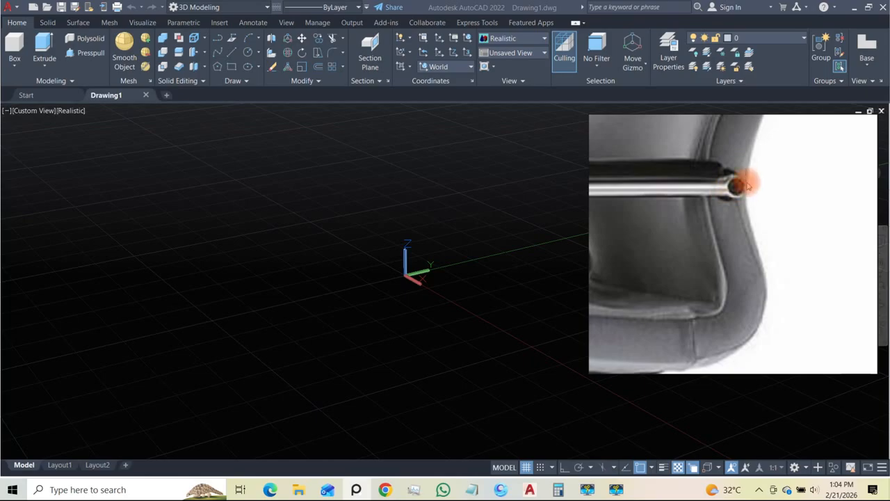
pyautogui.scroll(-2, 739, 188)
pyautogui.moveTo(735, 188); pyautogui.dragTo(745, 205, button='middle')
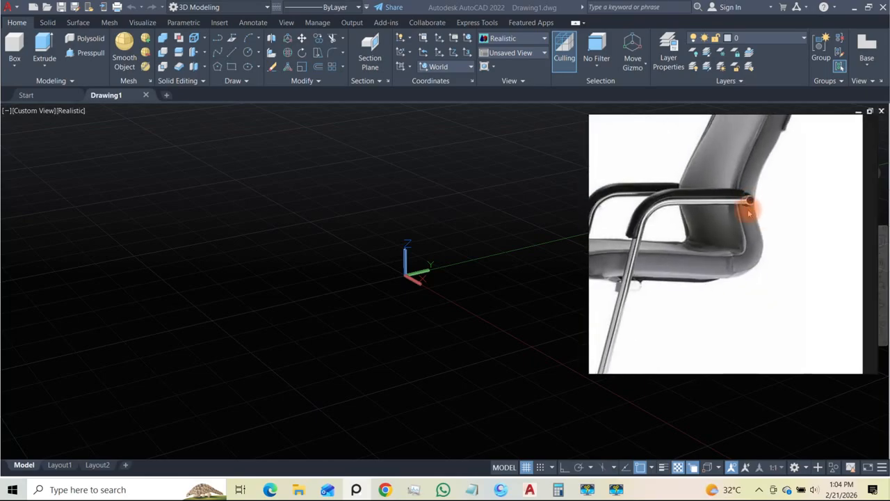
pyautogui.scroll(-8, 745, 229)
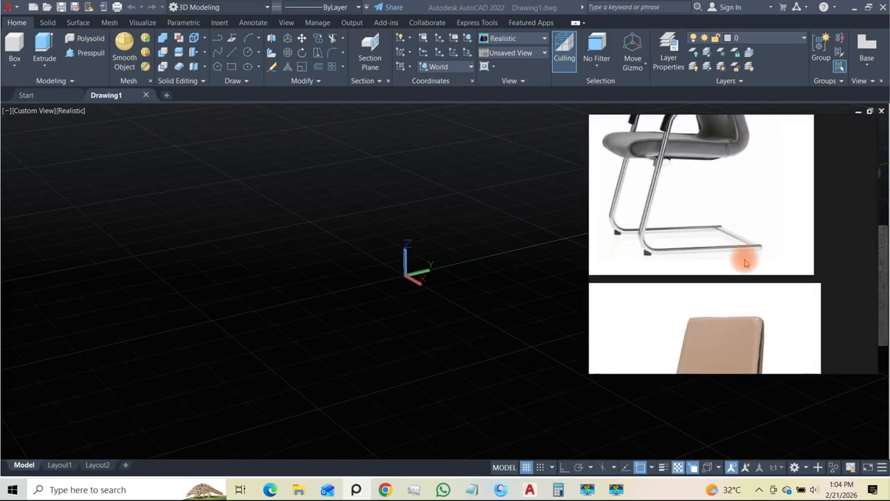
pyautogui.scroll(3, 746, 236)
pyautogui.scroll(1, 750, 267)
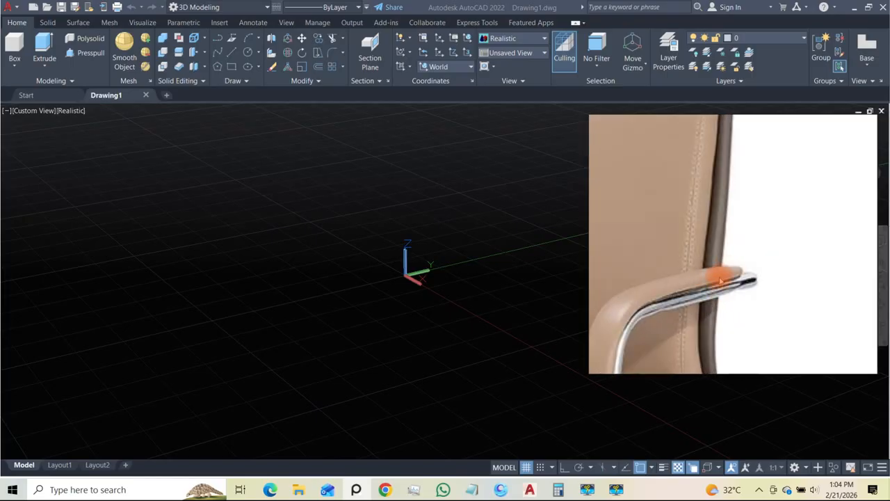
pyautogui.scroll(-3, 724, 268)
pyautogui.scroll(4, 723, 257)
pyautogui.scroll(3, 715, 223)
pyautogui.scroll(-5, 716, 175)
pyautogui.scroll(4, 719, 240)
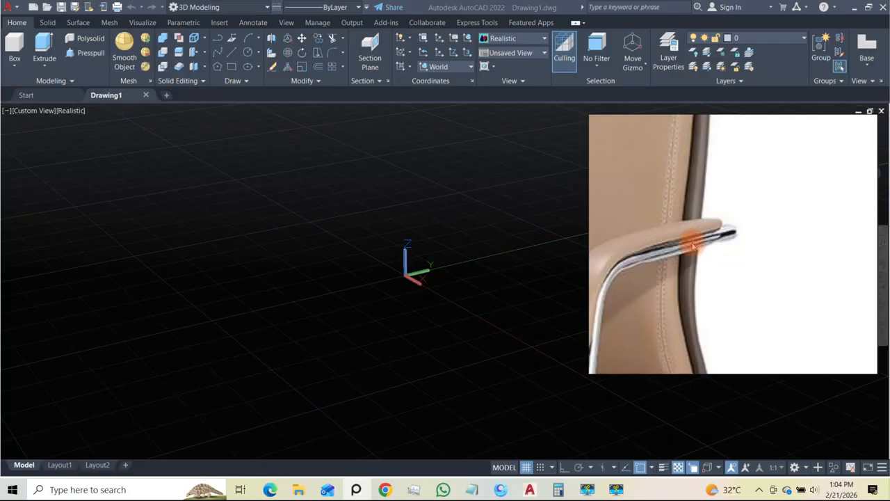
pyautogui.scroll(-2, 721, 229)
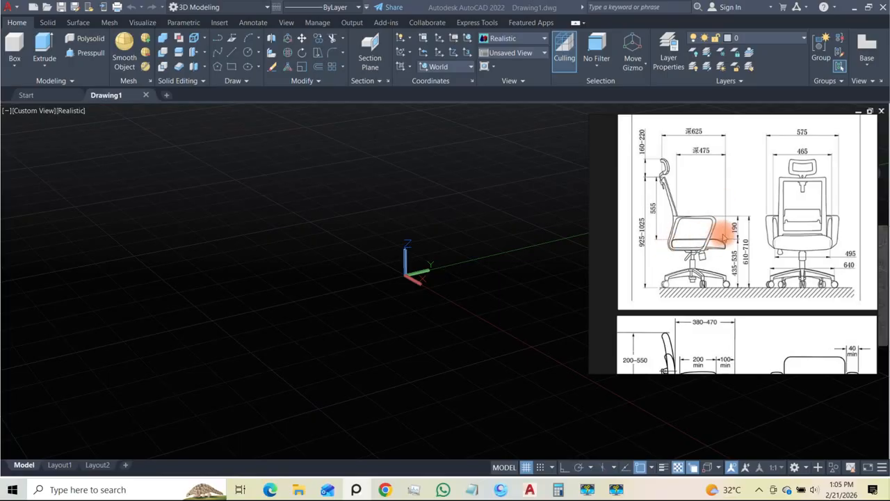
# - Copy the dimensioned side and front view drawing of the high-back office chair from the reference board
pyautogui.scroll(-5, 767, 230)
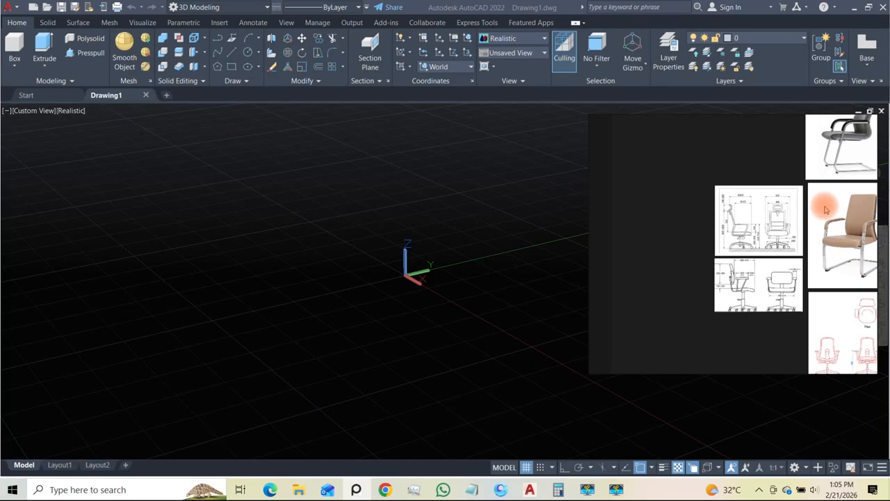
pyautogui.scroll(3, 786, 225)
pyautogui.scroll(-3, 754, 230)
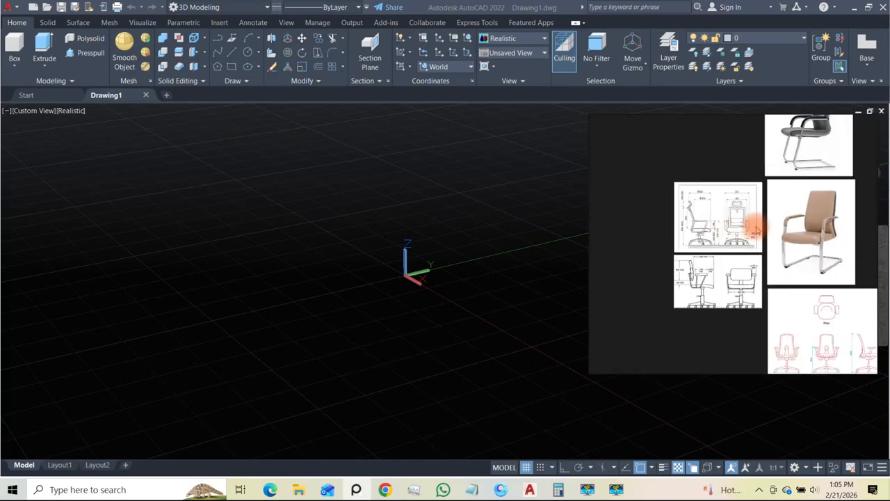
pyautogui.scroll(2, 755, 229)
pyautogui.scroll(-1, 680, 213)
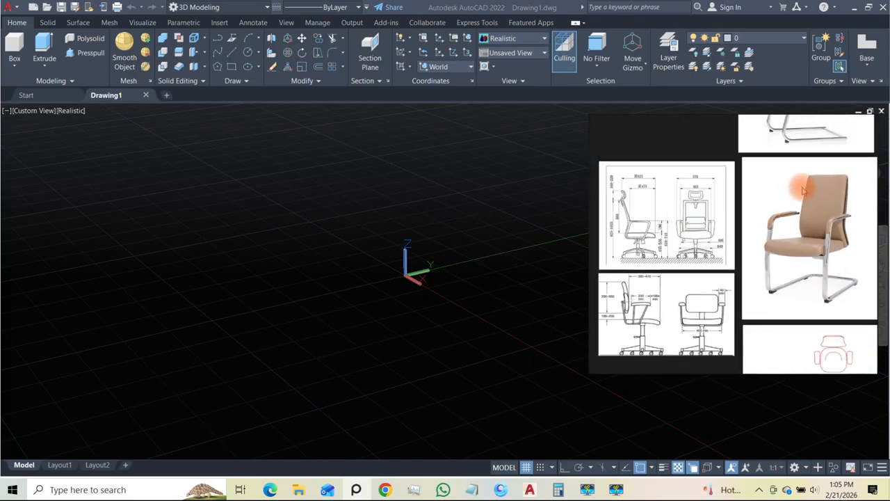
pyautogui.rightClick(658, 209)
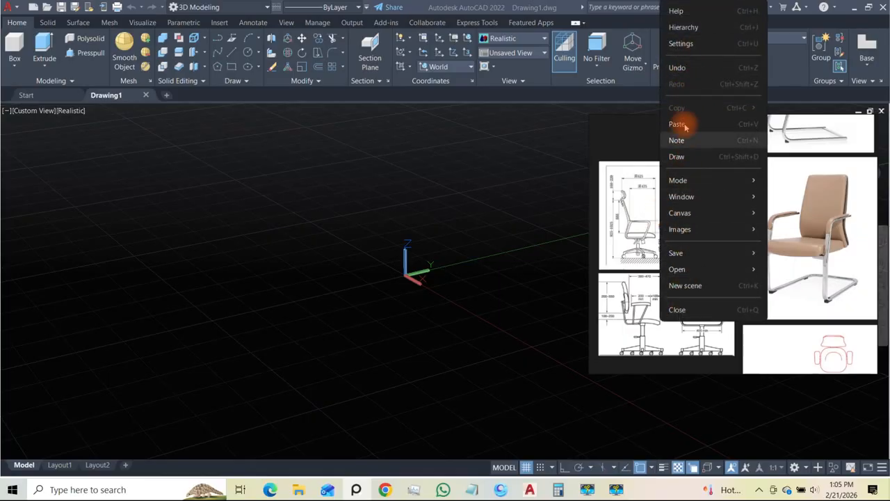
pyautogui.moveTo(694, 256)
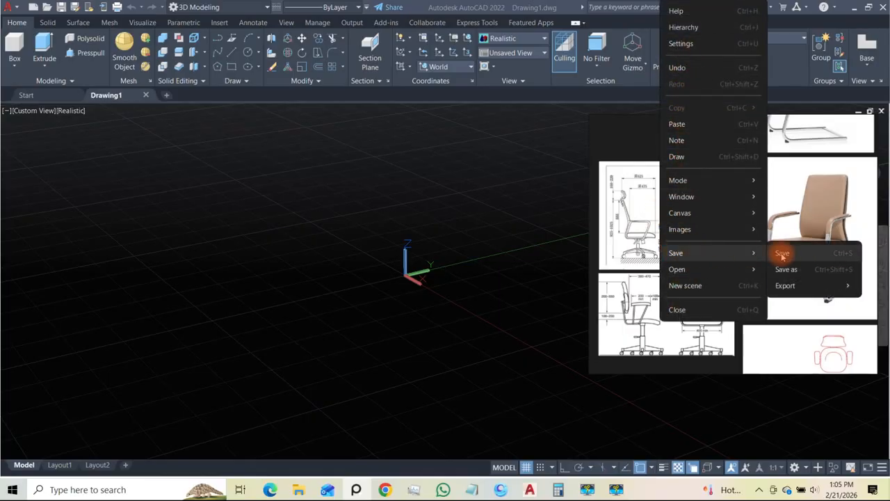
pyautogui.click(624, 189)
pyautogui.rightClick(670, 186)
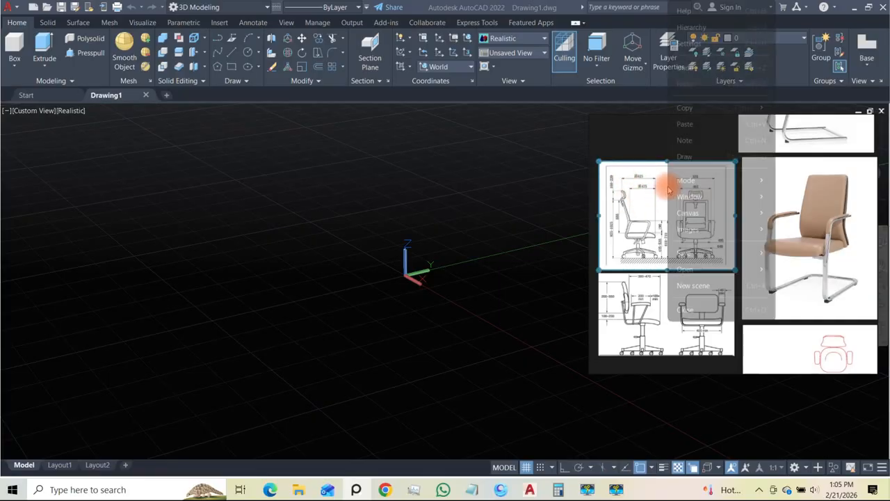
pyautogui.click(683, 109)
# - Open Paint, paste the copied chair drawing and crop the canvas to the image
pyautogui.press('super')
pyautogui.write('paint')
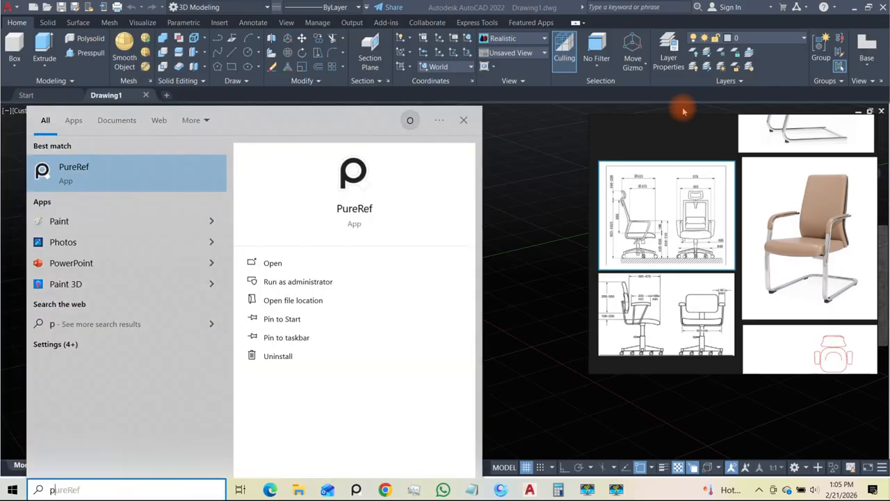
pyautogui.press('Return')
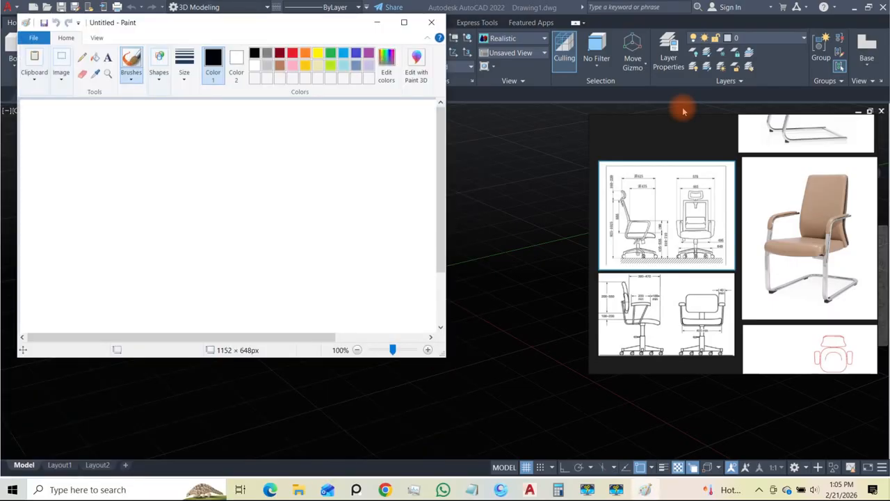
pyautogui.hotkey('ctrl', 'v')
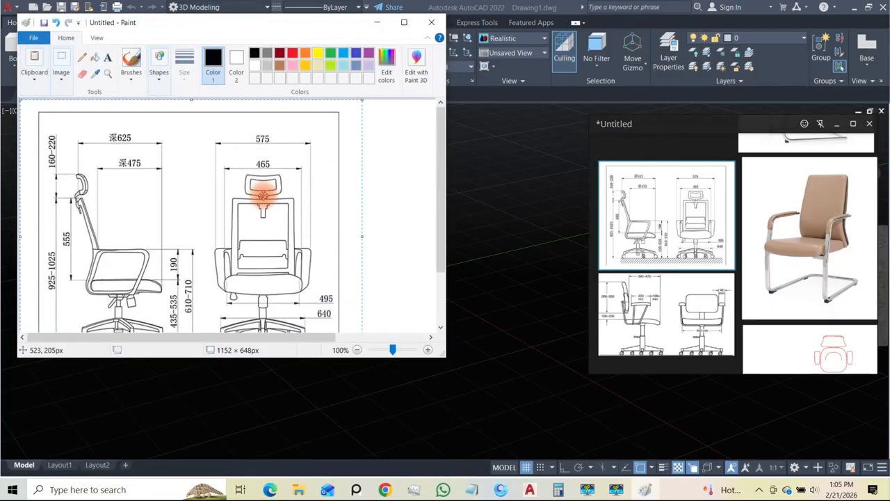
pyautogui.hotkey('ctrl', 'shift', 'x')
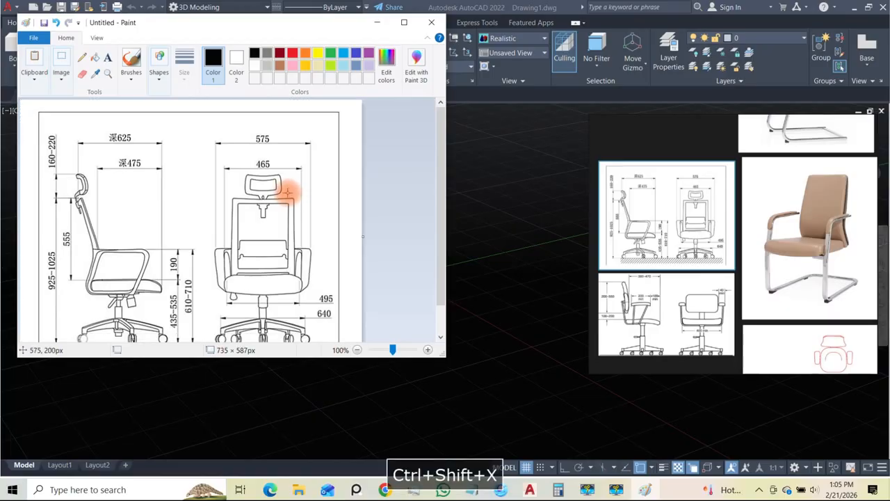
# - Save the cropped picture as a PNG named Chair in Saved Pictures and minimise Paint
pyautogui.click(43, 22)
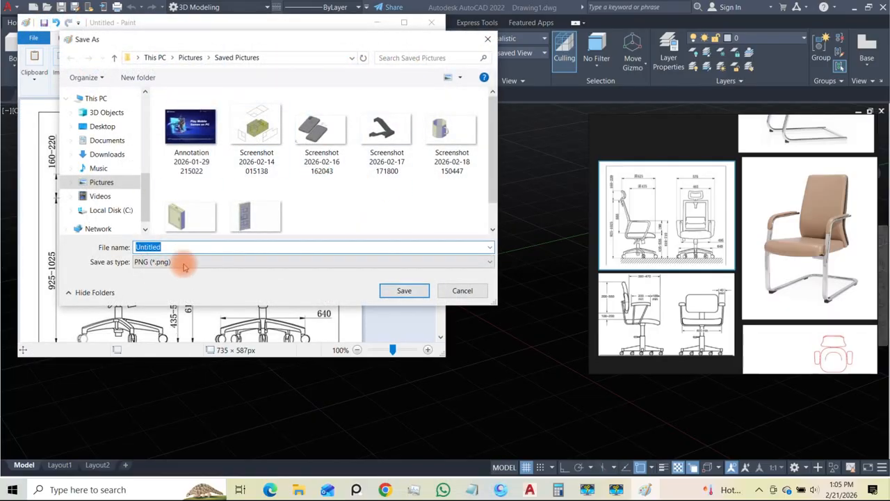
pyautogui.write('Chair')
pyautogui.click(405, 292)
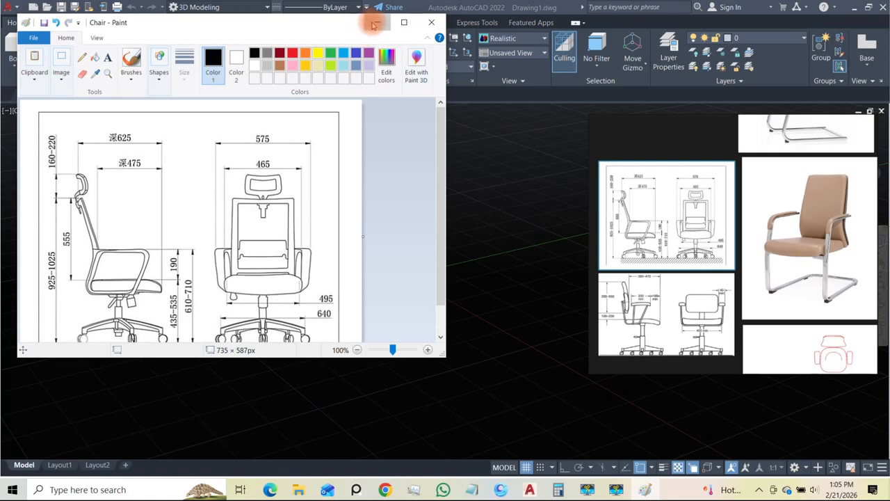
pyautogui.click(377, 22)
# - Switch the AutoCAD viewport to the Front view with the 2D Wireframe visual style
pyautogui.click(662, 200)
pyautogui.click(44, 118)
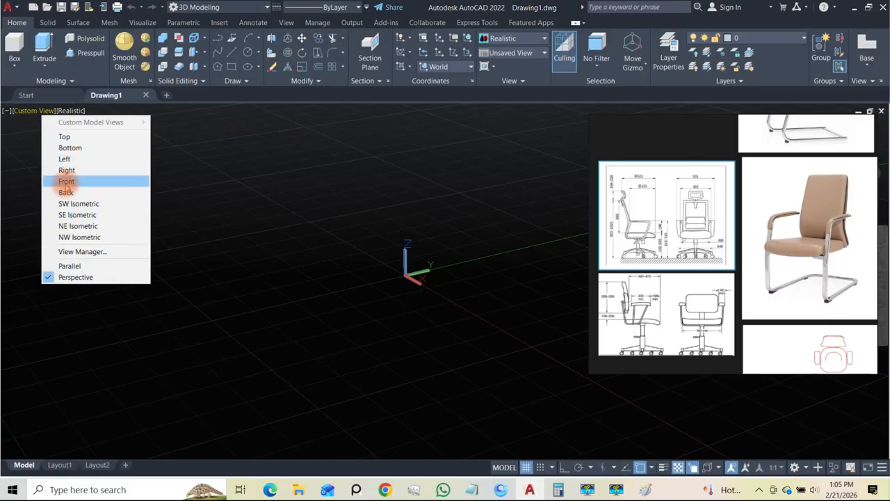
pyautogui.click(67, 183)
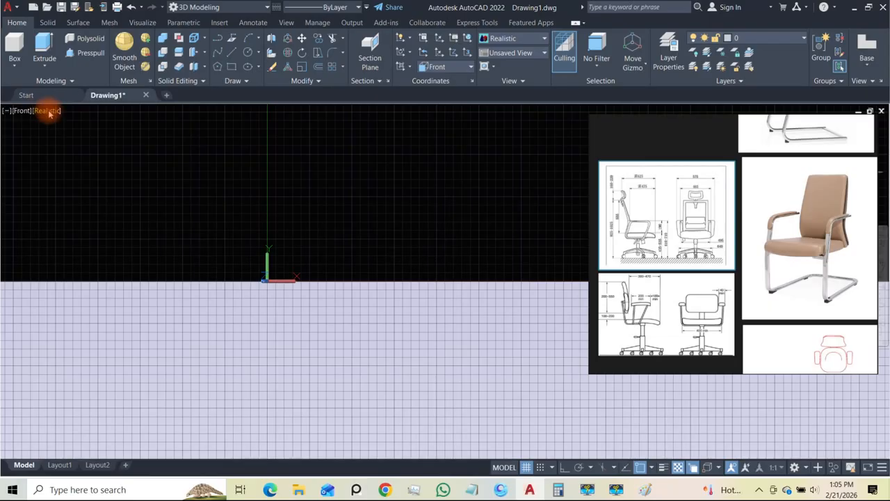
pyautogui.click(48, 112)
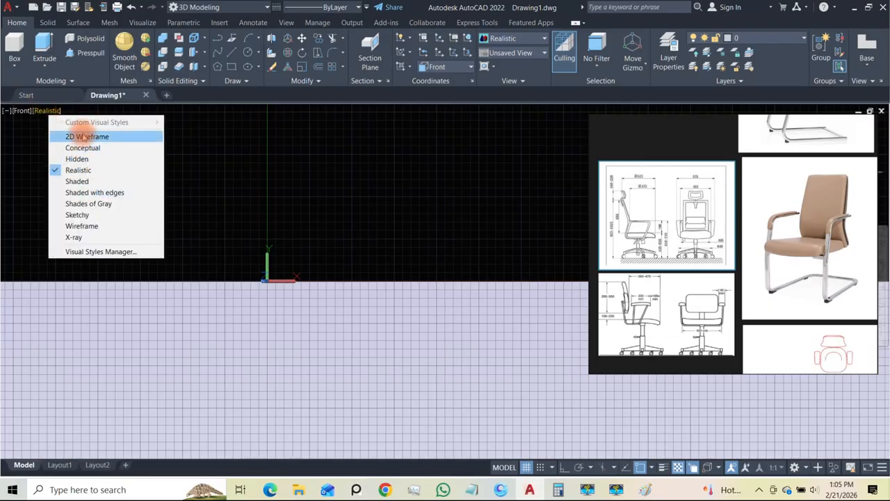
pyautogui.click(84, 137)
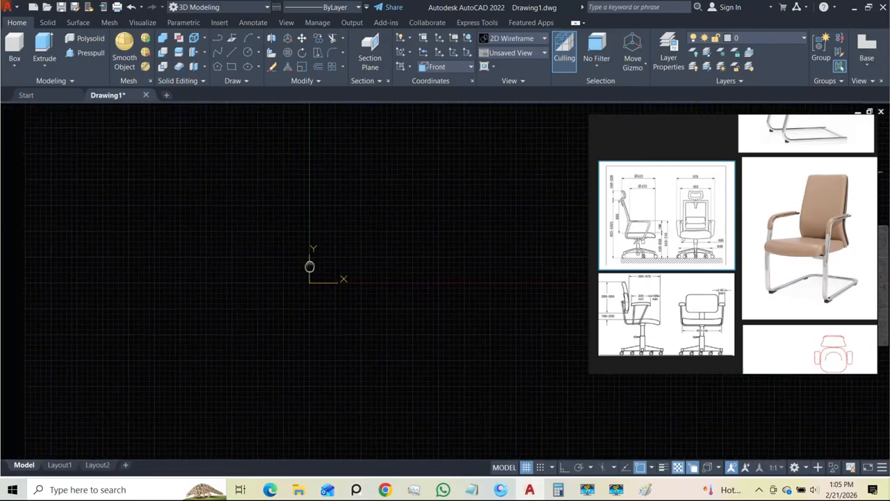
# - Open the Saved Pictures folder in File Explorer and arrange its window so the drawing area stays accessible
pyautogui.press('super+e')
pyautogui.moveTo(624, 60); pyautogui.dragTo(340, 55)
pyautogui.click(125, 162)
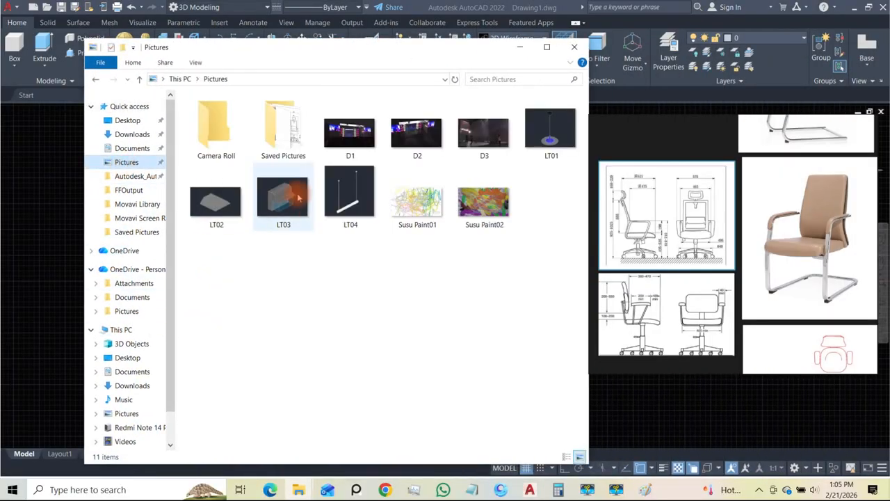
pyautogui.doubleClick(281, 124)
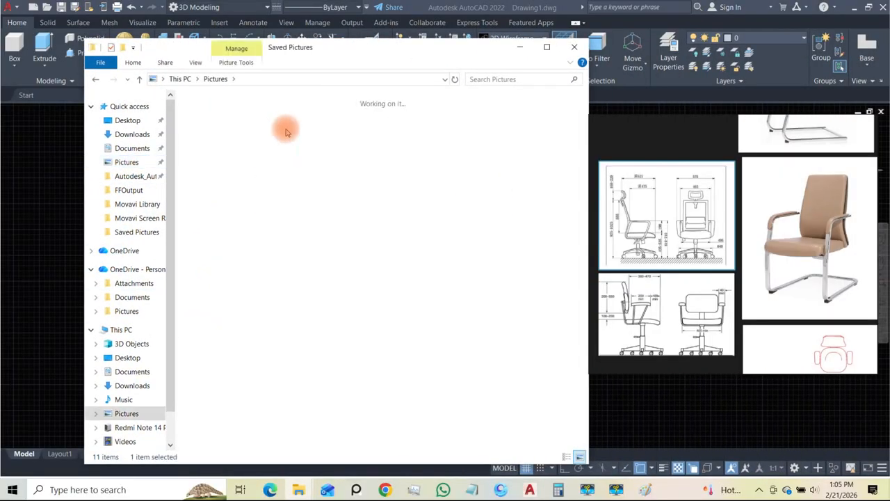
pyautogui.moveTo(334, 48); pyautogui.dragTo(533, 78)
# - Insert the Chair image into the drawing with its corner on the X axis near the origin, scaled freehand
pyautogui.moveTo(481, 160); pyautogui.dragTo(212, 252)
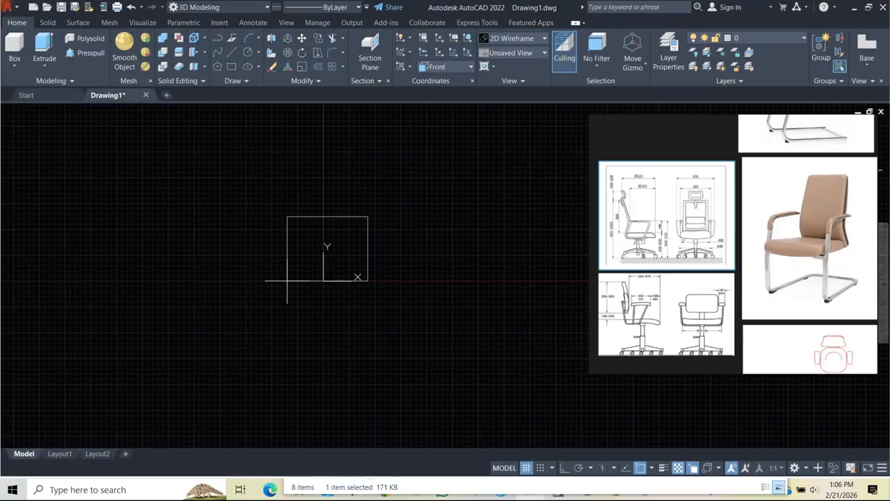
pyautogui.click(287, 281)
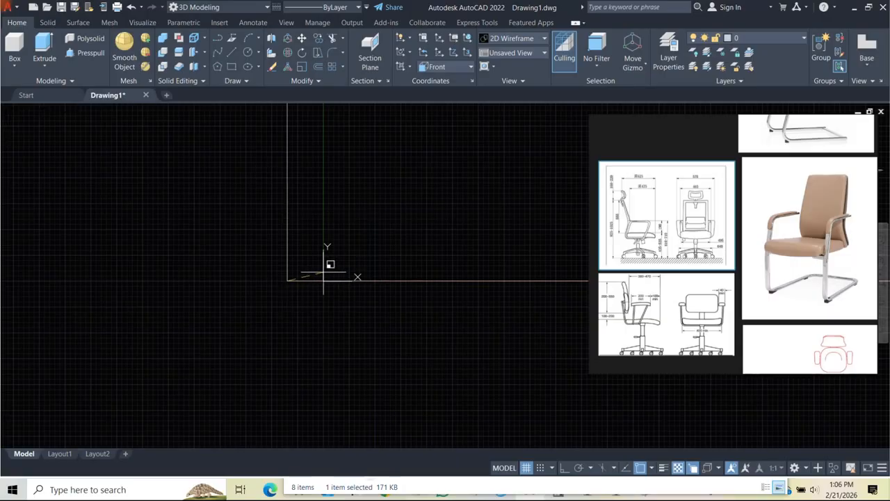
pyautogui.click(371, 275)
pyautogui.scroll(5, 312, 262)
pyautogui.scroll(-4, 311, 254)
# - Select the attached chair image and set its fade to 75
pyautogui.click(402, 233)
pyautogui.scroll(6, 348, 252)
pyautogui.scroll(-4, 321, 217)
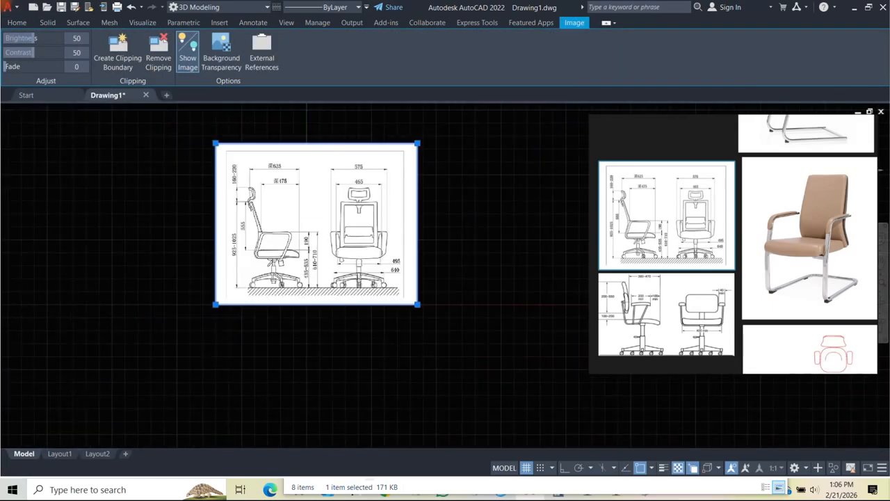
pyautogui.moveTo(27, 66); pyautogui.dragTo(49, 66)
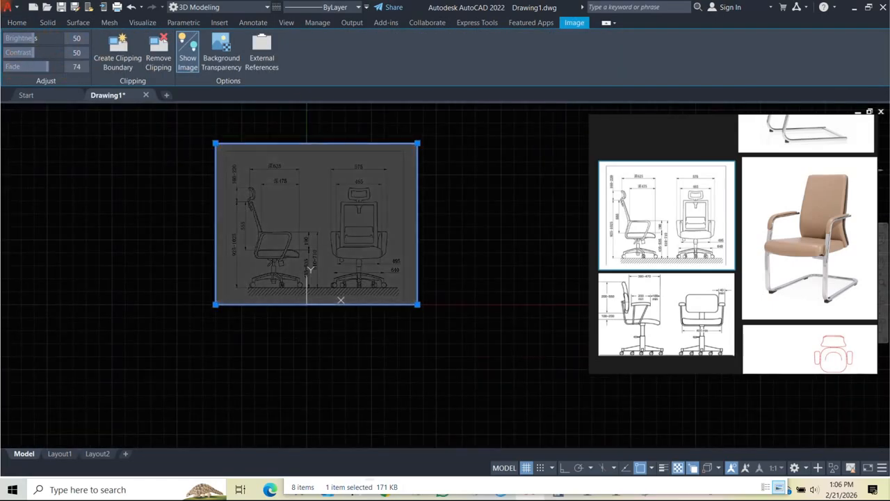
# - Examine the side view in the faded image, especially the overall depth and seat depth dimensions
pyautogui.scroll(4, 254, 214)
pyautogui.scroll(2, 254, 214)
pyautogui.scroll(-4, 294, 182)
pyautogui.scroll(6, 276, 170)
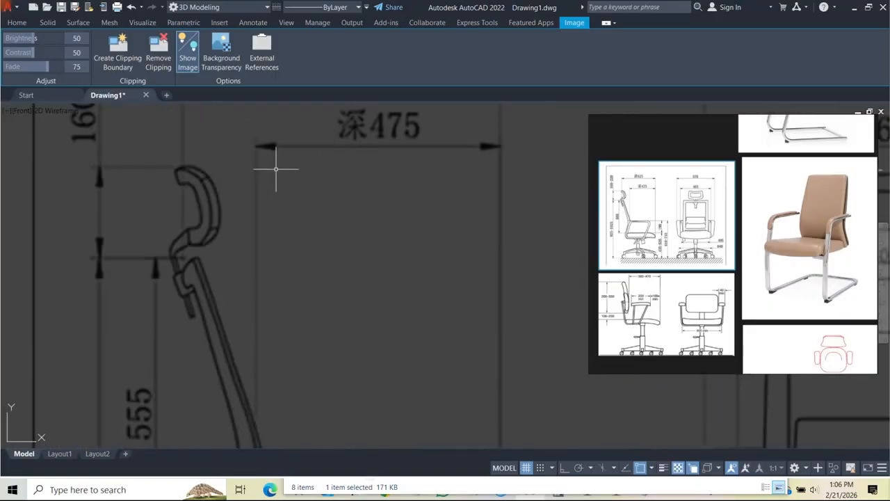
pyautogui.scroll(-3, 290, 144)
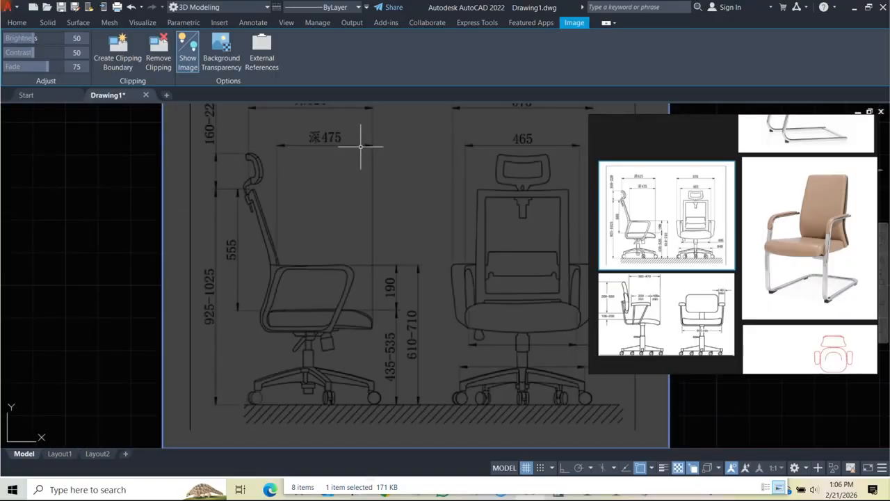
pyautogui.scroll(-6, 389, 195)
pyautogui.scroll(6, 381, 217)
pyautogui.scroll(-2, 347, 223)
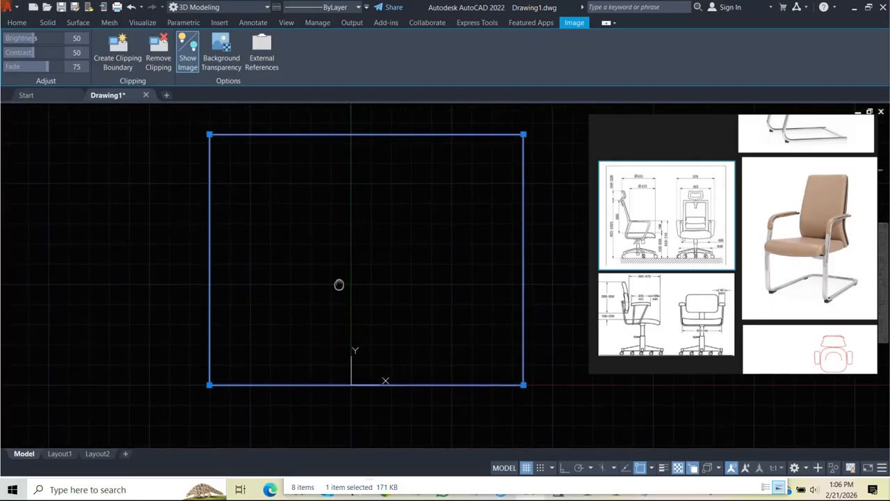
pyautogui.scroll(5, 306, 209)
pyautogui.scroll(-5, 282, 215)
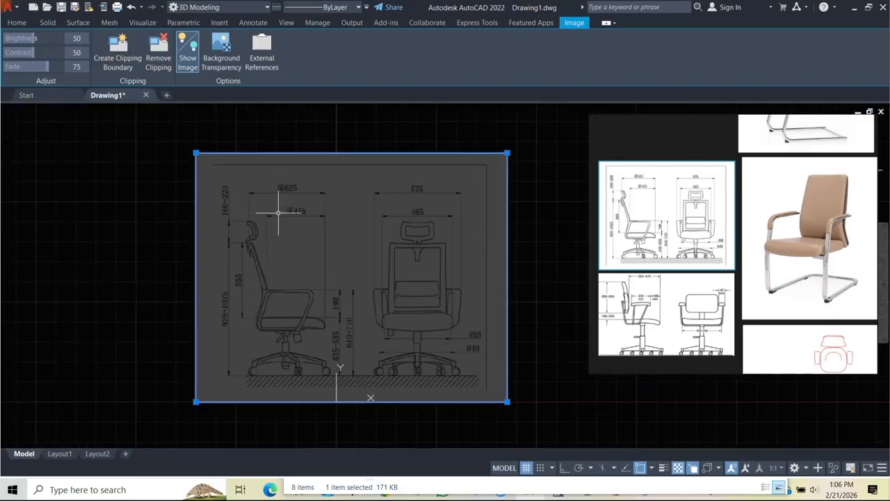
pyautogui.scroll(5, 275, 230)
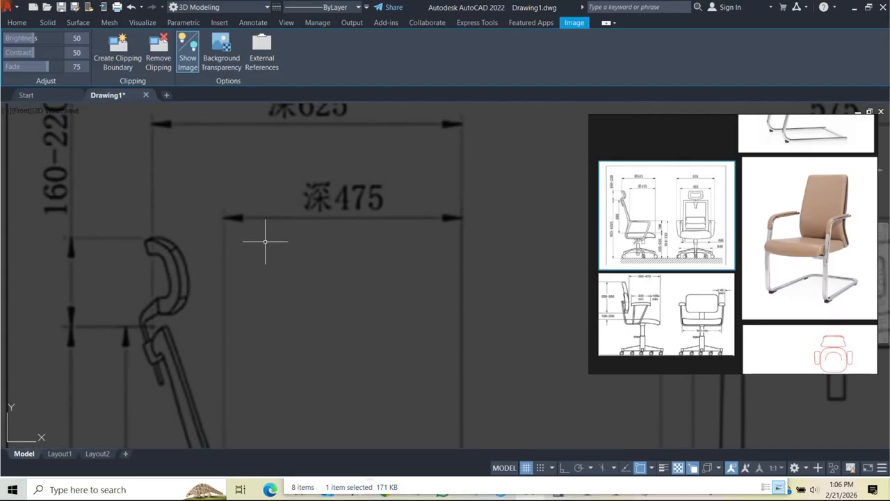
# - Turn on Ortho and draw a 475 horizontal line from the rear end of the side view's seat depth dimension
pyautogui.press('Escape')
pyautogui.click(579, 471)
pyautogui.click(566, 470)
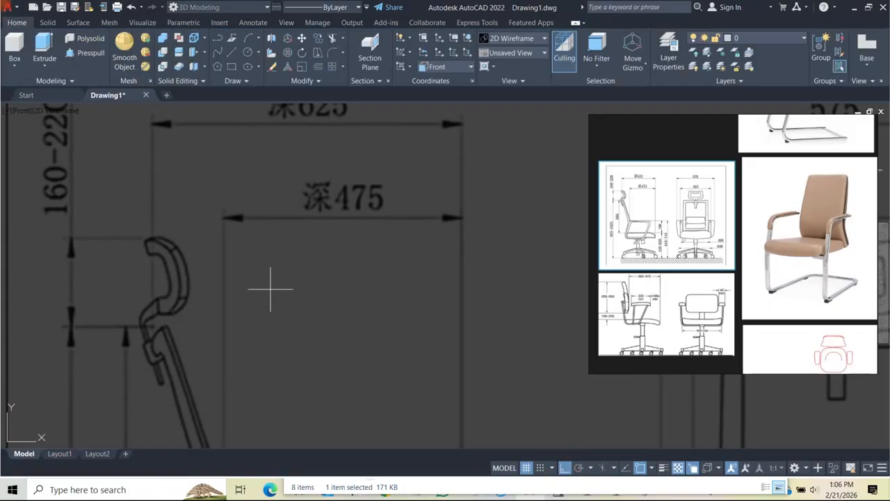
pyautogui.click(222, 217)
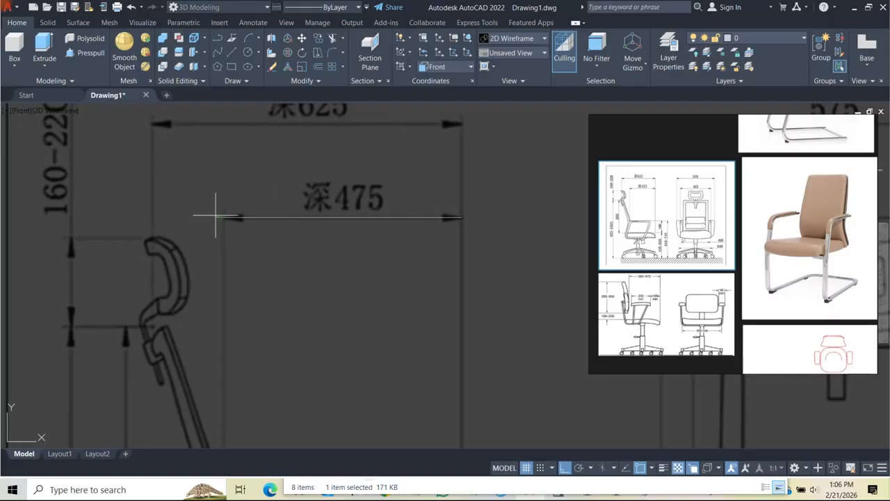
pyautogui.scroll(-3, 220, 214)
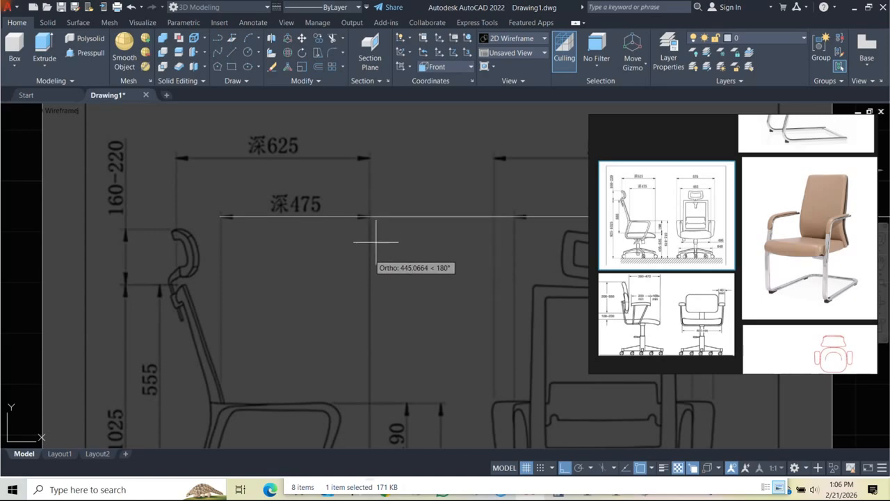
pyautogui.press('Escape')
pyautogui.scroll(-2, 341, 244)
pyautogui.scroll(-8, 298, 223)
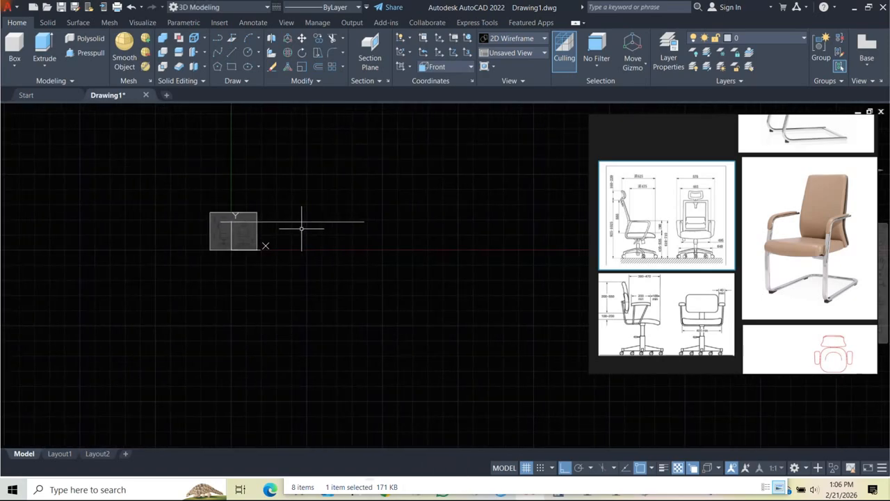
pyautogui.scroll(4, 299, 223)
pyautogui.moveTo(298, 222); pyautogui.dragTo(261, 222, button='middle')
pyautogui.moveTo(134, 224); pyautogui.dragTo(154, 230, button='middle')
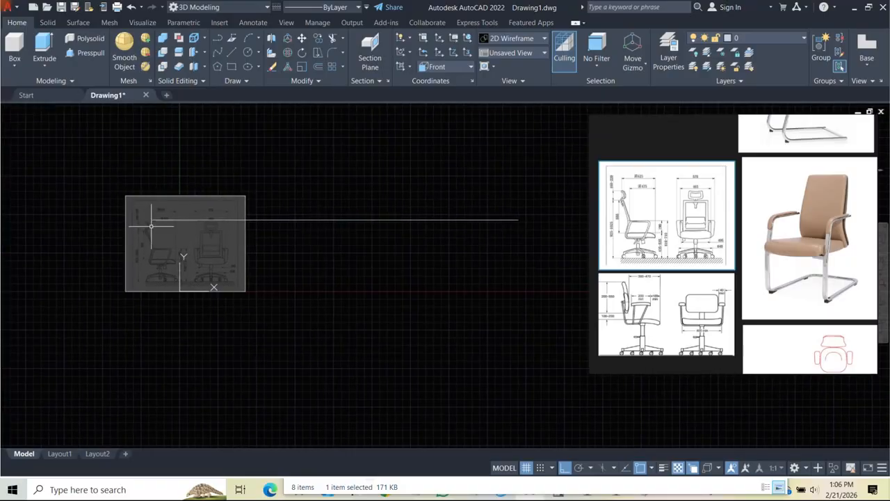
# - Scale the chair image by reference about the line's start, matching the drawn seat depth dimension to the line's full length
pyautogui.scroll(4, 152, 220)
pyautogui.scroll(-2, 169, 217)
pyautogui.click(223, 274)
pyautogui.click(77, 229)
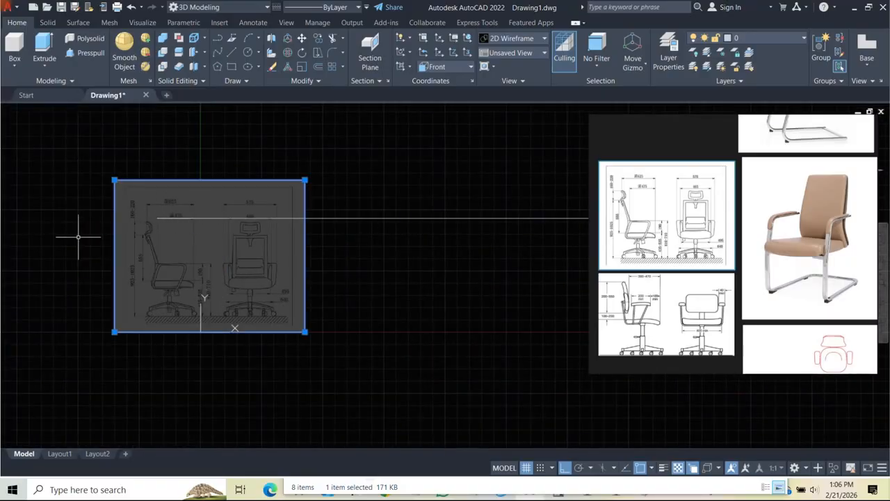
pyautogui.moveTo(255, 242); pyautogui.dragTo(219, 244, button='middle')
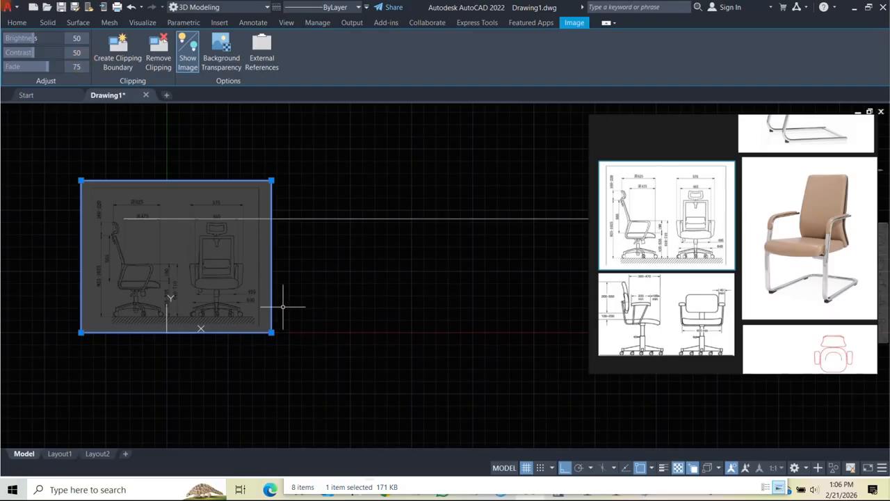
pyautogui.press('Escape')
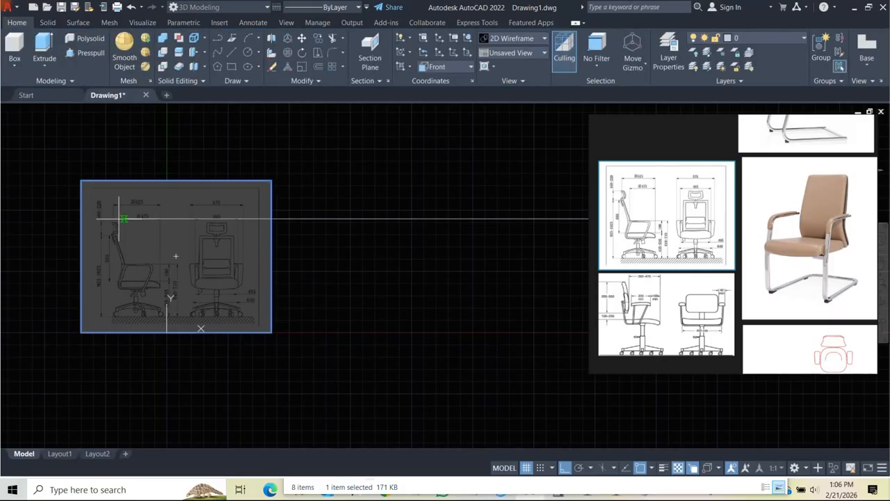
pyautogui.scroll(6, 124, 219)
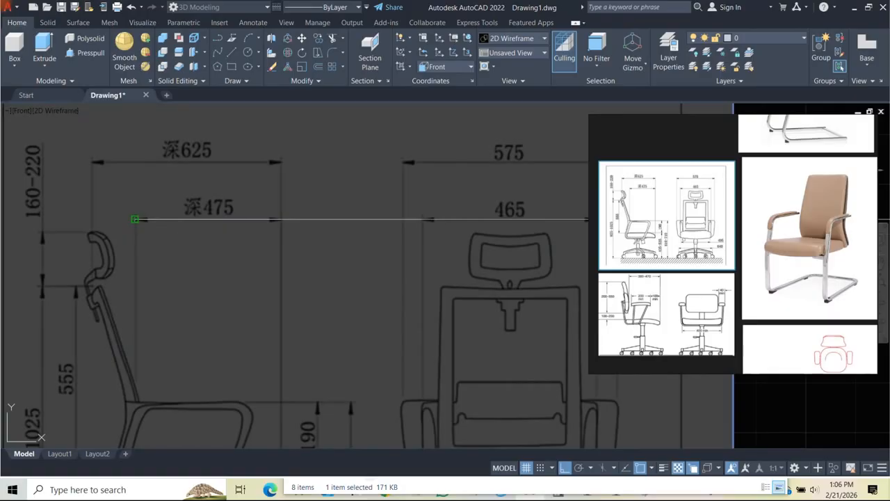
pyautogui.click(135, 219)
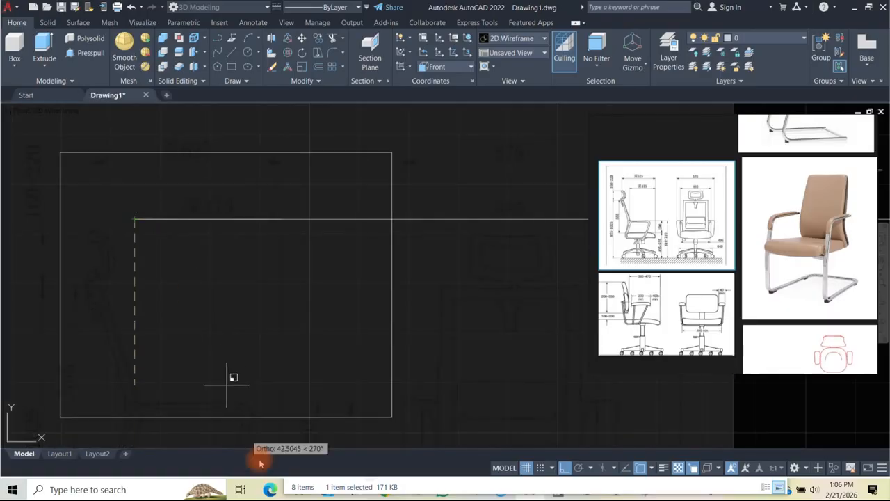
pyautogui.click(223, 227)
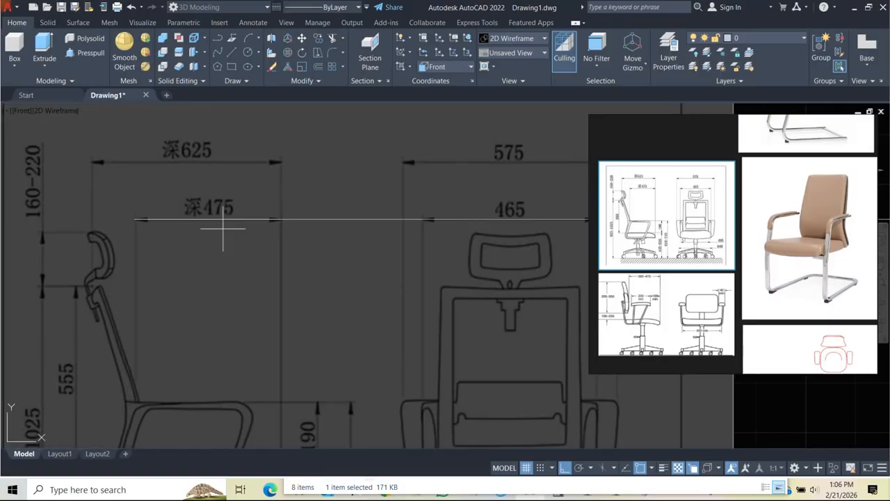
pyautogui.click(135, 219)
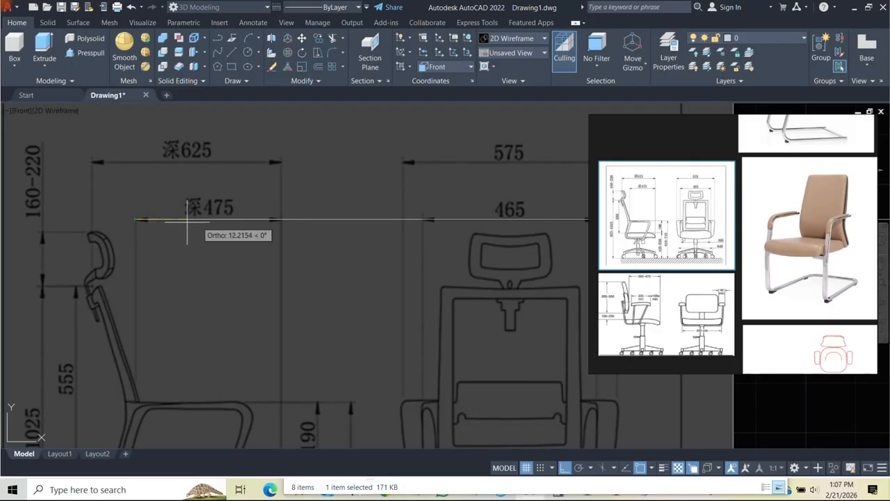
pyautogui.click(281, 219)
pyautogui.scroll(-6, 280, 219)
pyautogui.moveTo(367, 220); pyautogui.dragTo(240, 219, button='middle')
pyautogui.scroll(-2, 275, 215)
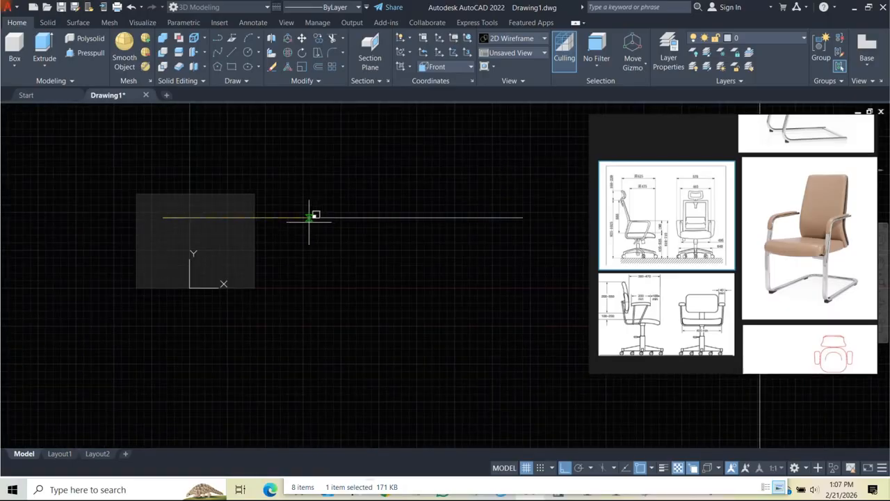
pyautogui.click(522, 217)
pyautogui.scroll(-5, 453, 218)
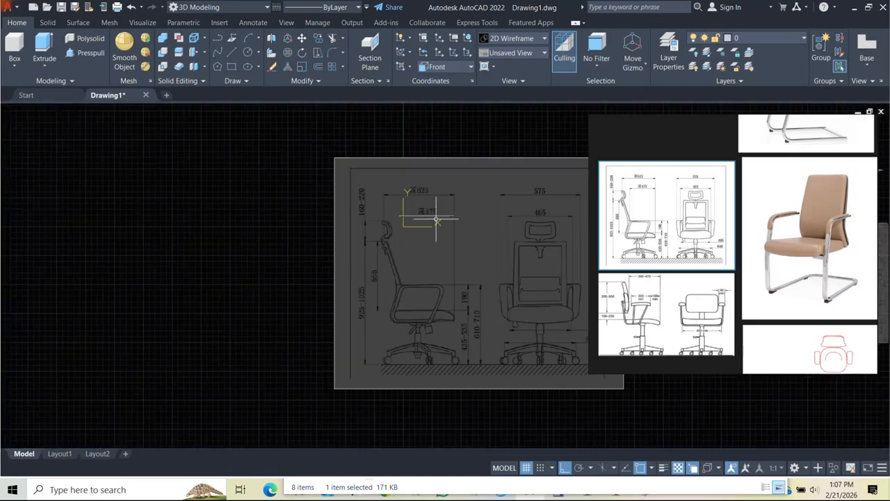
# - Delete the guide line and the leftover short segment on the side view's seat depth dimension
pyautogui.scroll(5, 331, 225)
pyautogui.scroll(-5, 268, 210)
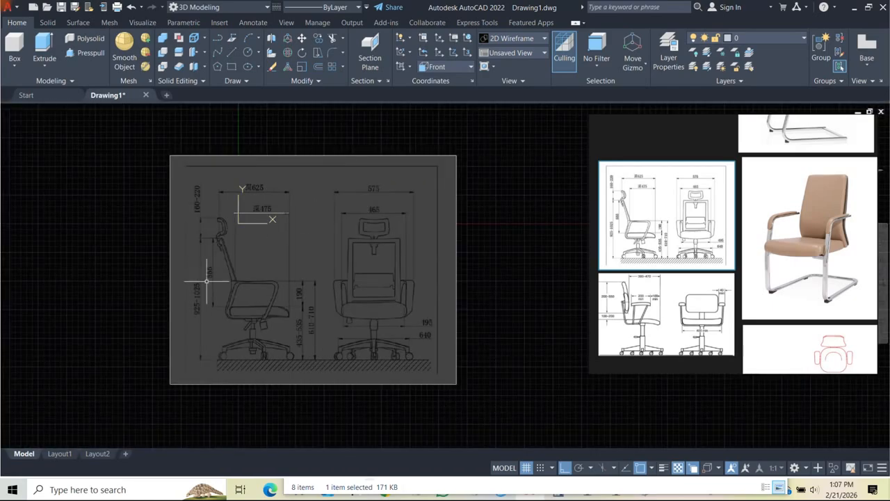
pyautogui.scroll(6, 253, 217)
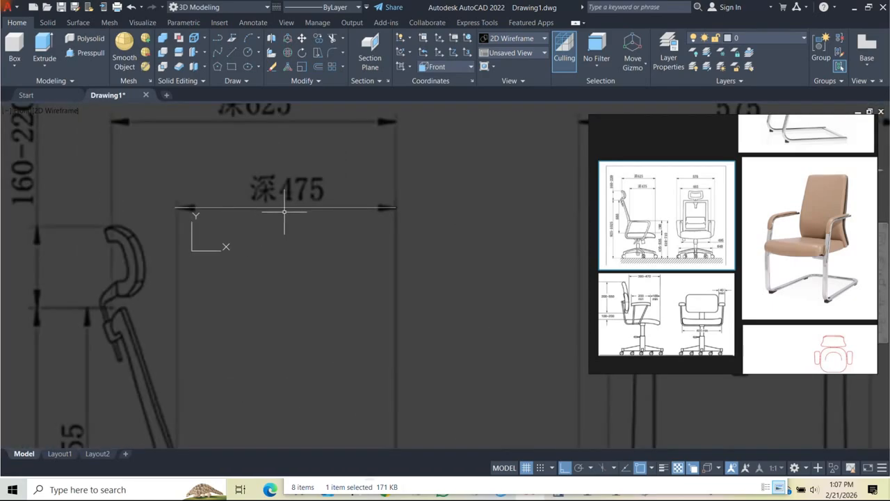
pyautogui.click(325, 222)
pyautogui.click(259, 200)
pyautogui.press('Delete')
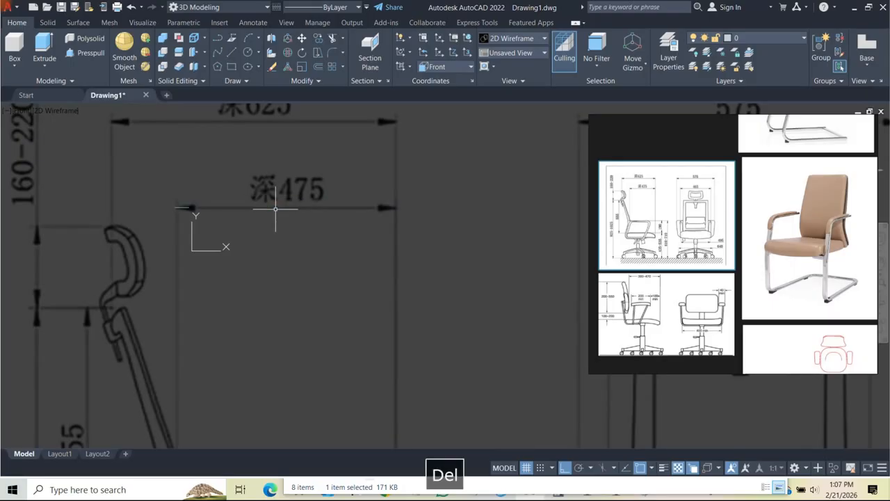
pyautogui.scroll(-8, 293, 210)
pyautogui.scroll(8, 293, 210)
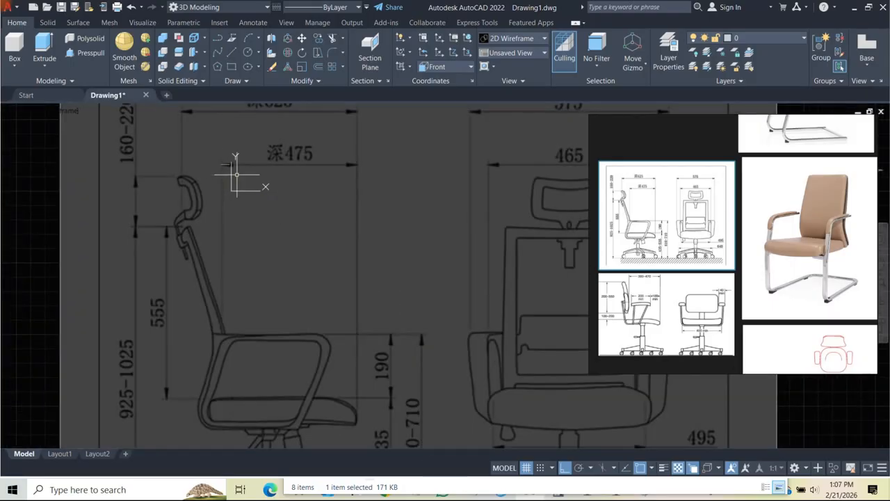
pyautogui.press('Delete')
# - Move the chair image from the midpoint of its bottom edge to the origin at 0,0
pyautogui.scroll(-6, 206, 159)
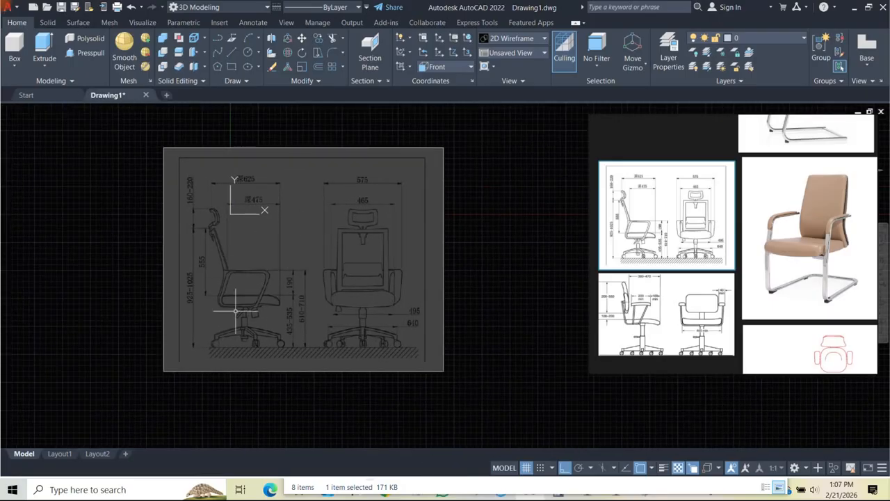
pyautogui.click(291, 294)
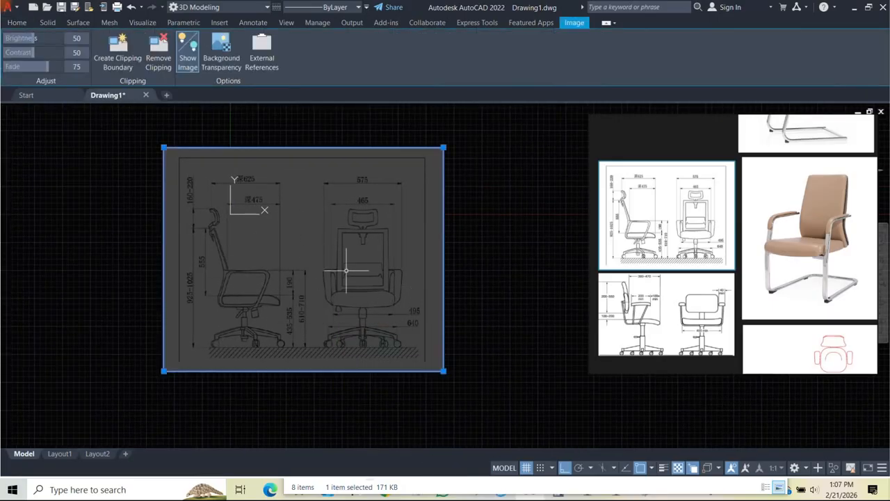
pyautogui.press('space')
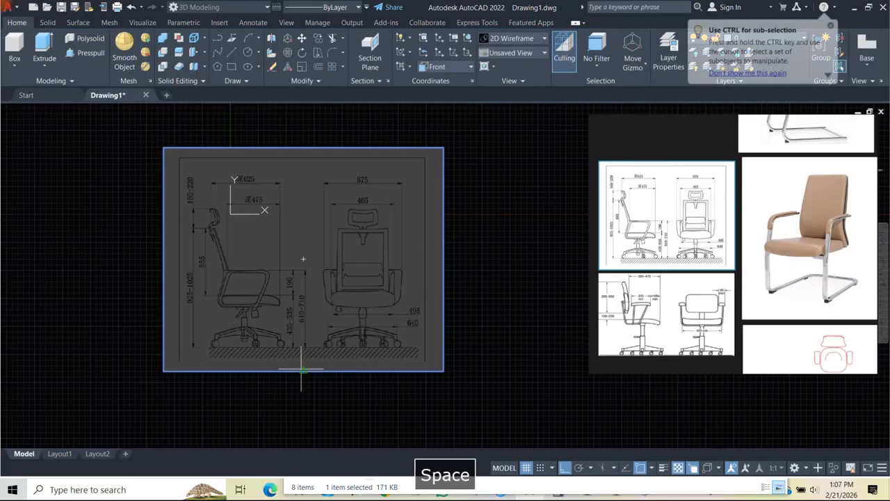
pyautogui.click(304, 371)
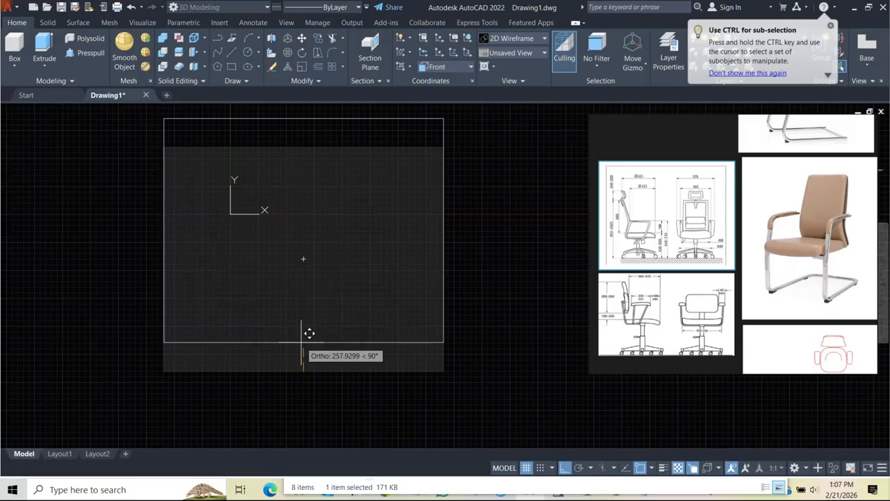
pyautogui.write('0,0')
pyautogui.press('Return')
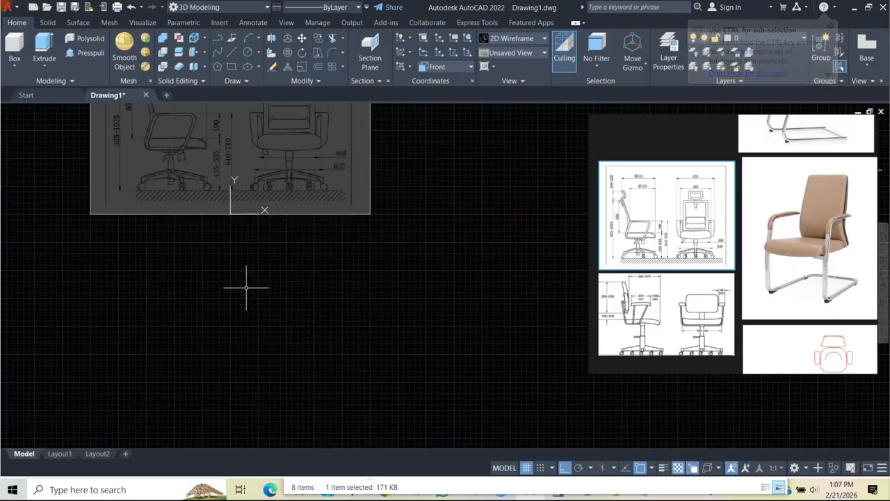
# - Move the chair image so the floor-line point at the centre of the front-view chair lies on the origin
pyautogui.scroll(-4, 215, 174)
pyautogui.scroll(2, 212, 167)
pyautogui.moveTo(206, 181); pyautogui.dragTo(231, 207, button='middle')
pyautogui.scroll(5, 230, 207)
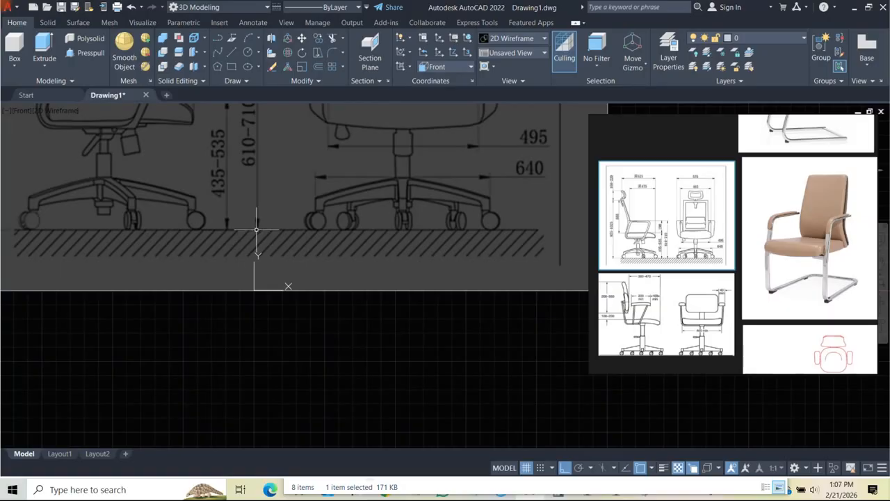
pyautogui.click(284, 290)
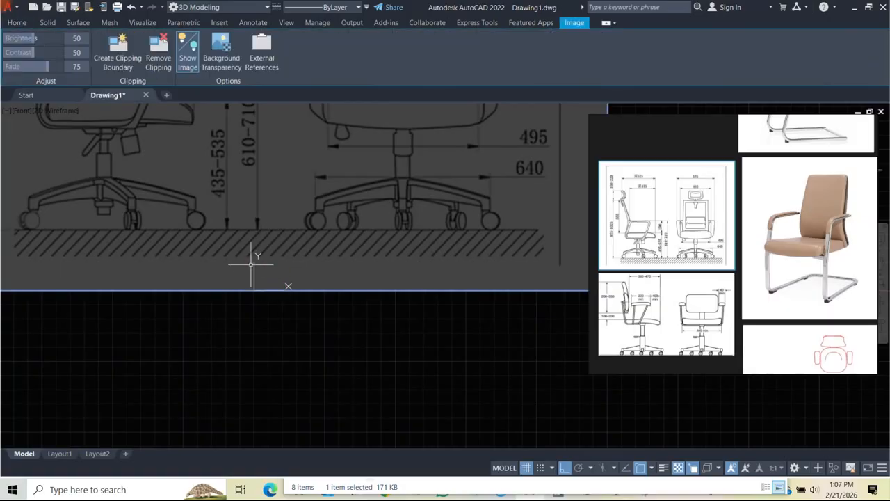
pyautogui.press('Escape')
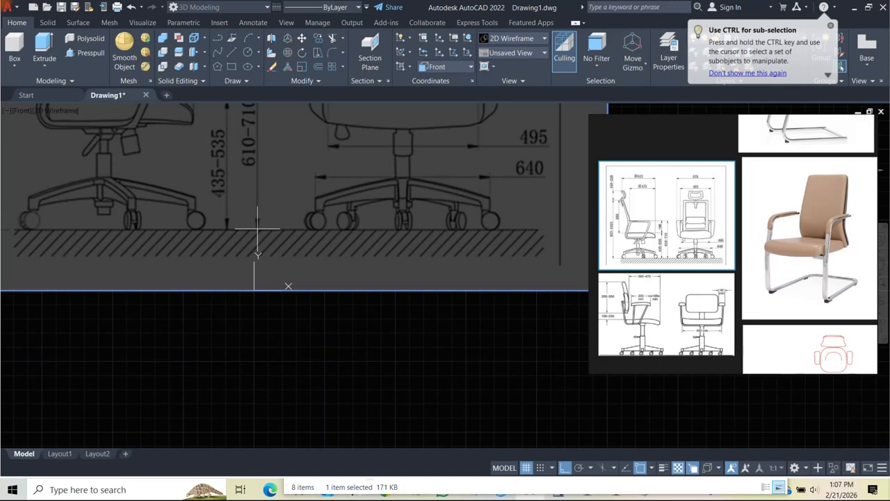
pyautogui.scroll(-3, 374, 255)
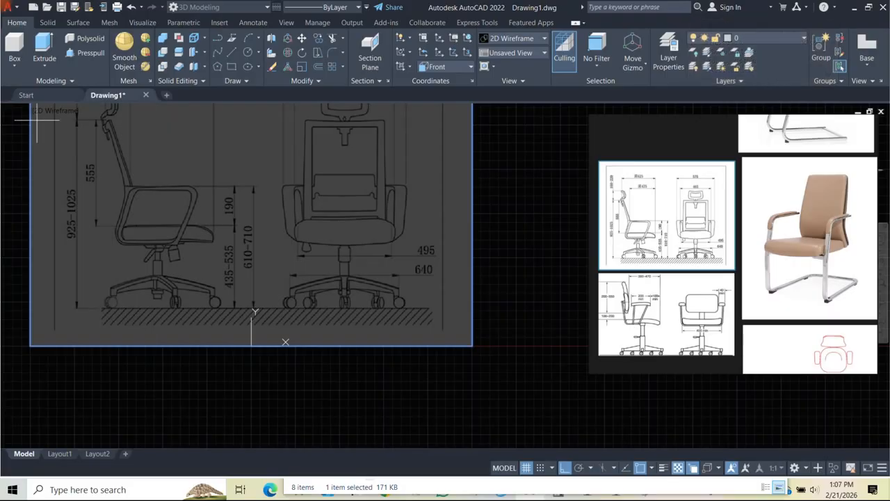
pyautogui.moveTo(43, 178); pyautogui.dragTo(66, 176, button='middle')
pyautogui.scroll(2, 411, 293)
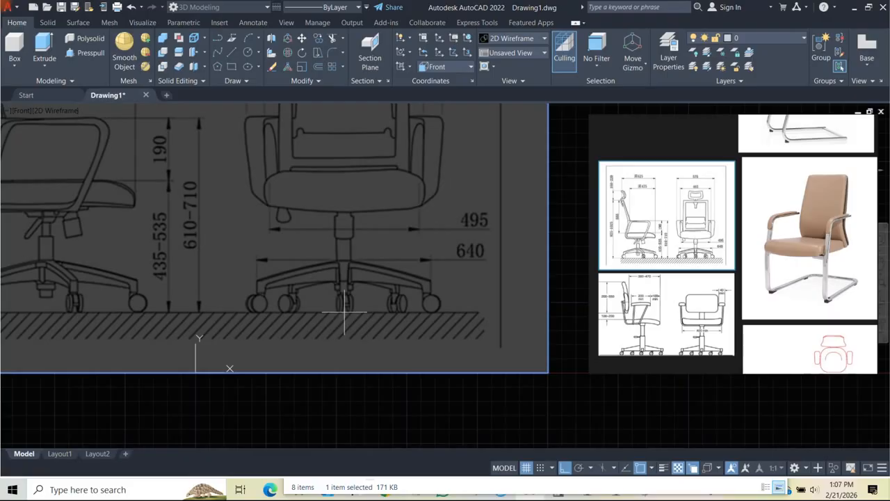
pyautogui.click(344, 312)
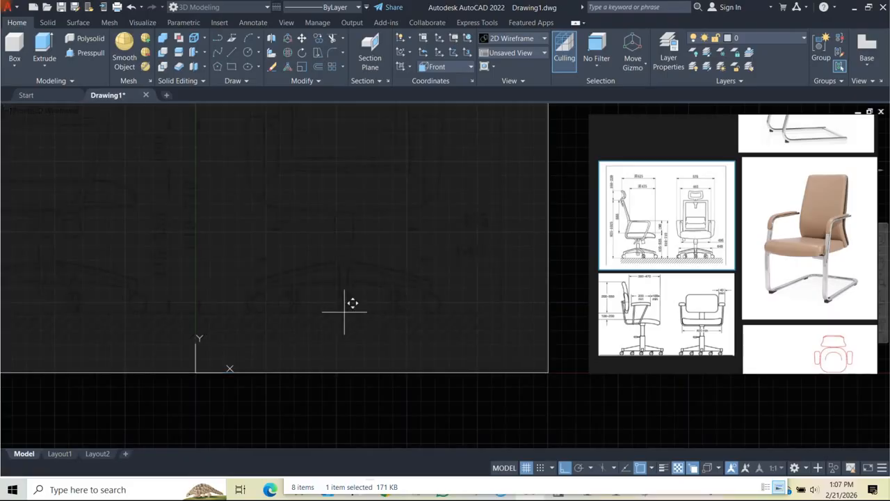
pyautogui.click(352, 302)
pyautogui.scroll(-4, 201, 216)
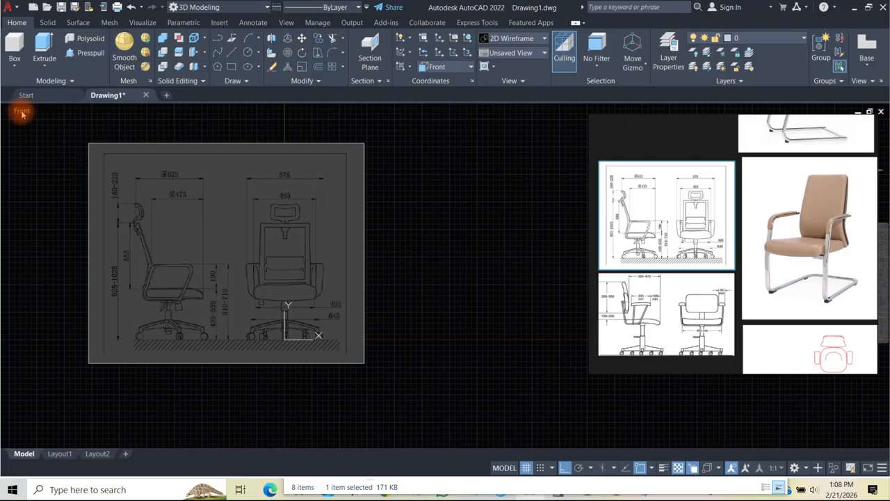
# - Switch to the Right view and insert the chair image again beside the origin, accepting the default scale and rotation
pyautogui.click(21, 113)
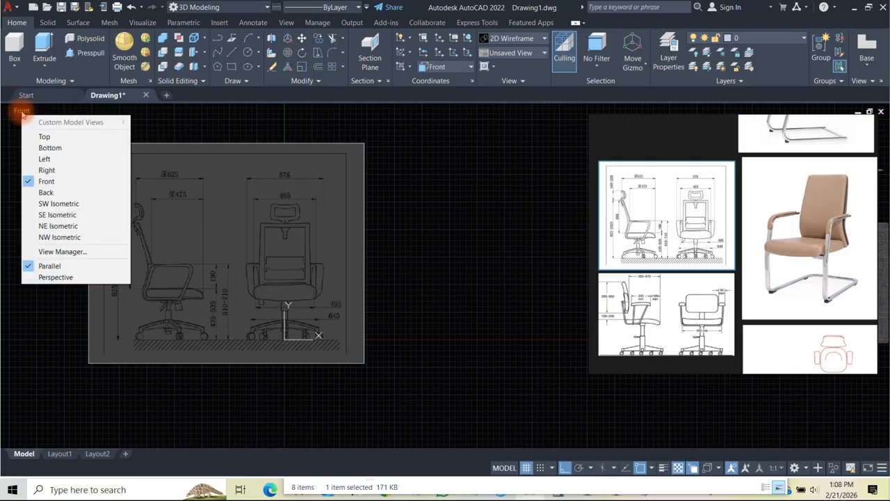
pyautogui.click(47, 170)
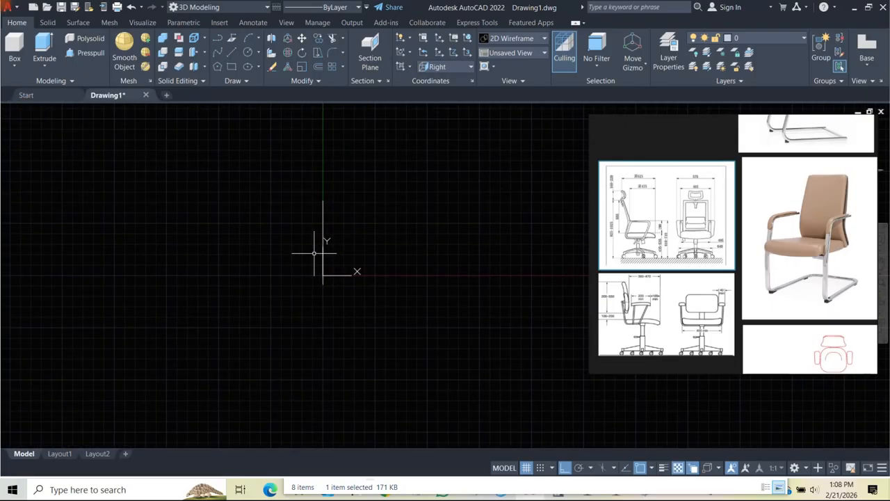
pyautogui.click(559, 489)
pyautogui.moveTo(488, 172); pyautogui.dragTo(175, 258)
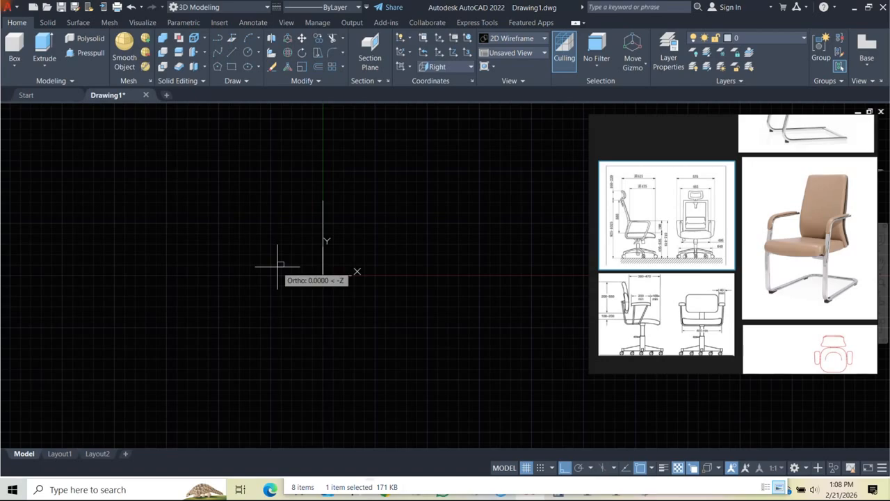
pyautogui.press('Return')
pyautogui.press('Return')
# - Examine the newly inserted chair image, especially the side view's seat depth dimension
pyautogui.scroll(8, 283, 267)
pyautogui.scroll(4, 292, 260)
pyautogui.click(235, 237)
pyautogui.scroll(-4, 235, 238)
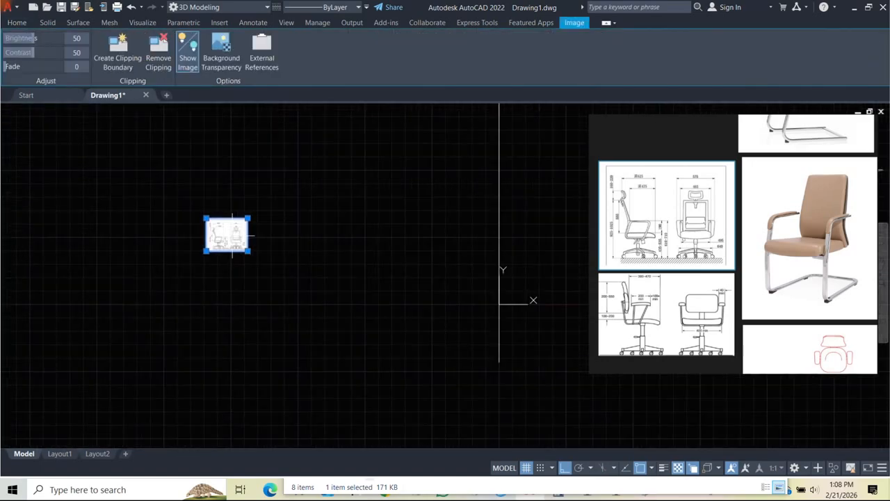
pyautogui.press('Escape')
pyautogui.scroll(6, 220, 227)
pyautogui.scroll(-7, 216, 221)
pyautogui.moveTo(256, 238); pyautogui.dragTo(268, 308, button='middle')
pyautogui.scroll(15, 212, 278)
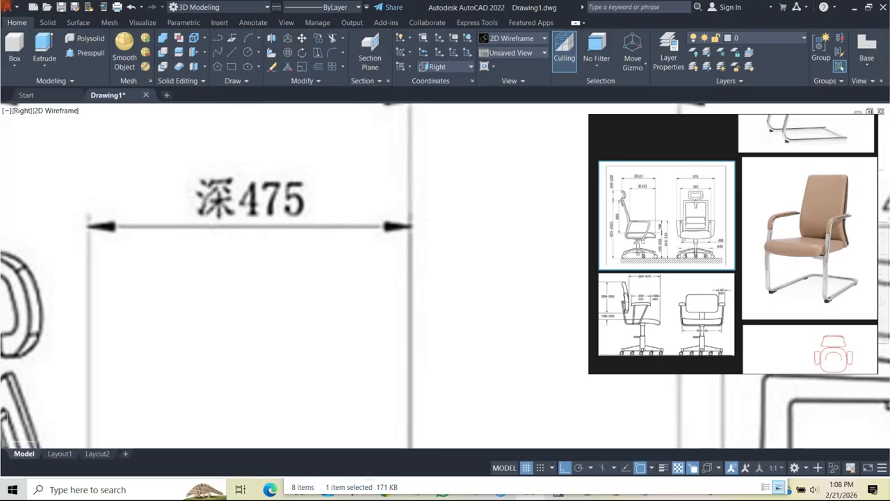
# - Set the fade of the newly inserted chair image to 73
pyautogui.scroll(-6, 129, 251)
pyautogui.press('Escape')
pyautogui.click(471, 310)
pyautogui.click(390, 243)
pyautogui.click(13, 66)
pyautogui.moveTo(13, 67); pyautogui.dragTo(89, 68)
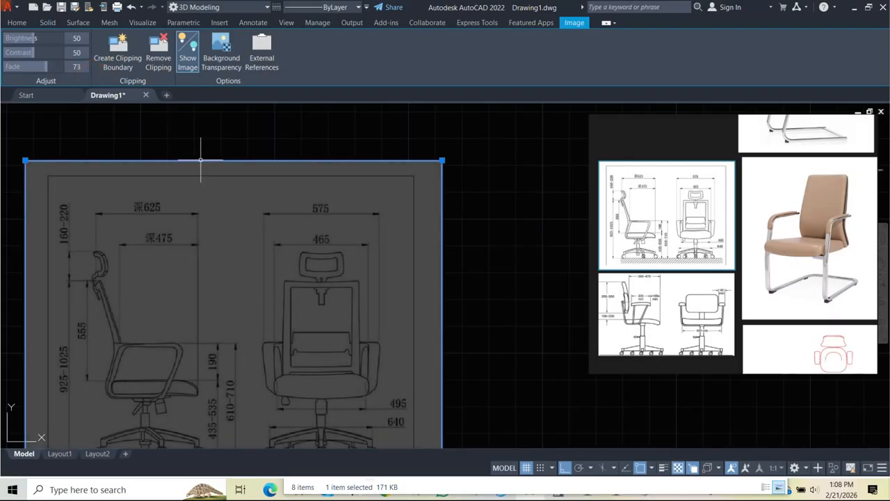
pyautogui.scroll(4, 238, 232)
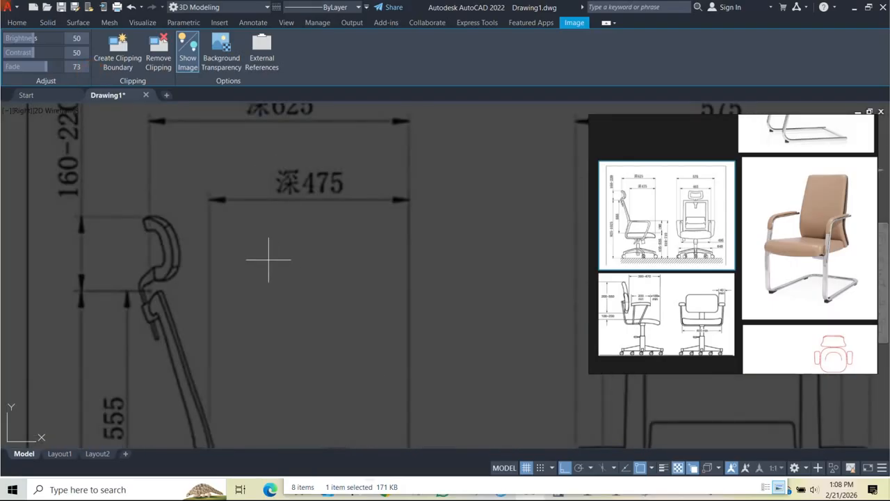
pyautogui.press('Escape')
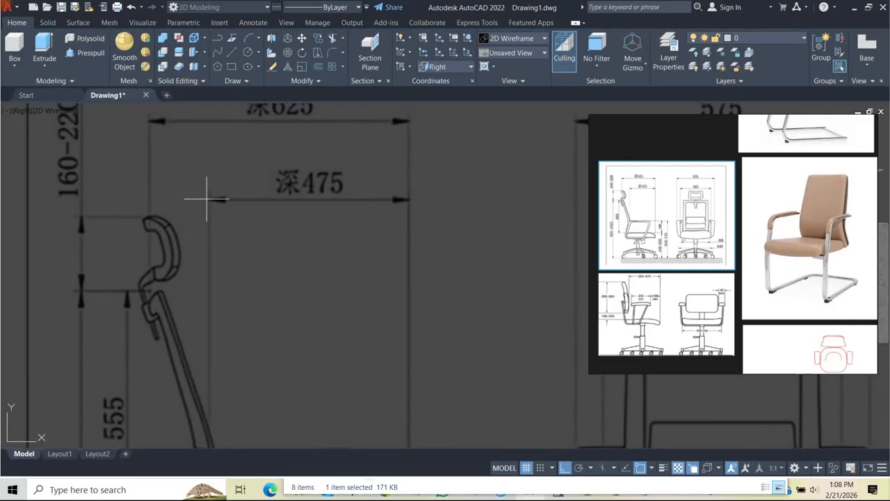
# - Draw a horizontal reference line about 30 units long across the side view's seat depth dimension marked 475
pyautogui.click(208, 199)
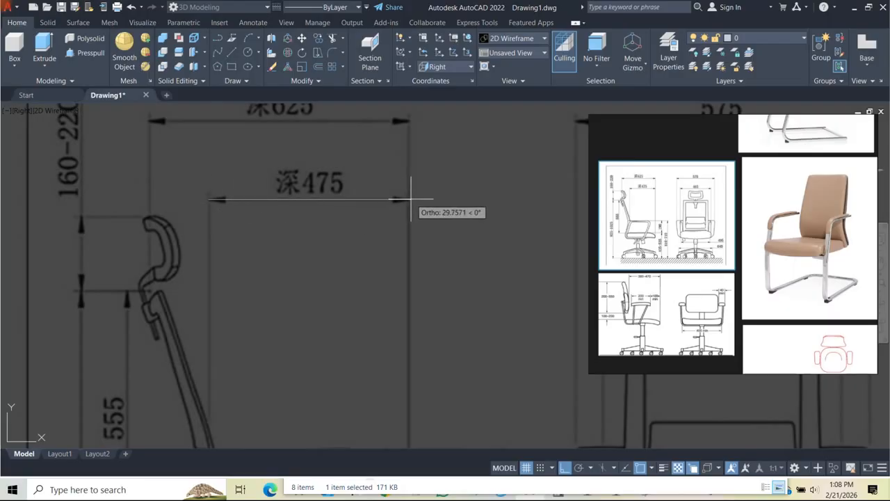
pyautogui.click(409, 199)
pyautogui.scroll(-3, 410, 199)
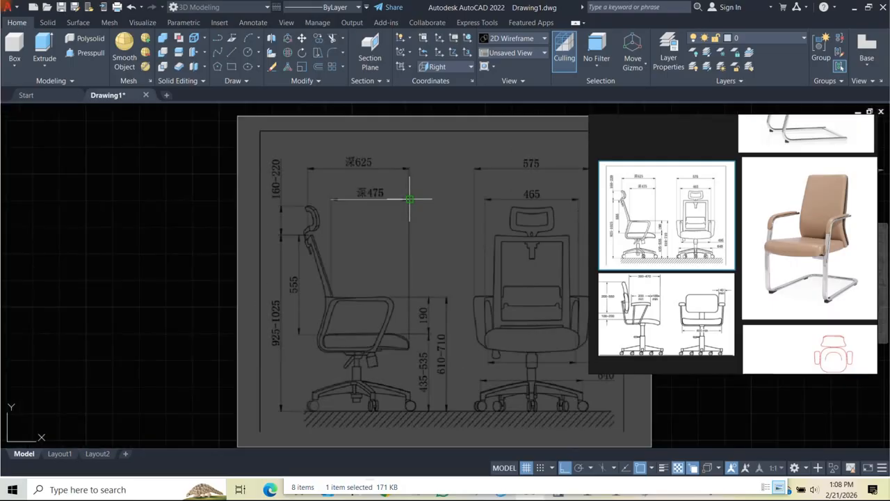
pyautogui.press('Escape')
# - Draw a 475-unit horizontal line starting at the seat depth reference line's back end
pyautogui.click(331, 199)
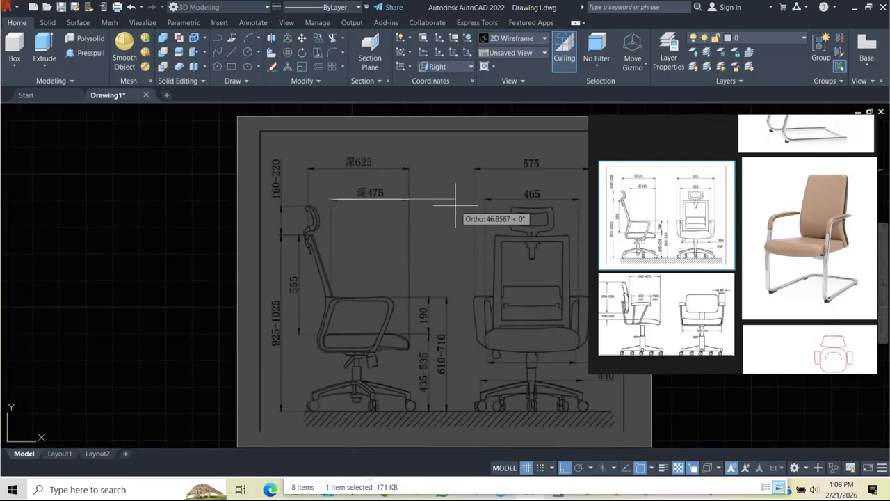
pyautogui.write('475')
pyautogui.press('Return')
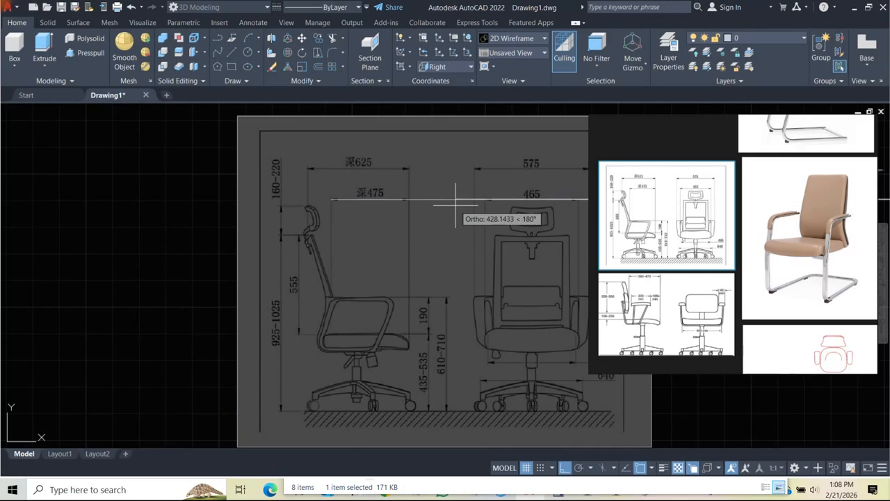
pyautogui.press('Escape')
pyautogui.scroll(-4, 454, 229)
pyautogui.moveTo(453, 235); pyautogui.dragTo(364, 253, button='middle')
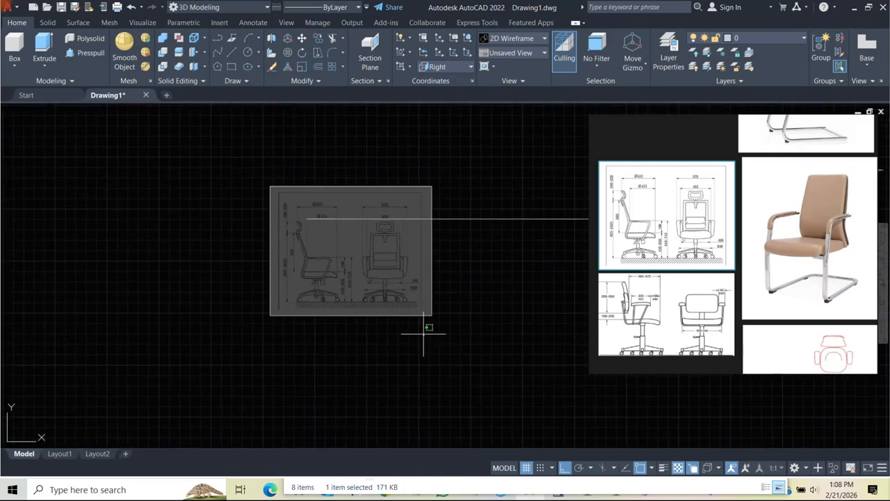
# - Scale the chair image by reference about the seat depth dimension's back end, stretching that dimension to the end of the 475-unit line
pyautogui.click(397, 278)
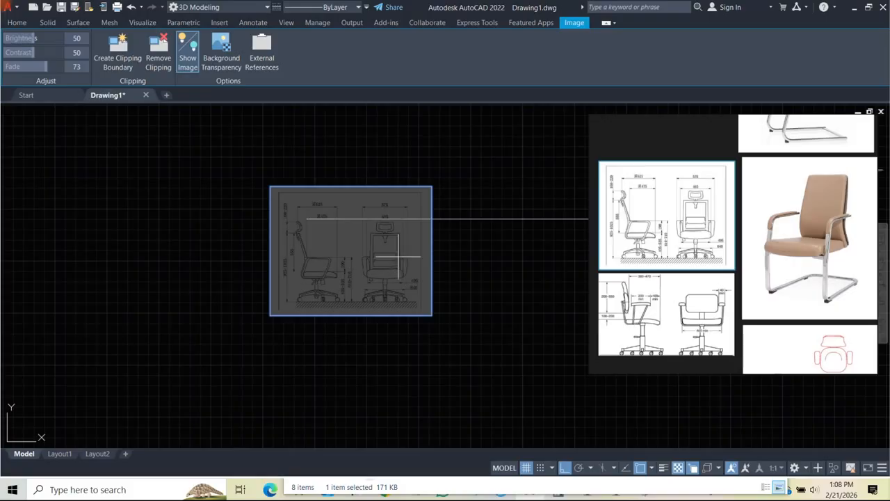
pyautogui.press('Escape')
pyautogui.scroll(2, 308, 220)
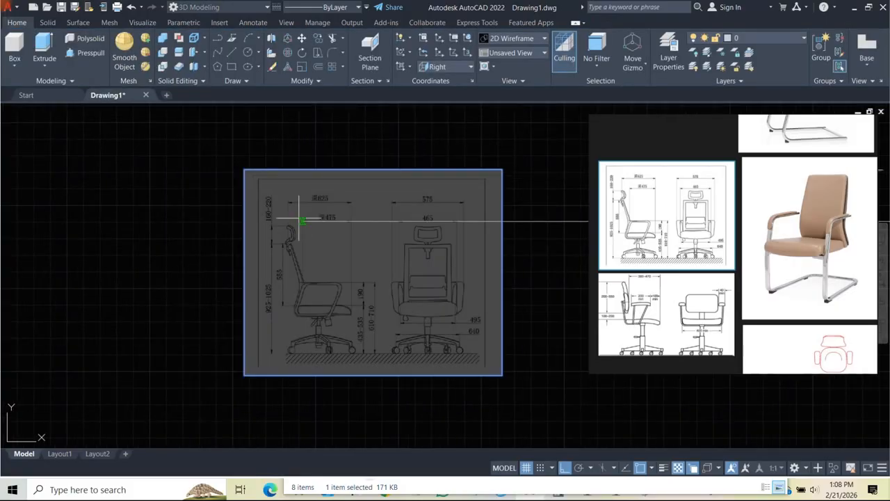
pyautogui.scroll(3, 307, 224)
pyautogui.click(311, 230)
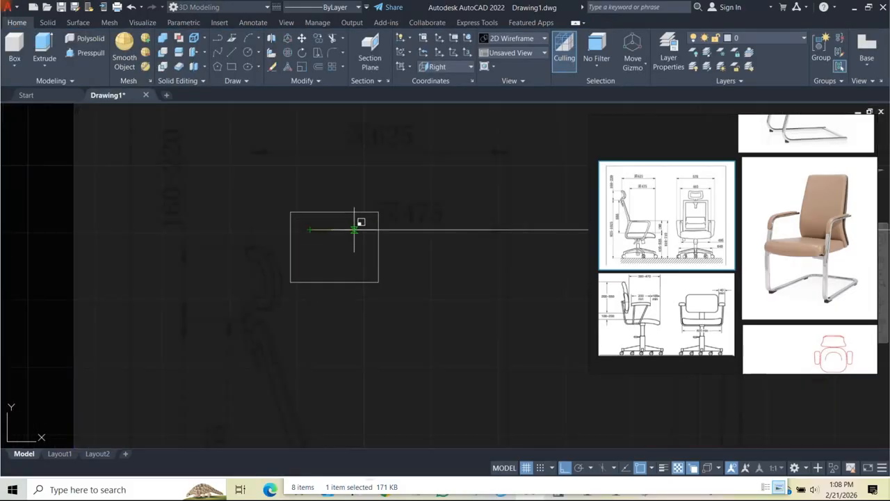
pyautogui.write('r')
pyautogui.press('Return')
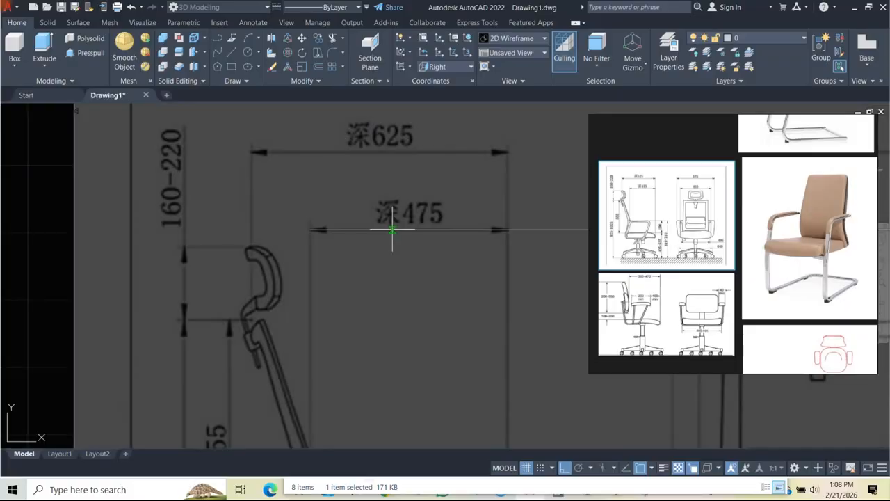
pyautogui.click(310, 230)
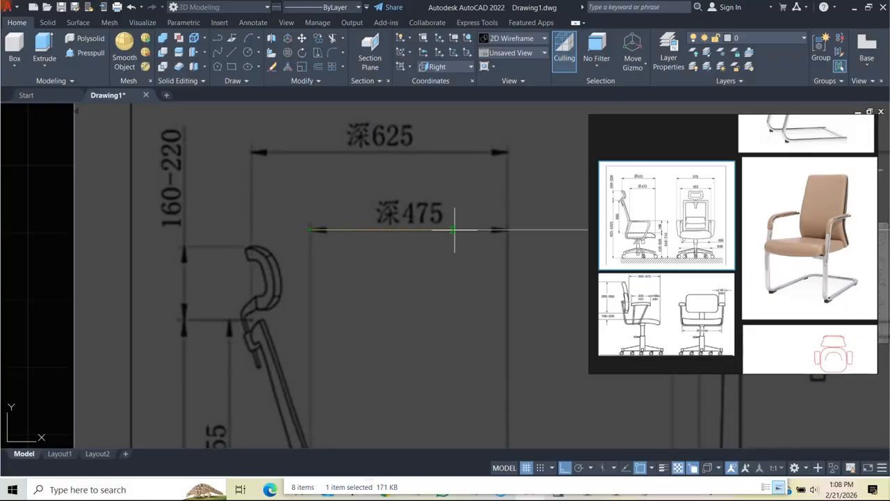
pyautogui.scroll(-8, 509, 230)
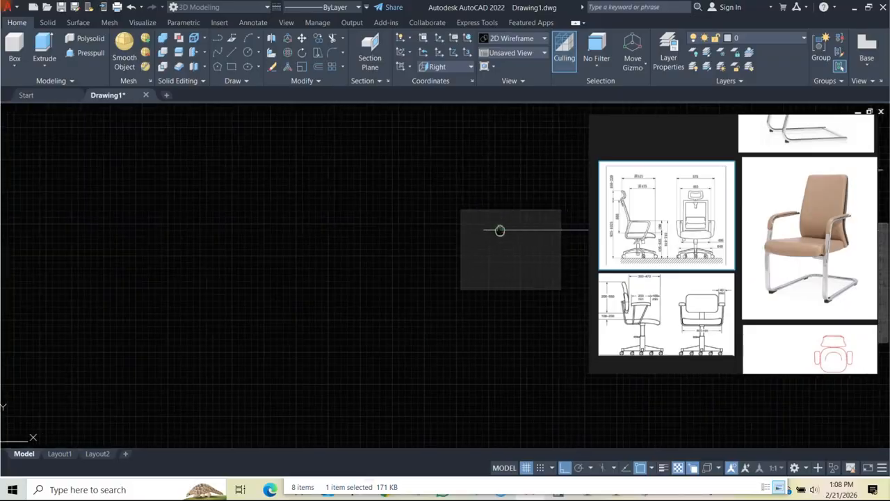
pyautogui.moveTo(517, 224); pyautogui.dragTo(350, 224, button='middle')
pyautogui.scroll(5, 350, 226)
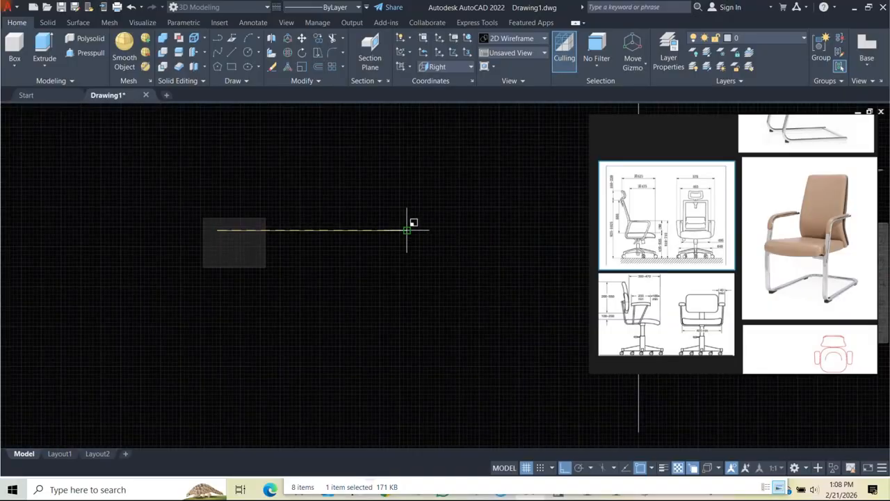
pyautogui.scroll(6, 410, 228)
pyautogui.scroll(-8, 410, 229)
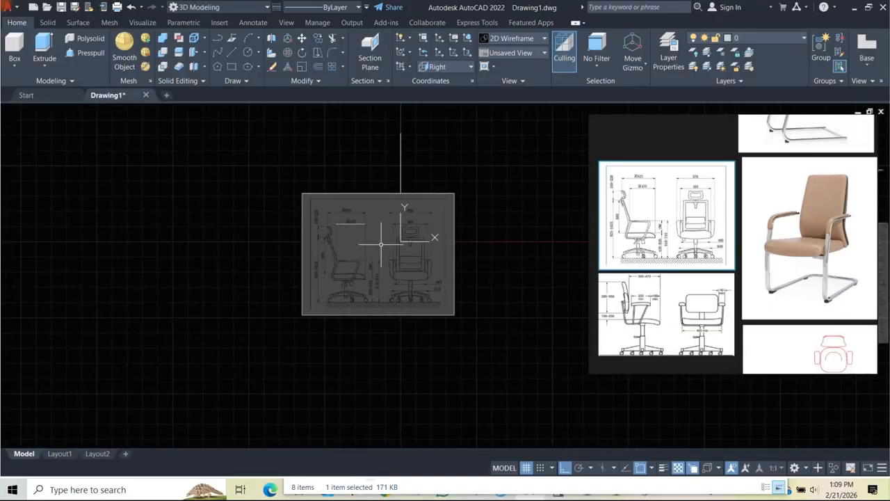
pyautogui.press('Escape')
# - Move the scaled chair image so the floor-line point beneath the centre of the side-view chair lies on the origin
pyautogui.scroll(4, 438, 325)
pyautogui.click(348, 258)
pyautogui.scroll(-5, 362, 271)
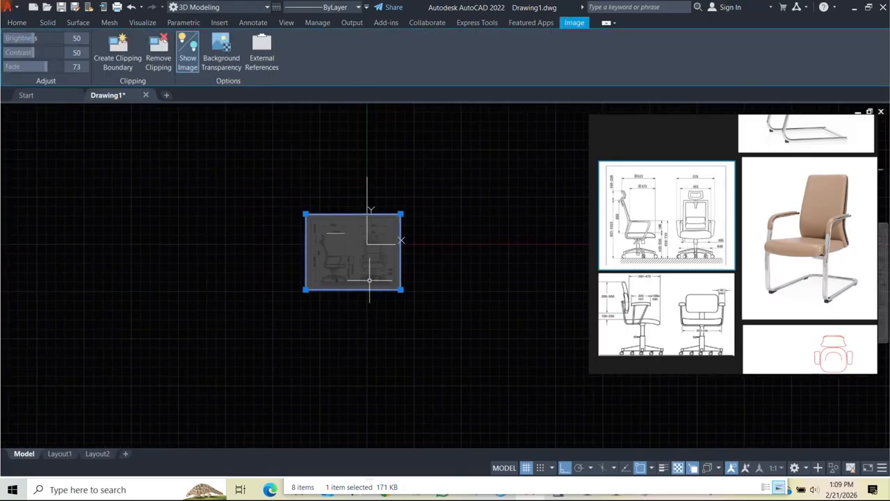
pyautogui.press('Escape')
pyautogui.scroll(5, 363, 278)
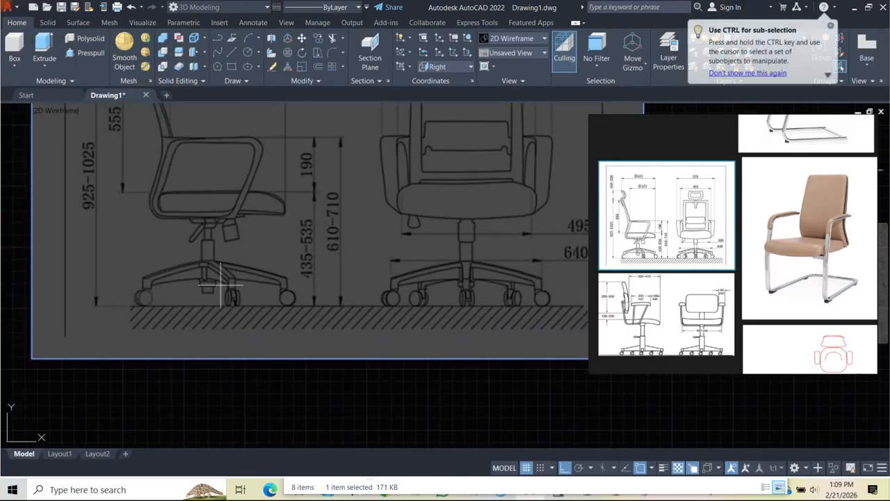
pyautogui.moveTo(221, 284); pyautogui.dragTo(320, 311, button='middle')
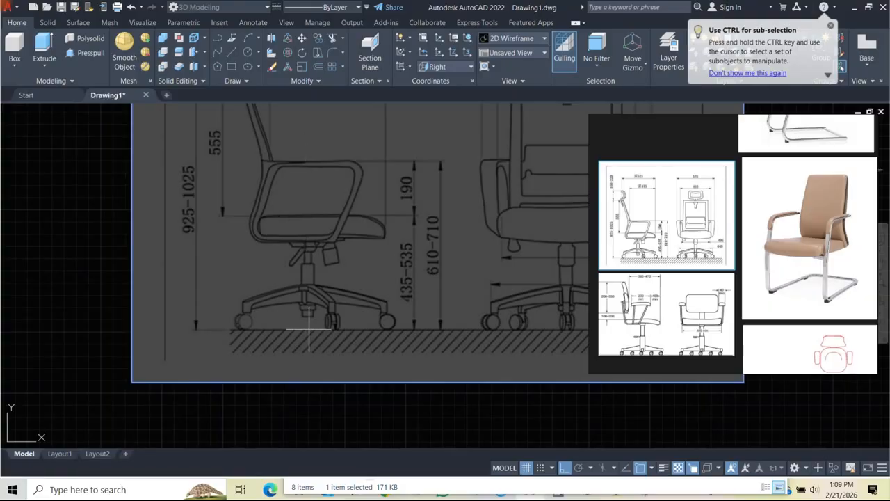
pyautogui.click(308, 329)
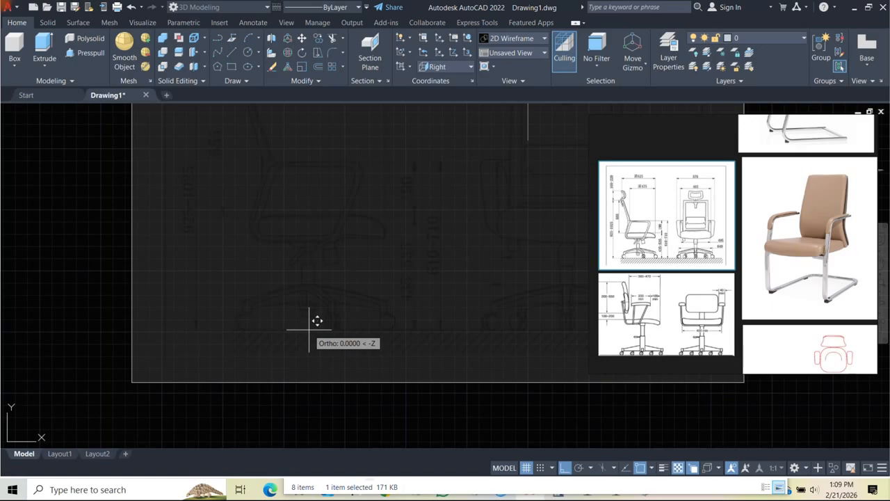
pyautogui.press('Return')
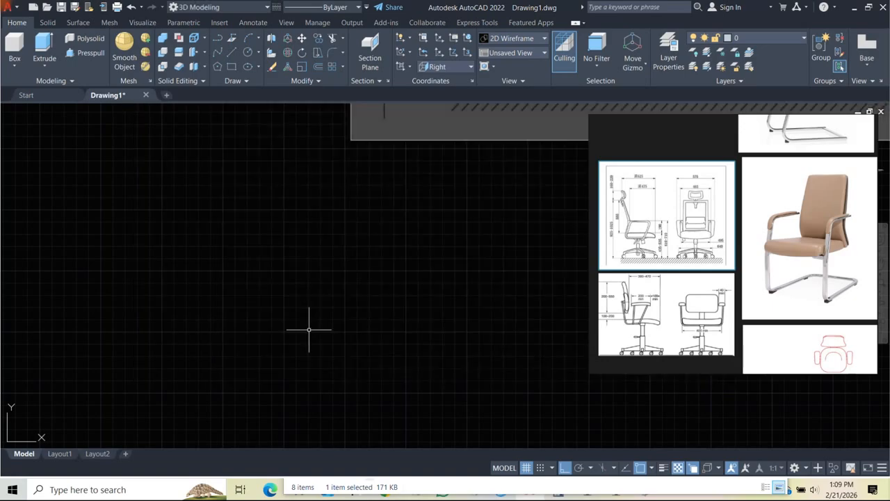
pyautogui.scroll(-6, 332, 304)
pyautogui.moveTo(375, 300); pyautogui.dragTo(401, 278, button='middle')
pyautogui.scroll(4, 397, 230)
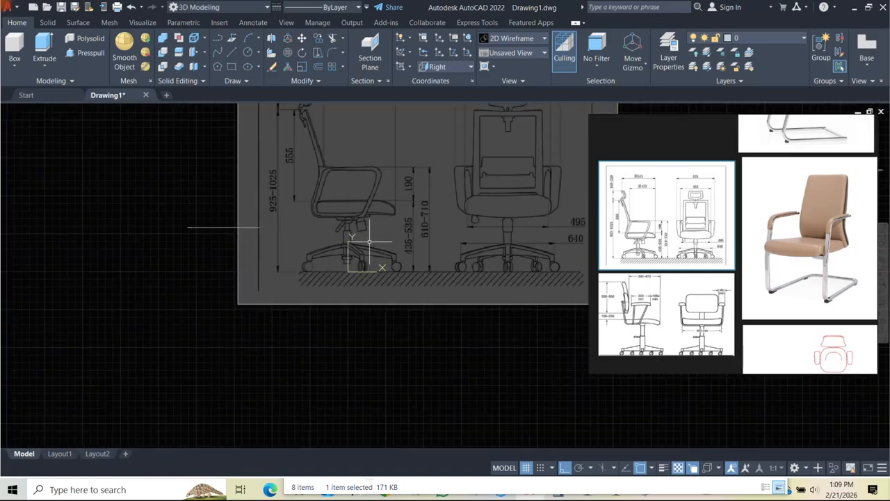
# - Delete the leftover horizontal reference line work beside the chair image
pyautogui.scroll(-4, 340, 238)
pyautogui.scroll(4, 287, 226)
pyautogui.click(283, 224)
pyautogui.click(443, 267)
pyautogui.press('Delete')
pyautogui.scroll(-4, 328, 278)
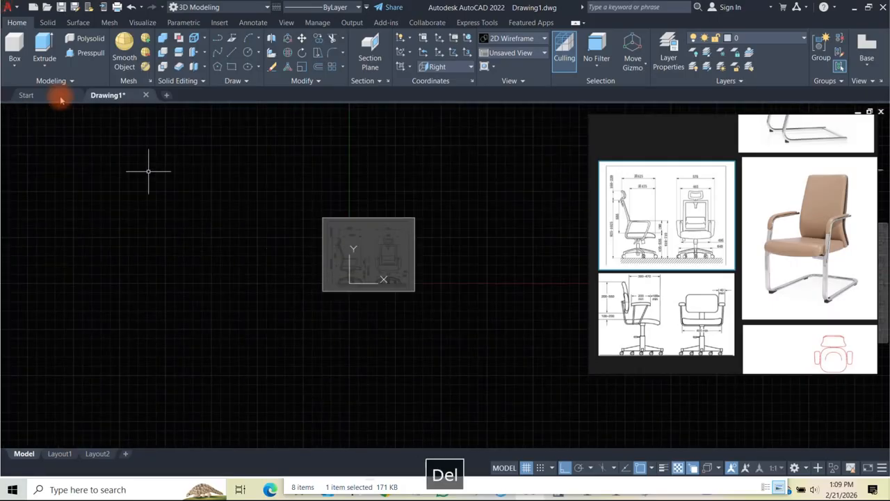
# - Switch to the Front view and check the front-view chair's alignment with the origin
pyautogui.click(23, 111)
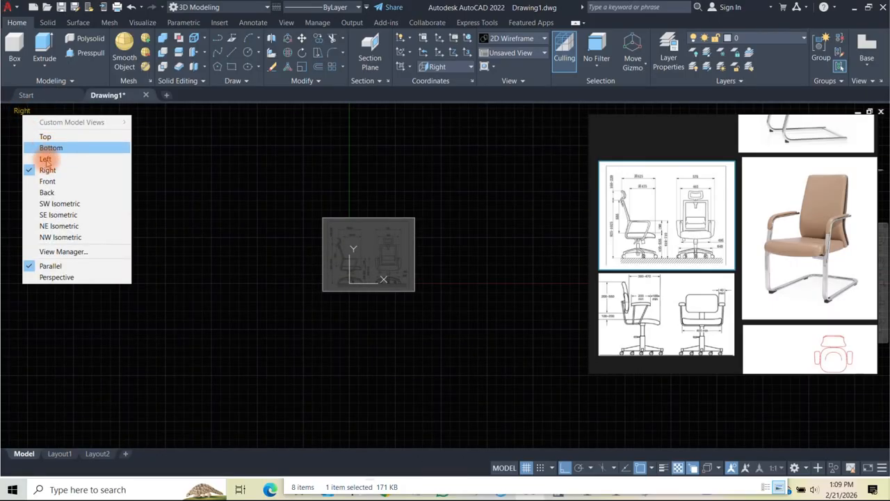
pyautogui.click(42, 179)
pyautogui.scroll(-3, 360, 300)
pyautogui.scroll(3, 360, 300)
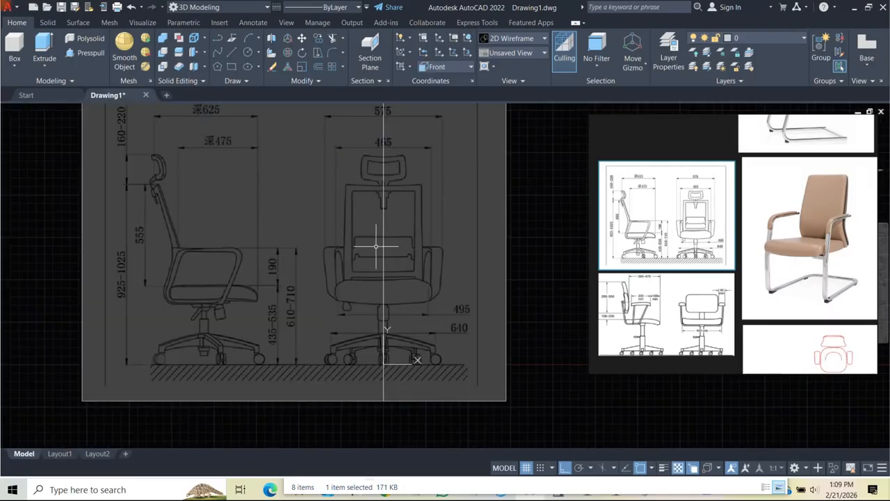
pyautogui.scroll(-4, 386, 242)
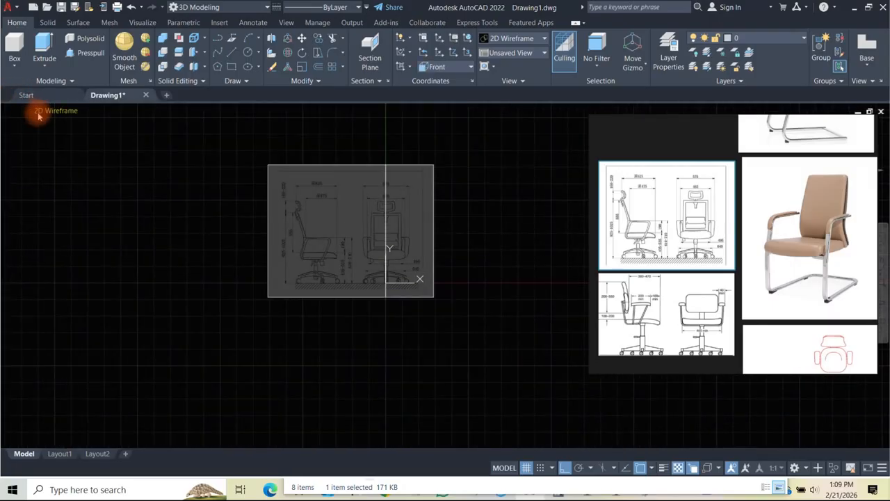
# - Check the side-view chair's alignment with the origin in the Left and Right views, and inspect how both images cross in 3D
pyautogui.click(22, 111)
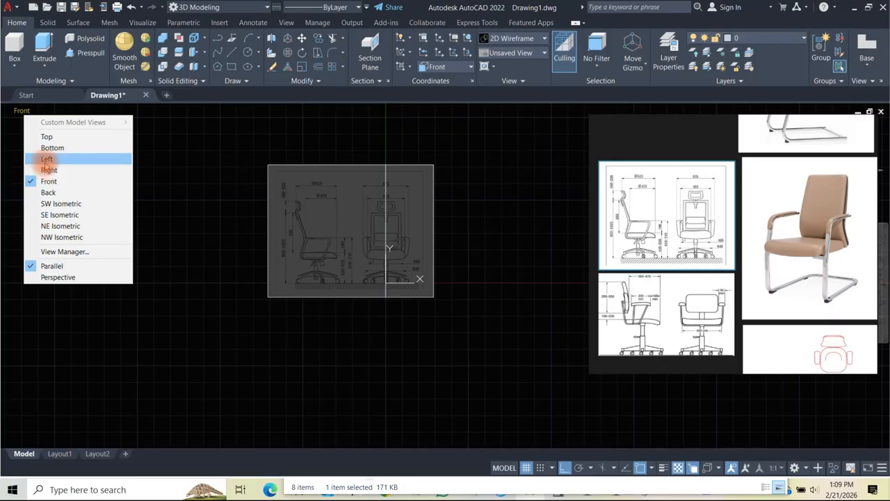
pyautogui.click(43, 159)
pyautogui.scroll(2, 359, 245)
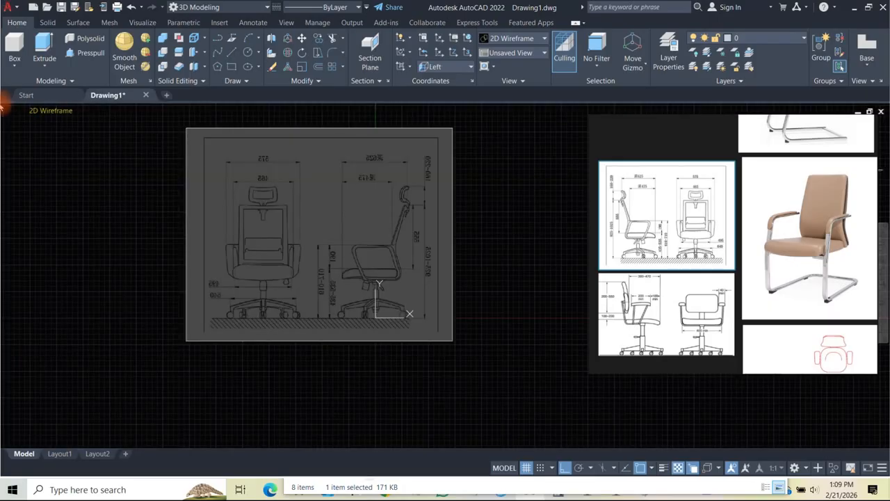
pyautogui.click(20, 109)
pyautogui.click(44, 170)
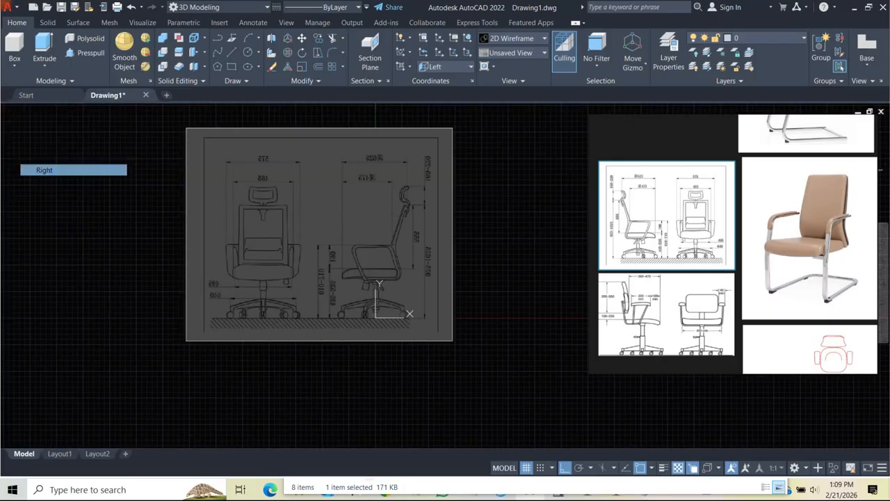
pyautogui.scroll(-2, 288, 235)
pyautogui.moveTo(330, 255); pyautogui.dragTo(323, 249, button='middle')
pyautogui.scroll(4, 299, 250)
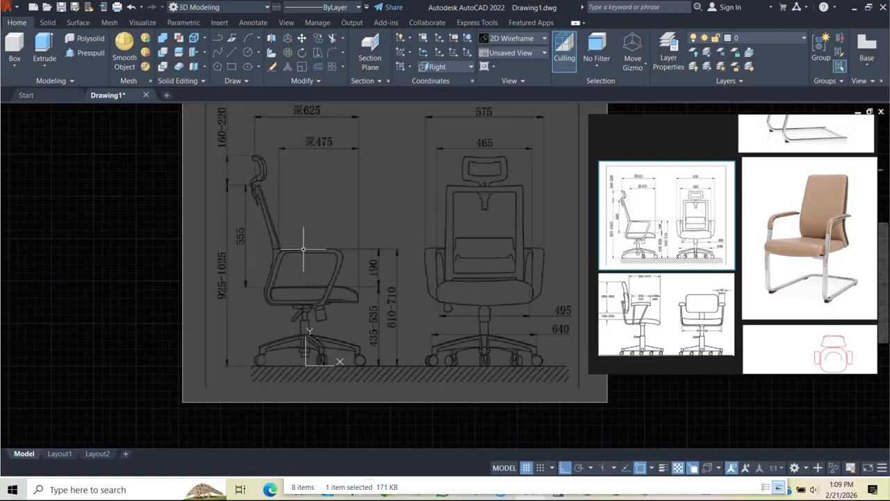
pyautogui.scroll(-4, 284, 251)
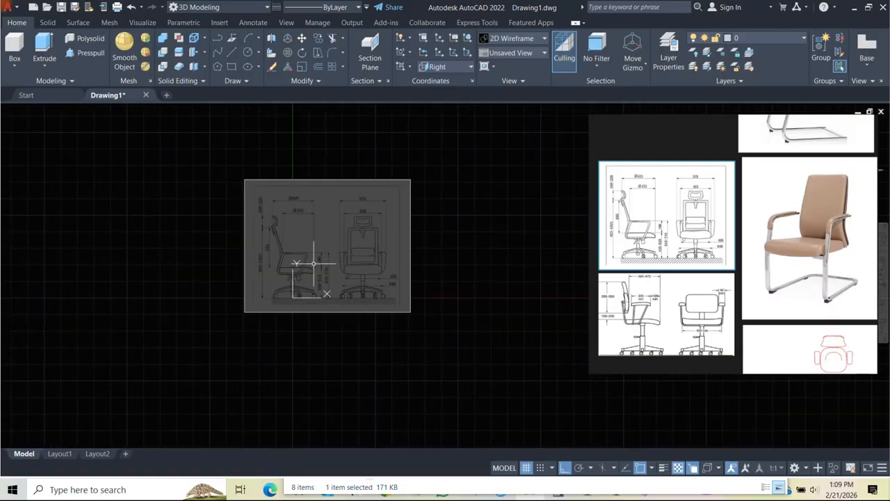
pyautogui.scroll(4, 297, 252)
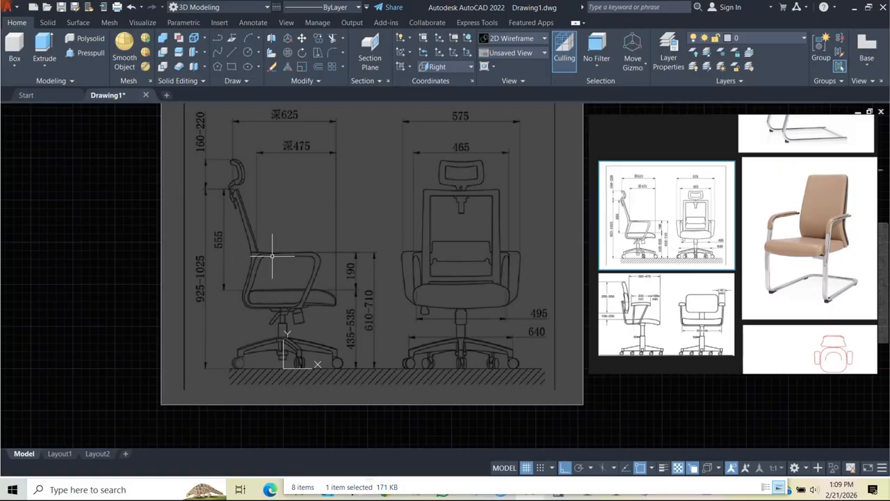
pyautogui.scroll(-4, 272, 250)
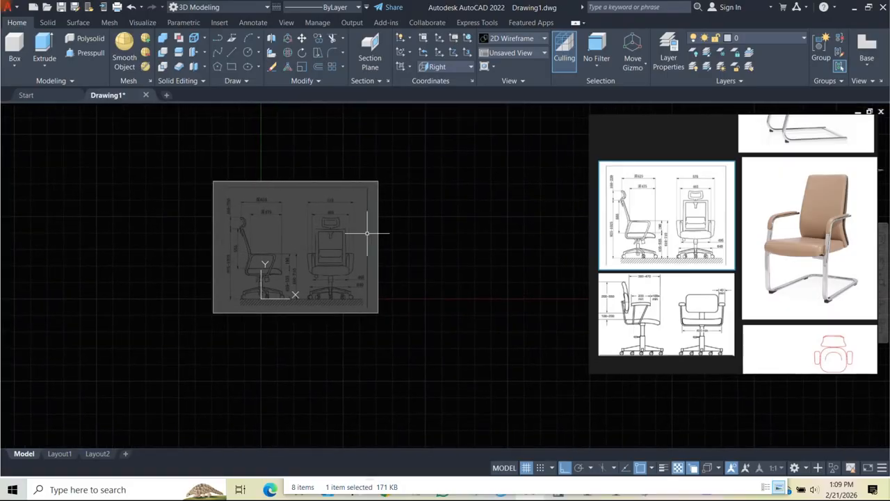
pyautogui.scroll(-2, 404, 231)
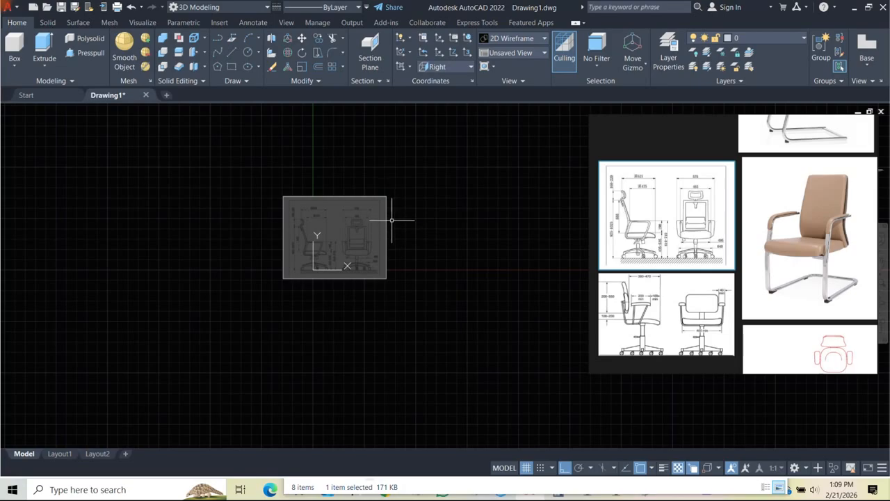
pyautogui.keyDown('shift'); pyautogui.moveTo(405, 269); pyautogui.dragTo(341, 308, button='middle'); pyautogui.keyUp('shift')
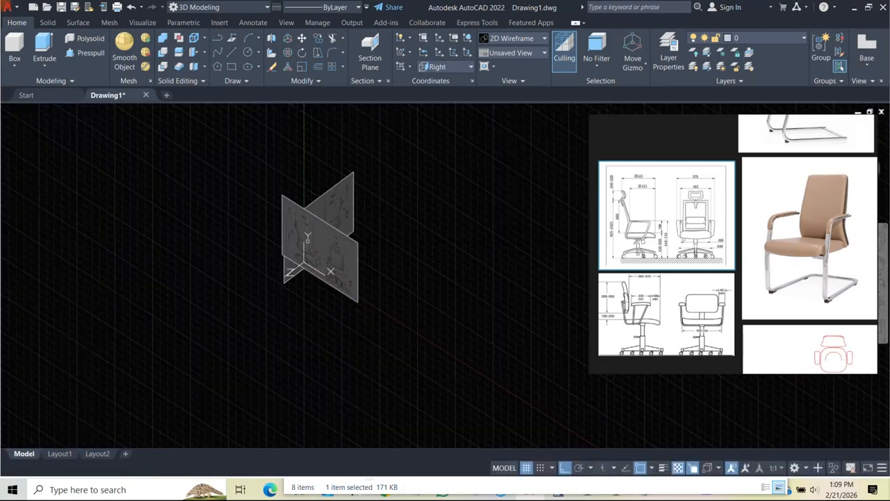
# - Set the default gizmo to Rotate Gizmo and the visual style to Conceptual for turning the selected side-view chair image
pyautogui.scroll(6, 312, 241)
pyautogui.scroll(-2, 338, 327)
pyautogui.click(426, 281)
pyautogui.scroll(-6, 425, 253)
pyautogui.scroll(2, 427, 255)
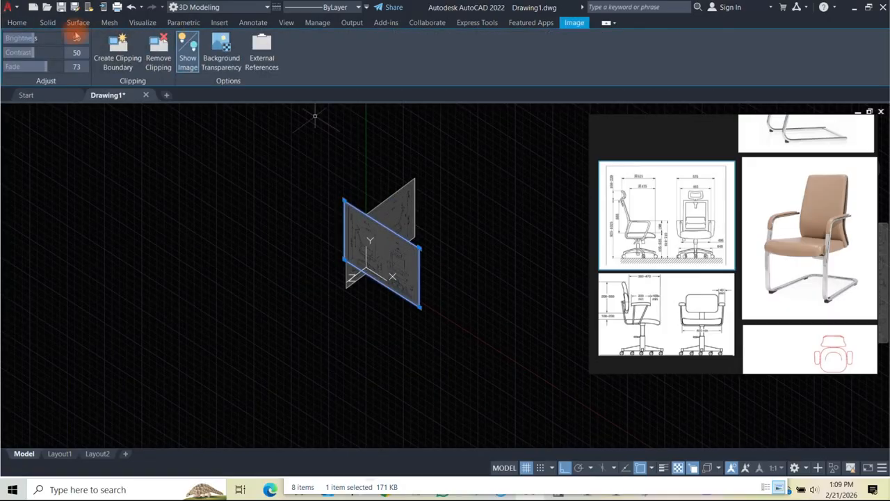
pyautogui.click(17, 23)
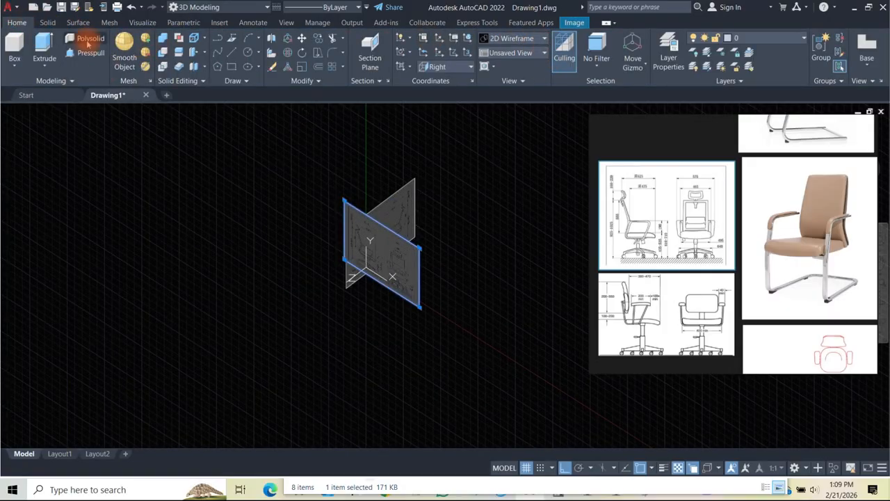
pyautogui.click(638, 67)
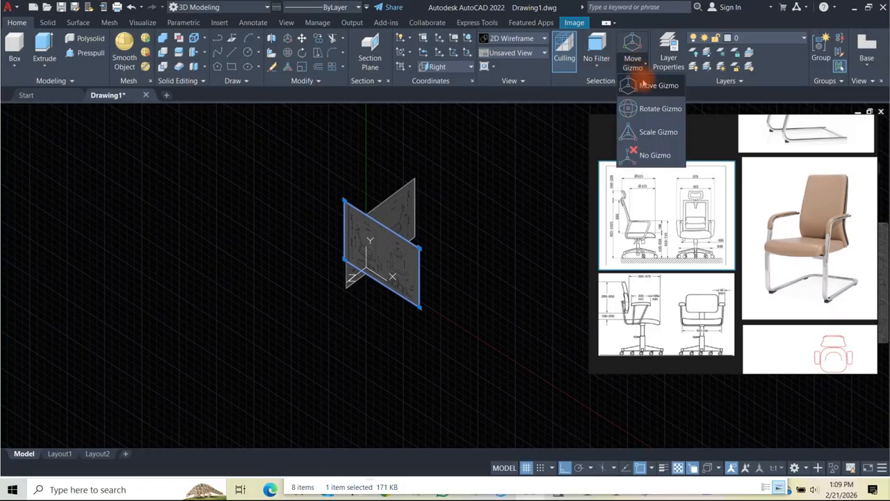
pyautogui.click(646, 106)
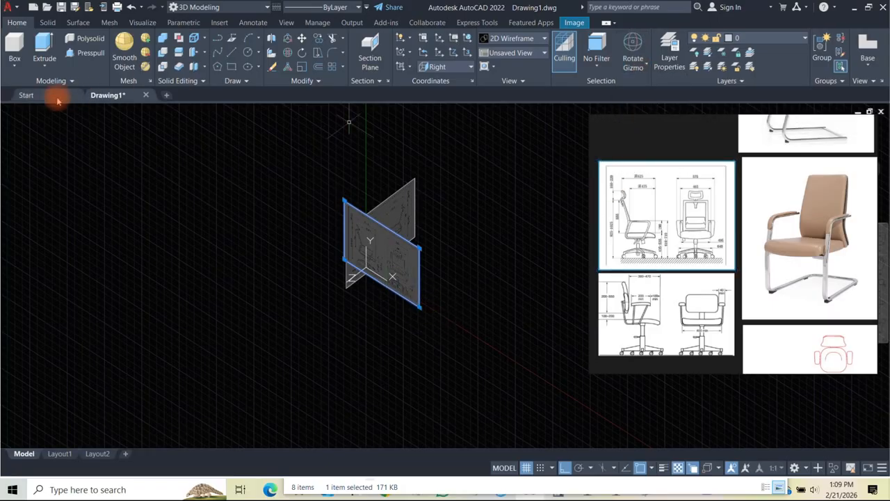
pyautogui.click(79, 111)
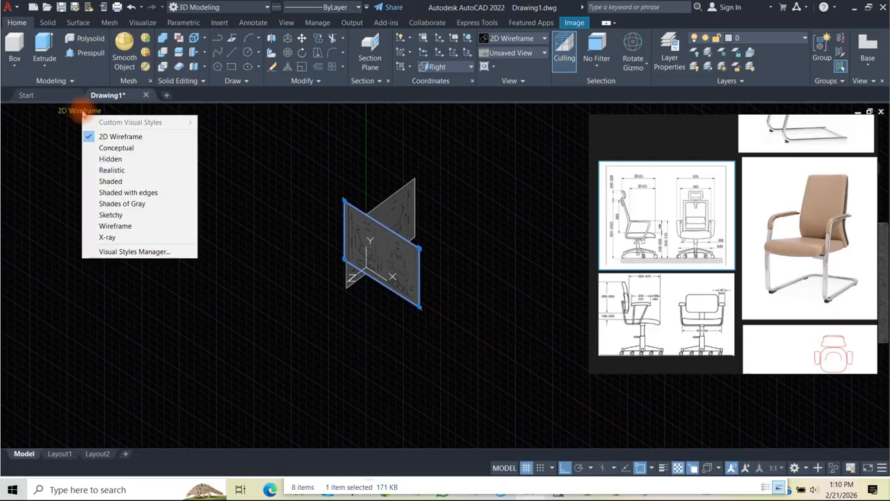
pyautogui.click(113, 148)
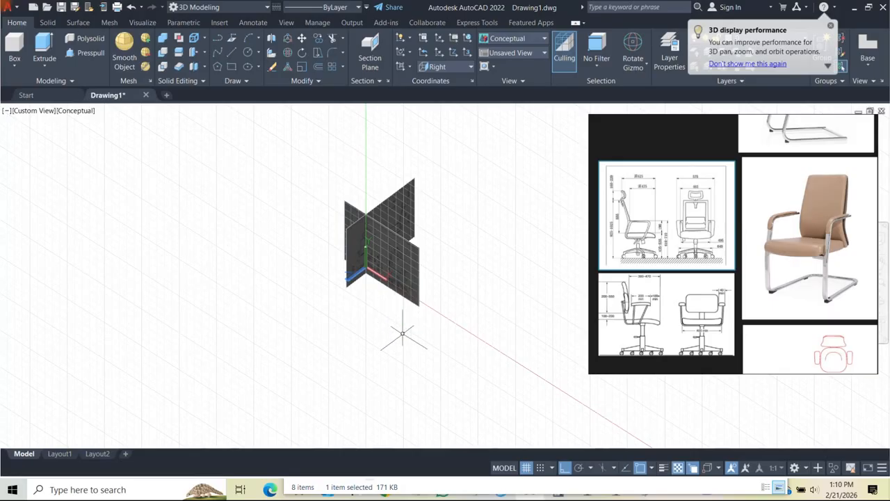
# - Rotate the side-view chair image half a turn about its vertical axis with the gizmo so it faces the Left view
pyautogui.click(416, 301)
pyautogui.scroll(2, 389, 272)
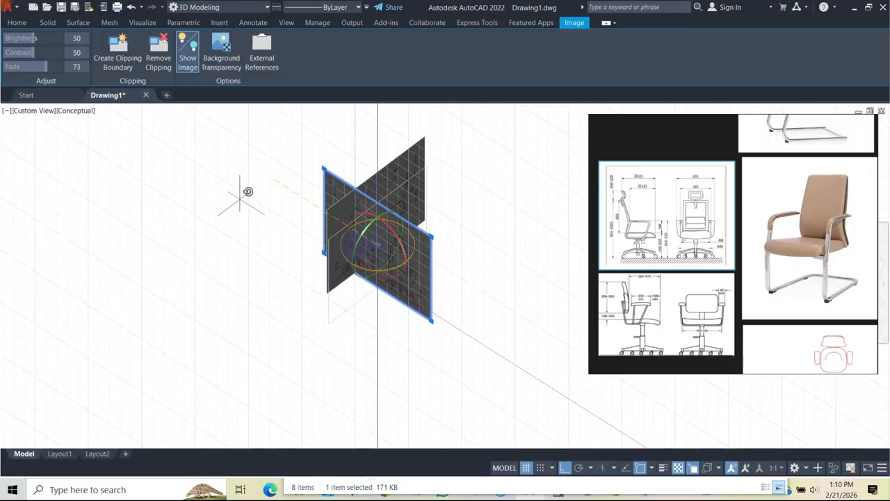
pyautogui.click(242, 208)
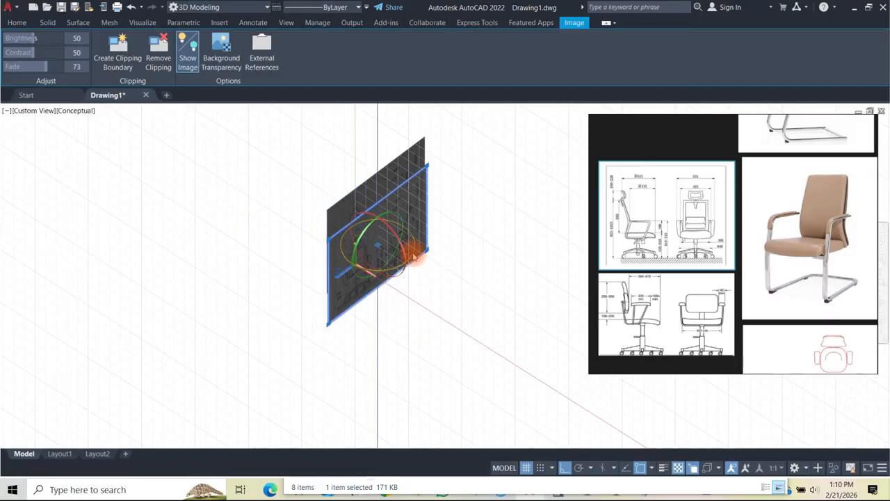
pyautogui.click(251, 178)
pyautogui.keyDown('shift'); pyautogui.moveTo(371, 261); pyautogui.dragTo(418, 235, button='middle'); pyautogui.keyUp('shift')
pyautogui.scroll(6, 391, 246)
pyautogui.scroll(-6, 391, 248)
# - Switch to the Left view and set the visual style to 2D Wireframe
pyautogui.click(32, 110)
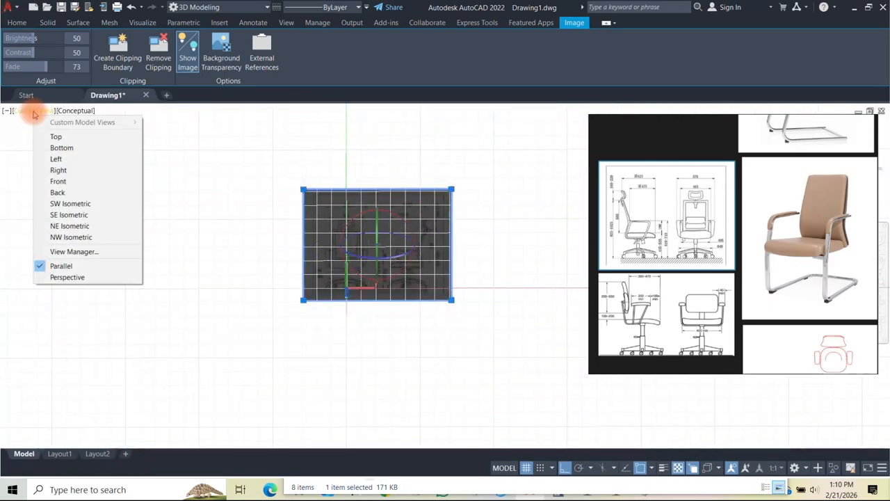
pyautogui.click(41, 159)
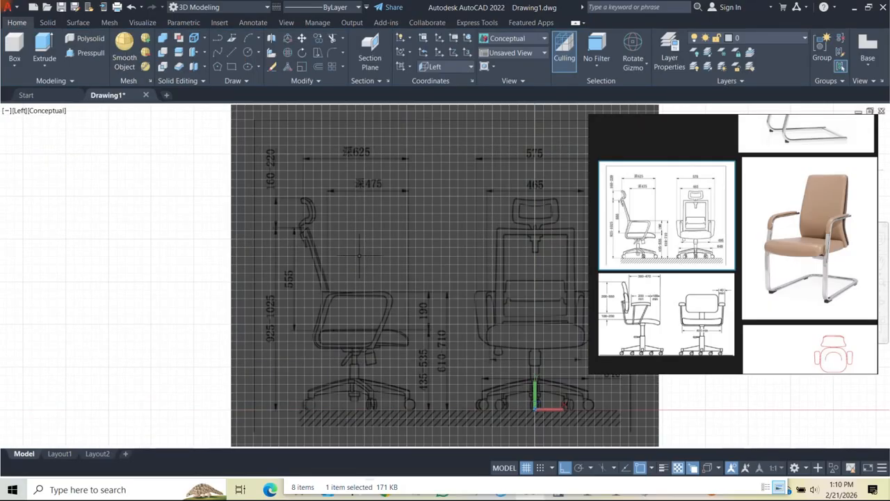
pyautogui.scroll(-5, 356, 254)
pyautogui.moveTo(393, 265); pyautogui.dragTo(358, 260, button='middle')
pyautogui.scroll(2, 359, 260)
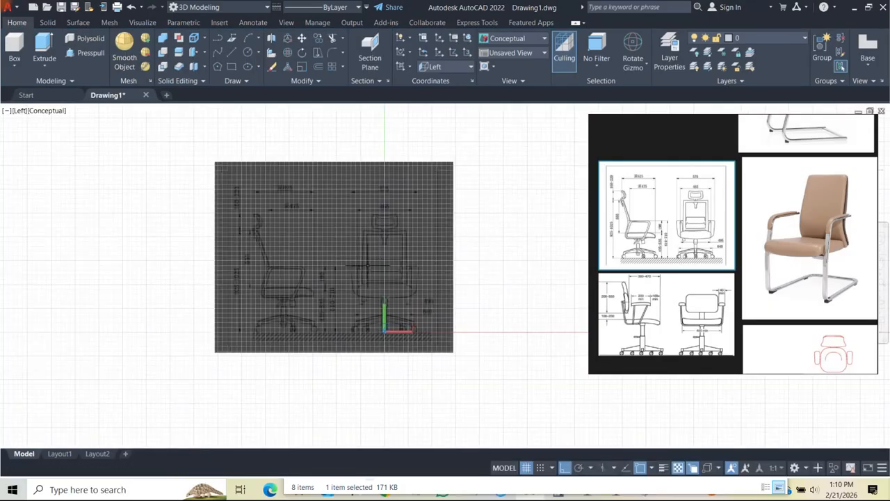
pyautogui.click(47, 110)
pyautogui.click(80, 136)
# - Move the rotated image so the floor-line point beneath the centre of the side-view chair lies on the origin
pyautogui.scroll(2, 285, 264)
pyautogui.moveTo(281, 256); pyautogui.dragTo(279, 249, button='middle')
pyautogui.click(304, 364)
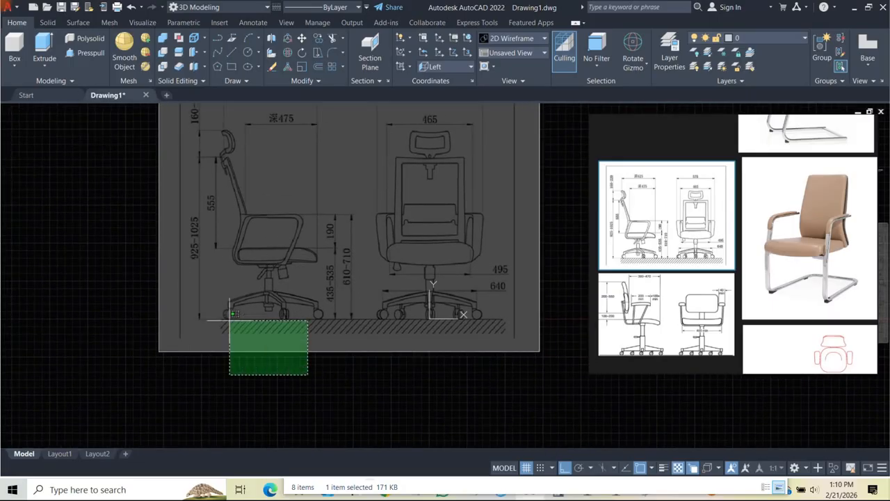
pyautogui.click(236, 302)
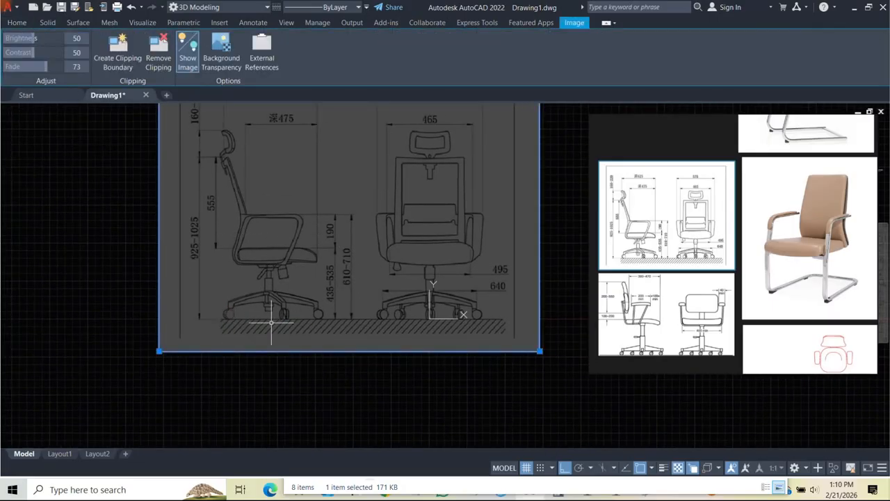
pyautogui.press('Escape')
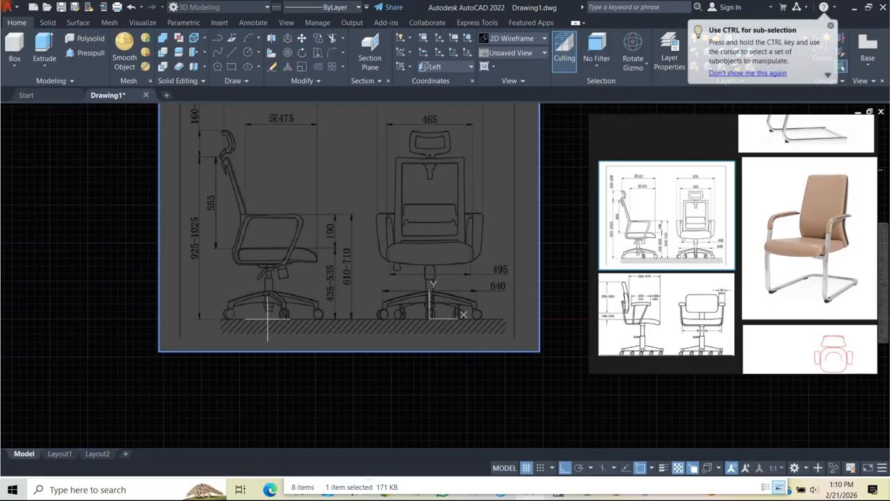
pyautogui.click(267, 318)
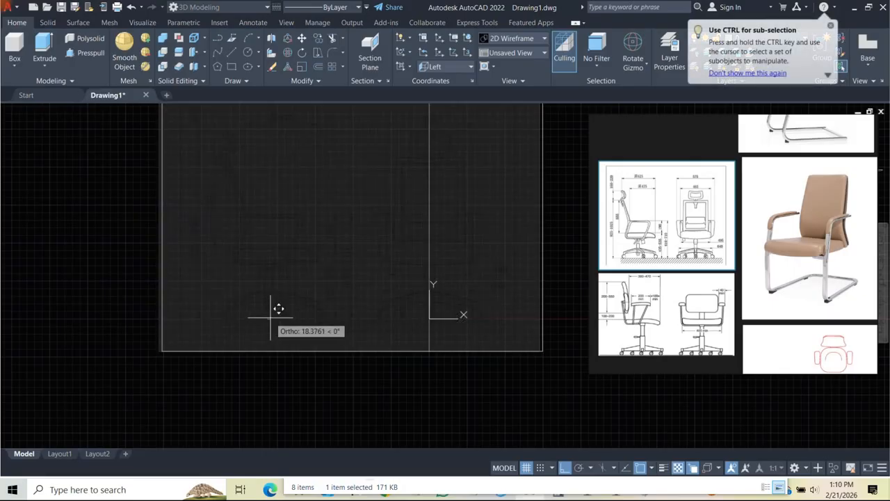
pyautogui.press('Return')
# - Inspect how the two chair images cross in 3D, and examine the seat, armrests and cantilever frame in the reference photo
pyautogui.scroll(-4, 287, 334)
pyautogui.moveTo(341, 312); pyautogui.dragTo(279, 297, button='middle')
pyautogui.scroll(2, 289, 281)
pyautogui.scroll(-2, 307, 266)
pyautogui.moveTo(352, 267)
pyautogui.keyDown('shift'); pyautogui.mouseDown(button='middle')
pyautogui.moveTo(255, 328)
pyautogui.moveTo(324, 322)
pyautogui.moveTo(345, 297)
pyautogui.moveTo(324, 285)
pyautogui.moveTo(250, 272)
pyautogui.moveTo(276, 296)
pyautogui.moveTo(261, 294)
pyautogui.mouseUp(button='middle'); pyautogui.keyUp('shift')
pyautogui.scroll(4, 317, 270)
pyautogui.scroll(-2, 246, 276)
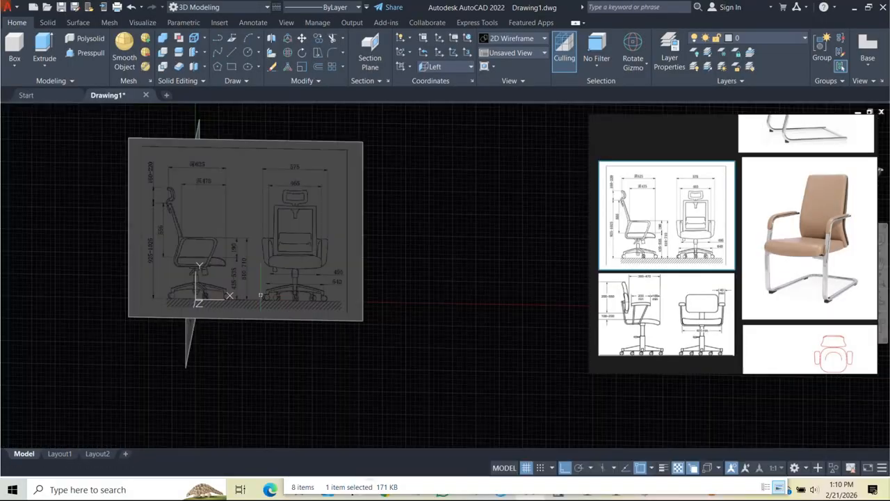
pyautogui.scroll(3, 730, 235)
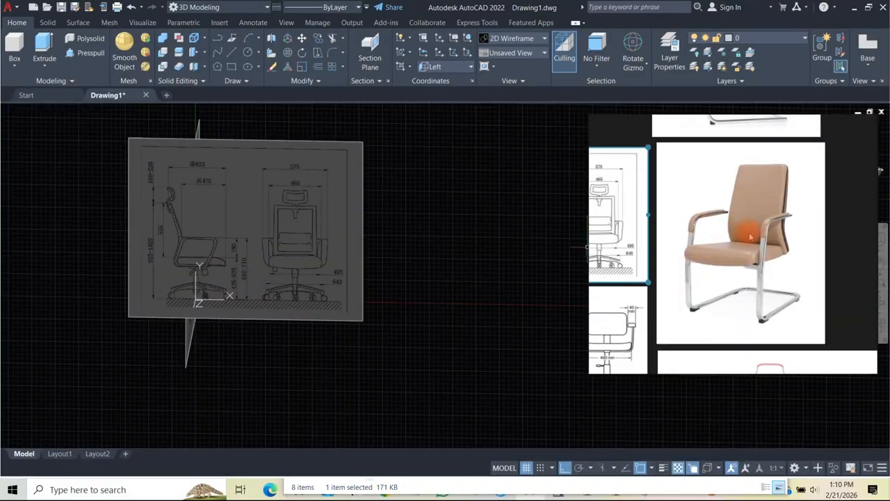
pyautogui.scroll(-3, 750, 236)
pyautogui.scroll(3, 671, 208)
pyautogui.scroll(1, 661, 198)
pyautogui.scroll(-3, 651, 204)
pyautogui.scroll(3, 785, 184)
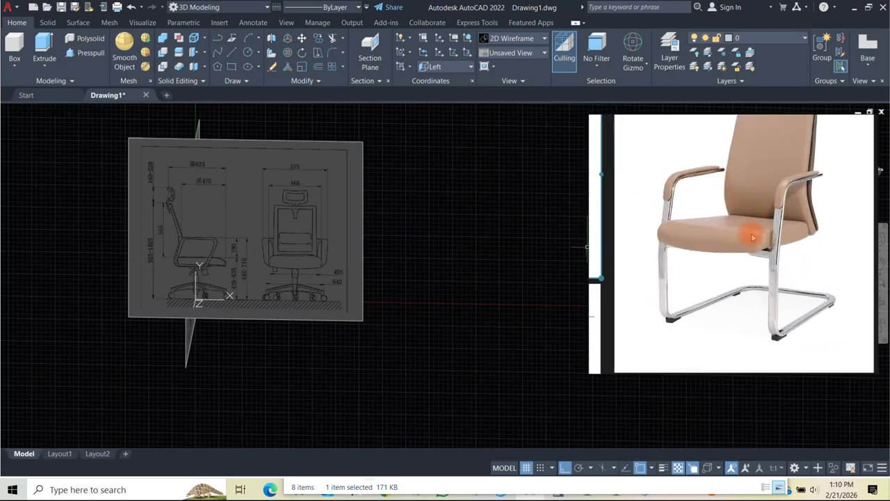
pyautogui.scroll(-3, 753, 237)
pyautogui.scroll(3, 742, 240)
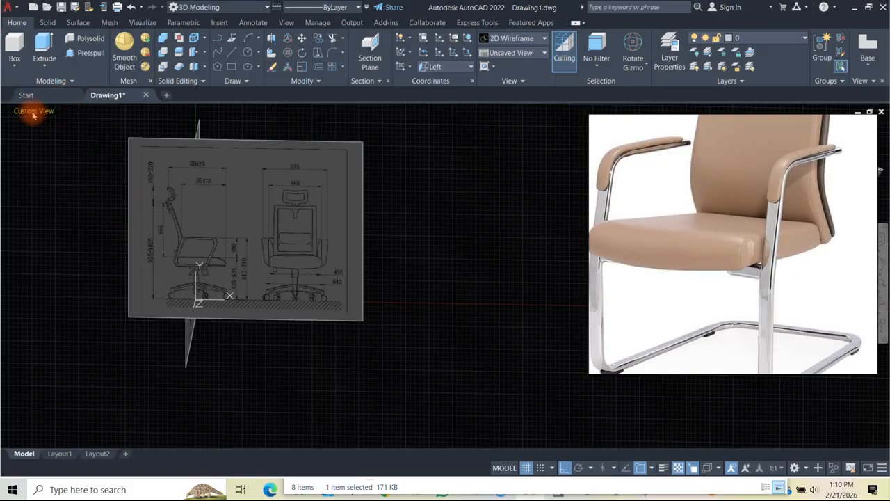
# - Check the image planes from the Top view and compare the cantilever chair photo with the other reference drawings
pyautogui.click(32, 115)
pyautogui.click(52, 135)
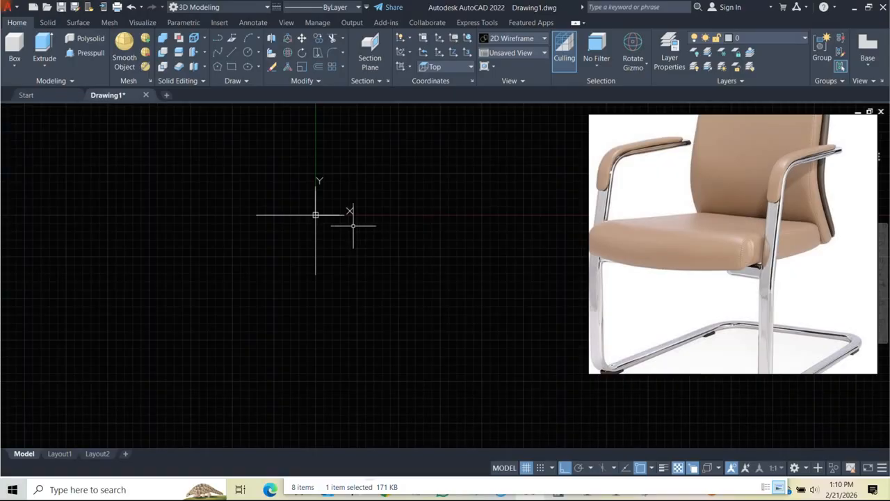
pyautogui.scroll(-3, 748, 240)
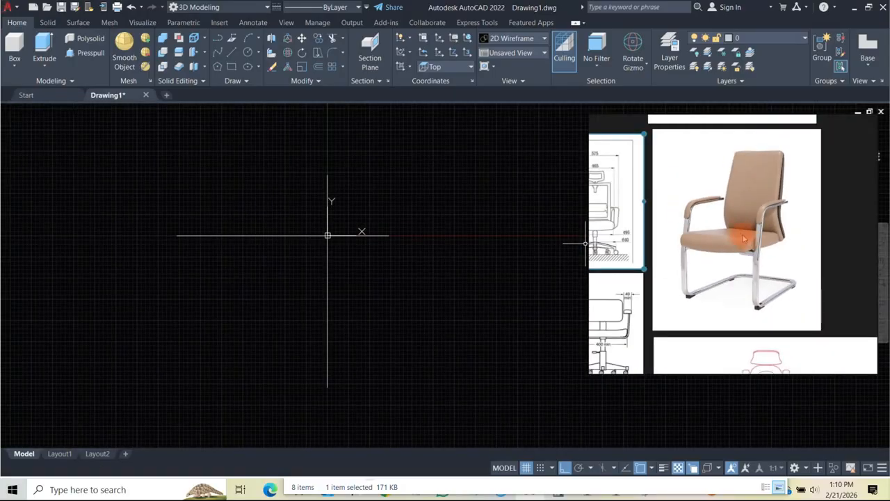
pyautogui.scroll(-3, 747, 238)
pyautogui.scroll(2, 732, 235)
pyautogui.scroll(-1, 756, 236)
pyautogui.scroll(1, 756, 237)
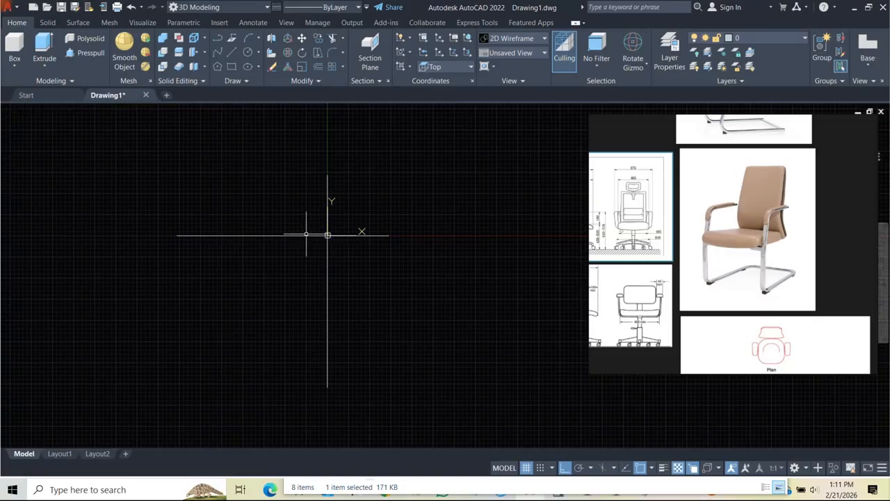
# - In the Front view, draw a rectangle enclosing the seat cushion of the front-view chair
pyautogui.keyDown('shift'); pyautogui.moveTo(352, 259); pyautogui.dragTo(246, 145, button='middle'); pyautogui.keyUp('shift')
pyautogui.click(26, 109)
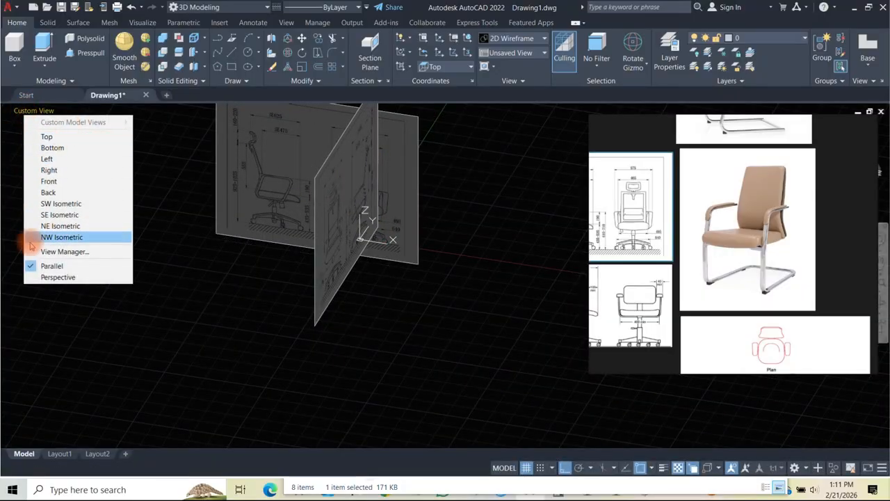
pyautogui.click(47, 181)
pyautogui.scroll(12, 405, 275)
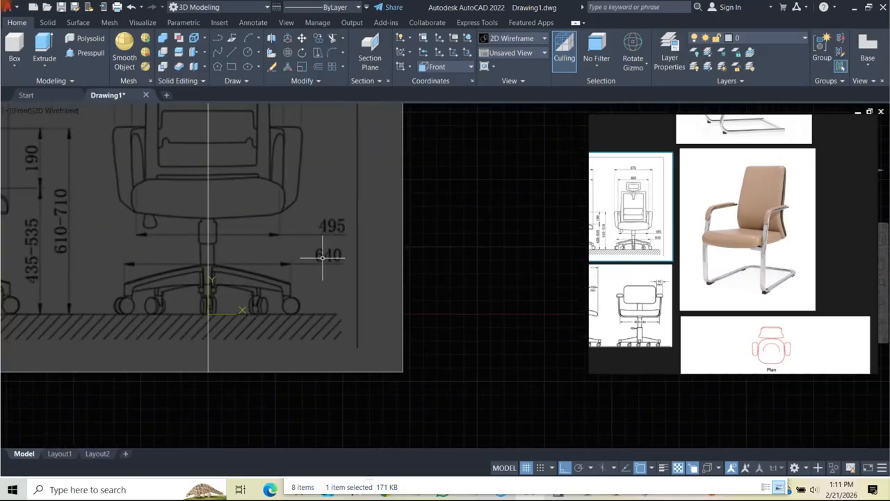
pyautogui.scroll(-2, 263, 225)
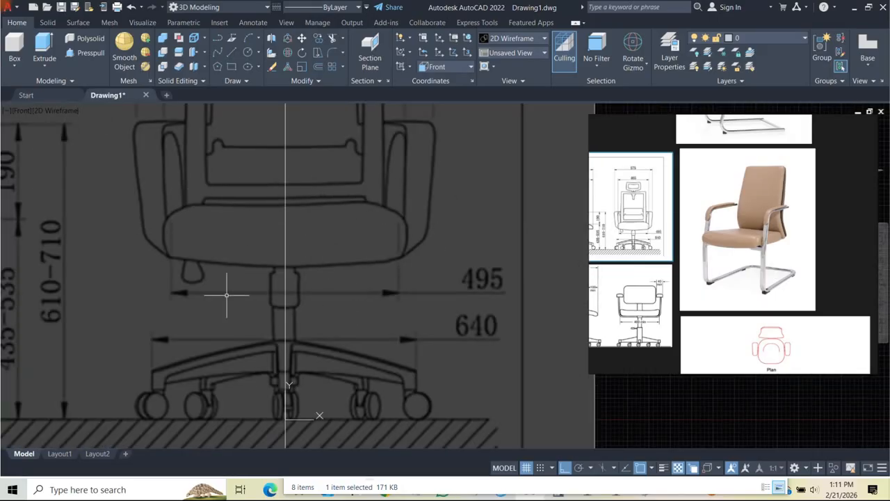
pyautogui.scroll(-3, 350, 267)
pyautogui.scroll(4, 305, 262)
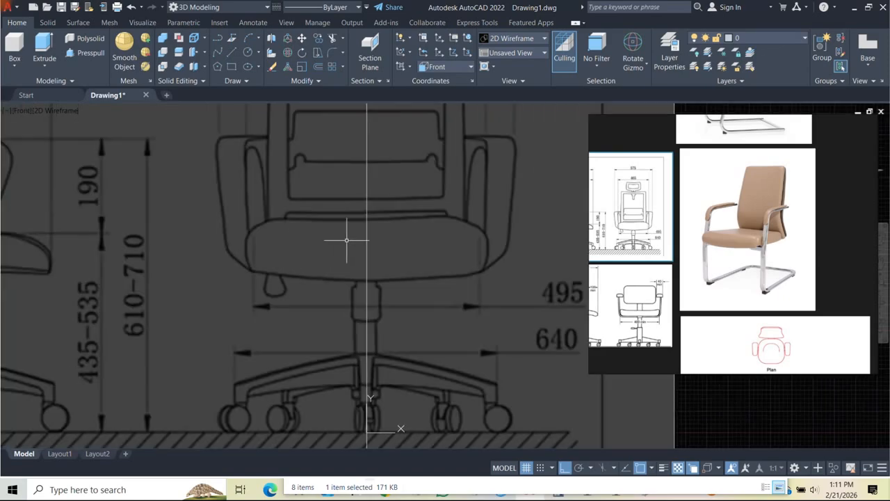
pyautogui.click(235, 68)
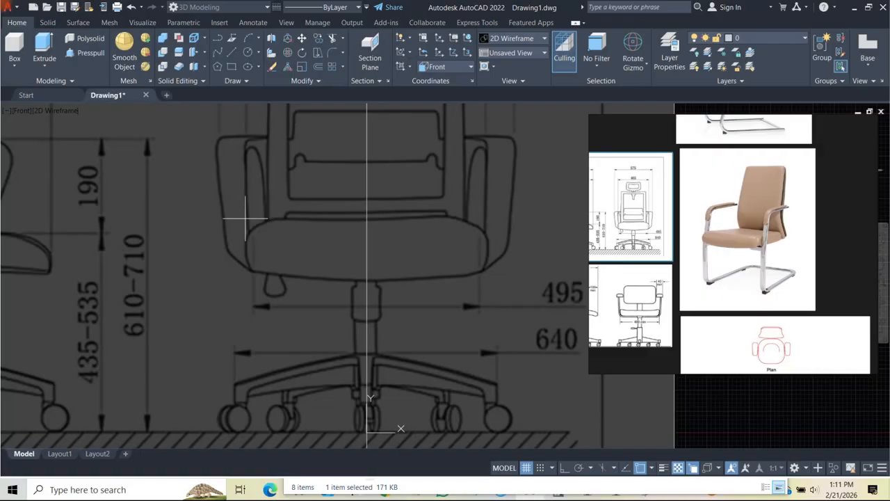
pyautogui.click(487, 274)
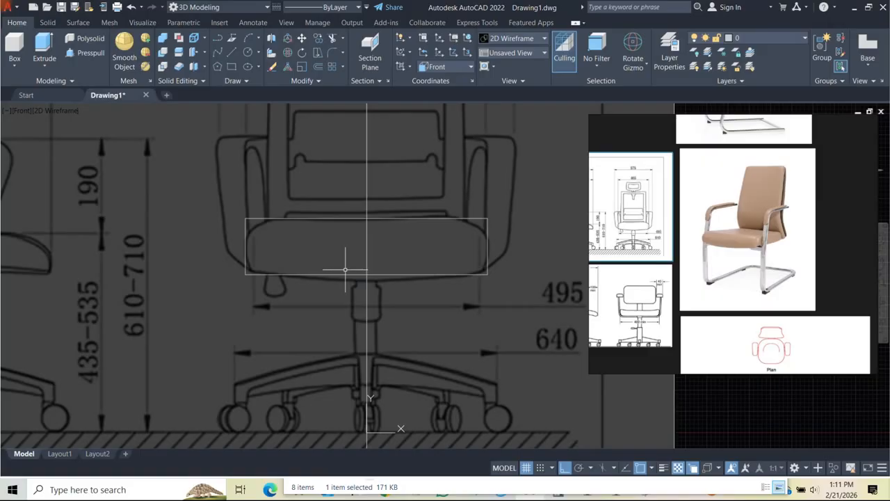
# - In the Left view, move the seat rectangle horizontally to the rear edge of the side-view seat cushion
pyautogui.scroll(-7, 394, 216)
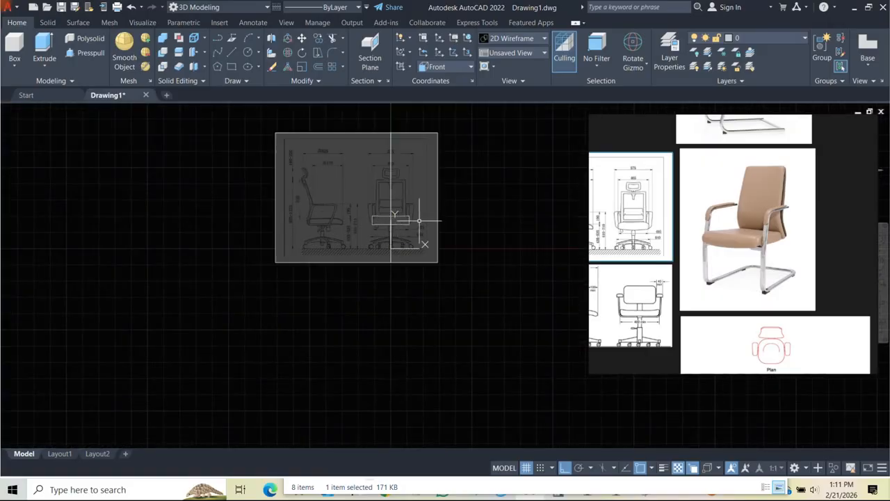
pyautogui.click(21, 110)
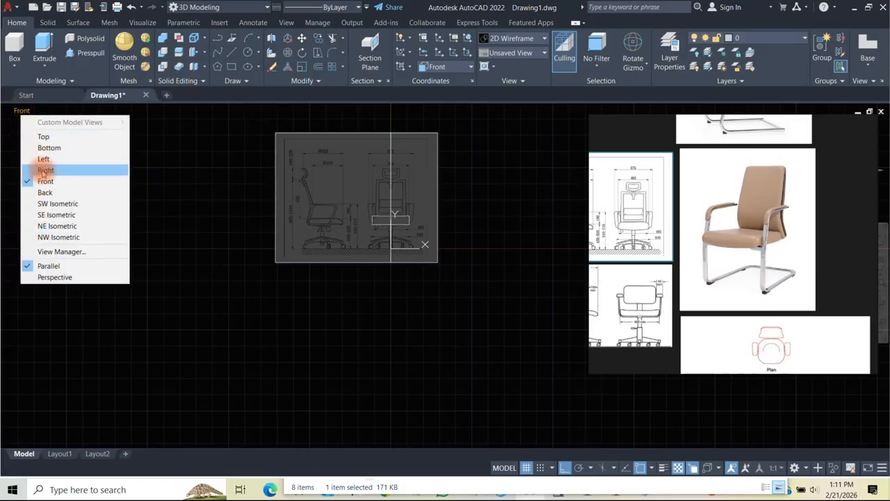
pyautogui.click(43, 158)
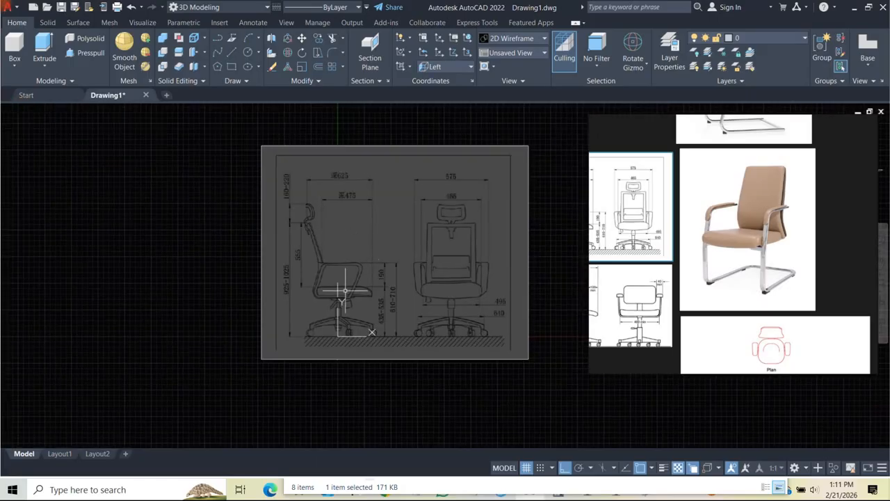
pyautogui.scroll(4, 345, 291)
pyautogui.scroll(3, 330, 267)
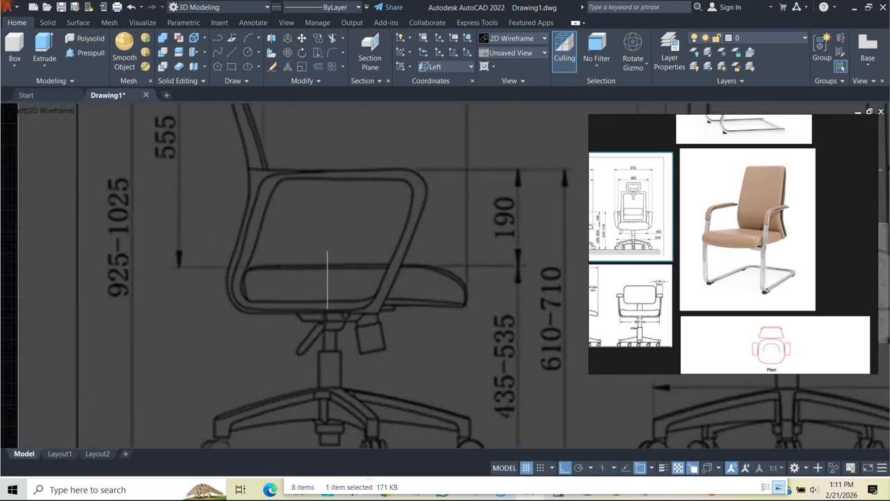
pyautogui.scroll(-2, 327, 246)
pyautogui.click(310, 228)
pyautogui.click(362, 326)
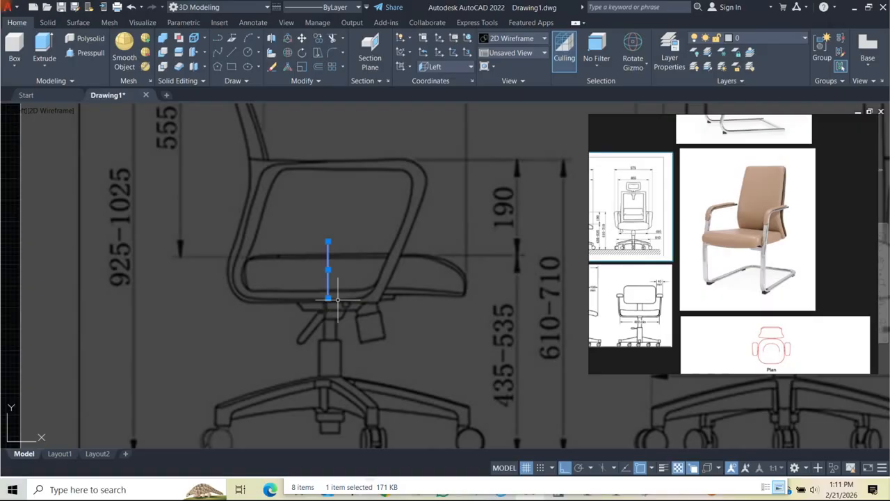
pyautogui.press('space')
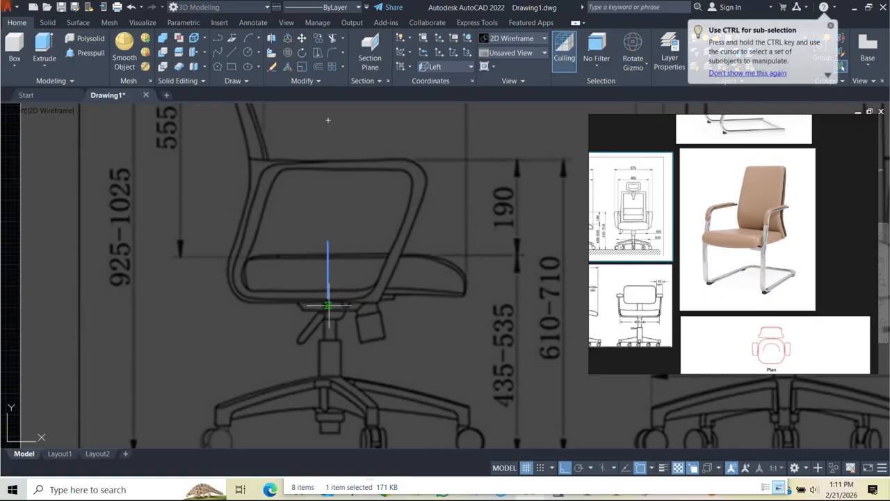
pyautogui.click(328, 306)
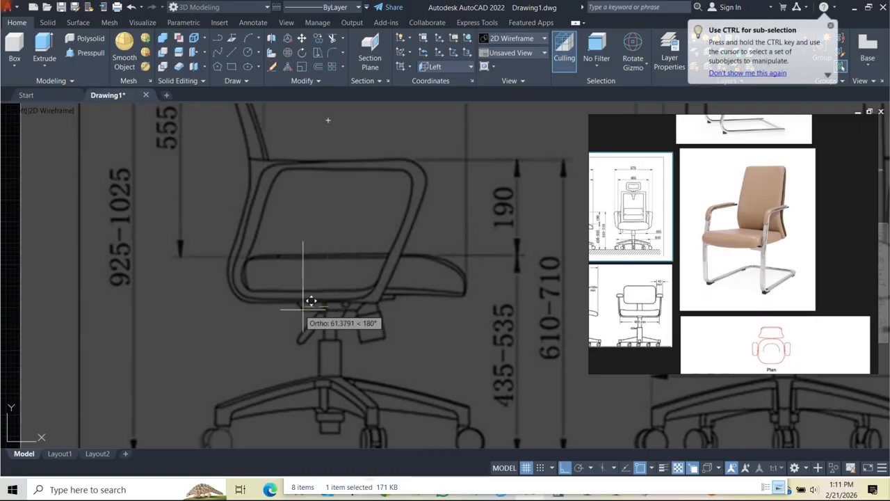
pyautogui.click(251, 307)
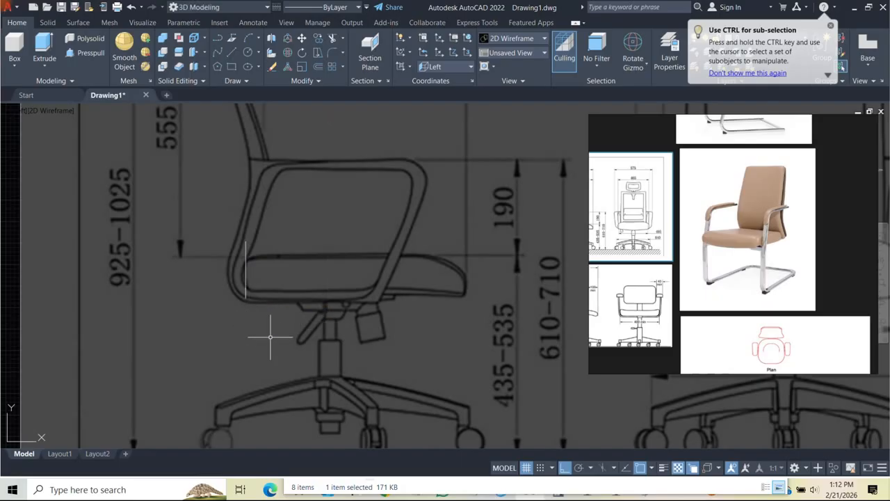
pyautogui.press('Escape')
# - Extrude the seat rectangle forward to the front edge of the side-view seat cushion
pyautogui.scroll(-4, 251, 282)
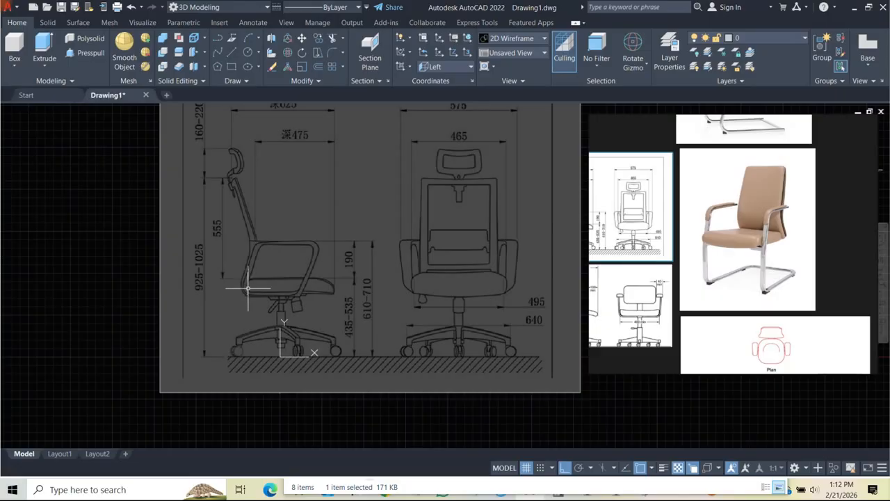
pyautogui.click(45, 46)
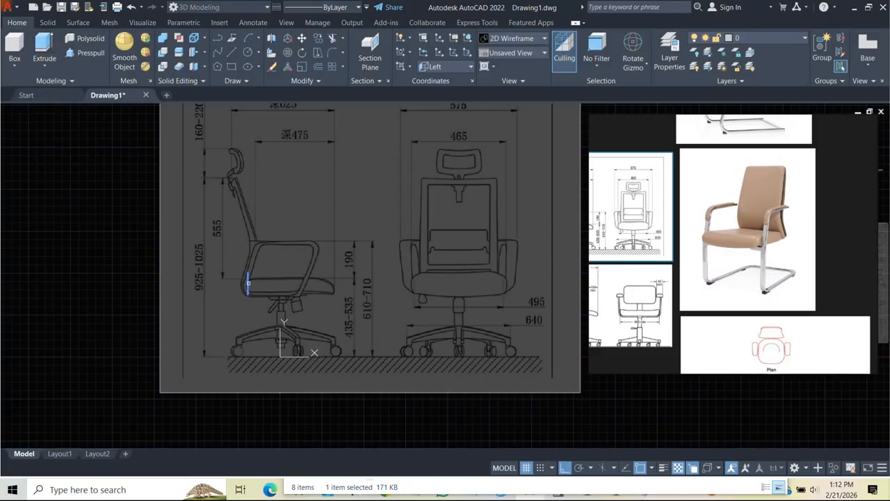
pyautogui.press('Return')
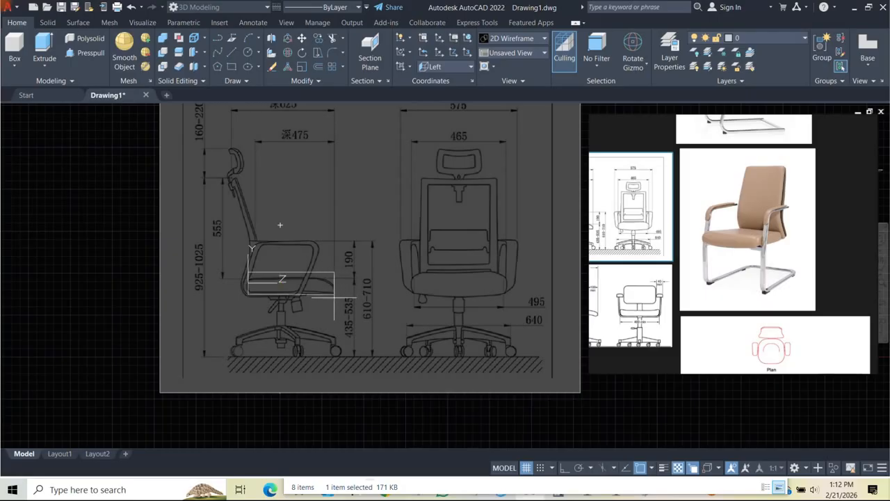
pyautogui.scroll(3, 334, 298)
pyautogui.click(332, 297)
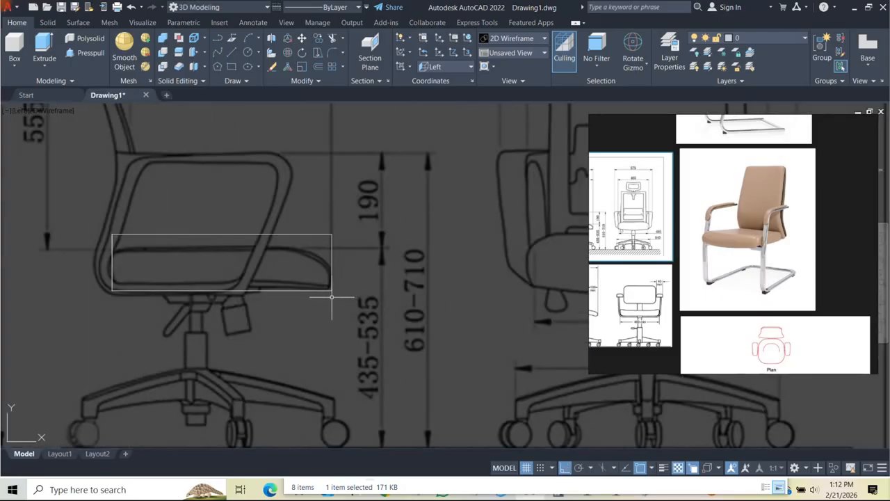
# - Check the extruded seat block against the Left and Front reference drawings, and examine the backrest and armrests in the chair photo
pyautogui.scroll(-6, 230, 270)
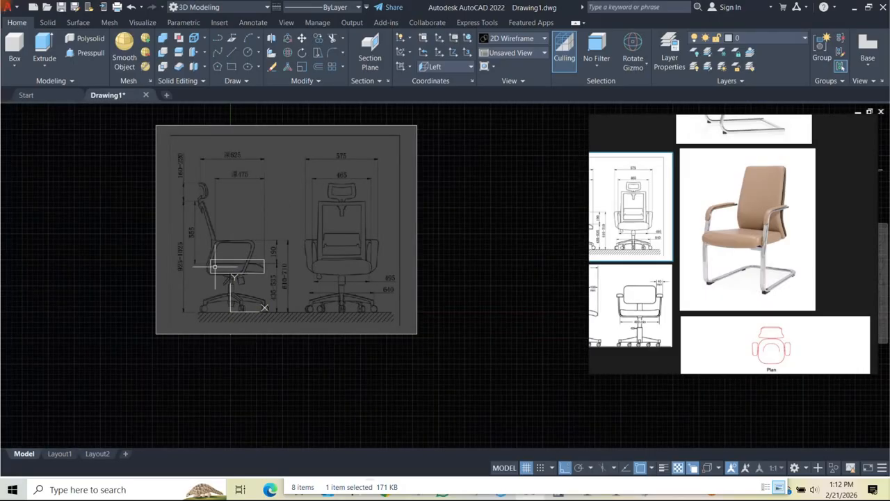
pyautogui.scroll(6, 232, 275)
pyautogui.scroll(-6, 184, 257)
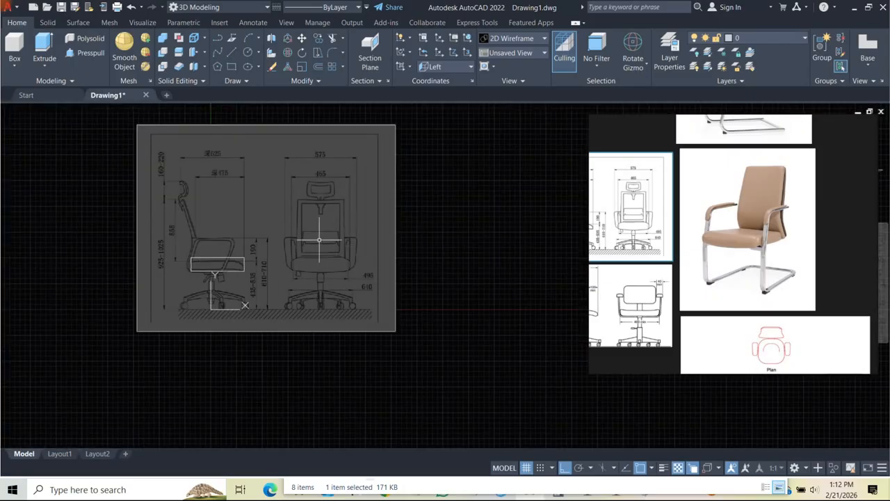
pyautogui.scroll(6, 223, 272)
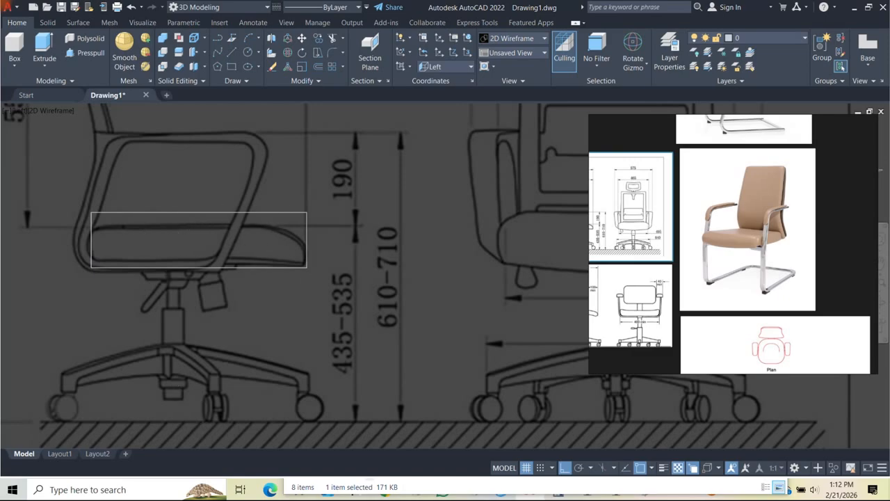
pyautogui.scroll(4, 166, 229)
pyautogui.scroll(-4, 199, 219)
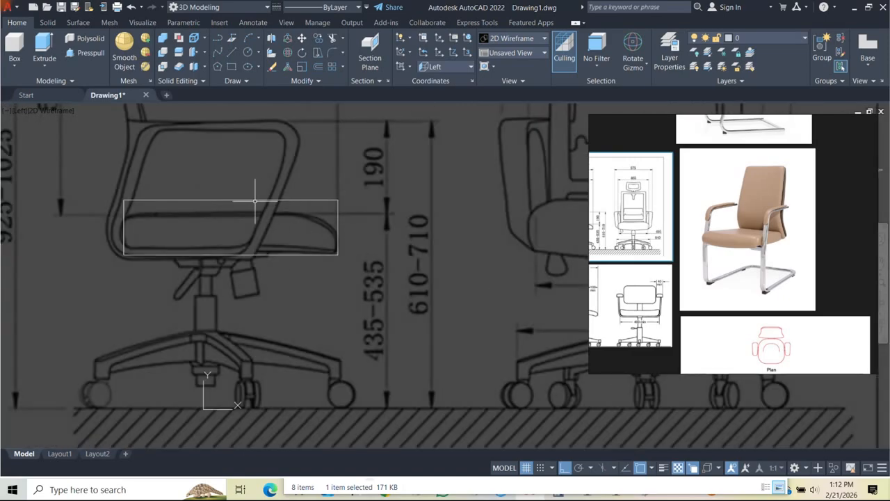
pyautogui.scroll(-2, 292, 212)
pyautogui.scroll(2, 302, 229)
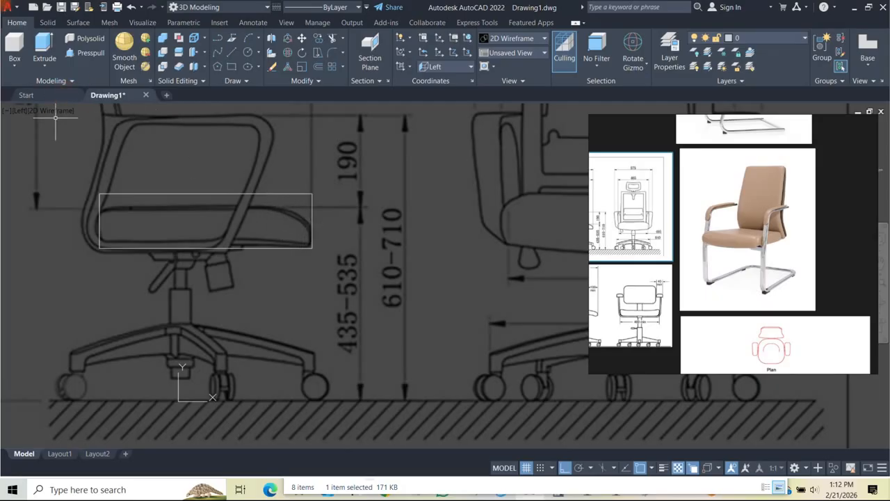
pyautogui.click(19, 110)
pyautogui.click(46, 181)
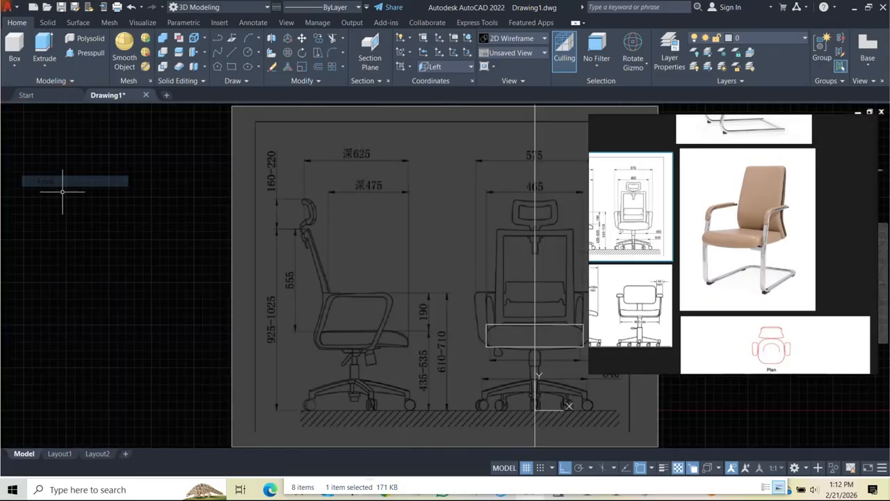
pyautogui.scroll(5, 294, 280)
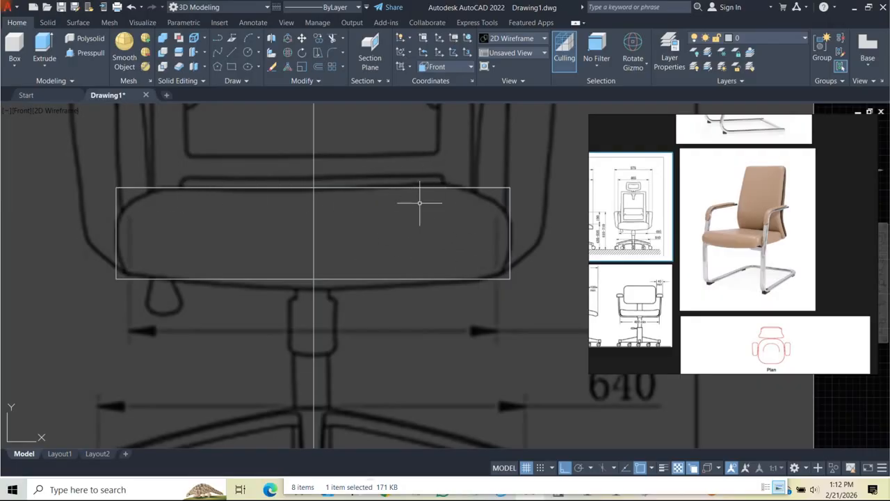
pyautogui.scroll(-5, 419, 202)
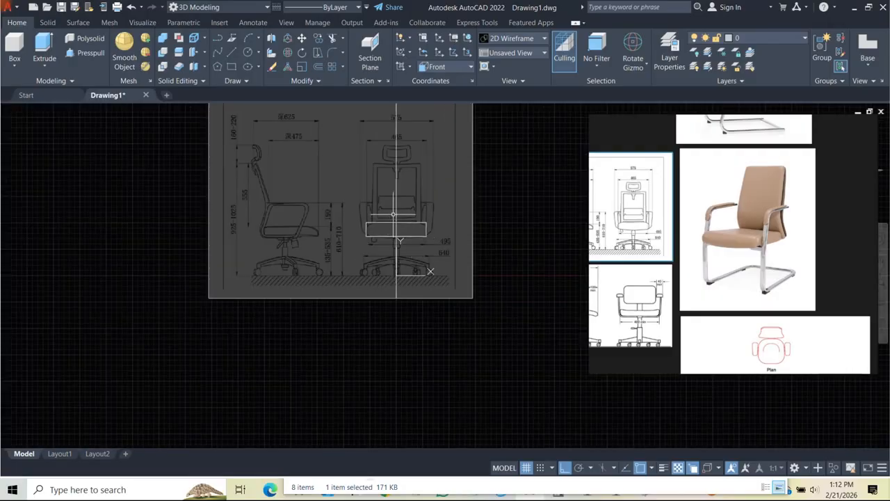
pyautogui.scroll(3, 268, 205)
pyautogui.scroll(-1, 446, 262)
pyautogui.click(776, 189)
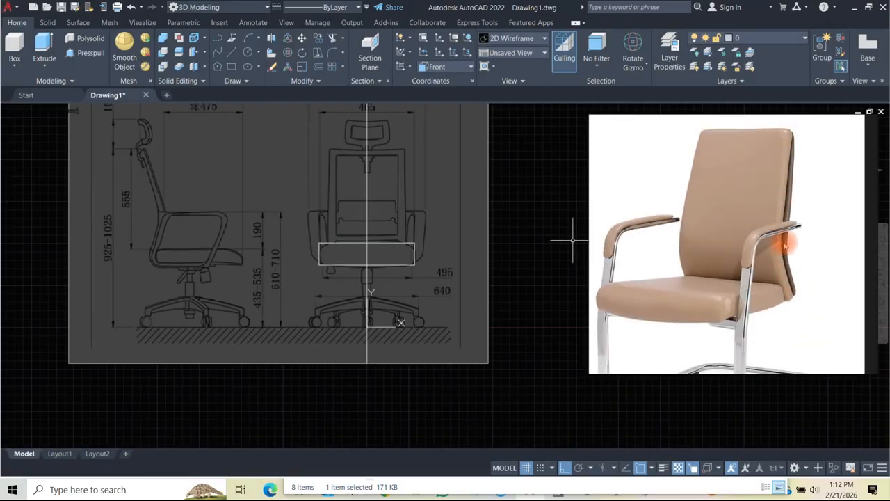
pyautogui.scroll(-5, 779, 251)
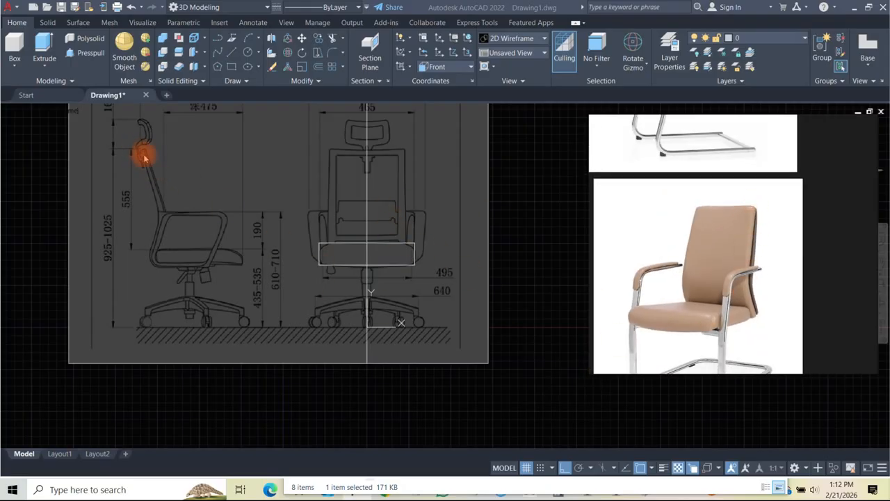
# - In the Left view, start a polyline at the top of the side-view backrest and slope it along the backrest to a point above the seat
pyautogui.click(22, 111)
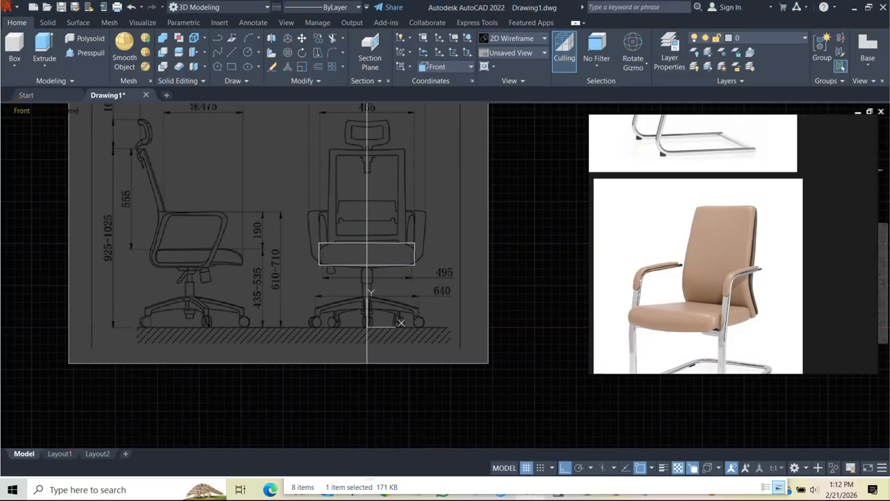
pyautogui.click(22, 111)
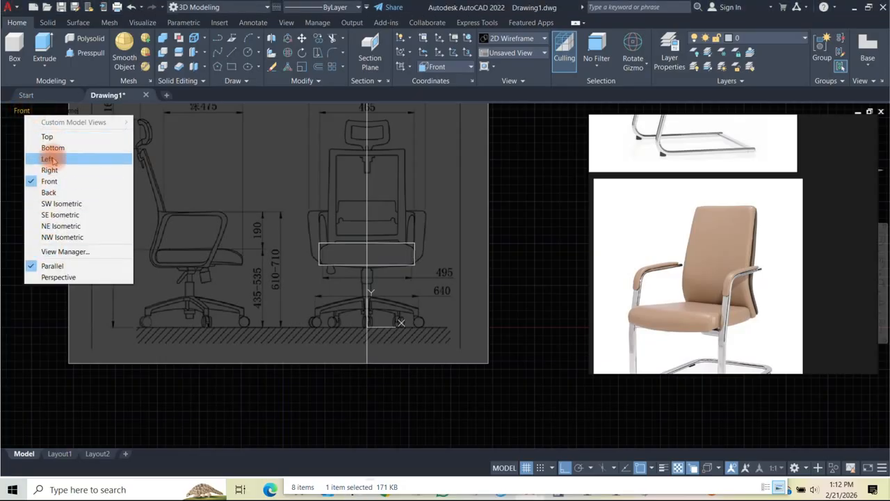
pyautogui.click(49, 158)
pyautogui.scroll(5, 296, 236)
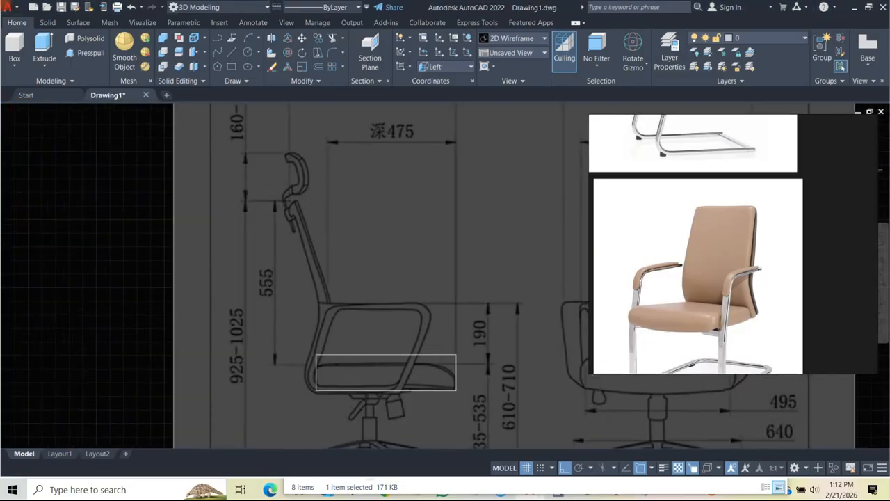
pyautogui.scroll(-2, 299, 241)
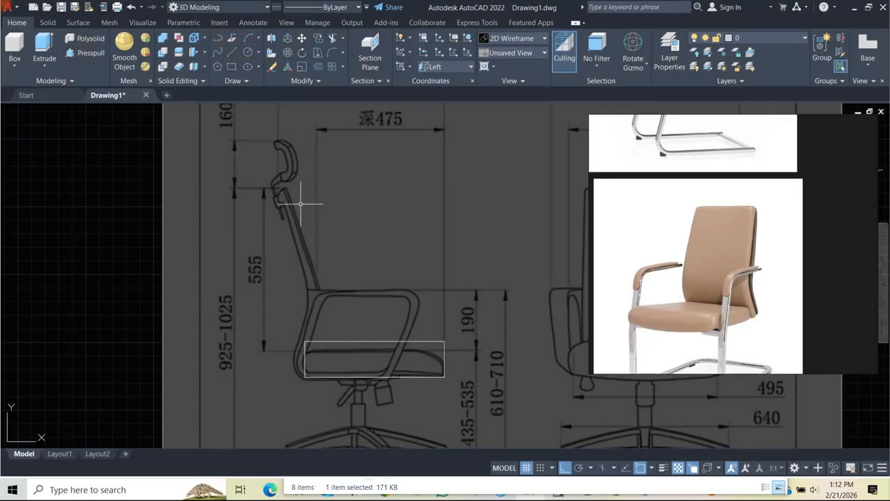
pyautogui.click(249, 53)
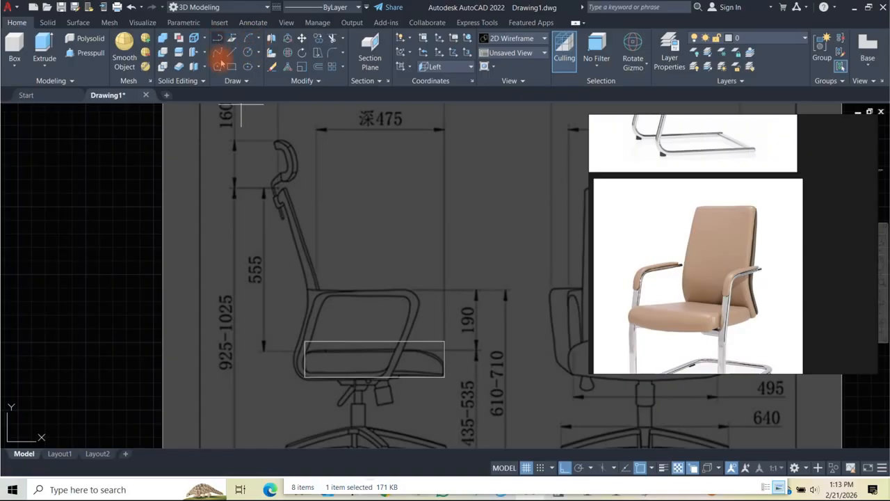
pyautogui.click(565, 467)
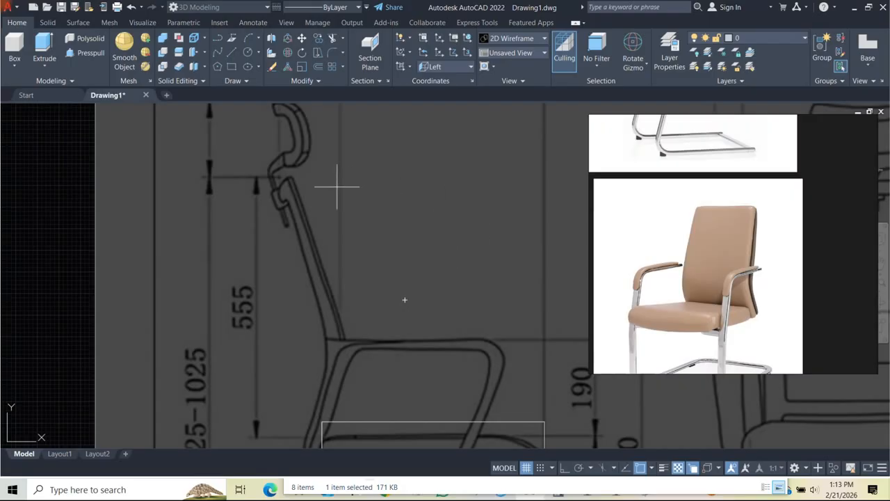
pyautogui.moveTo(309, 207); pyautogui.dragTo(301, 190, button='middle')
pyautogui.click(283, 164)
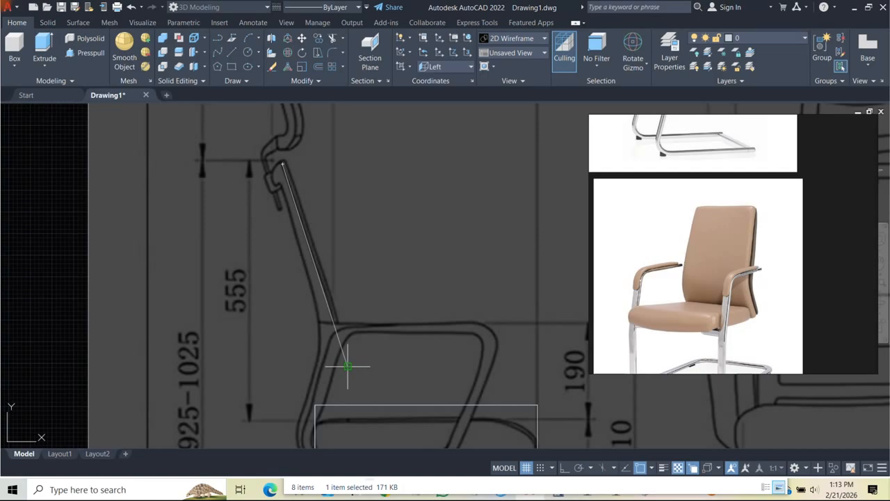
pyautogui.moveTo(348, 366); pyautogui.dragTo(359, 289, button='middle')
pyautogui.click(359, 291)
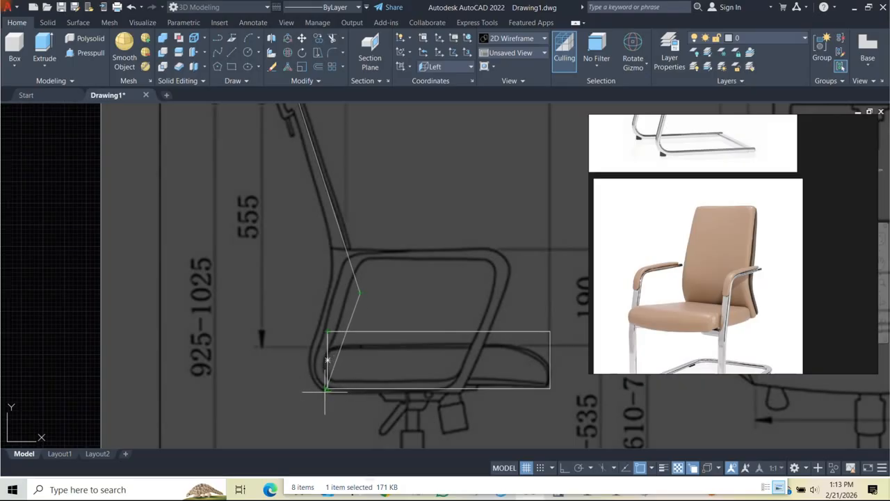
# - Continue the backrest polyline to the seat block's lower rear corner, and end it about 50 units horizontally behind that corner
pyautogui.scroll(4, 327, 388)
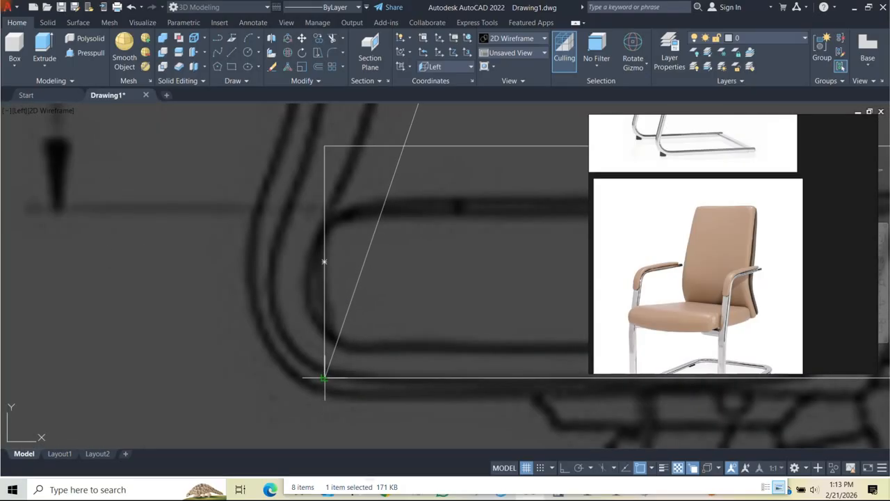
pyautogui.scroll(-4, 324, 378)
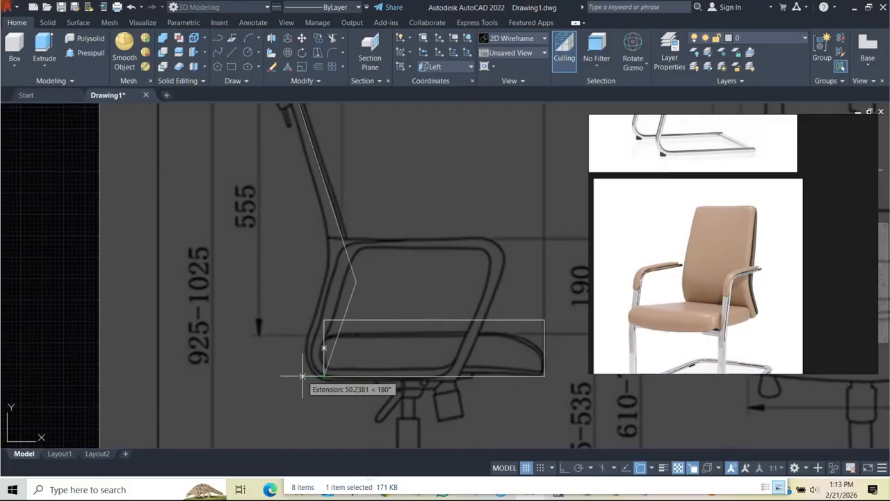
pyautogui.click(302, 376)
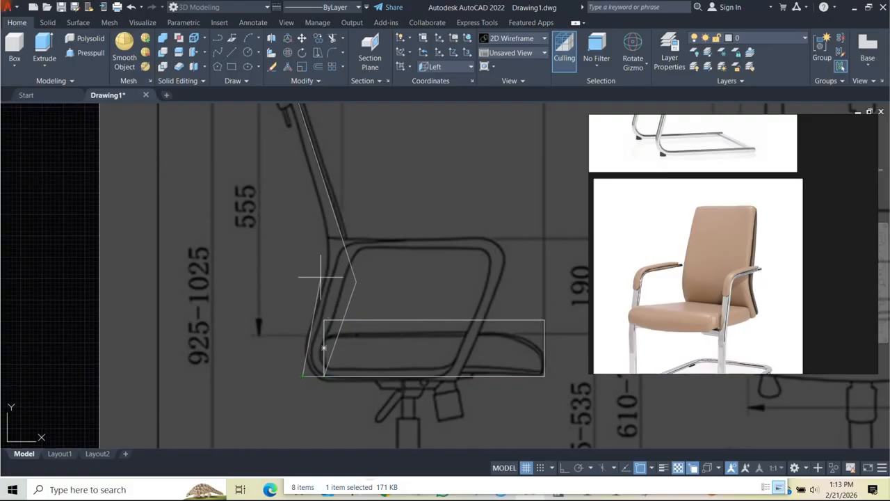
pyautogui.press('Escape')
# - With Ortho on, draw short horizontal lines rearward from the backrest polyline's top end and from its bend
pyautogui.moveTo(326, 173)
pyautogui.mouseDown(button='middle')
pyautogui.moveTo(358, 205)
pyautogui.moveTo(379, 264)
pyautogui.mouseUp(button='middle')
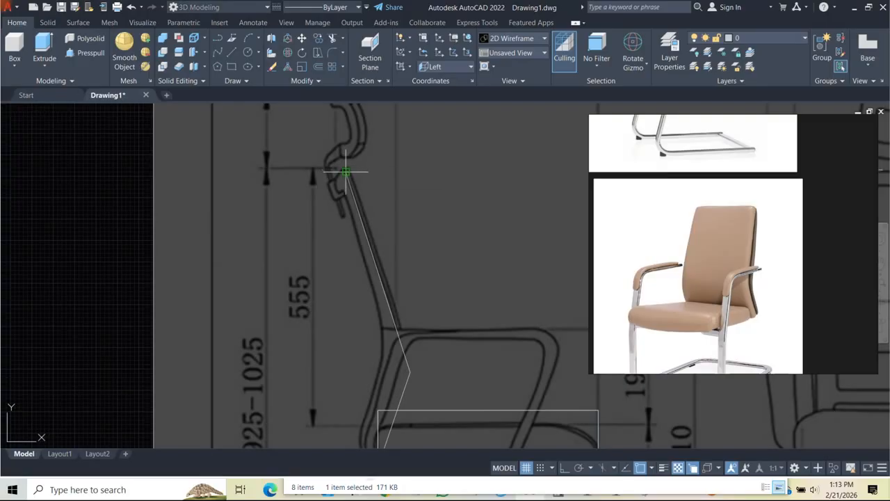
pyautogui.click(565, 467)
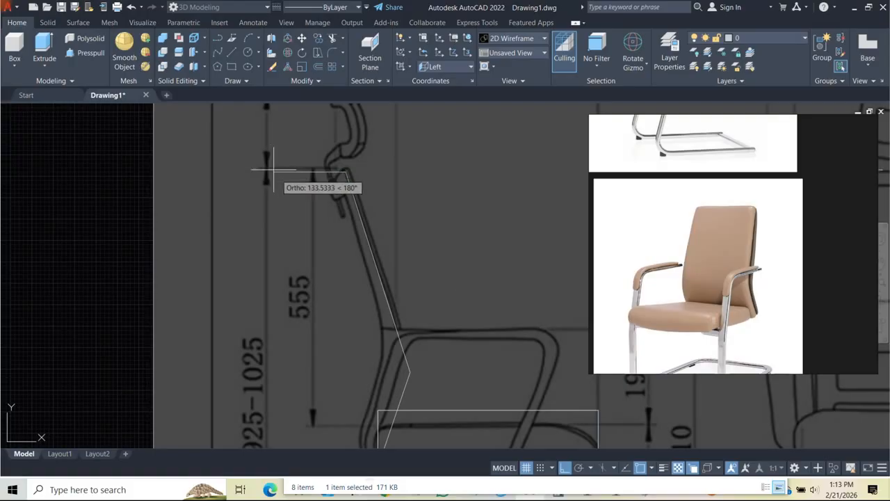
pyautogui.press('Escape')
pyautogui.scroll(-4, 371, 258)
pyautogui.scroll(6, 373, 240)
pyautogui.scroll(-4, 420, 289)
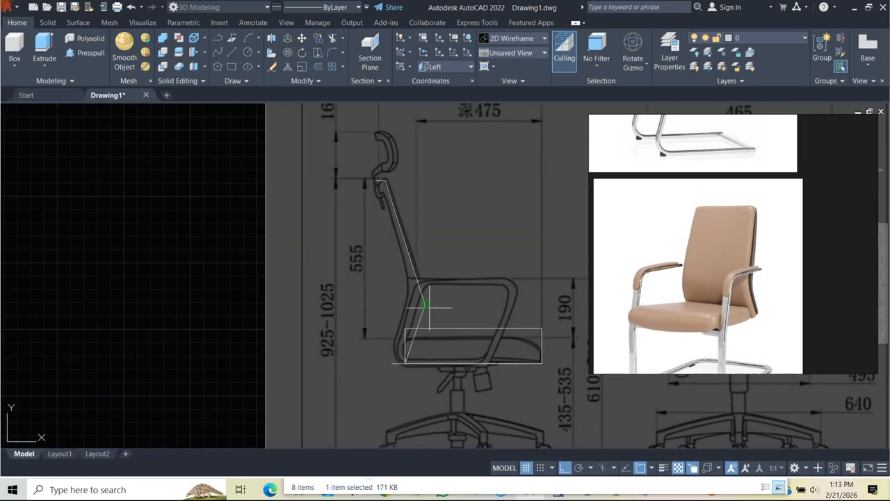
pyautogui.click(425, 304)
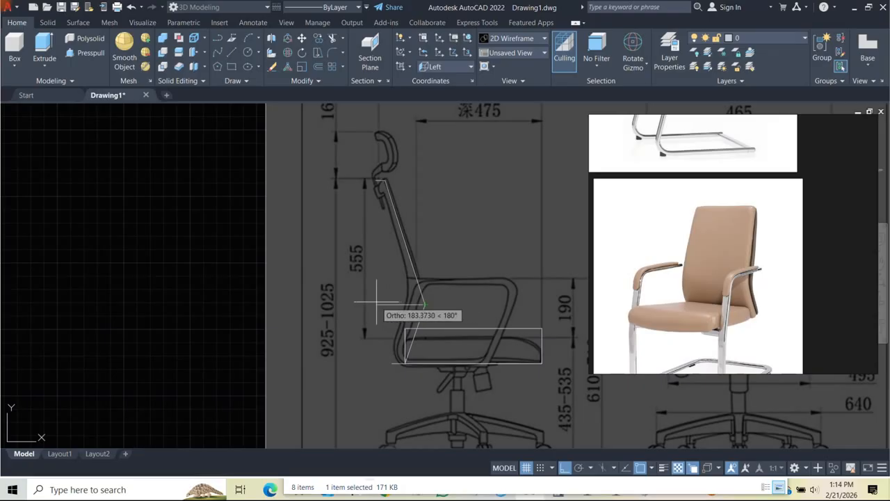
pyautogui.press('Escape')
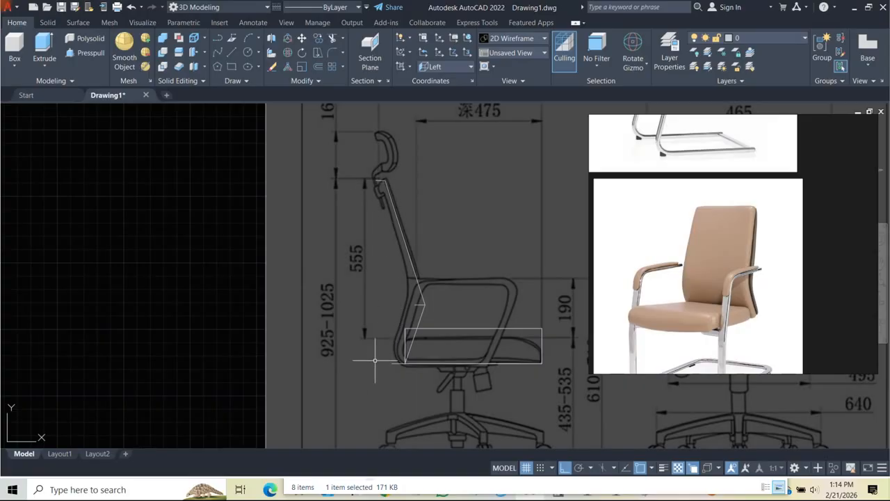
# - Connect the rear ends of the three horizontal offsets with lines to form the backrest's rear edge, and delete the helper line at the bend
pyautogui.scroll(3, 368, 185)
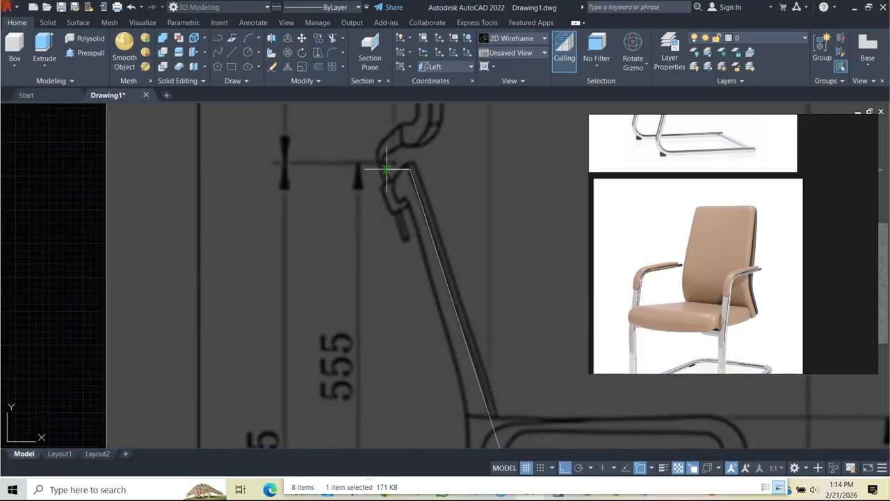
pyautogui.scroll(-5, 403, 271)
pyautogui.scroll(4, 400, 243)
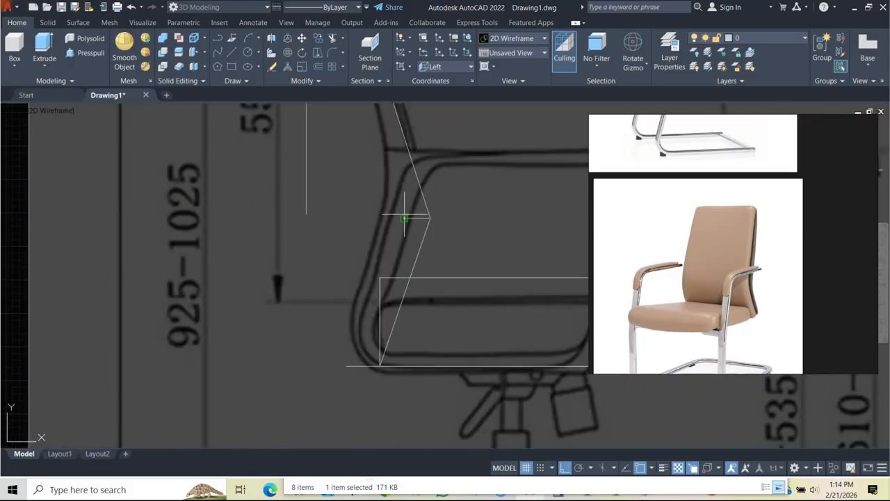
pyautogui.click(404, 219)
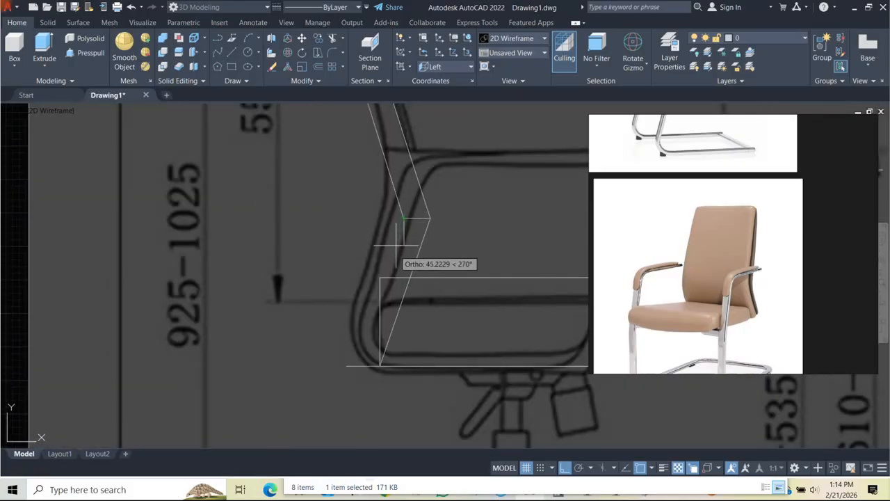
pyautogui.click(347, 365)
pyautogui.press('Escape')
pyautogui.moveTo(428, 278); pyautogui.dragTo(441, 355, button='middle')
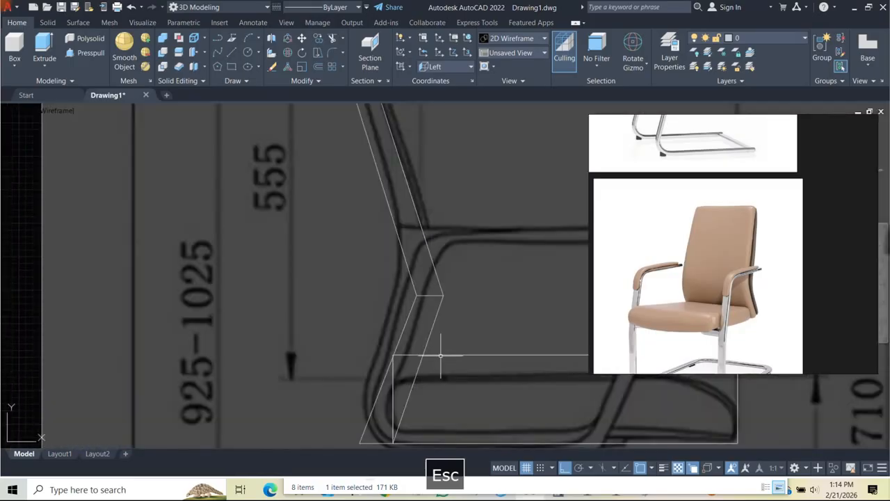
pyautogui.click(429, 296)
pyautogui.press('Delete')
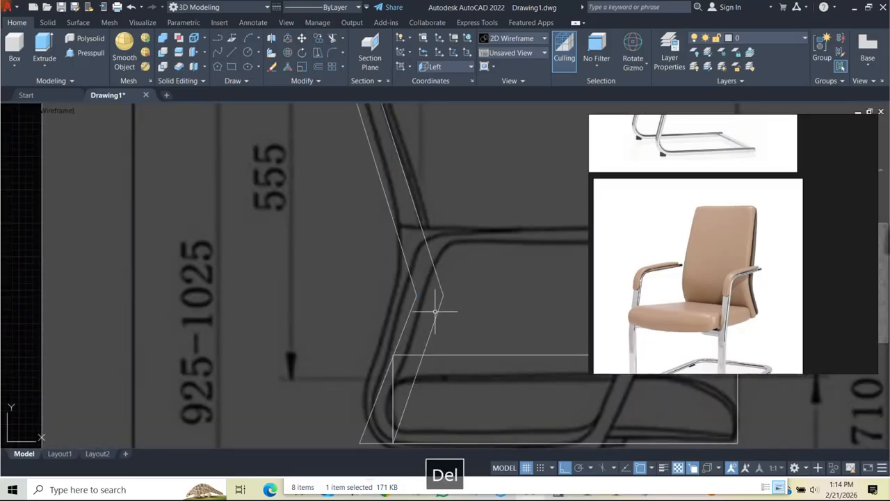
pyautogui.scroll(-6, 430, 285)
pyautogui.scroll(5, 431, 277)
pyautogui.scroll(-4, 424, 248)
pyautogui.scroll(5, 449, 285)
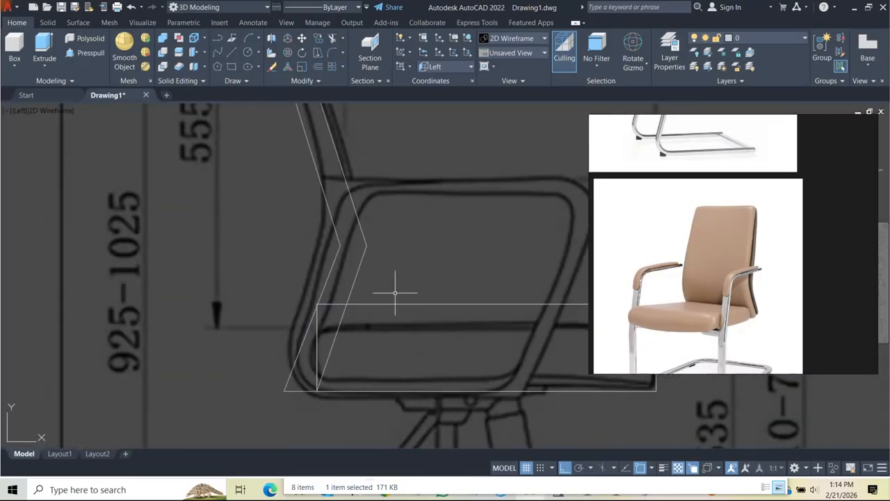
pyautogui.click(366, 245)
pyautogui.press('Escape')
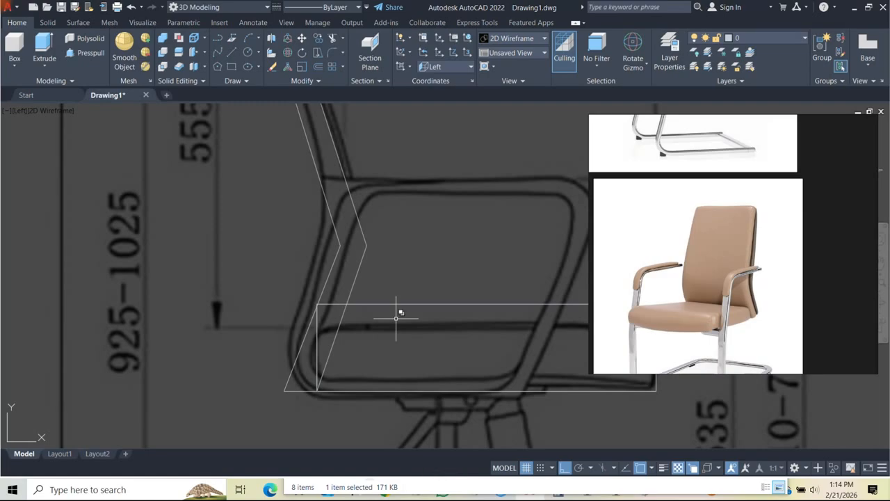
# - Fillet the bend of the backrest's front polyline, trying radii of 10 and 100 before settling on 200
pyautogui.hotkey('ctrl', '9')
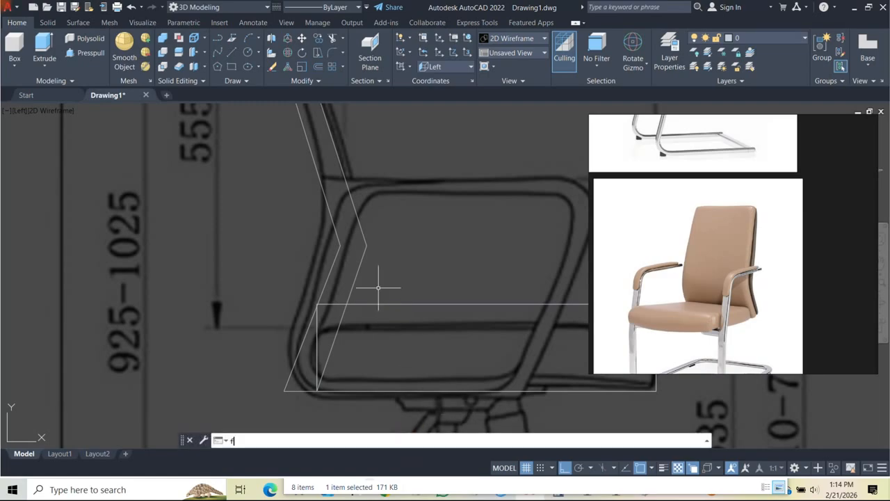
pyautogui.write('f')
pyautogui.press('Return')
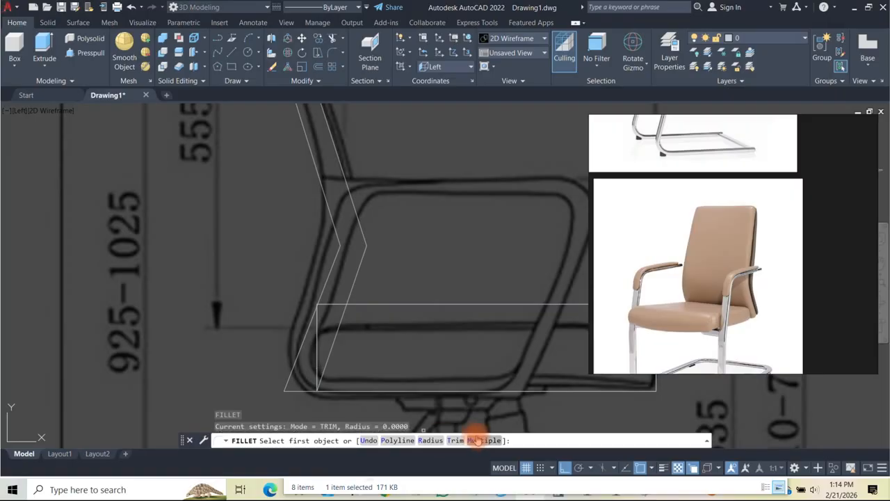
pyautogui.click(432, 440)
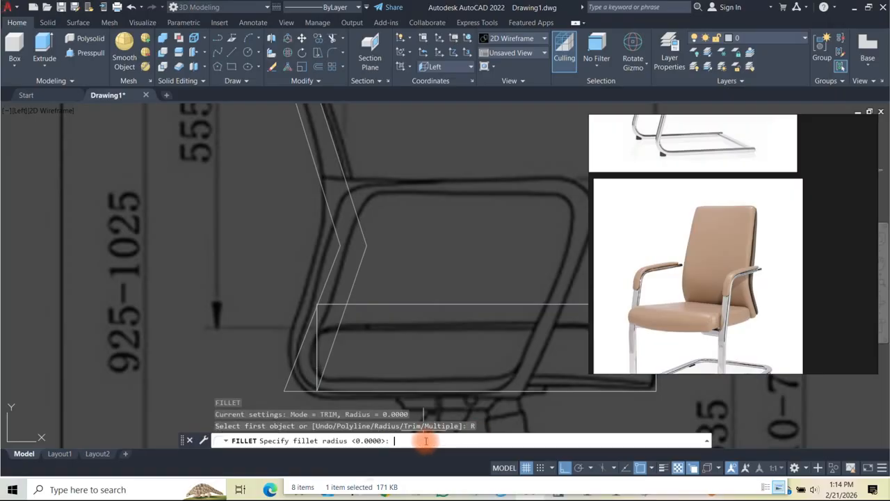
pyautogui.write('10')
pyautogui.press('Return')
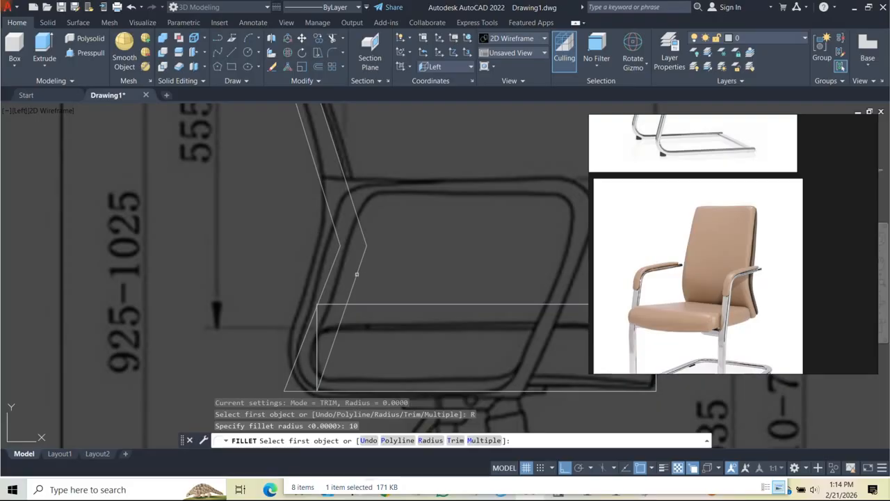
pyautogui.click(356, 274)
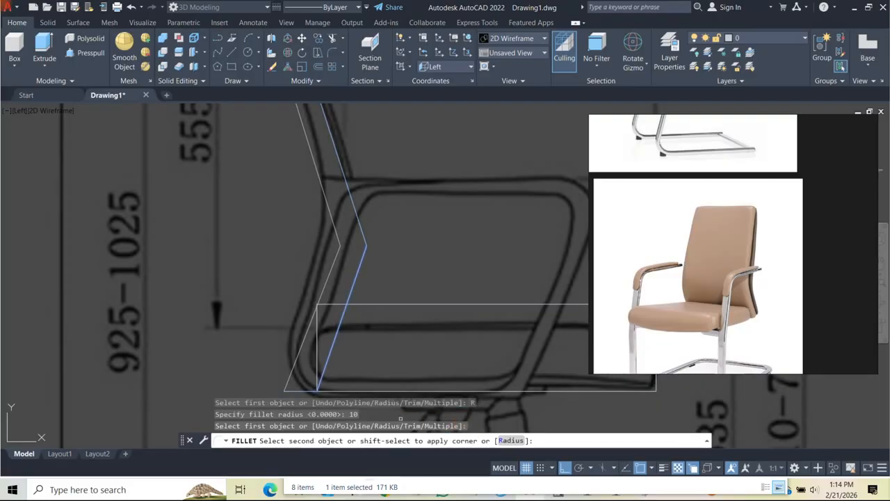
pyautogui.click(511, 440)
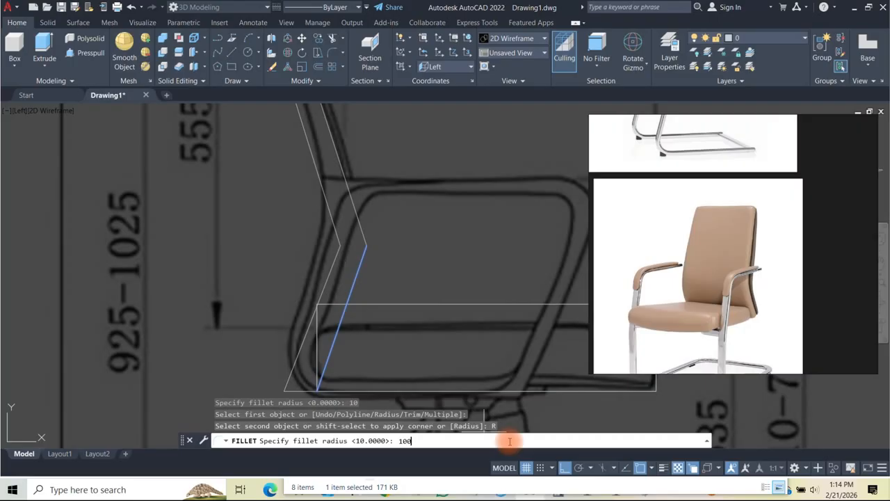
pyautogui.write('100')
pyautogui.press('Return')
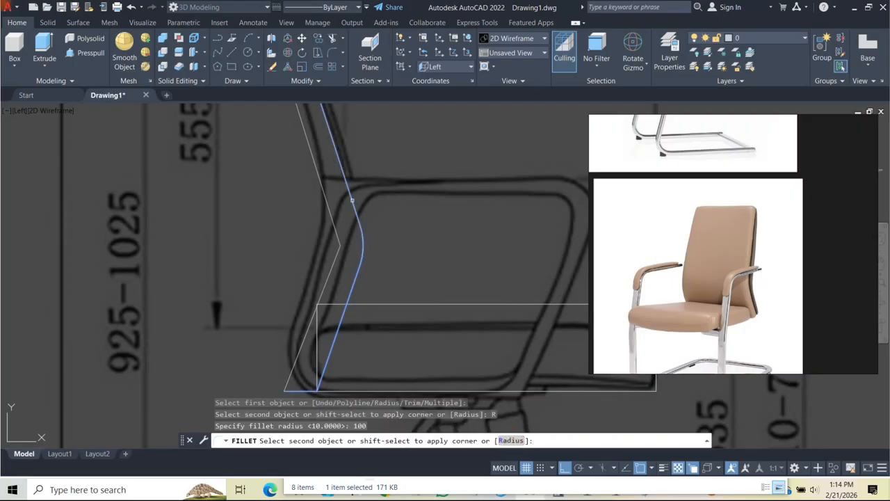
pyautogui.click(507, 440)
pyautogui.write('200')
pyautogui.press('Return')
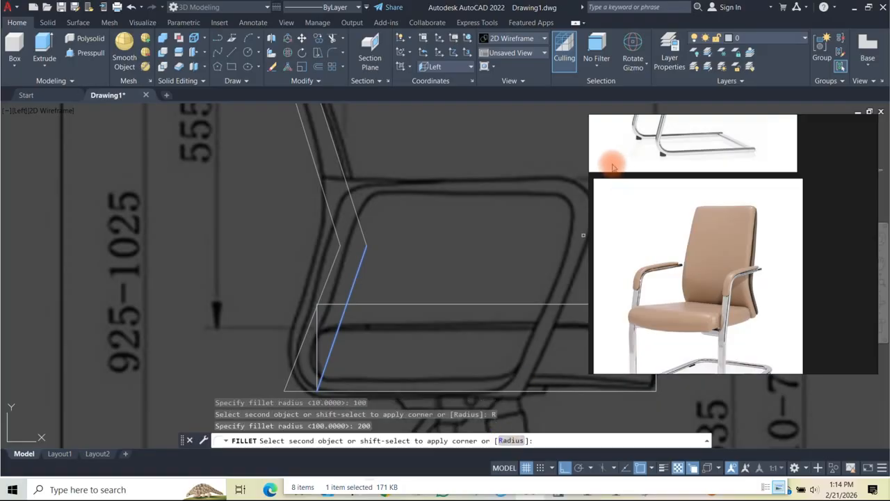
pyautogui.click(352, 199)
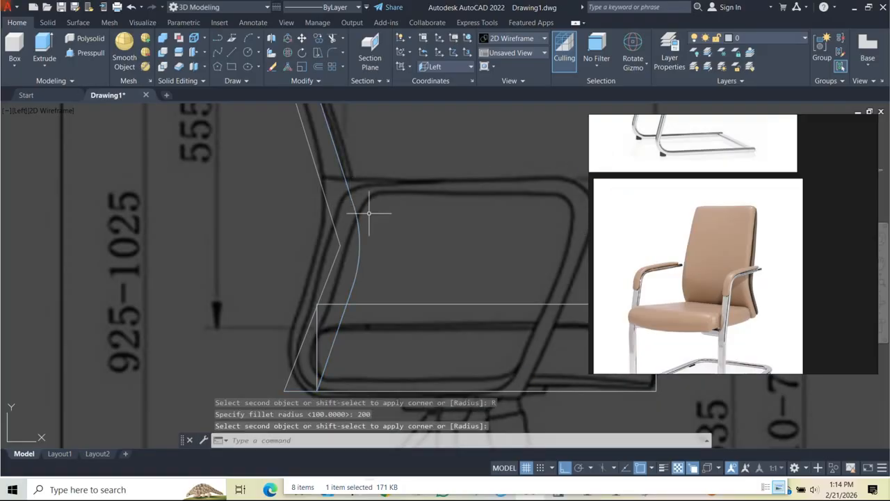
# - Fillet the bend between the two rear backrest lines with the same radius of 200
pyautogui.press('Return')
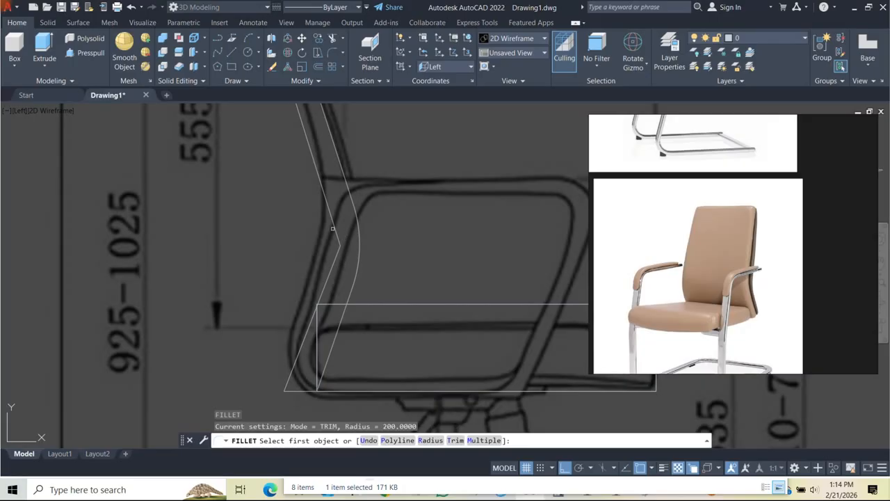
pyautogui.click(334, 224)
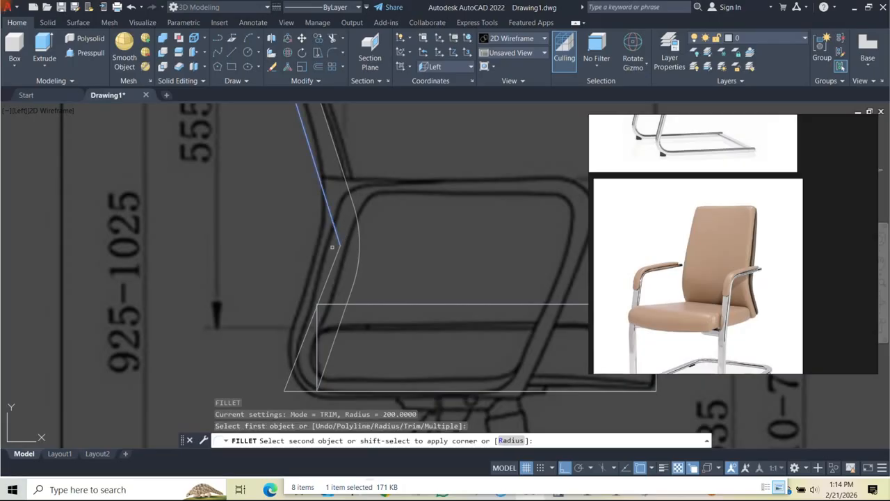
pyautogui.click(347, 268)
# - Check the filleted backrest profile against the side-view drawing, and examine the upper side edge of the backrest in the chair photo
pyautogui.scroll(-5, 347, 258)
pyautogui.scroll(4, 397, 353)
pyautogui.moveTo(332, 190); pyautogui.dragTo(362, 274, button='middle')
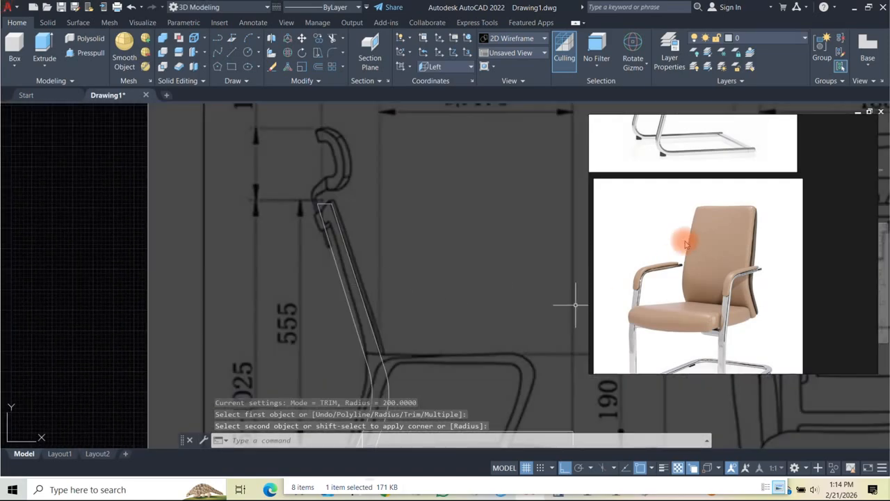
pyautogui.scroll(3, 748, 212)
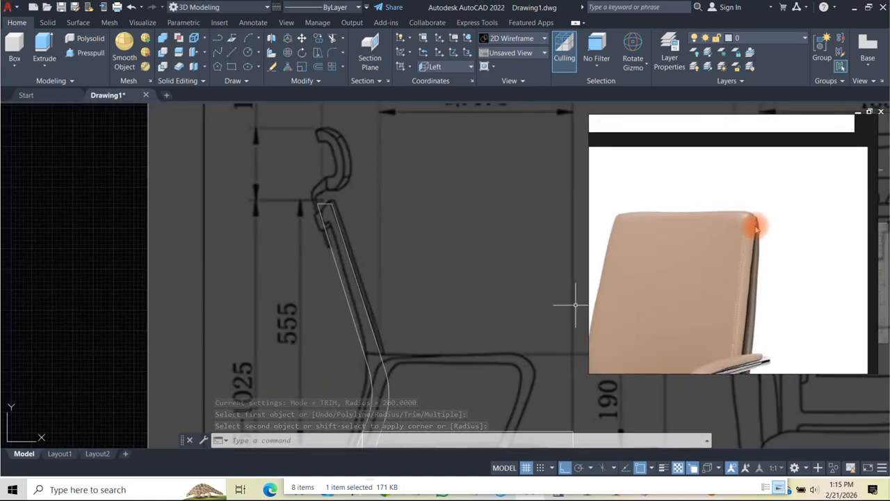
pyautogui.scroll(-5, 387, 183)
pyautogui.scroll(8, 342, 215)
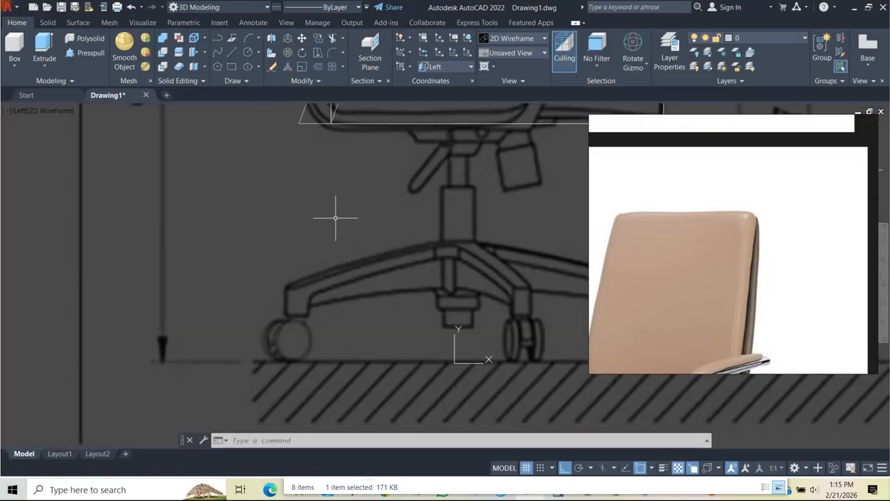
pyautogui.scroll(-3, 318, 232)
pyautogui.moveTo(305, 207)
pyautogui.mouseDown(button='middle')
pyautogui.moveTo(383, 290)
pyautogui.moveTo(385, 273)
pyautogui.mouseUp(button='middle')
pyautogui.scroll(-5, 384, 272)
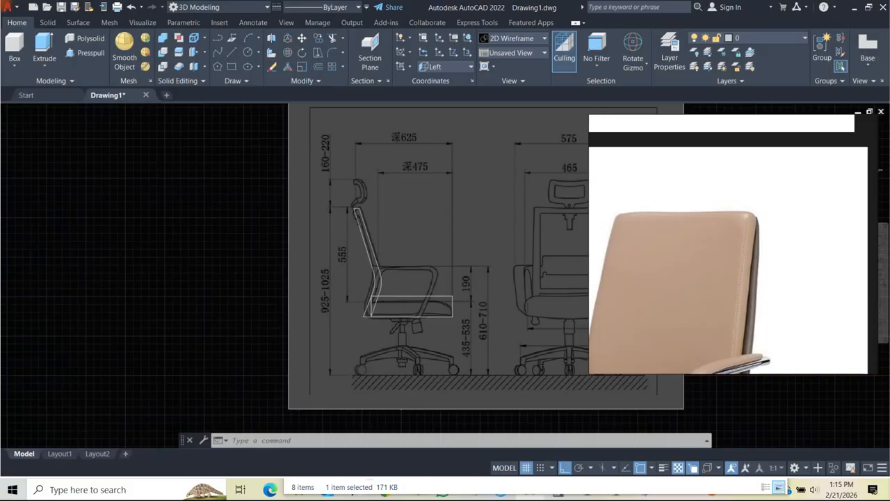
pyautogui.scroll(8, 343, 188)
pyautogui.click(342, 178)
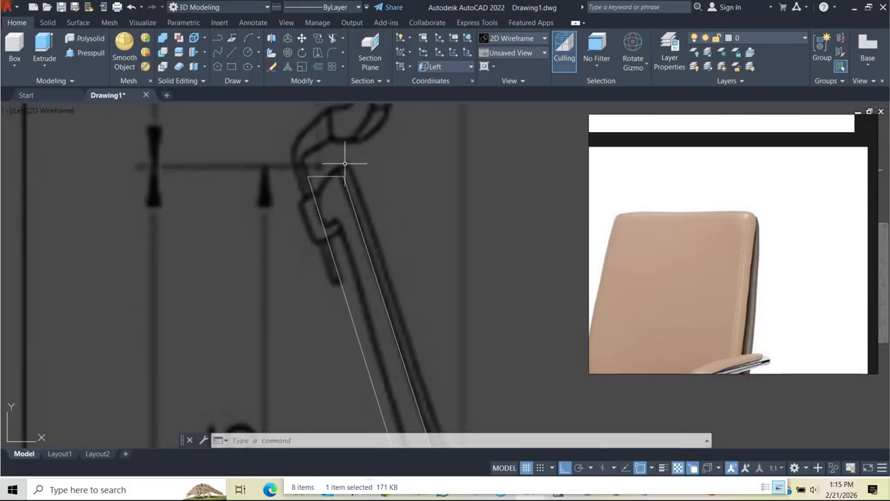
pyautogui.scroll(-5, 357, 204)
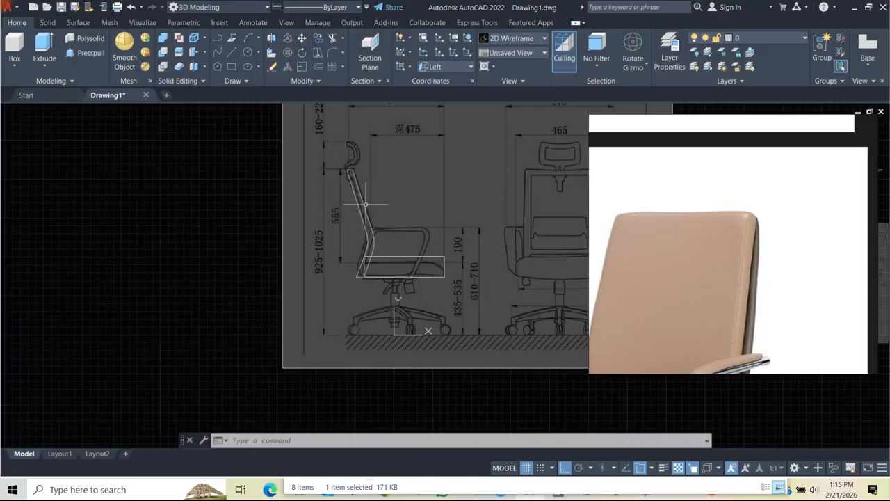
pyautogui.scroll(5, 344, 237)
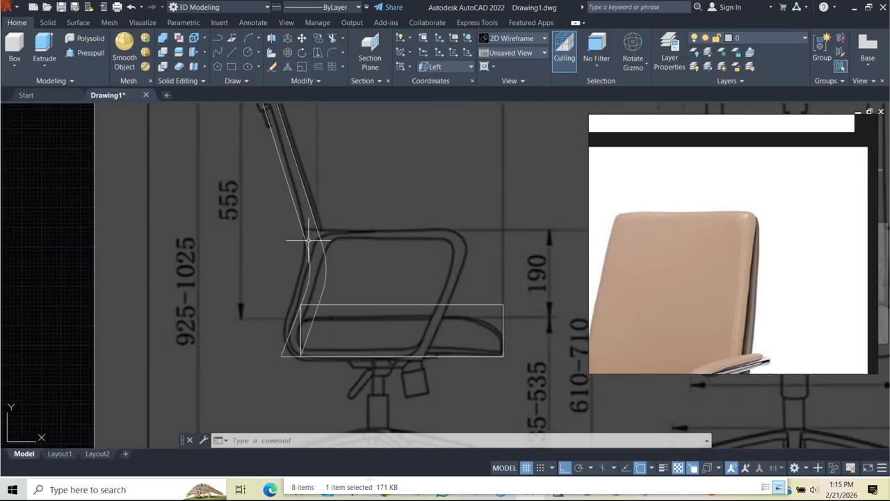
pyautogui.scroll(-5, 362, 237)
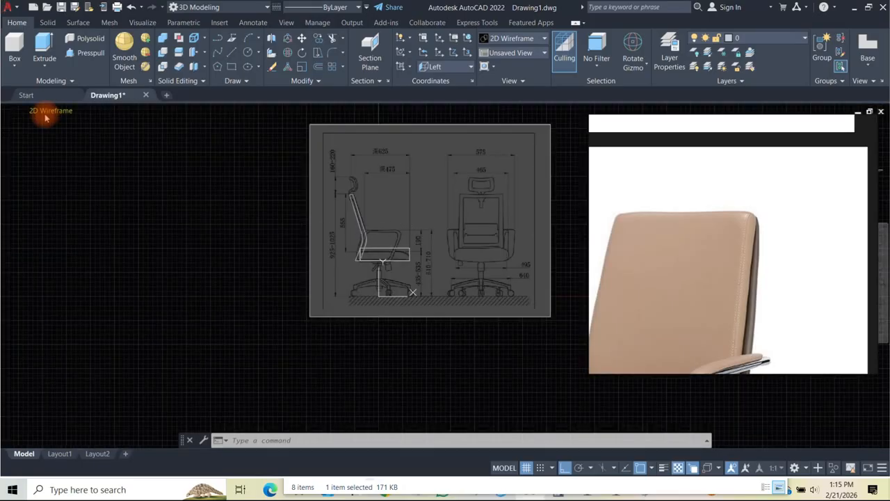
pyautogui.scroll(5, 346, 178)
pyautogui.click(345, 170)
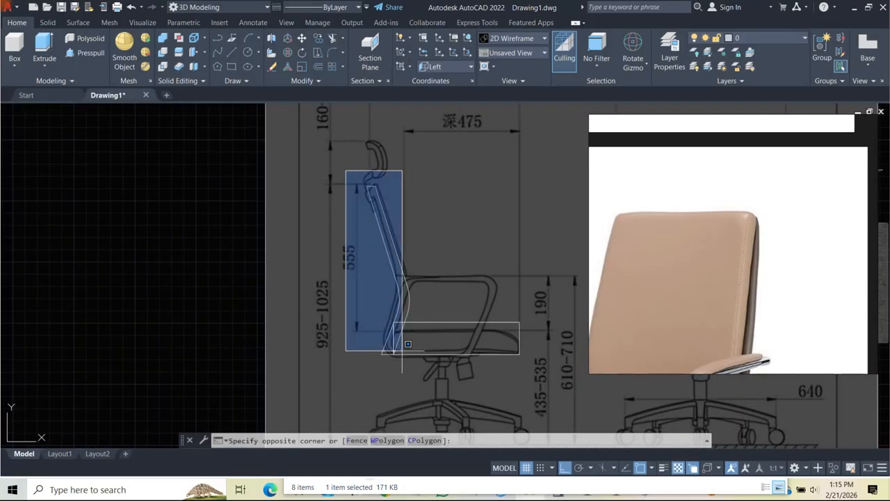
pyautogui.click(410, 372)
pyautogui.press('Escape')
pyautogui.press('Escape')
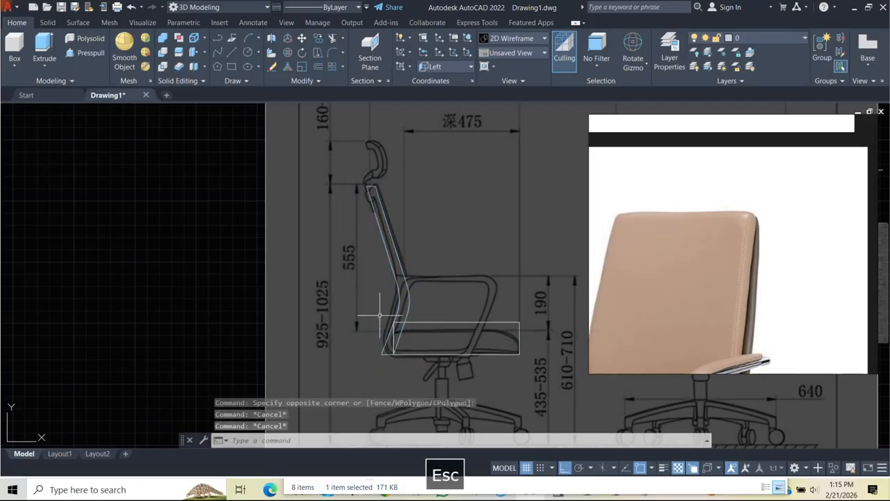
# - Join the front, top, bottom and filleted rear segments of the backrest's side profile into one closed polyline
pyautogui.click(408, 238)
pyautogui.click(354, 153)
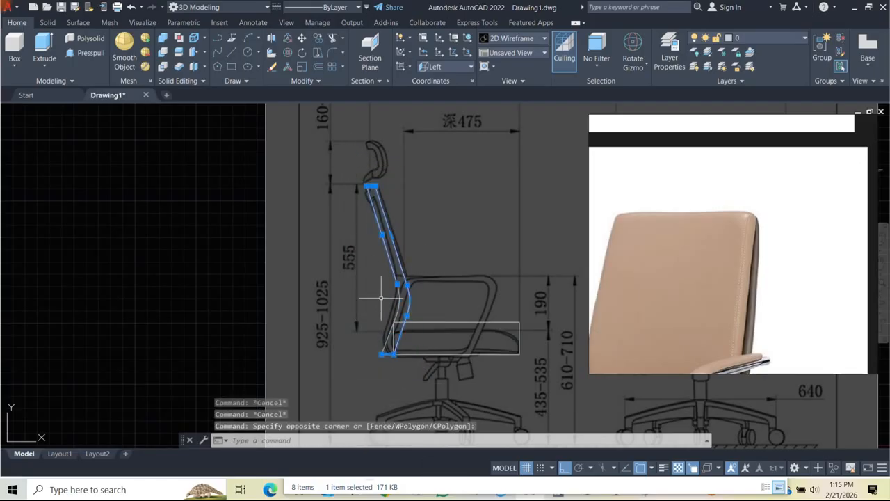
pyautogui.scroll(4, 402, 304)
pyautogui.click(403, 274)
pyautogui.click(350, 173)
pyautogui.scroll(-4, 355, 170)
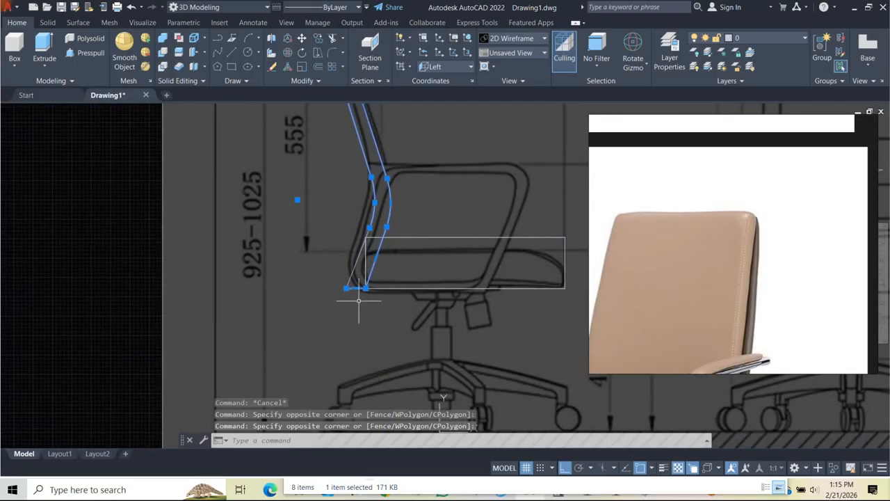
pyautogui.scroll(4, 360, 299)
pyautogui.click(349, 294)
pyautogui.click(312, 238)
pyautogui.scroll(-5, 348, 293)
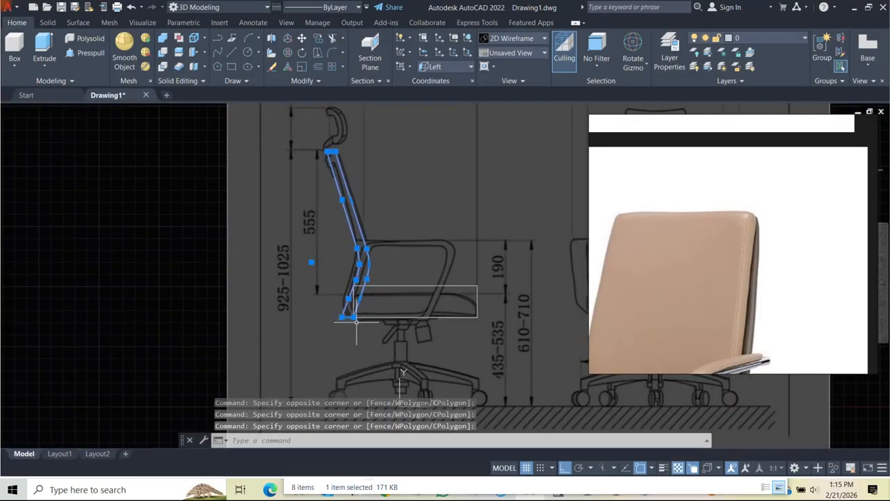
pyautogui.press('Return')
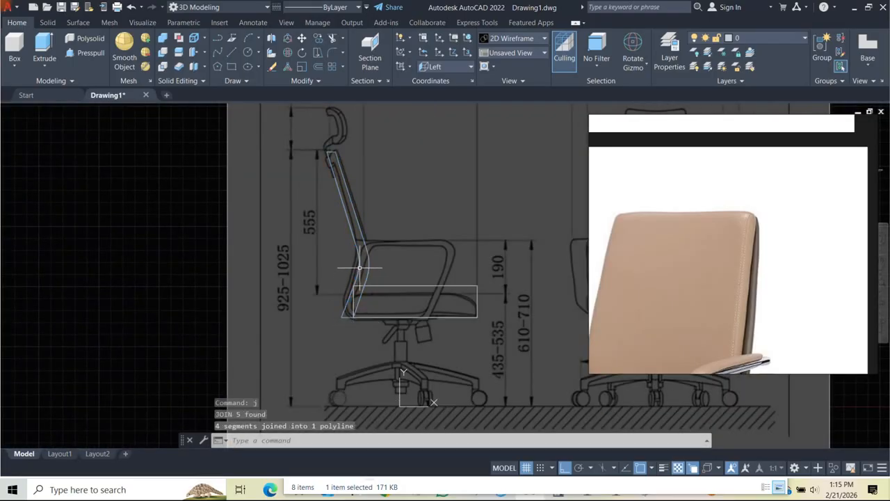
pyautogui.click(359, 267)
pyautogui.press('Escape')
pyautogui.press('Escape')
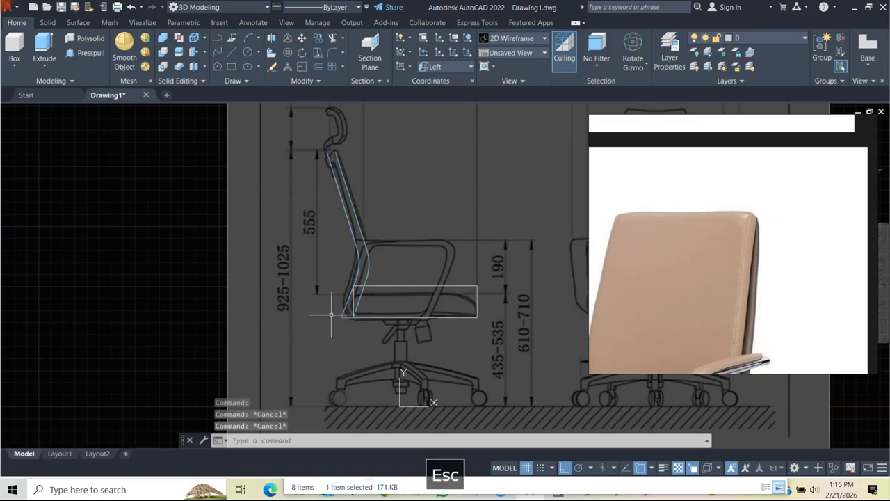
# - Switch the viewport to the Front view
pyautogui.click(21, 111)
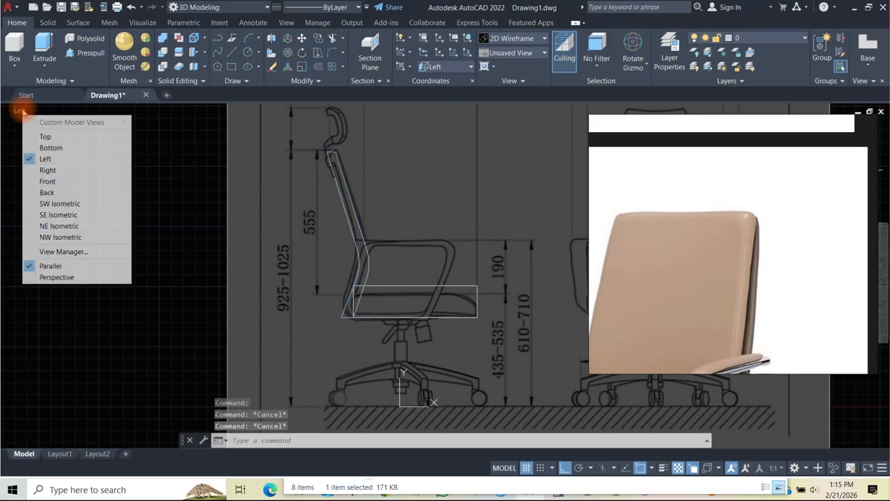
pyautogui.click(49, 182)
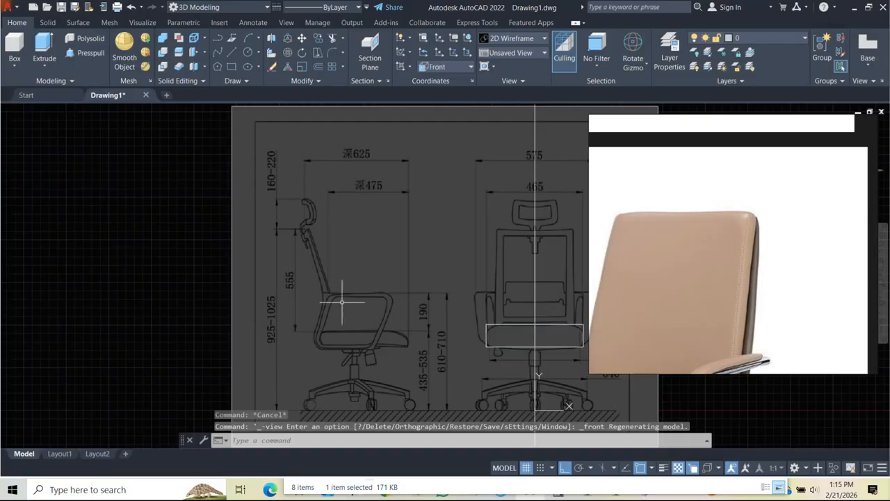
pyautogui.click(460, 257)
pyautogui.click(506, 293)
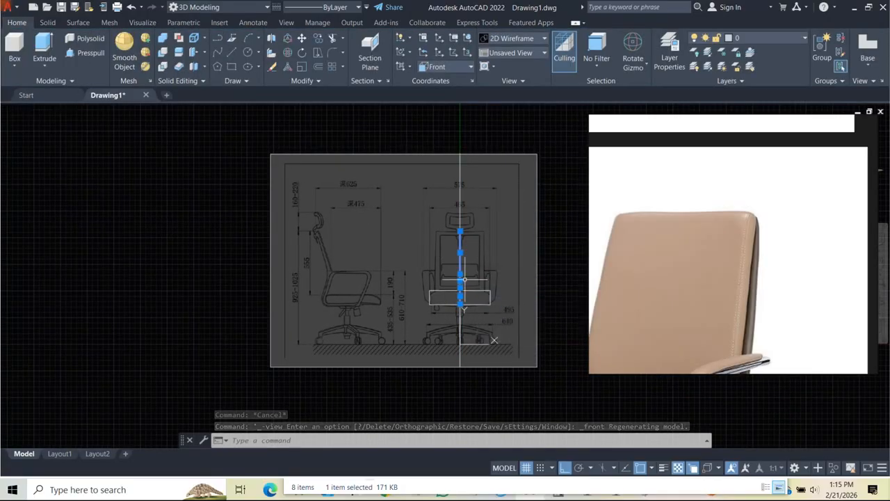
pyautogui.scroll(2, 466, 282)
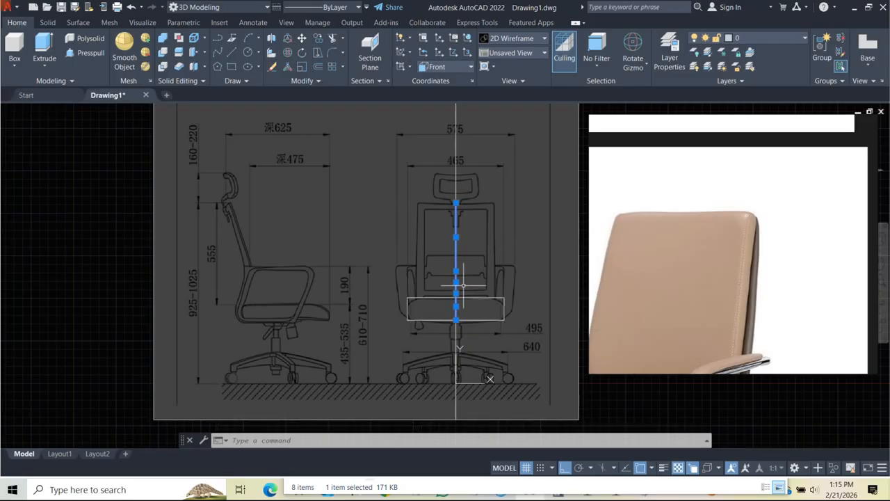
pyautogui.press('space')
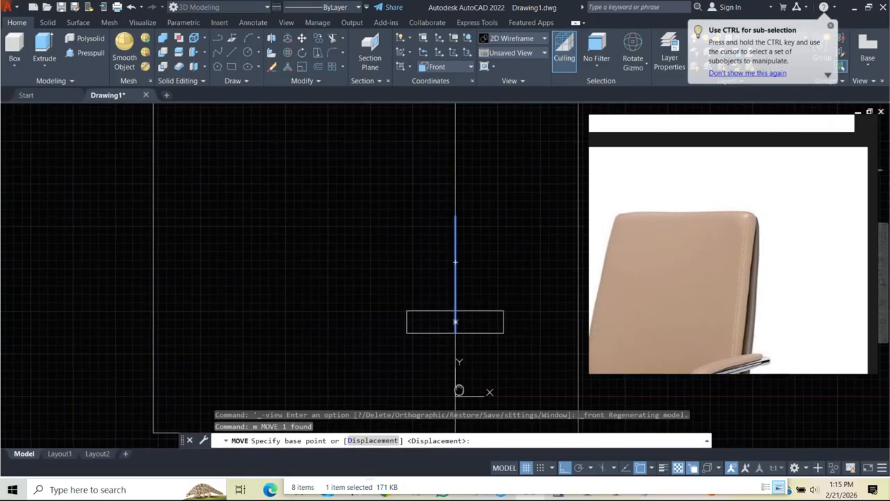
pyautogui.scroll(-4, 456, 318)
pyautogui.press('Escape')
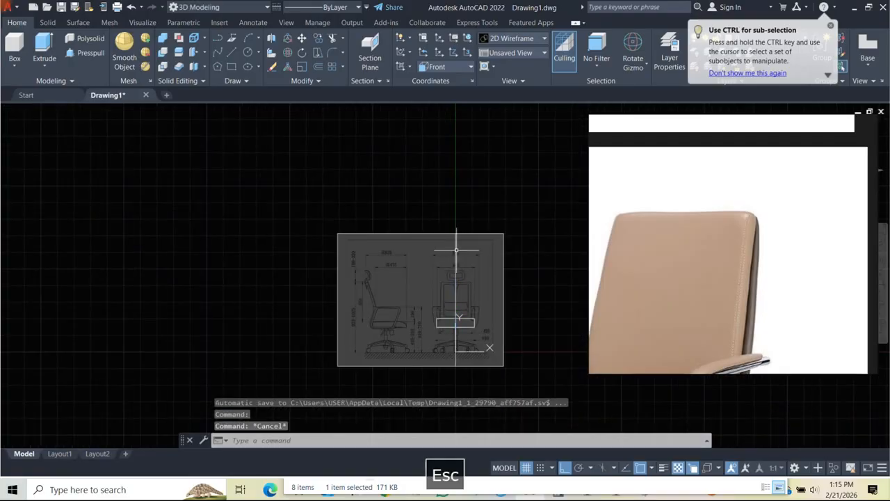
# - Move the backrest profile polyline horizontally from the centreline about 226 units to the backrest's side edge in the front drawing
pyautogui.scroll(2, 450, 286)
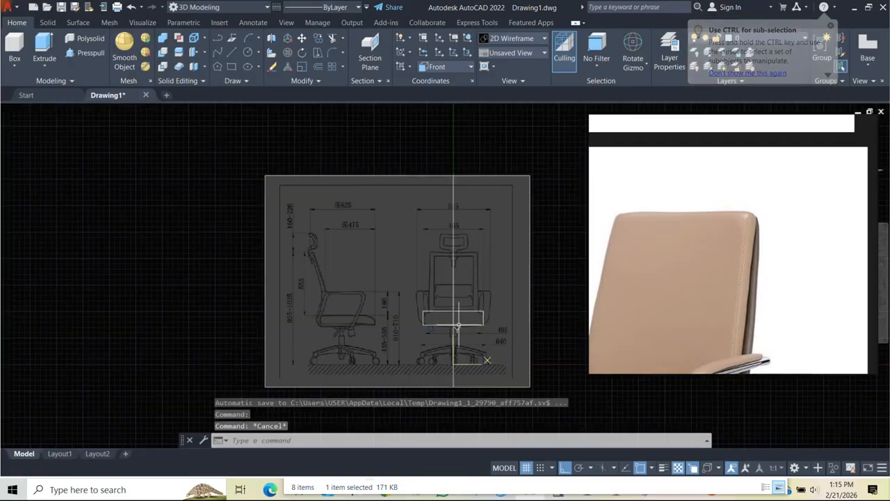
pyautogui.click(454, 278)
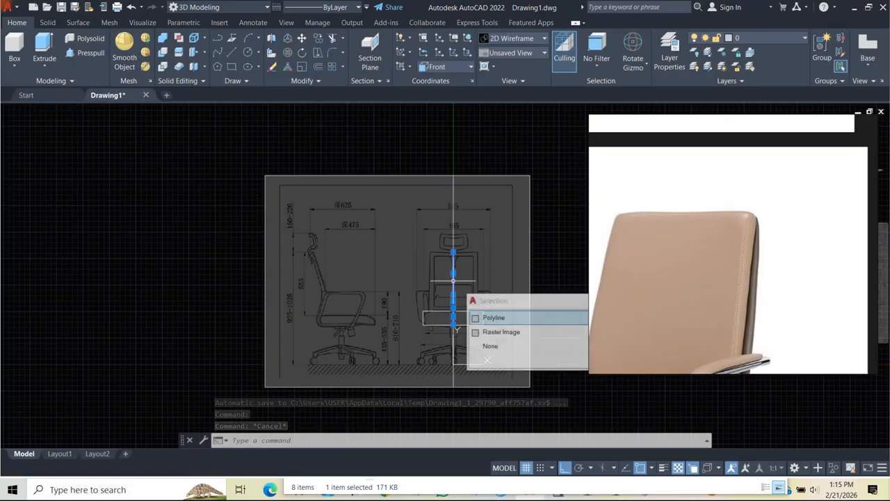
pyautogui.click(489, 314)
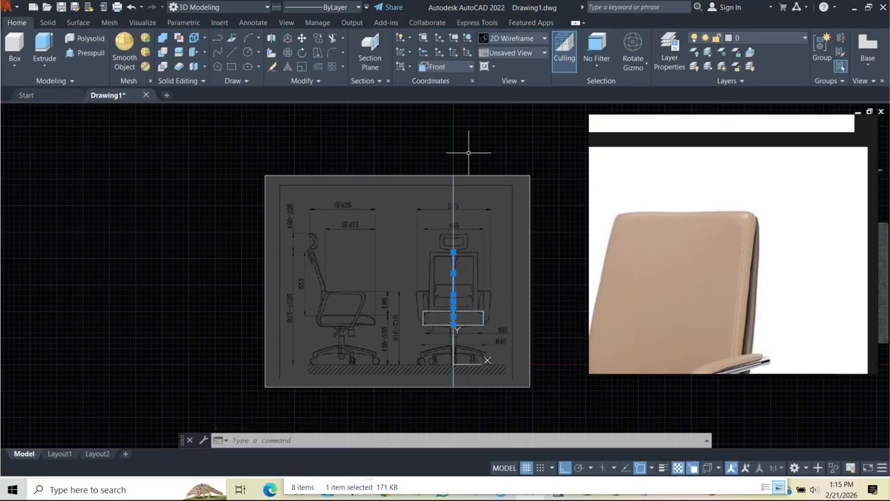
pyautogui.press('Return')
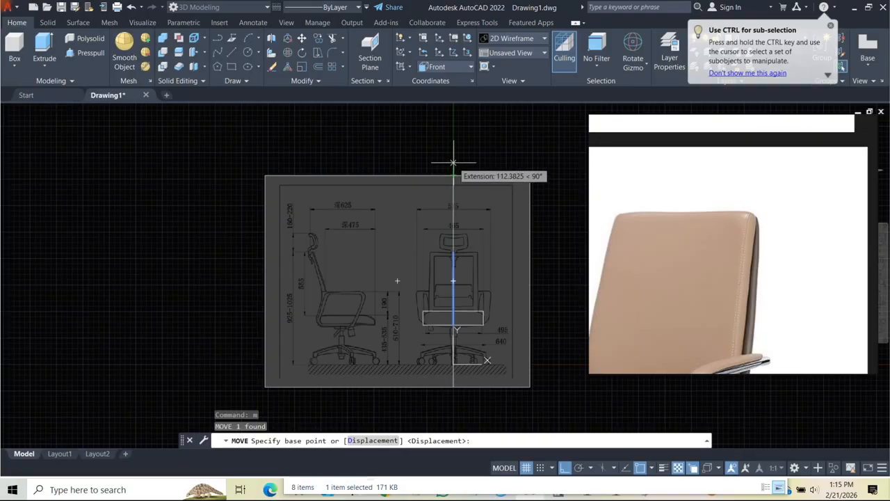
pyautogui.click(453, 162)
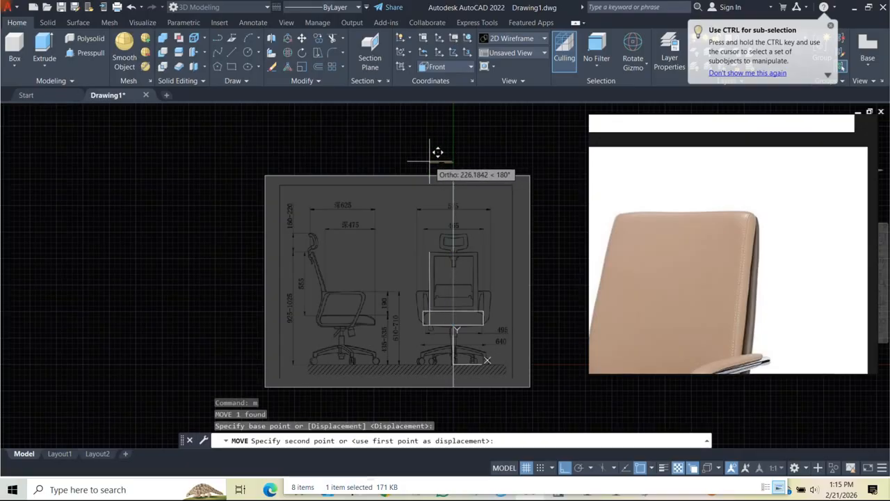
pyautogui.press('Escape')
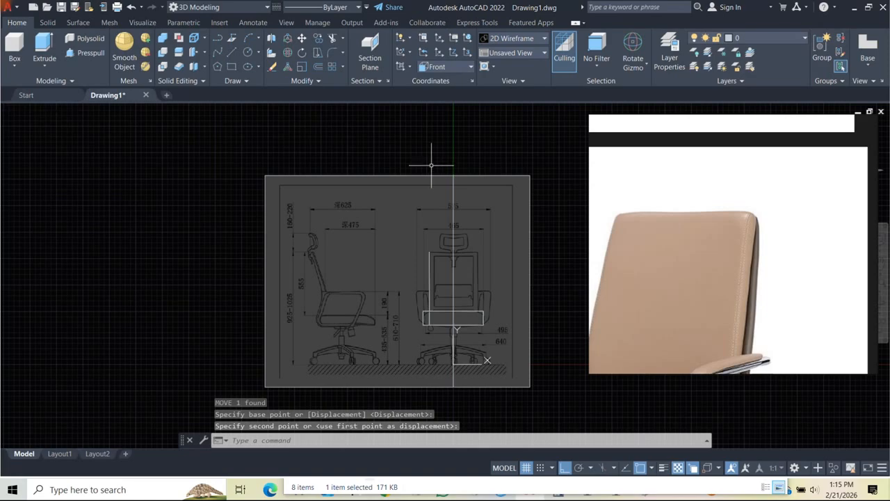
# - Extrude the backrest profile across the full width of the backrest shown in the front drawing
pyautogui.click(430, 264)
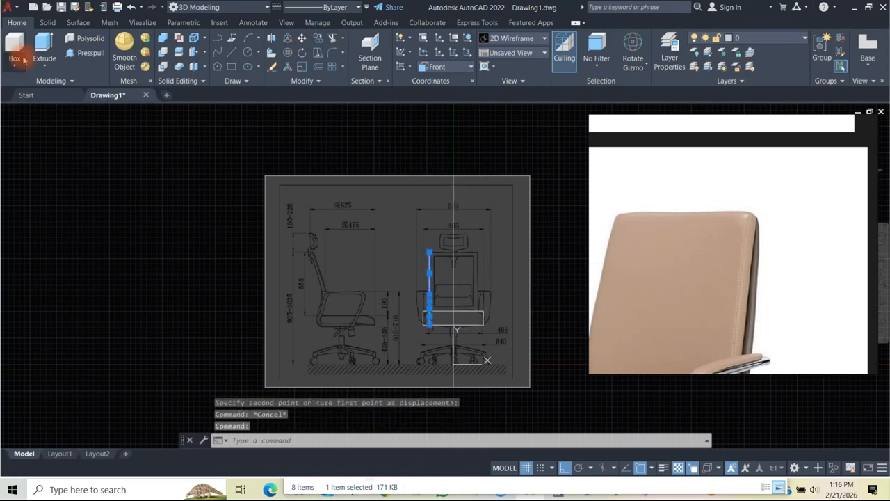
pyautogui.click(44, 64)
pyautogui.click(57, 85)
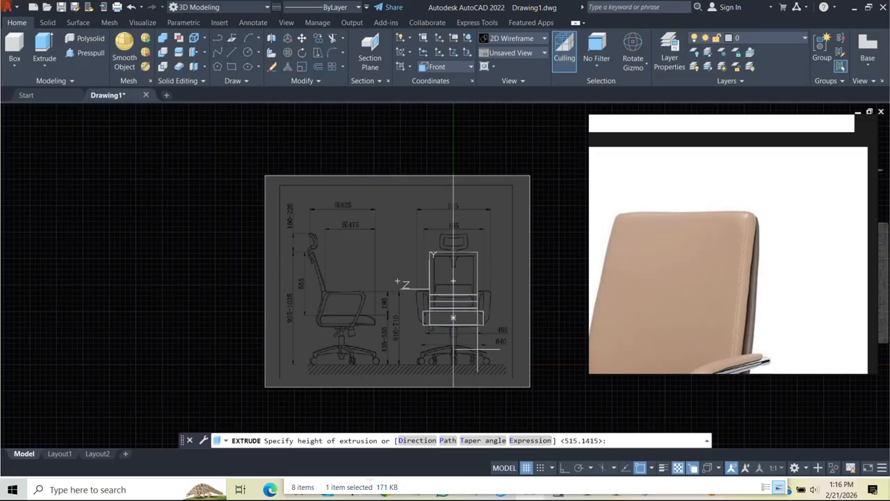
pyautogui.click(447, 296)
# - Inspect the extruded backrest and seat from several angles, and compare the backrest's shape with the chair photo
pyautogui.scroll(-2, 445, 298)
pyautogui.scroll(-4, 444, 290)
pyautogui.keyDown('shift'); pyautogui.moveTo(444, 290); pyautogui.dragTo(325, 368, button='middle'); pyautogui.keyUp('shift')
pyautogui.scroll(5, 462, 283)
pyautogui.keyDown('shift'); pyautogui.moveTo(453, 298); pyautogui.dragTo(394, 286, button='middle'); pyautogui.keyUp('shift')
pyautogui.scroll(4, 437, 326)
pyautogui.keyDown('shift'); pyautogui.moveTo(437, 324); pyautogui.dragTo(542, 279, button='middle'); pyautogui.keyUp('shift')
pyautogui.scroll(-3, 616, 230)
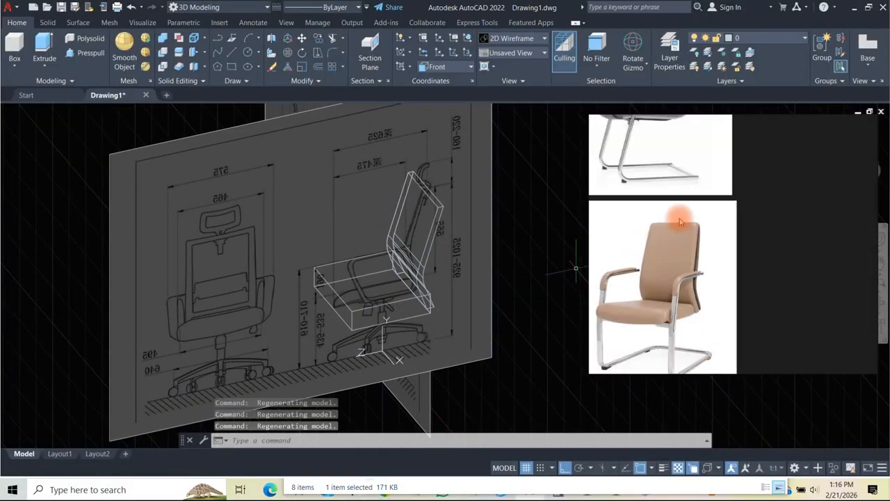
pyautogui.scroll(3, 685, 240)
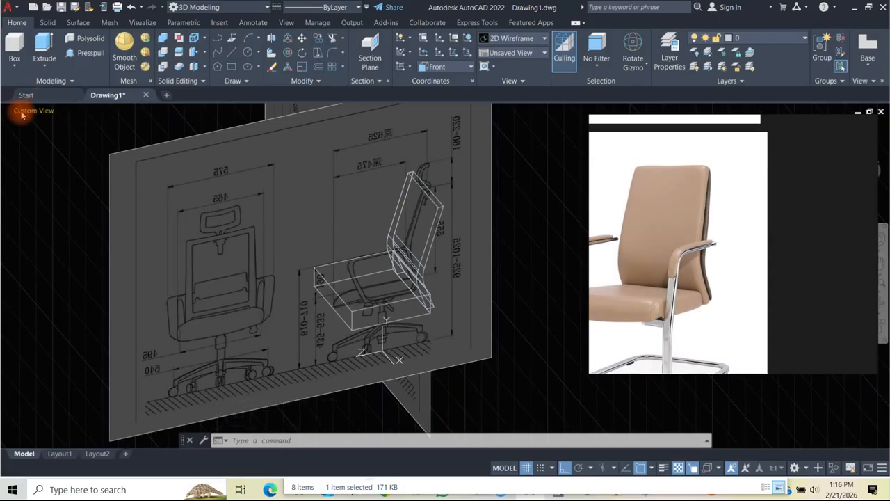
# - In the Left view, draw a short horizontal line rearward from the backrest's upper rear corner to start the rear shell profile
pyautogui.click(43, 159)
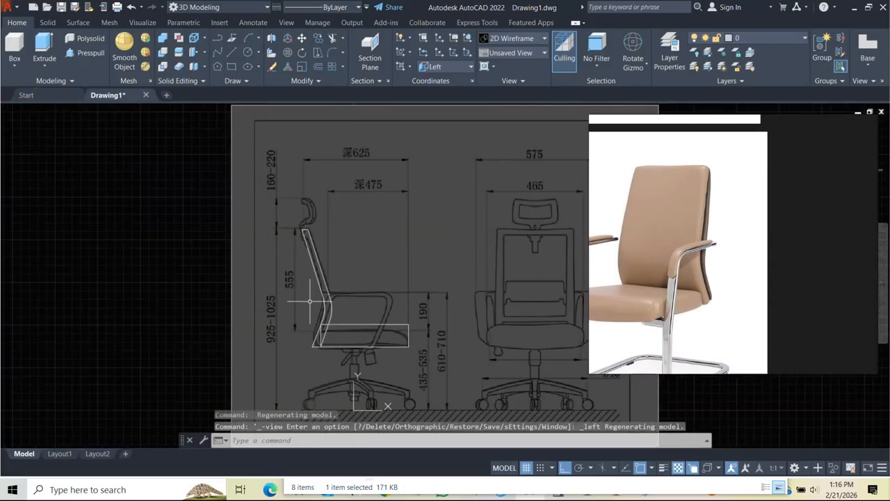
pyautogui.scroll(4, 299, 218)
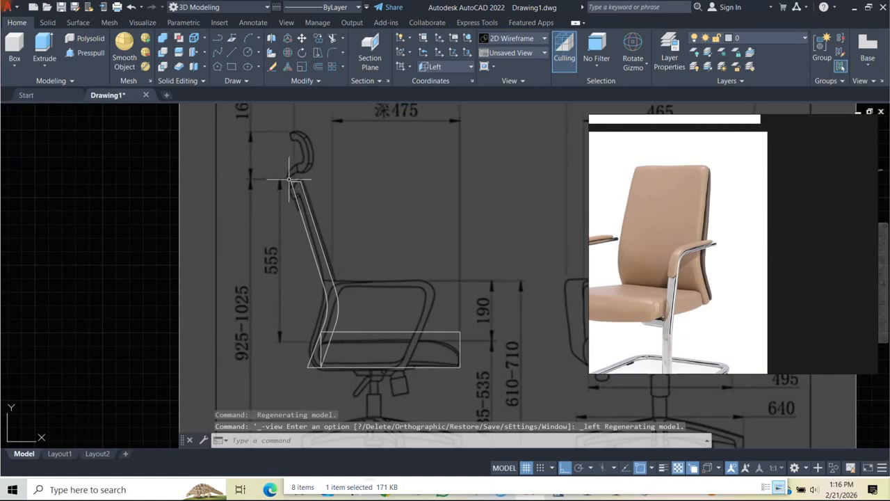
pyautogui.scroll(3, 699, 188)
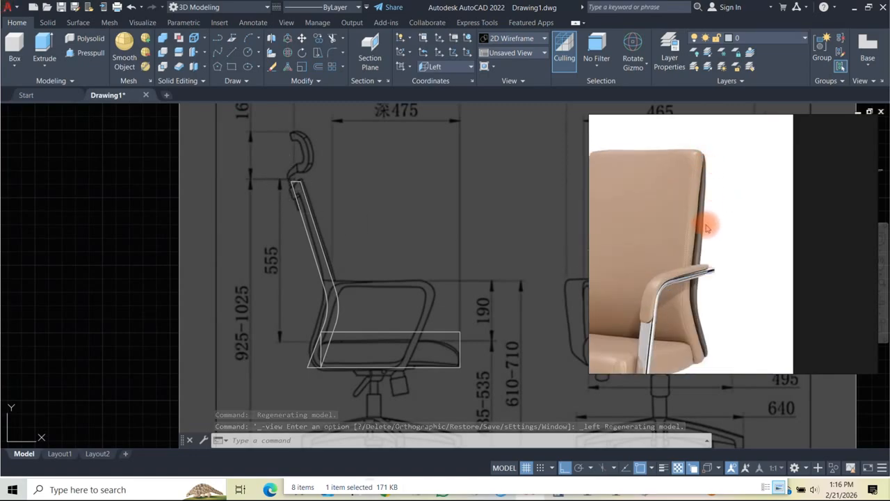
pyautogui.scroll(2, 288, 191)
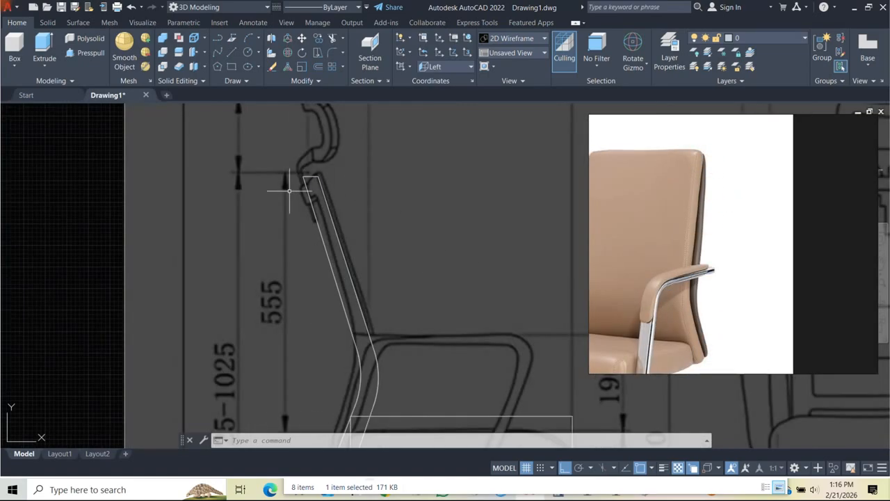
pyautogui.scroll(1, 303, 178)
pyautogui.write('l')
pyautogui.press('Return')
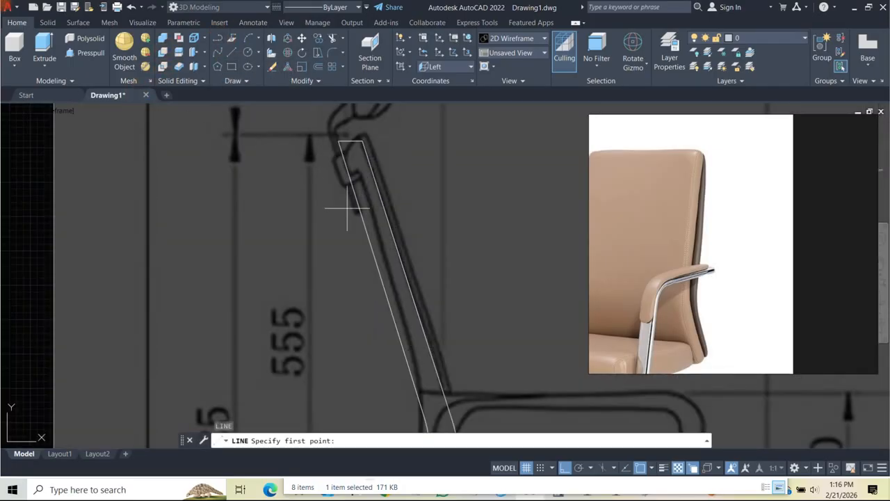
pyautogui.scroll(3, 339, 142)
pyautogui.click(341, 137)
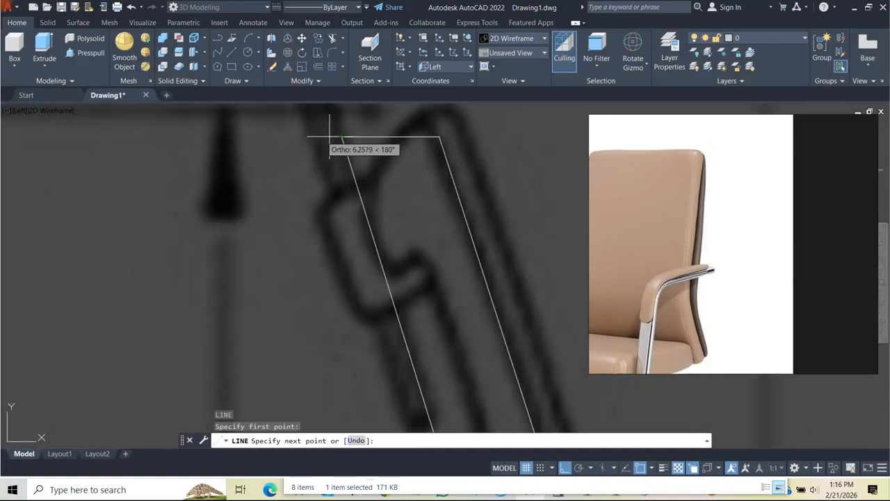
pyautogui.click(312, 136)
# - Turn Ortho off and continue the rear shell line down at a slope to a point just behind the backrest's bend
pyautogui.scroll(-7, 312, 135)
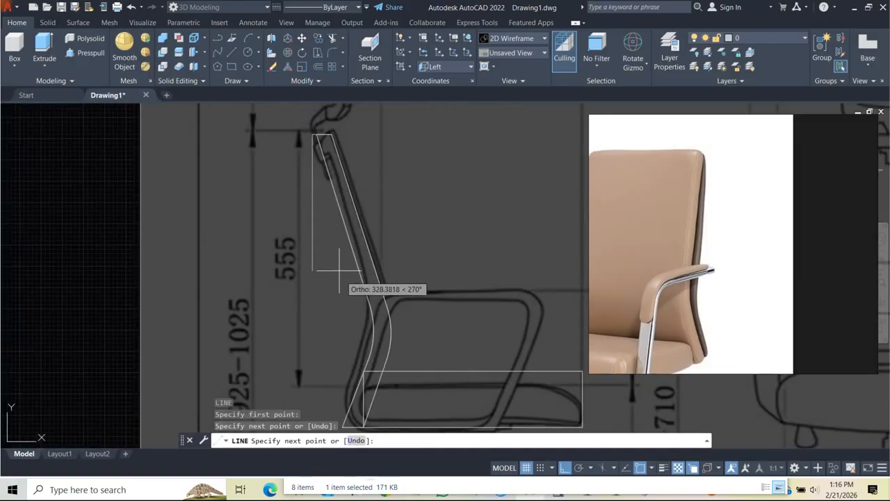
pyautogui.click(564, 467)
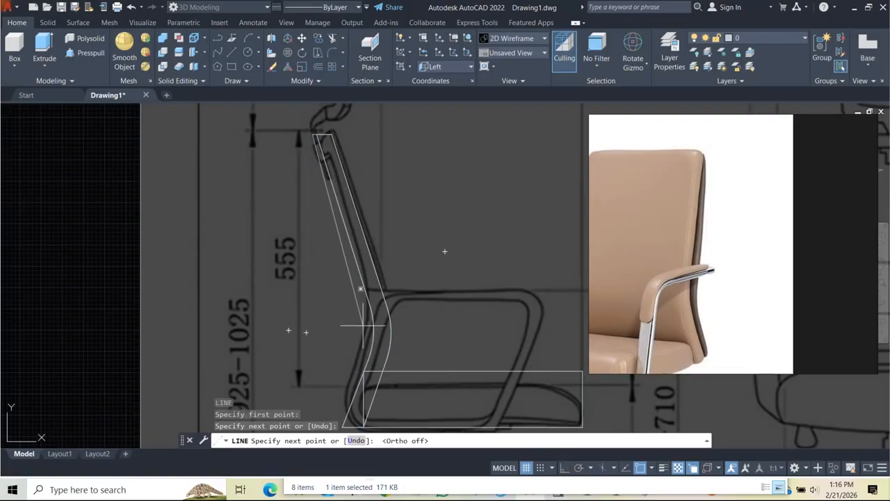
pyautogui.moveTo(361, 334); pyautogui.dragTo(361, 313, button='middle')
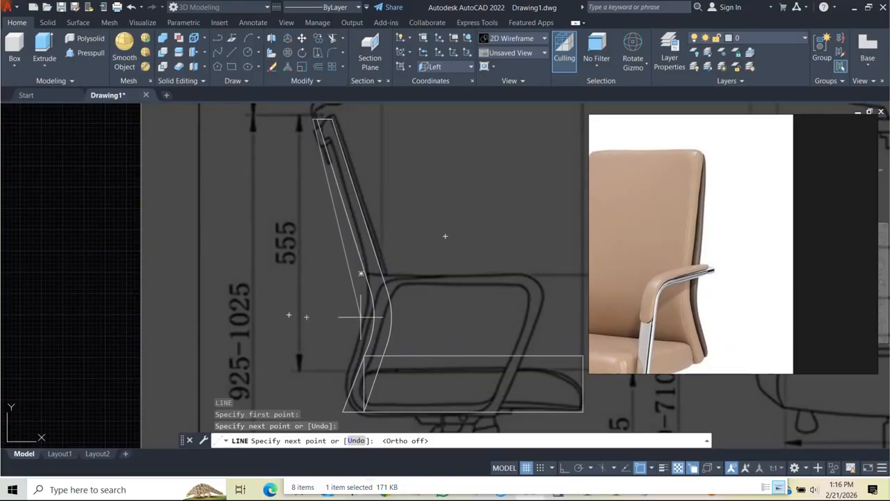
pyautogui.click(361, 315)
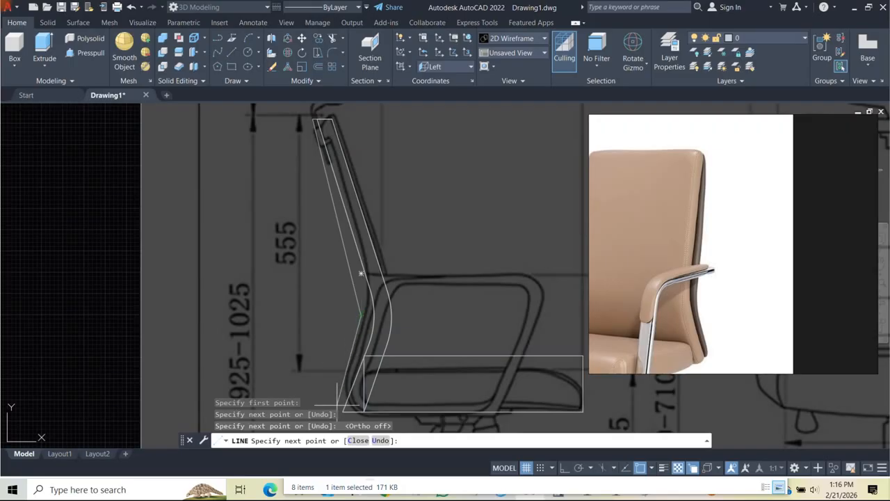
# - Continue the shell line to a point about 22 units behind the backrest's lower rear corner, and connect it to that corner
pyautogui.moveTo(336, 402); pyautogui.dragTo(344, 348, button='middle')
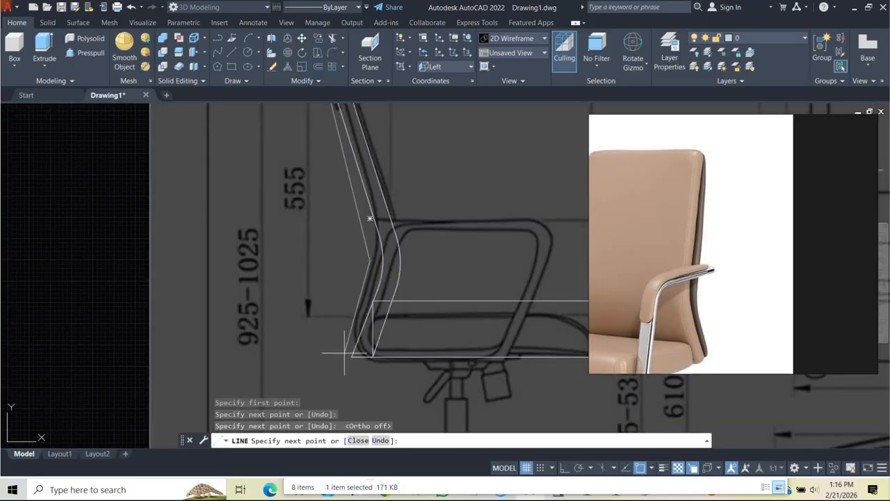
pyautogui.scroll(4, 345, 358)
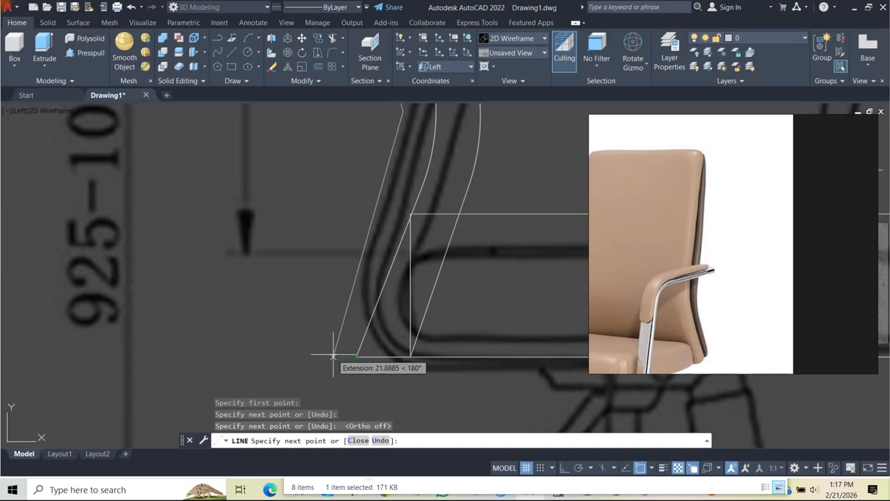
pyautogui.click(333, 355)
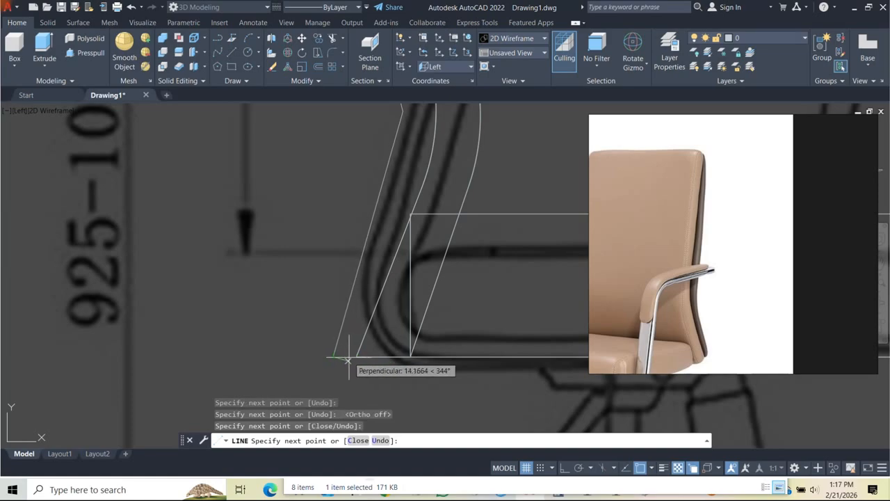
pyautogui.click(356, 355)
pyautogui.scroll(-3, 354, 314)
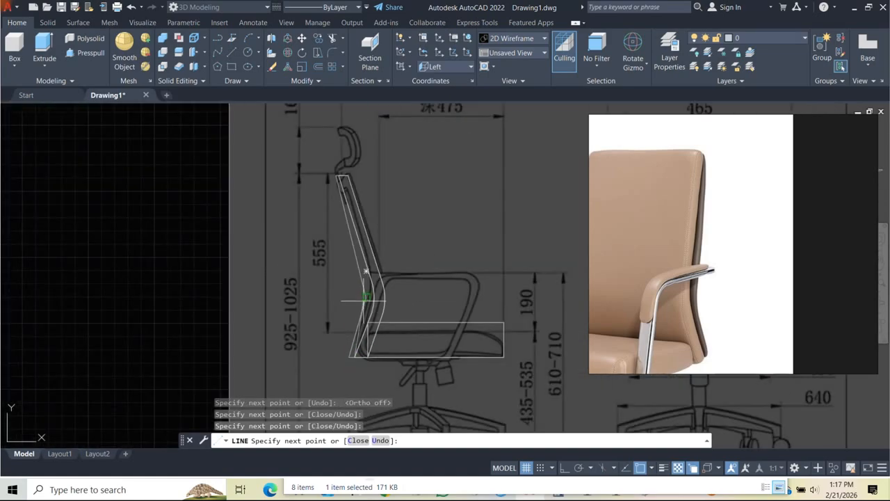
# - Complete the rear shell outline with an inner edge running from the backrest's lower rear corner, through a bend, to its upper rear corner
pyautogui.scroll(3, 368, 299)
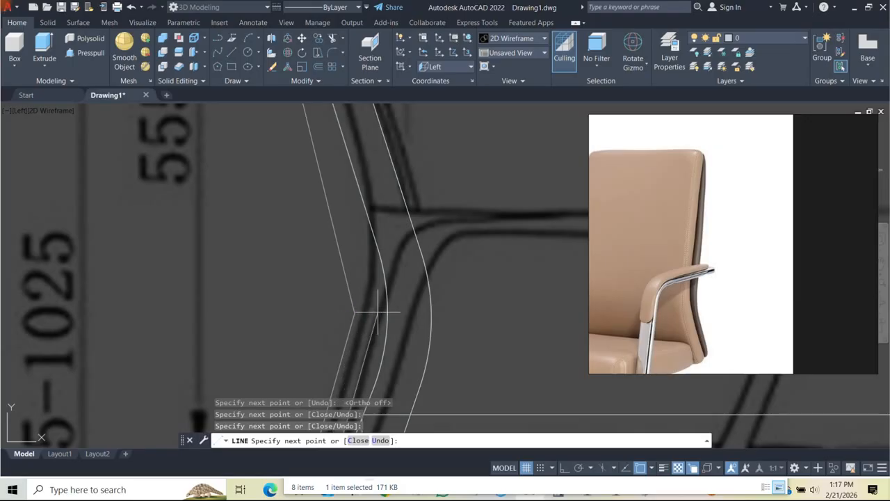
pyautogui.scroll(-3, 382, 311)
pyautogui.scroll(3, 363, 279)
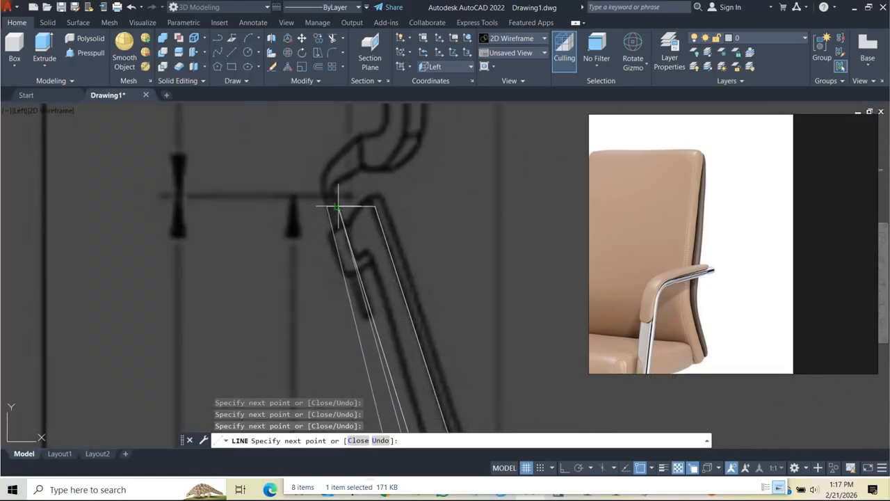
pyautogui.press('Escape')
pyautogui.scroll(-4, 341, 223)
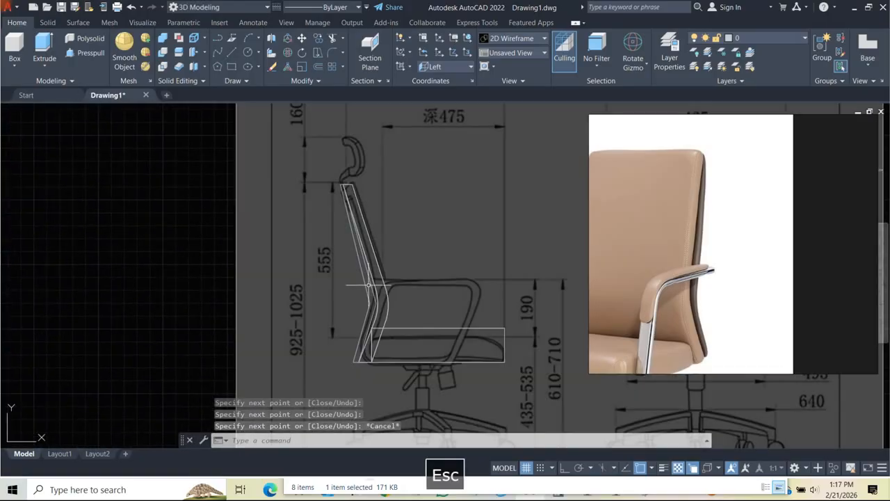
# - Fillet the bend of the rear shell's inner edge with a radius of 150
pyautogui.scroll(5, 389, 314)
pyautogui.scroll(2, 388, 314)
pyautogui.write('f')
pyautogui.press('Return')
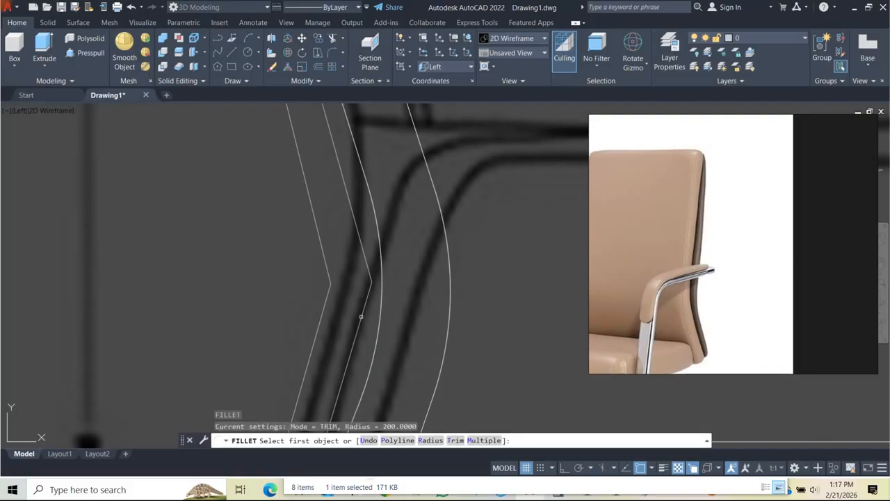
pyautogui.click(361, 316)
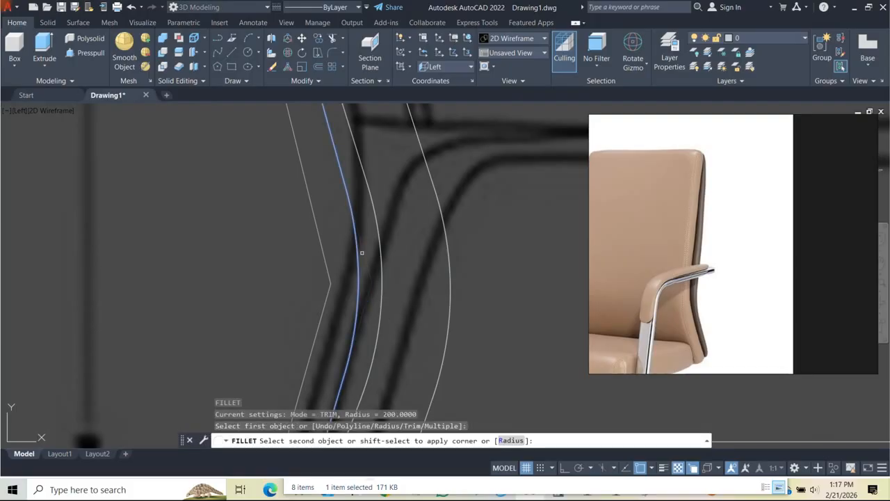
pyautogui.click(512, 440)
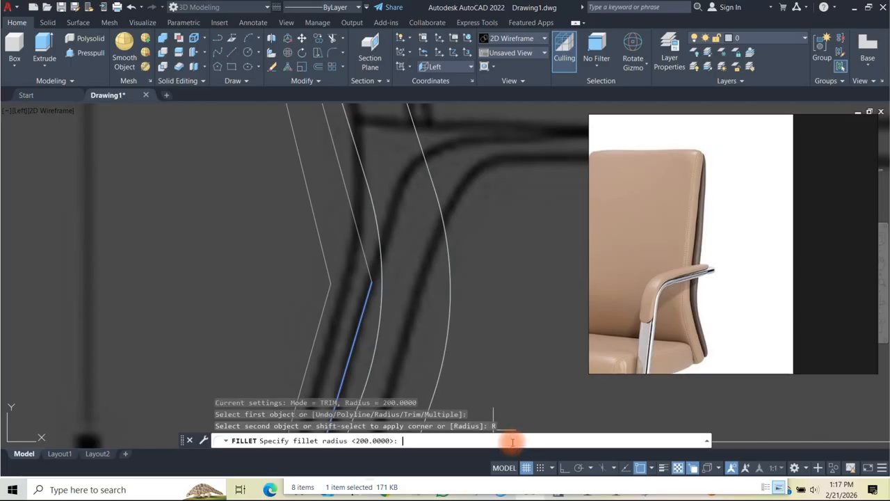
pyautogui.write('150')
pyautogui.press('Return')
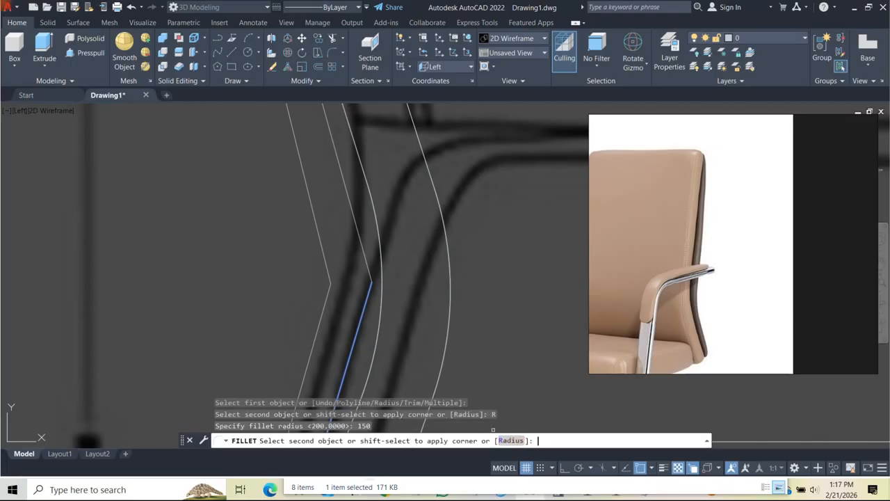
pyautogui.click(358, 239)
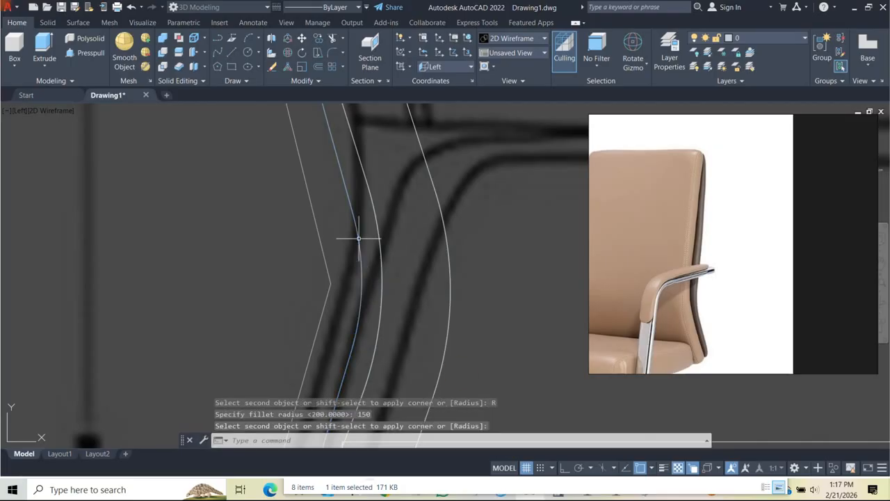
# - Fillet the bend of the rear shell's outer edge with the same 150 radius
pyautogui.press('space')
pyautogui.click(322, 314)
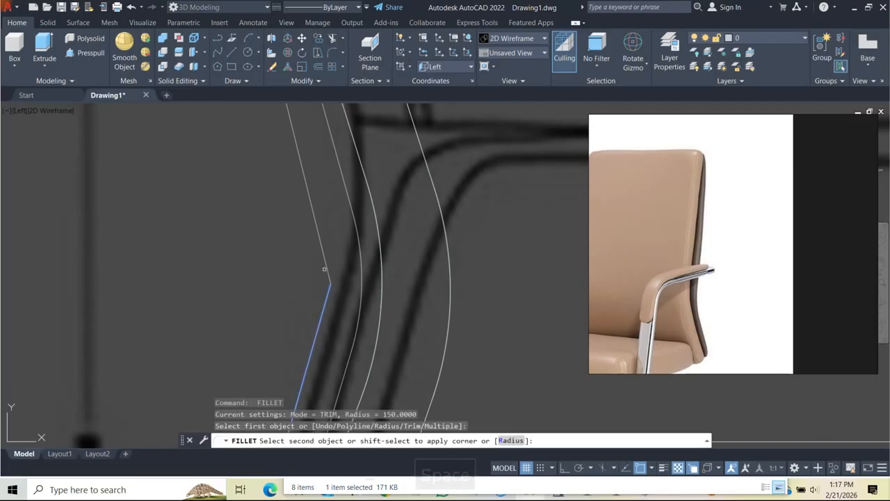
pyautogui.click(324, 258)
pyautogui.scroll(-5, 334, 261)
pyautogui.scroll(-4, 356, 291)
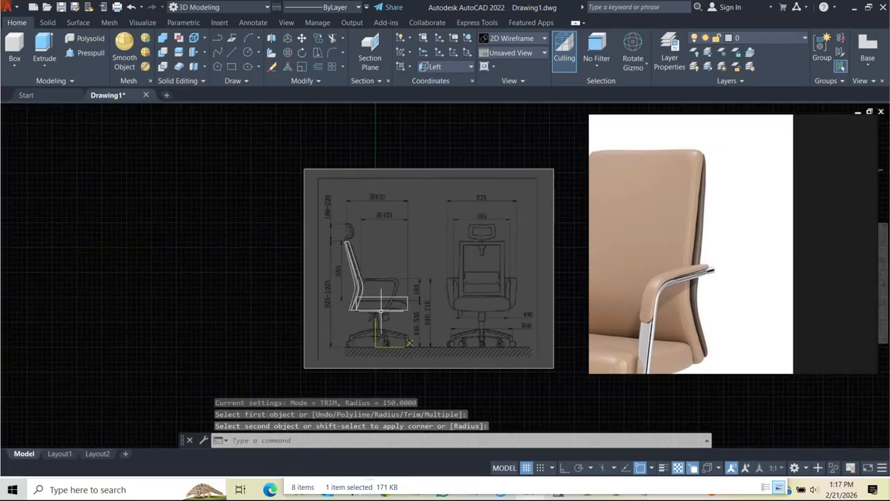
# - Select all the lines and arcs of the rear shell outline and join them into one object
pyautogui.scroll(6, 330, 311)
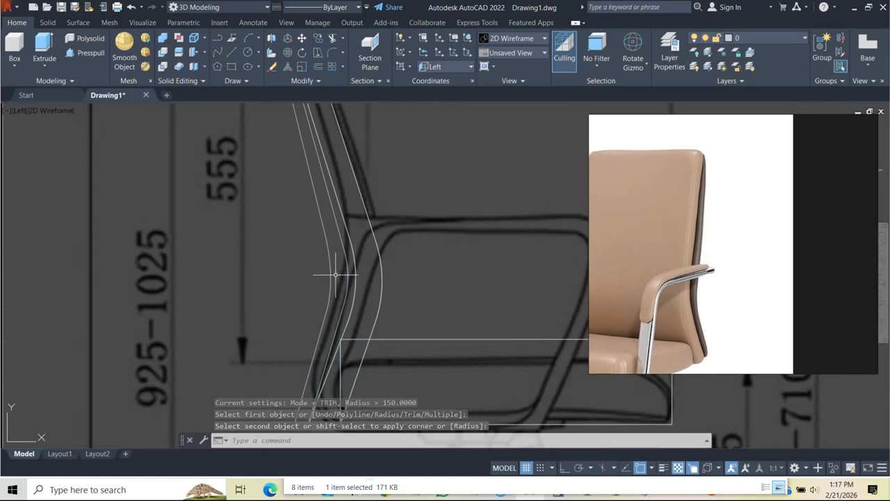
pyautogui.click(350, 294)
pyautogui.click(331, 277)
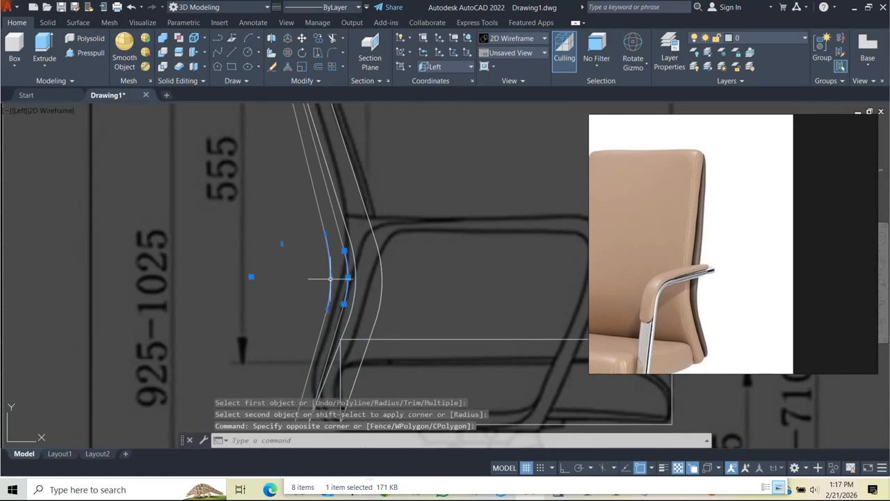
pyautogui.click(343, 323)
pyautogui.click(304, 310)
pyautogui.moveTo(344, 251); pyautogui.dragTo(349, 277, button='middle')
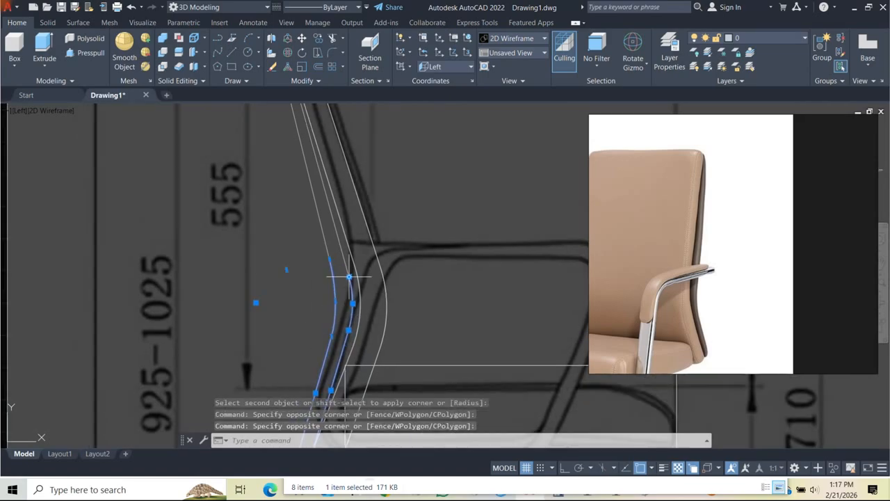
pyautogui.click(353, 270)
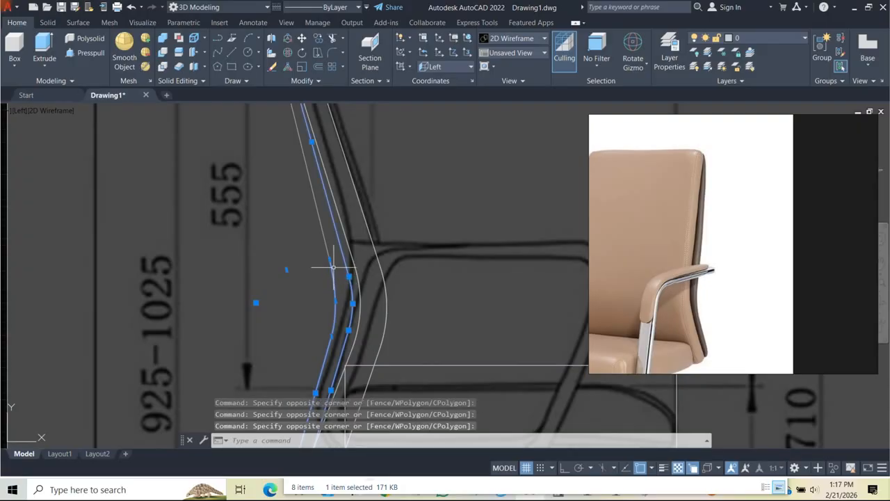
pyautogui.click(295, 256)
pyautogui.scroll(-4, 336, 312)
pyautogui.scroll(5, 336, 312)
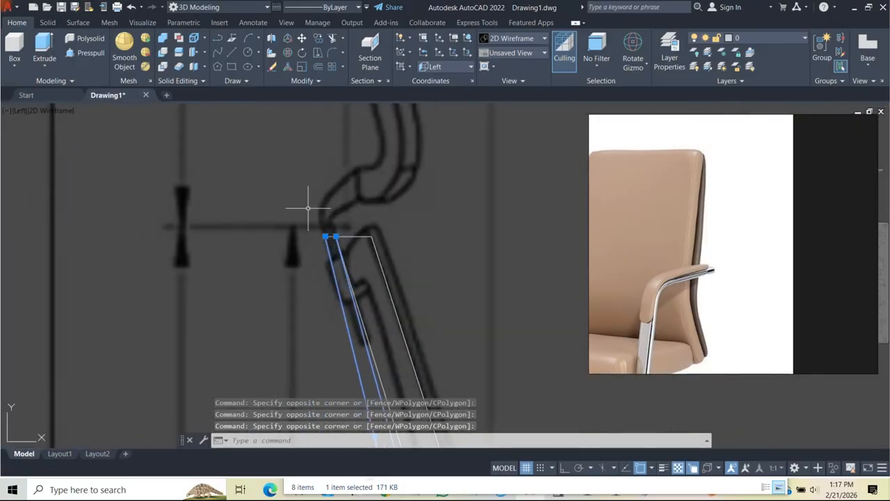
pyautogui.scroll(-4, 325, 226)
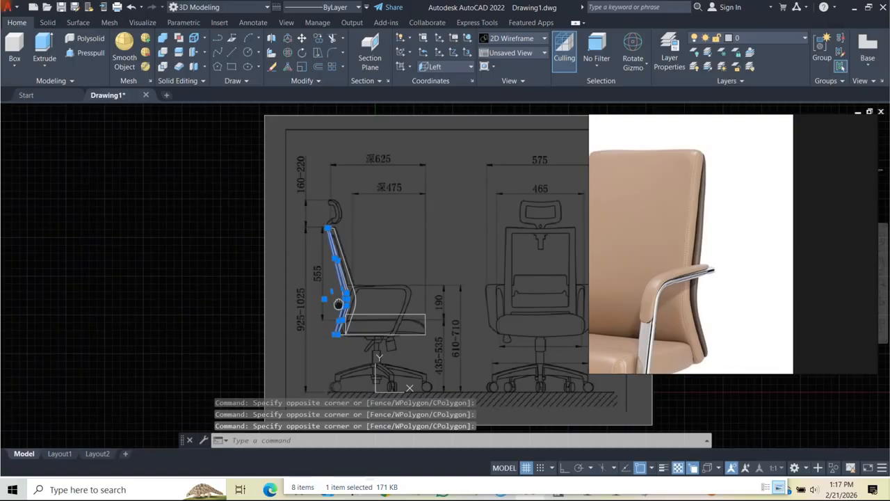
pyautogui.scroll(6, 327, 306)
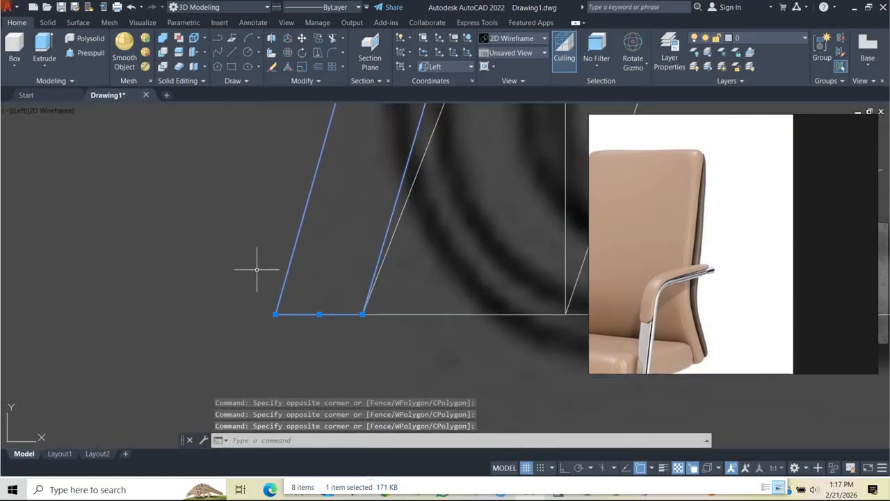
pyautogui.write('j')
pyautogui.press('Return')
pyautogui.scroll(-3, 294, 304)
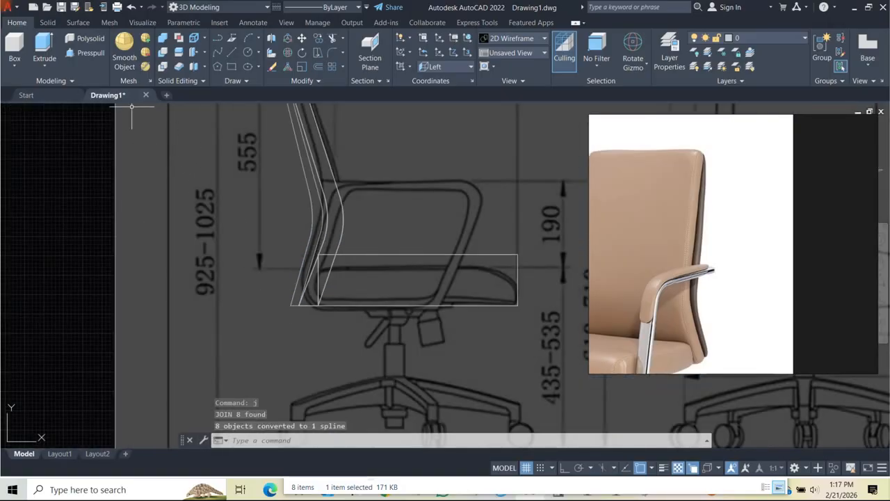
# - Switch to the Front view and select the joined shell spline rather than the reference image
pyautogui.click(20, 109)
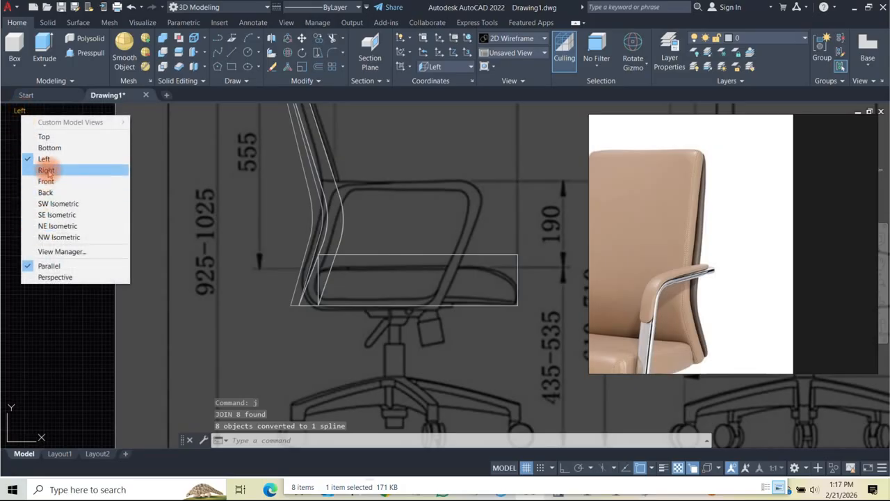
pyautogui.click(46, 181)
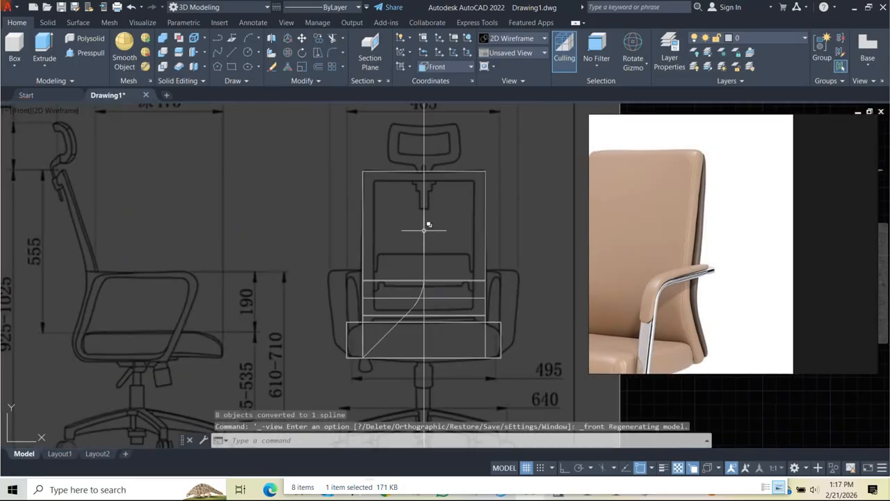
pyautogui.click(426, 253)
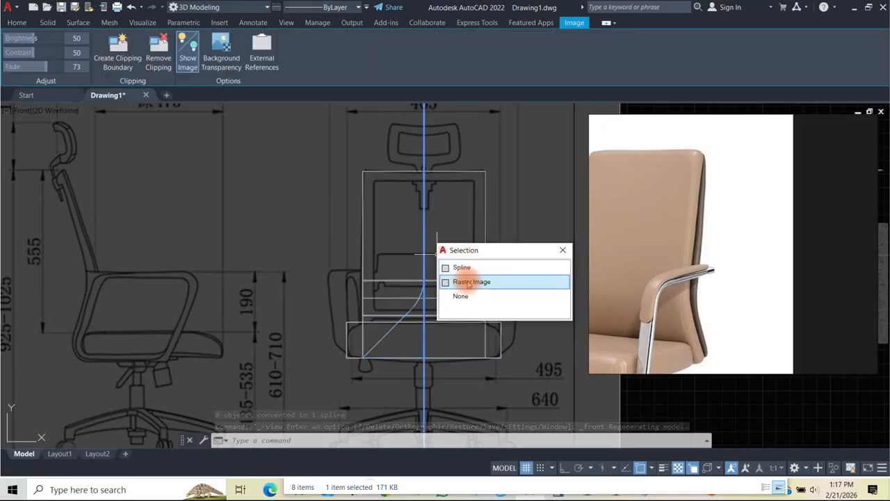
pyautogui.click(462, 267)
pyautogui.scroll(-4, 445, 282)
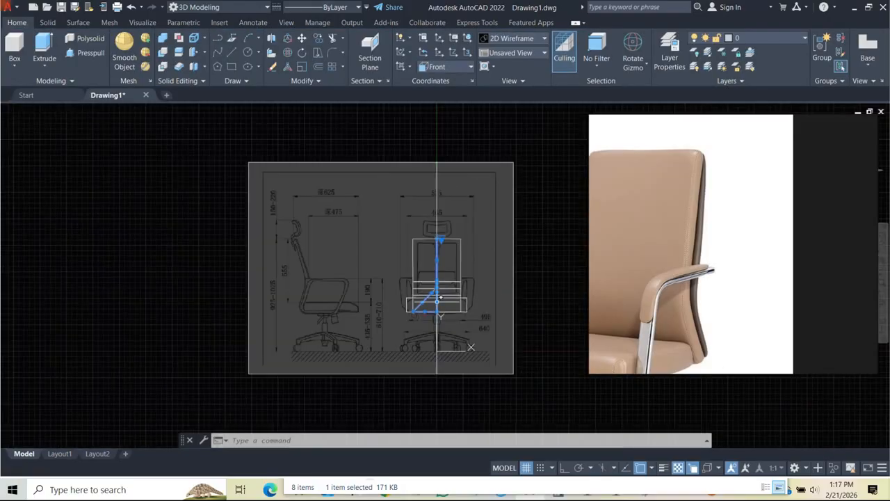
# - Orbit around the model and examine the selected shell spline's shape relative to the backrest from several angles
pyautogui.keyDown('shift'); pyautogui.moveTo(437, 313); pyautogui.dragTo(313, 334, button='middle'); pyautogui.keyUp('shift')
pyautogui.scroll(5, 449, 278)
pyautogui.keyDown('shift'); pyautogui.moveTo(450, 278); pyautogui.dragTo(383, 261, button='middle'); pyautogui.keyUp('shift')
pyautogui.scroll(5, 431, 201)
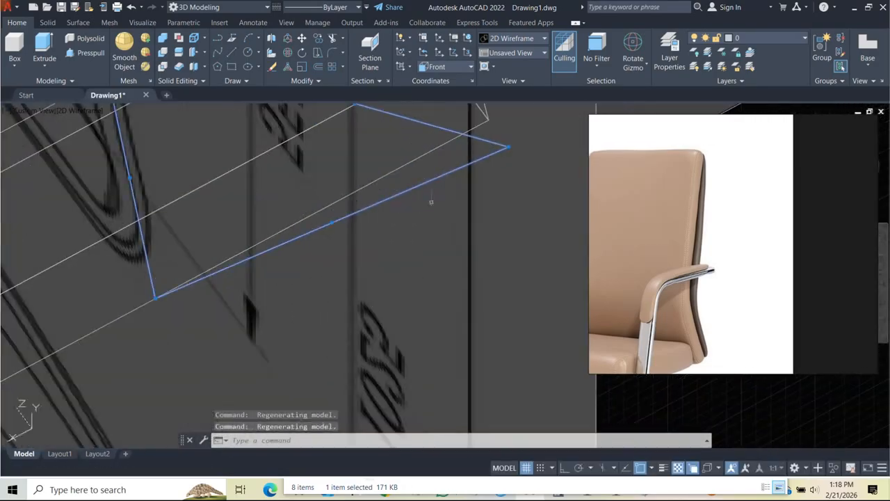
pyautogui.scroll(-5, 433, 202)
pyautogui.keyDown('shift'); pyautogui.moveTo(396, 209); pyautogui.dragTo(428, 259, button='middle'); pyautogui.keyUp('shift')
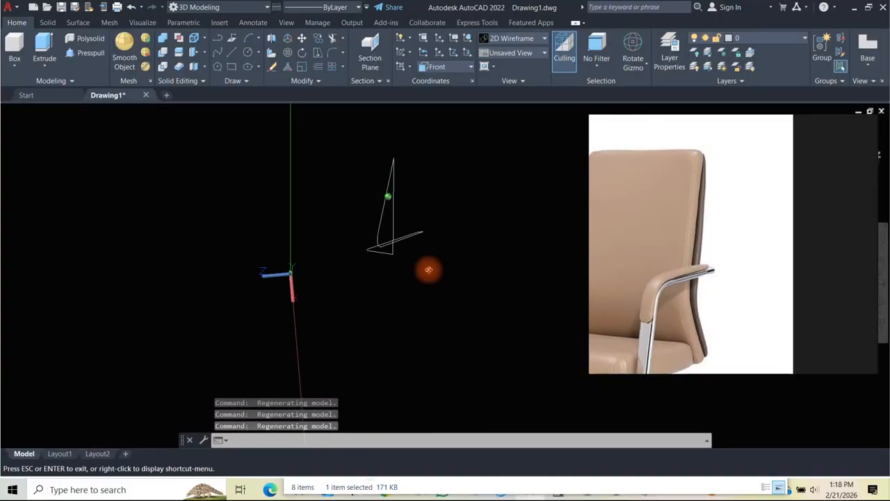
pyautogui.keyDown('shift'); pyautogui.moveTo(429, 282); pyautogui.dragTo(428, 281, button='middle'); pyautogui.keyUp('shift')
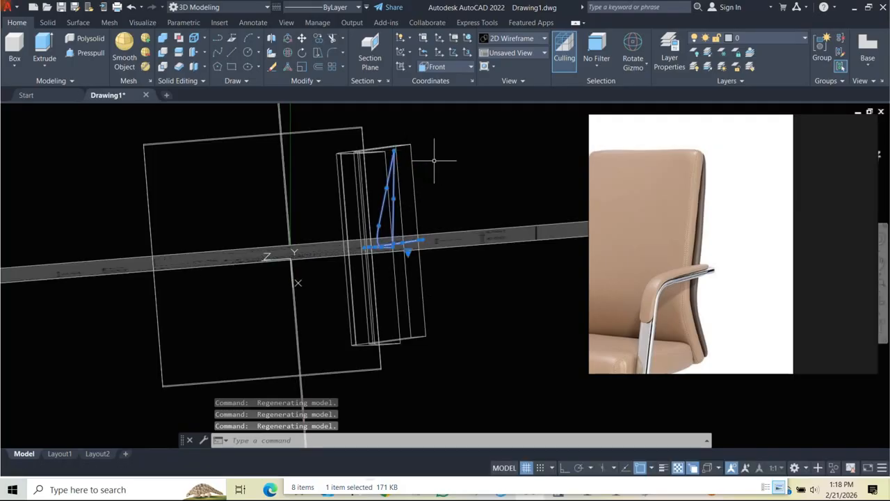
pyautogui.press('Escape')
pyautogui.press('Escape')
pyautogui.keyDown('shift'); pyautogui.moveTo(459, 261); pyautogui.dragTo(456, 235, button='middle'); pyautogui.keyUp('shift')
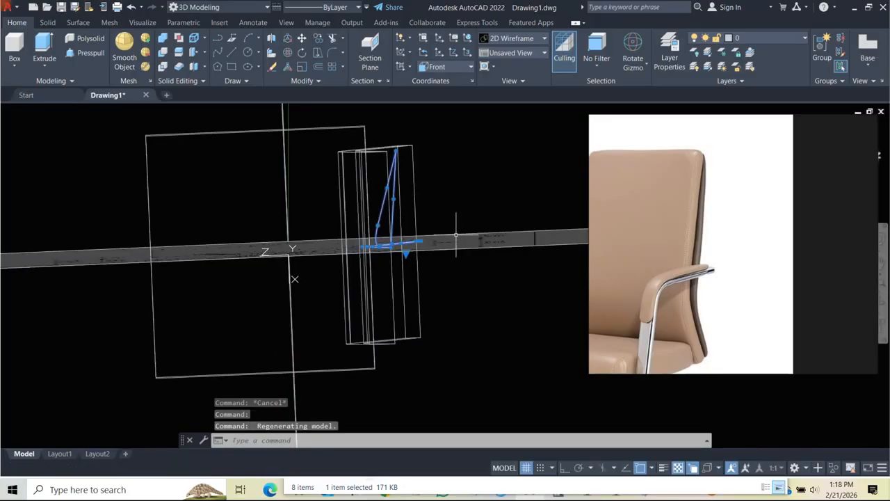
pyautogui.click(396, 150)
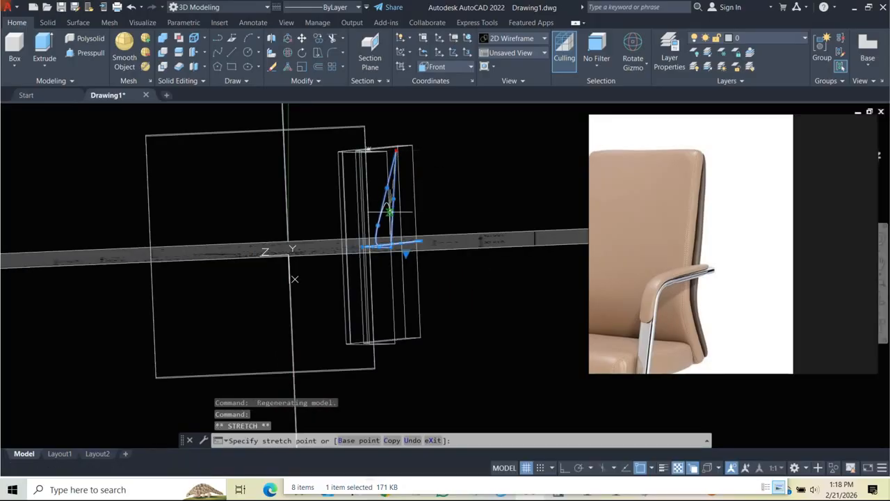
pyautogui.press('Escape')
pyautogui.press('Escape')
pyautogui.scroll(-5, 392, 215)
pyautogui.moveTo(391, 219)
pyautogui.keyDown('shift'); pyautogui.mouseDown(button='middle')
pyautogui.moveTo(413, 140)
pyautogui.moveTo(391, 143)
pyautogui.moveTo(400, 240)
pyautogui.moveTo(437, 252)
pyautogui.moveTo(575, 255)
pyautogui.moveTo(497, 252)
pyautogui.moveTo(364, 299)
pyautogui.moveTo(285, 354)
pyautogui.moveTo(325, 314)
pyautogui.mouseUp(button='middle'); pyautogui.keyUp('shift')
pyautogui.moveTo(368, 235)
pyautogui.keyDown('shift'); pyautogui.mouseDown(button='middle')
pyautogui.moveTo(358, 204)
pyautogui.moveTo(413, 207)
pyautogui.mouseUp(button='middle'); pyautogui.keyUp('shift')
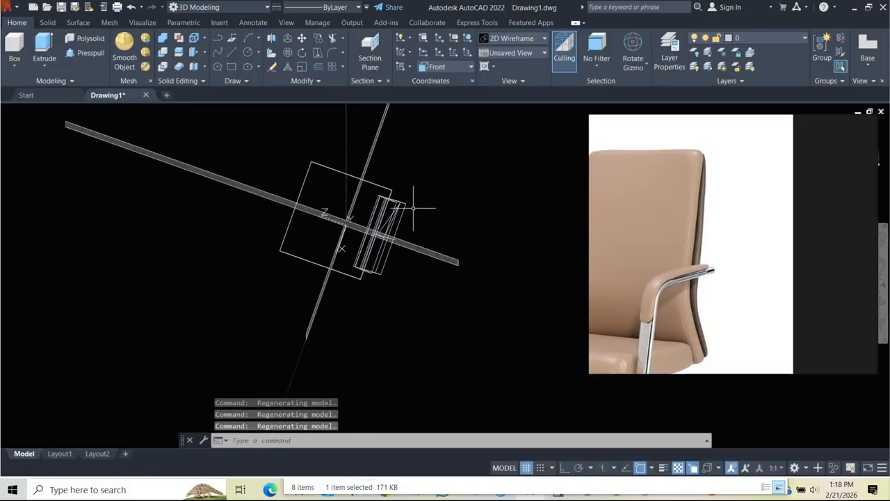
# - Erase the joined rear shell spline
pyautogui.scroll(4, 414, 208)
pyautogui.click(266, 218)
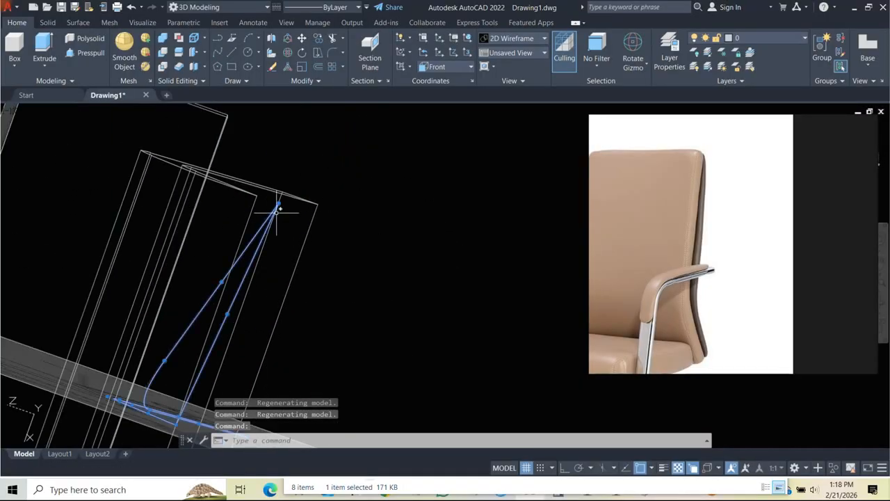
pyautogui.press('Delete')
pyautogui.scroll(-3, 374, 182)
pyautogui.moveTo(374, 182)
pyautogui.keyDown('shift'); pyautogui.mouseDown(button='middle')
pyautogui.moveTo(512, 173)
pyautogui.moveTo(412, 189)
pyautogui.moveTo(445, 191)
pyautogui.moveTo(422, 175)
pyautogui.mouseUp(button='middle'); pyautogui.keyUp('shift')
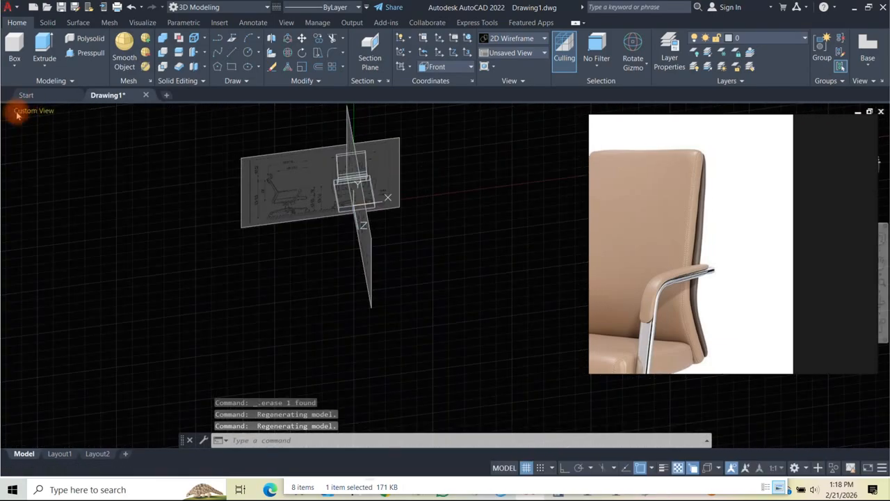
# - Switch to the Left view and start a polyline at the backrest's upper rear corner with a horizontal rearward segment about 15.5 long
pyautogui.click(28, 110)
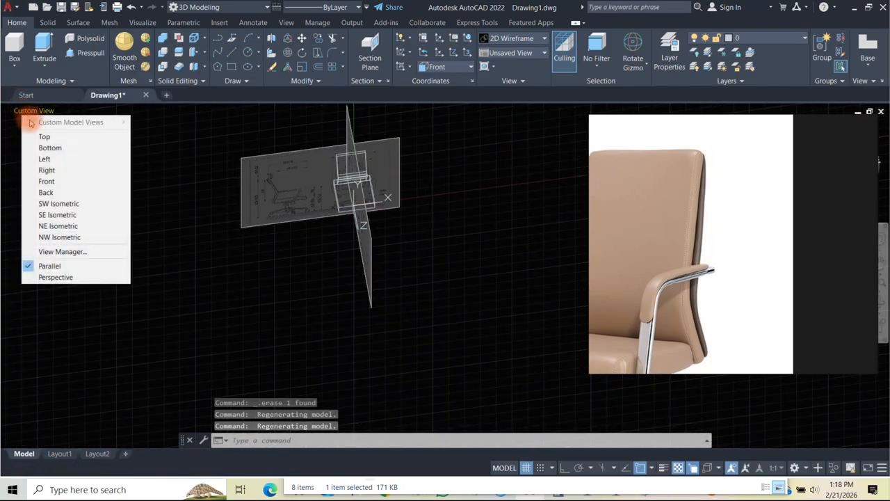
pyautogui.click(44, 159)
pyautogui.scroll(5, 299, 239)
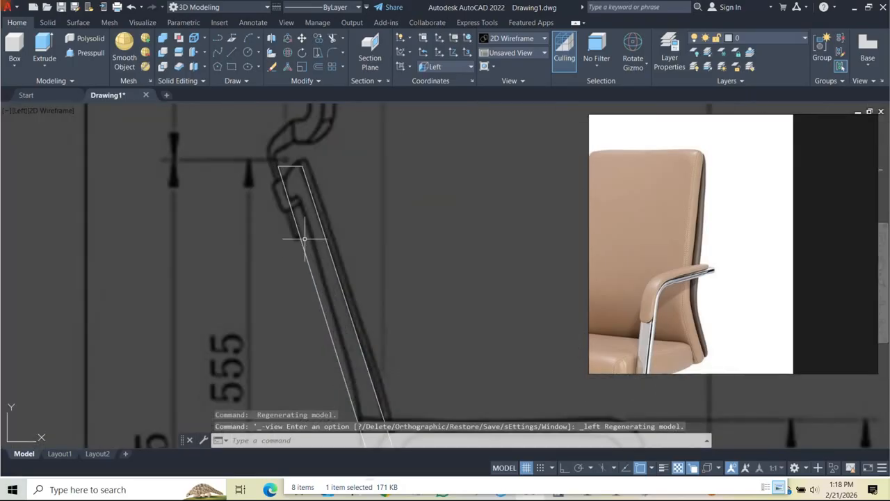
pyautogui.click(218, 39)
pyautogui.click(278, 166)
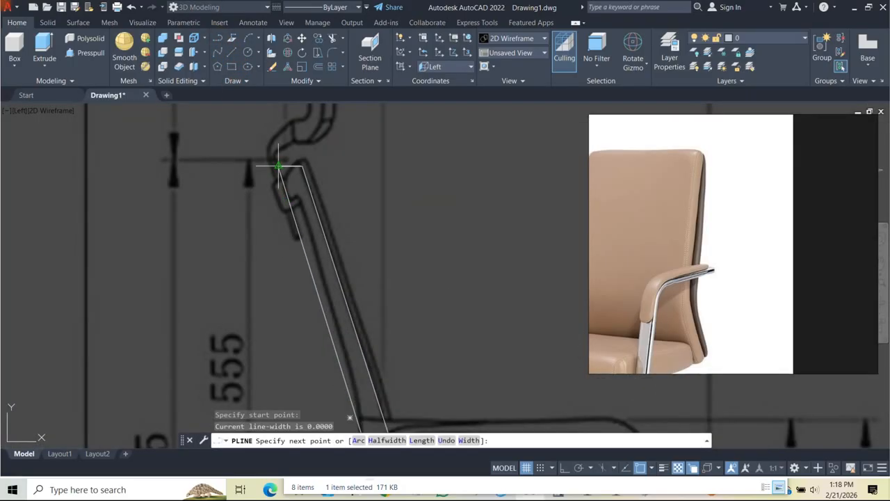
pyautogui.scroll(4, 263, 165)
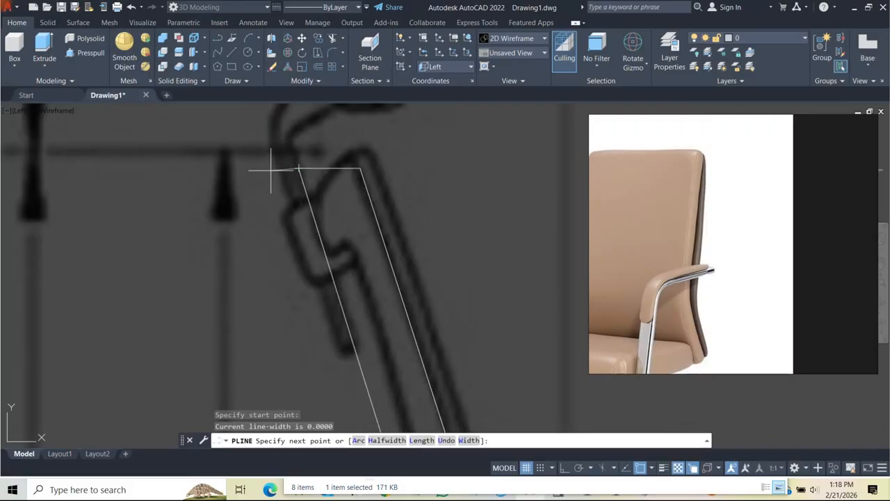
pyautogui.click(565, 468)
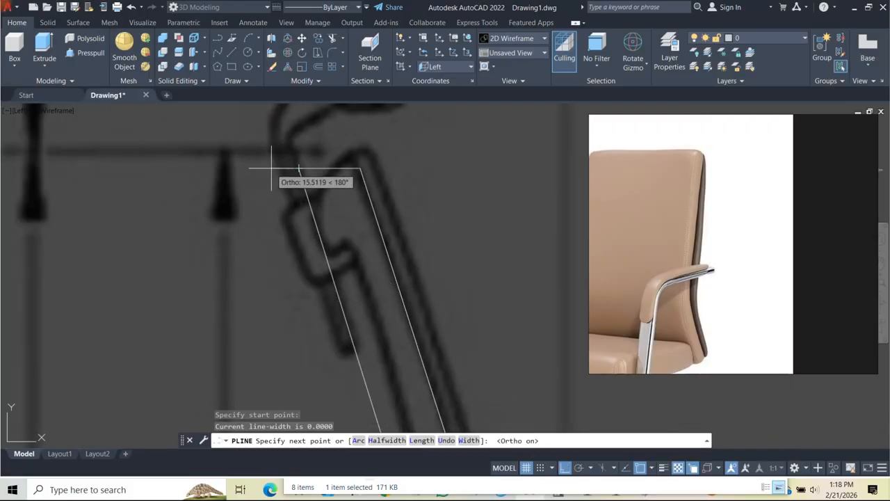
pyautogui.click(272, 168)
# - Continue the polyline freely down to the bend behind the backrest, on to the seat's base level, and across to the backrest's lower rear corner
pyautogui.scroll(-5, 278, 174)
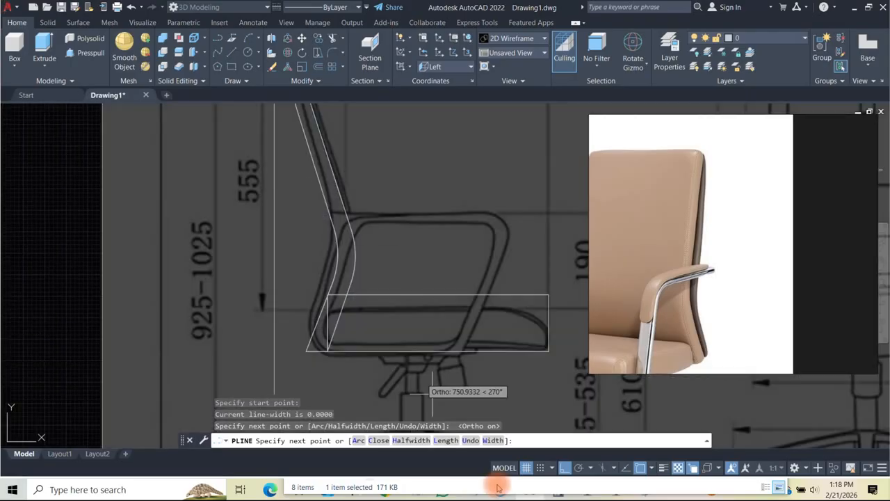
pyautogui.click(564, 468)
pyautogui.scroll(5, 324, 246)
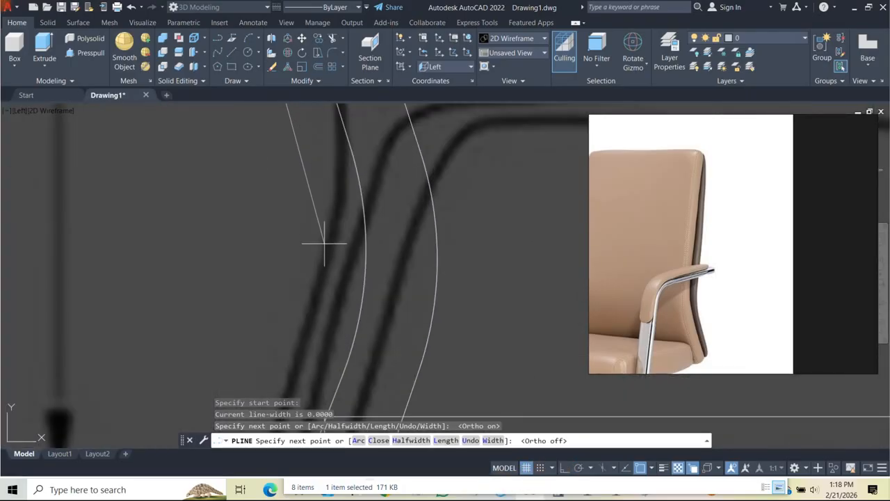
pyautogui.click(318, 255)
pyautogui.scroll(-3, 314, 271)
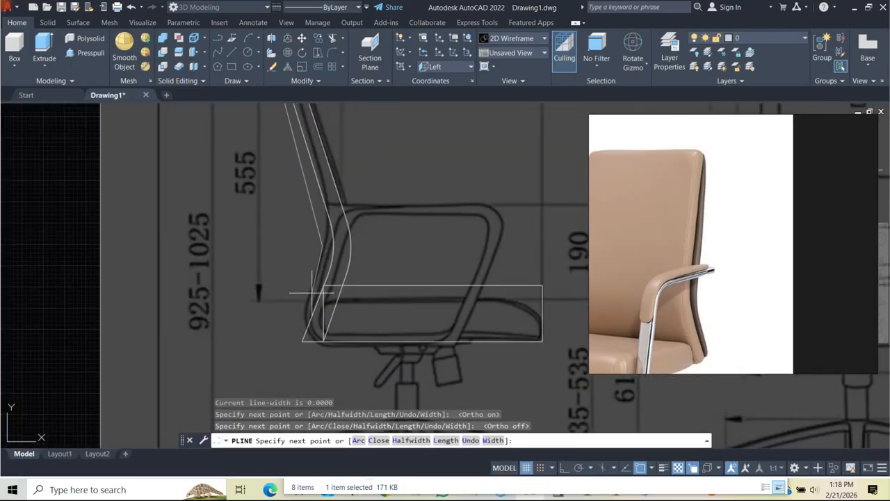
pyautogui.scroll(4, 312, 293)
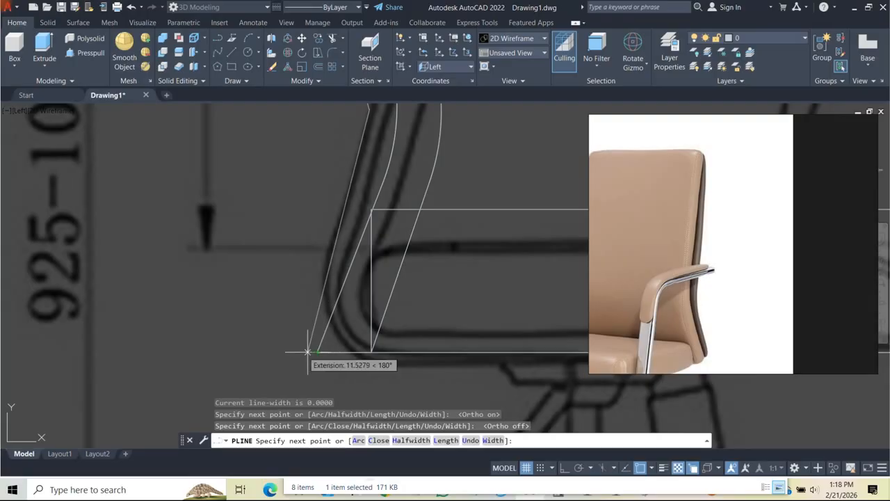
pyautogui.click(294, 352)
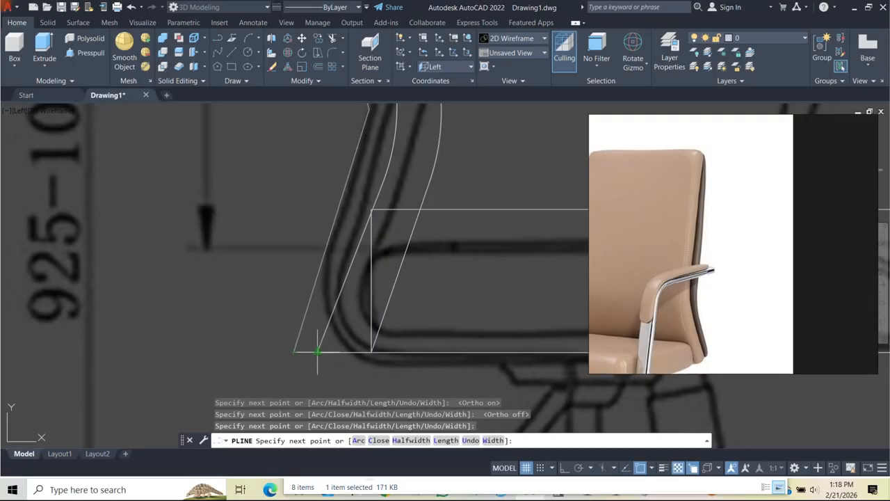
pyautogui.click(318, 352)
# - Run the polyline up beside the backrest's rear curve through a bend point and back to its start point, then end it
pyautogui.scroll(-3, 318, 352)
pyautogui.scroll(4, 340, 315)
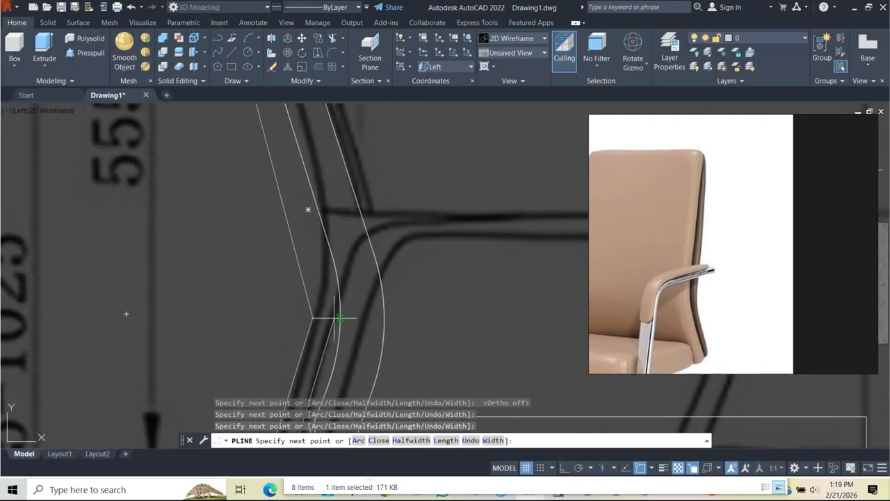
pyautogui.scroll(3, 340, 318)
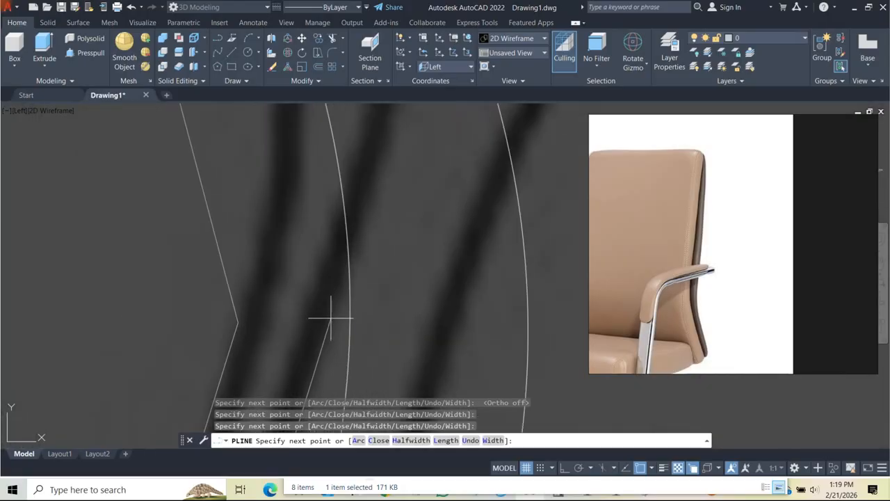
pyautogui.scroll(-5, 331, 319)
pyautogui.scroll(4, 324, 257)
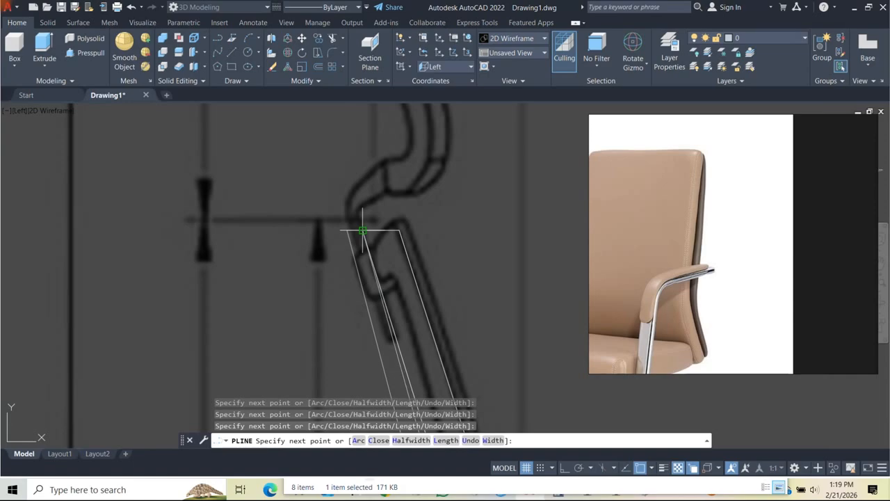
pyautogui.press('Escape')
pyautogui.scroll(-4, 362, 230)
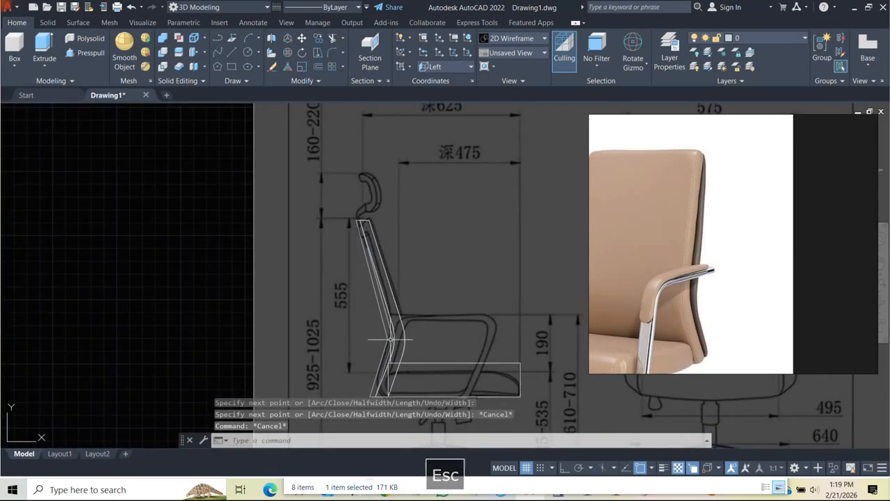
# - Stretch the outer bend vertex of the rear shell profile rearward, away from the backrest
pyautogui.scroll(5, 390, 336)
pyautogui.moveTo(391, 336); pyautogui.dragTo(404, 286, button='middle')
pyautogui.click(394, 289)
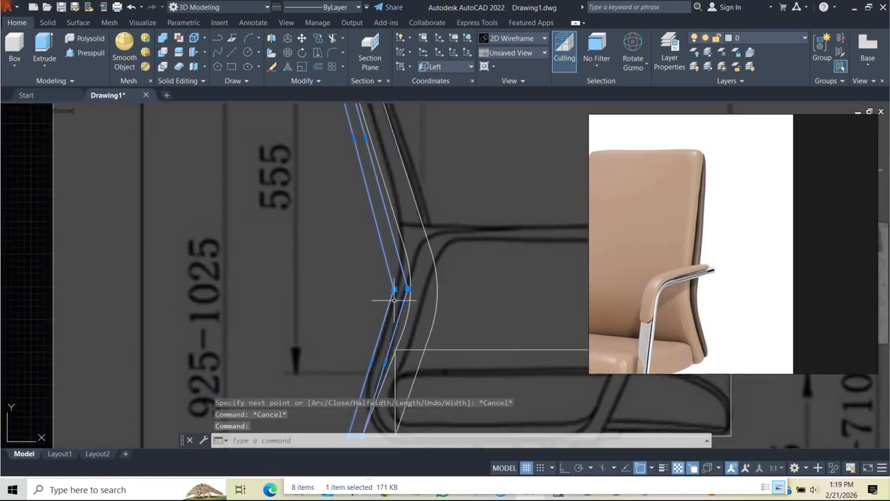
pyautogui.click(394, 289)
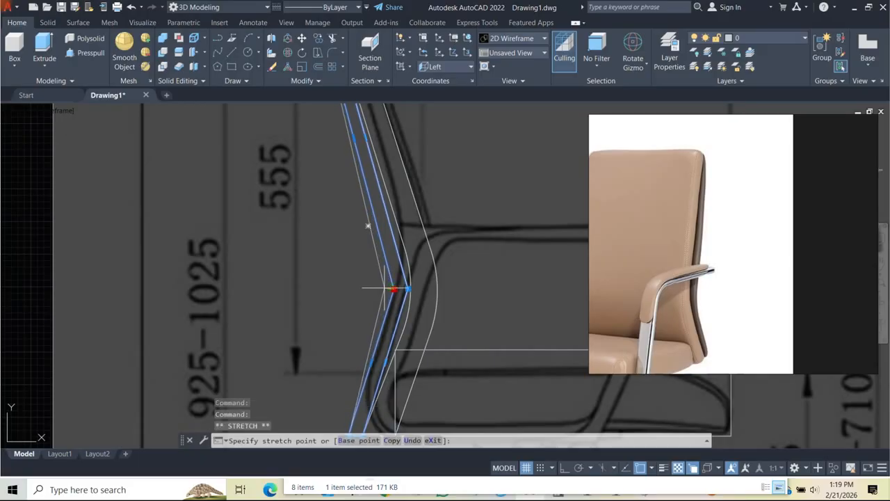
pyautogui.scroll(2, 394, 288)
pyautogui.click(376, 293)
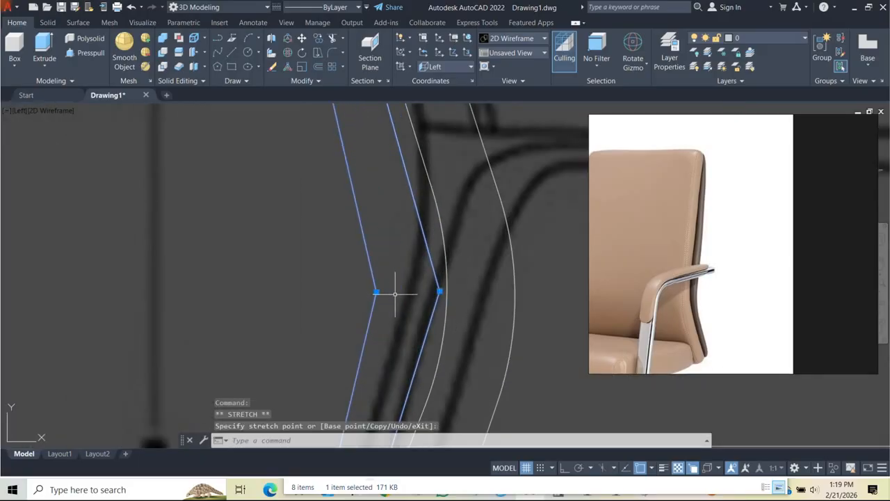
# - Pull the profile's outer bend vertex farther back to deepen the shell around the bend, and deselect the profile
pyautogui.scroll(-4, 394, 292)
pyautogui.scroll(4, 388, 295)
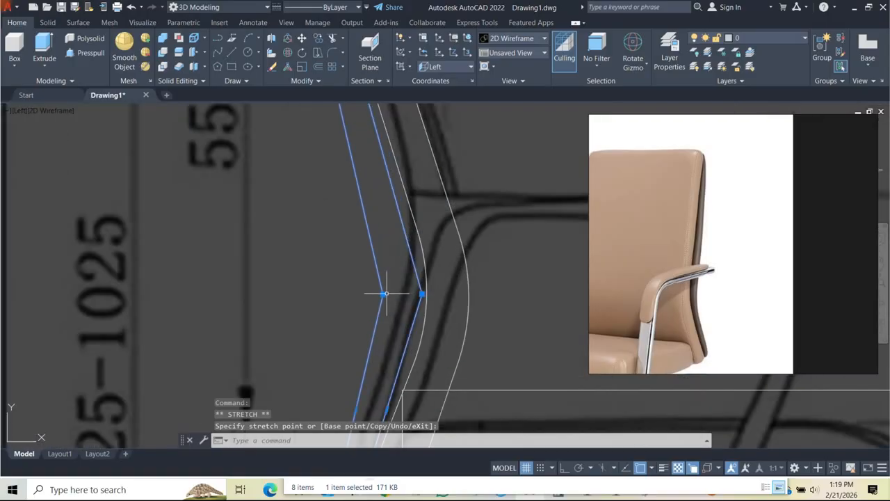
pyautogui.click(382, 294)
pyautogui.scroll(-4, 382, 294)
pyautogui.scroll(4, 397, 308)
pyautogui.click(409, 320)
pyautogui.scroll(-4, 414, 299)
pyautogui.scroll(4, 411, 302)
pyautogui.scroll(-4, 421, 301)
pyautogui.scroll(5, 411, 283)
pyautogui.press('Escape')
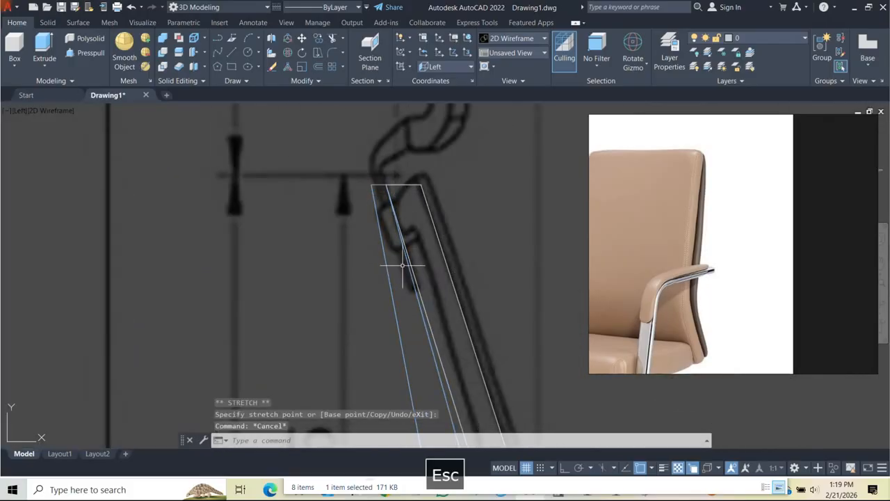
pyautogui.press('Escape')
pyautogui.scroll(-4, 379, 268)
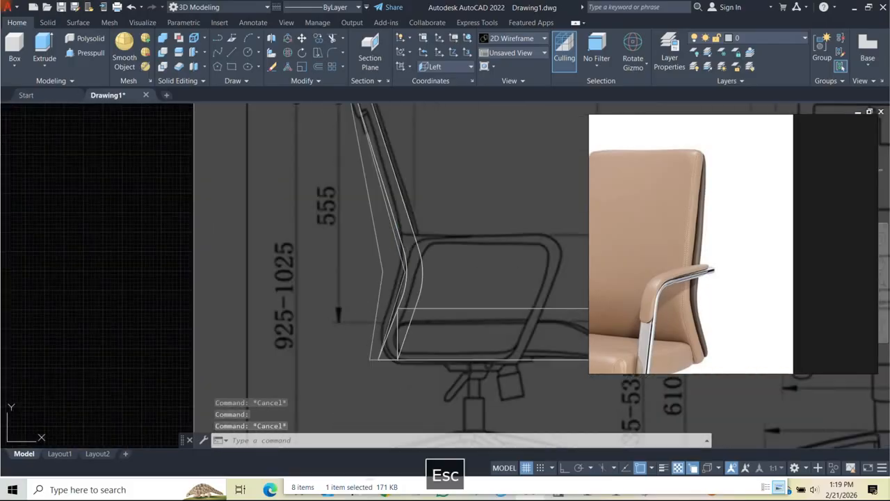
# - Fillet the outer and inner bend corners of the rear shell profile with a radius of 150
pyautogui.scroll(5, 364, 275)
pyautogui.write('f')
pyautogui.press('Return')
pyautogui.click(365, 276)
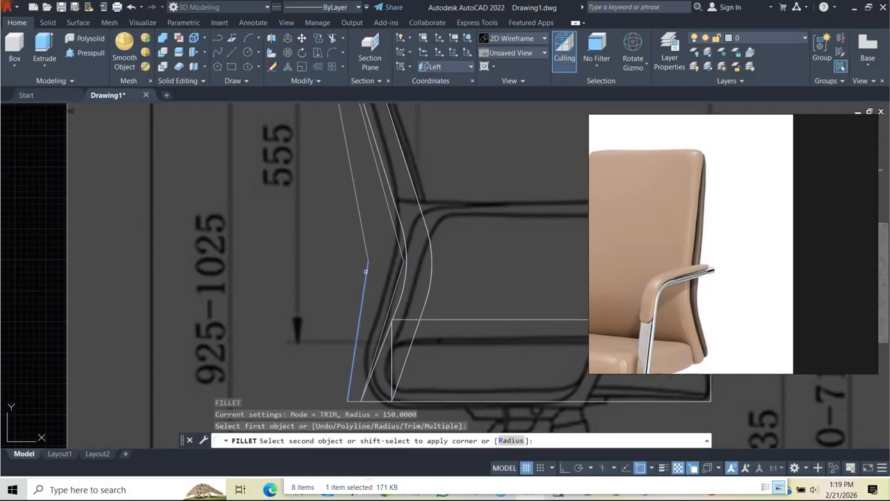
pyautogui.click(395, 282)
pyautogui.press('space')
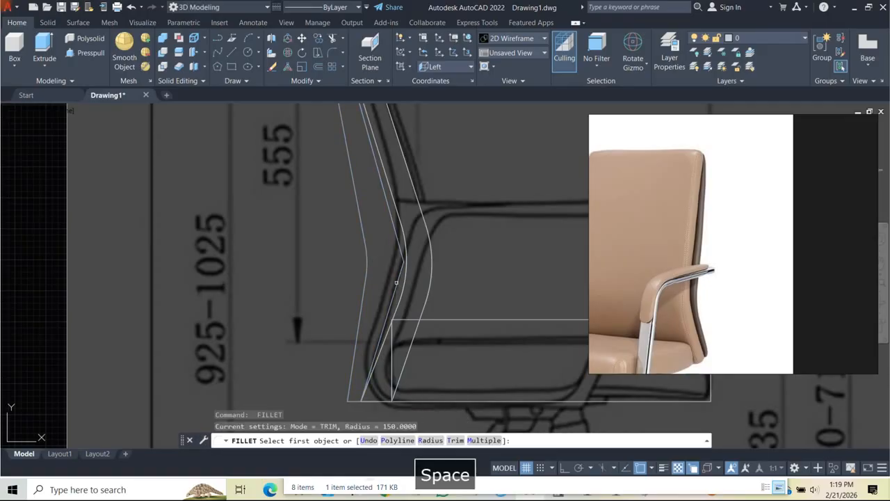
pyautogui.click(397, 285)
pyautogui.click(397, 240)
pyautogui.scroll(-4, 398, 285)
pyautogui.moveTo(398, 314); pyautogui.dragTo(399, 326, button='middle')
pyautogui.press('Escape')
pyautogui.press('Escape')
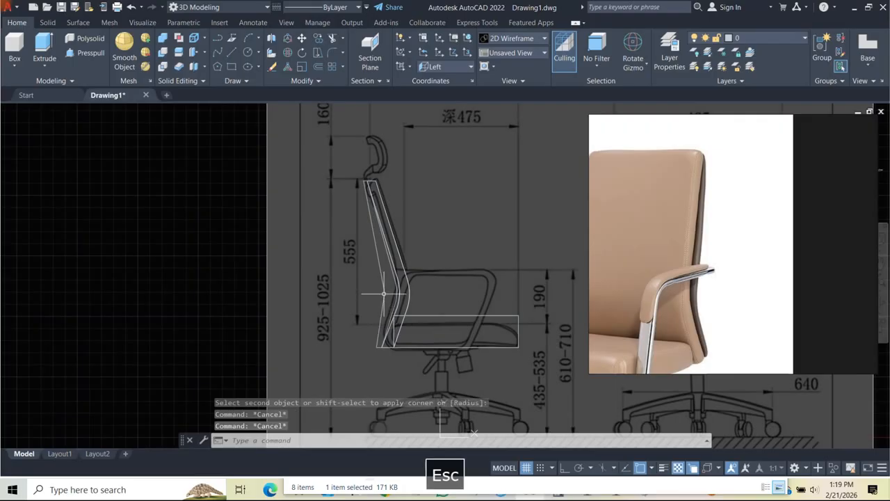
pyautogui.click(381, 297)
pyautogui.press('Escape')
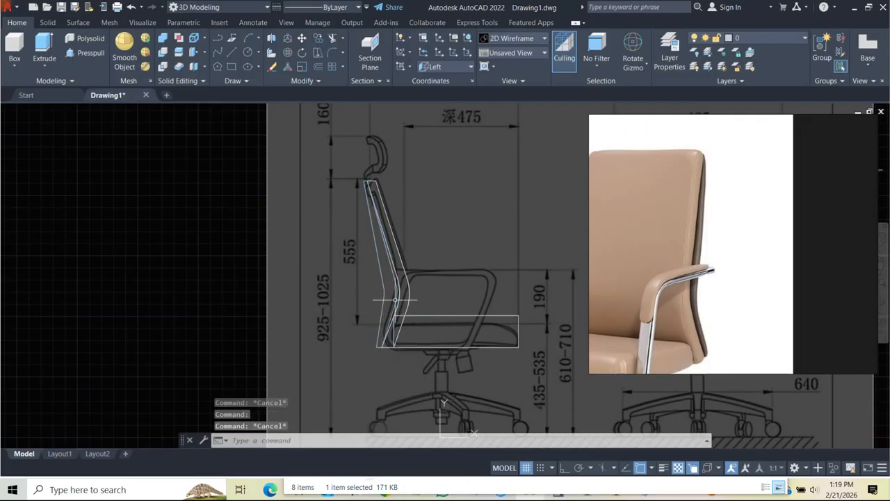
pyautogui.scroll(4, 395, 297)
pyautogui.click(362, 281)
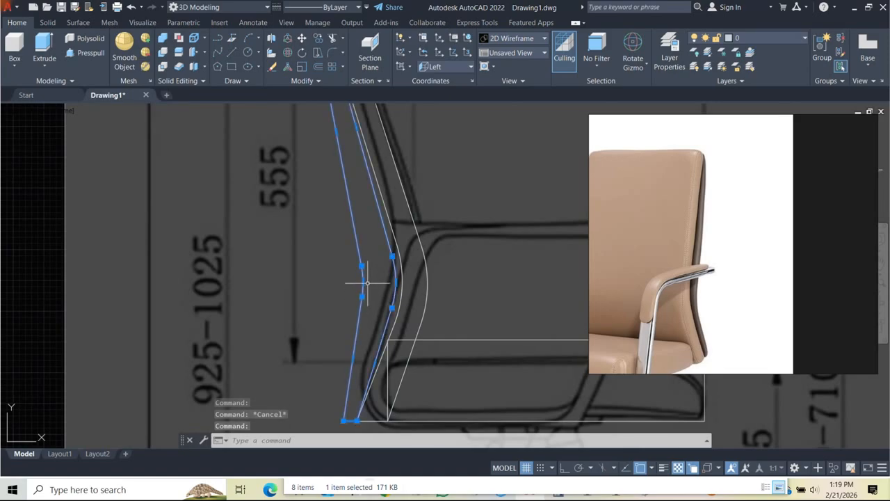
pyautogui.scroll(4, 366, 283)
pyautogui.click(352, 279)
pyautogui.press('Escape')
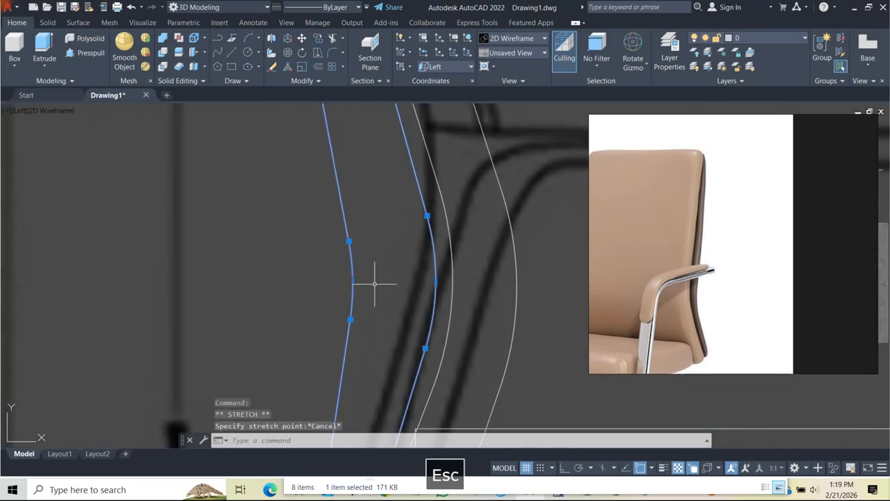
pyautogui.press('Escape')
pyautogui.press('Escape')
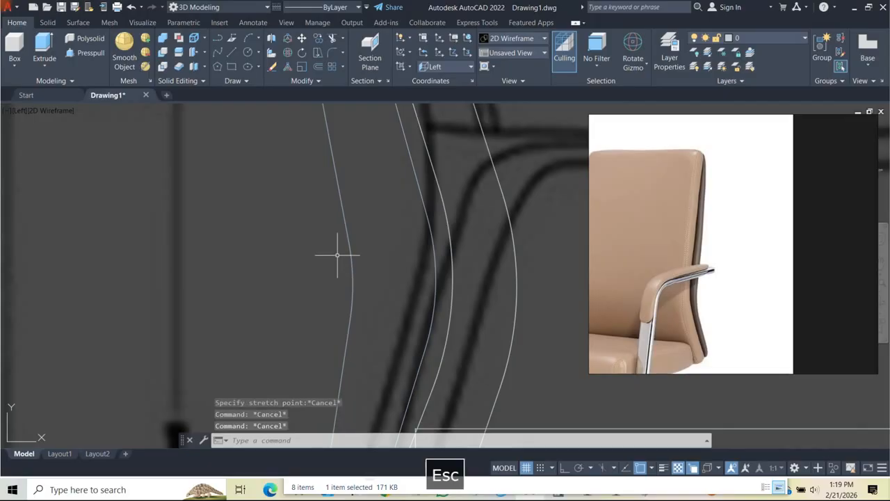
# - Switch to the Front view and move the shell profile from the chair's centre line to the backrest's left side edge
pyautogui.scroll(-8, 329, 216)
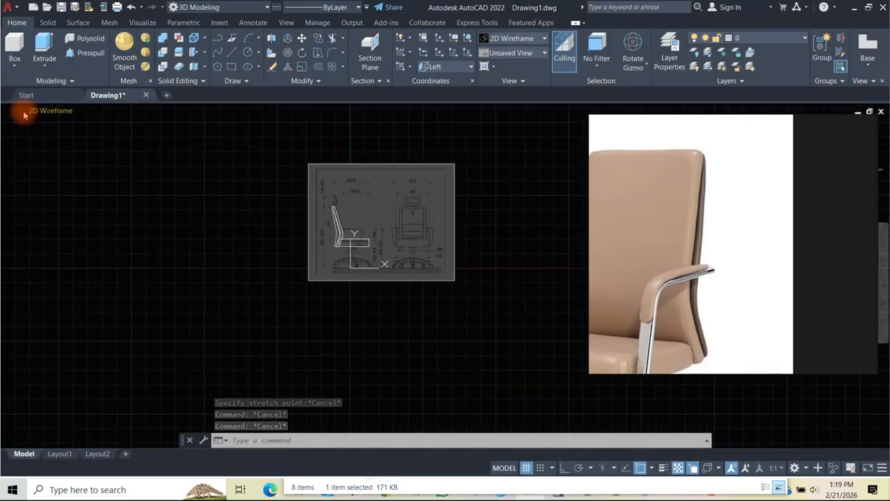
pyautogui.click(19, 110)
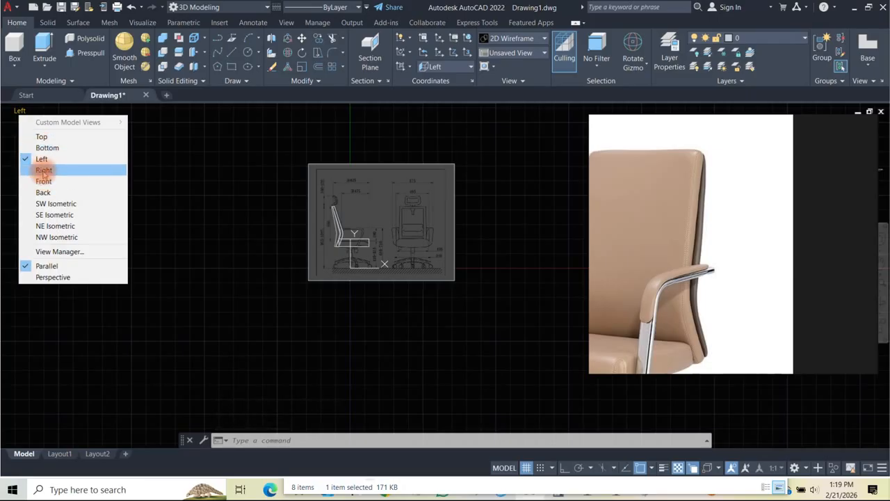
pyautogui.click(43, 181)
pyautogui.moveTo(536, 284); pyautogui.dragTo(453, 247, button='middle')
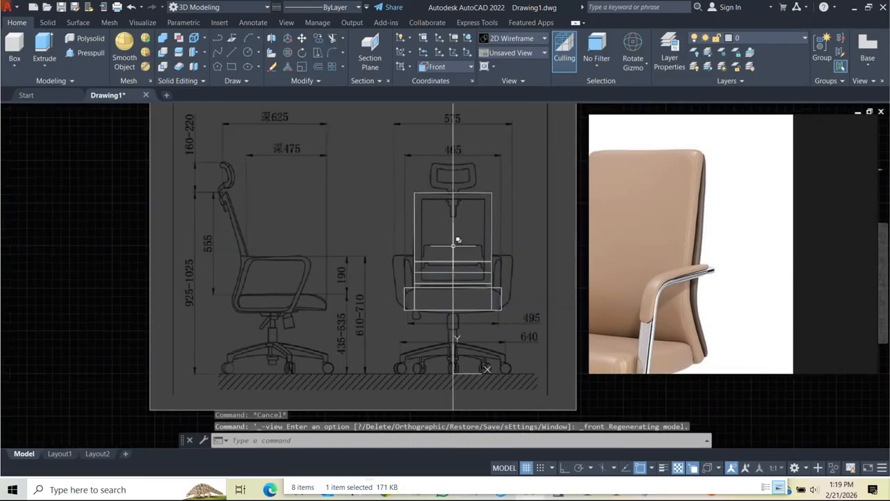
pyautogui.click(455, 241)
pyautogui.click(487, 278)
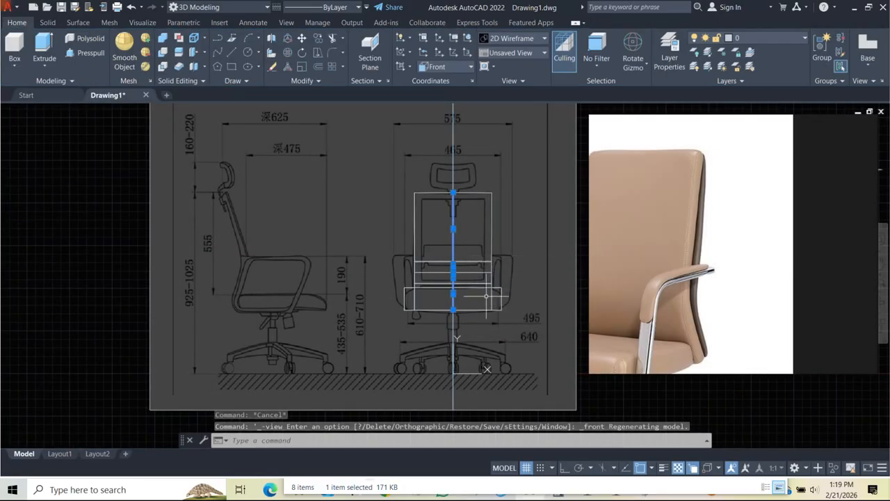
pyautogui.write('m')
pyautogui.press('space')
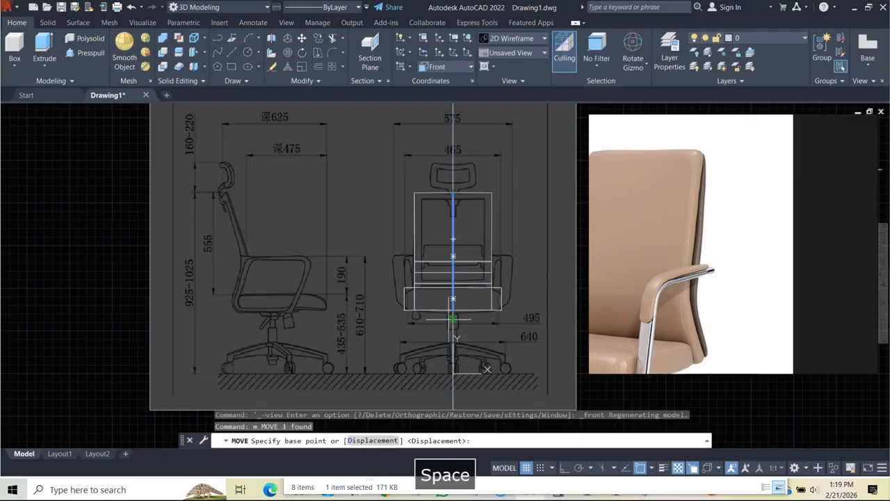
pyautogui.click(565, 325)
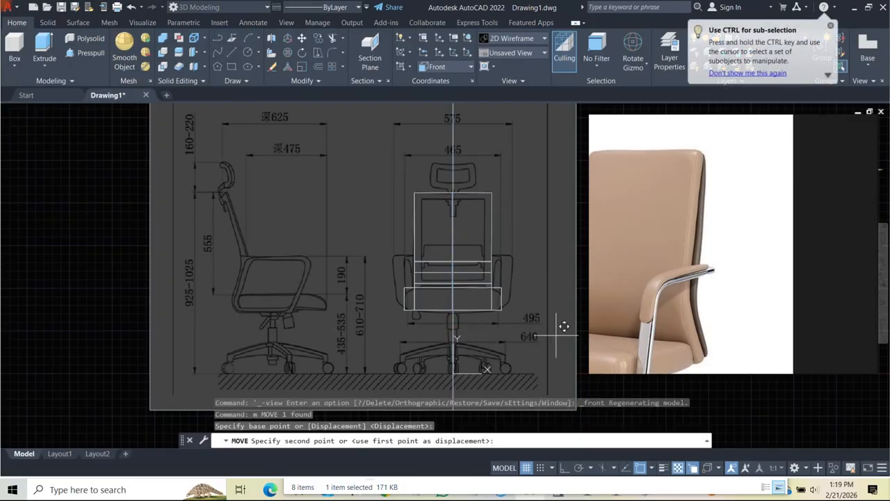
pyautogui.click(527, 327)
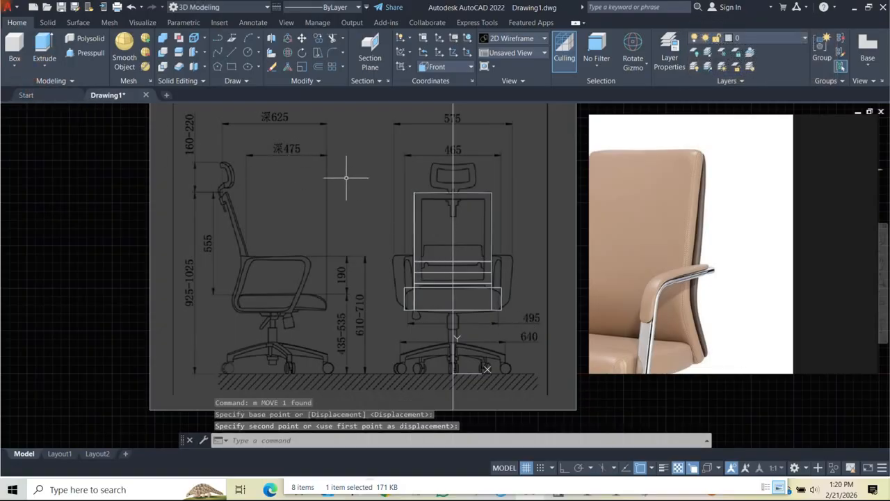
# - Move the rear shell profile slightly inward so it lines up exactly with the backrest's left side edge
pyautogui.scroll(6, 415, 193)
pyautogui.click(447, 180)
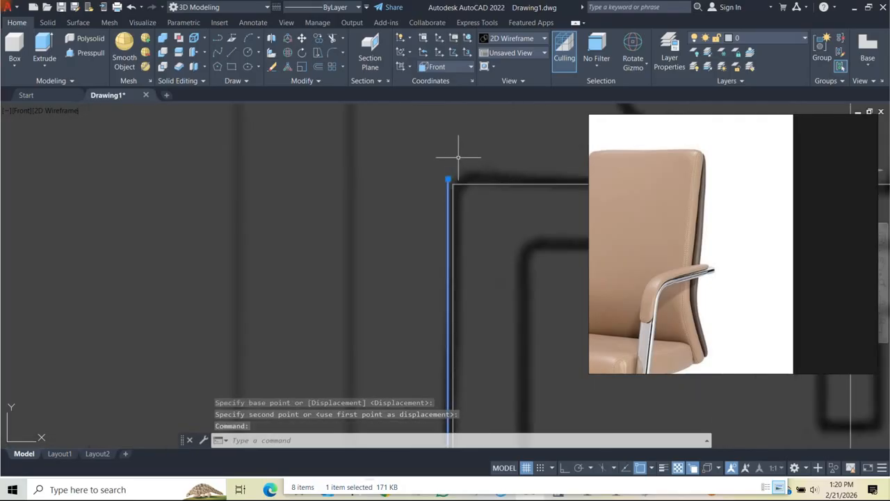
pyautogui.scroll(1, 461, 155)
pyautogui.write('m')
pyautogui.press('space')
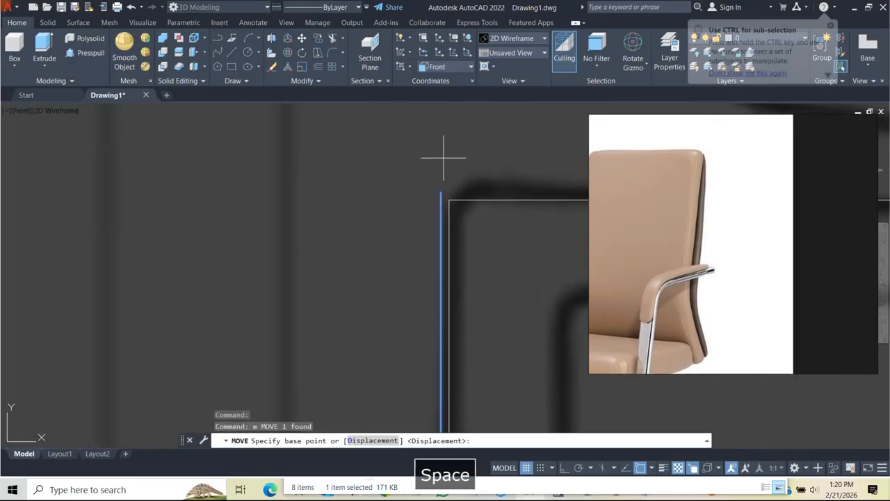
pyautogui.click(441, 154)
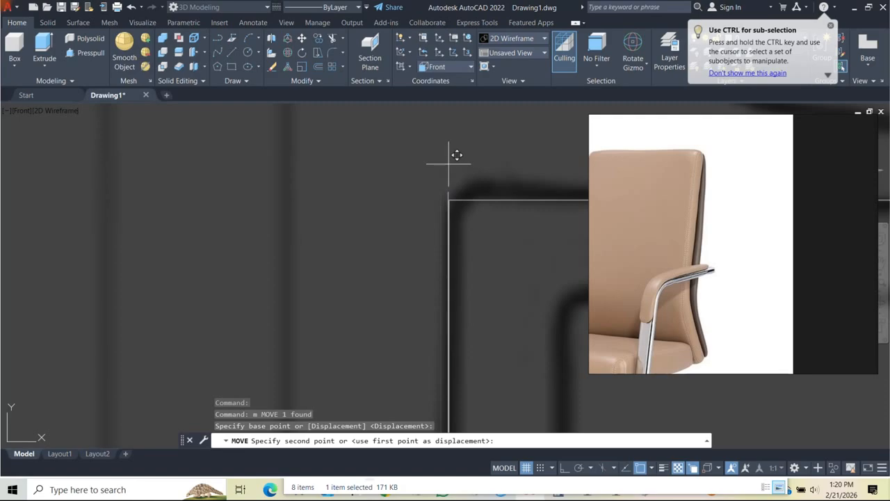
pyautogui.click(450, 164)
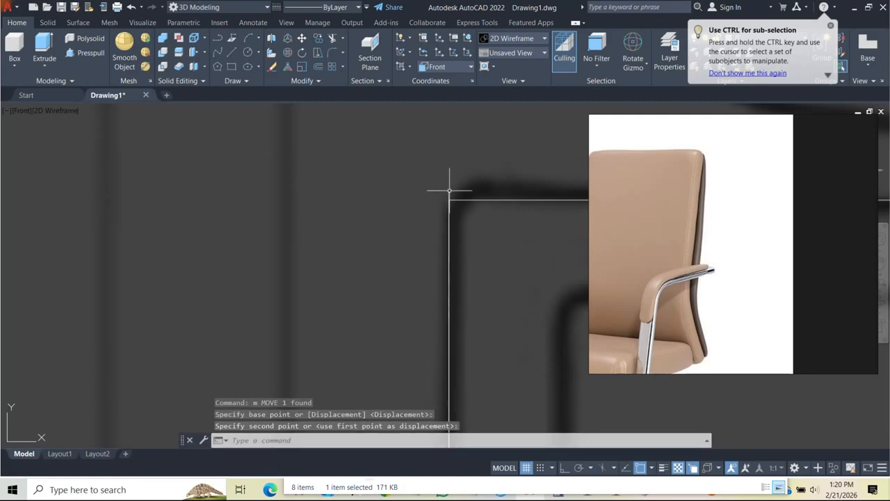
# - Extrude the rear shell profile across the full backrest width to its right side edge
pyautogui.click(450, 192)
pyautogui.scroll(-4, 388, 177)
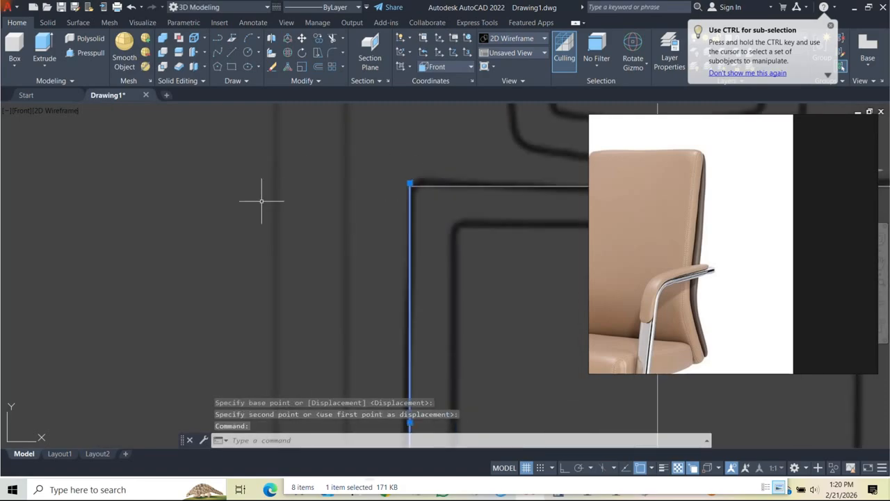
pyautogui.click(44, 45)
pyautogui.scroll(-4, 179, 189)
pyautogui.scroll(5, 294, 215)
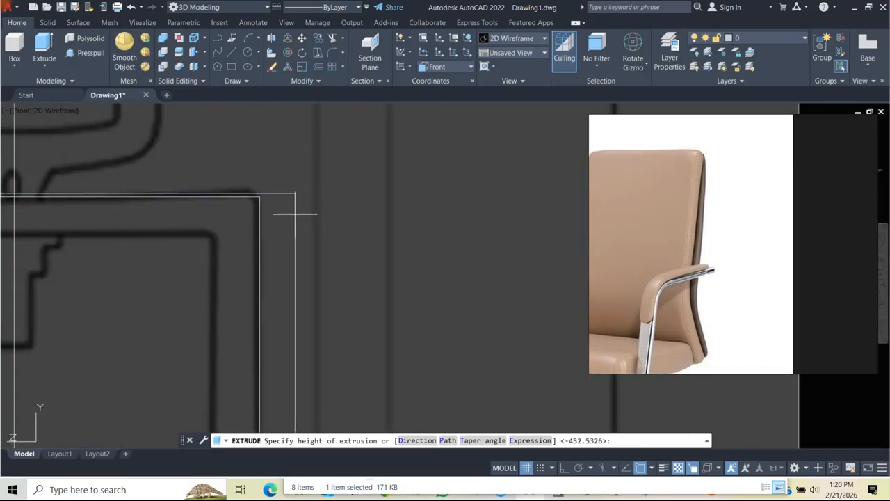
pyautogui.scroll(4, 254, 174)
pyautogui.click(261, 169)
# - Examine the extruded shell behind the backrest from several angles and compare it with the reference chair photos
pyautogui.scroll(-6, 290, 217)
pyautogui.scroll(-4, 300, 274)
pyautogui.keyDown('shift'); pyautogui.moveTo(292, 273); pyautogui.dragTo(223, 346, button='middle'); pyautogui.keyUp('shift')
pyautogui.scroll(6, 299, 274)
pyautogui.keyDown('shift'); pyautogui.moveTo(350, 209); pyautogui.dragTo(281, 155, button='middle'); pyautogui.keyUp('shift')
pyautogui.scroll(7, 299, 218)
pyautogui.keyDown('shift'); pyautogui.moveTo(300, 222); pyautogui.dragTo(396, 285, button='middle'); pyautogui.keyUp('shift')
pyautogui.scroll(-5, 706, 269)
pyautogui.moveTo(705, 268); pyautogui.dragTo(714, 232, button='middle')
pyautogui.scroll(3, 715, 230)
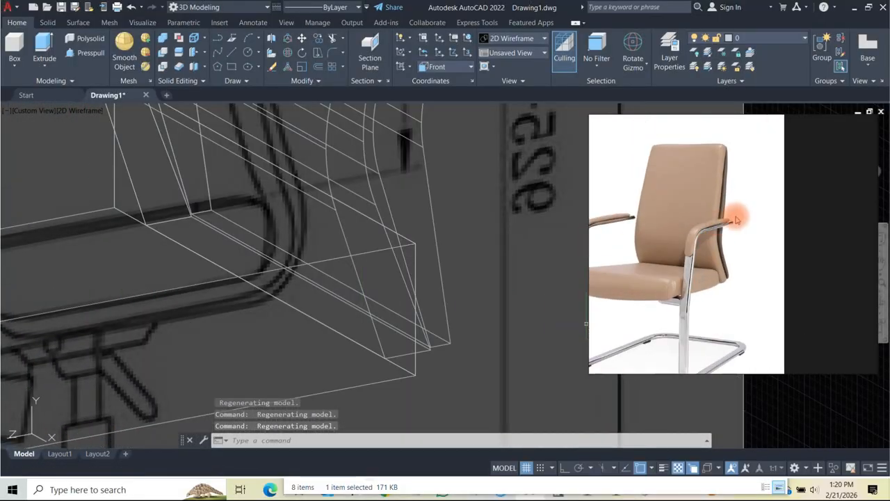
pyautogui.scroll(-3, 683, 238)
pyautogui.scroll(3, 716, 229)
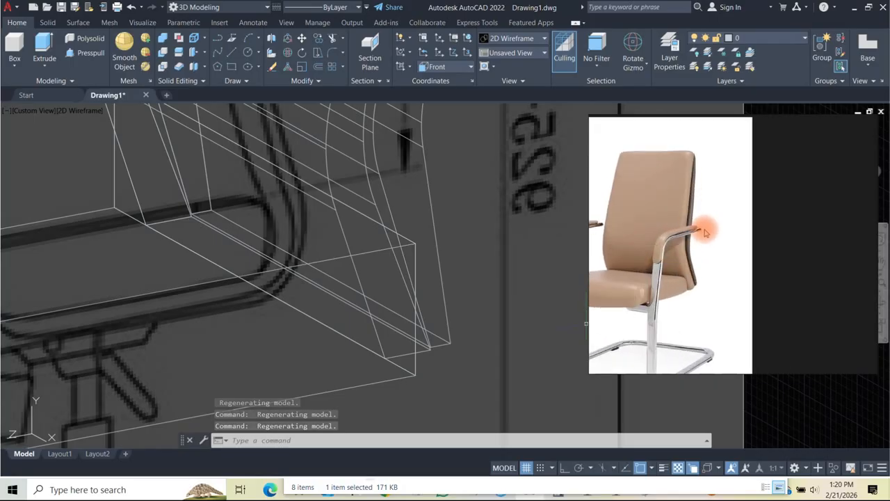
pyautogui.scroll(-3, 668, 240)
pyautogui.scroll(1, 678, 251)
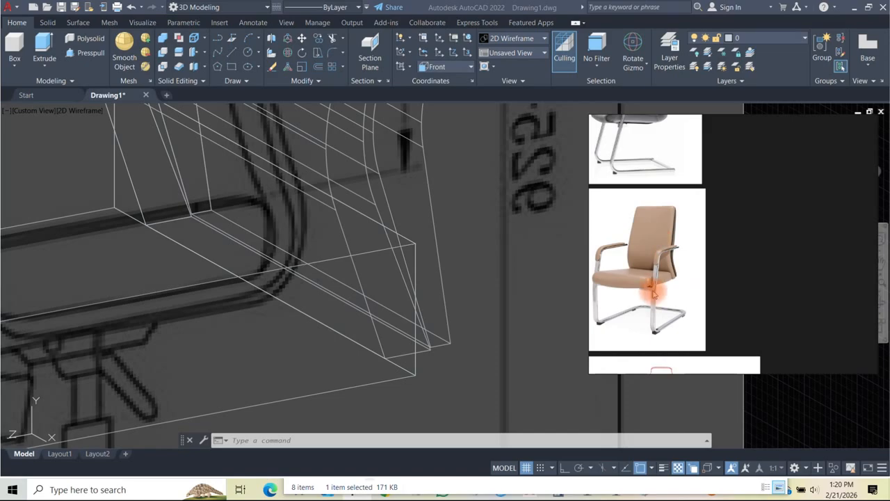
pyautogui.scroll(-4, 354, 243)
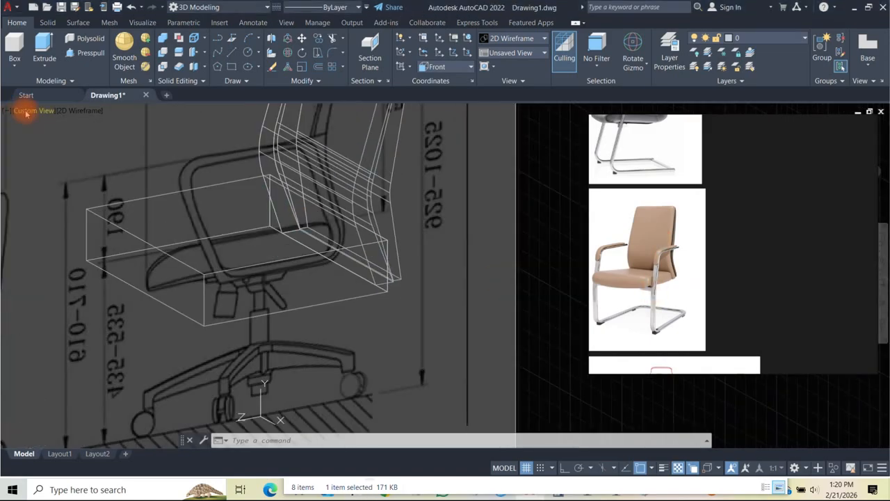
# - Switch to the Left view, check the armrest in the reference photos, and start a line near the rear shell at armrest height
pyautogui.click(32, 110)
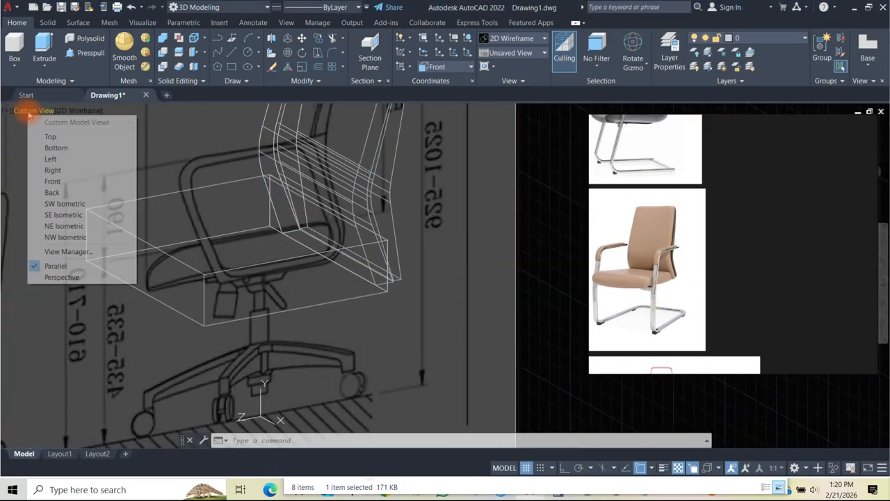
pyautogui.click(50, 159)
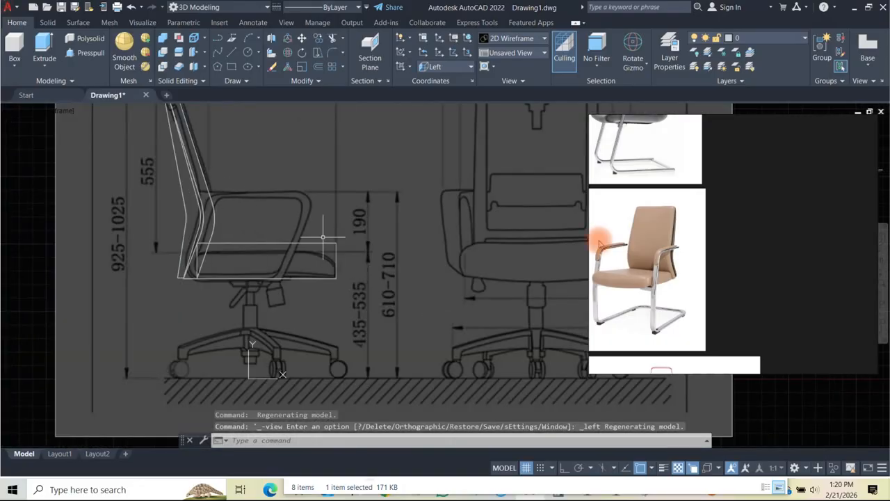
pyautogui.scroll(4, 685, 273)
pyautogui.scroll(-4, 687, 258)
pyautogui.scroll(5, 689, 259)
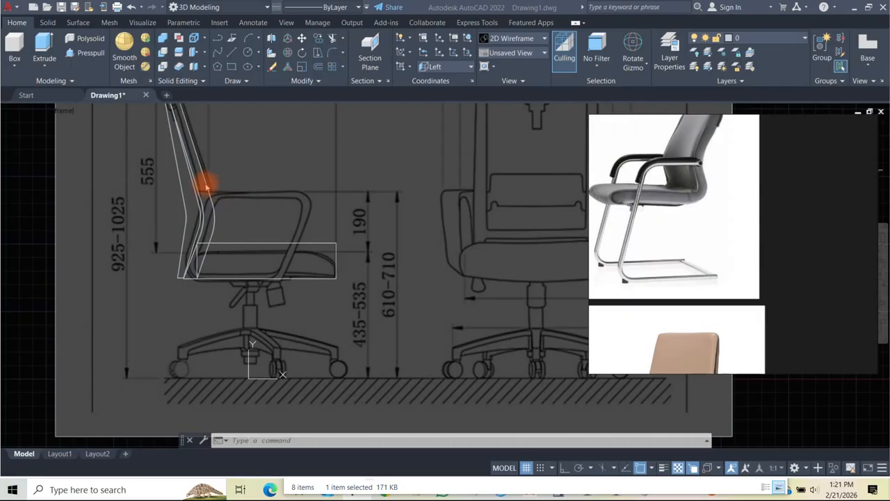
pyautogui.scroll(5, 194, 191)
pyautogui.scroll(-2, 317, 188)
pyautogui.press('Escape')
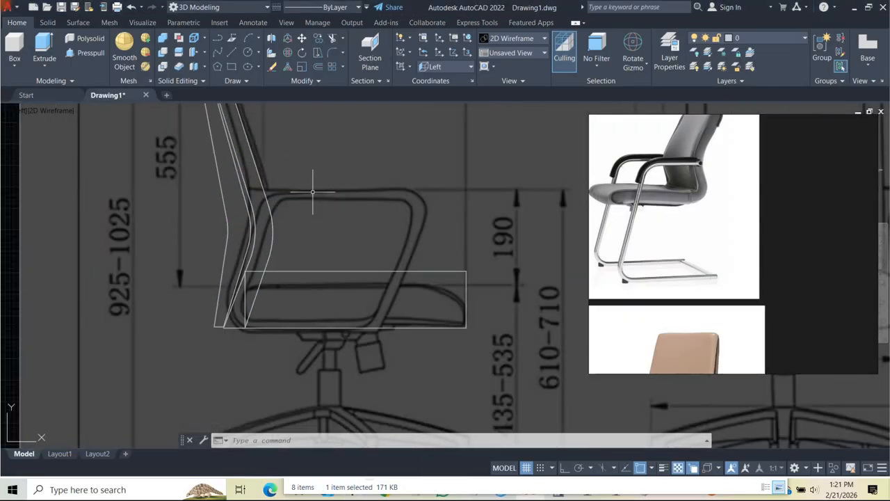
pyautogui.write('l')
pyautogui.press('Return')
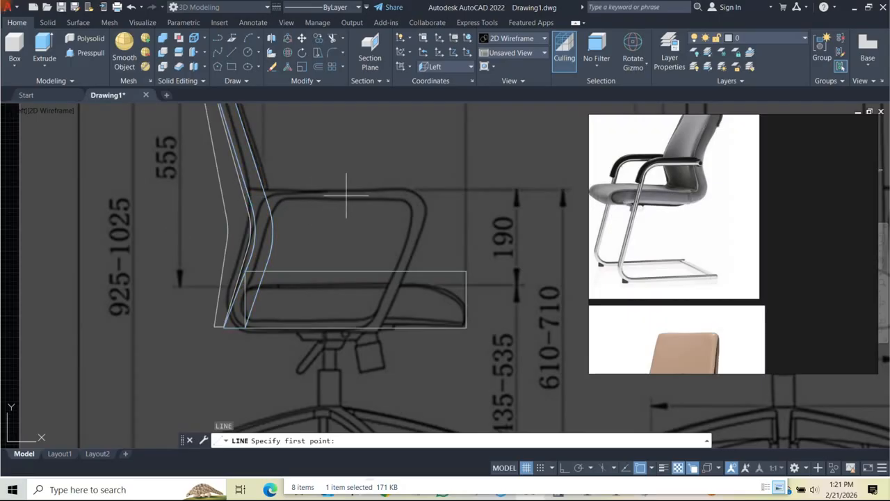
pyautogui.scroll(4, 247, 190)
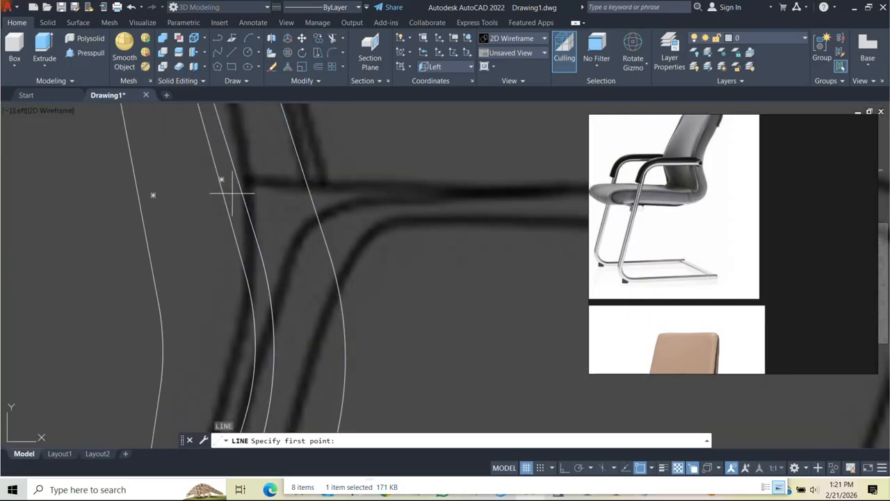
# - Draw a horizontal line from the backrest profile along the armrest's upper edge to just before its front bend
pyautogui.click(231, 194)
pyautogui.click(565, 467)
pyautogui.scroll(-6, 290, 228)
pyautogui.moveTo(423, 227); pyautogui.dragTo(324, 213, button='middle')
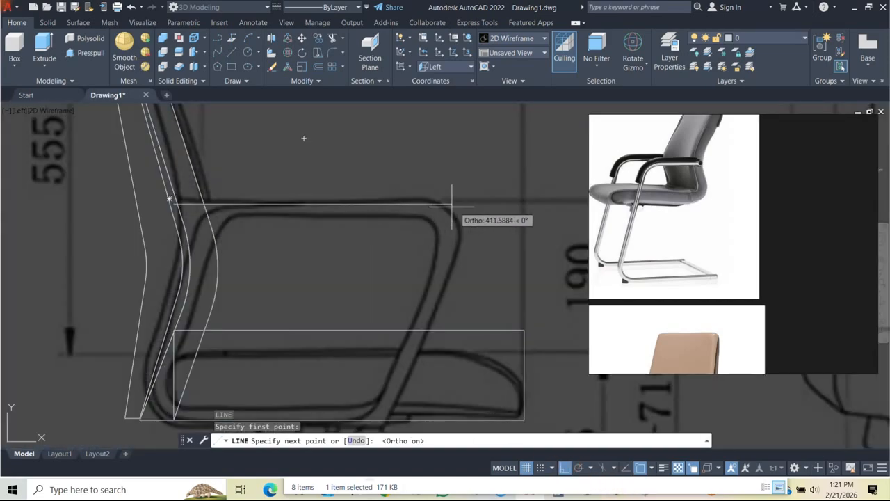
pyautogui.click(440, 205)
pyautogui.scroll(-3, 428, 191)
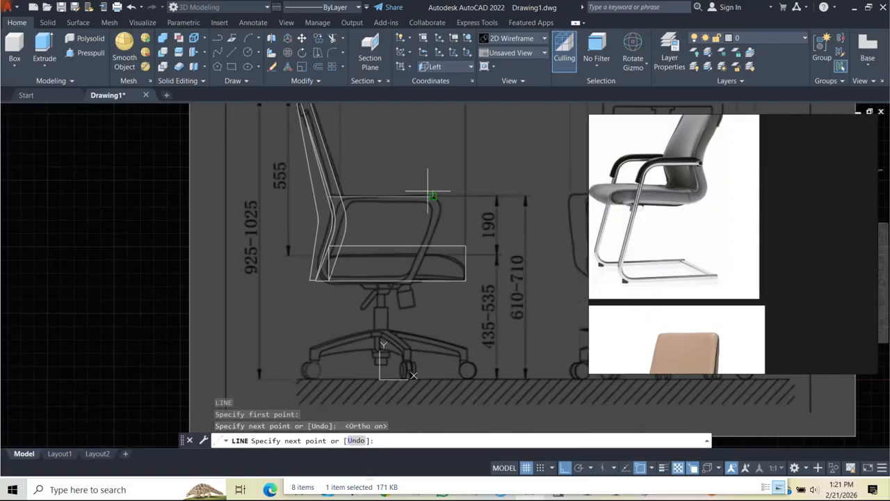
# - Continue the line down at a slant to the ground at the front caster, then horizontally back along the ground to the rear caster
pyautogui.click(565, 468)
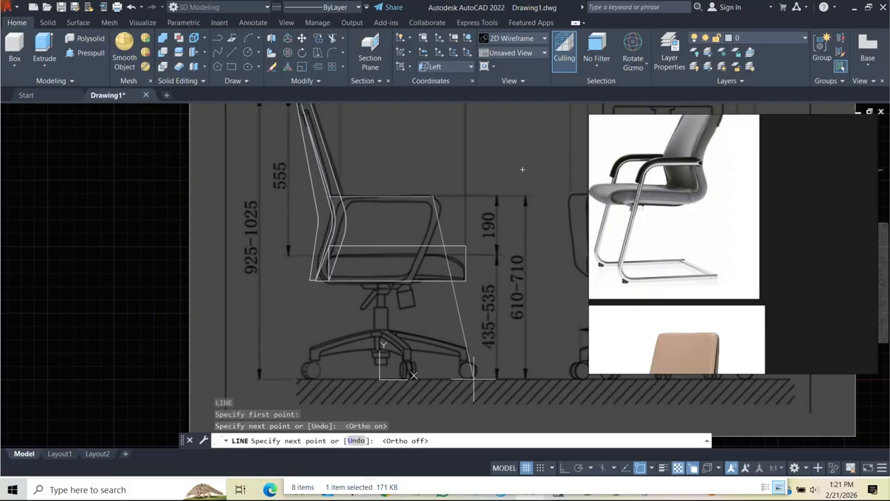
pyautogui.click(475, 379)
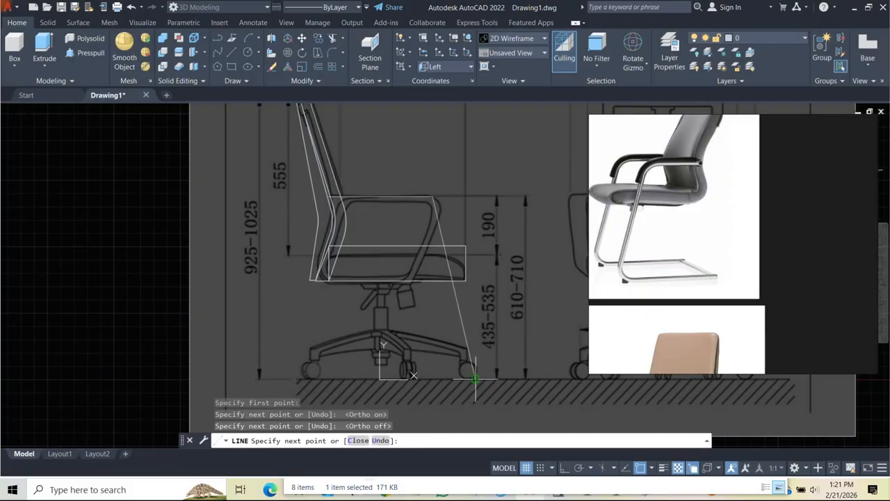
pyautogui.click(566, 468)
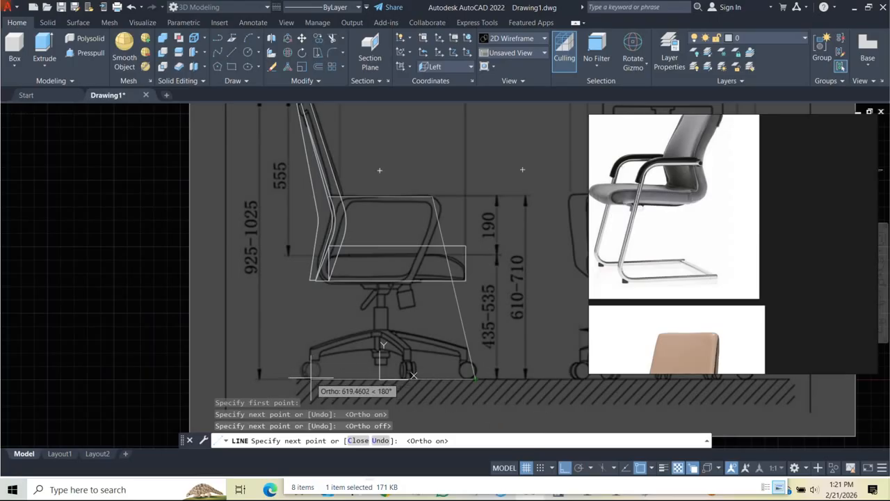
pyautogui.press('Escape')
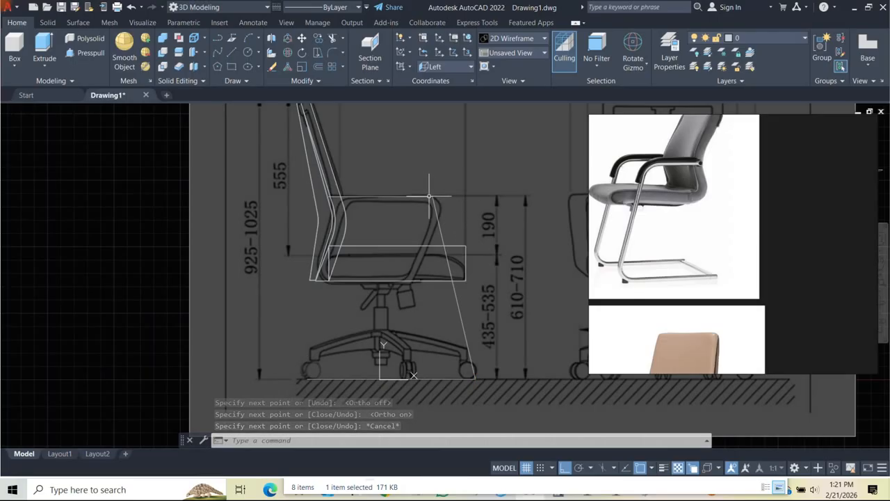
# - Fillet the corner between the armrest line and the slanted leg line, replacing a trial radius of 200 with 100
pyautogui.write('f')
pyautogui.press('space')
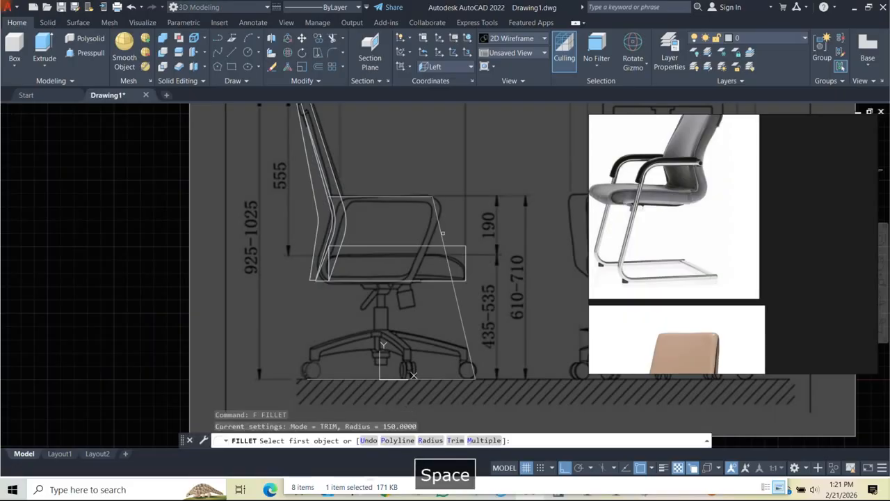
pyautogui.write('r')
pyautogui.press('space')
pyautogui.write('20')
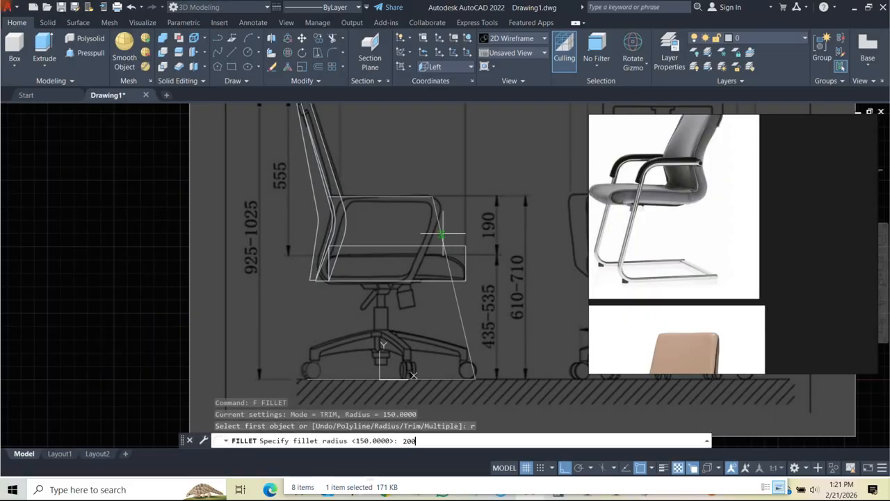
pyautogui.write('0')
pyautogui.press('space')
pyautogui.click(438, 218)
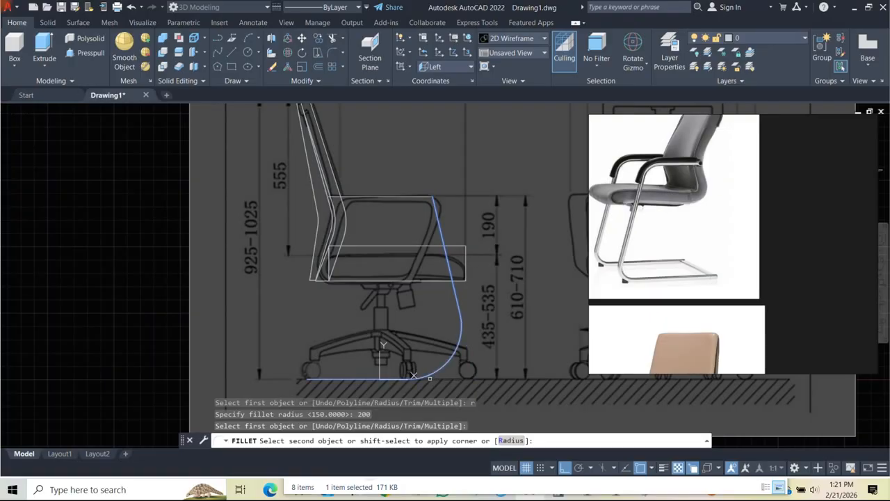
pyautogui.click(509, 440)
pyautogui.press('Return')
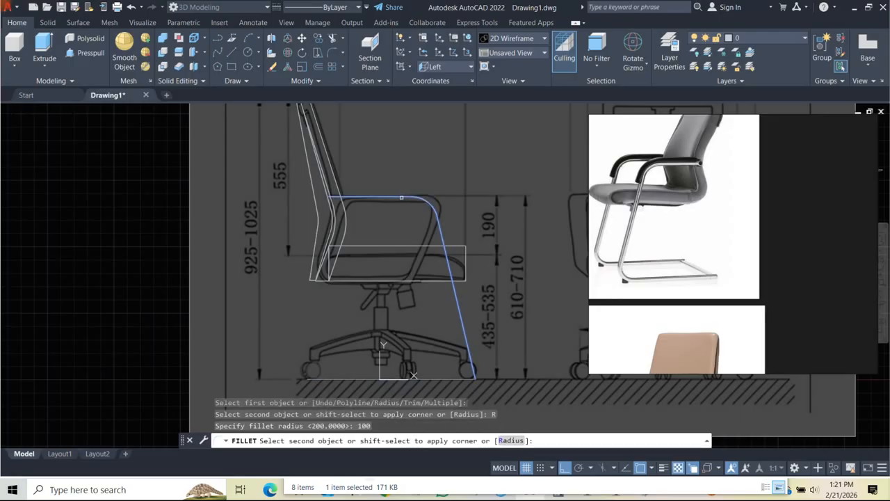
pyautogui.click(402, 198)
# - Fillet the corner between the slanted leg line and the ground line with the 100 radius
pyautogui.moveTo(441, 272); pyautogui.dragTo(448, 206, button='middle')
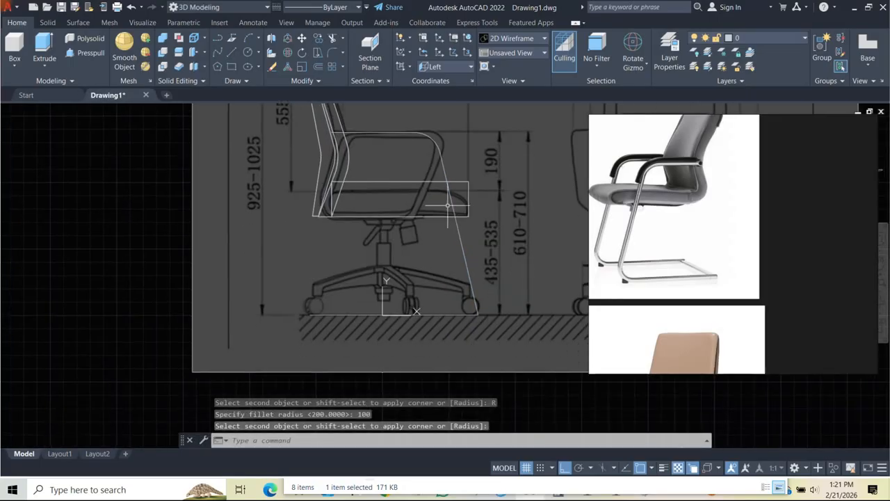
pyautogui.press('space')
pyautogui.click(474, 293)
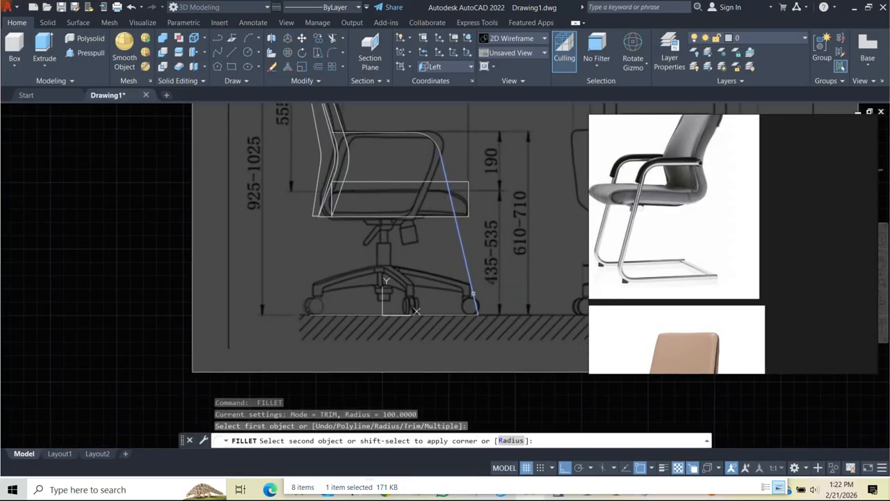
pyautogui.click(439, 315)
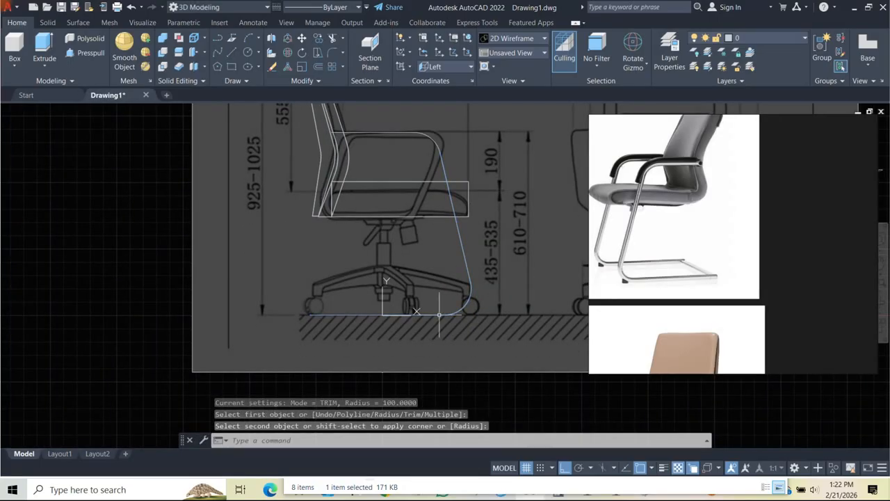
pyautogui.scroll(-3, 486, 297)
pyautogui.scroll(3, 466, 289)
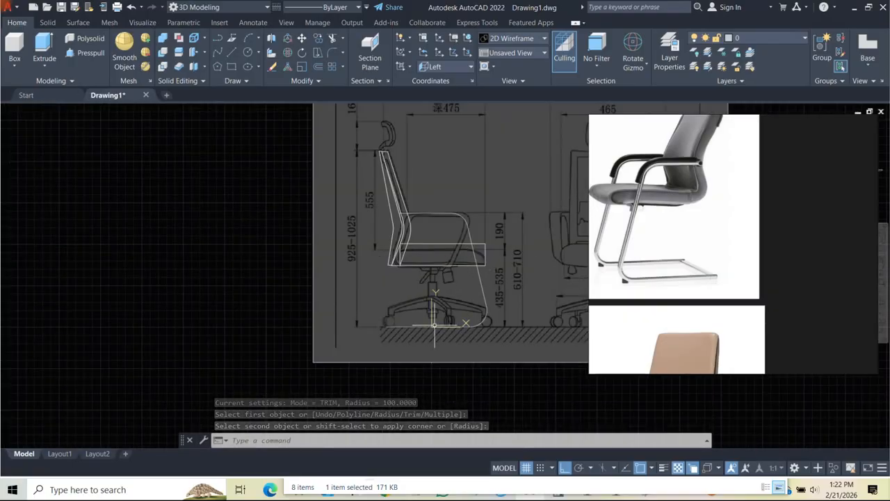
pyautogui.scroll(3, 428, 318)
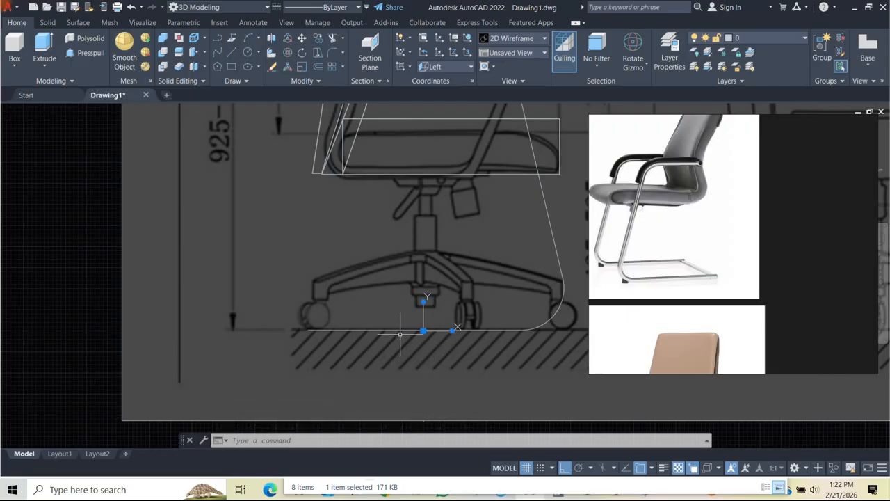
pyautogui.press('Escape')
pyautogui.click(397, 321)
pyautogui.click(396, 336)
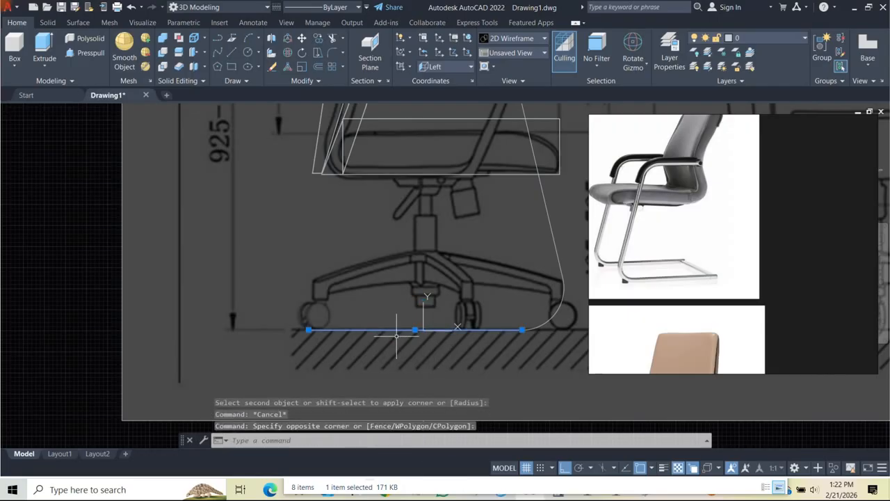
pyautogui.click(415, 329)
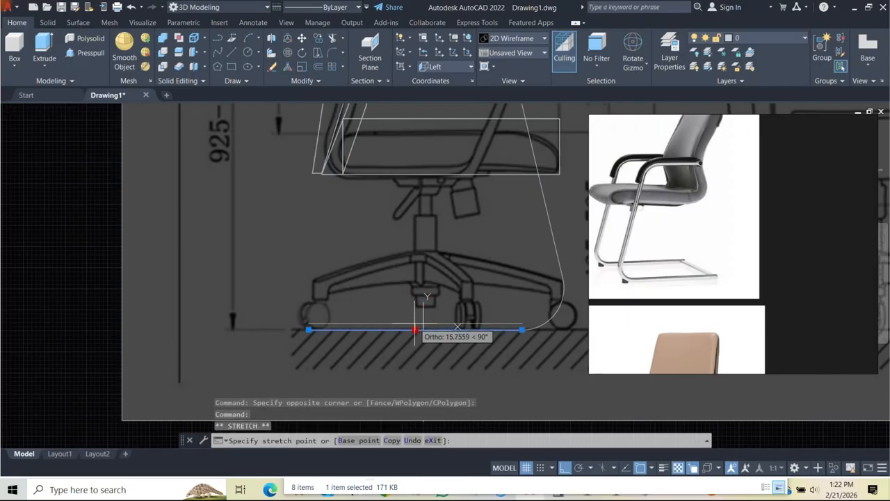
pyautogui.press('Escape')
pyautogui.scroll(-4, 426, 327)
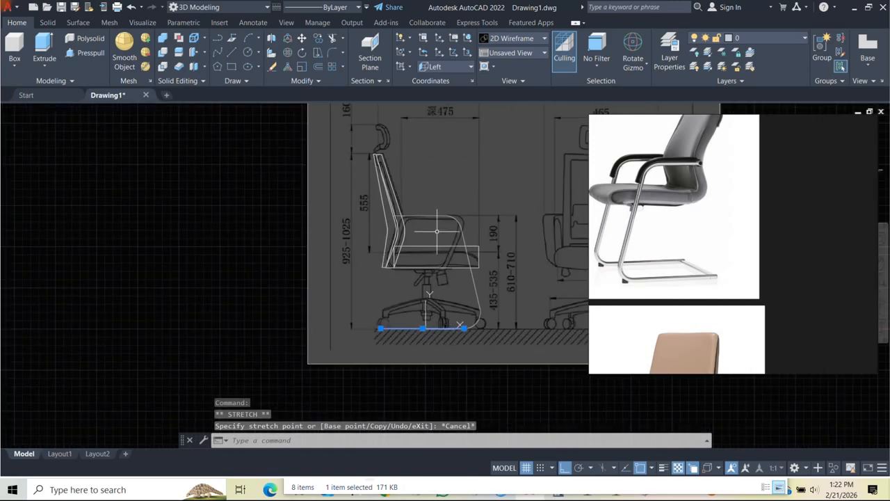
pyautogui.scroll(3, 437, 225)
pyautogui.scroll(-3, 411, 215)
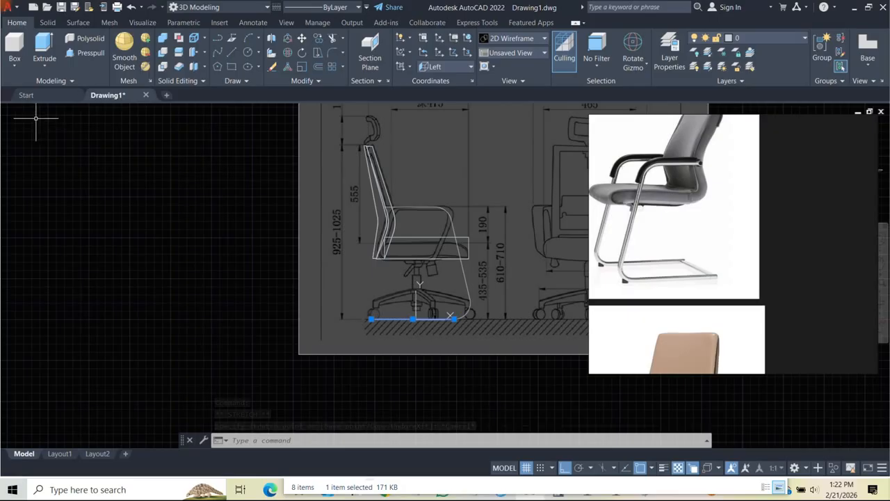
pyautogui.click(413, 207)
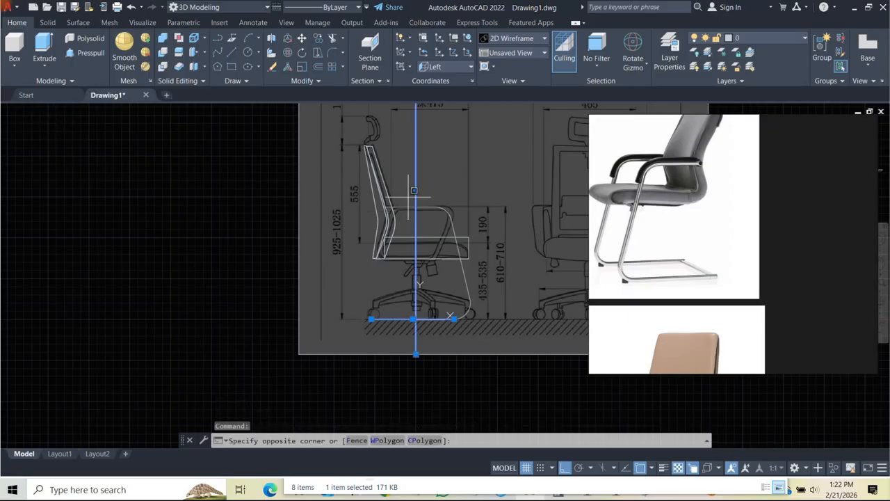
pyautogui.press('Escape')
pyautogui.press('Escape')
# - Join the armrest line, slanted leg, ground line and both fillet arcs into a single polyline
pyautogui.click(464, 218)
pyautogui.click(439, 197)
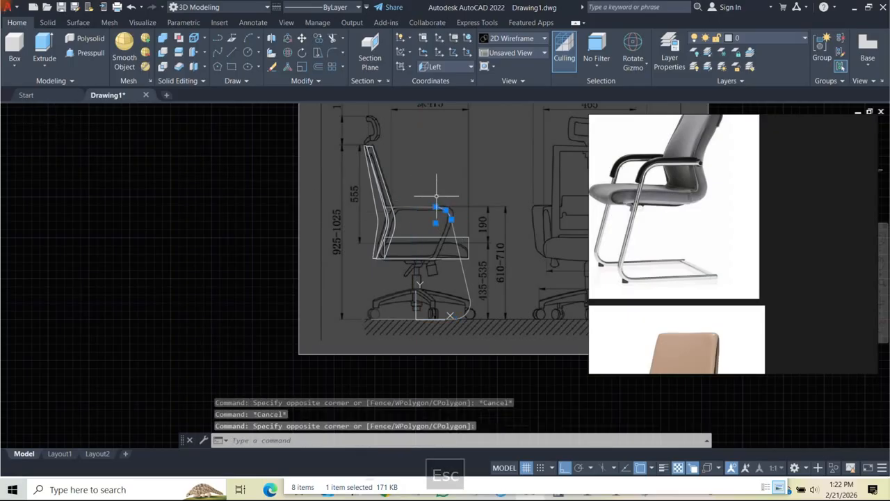
pyautogui.click(434, 210)
pyautogui.click(427, 203)
pyautogui.click(485, 297)
pyautogui.click(460, 276)
pyautogui.click(472, 310)
pyautogui.click(435, 327)
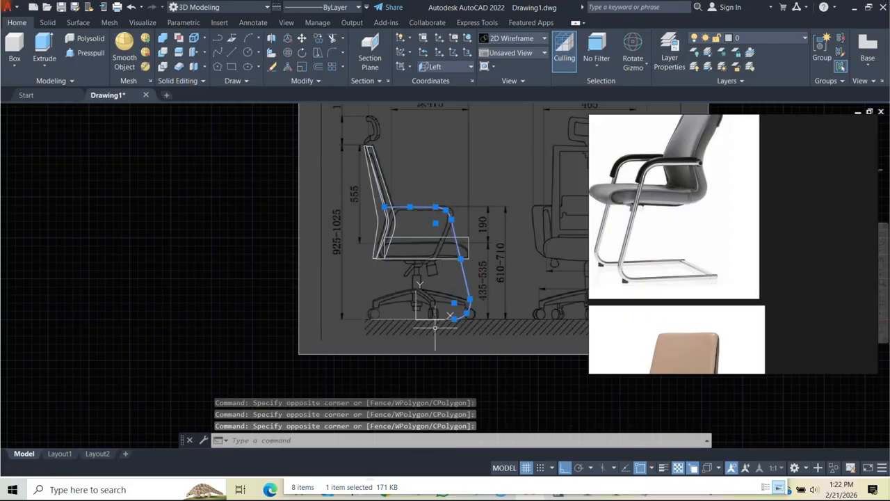
pyautogui.click(381, 324)
pyautogui.click(379, 314)
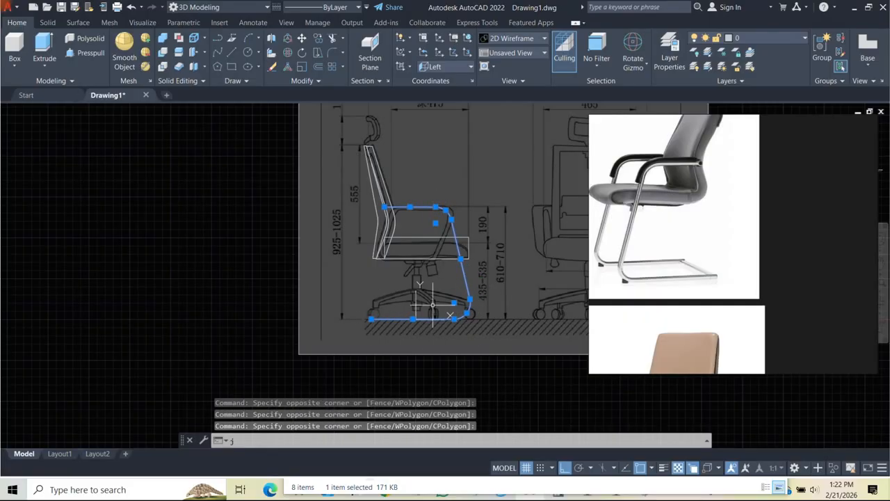
pyautogui.write('j')
pyautogui.press('Return')
pyautogui.click(467, 282)
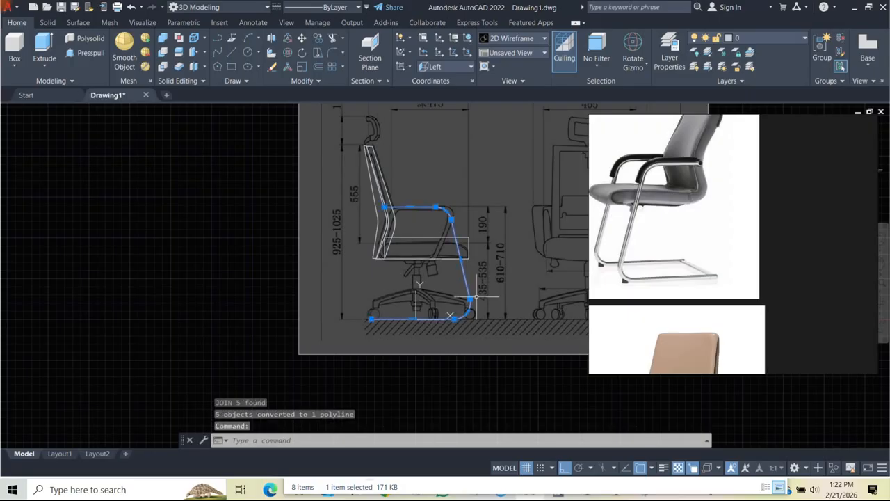
pyautogui.press('Escape')
# - Look at the chair geometry in the Front view, then return to the Left view
pyautogui.click(21, 112)
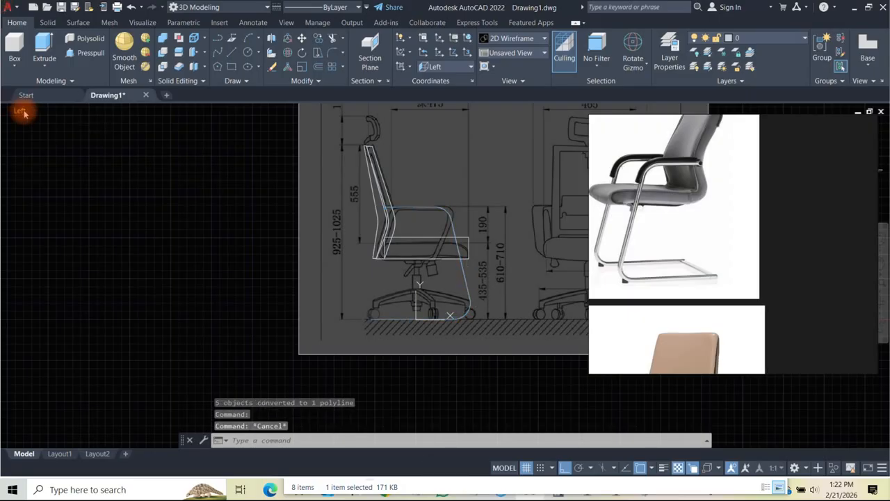
pyautogui.click(41, 180)
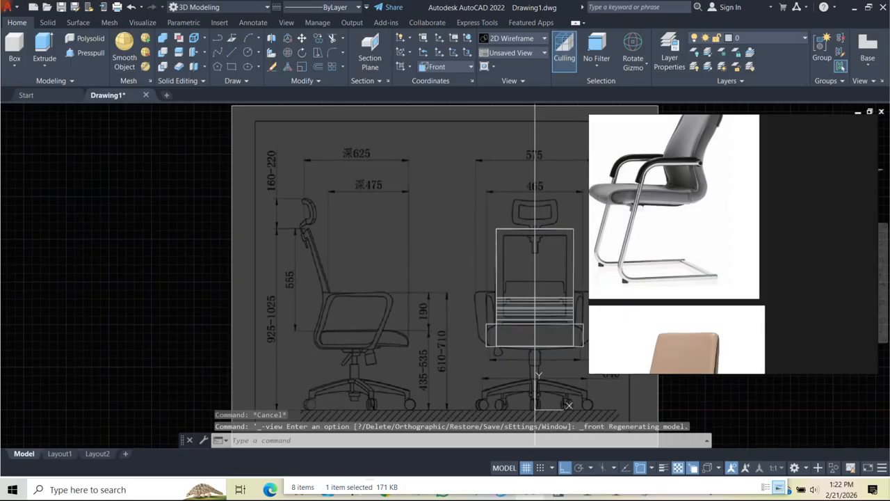
pyautogui.moveTo(535, 346); pyautogui.dragTo(452, 262, button='middle')
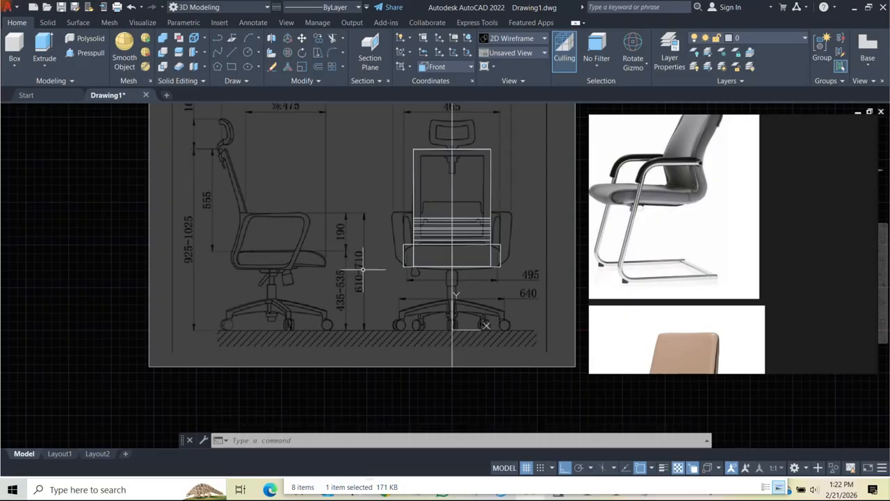
pyautogui.click(19, 113)
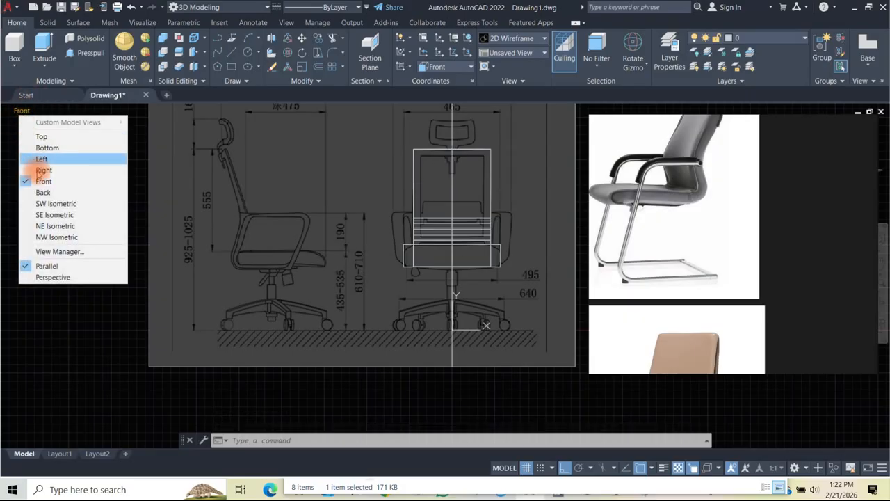
pyautogui.click(34, 158)
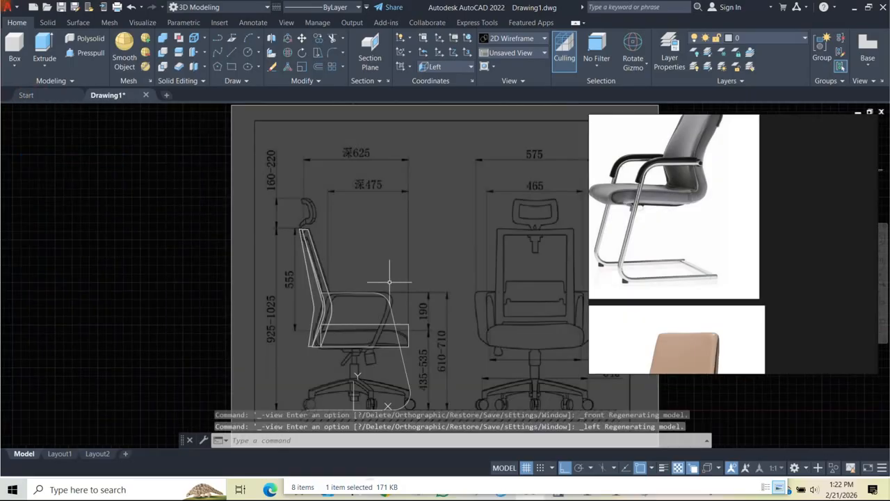
# - Select the joined leg frame polyline in the Left view and switch to the Front view
pyautogui.click(404, 375)
pyautogui.click(19, 111)
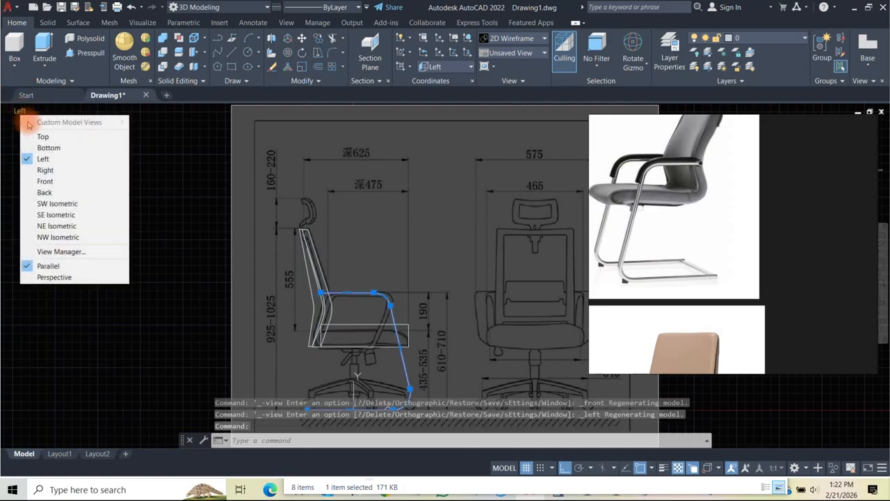
pyautogui.click(44, 181)
pyautogui.moveTo(409, 257)
pyautogui.mouseDown(button='middle')
pyautogui.moveTo(340, 260)
pyautogui.moveTo(418, 264)
pyautogui.mouseUp(button='middle')
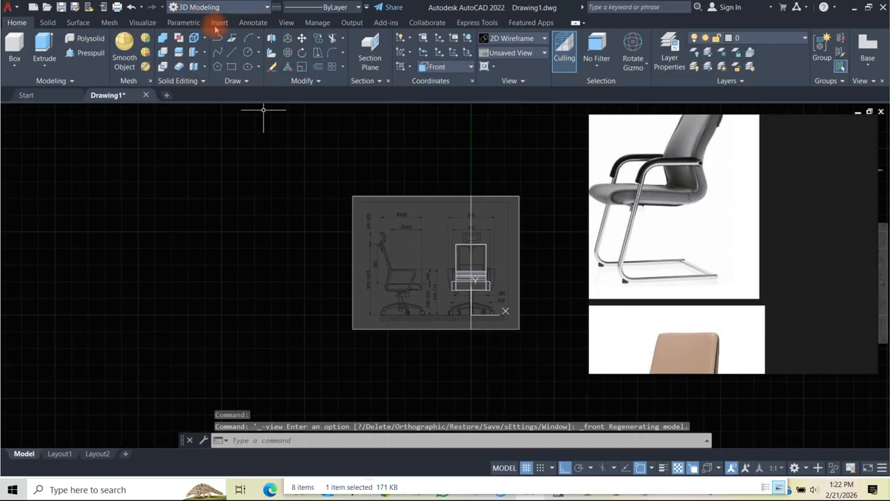
# - Split the model space into two vertical viewports, one showing the Front view and the other the Left view
pyautogui.click(143, 23)
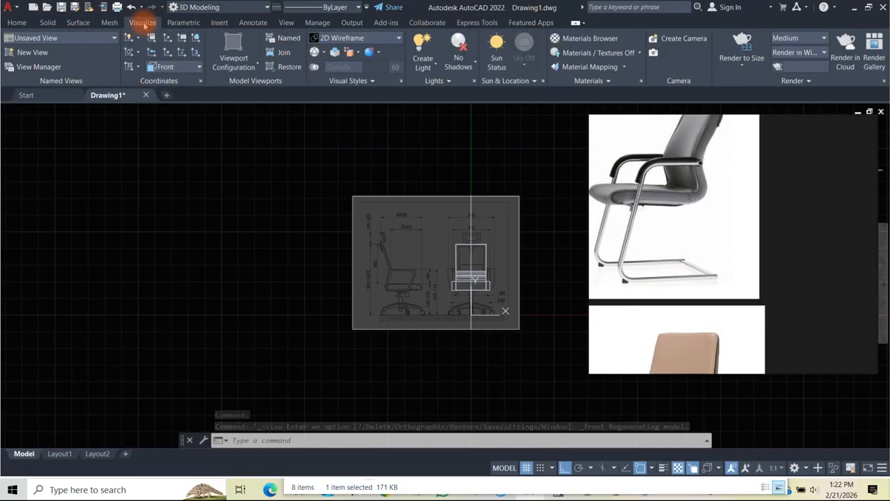
pyautogui.click(234, 61)
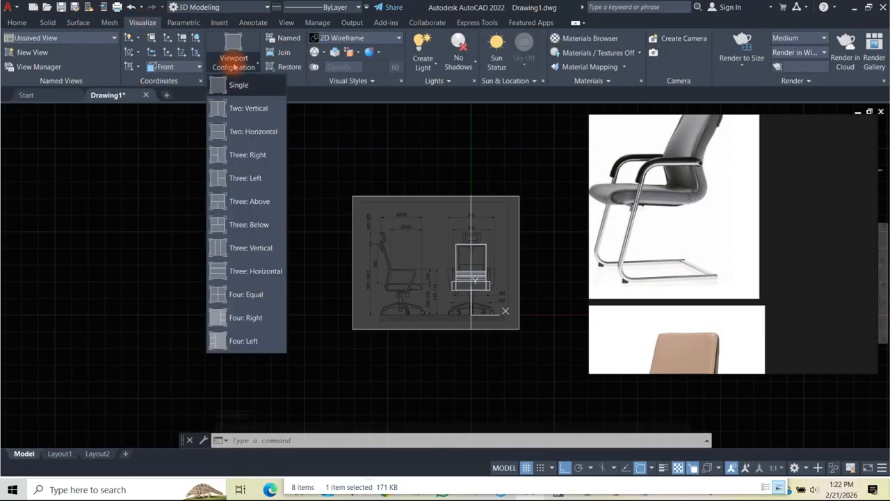
pyautogui.click(243, 110)
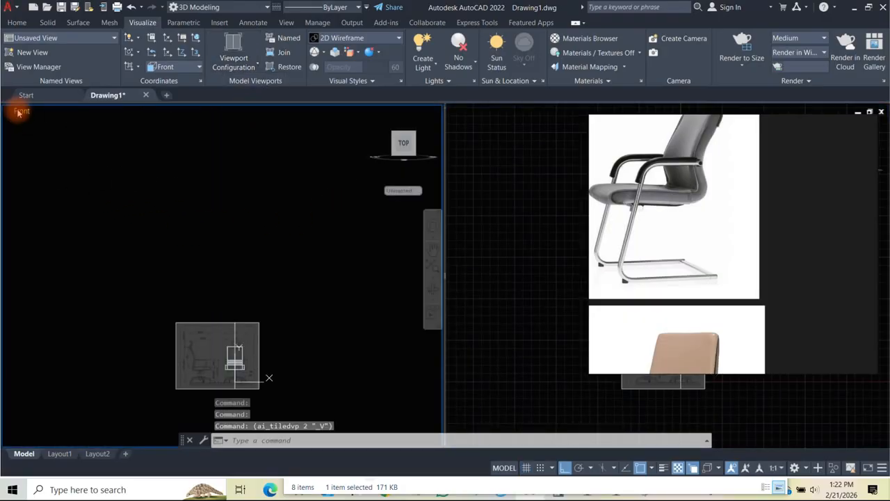
pyautogui.click(21, 112)
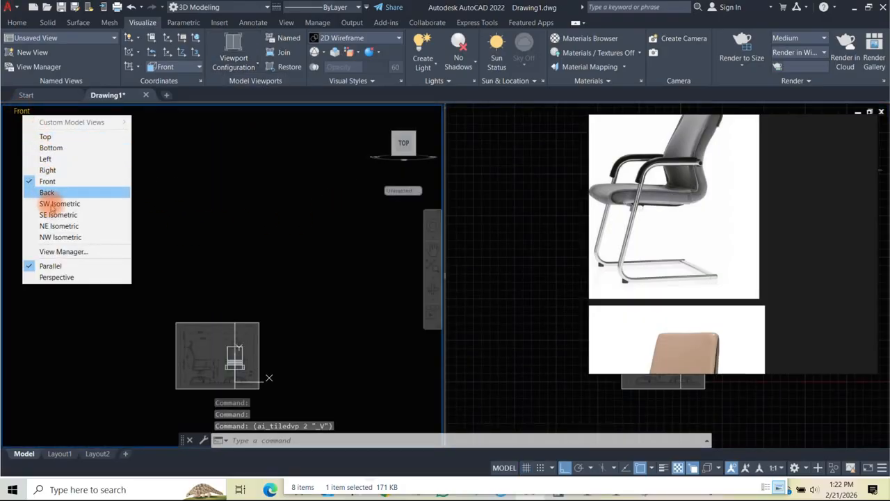
pyautogui.click(48, 182)
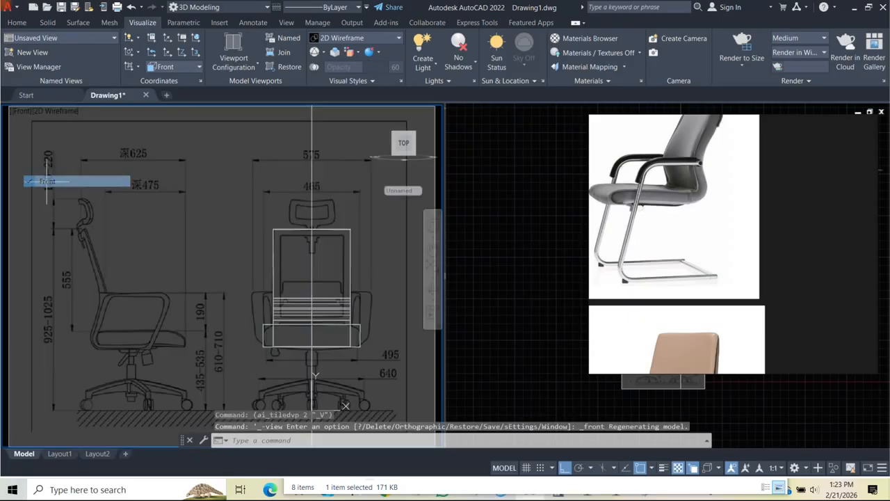
pyautogui.click(467, 125)
pyautogui.click(467, 111)
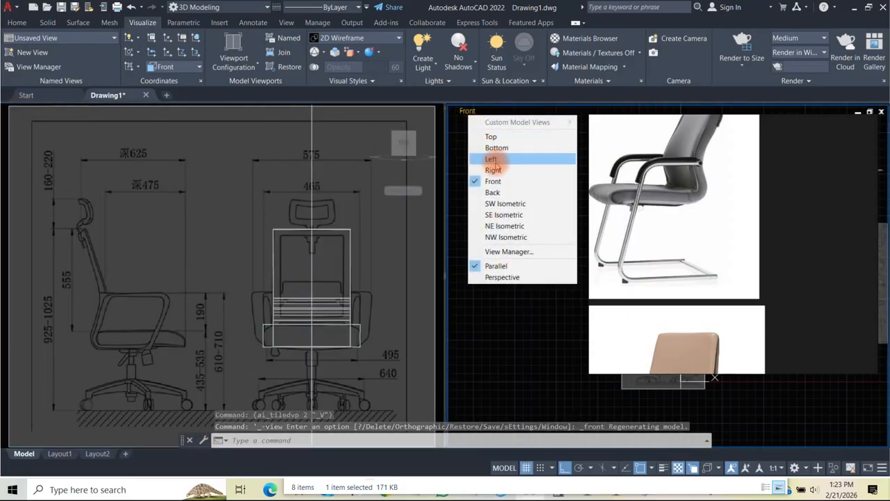
pyautogui.click(500, 158)
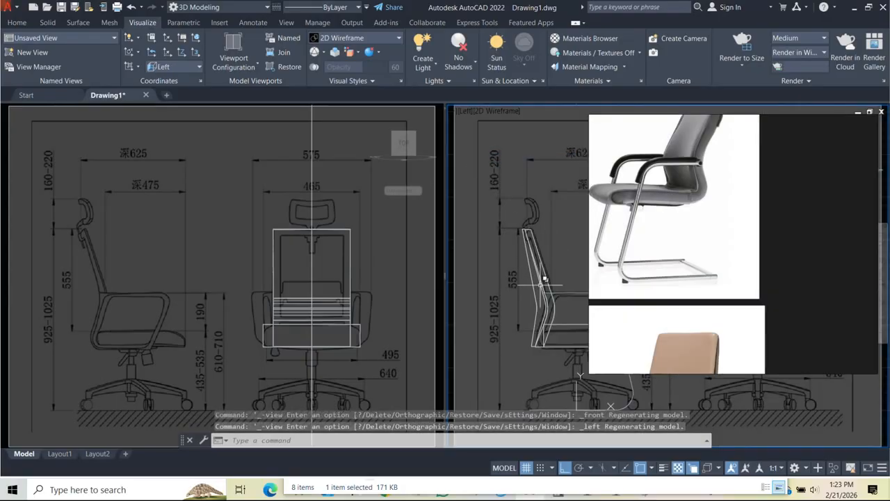
# - Move the leg frame polyline horizontally in the Front view from the chair's centreline to near one side edge of the seat
pyautogui.click(557, 300)
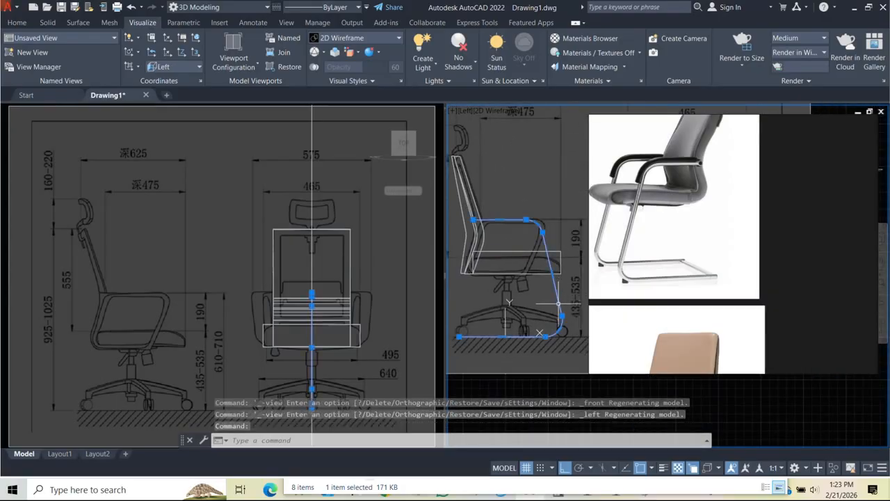
pyautogui.moveTo(320, 324)
pyautogui.mouseDown(button='middle')
pyautogui.moveTo(347, 259)
pyautogui.moveTo(319, 212)
pyautogui.mouseUp(button='middle')
pyautogui.click(407, 267)
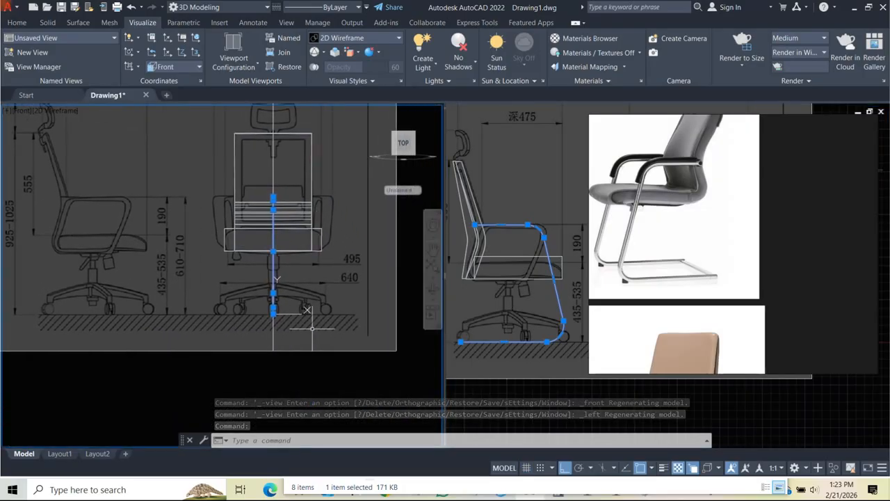
pyautogui.write('m')
pyautogui.press('space')
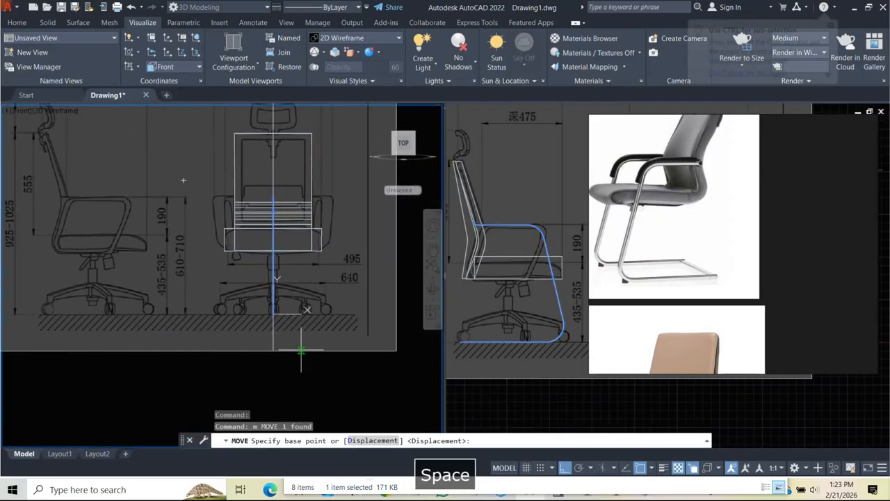
pyautogui.click(300, 370)
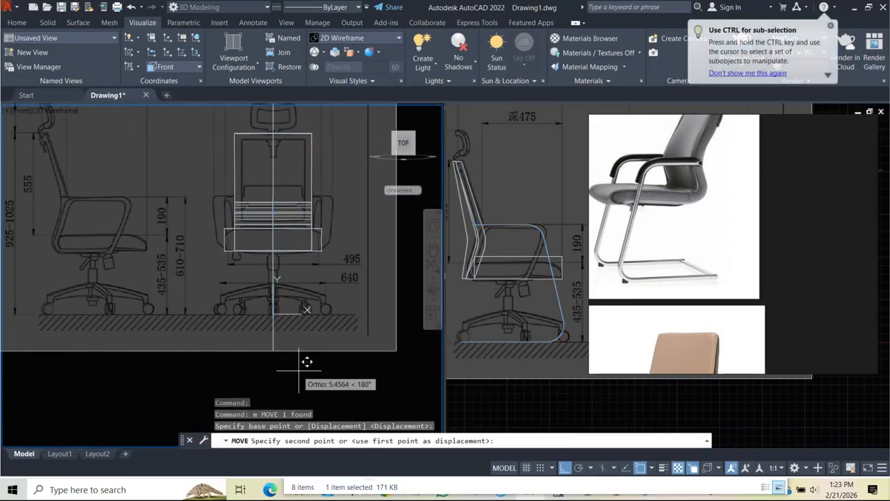
pyautogui.click(265, 362)
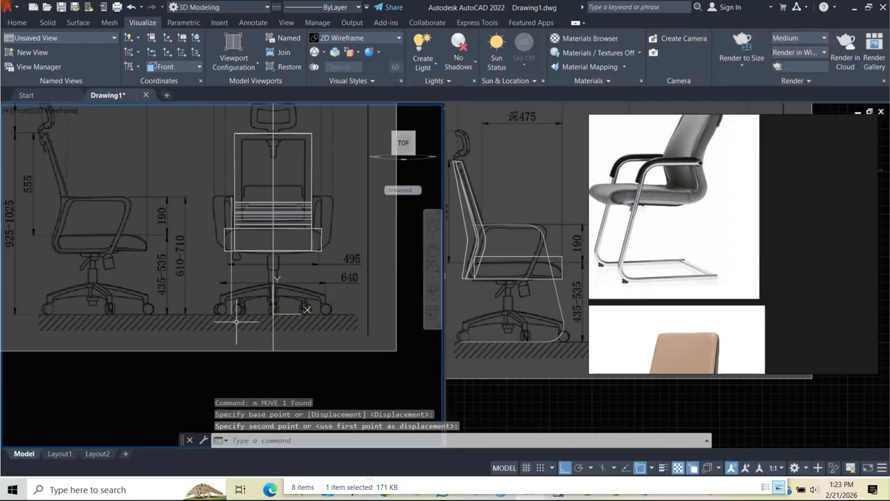
# - Mirror the leg frame polyline about the chair's vertical centreline in the Front view, keeping the source object
pyautogui.click(231, 293)
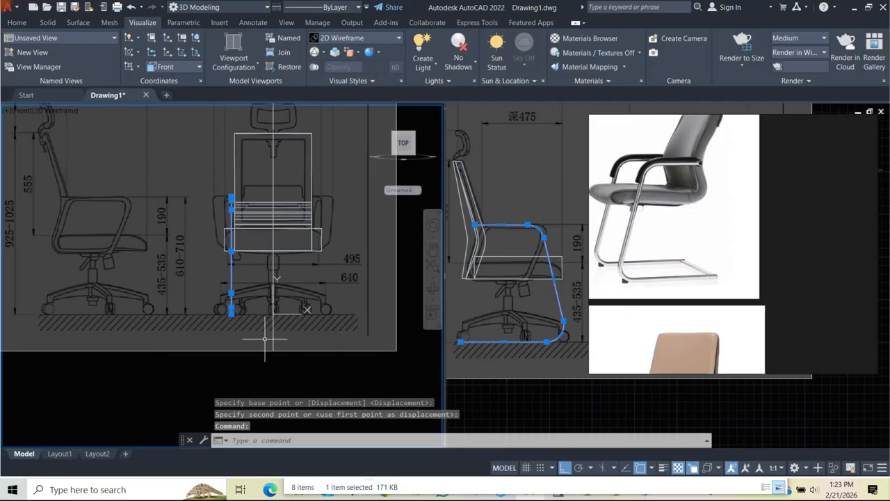
pyautogui.write('mi')
pyautogui.press('Return')
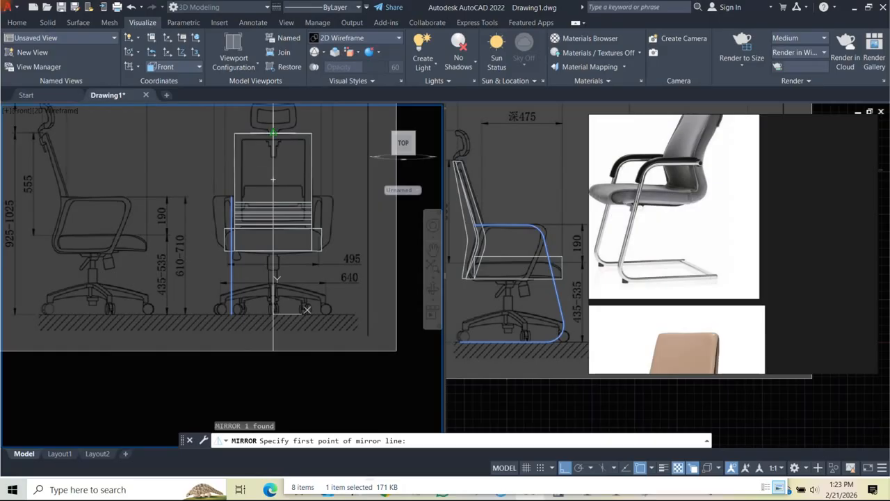
pyautogui.click(272, 133)
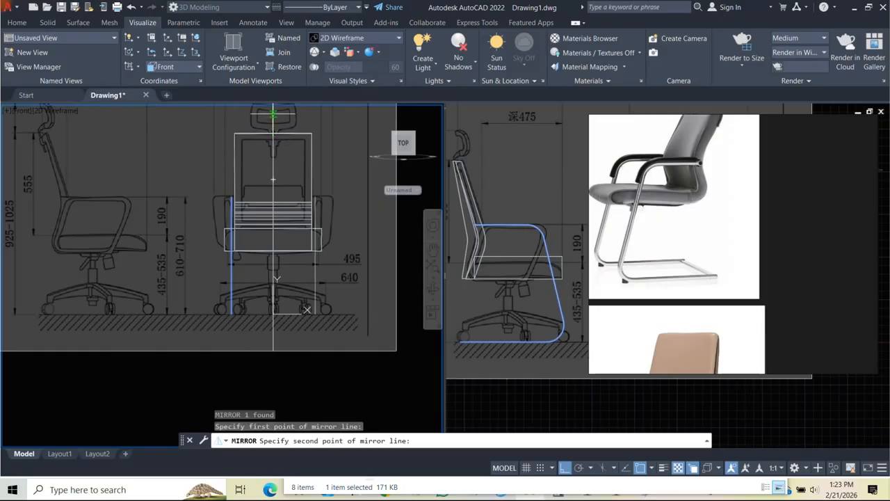
pyautogui.click(273, 112)
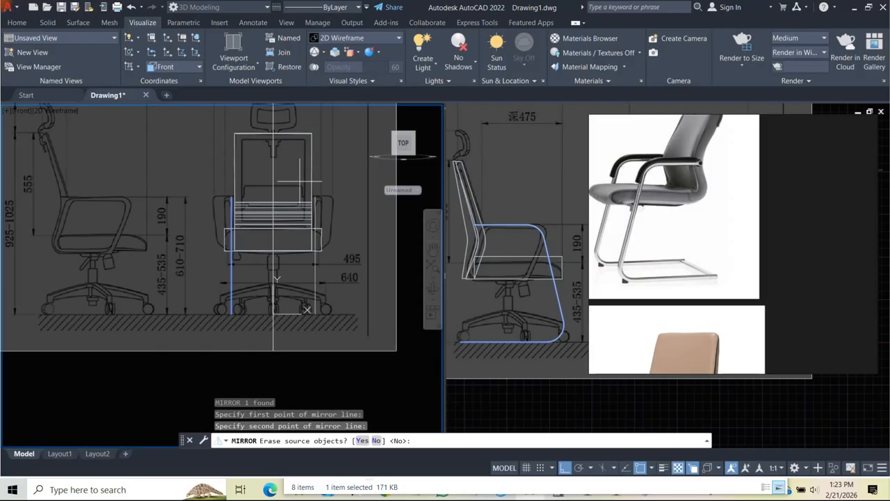
pyautogui.press('Return')
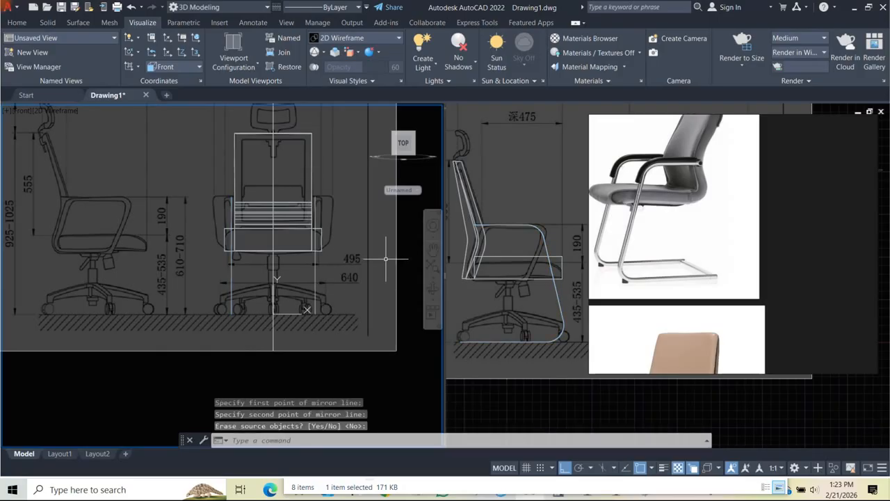
# - Draw a line connecting the open rear ground ends of the two leg frames in an orbited 3D view
pyautogui.scroll(-4, 256, 288)
pyautogui.moveTo(712, 194); pyautogui.dragTo(829, 224)
pyautogui.keyDown('shift'); pyautogui.moveTo(306, 258); pyautogui.dragTo(229, 345, button='middle'); pyautogui.keyUp('shift')
pyautogui.scroll(5, 245, 318)
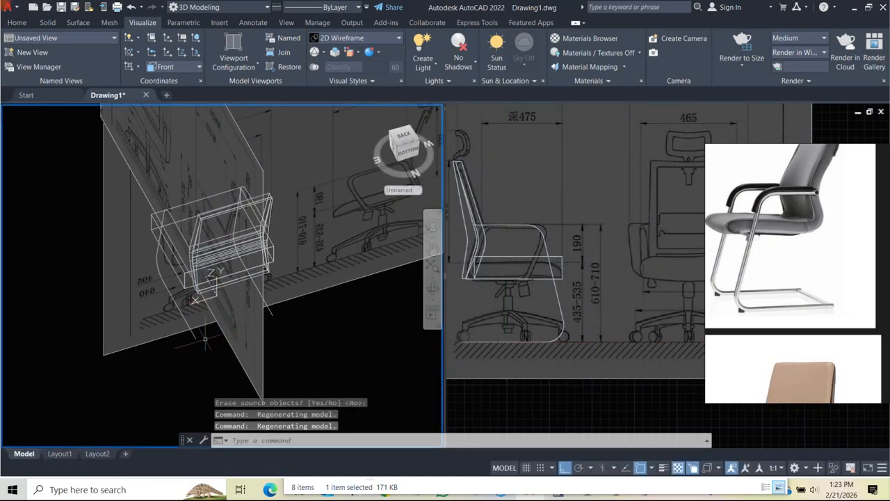
pyautogui.write('l')
pyautogui.press('Return')
pyautogui.click(197, 338)
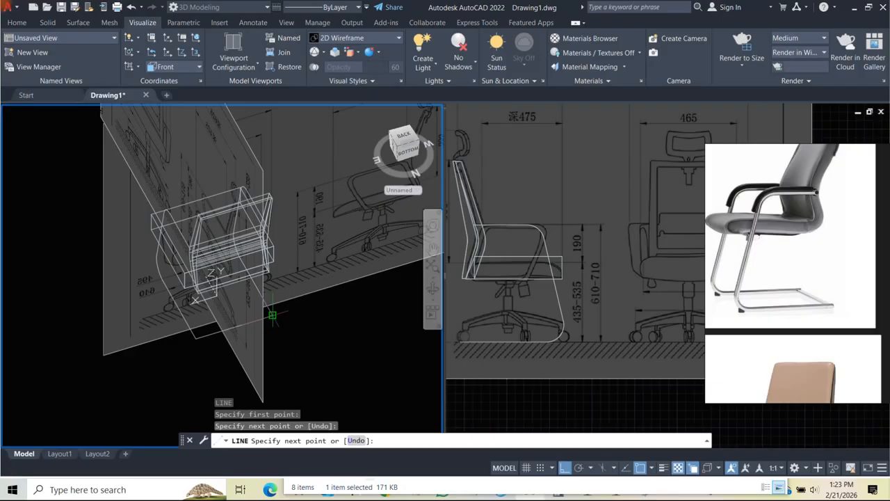
pyautogui.press('space')
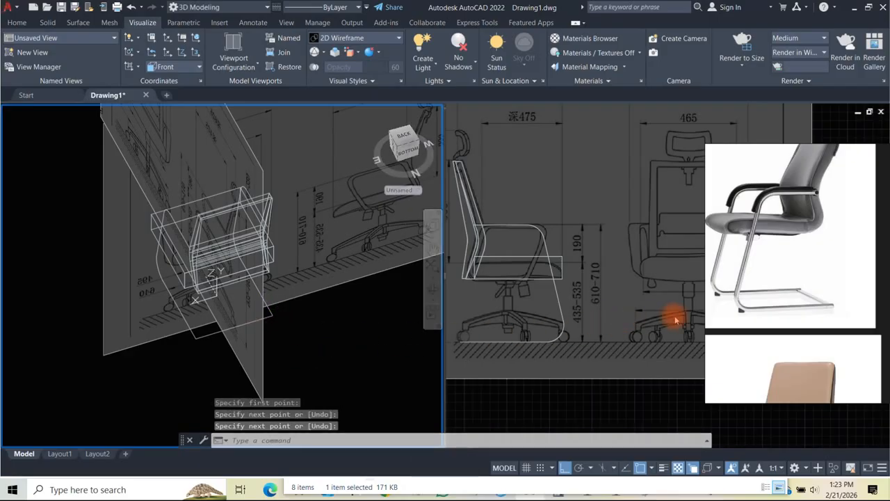
# - Try to join both leg frame polylines and the connecting rear ground line into one continuous path, and inspect its corner
pyautogui.moveTo(237, 251); pyautogui.dragTo(201, 303, button='middle')
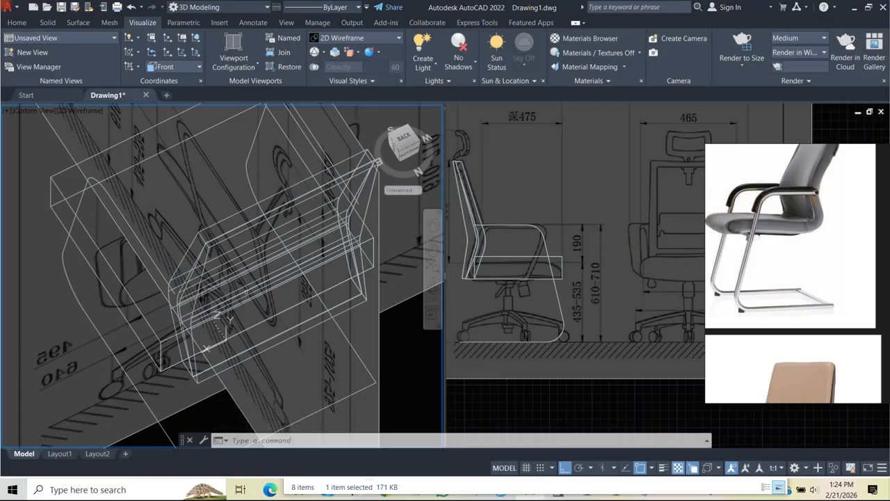
pyautogui.keyDown('shift'); pyautogui.moveTo(174, 278); pyautogui.dragTo(196, 361, button='middle'); pyautogui.keyUp('shift')
pyautogui.click(196, 361)
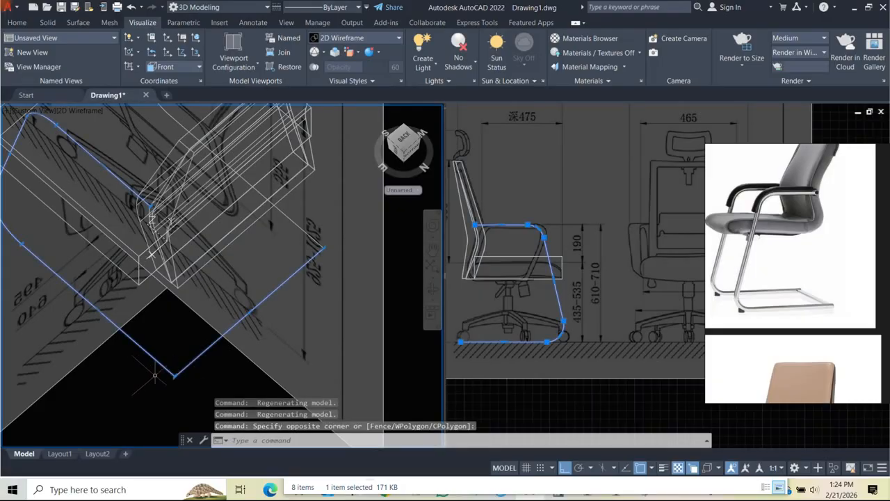
pyautogui.click(319, 237)
pyautogui.moveTo(307, 295)
pyautogui.keyDown('shift'); pyautogui.mouseDown(button='middle')
pyautogui.moveTo(318, 288)
pyautogui.moveTo(319, 299)
pyautogui.mouseUp(button='middle'); pyautogui.keyUp('shift')
pyautogui.write('j')
pyautogui.press('Return')
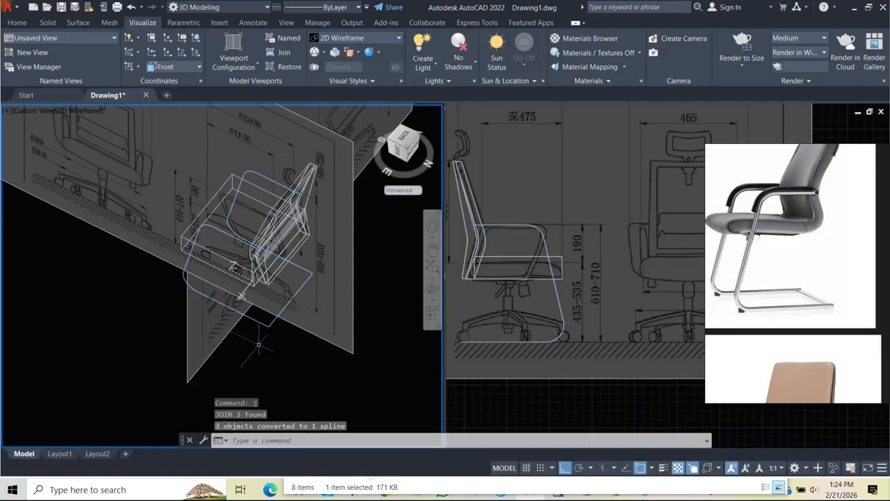
pyautogui.click(274, 320)
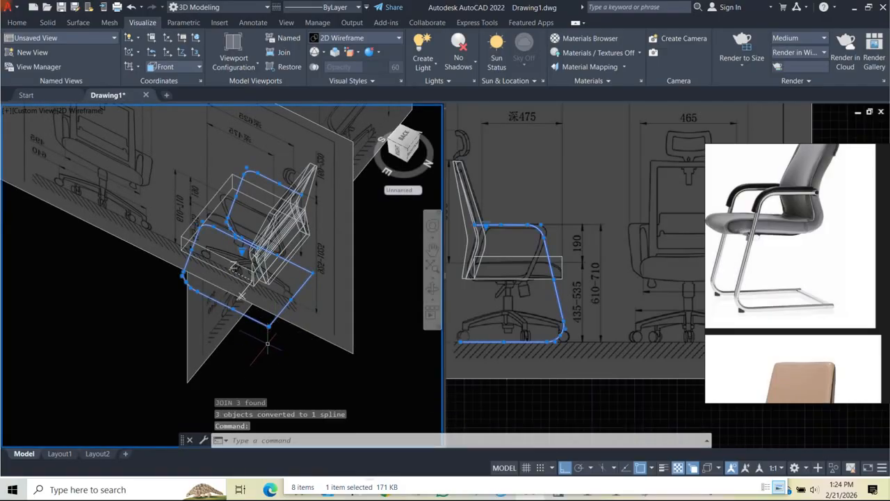
pyautogui.press('Escape')
pyautogui.scroll(4, 264, 340)
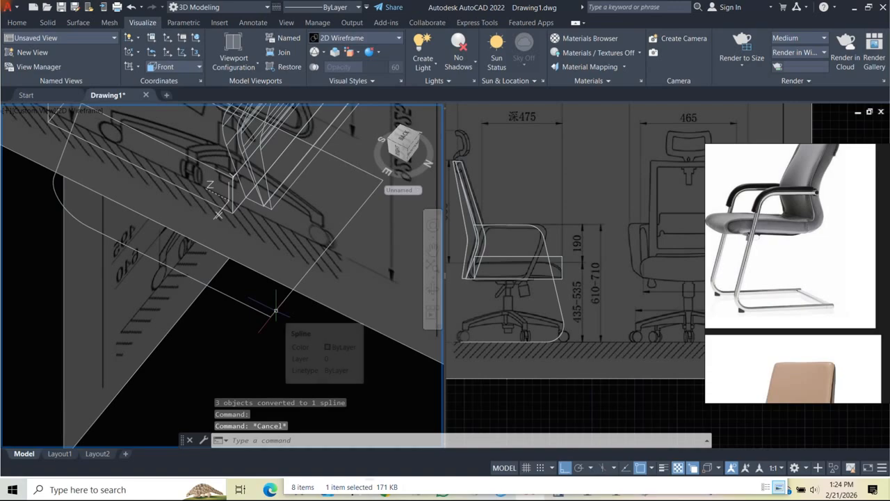
pyautogui.moveTo(275, 310)
pyautogui.keyDown('shift'); pyautogui.mouseDown(button='middle')
pyautogui.moveTo(294, 324)
pyautogui.moveTo(298, 312)
pyautogui.moveTo(263, 325)
pyautogui.moveTo(308, 338)
pyautogui.moveTo(274, 311)
pyautogui.mouseUp(button='middle'); pyautogui.keyUp('shift')
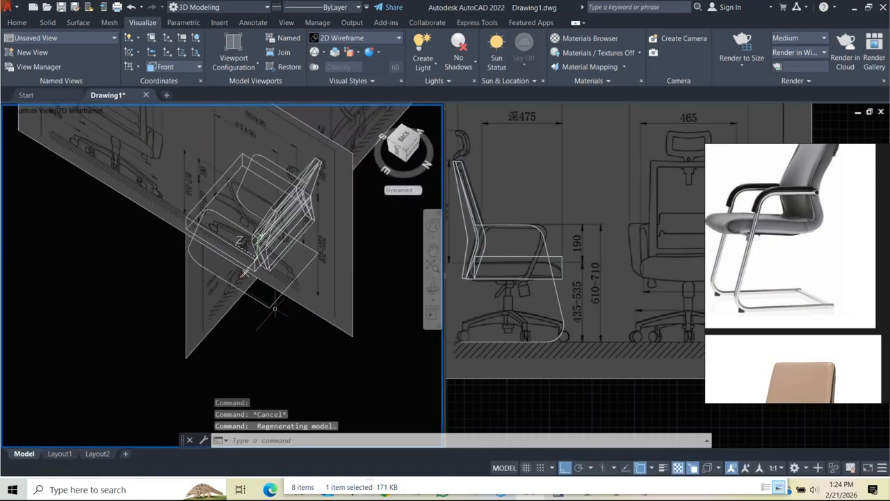
# - Undo the join of the two leg frames and the connecting ground line
pyautogui.hotkey('ctrl', 'z')
pyautogui.hotkey('ctrl', 'z')
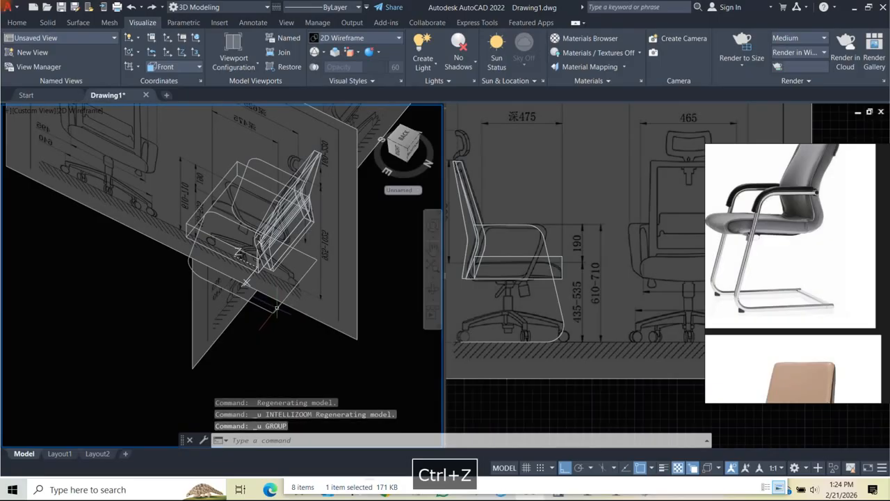
pyautogui.hotkey('ctrl', 'z')
pyautogui.hotkey('ctrl', 'z')
pyautogui.hotkey('ctrl', 'z')
pyautogui.hotkey('ctrl', 'z')
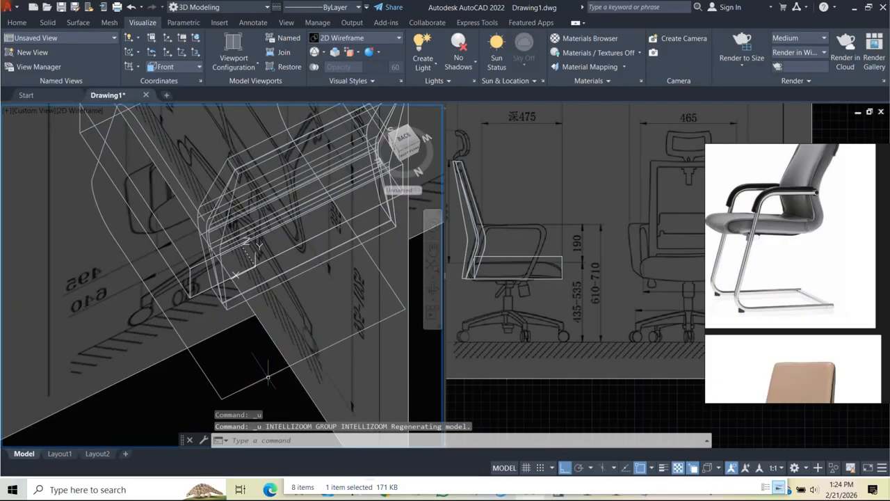
# - Delete the straight line connecting the rear ground ends of the two leg frames
pyautogui.click(268, 377)
pyautogui.scroll(-4, 233, 320)
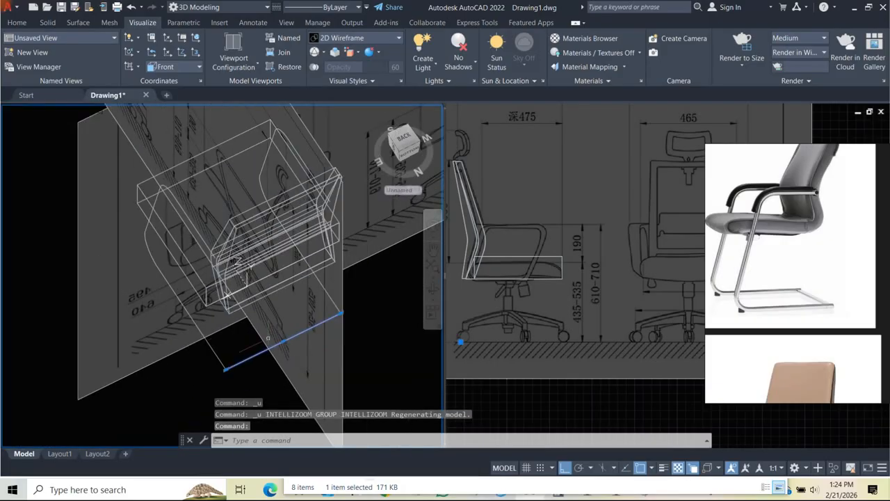
pyautogui.scroll(2, 261, 324)
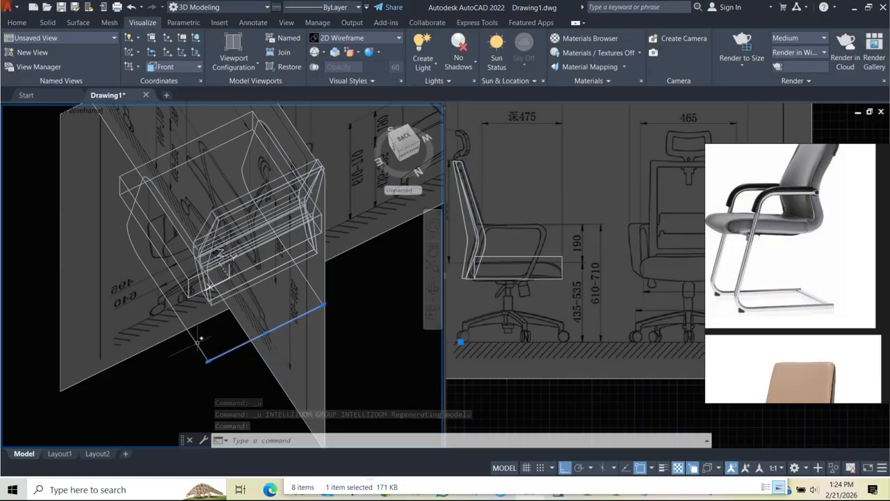
pyautogui.press('Escape')
pyautogui.press('Escape')
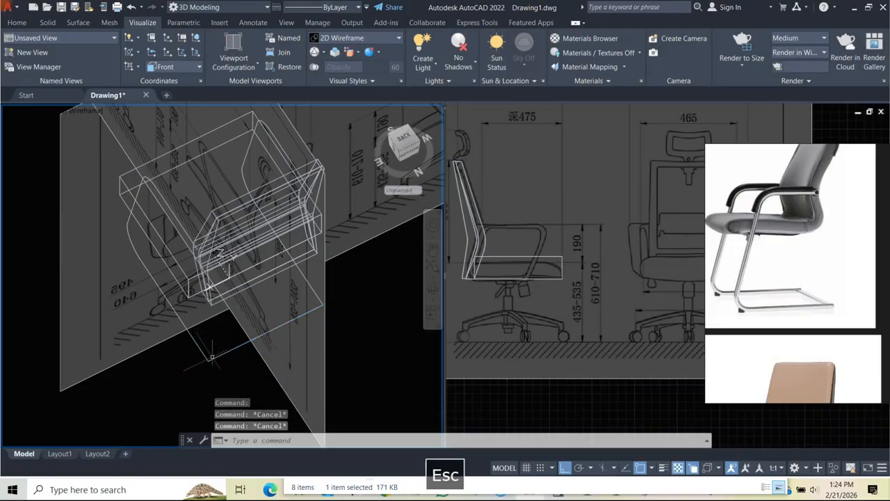
pyautogui.click(226, 353)
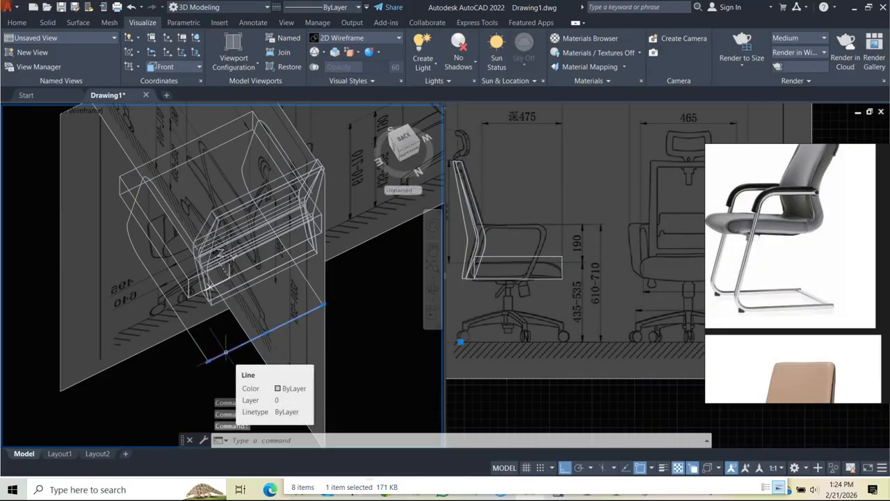
pyautogui.press('Delete')
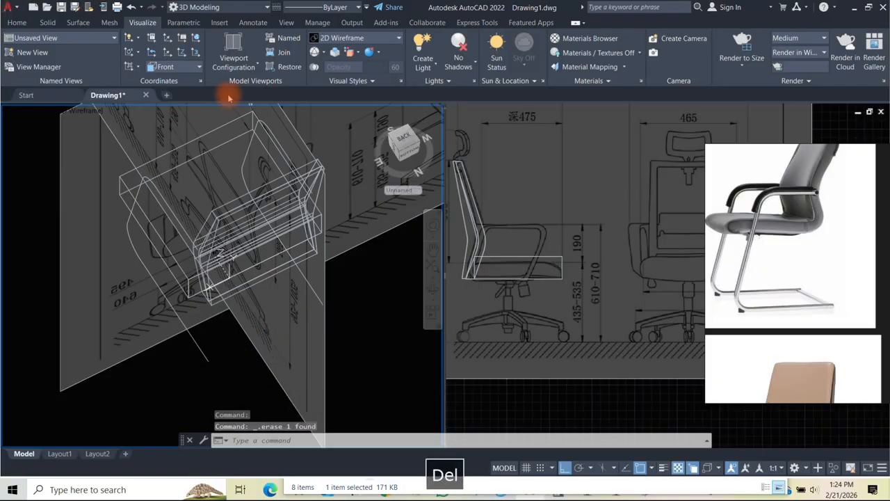
# - Draw a polyline connecting the open rear ground ends of the two leg frames
pyautogui.write('pl')
pyautogui.press('Return')
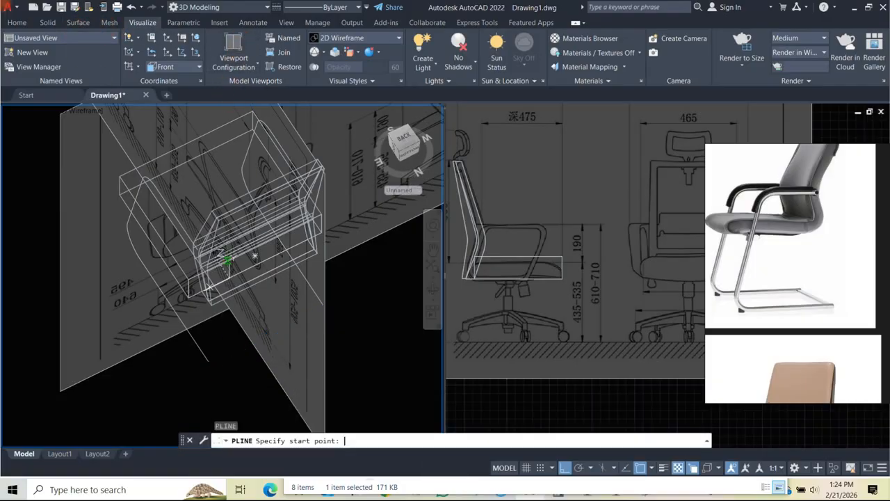
pyautogui.click(208, 360)
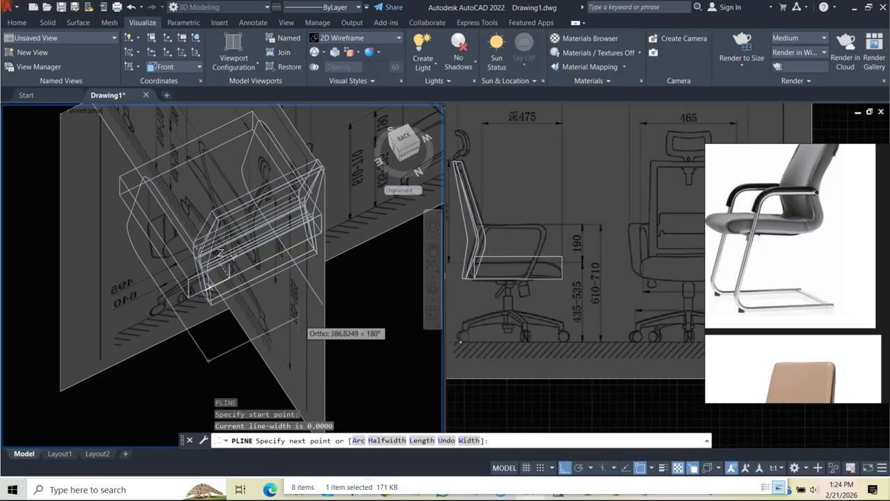
pyautogui.click(323, 305)
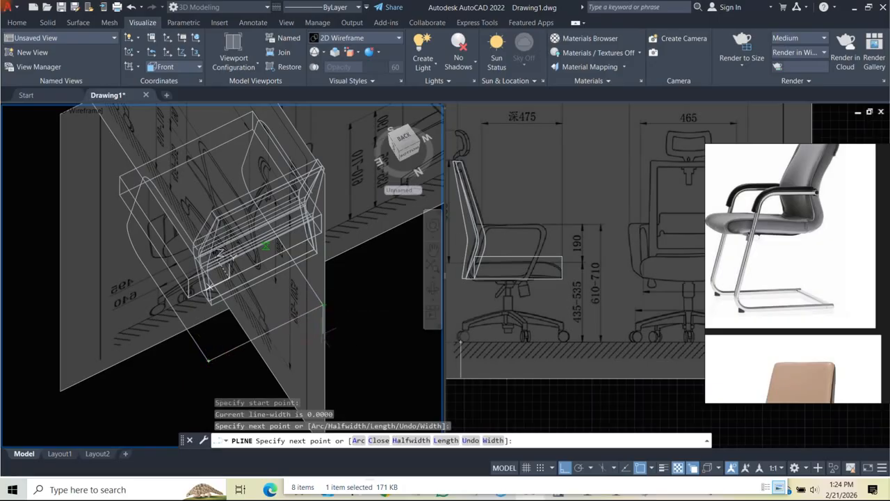
pyautogui.press('Escape')
# - Join the two leg frames and the connecting rear ground polyline
pyautogui.keyDown('shift'); pyautogui.moveTo(324, 334); pyautogui.dragTo(243, 358, button='middle'); pyautogui.keyUp('shift')
pyautogui.click(223, 357)
pyautogui.keyDown('shift'); pyautogui.moveTo(324, 336); pyautogui.dragTo(308, 352, button='middle'); pyautogui.keyUp('shift')
pyautogui.click(298, 344)
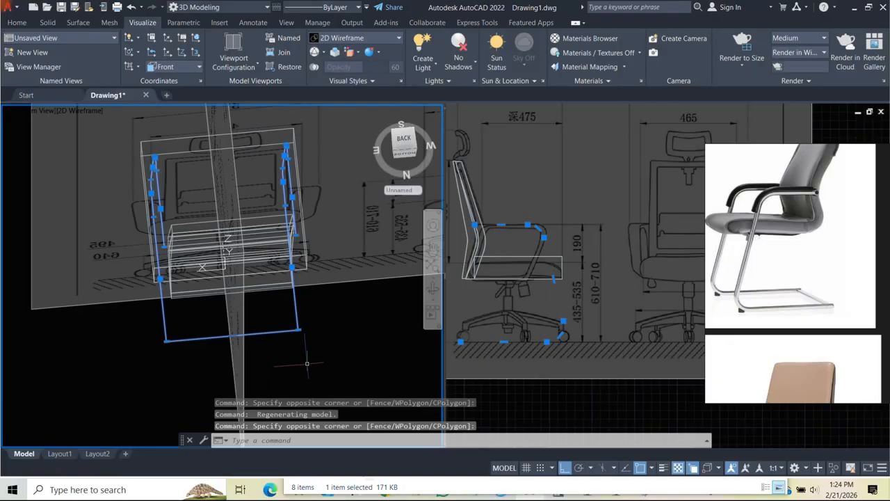
pyautogui.write('j')
pyautogui.press('space')
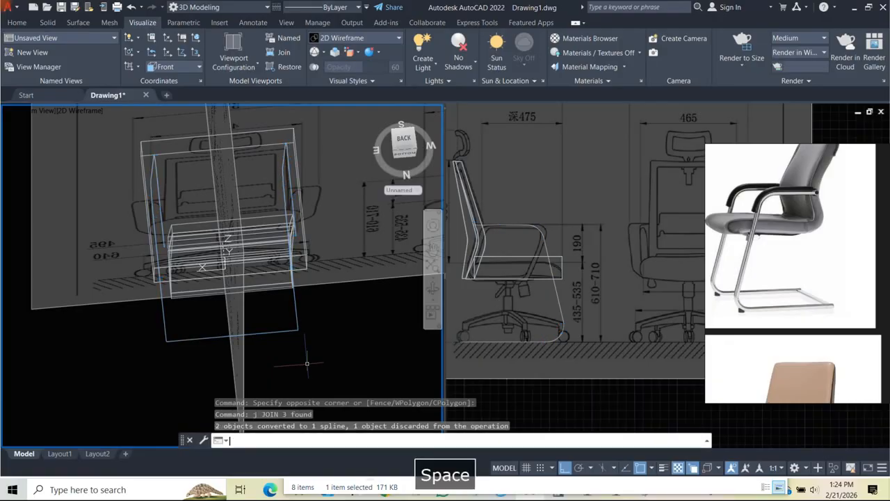
# - Try to join the remaining separate leg frame to the spline path, and check which pieces are connected
pyautogui.click(297, 322)
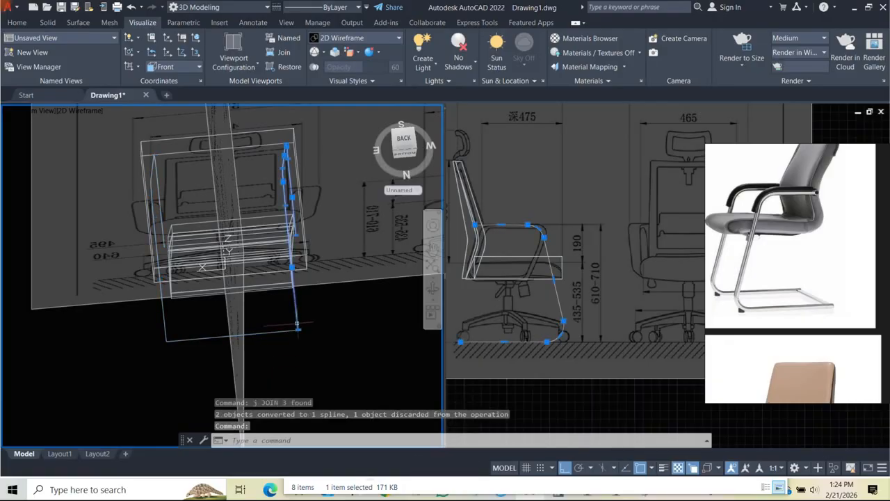
pyautogui.click(171, 336)
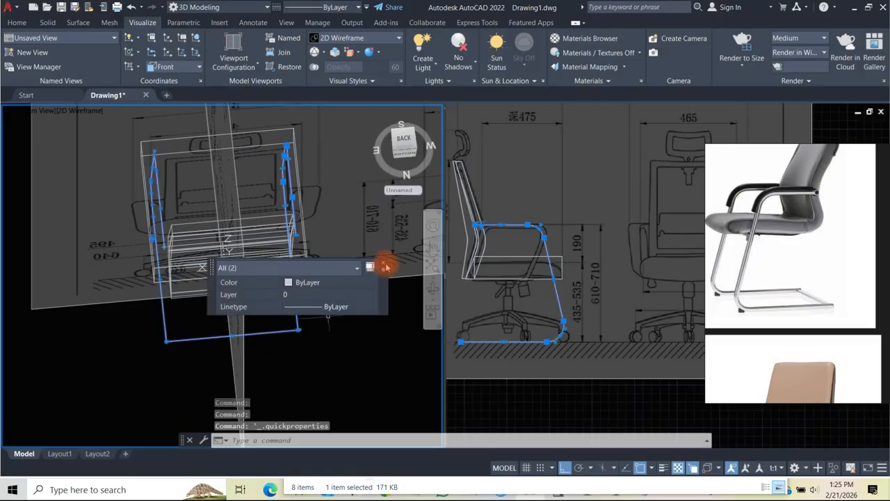
pyautogui.click(385, 267)
pyautogui.write('j')
pyautogui.press('Return')
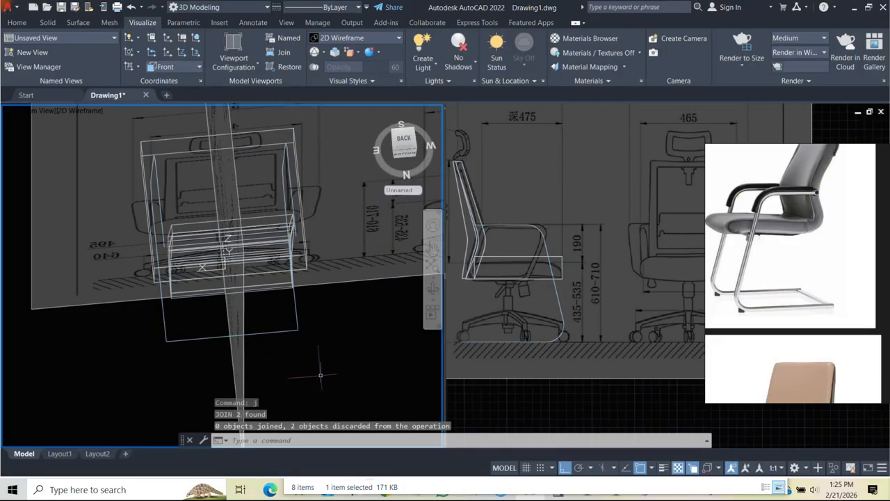
pyautogui.click(297, 322)
pyautogui.click(297, 346)
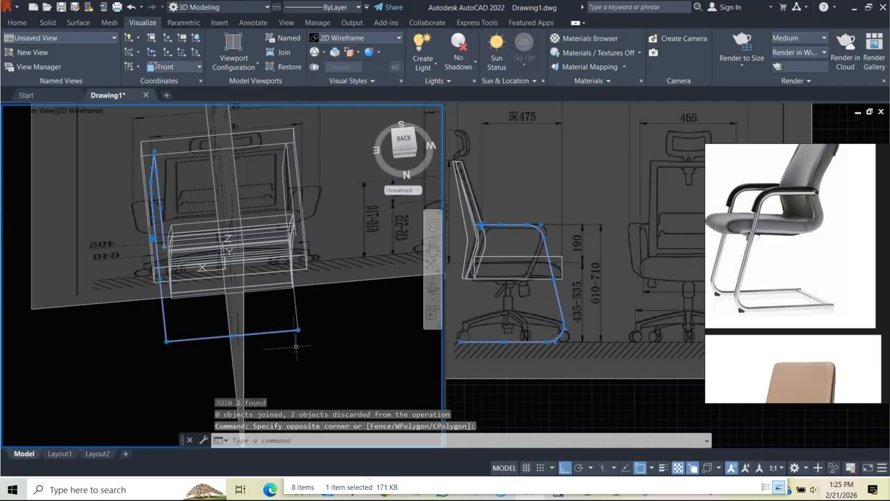
pyautogui.press('Escape')
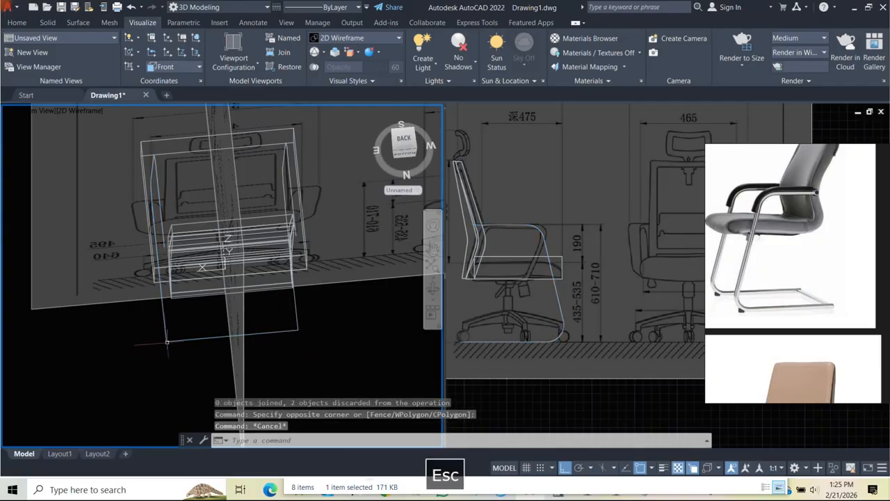
# - Stretch the spline path's open ground end exactly onto the rear ground end of the separate leg frame
pyautogui.click(167, 341)
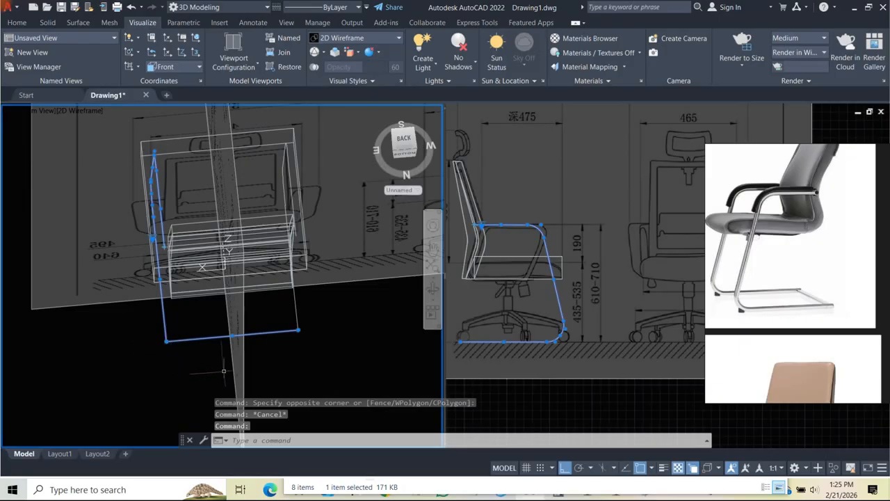
pyautogui.keyDown('shift'); pyautogui.moveTo(303, 342); pyautogui.dragTo(232, 321, button='middle'); pyautogui.keyUp('shift')
pyautogui.scroll(7, 224, 358)
pyautogui.scroll(2, 236, 347)
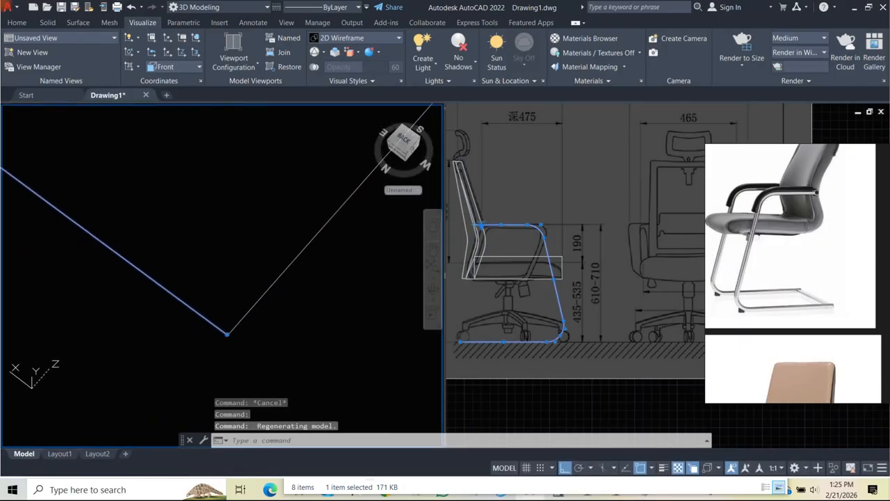
pyautogui.click(230, 334)
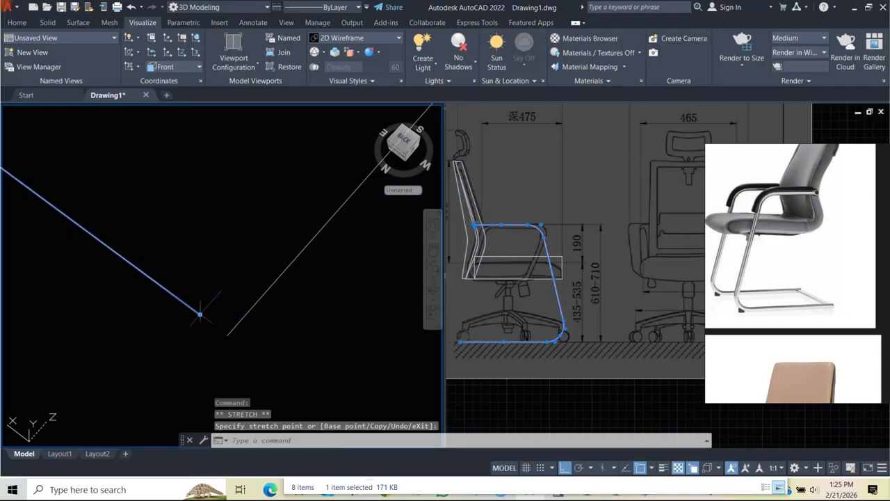
pyautogui.click(228, 334)
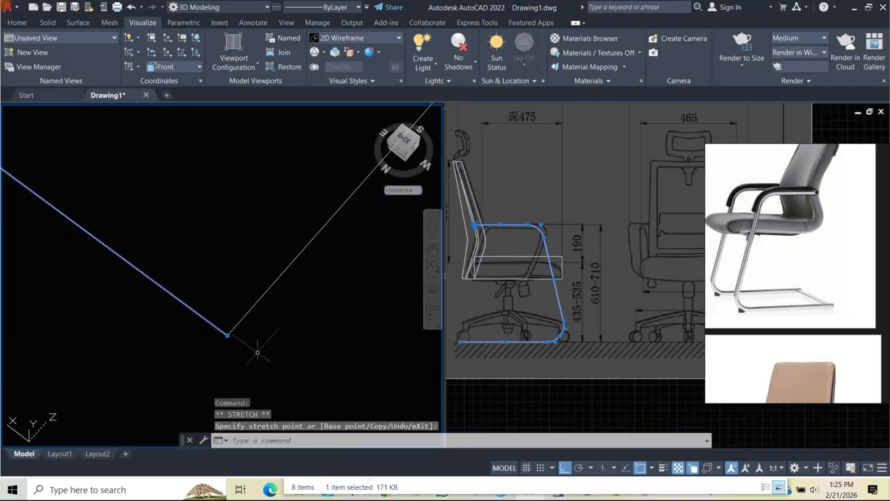
# - Join the spline path and the remaining leg frame into one continuous spline
pyautogui.click(264, 352)
pyautogui.click(228, 295)
pyautogui.write('j')
pyautogui.press('Return')
pyautogui.click(241, 320)
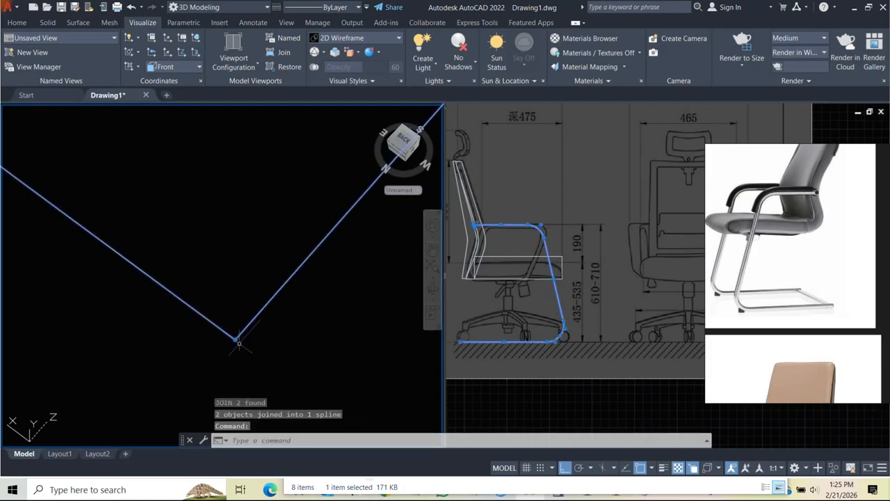
# - Set the fillet radius to 20 and try to fillet the rear ground corner of the joined leg path
pyautogui.scroll(-3, 242, 323)
pyautogui.keyDown('shift'); pyautogui.moveTo(244, 327); pyautogui.dragTo(253, 304, button='middle'); pyautogui.keyUp('shift')
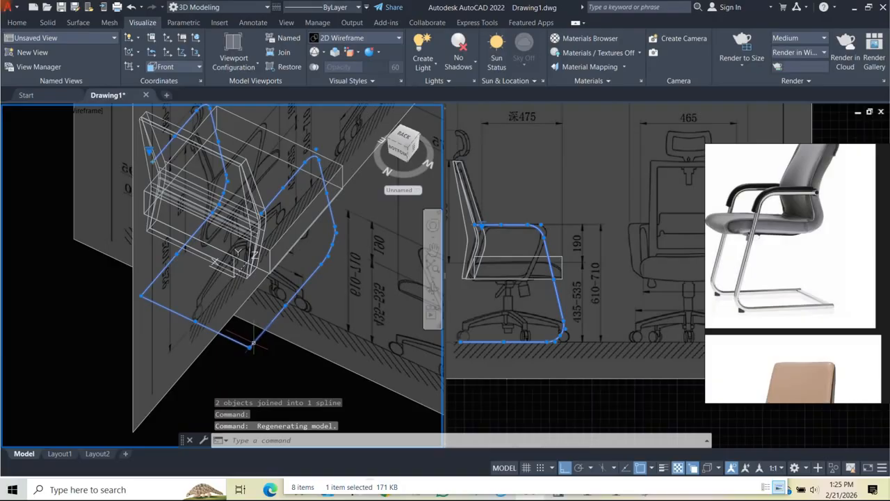
pyautogui.scroll(3, 254, 346)
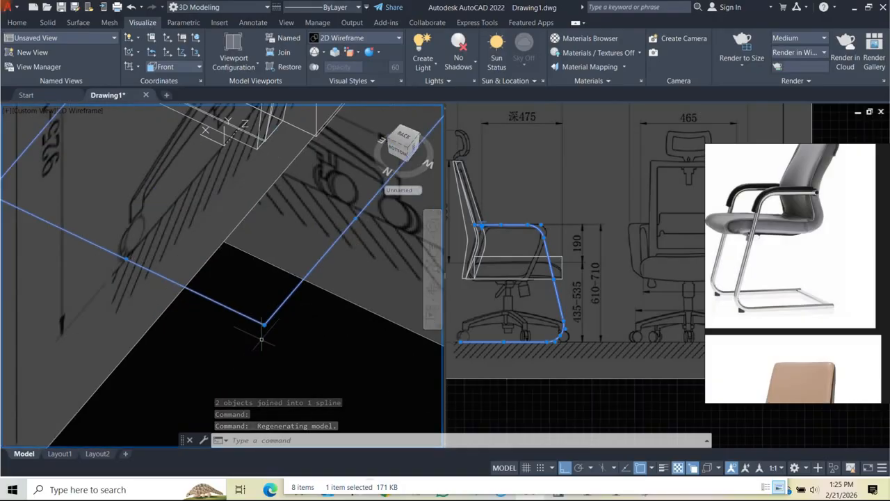
pyautogui.write('f')
pyautogui.press('space')
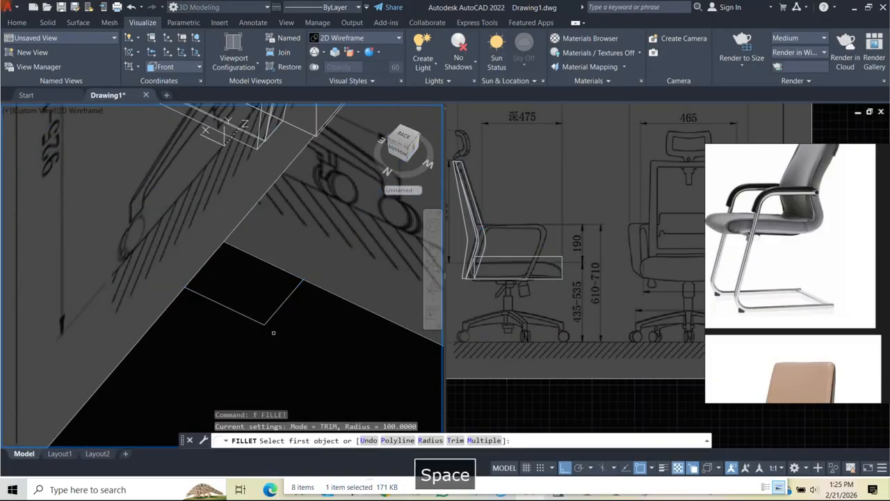
pyautogui.click(428, 440)
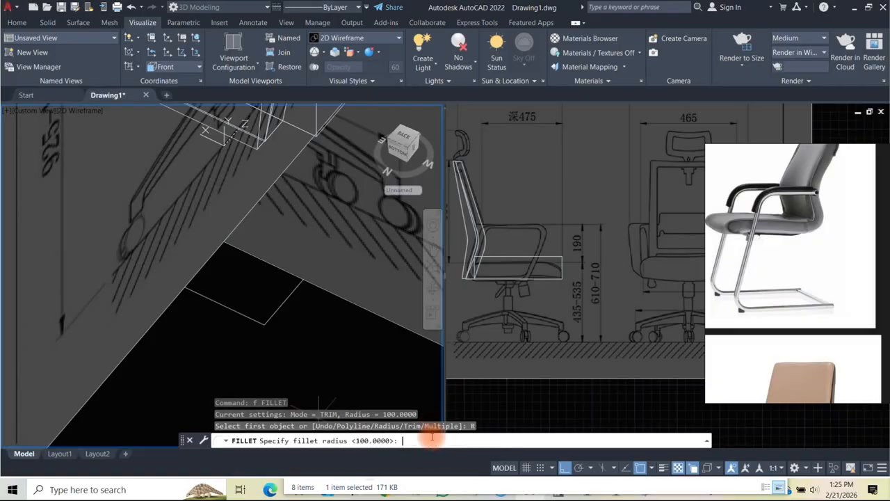
pyautogui.press('Return')
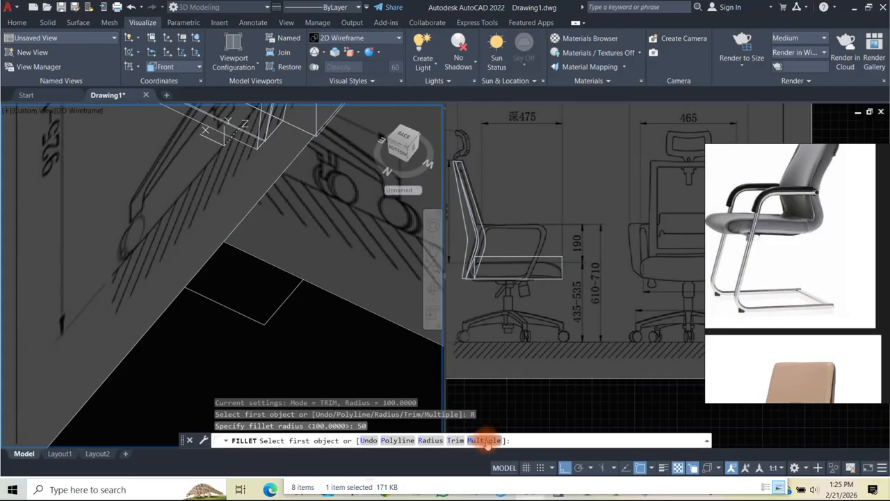
pyautogui.click(430, 440)
pyautogui.write('20')
pyautogui.press('Return')
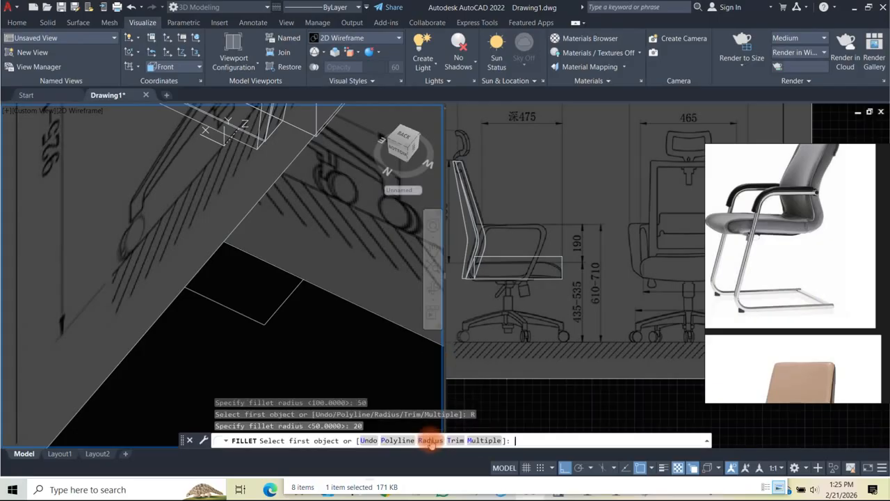
pyautogui.click(265, 313)
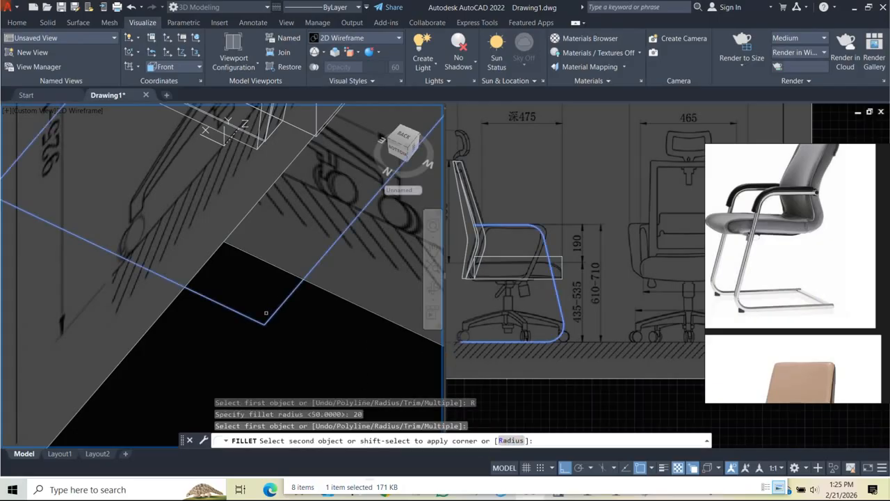
pyautogui.click(259, 317)
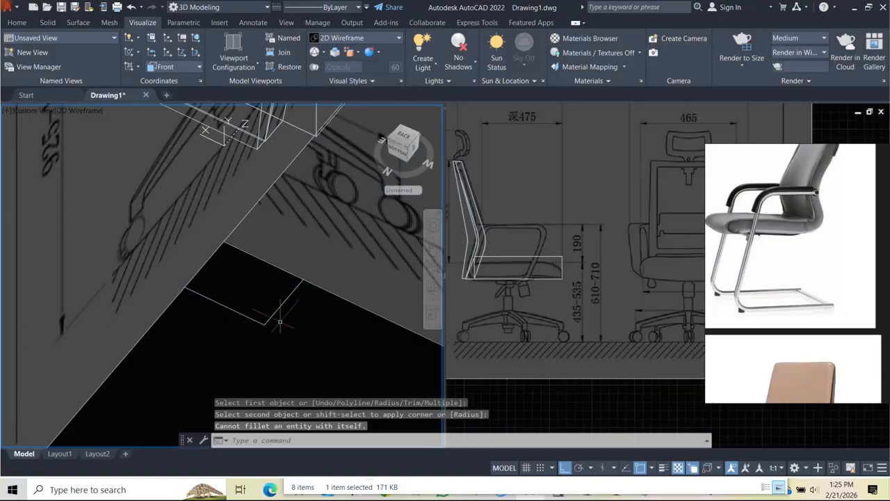
# - Examine the joined leg path and its rear ground corners from several angles
pyautogui.click(280, 322)
pyautogui.click(249, 295)
pyautogui.scroll(-5, 264, 317)
pyautogui.keyDown('shift'); pyautogui.moveTo(266, 319); pyautogui.dragTo(418, 268, button='middle'); pyautogui.keyUp('shift')
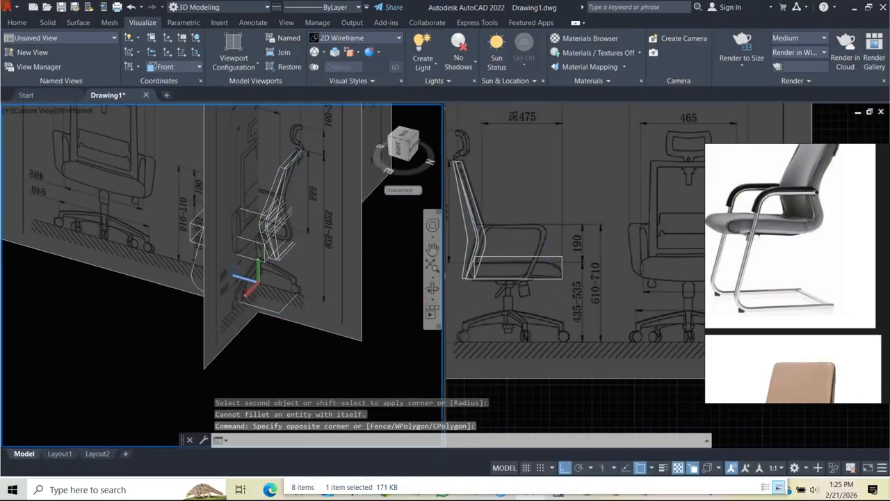
pyautogui.scroll(-5, 319, 285)
pyautogui.moveTo(318, 285)
pyautogui.keyDown('shift'); pyautogui.mouseDown(button='middle')
pyautogui.moveTo(332, 278)
pyautogui.moveTo(323, 305)
pyautogui.moveTo(313, 285)
pyautogui.moveTo(306, 298)
pyautogui.mouseUp(button='middle'); pyautogui.keyUp('shift')
pyautogui.scroll(5, 322, 305)
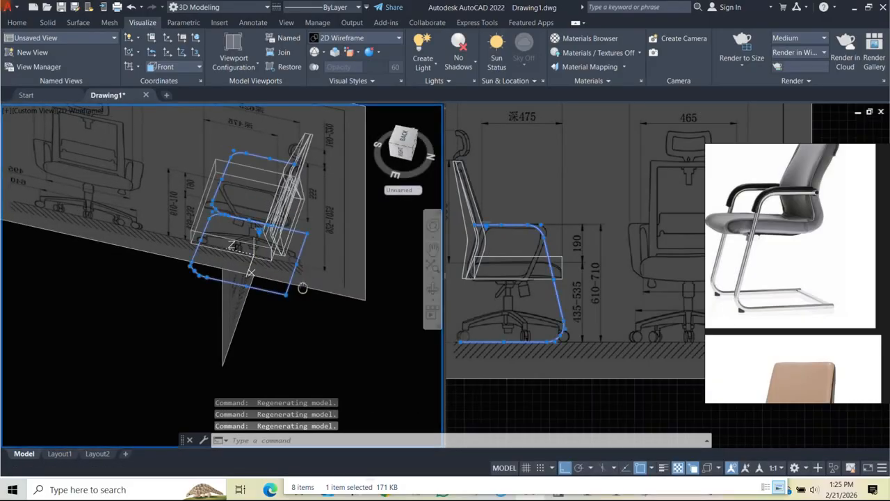
pyautogui.scroll(2, 282, 327)
pyautogui.keyDown('shift'); pyautogui.moveTo(293, 346); pyautogui.dragTo(283, 306, button='middle'); pyautogui.keyUp('shift')
pyautogui.press('Escape')
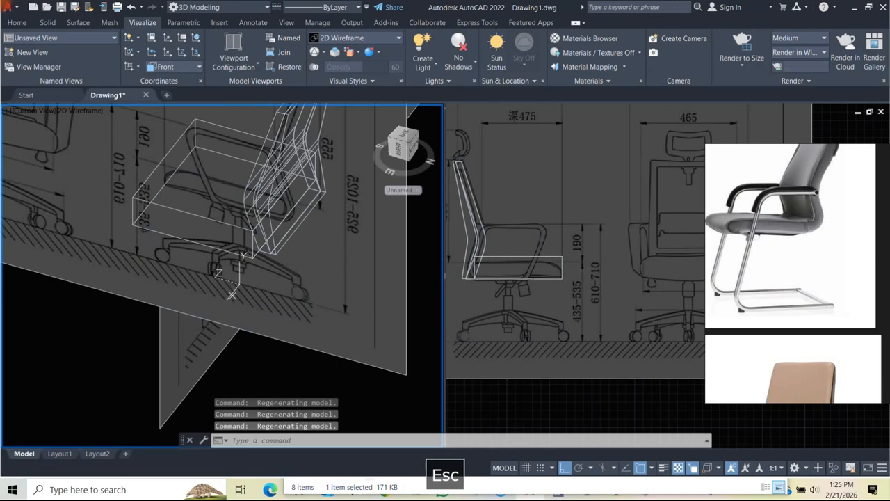
# - Convert the joined leg spline to a 3D polyline with a precision of 30
pyautogui.keyDown('shift'); pyautogui.moveTo(232, 294); pyautogui.dragTo(265, 331, button='middle'); pyautogui.keyUp('shift')
pyautogui.write('spl')
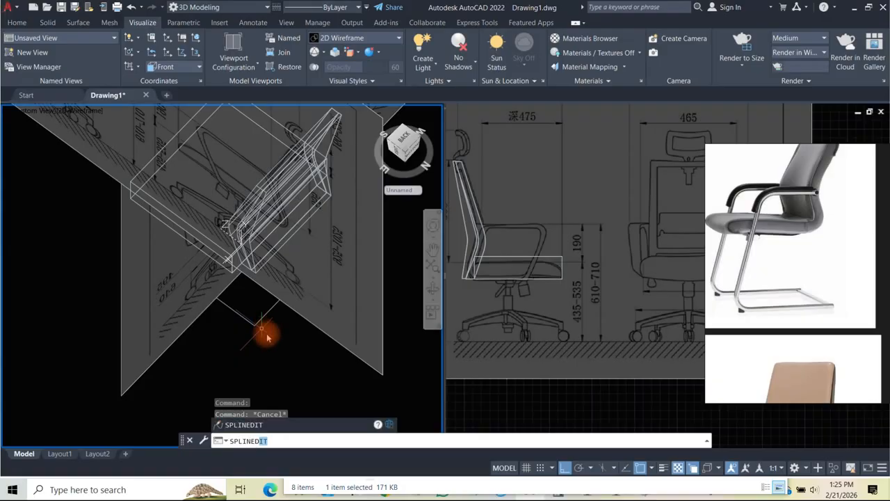
pyautogui.click(247, 426)
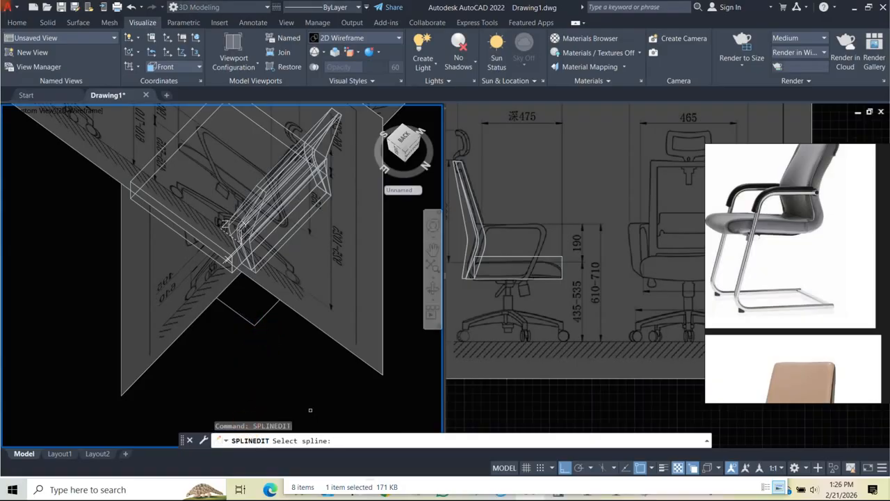
pyautogui.click(258, 320)
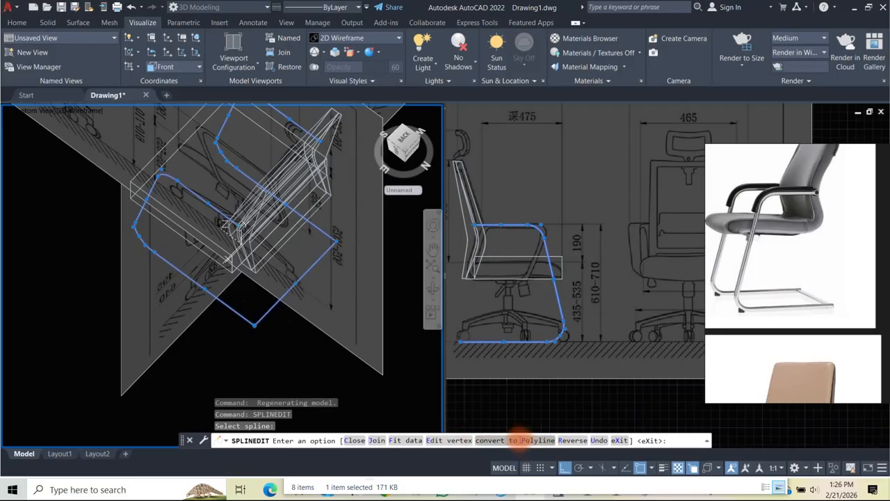
pyautogui.click(521, 441)
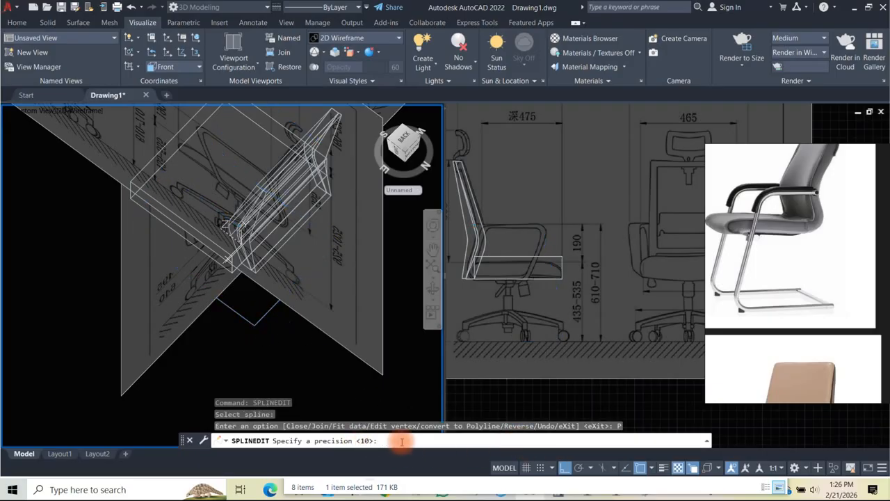
pyautogui.press('Return')
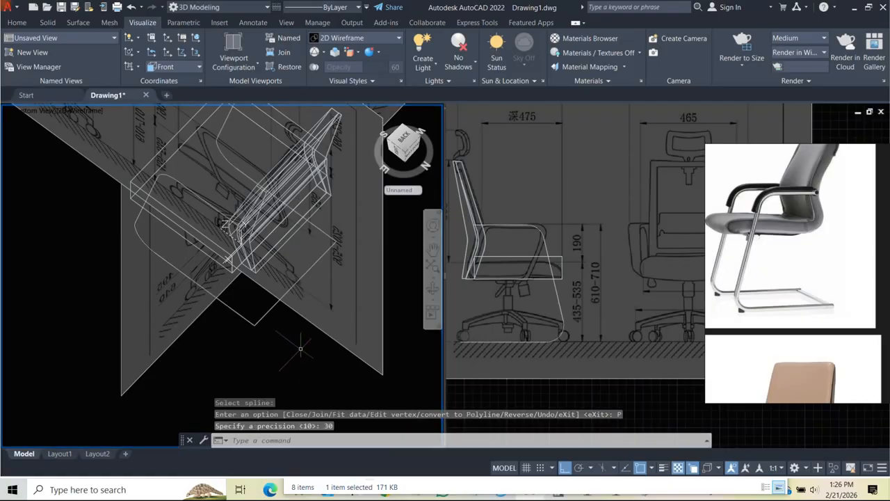
pyautogui.click(265, 316)
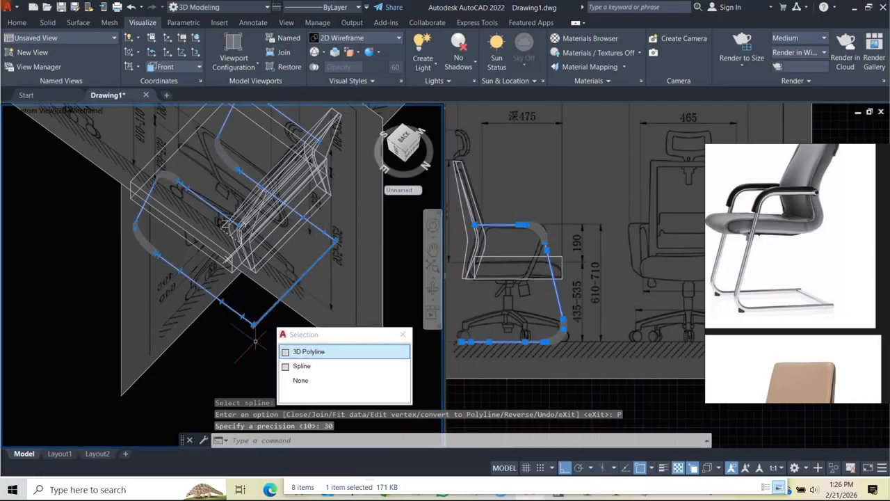
pyautogui.press('Escape')
pyautogui.scroll(2, 261, 334)
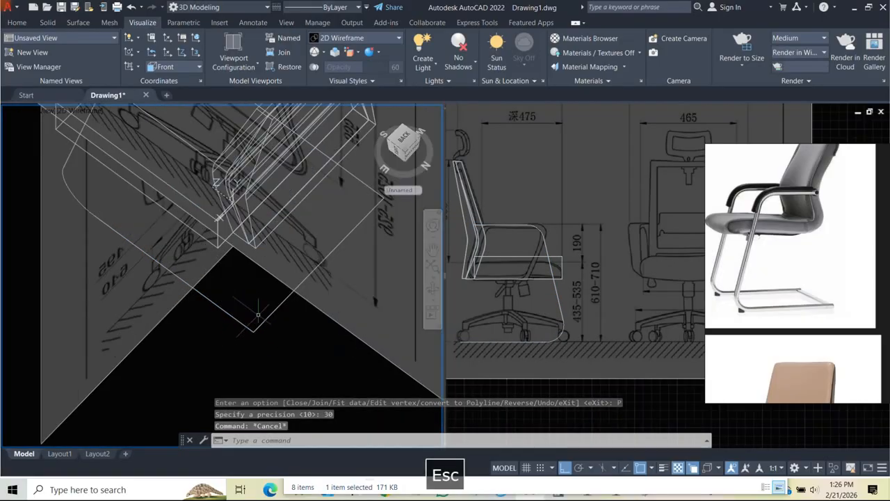
# - Compare the whole leg path in 3D with the cantilever chair reference photos
pyautogui.scroll(-5, 262, 321)
pyautogui.moveTo(262, 321)
pyautogui.keyDown('shift'); pyautogui.mouseDown(button='middle')
pyautogui.moveTo(318, 278)
pyautogui.moveTo(271, 230)
pyautogui.mouseUp(button='middle'); pyautogui.keyUp('shift')
pyautogui.scroll(5, 241, 286)
pyautogui.scroll(-5, 245, 288)
pyautogui.keyDown('shift'); pyautogui.moveTo(248, 291); pyautogui.dragTo(274, 306, button='middle'); pyautogui.keyUp('shift')
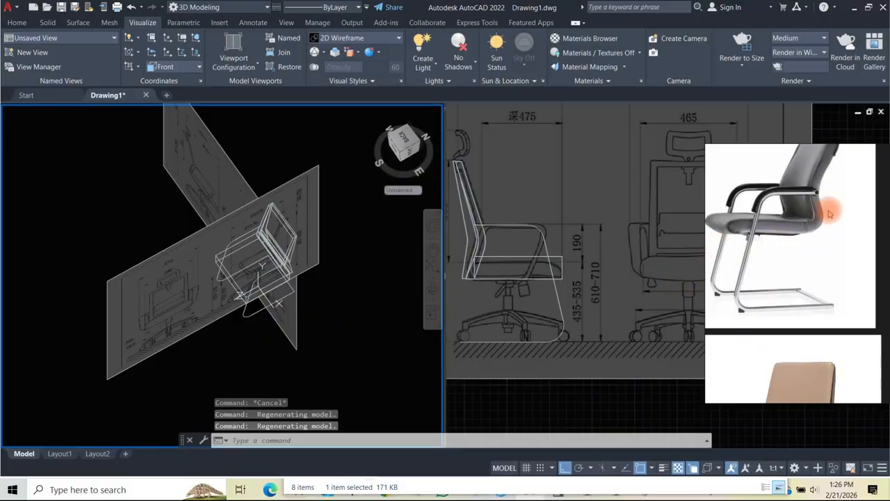
pyautogui.scroll(-3, 777, 242)
pyautogui.scroll(-2, 785, 308)
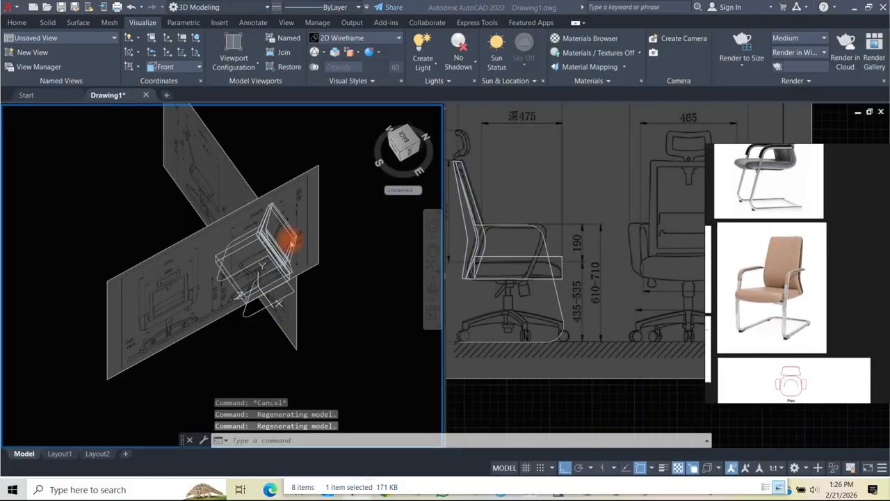
# - Isolate the 3D polyline leg path, choosing it over the overlapping spline
pyautogui.keyDown('shift'); pyautogui.moveTo(284, 207); pyautogui.dragTo(285, 300, button='middle'); pyautogui.keyUp('shift')
pyautogui.scroll(8, 817, 254)
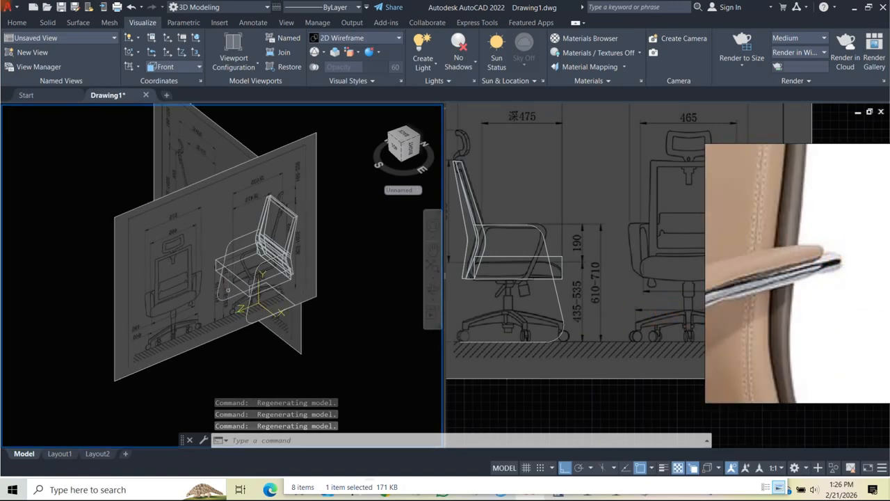
pyautogui.keyDown('shift'); pyautogui.moveTo(238, 302); pyautogui.dragTo(178, 287, button='middle'); pyautogui.keyUp('shift')
pyautogui.keyDown('shift'); pyautogui.moveTo(137, 298); pyautogui.dragTo(148, 289, button='middle'); pyautogui.keyUp('shift')
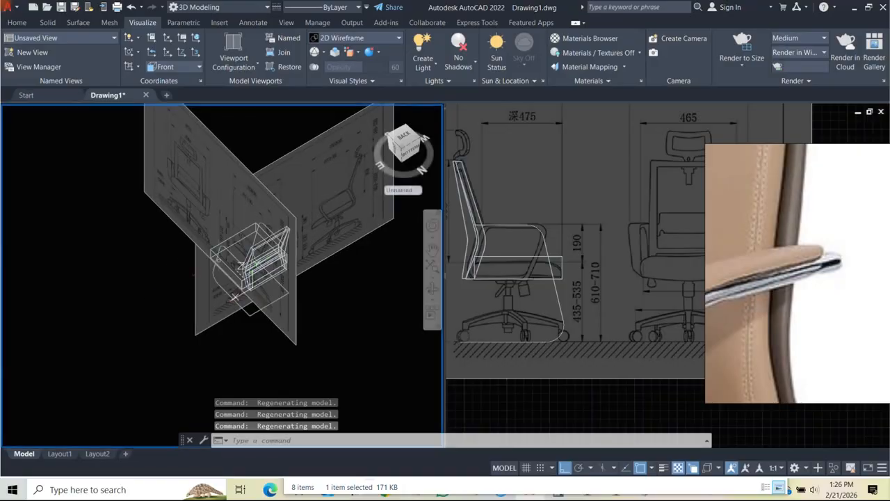
pyautogui.scroll(4, 231, 258)
pyautogui.click(249, 259)
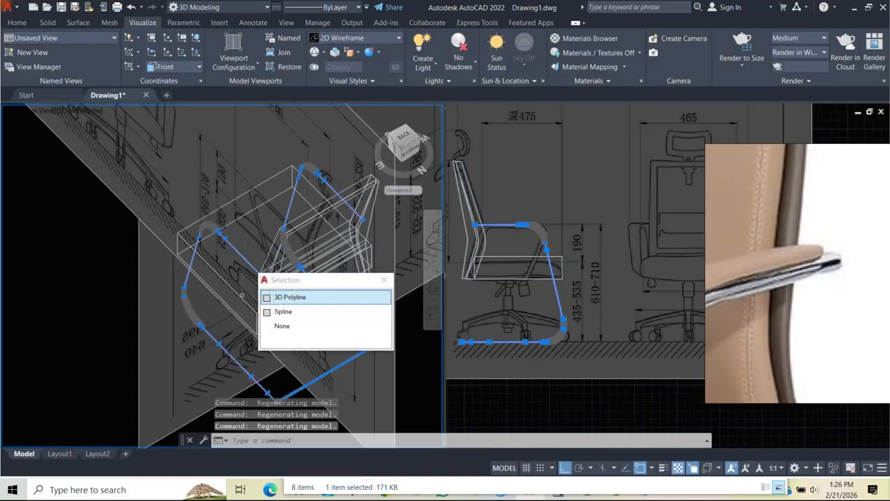
pyautogui.click(282, 295)
pyautogui.write('s')
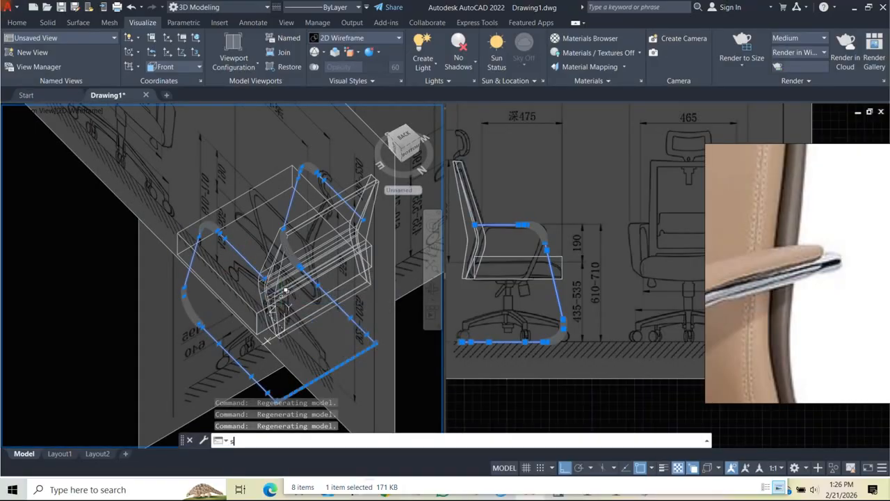
pyautogui.press('BackSpace')
pyautogui.write('isolate')
pyautogui.press('Return')
pyautogui.scroll(3, 293, 302)
pyautogui.moveTo(247, 280)
pyautogui.keyDown('shift'); pyautogui.mouseDown(button='middle')
pyautogui.moveTo(250, 291)
pyautogui.moveTo(243, 269)
pyautogui.moveTo(245, 276)
pyautogui.mouseUp(button='middle'); pyautogui.keyUp('shift')
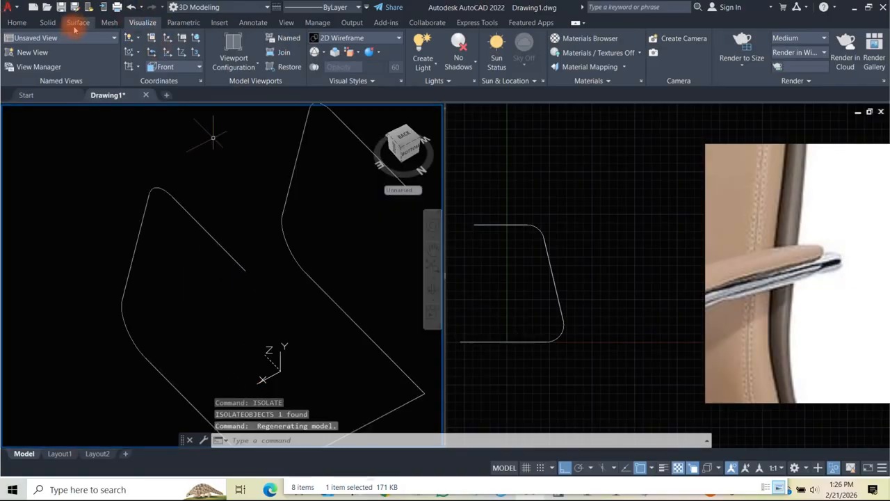
pyautogui.click(16, 24)
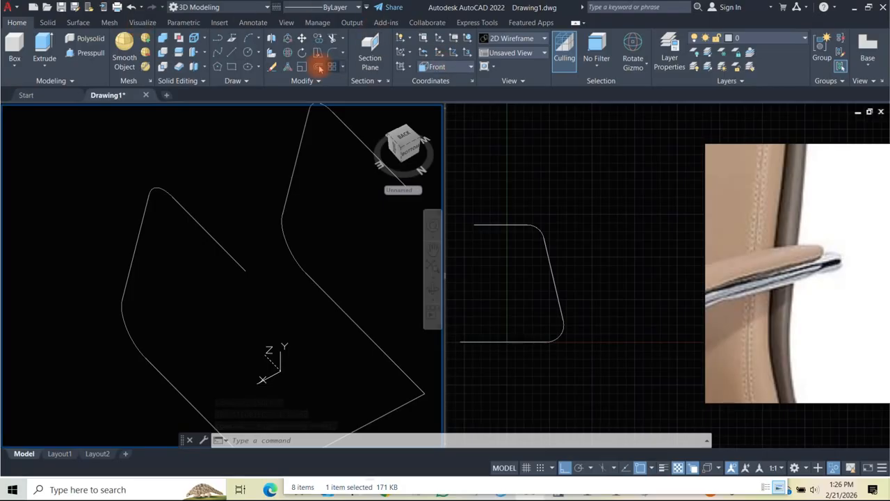
pyautogui.click(233, 68)
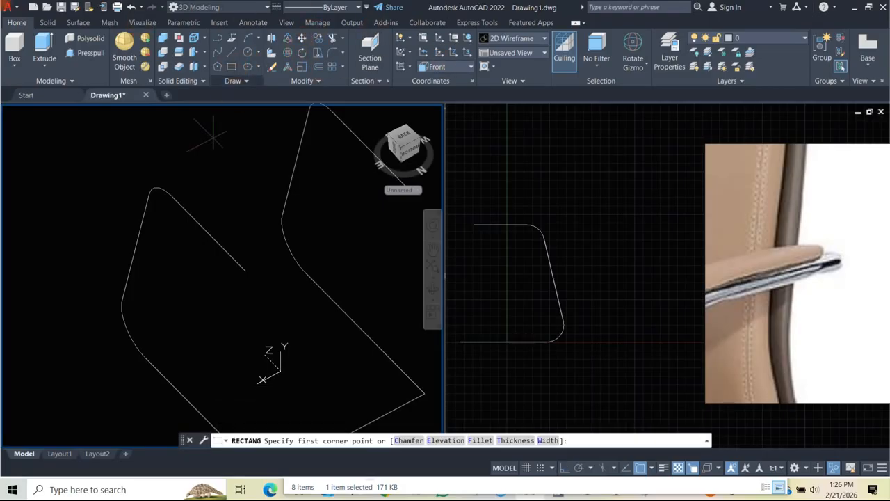
pyautogui.click(563, 468)
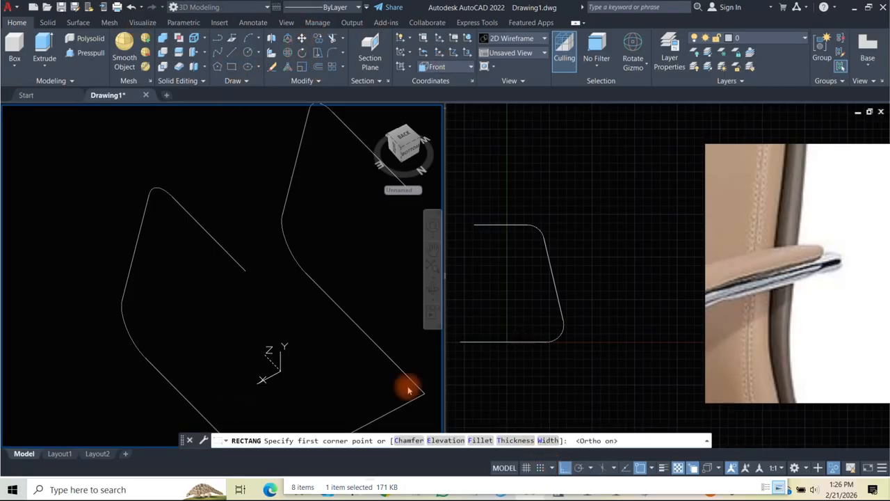
pyautogui.click(245, 270)
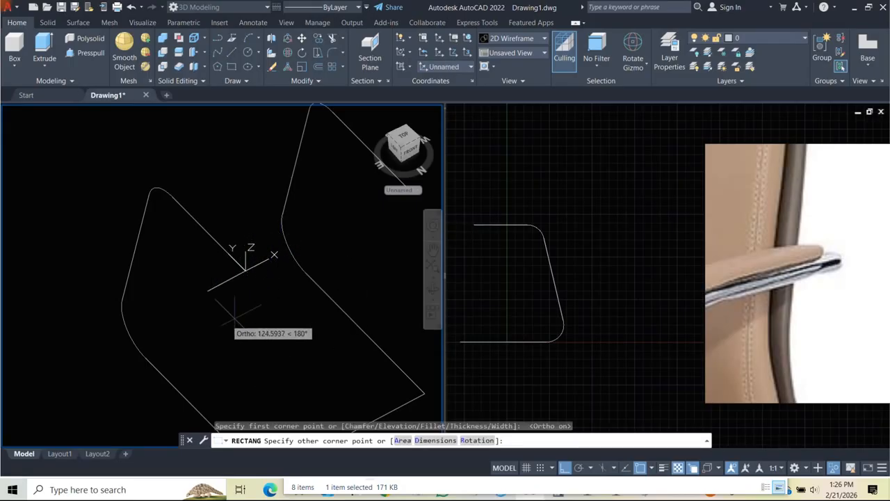
pyautogui.press('Escape')
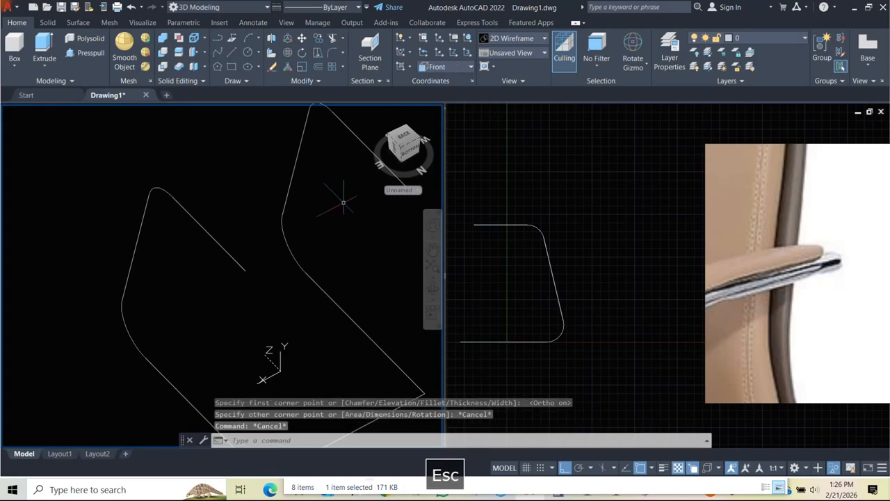
# - Set the coordinate system to World and draw a small flat rectangle, about 14 wide, from the free armrest end of the leg path
pyautogui.click(449, 67)
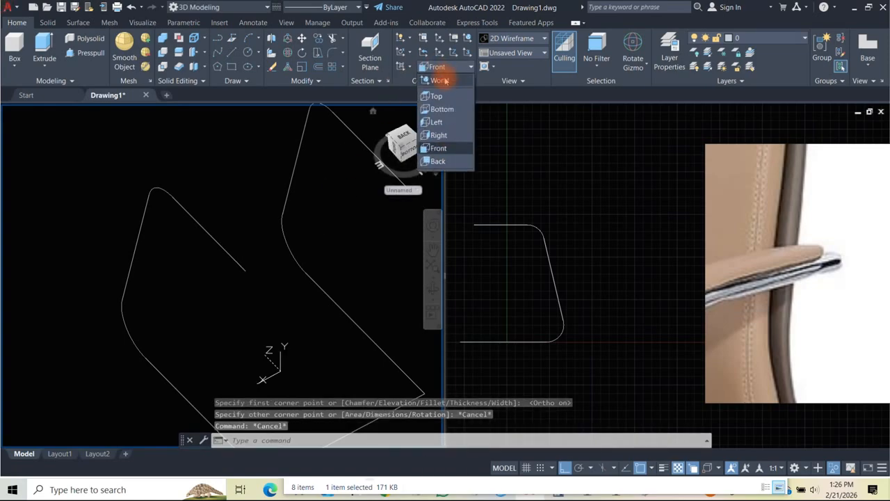
pyautogui.click(438, 78)
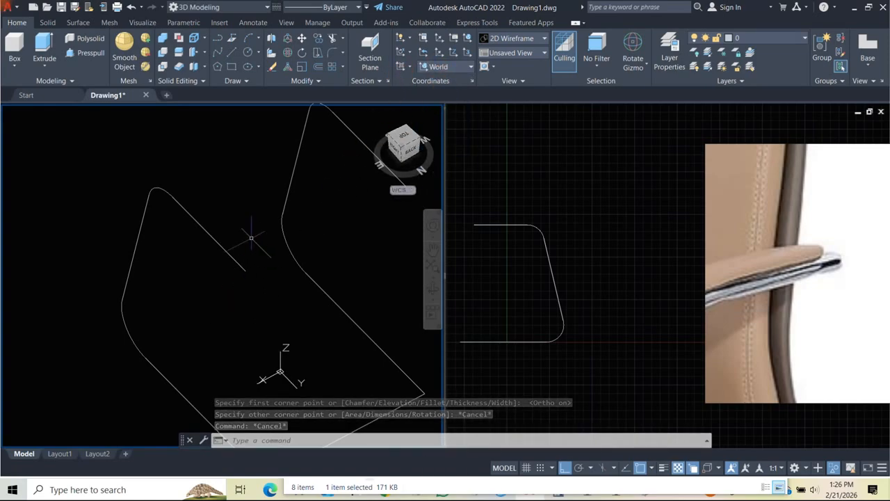
pyautogui.click(231, 67)
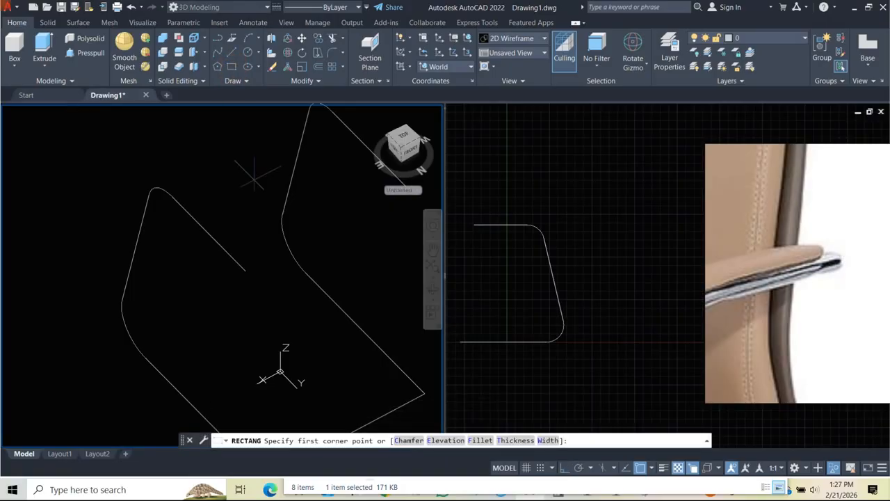
pyautogui.click(246, 270)
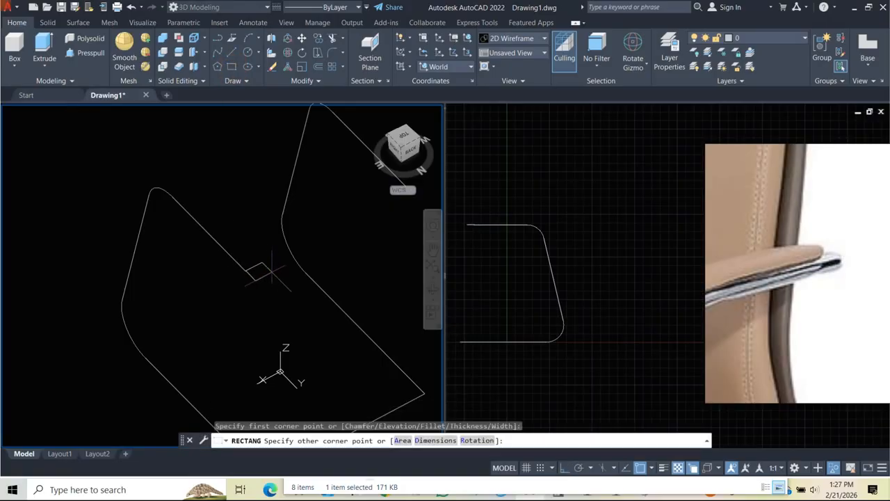
pyautogui.scroll(3, 272, 270)
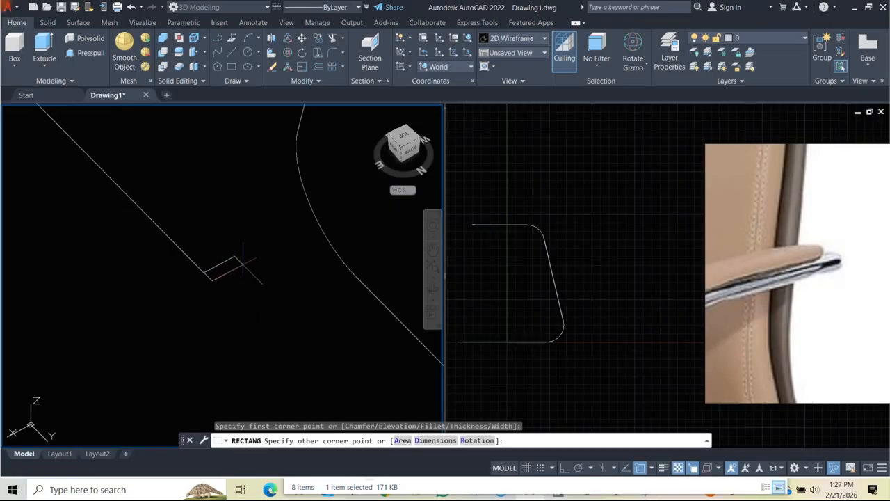
pyautogui.keyDown('shift'); pyautogui.moveTo(254, 299); pyautogui.dragTo(231, 264, button='middle'); pyautogui.keyUp('shift')
pyautogui.scroll(4, 247, 324)
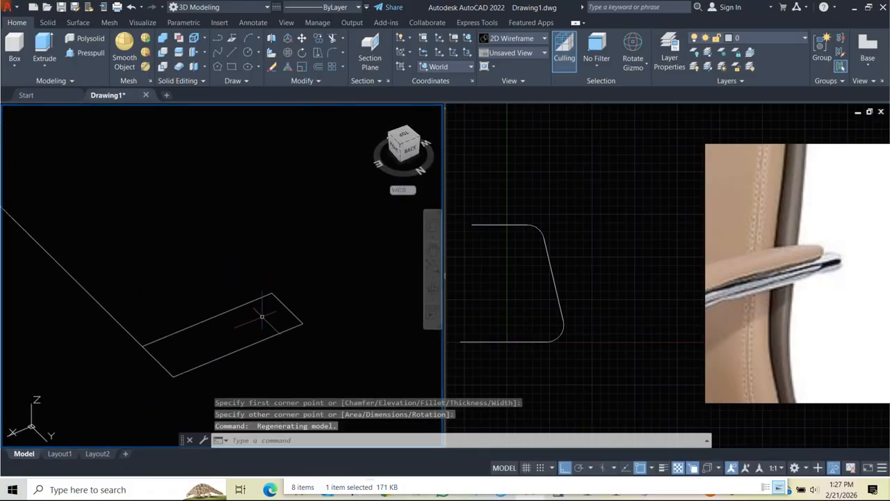
# - Draw a two-point circle whose diameter spans the rectangle's short edge farthest from the leg path
pyautogui.click(244, 304)
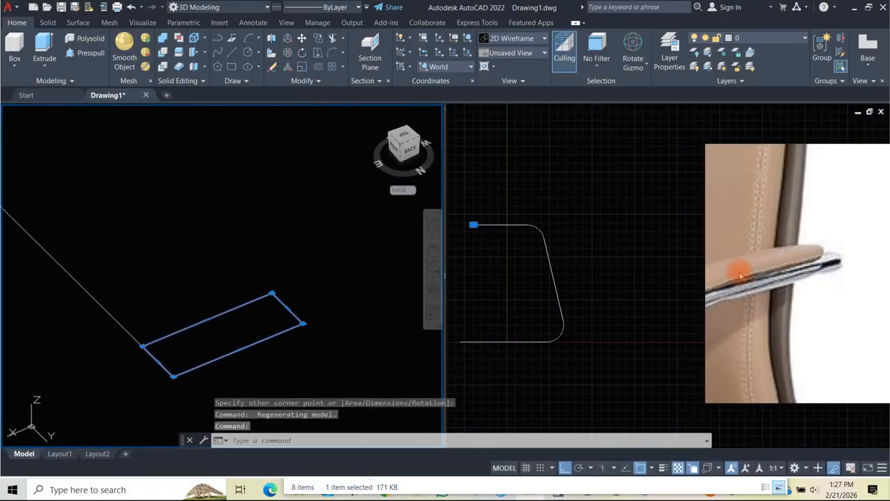
pyautogui.scroll(2, 265, 289)
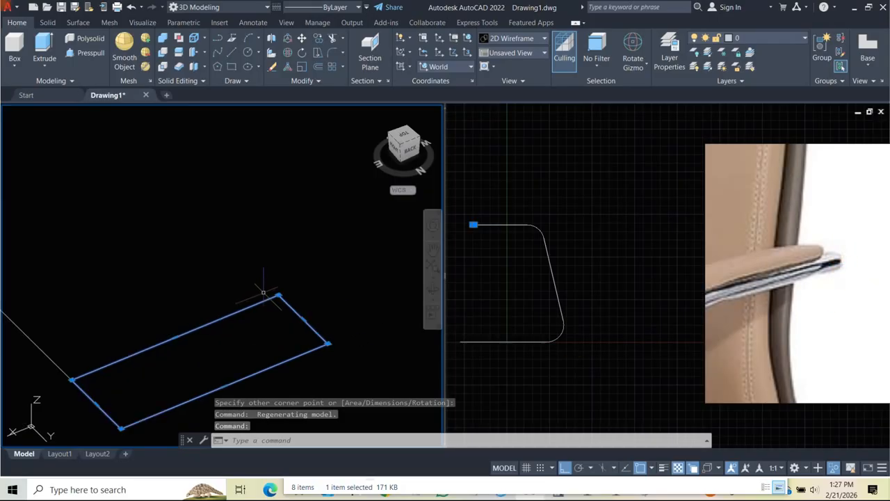
pyautogui.click(258, 55)
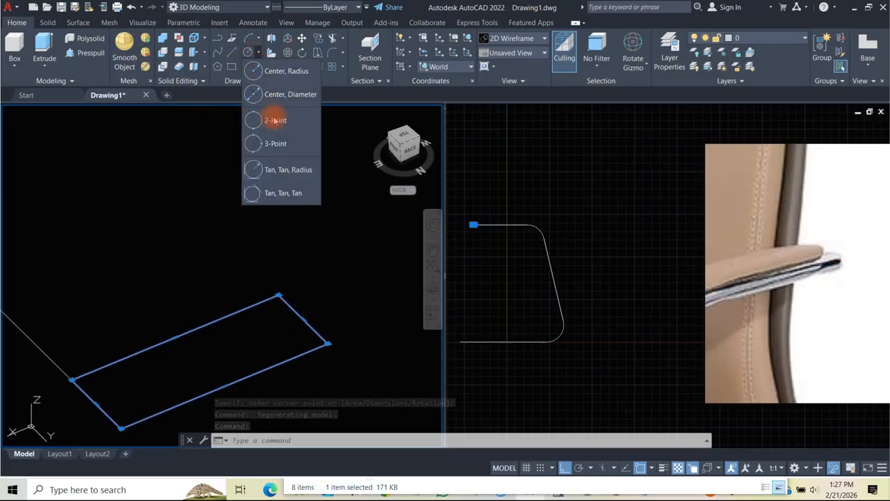
pyautogui.click(274, 118)
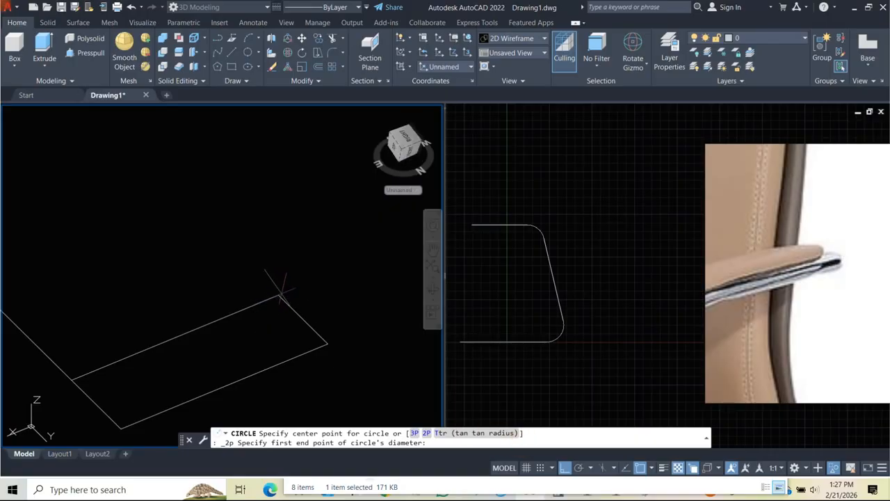
pyautogui.click(279, 295)
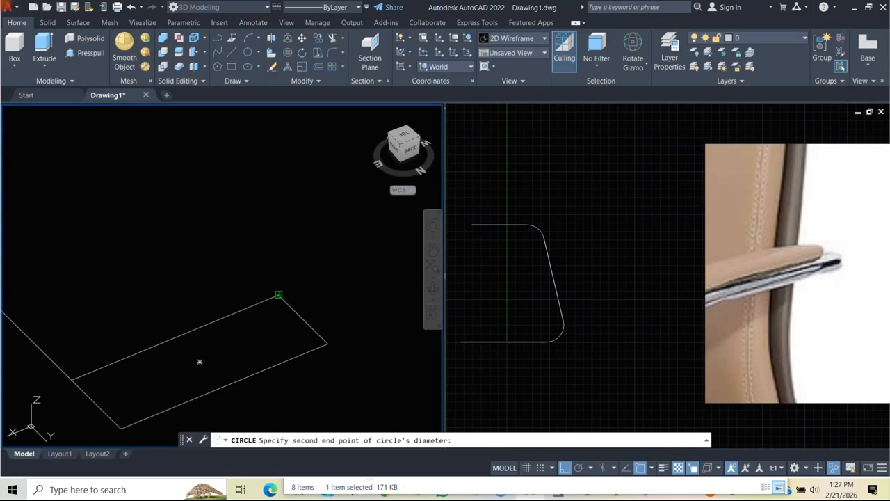
pyautogui.click(322, 340)
pyautogui.press('space')
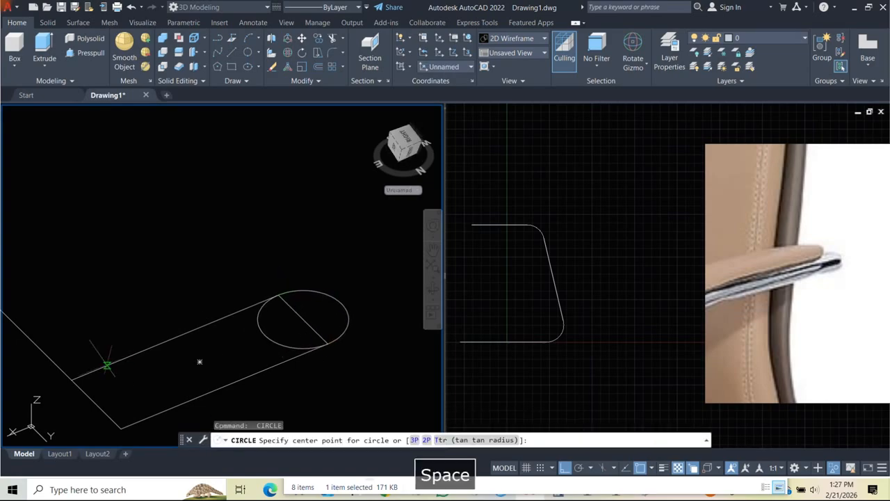
pyautogui.click(75, 377)
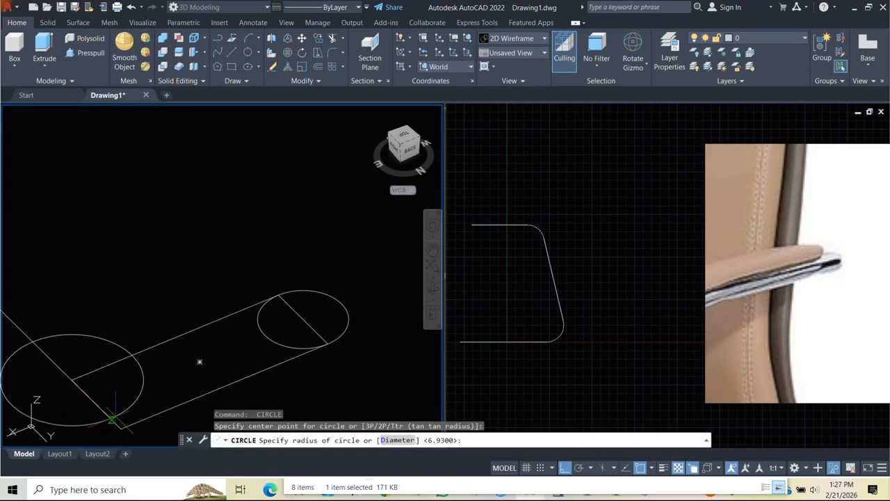
pyautogui.press('Escape')
pyautogui.scroll(2, 129, 389)
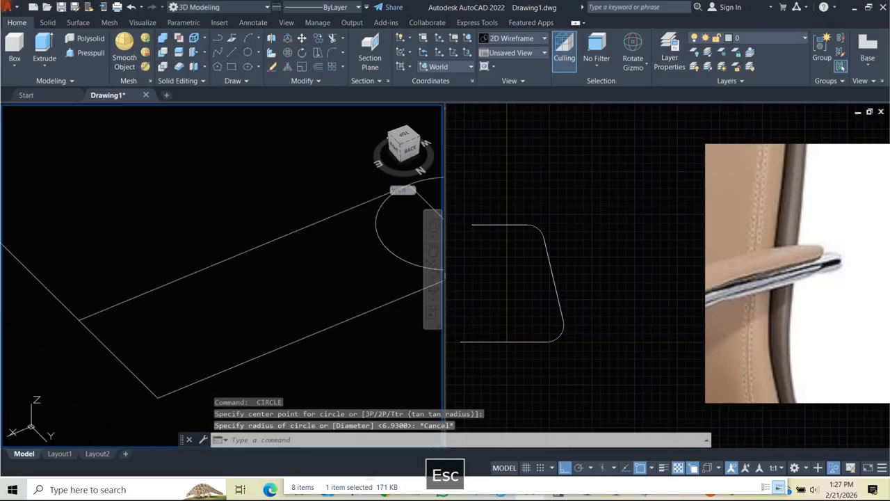
pyautogui.click(247, 53)
pyautogui.click(82, 320)
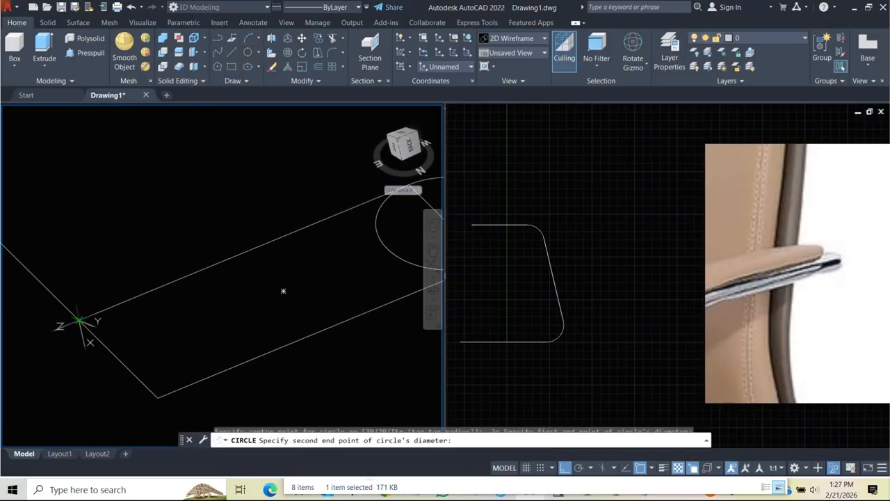
pyautogui.press('Escape')
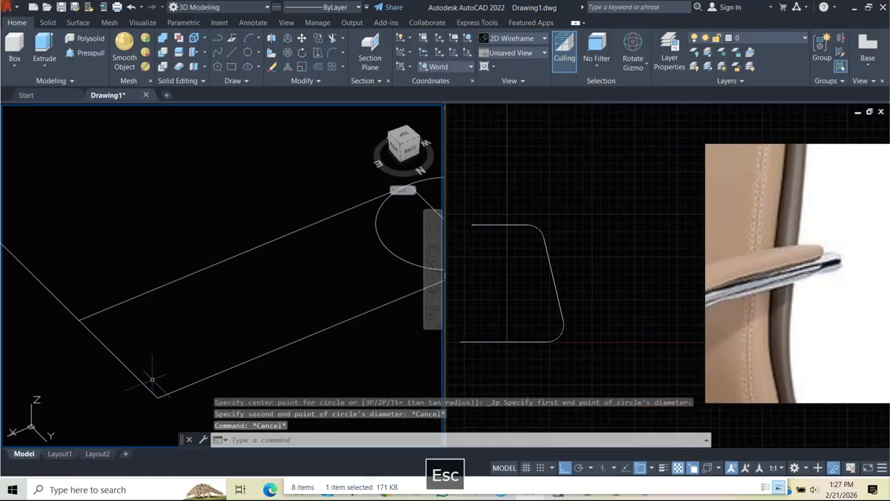
pyautogui.moveTo(338, 270); pyautogui.dragTo(260, 281, button='middle')
pyautogui.click(323, 266)
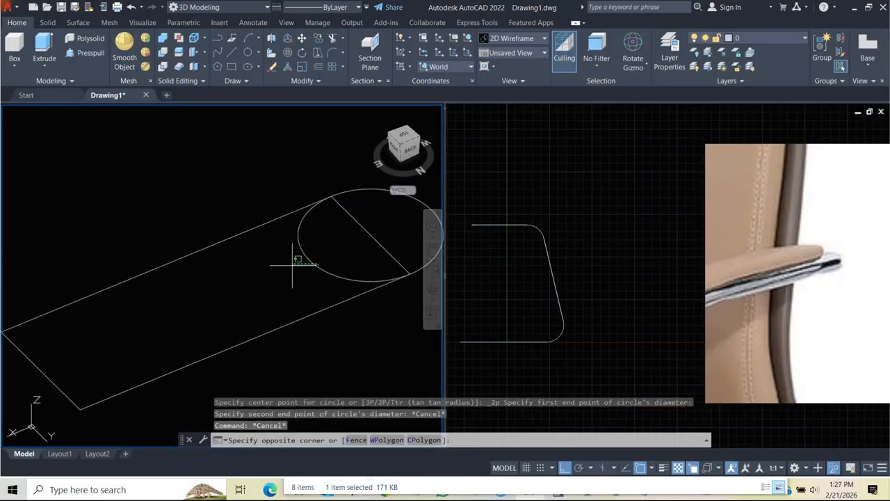
pyautogui.click(298, 264)
pyautogui.write('mi')
pyautogui.press('Return')
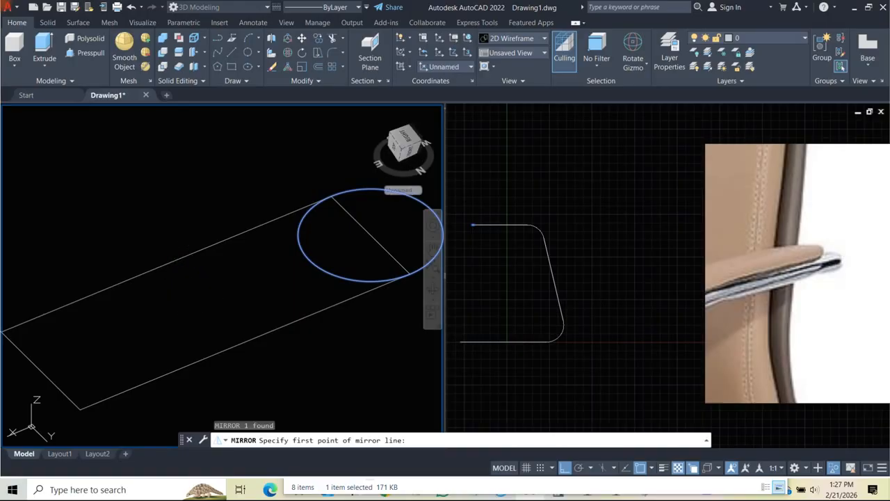
pyautogui.scroll(-6, 226, 310)
pyautogui.keyDown('shift'); pyautogui.moveTo(226, 310); pyautogui.dragTo(196, 390, button='middle'); pyautogui.keyUp('shift')
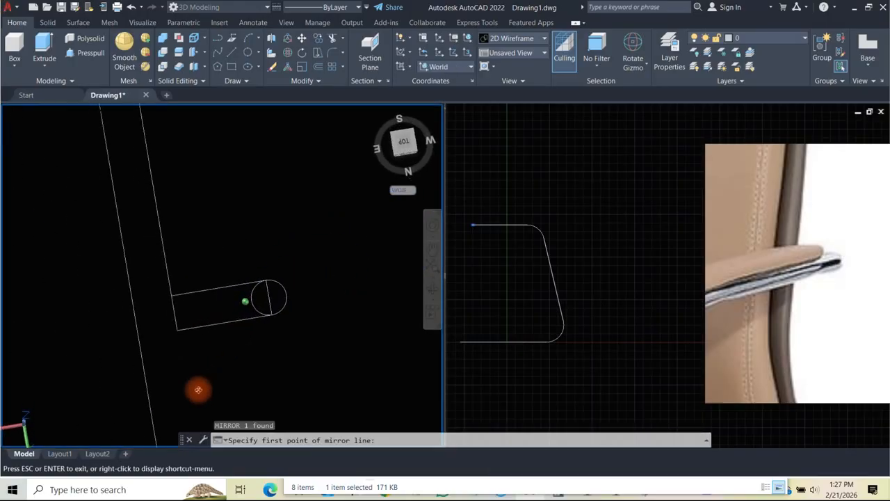
pyautogui.keyDown('shift'); pyautogui.moveTo(222, 318); pyautogui.dragTo(267, 318, button='middle'); pyautogui.keyUp('shift')
pyautogui.press('Escape')
# - Isolate the rectangle and the circle at its end, hiding the leg path
pyautogui.scroll(2, 233, 296)
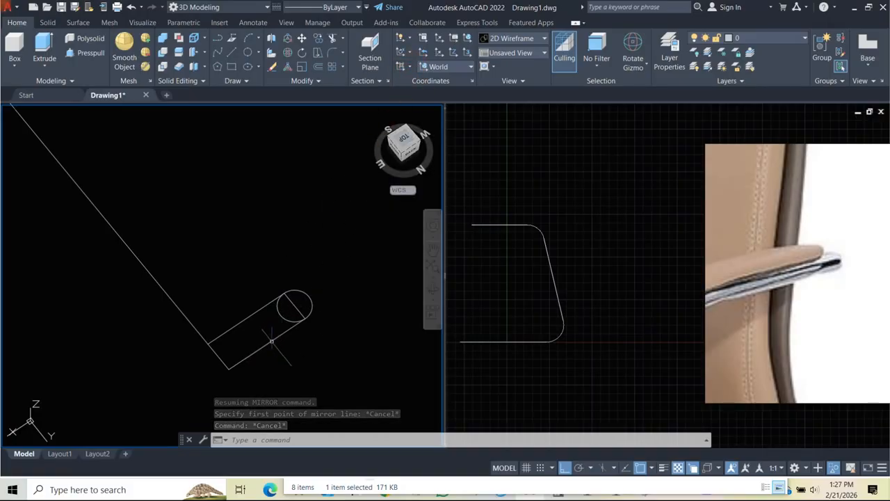
pyautogui.click(706, 470)
pyautogui.click(319, 330)
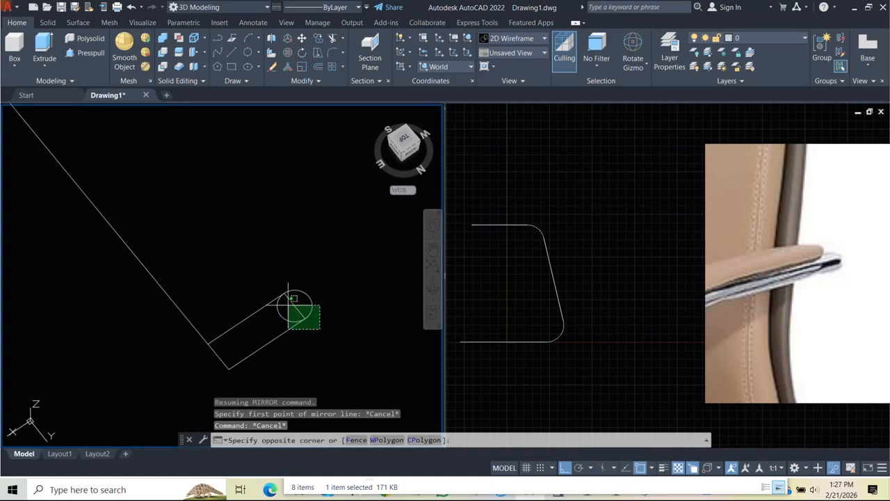
pyautogui.click(288, 304)
pyautogui.write('isol')
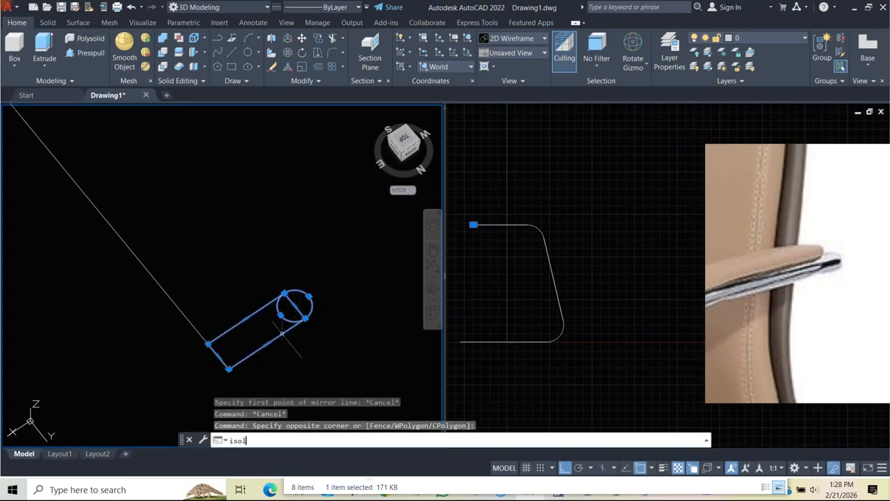
pyautogui.write('ate')
pyautogui.press('Return')
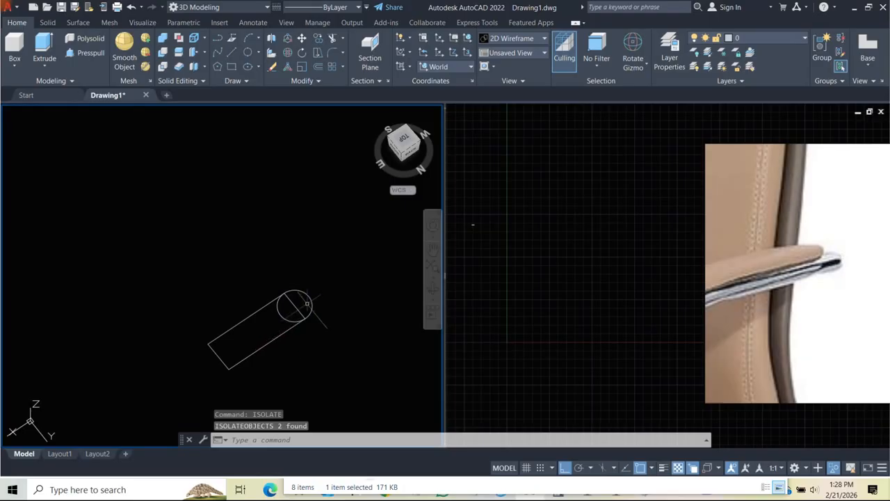
# - From the top view, mirror the end circle across the rectangle's short centreline to its opposite end, keeping the original circle
pyautogui.click(404, 141)
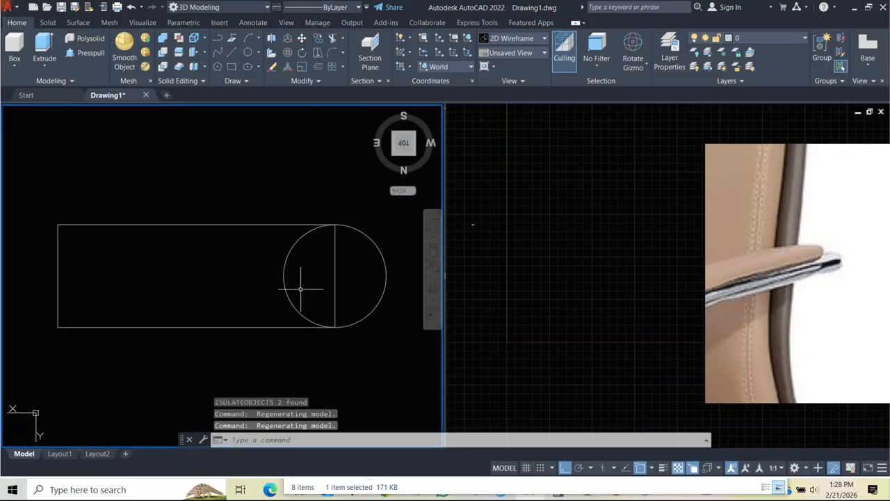
pyautogui.click(295, 276)
pyautogui.click(272, 290)
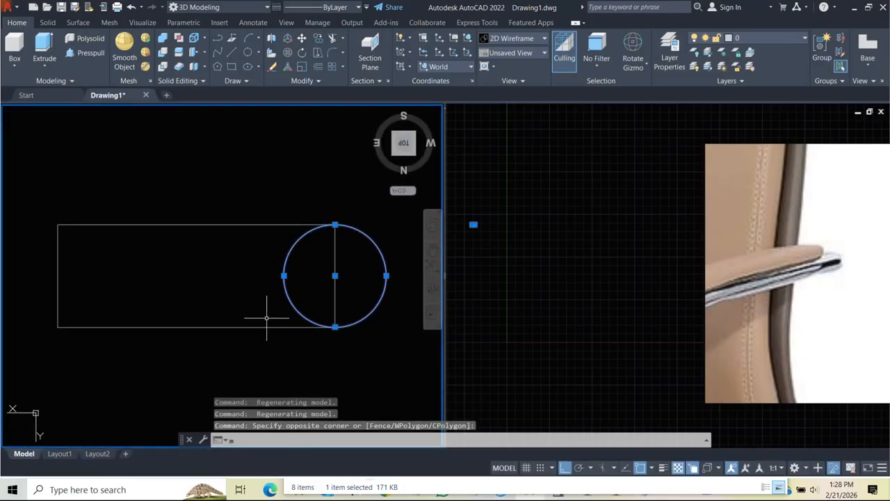
pyautogui.write('mi')
pyautogui.press('space')
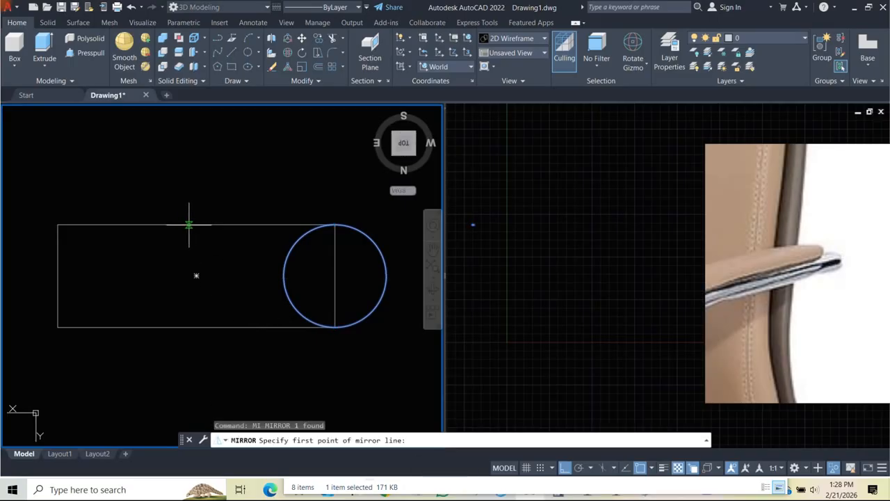
pyautogui.click(196, 224)
pyautogui.click(199, 326)
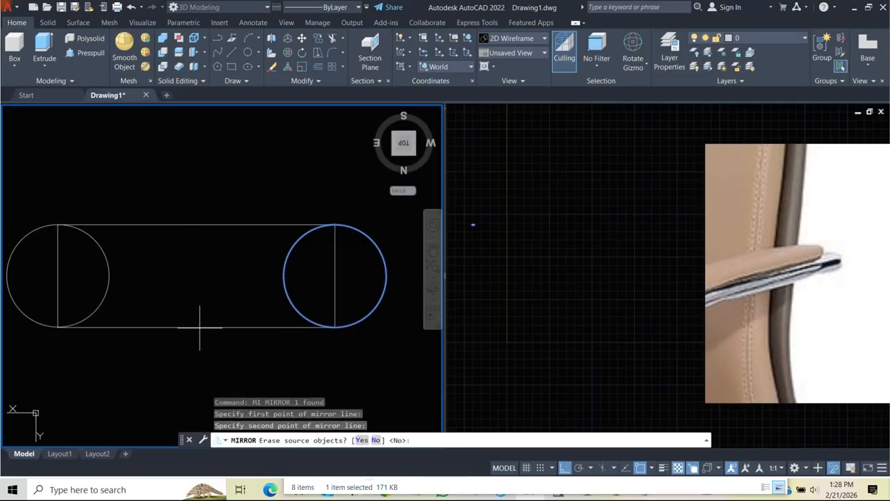
pyautogui.scroll(-4, 221, 287)
pyautogui.press('Return')
# - Trim the inner halves of both circles and the rectangle's short edges, leaving a slot-shaped outline with rounded ends
pyautogui.scroll(4, 186, 280)
pyautogui.write('tr')
pyautogui.press('space')
pyautogui.moveTo(190, 283); pyautogui.dragTo(110, 271)
pyautogui.moveTo(311, 280); pyautogui.dragTo(406, 279)
pyautogui.scroll(-3, 300, 284)
pyautogui.press('Escape')
# - Join the two arcs and the straight edges of the slot outline into one polyline
pyautogui.click(123, 223)
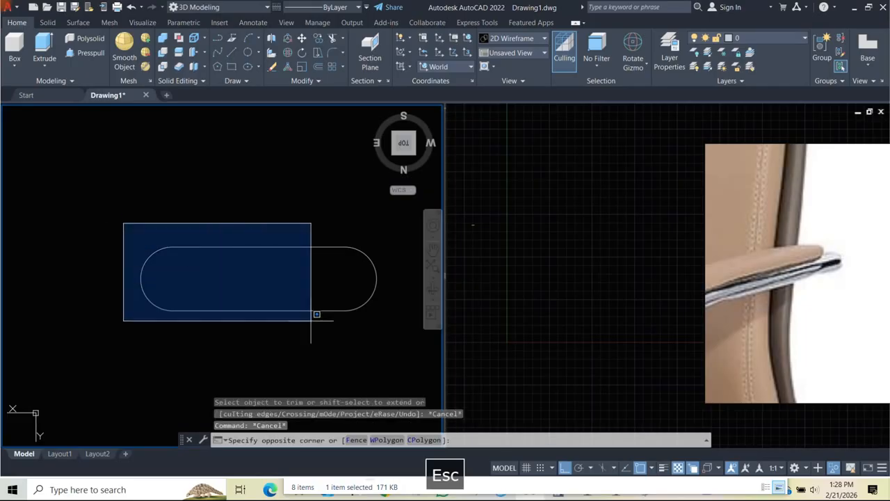
pyautogui.click(387, 336)
pyautogui.write('j')
pyautogui.press('Return')
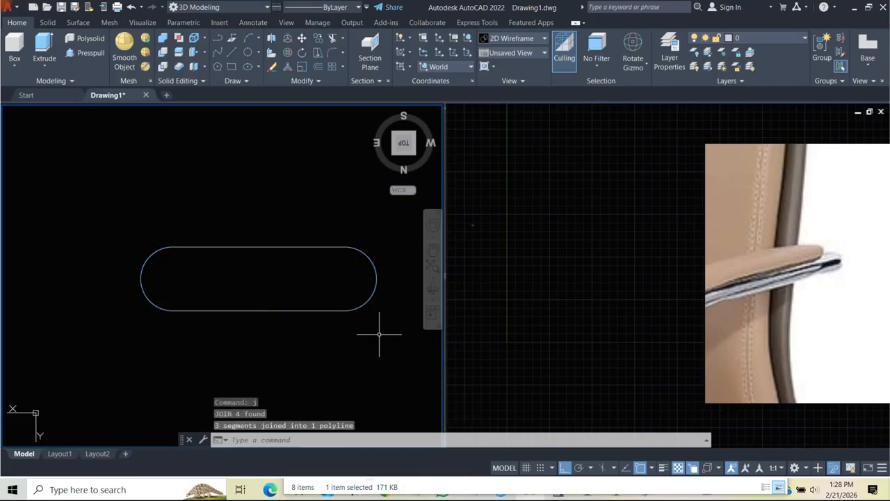
pyautogui.click(346, 311)
pyautogui.press('Escape')
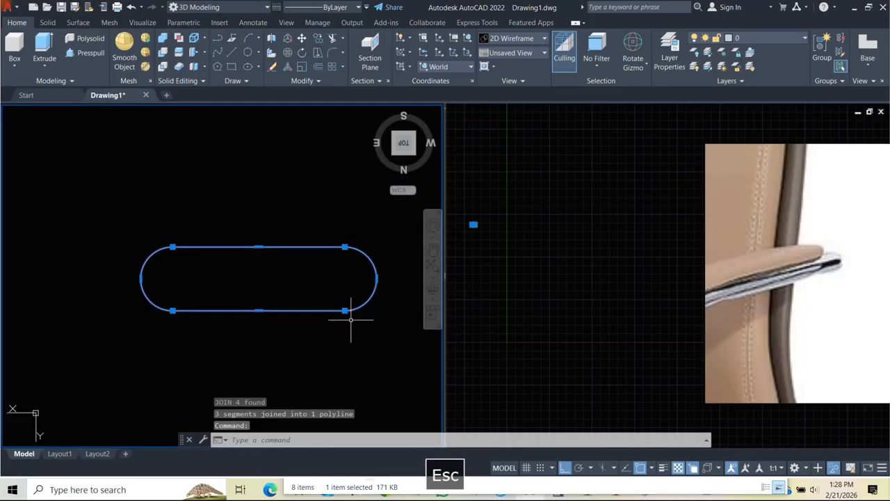
# - Unisolate all hidden objects and set the 3D viewport to the Conceptual visual style
pyautogui.scroll(-4, 332, 327)
pyautogui.write('UNISOLAte')
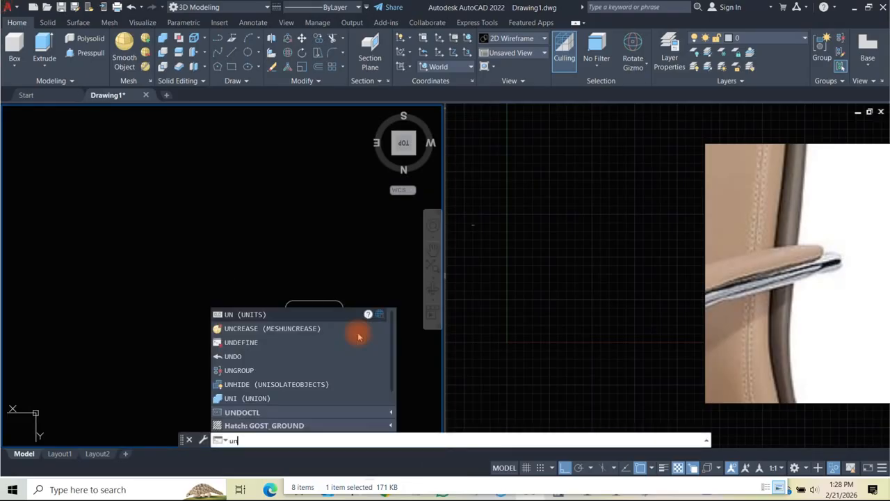
pyautogui.press('Return')
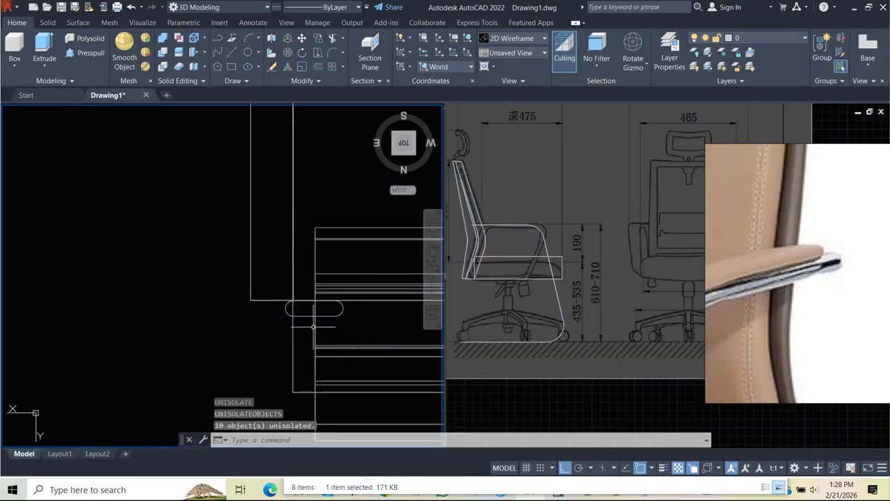
pyautogui.keyDown('shift'); pyautogui.moveTo(294, 319); pyautogui.dragTo(322, 262, button='middle'); pyautogui.keyUp('shift')
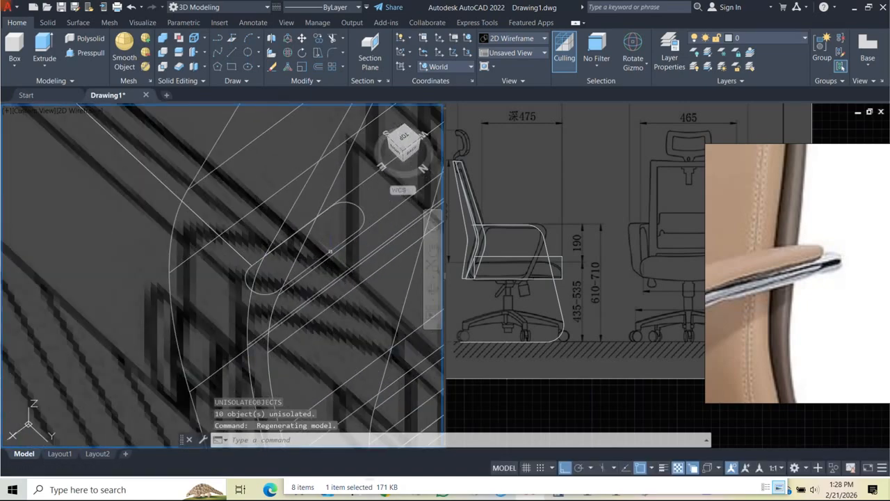
pyautogui.click(330, 252)
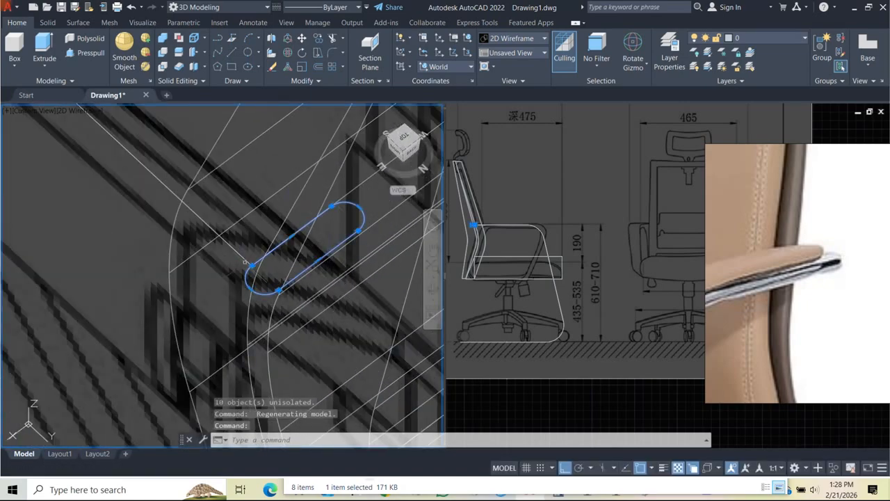
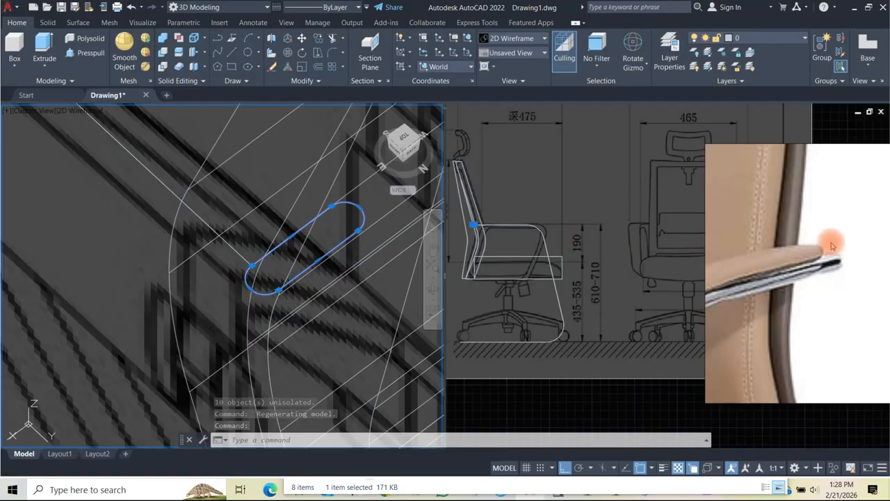
pyautogui.click(78, 111)
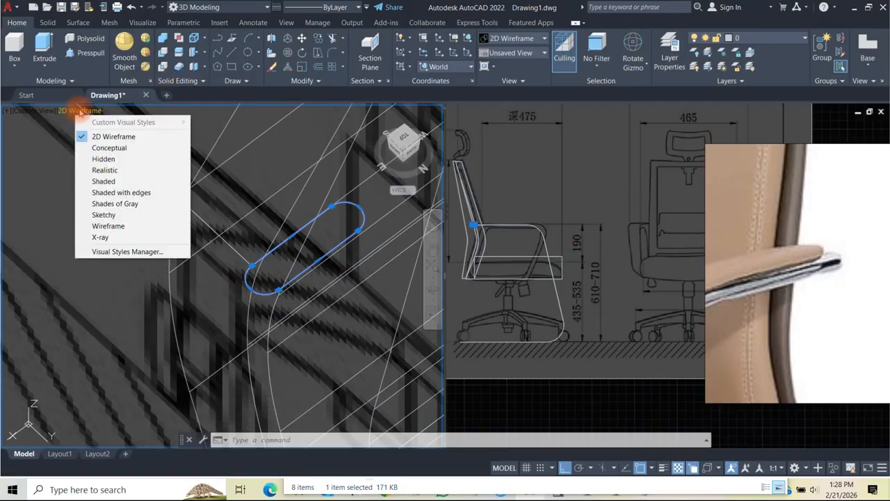
pyautogui.click(104, 148)
# - Rotate the slot profile polyline about its X axis so it stands upright, across the armrest section of the leg path
pyautogui.keyDown('shift'); pyautogui.moveTo(286, 287); pyautogui.dragTo(298, 264, button='middle'); pyautogui.keyUp('shift')
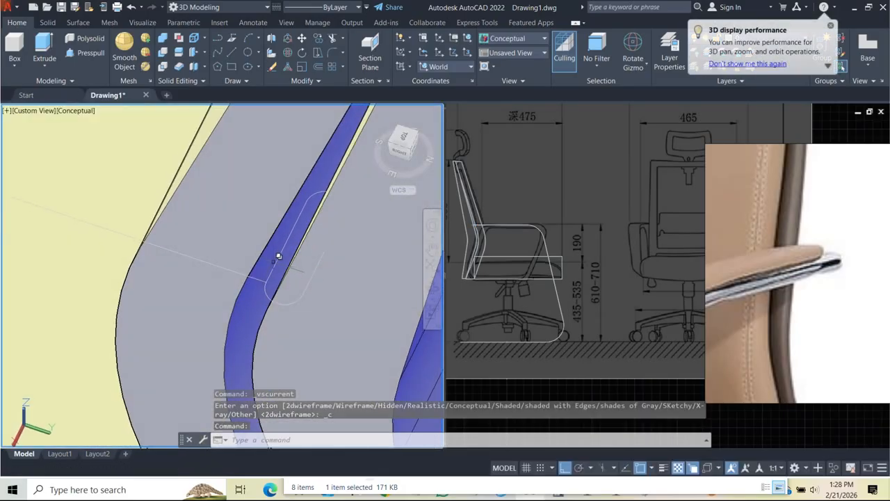
pyautogui.click(279, 259)
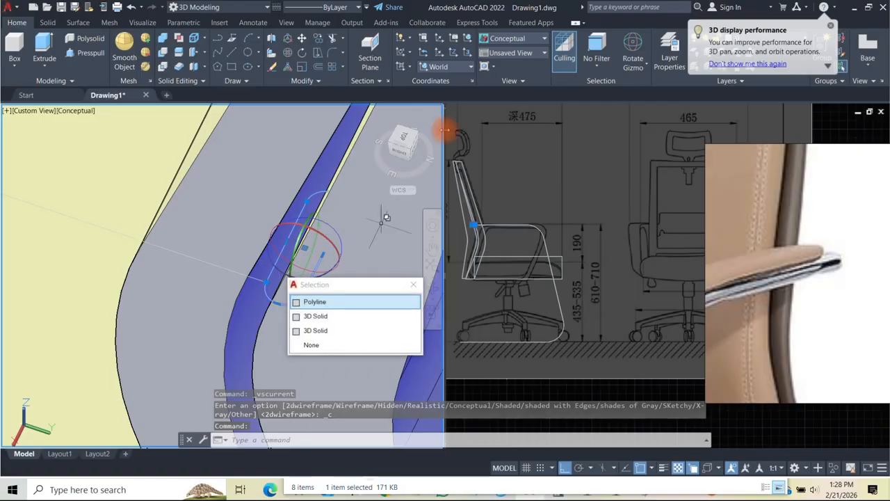
pyautogui.click(327, 300)
pyautogui.click(332, 227)
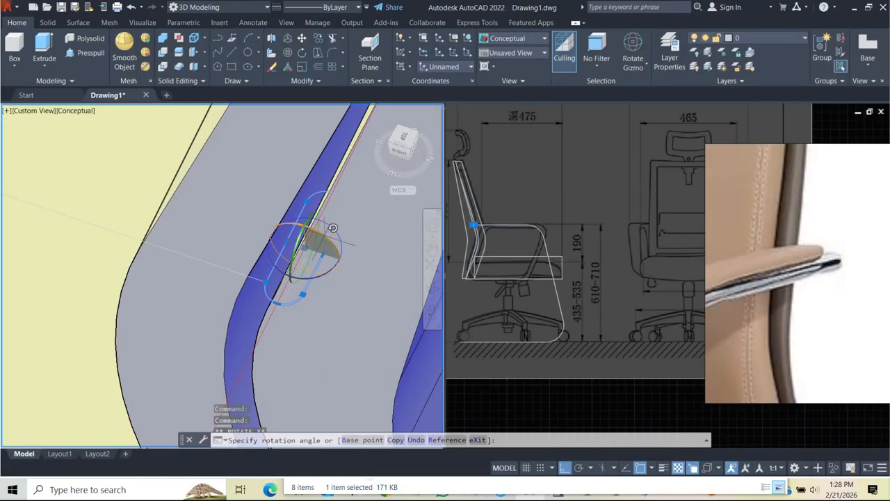
pyautogui.click(334, 308)
# - Move the upright slot profile along the X axis so it is centred on the free armrest end of the leg path
pyautogui.keyDown('shift'); pyautogui.moveTo(310, 281); pyautogui.dragTo(255, 287, button='middle'); pyautogui.keyUp('shift')
pyautogui.scroll(3, 296, 252)
pyautogui.keyDown('shift'); pyautogui.moveTo(296, 253); pyautogui.dragTo(292, 211, button='middle'); pyautogui.keyUp('shift')
pyautogui.write('m')
pyautogui.press('Return')
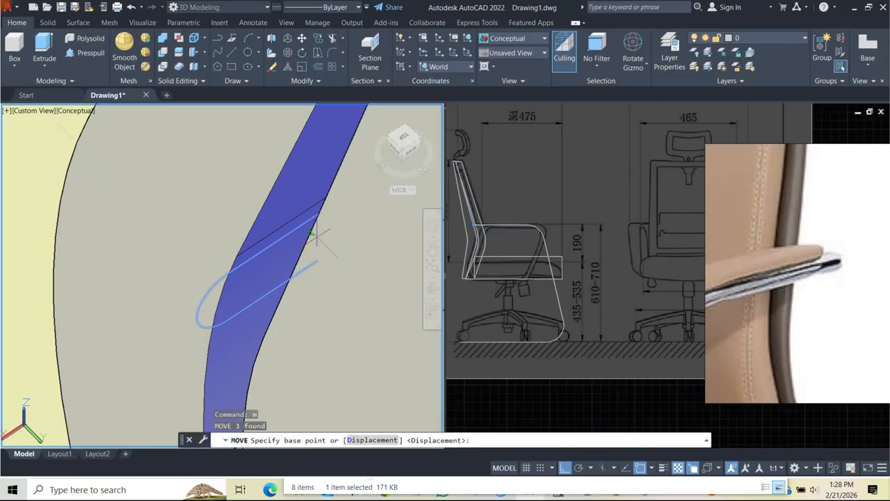
pyautogui.click(313, 240)
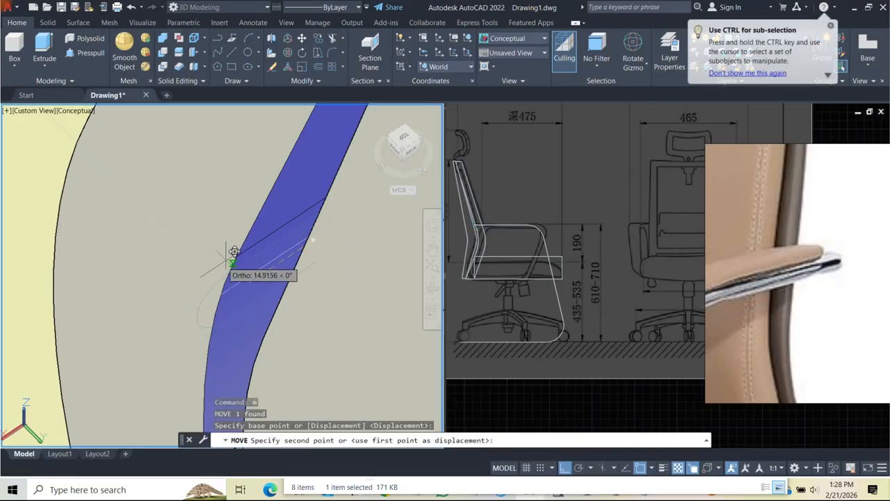
pyautogui.keyDown('shift'); pyautogui.moveTo(204, 270); pyautogui.dragTo(169, 172, button='middle'); pyautogui.keyUp('shift')
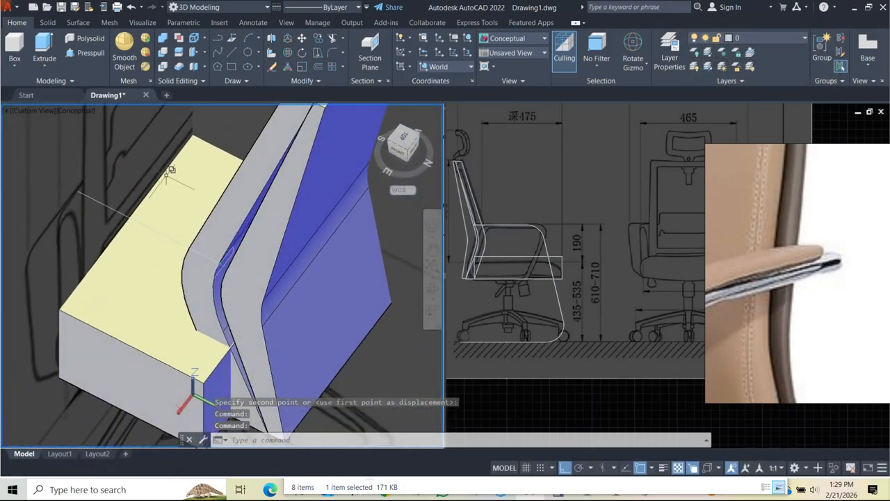
# - Try to sweep the slot profile as a solid along the 3D polyline leg path
pyautogui.click(45, 64)
pyautogui.click(59, 156)
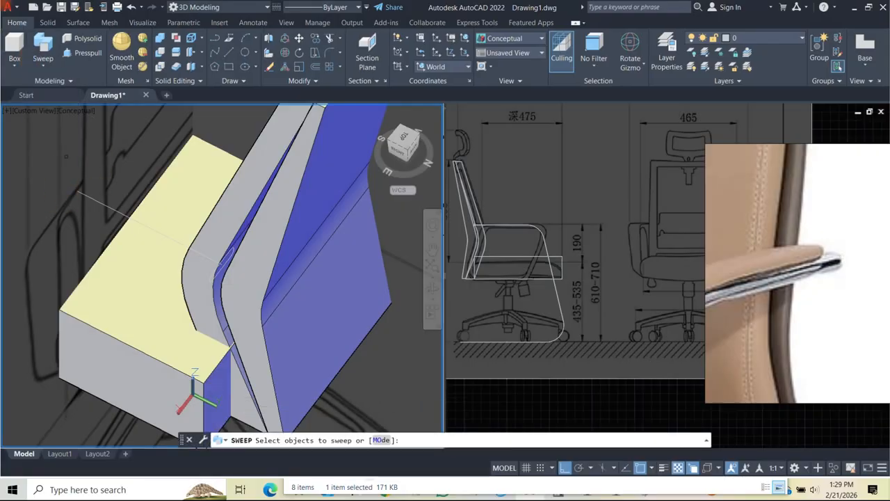
pyautogui.click(218, 267)
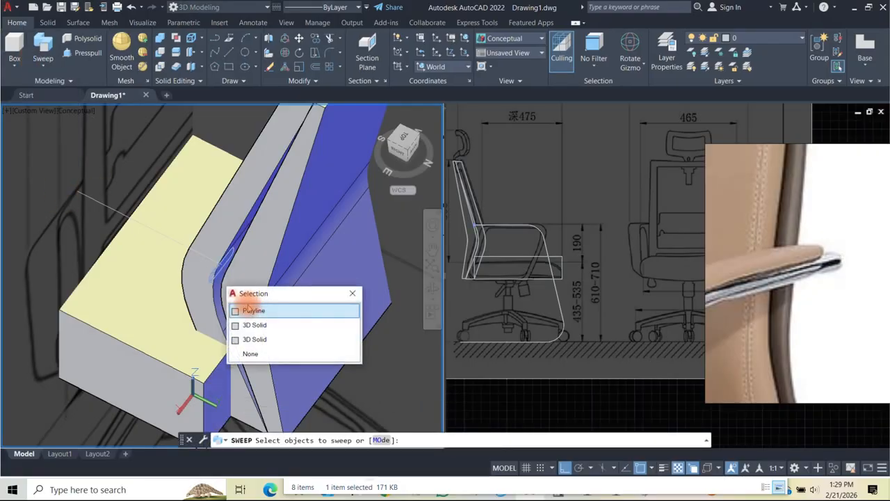
pyautogui.click(252, 311)
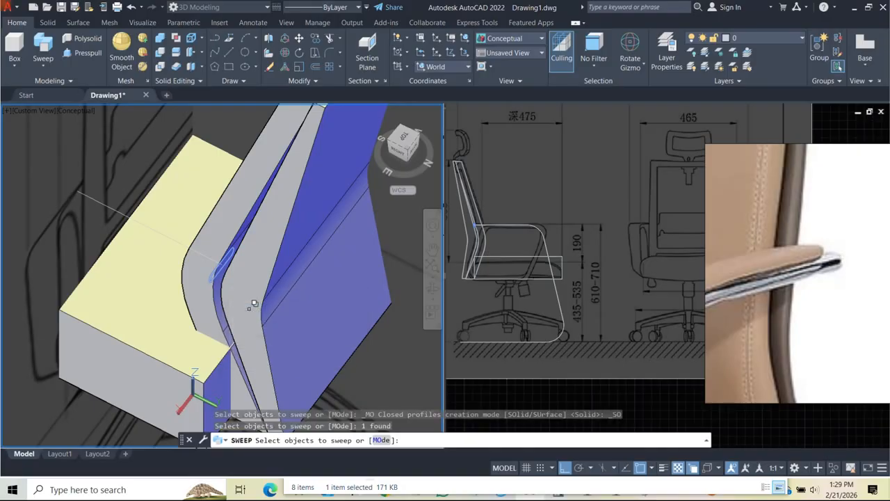
pyautogui.press('Return')
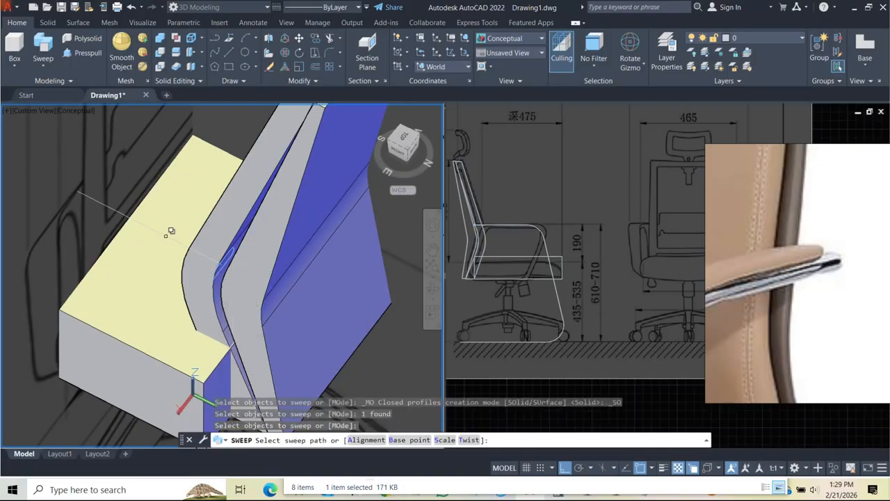
pyautogui.click(171, 236)
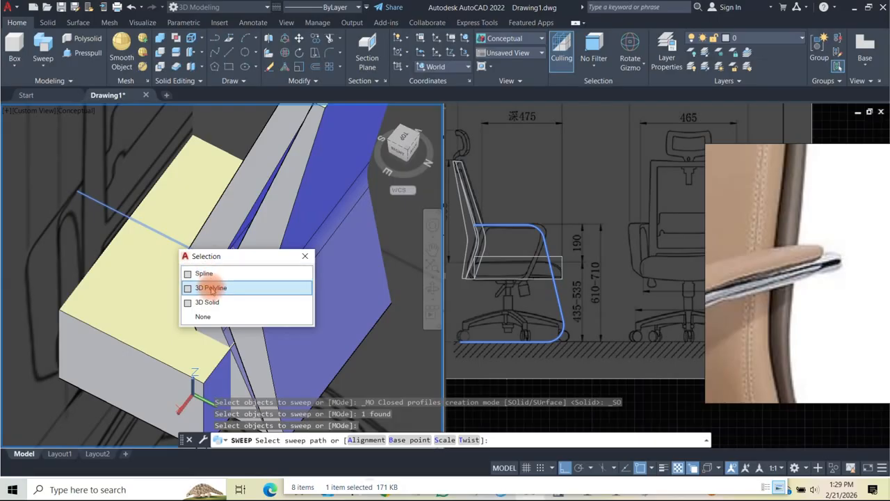
pyautogui.click(209, 289)
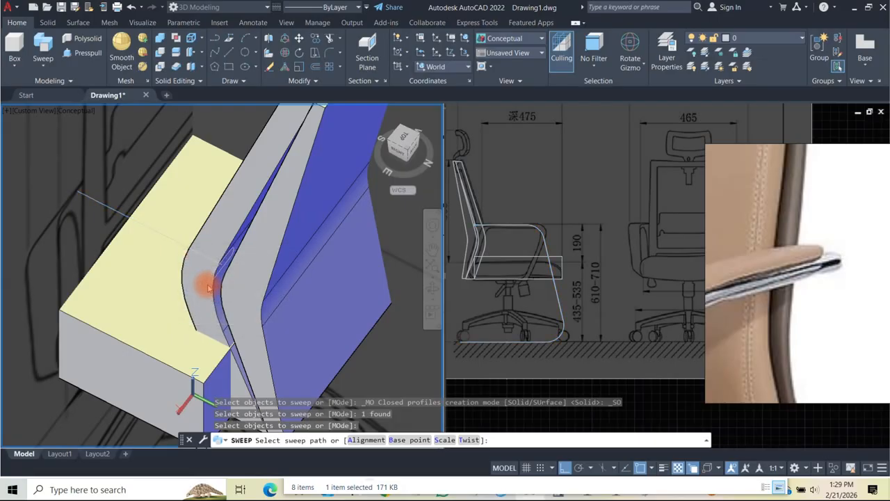
pyautogui.scroll(-6, 197, 264)
pyautogui.keyDown('shift'); pyautogui.moveTo(208, 265); pyautogui.dragTo(188, 258, button='middle'); pyautogui.keyUp('shift')
pyautogui.scroll(5, 195, 250)
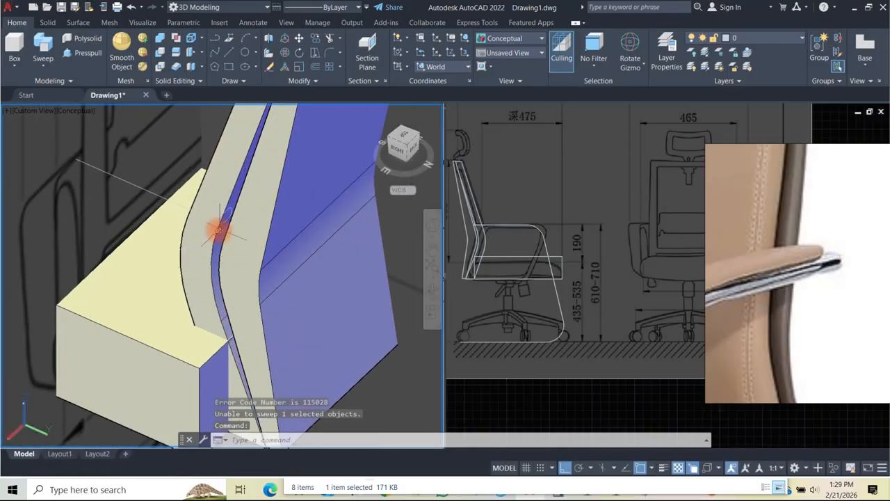
pyautogui.keyDown('shift'); pyautogui.moveTo(224, 222); pyautogui.dragTo(213, 268, button='middle'); pyautogui.keyUp('shift')
pyautogui.keyDown('shift'); pyautogui.moveTo(219, 217); pyautogui.dragTo(224, 395, button='middle'); pyautogui.keyUp('shift')
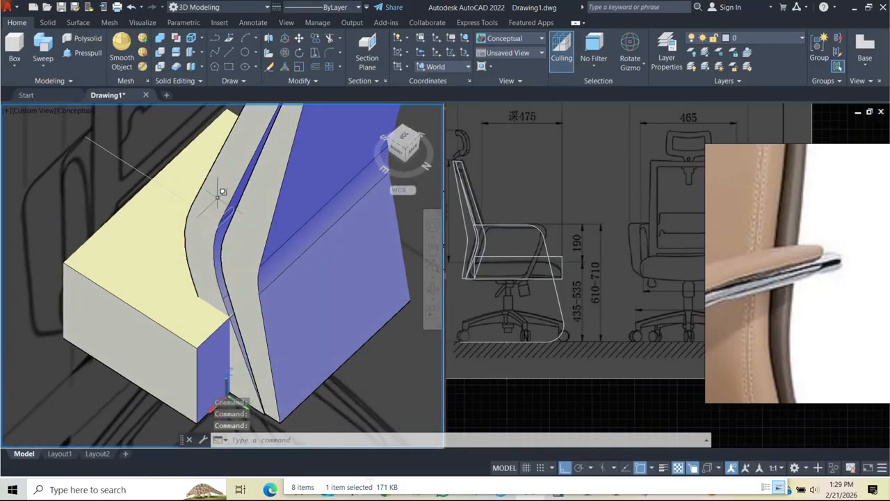
pyautogui.click(170, 189)
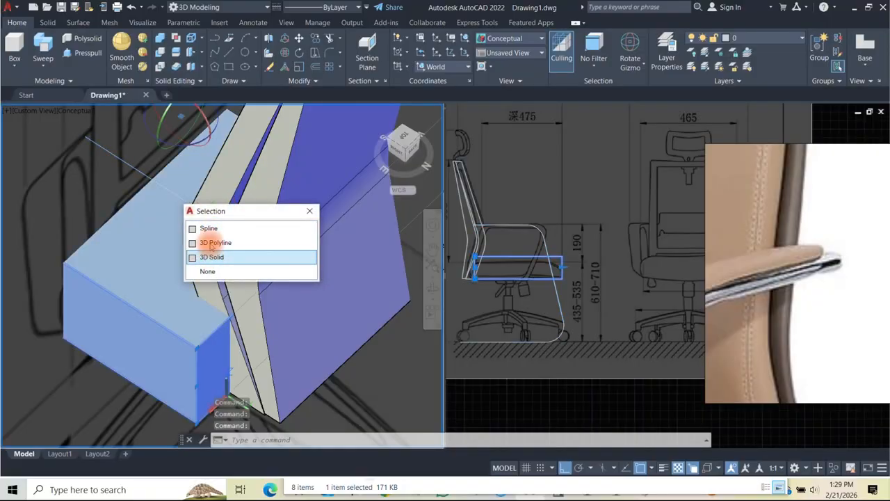
pyautogui.press('Escape')
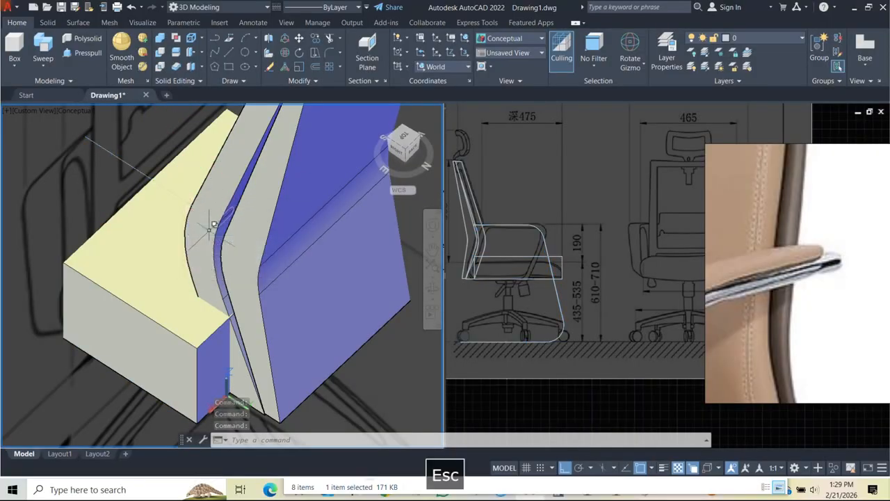
pyautogui.scroll(3, 224, 217)
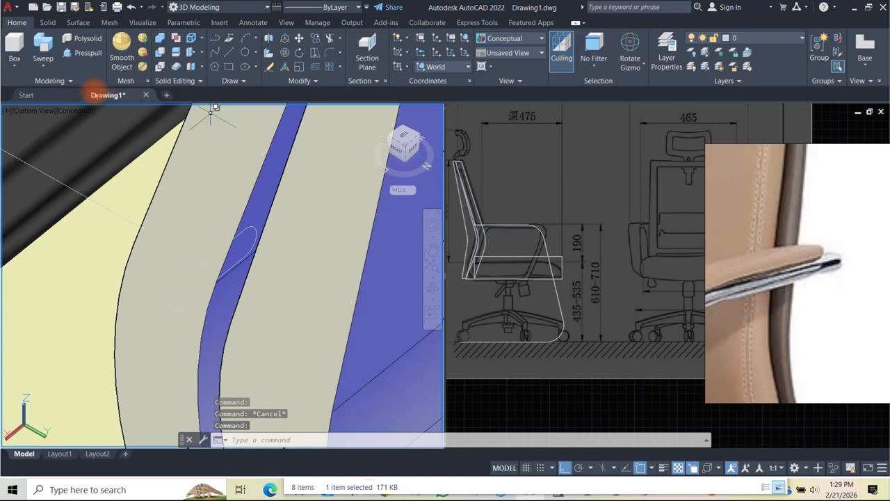
# - Sweep the slot profile as a solid along the spline leg path, choosing the spline over the overlapping 3D polyline
pyautogui.click(42, 45)
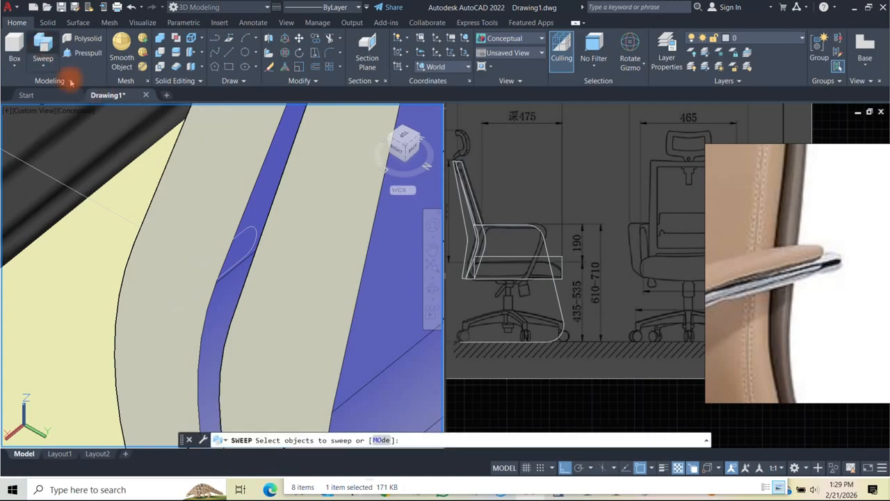
pyautogui.click(226, 245)
pyautogui.click(269, 285)
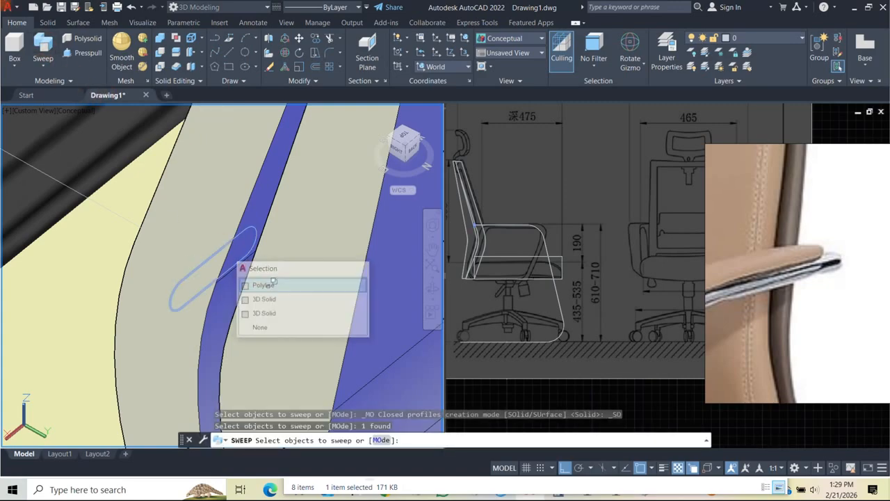
pyautogui.press('space')
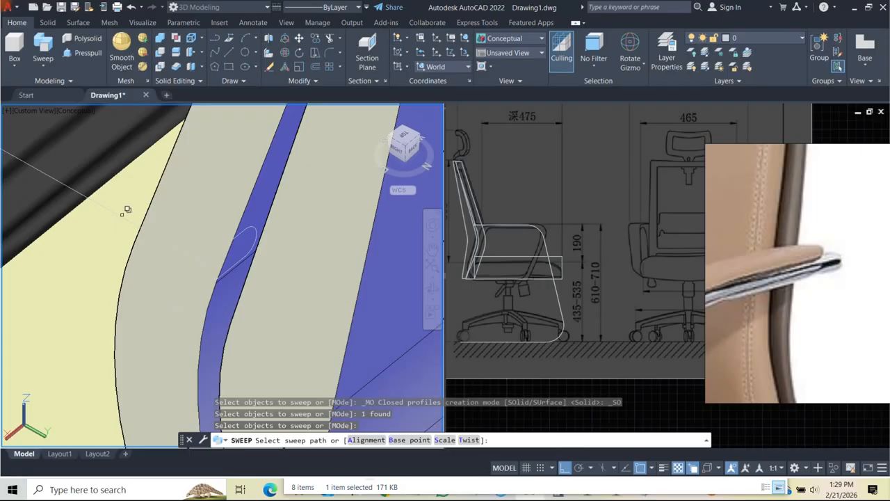
pyautogui.click(158, 257)
pyautogui.click(160, 256)
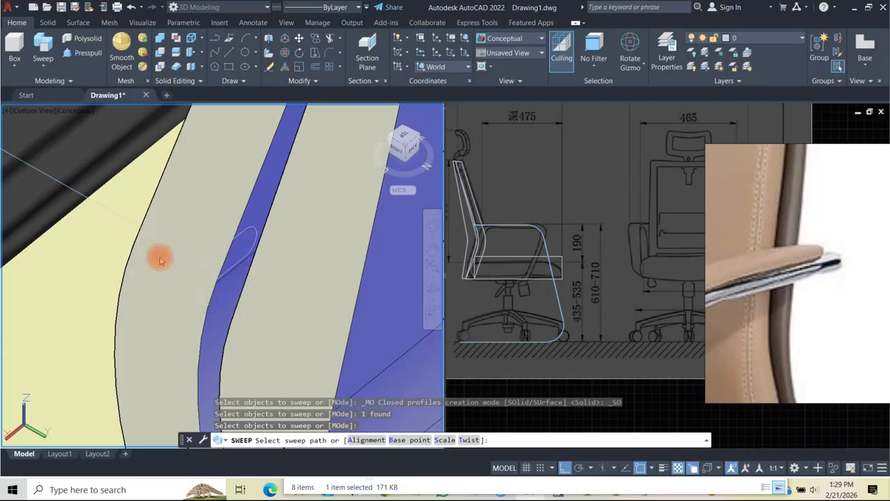
pyautogui.click(139, 227)
# - Examine the swept leg and armrest tube from several sides against the seat and backrest
pyautogui.scroll(-10, 209, 276)
pyautogui.keyDown('shift'); pyautogui.moveTo(209, 277); pyautogui.dragTo(316, 282, button='middle'); pyautogui.keyUp('shift')
pyautogui.scroll(-5, 202, 299)
pyautogui.keyDown('shift'); pyautogui.moveTo(200, 298); pyautogui.dragTo(298, 297, button='middle'); pyautogui.keyUp('shift')
pyautogui.scroll(5, 197, 295)
pyautogui.scroll(-5, 300, 281)
pyautogui.keyDown('shift'); pyautogui.moveTo(300, 281); pyautogui.dragTo(56, 320, button='middle'); pyautogui.keyUp('shift')
pyautogui.scroll(6, 211, 272)
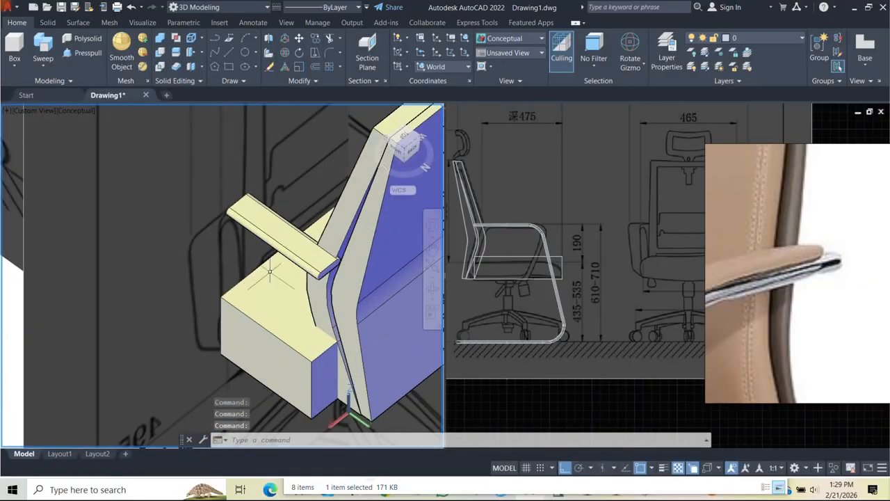
# - Undo the sweep of the leg and armrest tube, keeping the slot profile and the leg path
pyautogui.scroll(-4, 326, 270)
pyautogui.keyDown('shift'); pyautogui.moveTo(325, 270); pyautogui.dragTo(300, 259, button='middle'); pyautogui.keyUp('shift')
pyautogui.scroll(3, 301, 262)
pyautogui.scroll(3, 319, 247)
pyautogui.scroll(-6, 299, 249)
pyautogui.hotkey('ctrl', 'z')
pyautogui.hotkey('ctrl', 'z')
pyautogui.hotkey('ctrl', 'z')
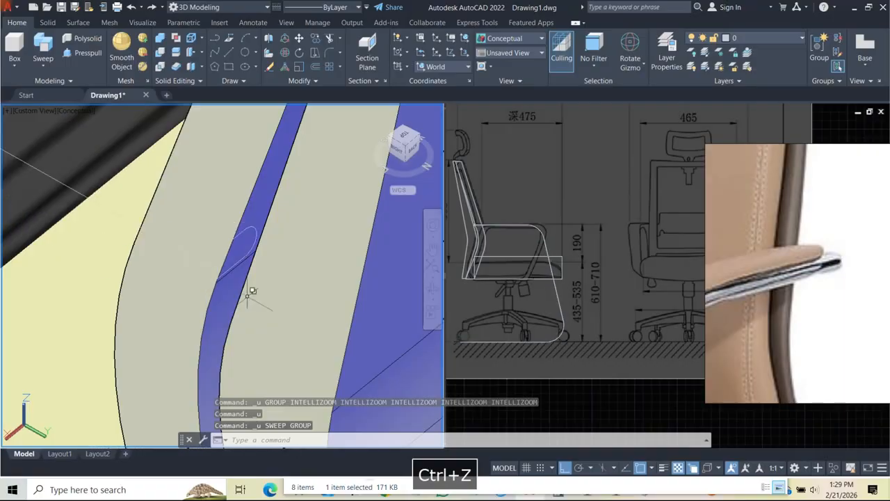
# - Move the slot profile outward so its inner rounded end sits on the armrest end of the leg path
pyautogui.click(249, 227)
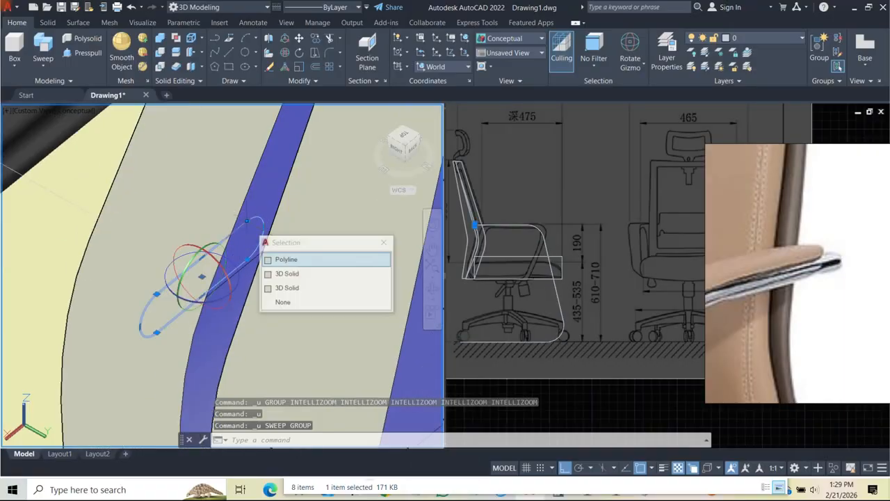
pyautogui.click(284, 258)
pyautogui.keyDown('shift'); pyautogui.moveTo(241, 269); pyautogui.dragTo(225, 284, button='middle'); pyautogui.keyUp('shift')
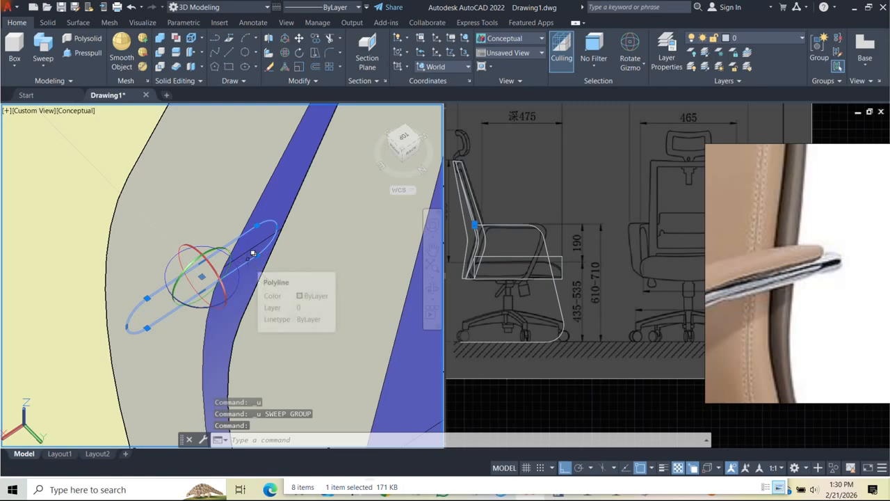
pyautogui.write('m')
pyautogui.press('space')
pyautogui.click(201, 277)
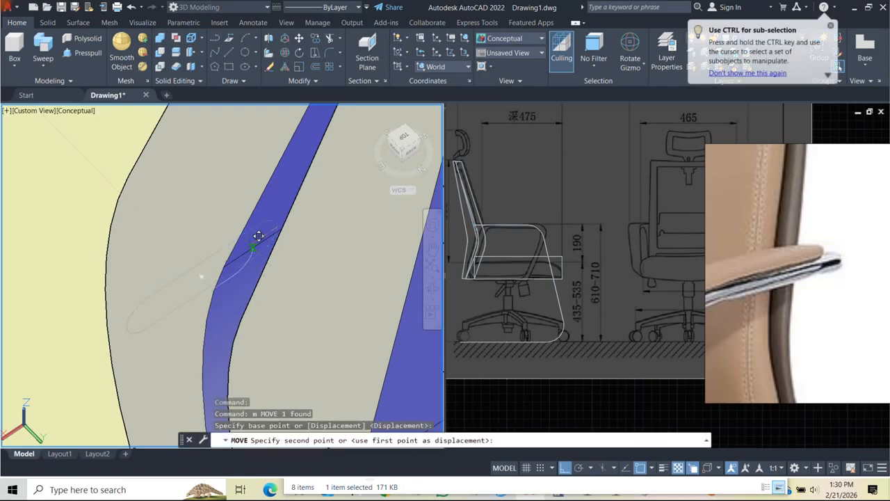
pyautogui.keyDown('shift'); pyautogui.moveTo(202, 274); pyautogui.dragTo(346, 336, button='middle'); pyautogui.keyUp('shift')
pyautogui.scroll(-5, 253, 306)
pyautogui.keyDown('shift'); pyautogui.moveTo(228, 302); pyautogui.dragTo(95, 334, button='middle'); pyautogui.keyUp('shift')
pyautogui.scroll(5, 138, 312)
pyautogui.moveTo(156, 304); pyautogui.dragTo(204, 297, button='middle')
pyautogui.scroll(-4, 196, 263)
pyautogui.scroll(5, 203, 304)
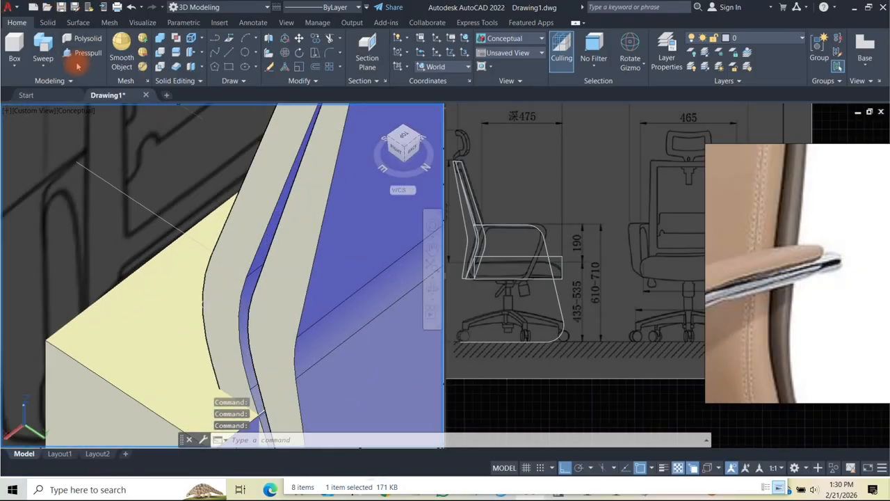
# - Sweep the repositioned slot profile as a solid along the spline leg path
pyautogui.click(51, 47)
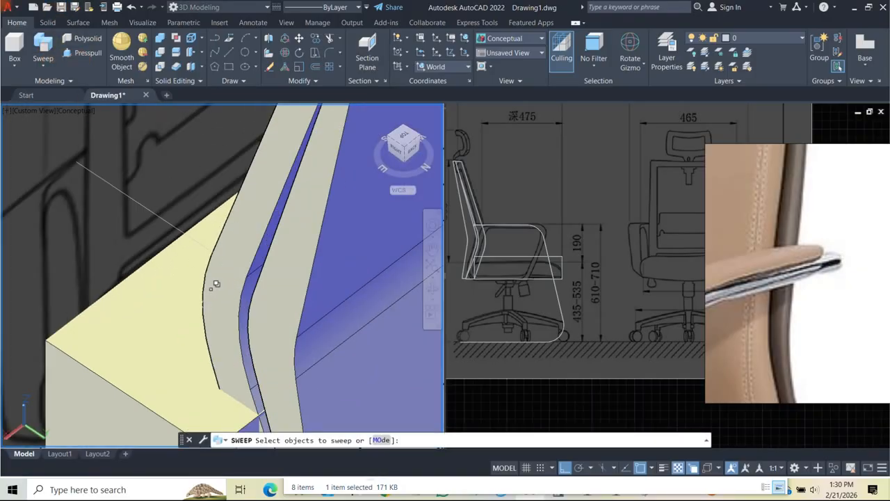
pyautogui.click(218, 285)
pyautogui.click(255, 328)
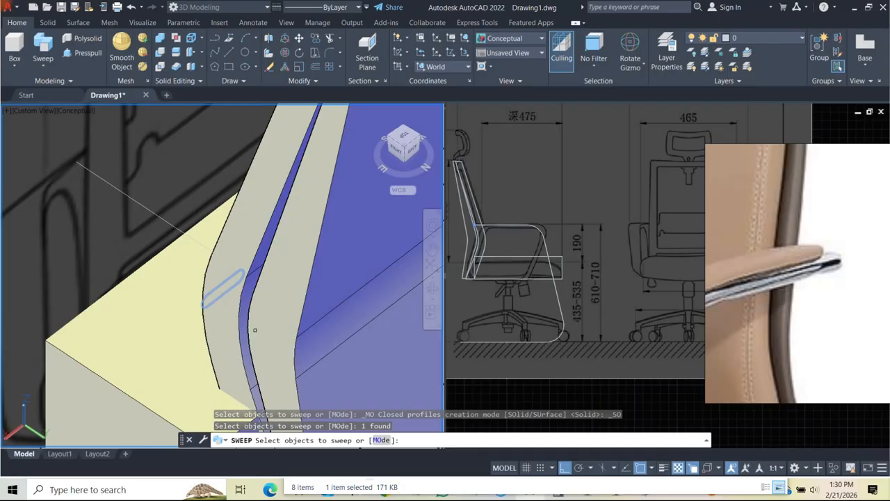
pyautogui.press('Return')
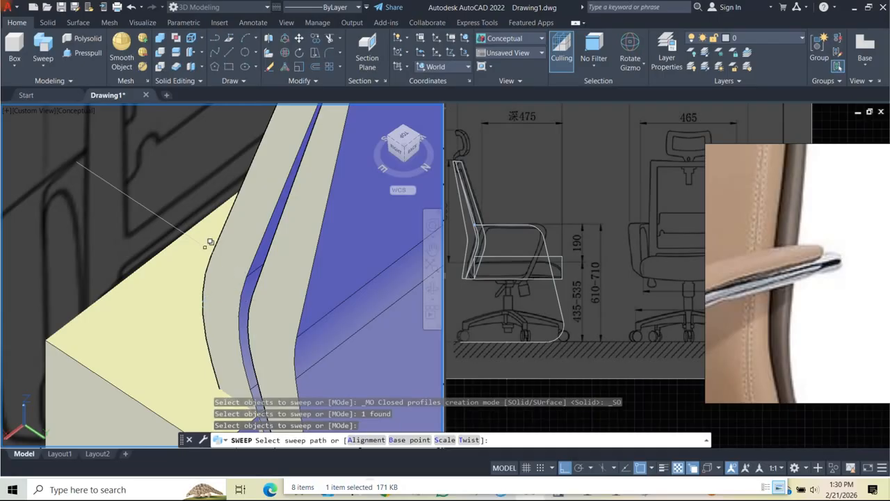
pyautogui.click(207, 251)
pyautogui.click(232, 287)
# - Check the new tube against the seat and backrest, and undo the sweep made with the repositioned profile
pyautogui.scroll(-10, 221, 259)
pyautogui.keyDown('shift'); pyautogui.moveTo(220, 263); pyautogui.dragTo(300, 278, button='middle'); pyautogui.keyUp('shift')
pyautogui.scroll(7, 211, 280)
pyautogui.keyDown('shift'); pyautogui.moveTo(193, 264); pyautogui.dragTo(268, 316, button='middle'); pyautogui.keyUp('shift')
pyautogui.scroll(2, 253, 316)
pyautogui.scroll(-5, 240, 321)
pyautogui.hotkey('ctrl', 'z')
pyautogui.hotkey('ctrl', 'z')
pyautogui.hotkey('ctrl', 'z')
pyautogui.hotkey('ctrl', 'z')
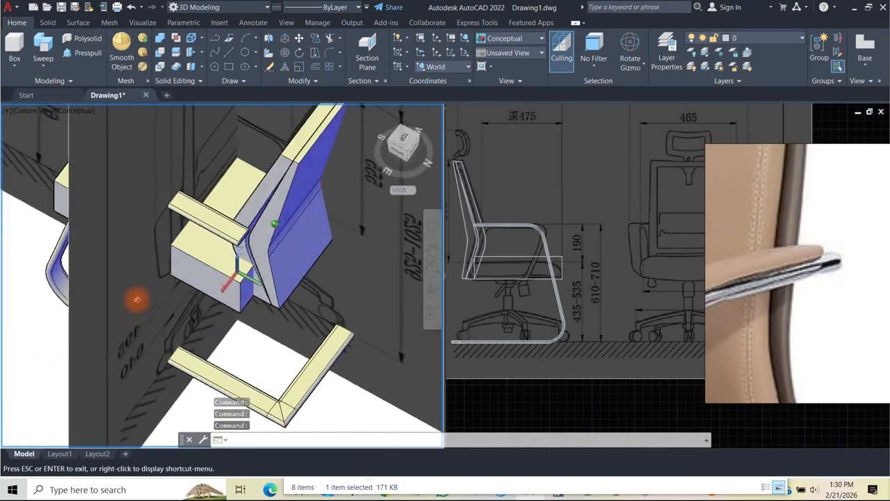
pyautogui.hotkey('ctrl', 'z')
pyautogui.keyDown('shift'); pyautogui.moveTo(239, 307); pyautogui.dragTo(192, 247, button='middle'); pyautogui.keyUp('shift')
pyautogui.hotkey('ctrl', 'z')
pyautogui.hotkey('ctrl', 'z')
pyautogui.hotkey('ctrl', 'z')
pyautogui.hotkey('ctrl', 'z')
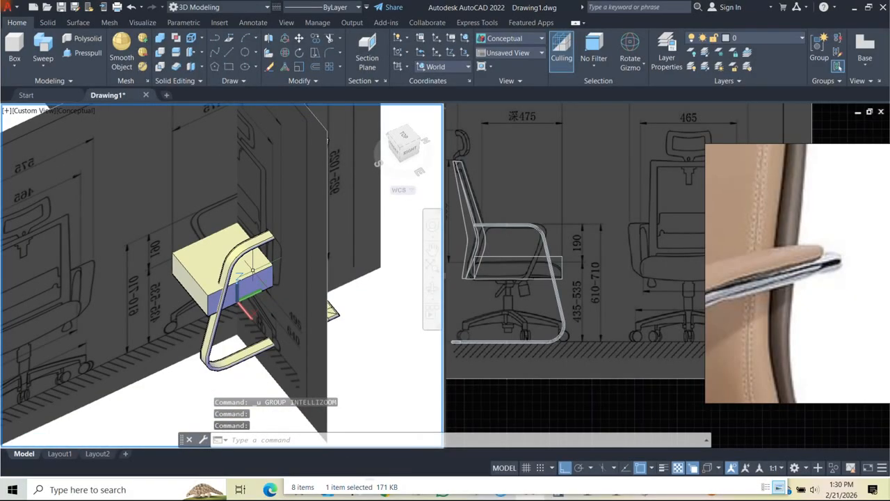
pyautogui.hotkey('ctrl', 'z')
pyautogui.hotkey('ctrl', 'z')
pyautogui.hotkey('ctrl', 'z')
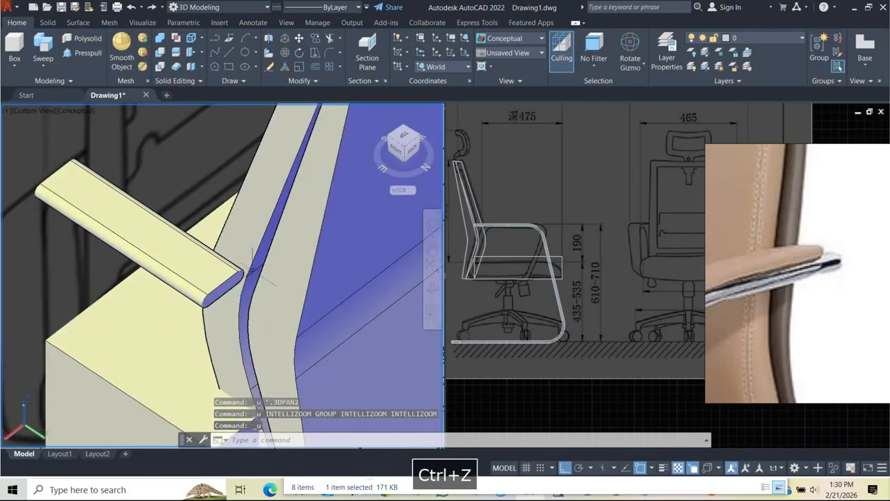
pyautogui.click(184, 234)
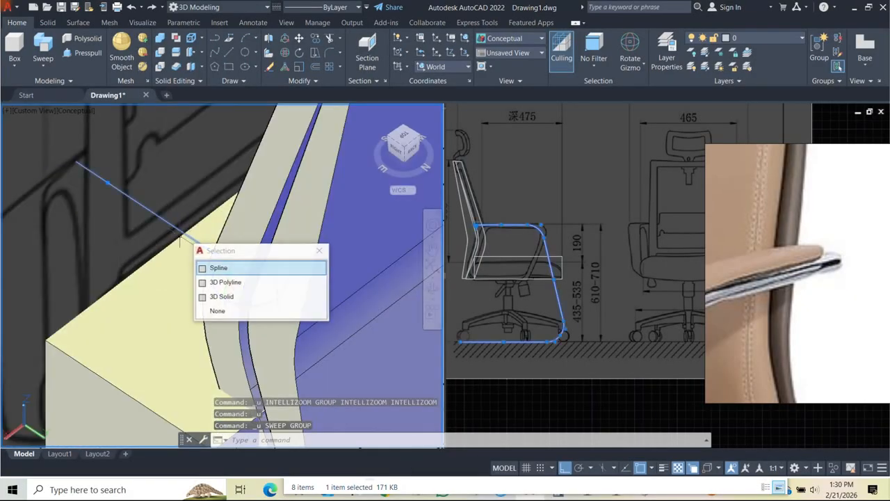
pyautogui.click(220, 268)
pyautogui.scroll(-5, 154, 233)
pyautogui.scroll(4, 182, 244)
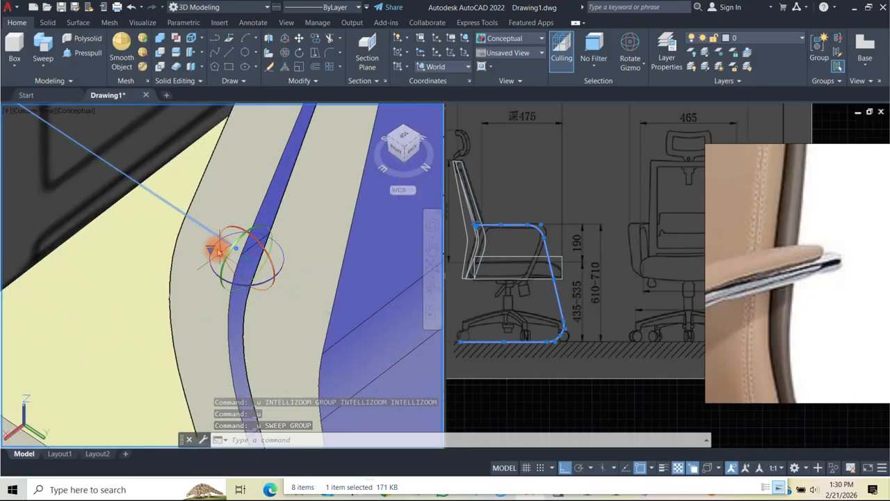
pyautogui.scroll(-4, 217, 251)
pyautogui.press('Escape')
pyautogui.press('Escape')
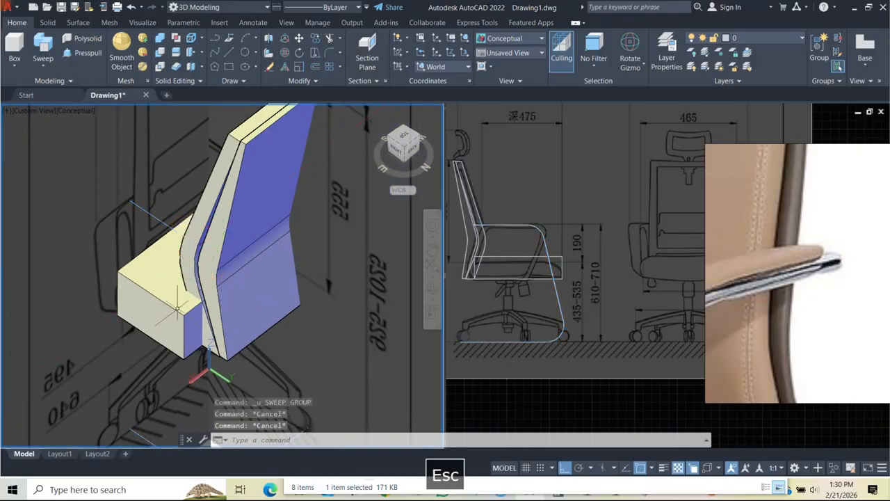
# - Isolate the spline leg path together with the seat box, hiding all other objects
pyautogui.click(178, 235)
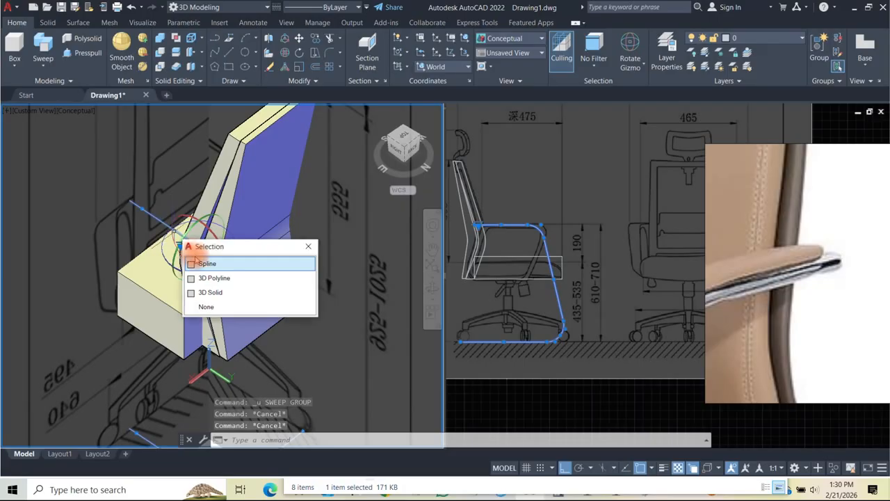
pyautogui.click(208, 264)
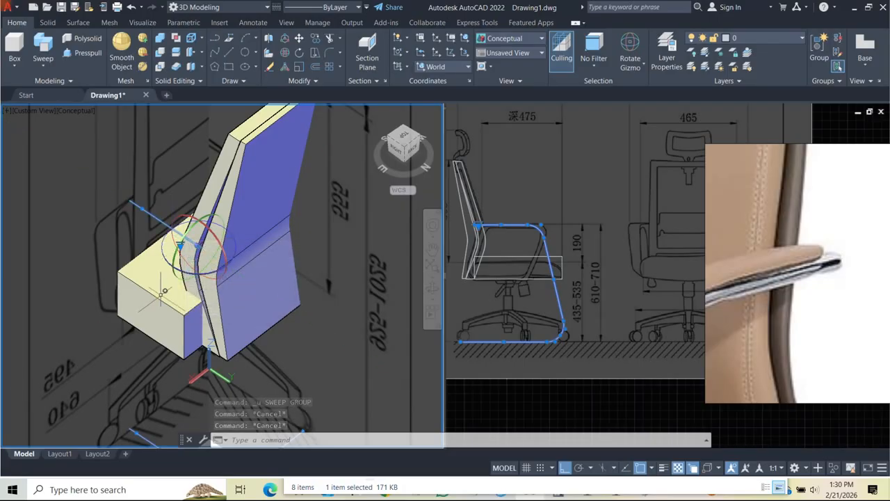
pyautogui.click(159, 295)
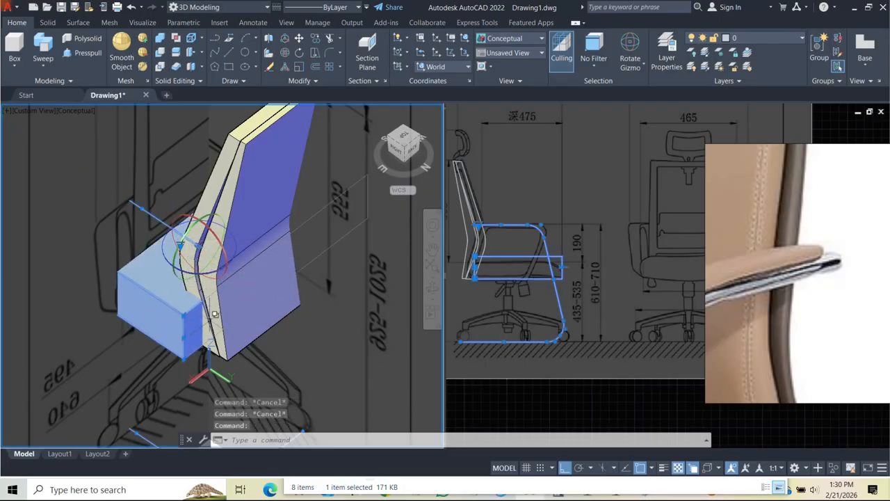
pyautogui.write('isolate')
pyautogui.press('Return')
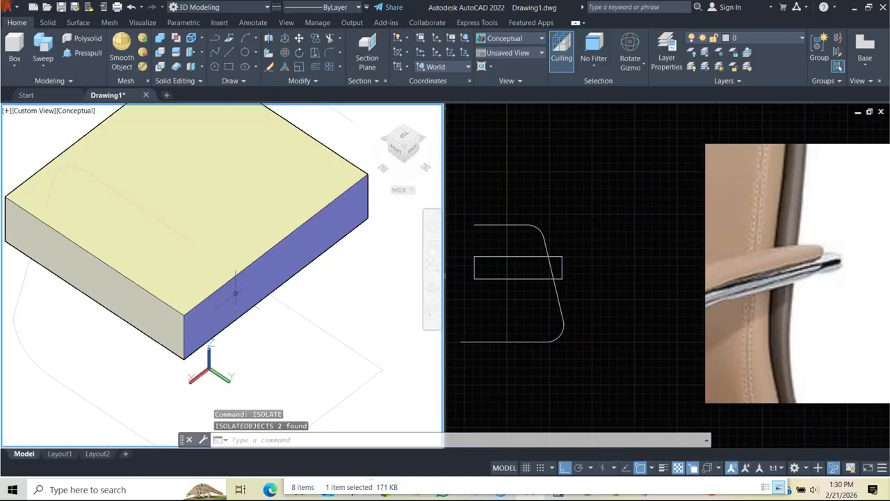
# - Show the isolated seat and leg path from the top in the 2D Wireframe visual style
pyautogui.scroll(-5, 235, 285)
pyautogui.keyDown('shift'); pyautogui.moveTo(253, 285); pyautogui.dragTo(173, 352, button='middle'); pyautogui.keyUp('shift')
pyautogui.click(406, 142)
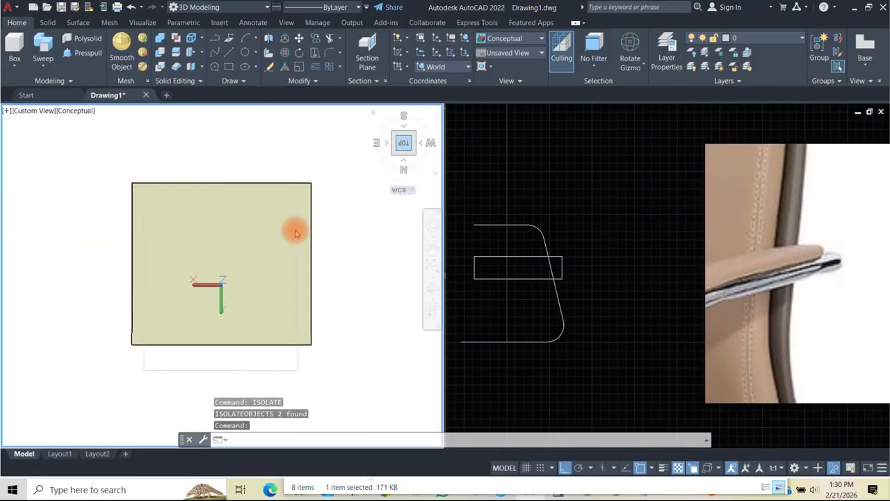
pyautogui.click(47, 112)
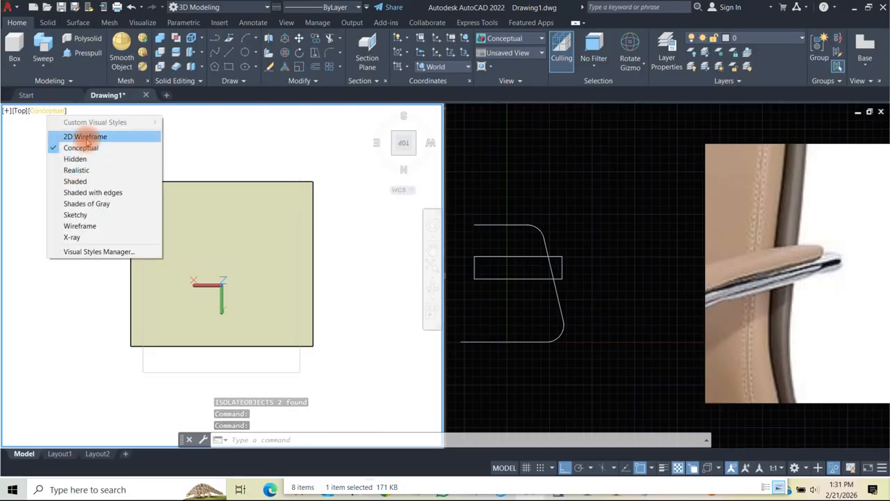
pyautogui.click(86, 137)
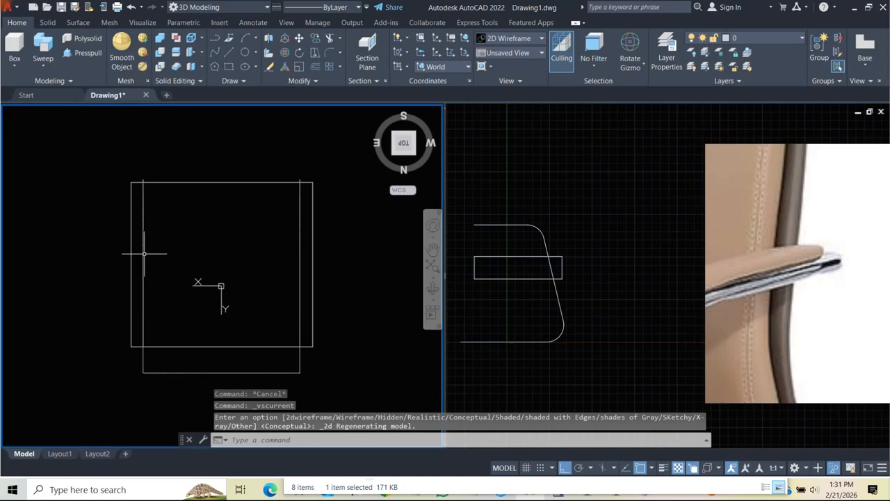
pyautogui.click(143, 253)
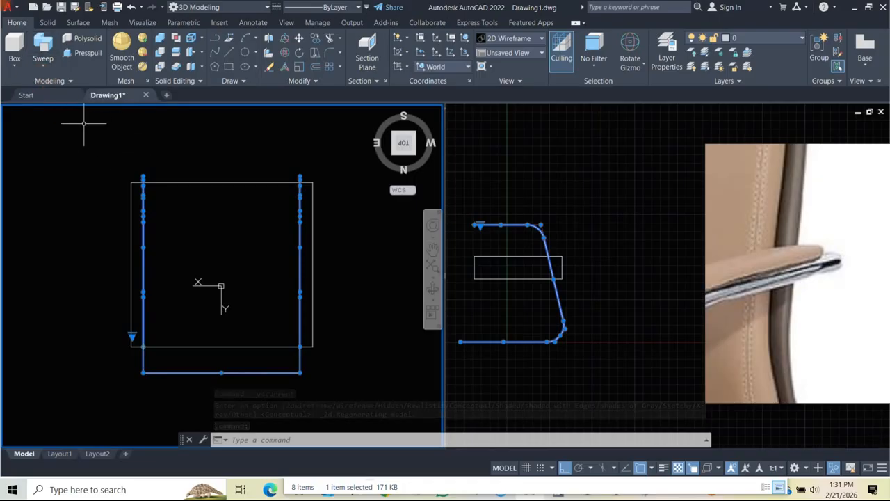
pyautogui.write('tr')
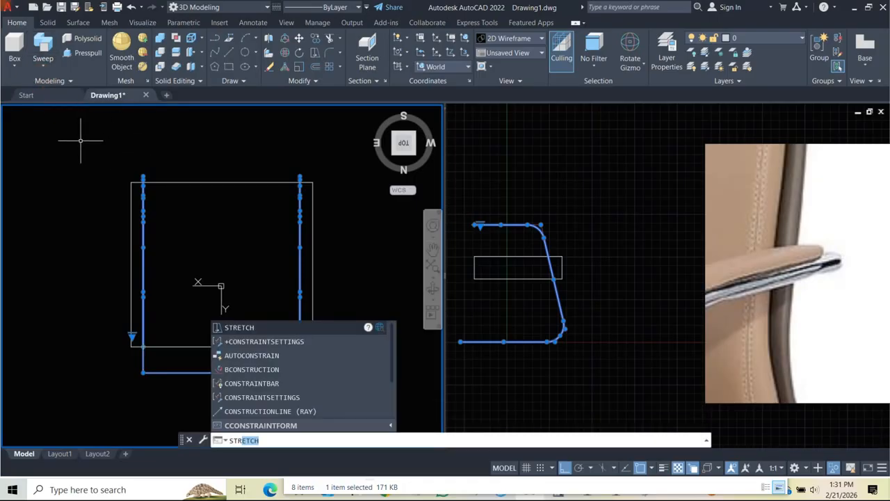
pyautogui.press('Escape')
pyautogui.press('Escape')
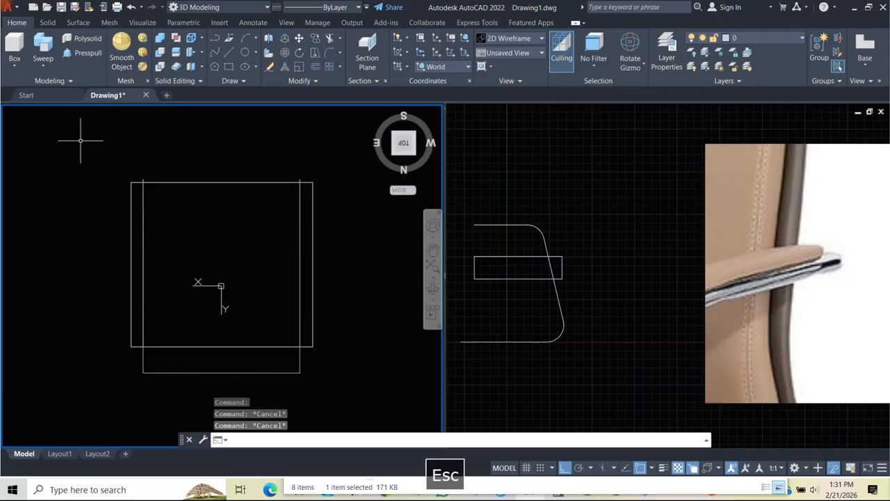
# - Stretch the east side of the leg path outward about 69 units, beyond the seat's edge, excluding the seat box from the selection
pyautogui.write('str')
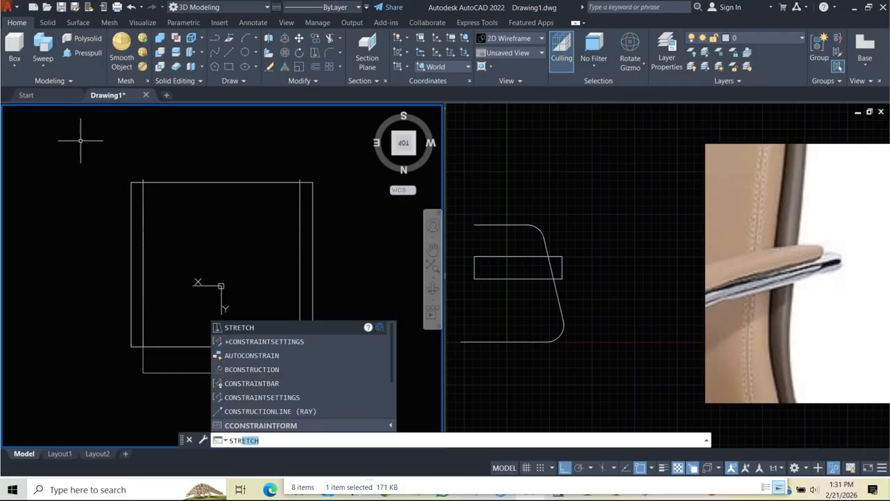
pyautogui.press('Return')
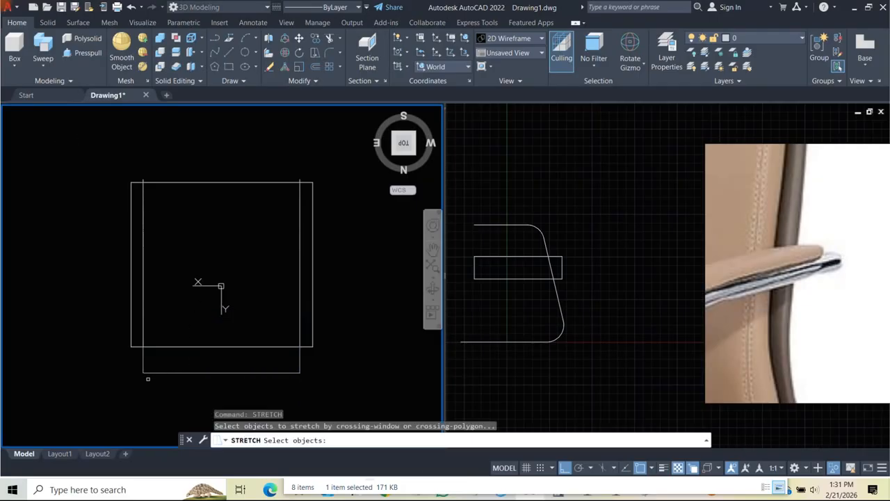
pyautogui.click(140, 167)
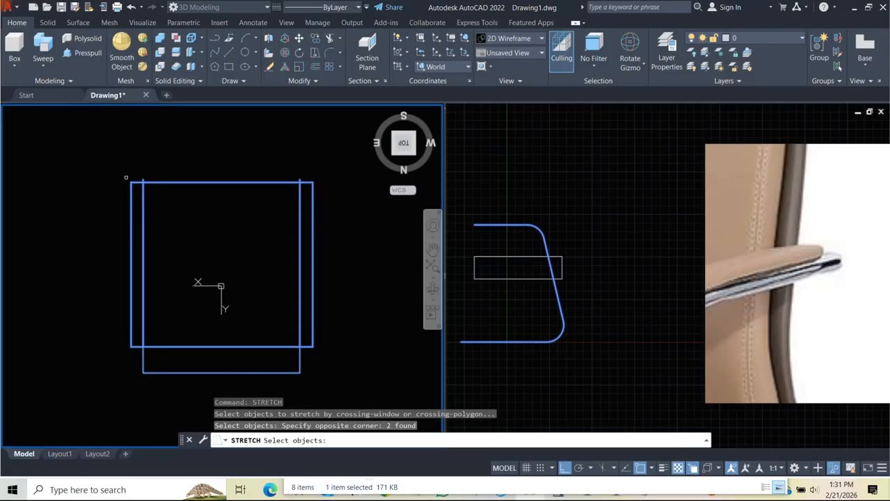
pyautogui.keyDown('shift'); pyautogui.click(122, 163); pyautogui.keyUp('shift')
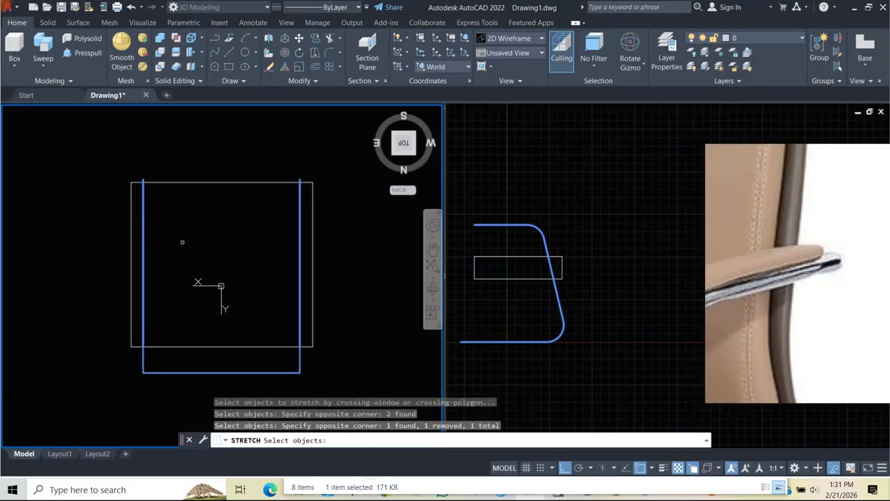
pyautogui.press('Return')
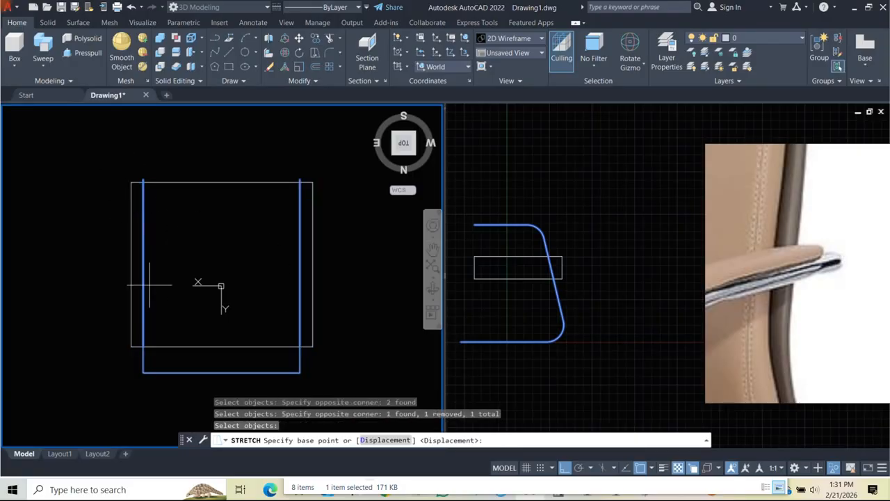
pyautogui.click(142, 176)
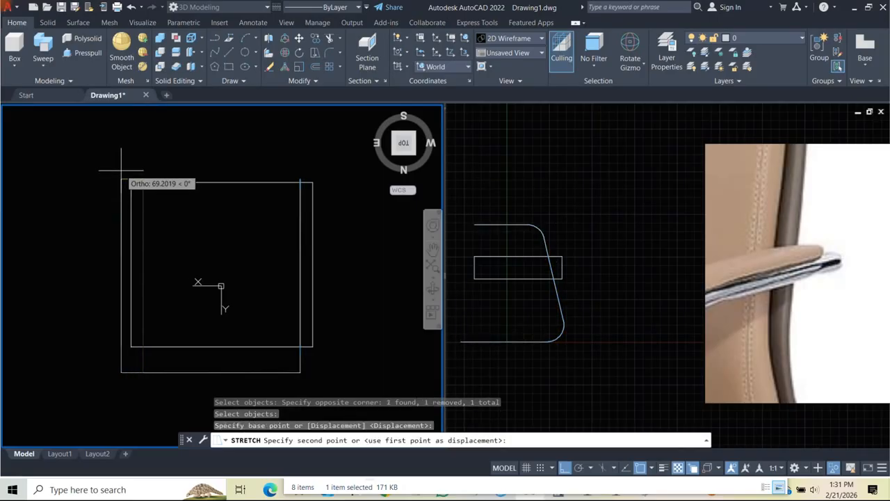
pyautogui.click(122, 162)
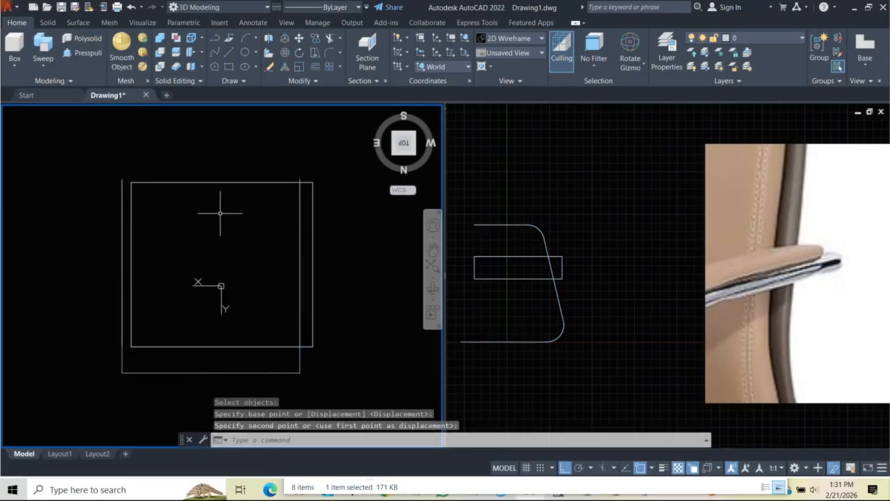
# - Stretch the west side of the leg path outward about 71 units, beyond the seat's edge, leaving the seat box out of the selection
pyautogui.write('strc')
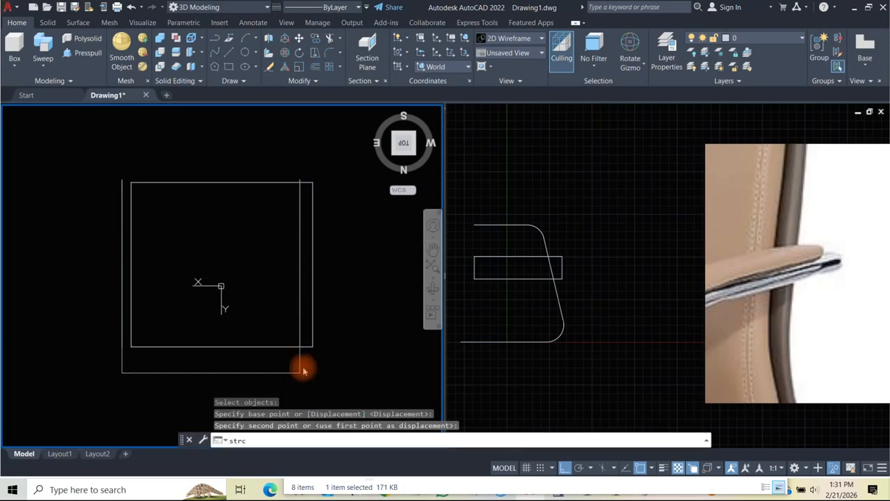
pyautogui.press('Return')
pyautogui.write('stre')
pyautogui.press('Return')
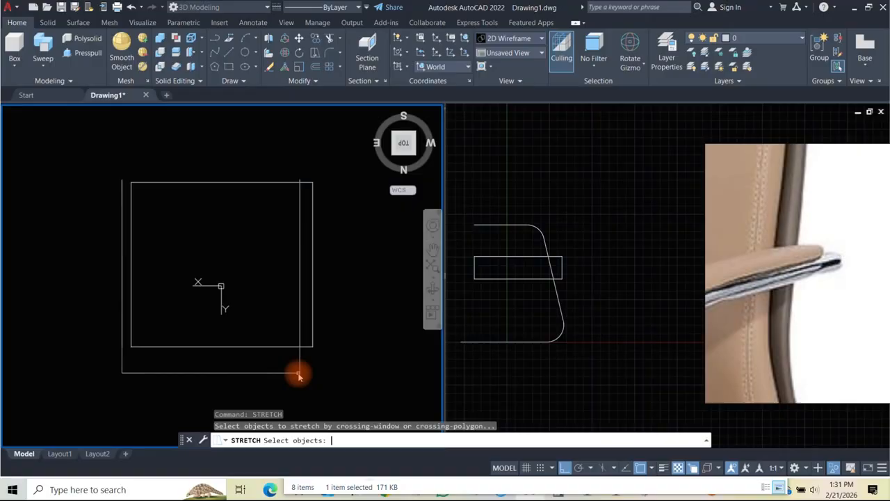
pyautogui.click(304, 385)
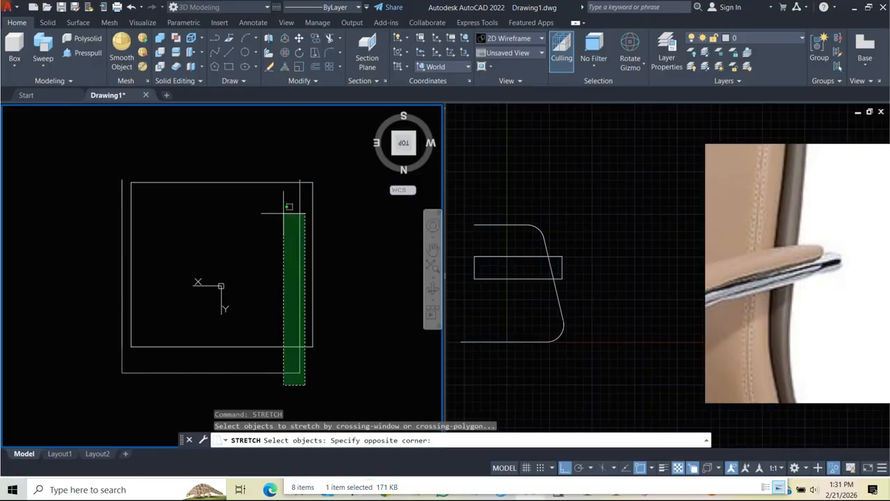
pyautogui.click(286, 149)
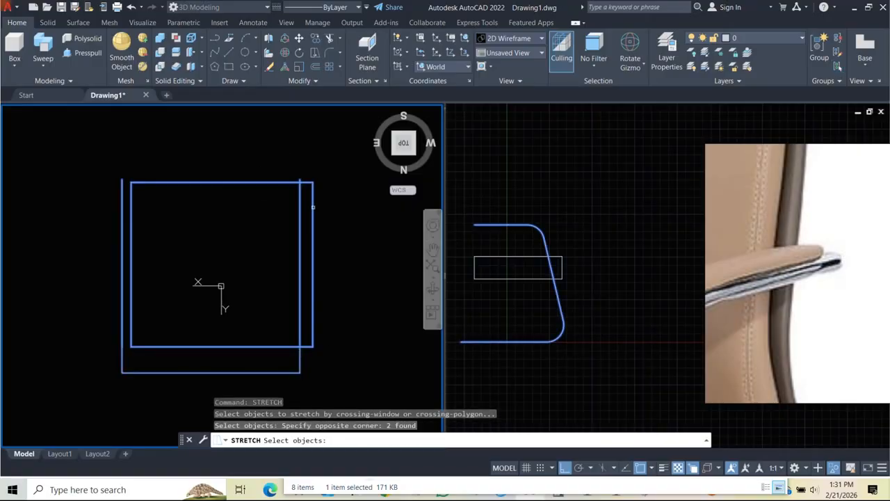
pyautogui.keyDown('shift'); pyautogui.click(306, 319); pyautogui.keyUp('shift')
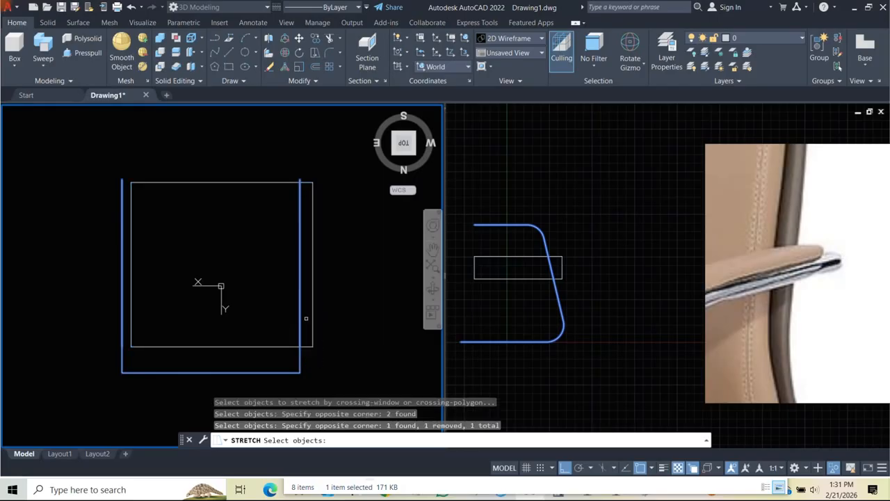
pyautogui.press('Return')
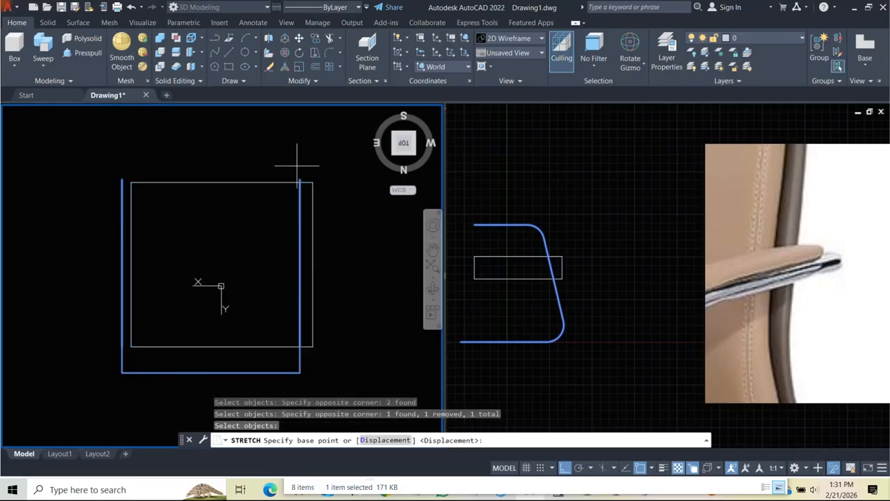
pyautogui.click(300, 166)
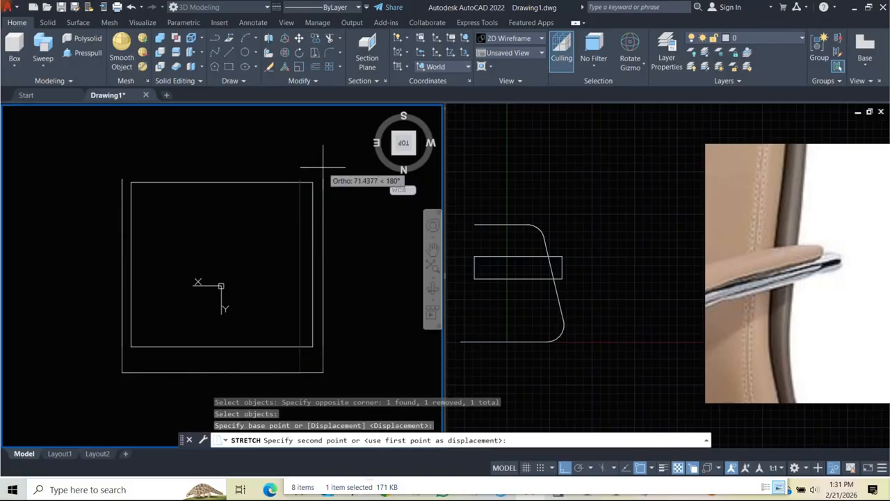
pyautogui.keyDown('shift'); pyautogui.moveTo(323, 166); pyautogui.dragTo(224, 206, button='middle'); pyautogui.keyUp('shift')
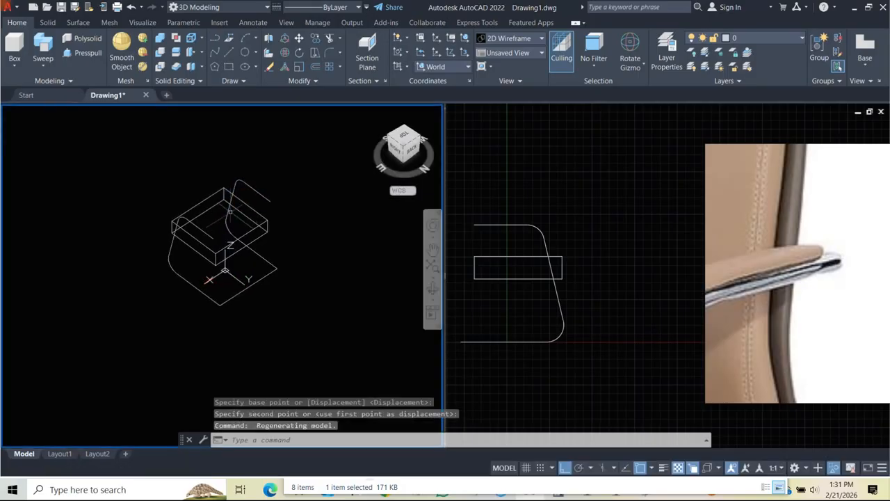
# - End the object isolation so that all hidden chair parts and reference images are displayed again
pyautogui.write('UNisl')
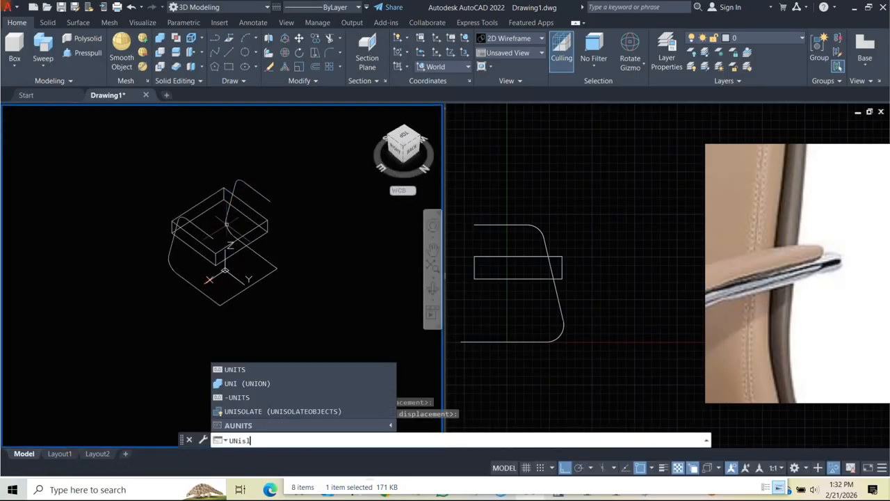
pyautogui.press('BackSpace')
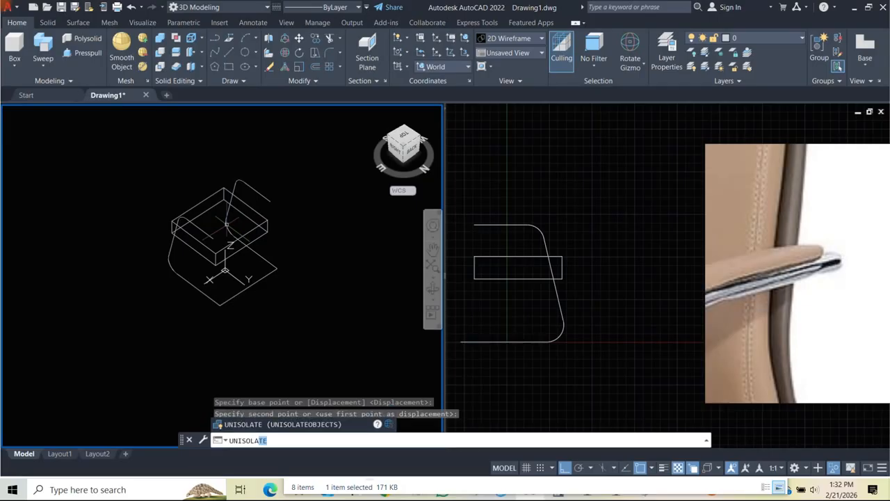
pyautogui.press('Return')
# - Move the flat rounded tube profile by its centre onto the upper rear end of the widened leg path
pyautogui.keyDown('shift'); pyautogui.moveTo(243, 237); pyautogui.dragTo(245, 248, button='middle'); pyautogui.keyUp('shift')
pyautogui.scroll(7, 217, 241)
pyautogui.moveTo(188, 221); pyautogui.dragTo(238, 262, button='middle')
pyautogui.scroll(3, 244, 266)
pyautogui.click(236, 268)
pyautogui.scroll(2, 235, 267)
pyautogui.scroll(2, 239, 262)
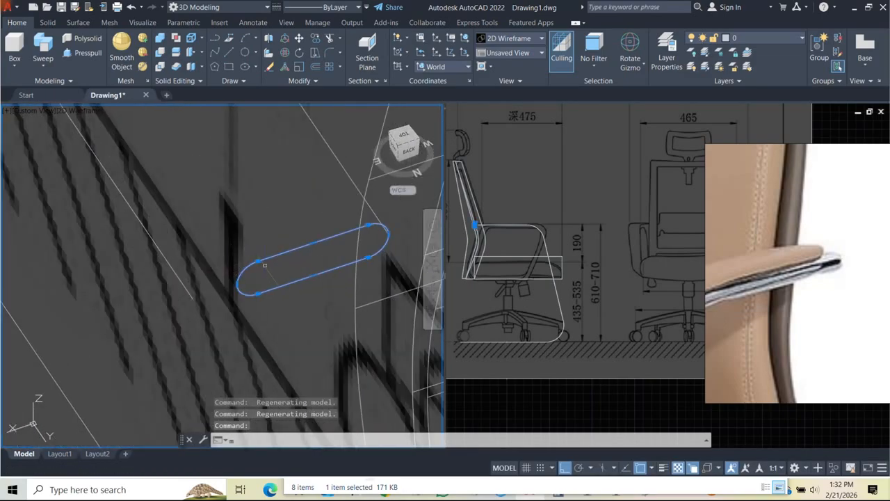
pyautogui.write('m')
pyautogui.press('Return')
pyautogui.click(313, 258)
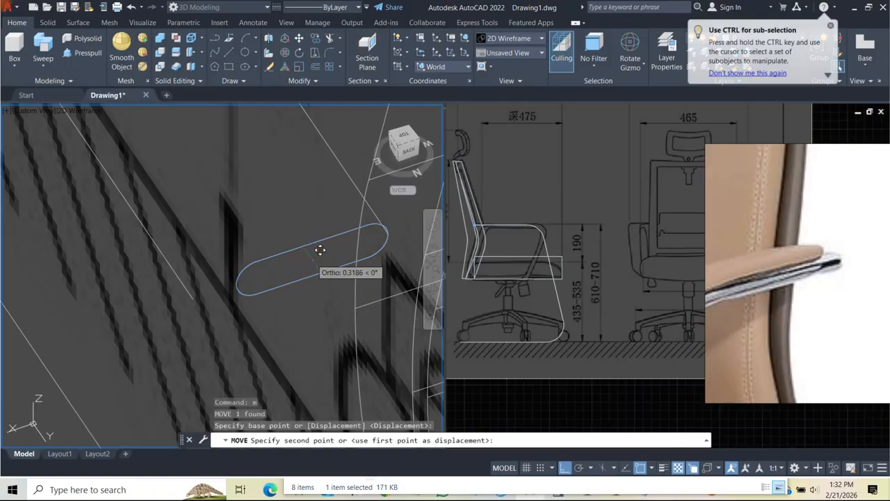
pyautogui.click(189, 299)
pyautogui.moveTo(189, 299)
pyautogui.keyDown('shift'); pyautogui.mouseDown(button='middle')
pyautogui.moveTo(169, 388)
pyautogui.moveTo(232, 306)
pyautogui.moveTo(218, 294)
pyautogui.moveTo(183, 322)
pyautogui.moveTo(178, 310)
pyautogui.mouseUp(button='middle'); pyautogui.keyUp('shift')
pyautogui.scroll(3, 218, 294)
pyautogui.scroll(-7, 218, 294)
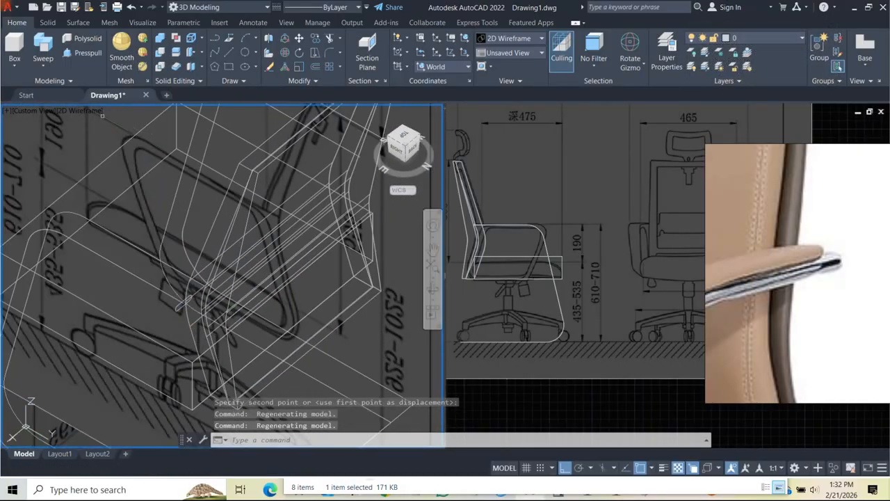
# - Sweep the flat rounded profile along the widened leg path as a solid tube
pyautogui.click(42, 48)
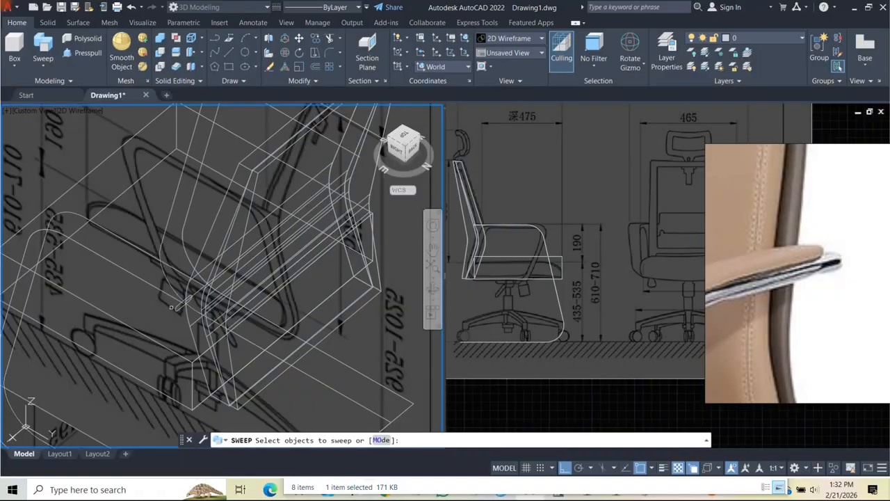
pyautogui.click(176, 307)
pyautogui.press('Return')
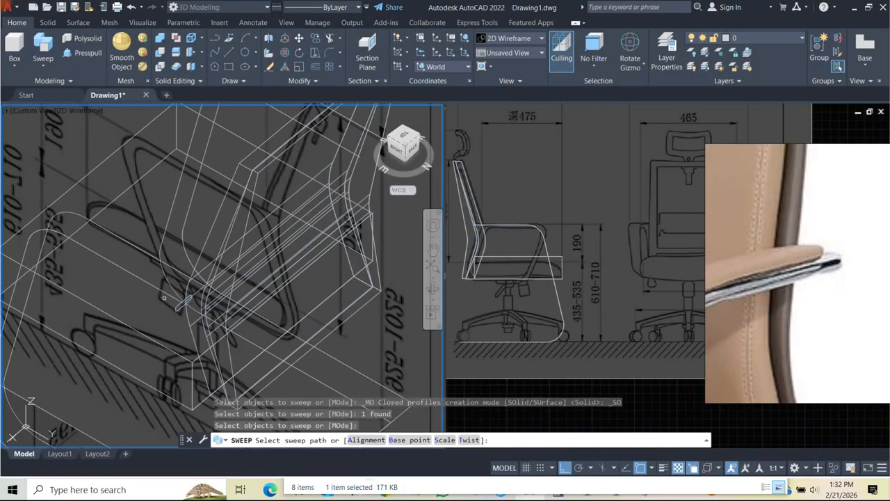
pyautogui.click(189, 299)
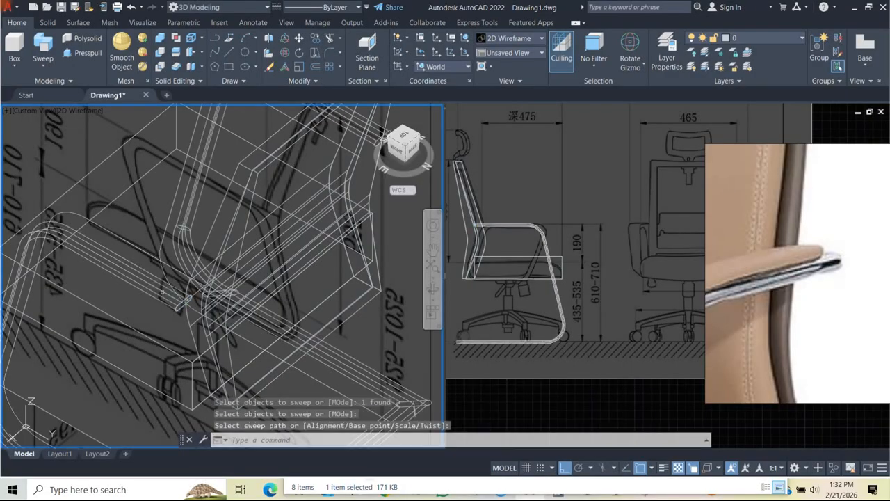
pyautogui.scroll(-10, 171, 299)
pyautogui.keyDown('shift'); pyautogui.moveTo(171, 299); pyautogui.dragTo(135, 190, button='middle'); pyautogui.keyUp('shift')
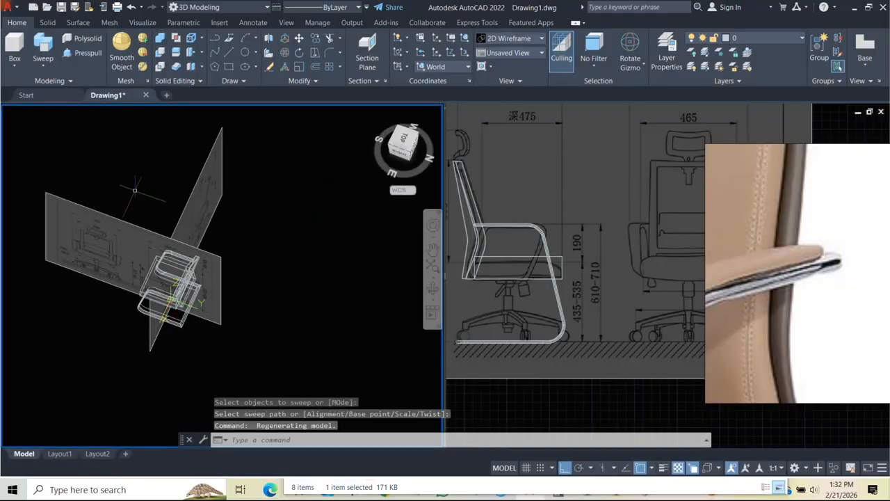
# - Display the model in the Conceptual visual style and examine the swept tube frame against the seat and backrest
pyautogui.click(56, 110)
pyautogui.click(77, 111)
pyautogui.click(87, 145)
pyautogui.keyDown('shift'); pyautogui.moveTo(123, 225); pyautogui.dragTo(187, 180, button='middle'); pyautogui.keyUp('shift')
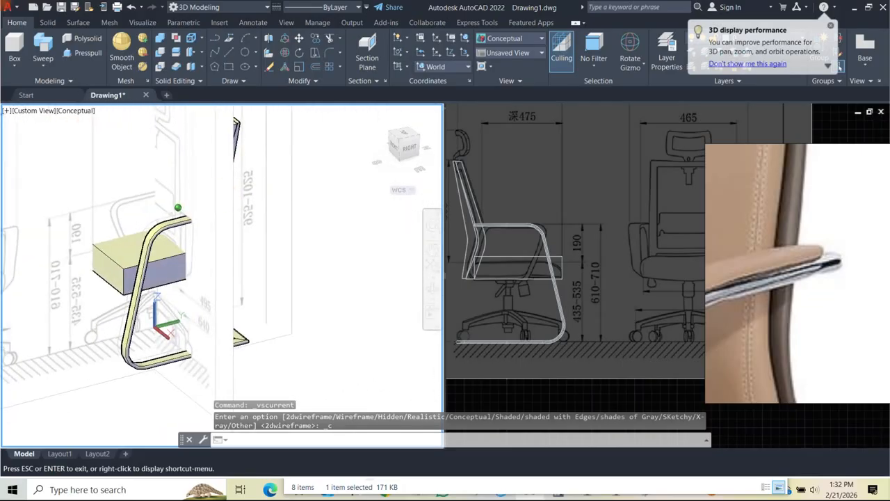
pyautogui.press('Escape')
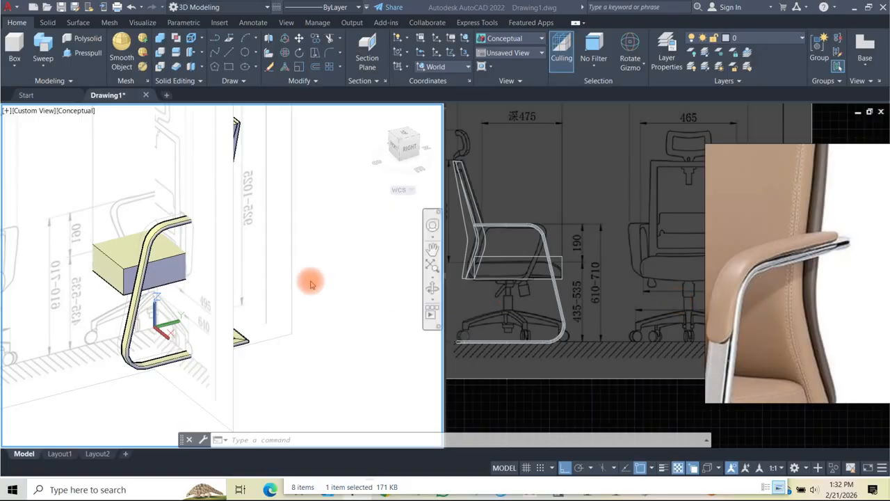
pyautogui.scroll(3, 169, 223)
pyautogui.scroll(-3, 206, 223)
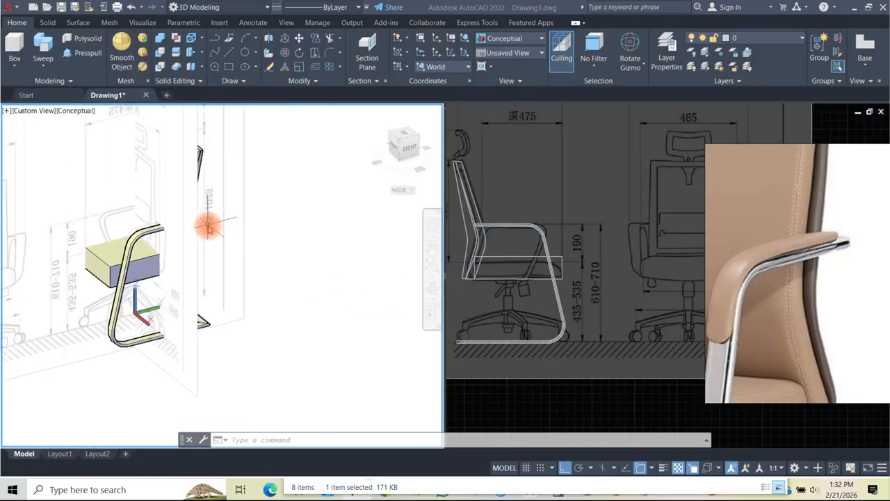
pyautogui.keyDown('shift'); pyautogui.moveTo(185, 235); pyautogui.dragTo(136, 201, button='middle'); pyautogui.keyUp('shift')
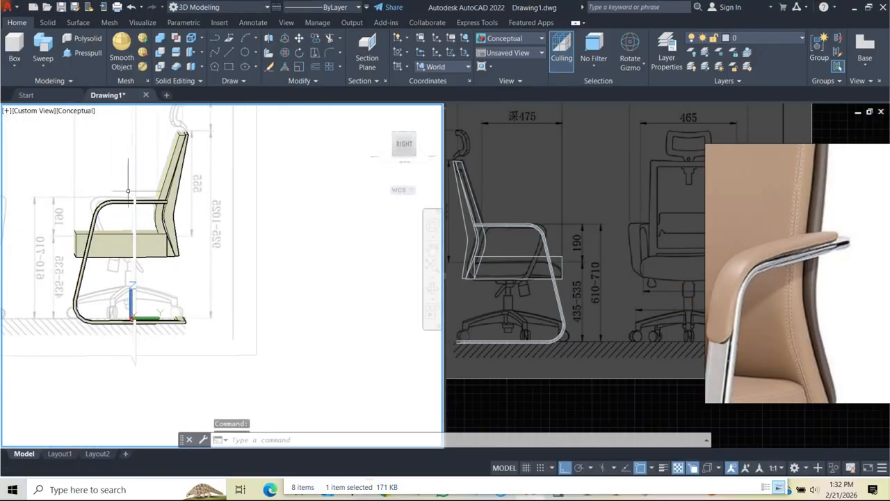
# - Set the modelling viewport to the Left view in the 2D Wireframe style, framing the armrest section of the tube
pyautogui.click(28, 113)
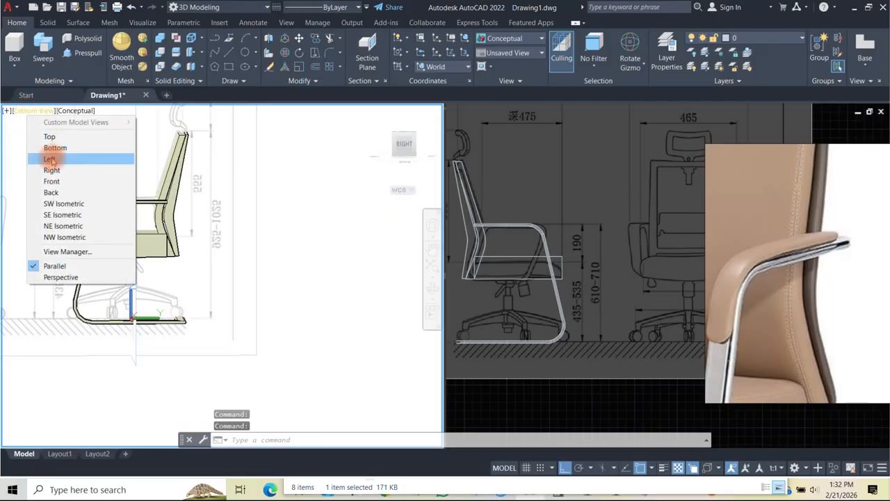
pyautogui.click(42, 159)
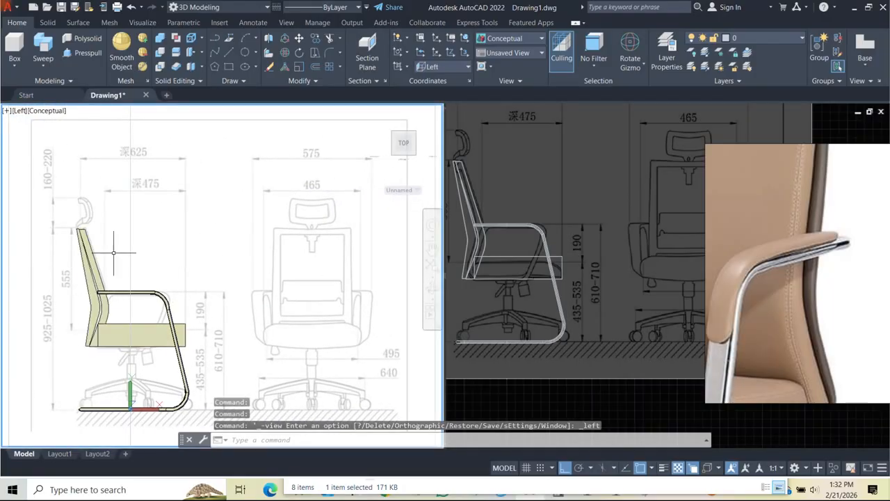
pyautogui.scroll(2, 110, 325)
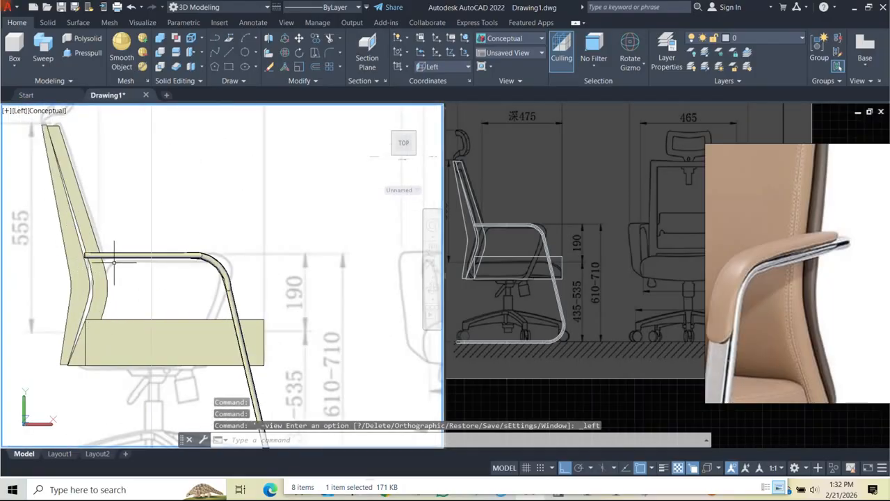
pyautogui.click(40, 113)
pyautogui.click(49, 137)
pyautogui.scroll(3, 108, 264)
pyautogui.moveTo(105, 243); pyautogui.dragTo(109, 269, button='middle')
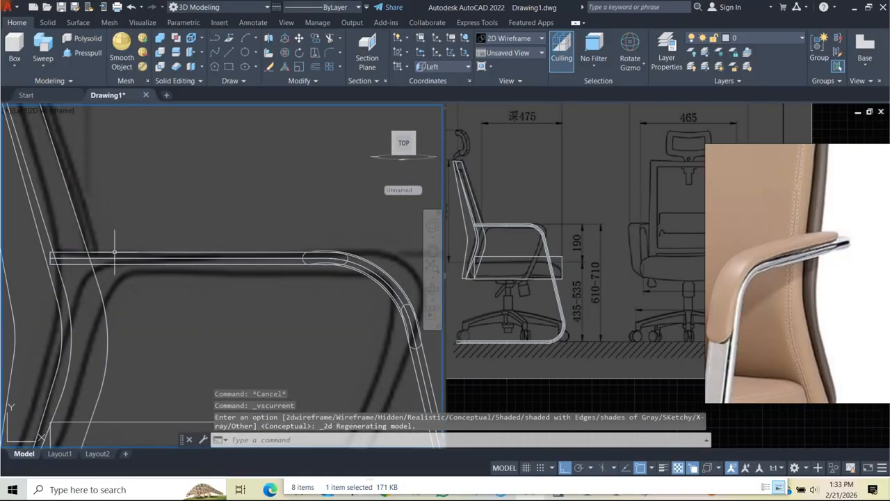
# - Draw a two-segment polyline along the armrest tube's upper edge for about 350 units, continuing down the outer edge of the slanted front leg
pyautogui.write('pl')
pyautogui.press('Return')
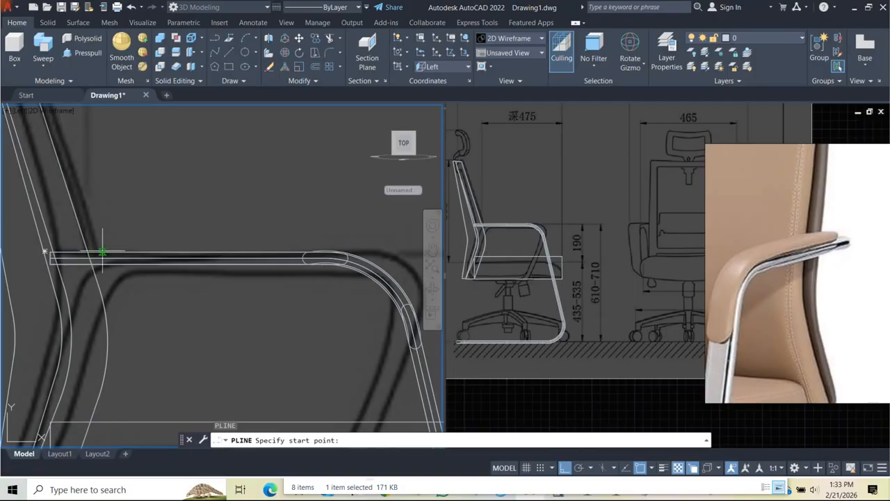
pyautogui.scroll(2, 103, 252)
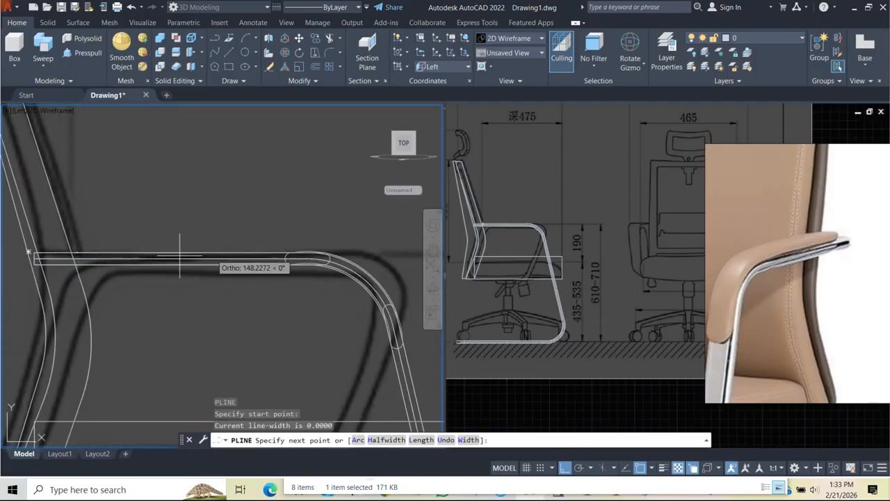
pyautogui.moveTo(386, 254); pyautogui.dragTo(274, 209, button='middle')
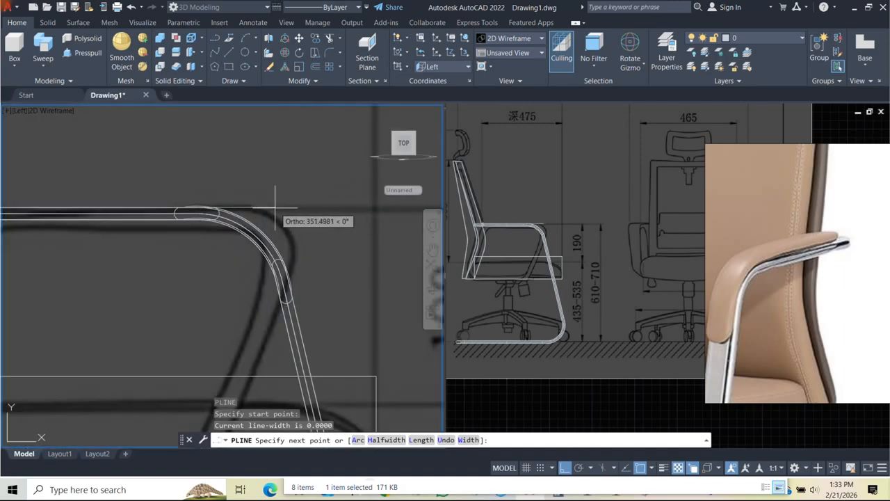
pyautogui.click(278, 206)
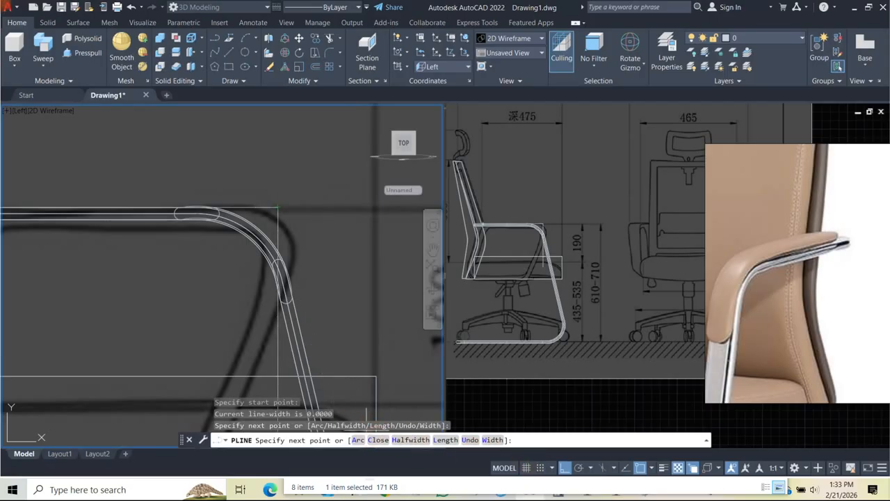
pyautogui.click(316, 396)
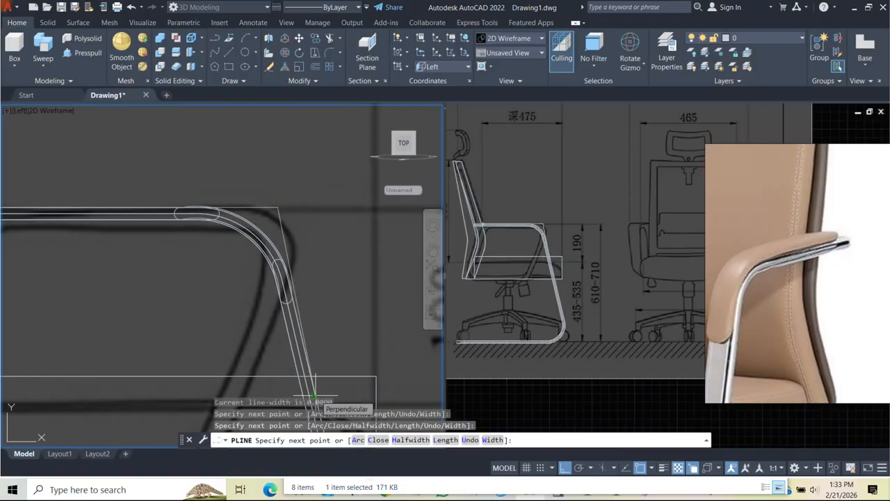
pyautogui.press('Escape')
# - Fillet the corner between the armrest polyline's horizontal and slanted segments with a radius of 100
pyautogui.scroll(-4, 304, 235)
pyautogui.moveTo(303, 234); pyautogui.dragTo(306, 248, button='middle')
pyautogui.scroll(2, 285, 251)
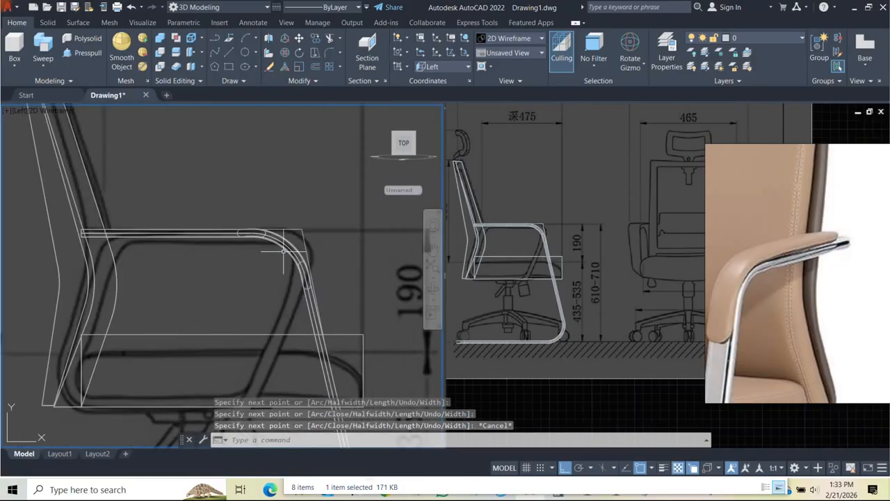
pyautogui.write('f')
pyautogui.press('space')
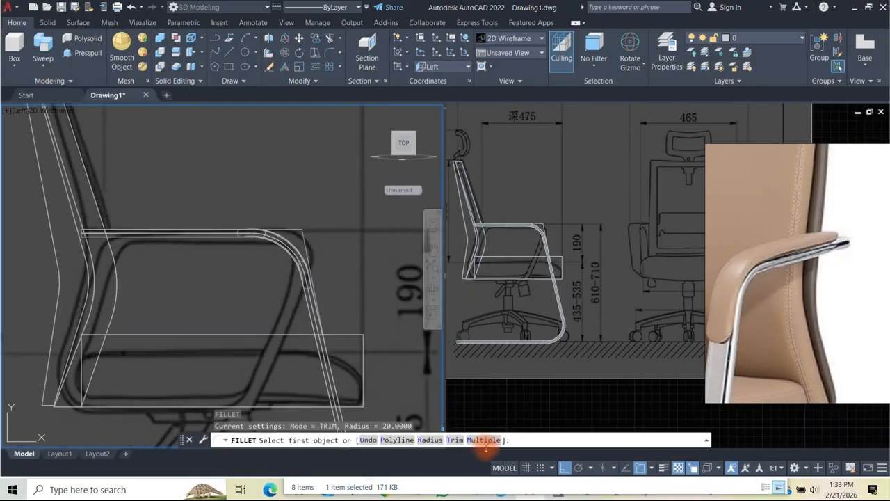
pyautogui.click(431, 440)
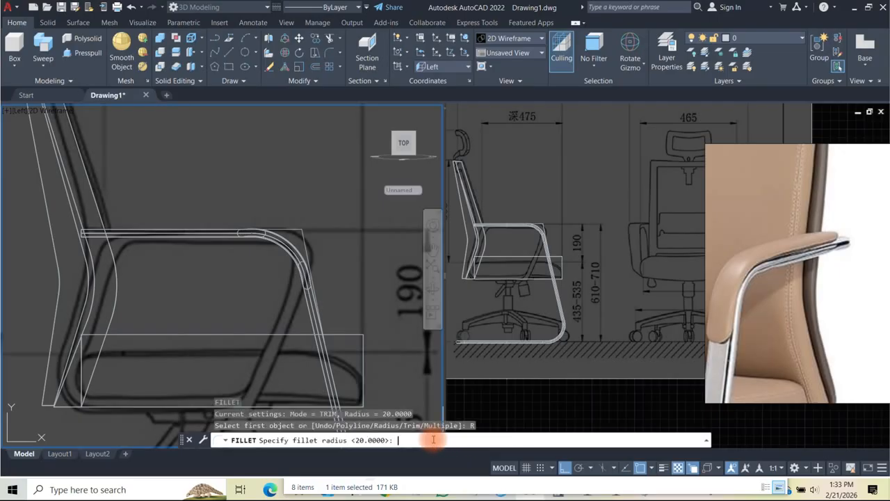
pyautogui.write('100')
pyautogui.press('space')
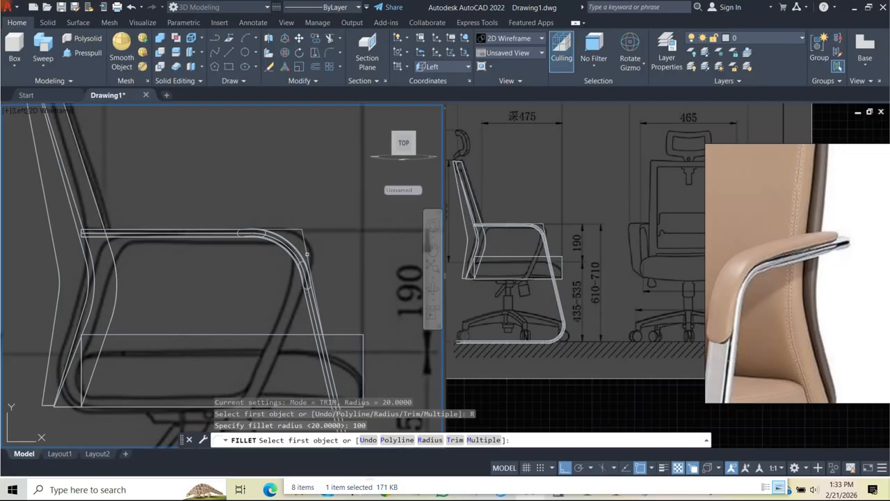
pyautogui.click(305, 246)
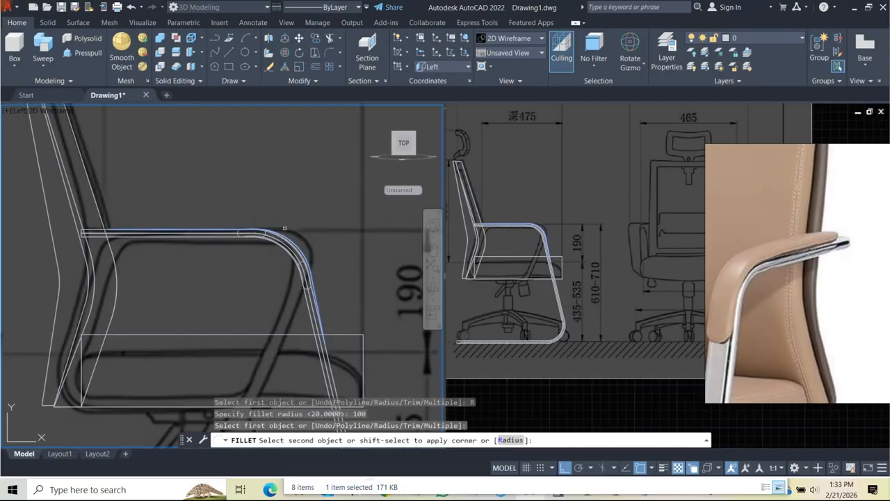
pyautogui.click(284, 228)
pyautogui.scroll(-2, 298, 248)
pyautogui.scroll(5, 298, 249)
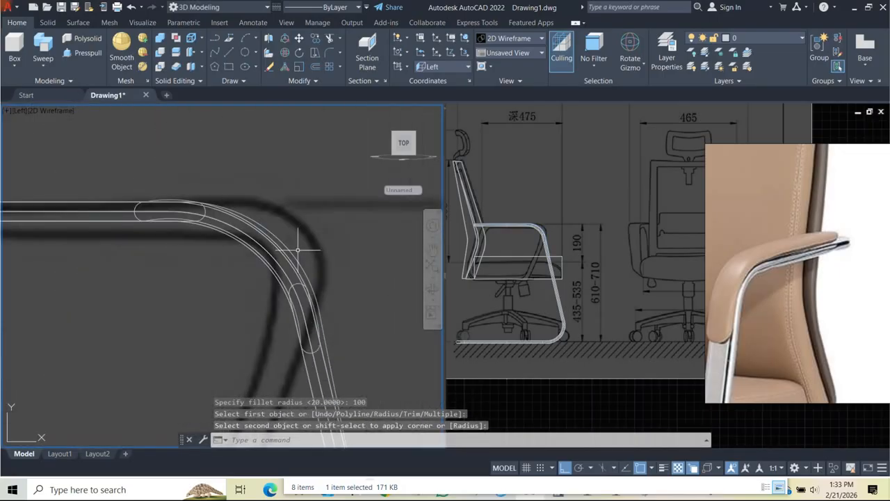
# - Examine the filleted armrest polyline's position relative to the tube frame from the back, from above and from angled 3D views
pyautogui.click(298, 249)
pyautogui.scroll(-4, 309, 256)
pyautogui.keyDown('shift'); pyautogui.moveTo(322, 256); pyautogui.dragTo(221, 314, button='middle'); pyautogui.keyUp('shift')
pyautogui.keyDown('shift'); pyautogui.moveTo(293, 242); pyautogui.dragTo(202, 240, button='middle'); pyautogui.keyUp('shift')
pyautogui.moveTo(207, 306)
pyautogui.keyDown('shift'); pyautogui.mouseDown(button='middle')
pyautogui.moveTo(276, 198)
pyautogui.moveTo(260, 216)
pyautogui.moveTo(265, 287)
pyautogui.moveTo(258, 283)
pyautogui.mouseUp(button='middle'); pyautogui.keyUp('shift')
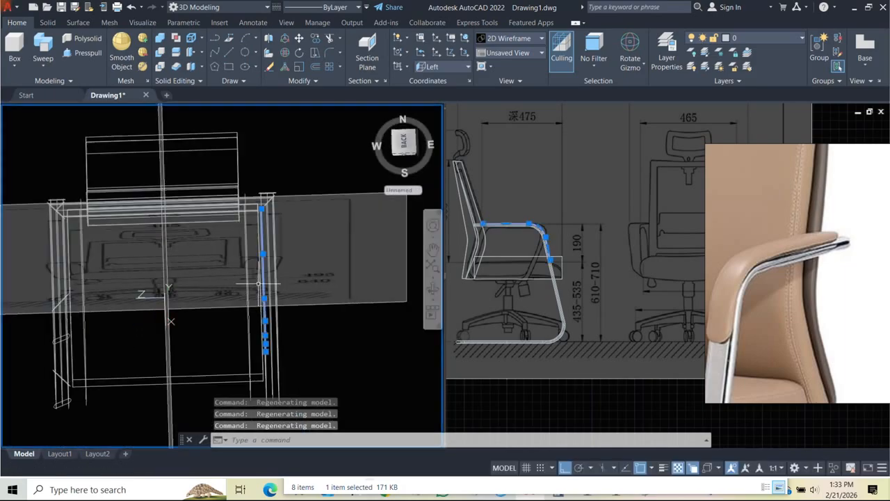
pyautogui.scroll(4, 273, 207)
pyautogui.keyDown('shift'); pyautogui.moveTo(276, 218); pyautogui.dragTo(211, 174, button='middle'); pyautogui.keyUp('shift')
pyautogui.moveTo(313, 231); pyautogui.dragTo(200, 217, button='middle')
pyautogui.scroll(3, 261, 218)
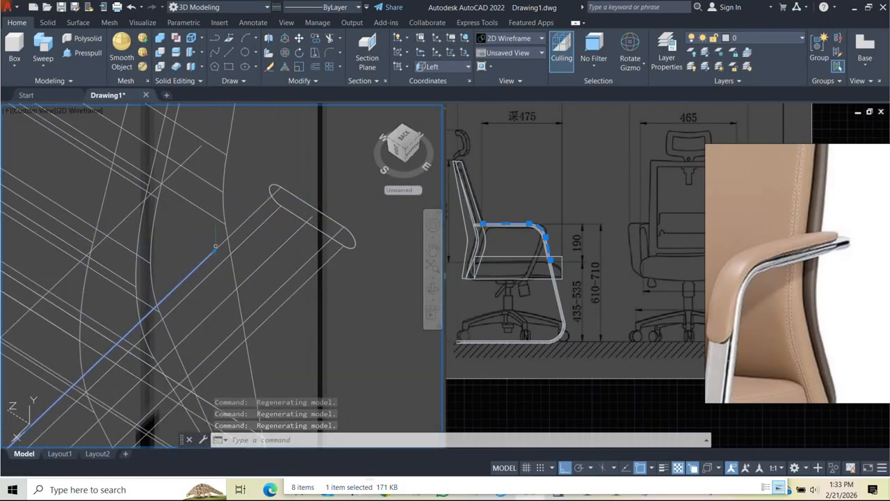
pyautogui.scroll(-3, 214, 251)
pyautogui.keyDown('shift'); pyautogui.moveTo(260, 256); pyautogui.dragTo(268, 222, button='middle'); pyautogui.keyUp('shift')
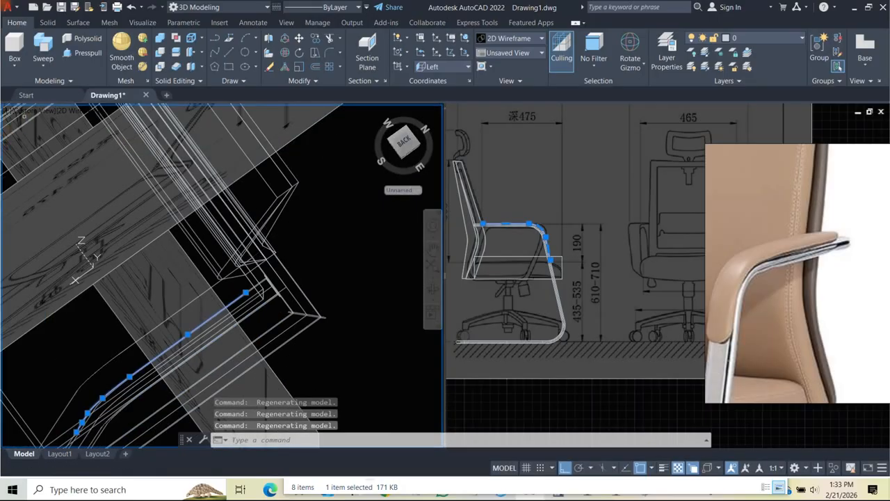
pyautogui.click(31, 111)
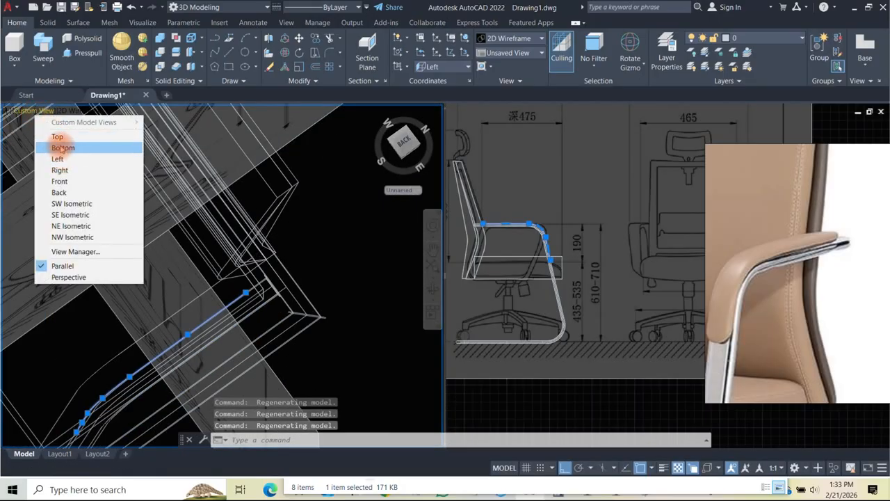
pyautogui.click(57, 136)
pyautogui.scroll(2, 292, 209)
pyautogui.scroll(-3, 229, 234)
pyautogui.keyDown('shift'); pyautogui.moveTo(229, 234); pyautogui.dragTo(299, 209, button='middle'); pyautogui.keyUp('shift')
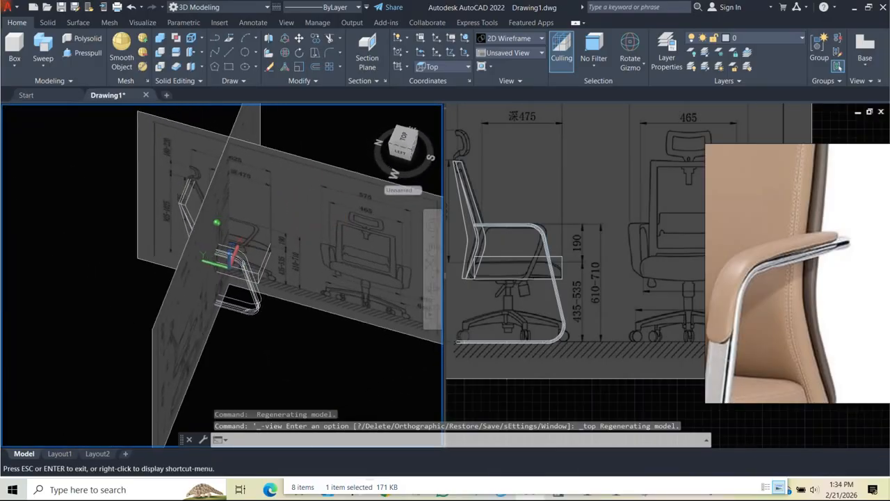
pyautogui.scroll(6, 235, 247)
pyautogui.keyDown('shift'); pyautogui.moveTo(250, 264); pyautogui.dragTo(271, 221, button='middle'); pyautogui.keyUp('shift')
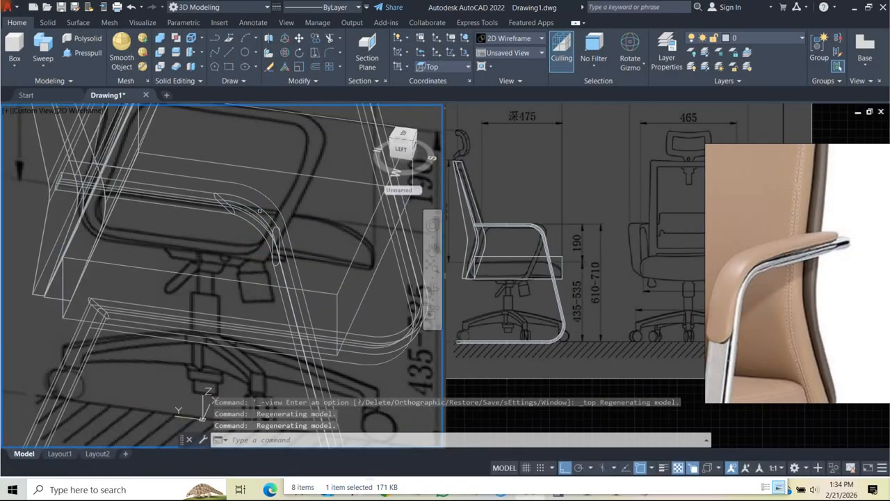
pyautogui.click(257, 206)
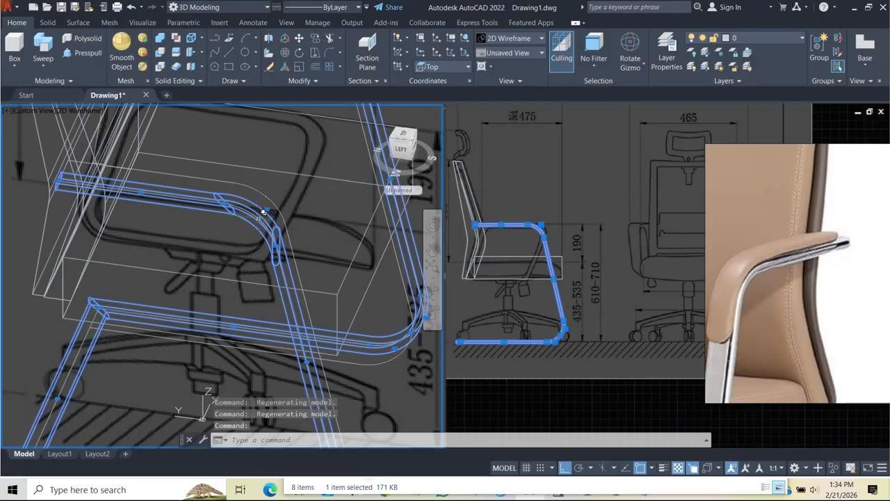
pyautogui.click(263, 211)
pyautogui.press('Escape')
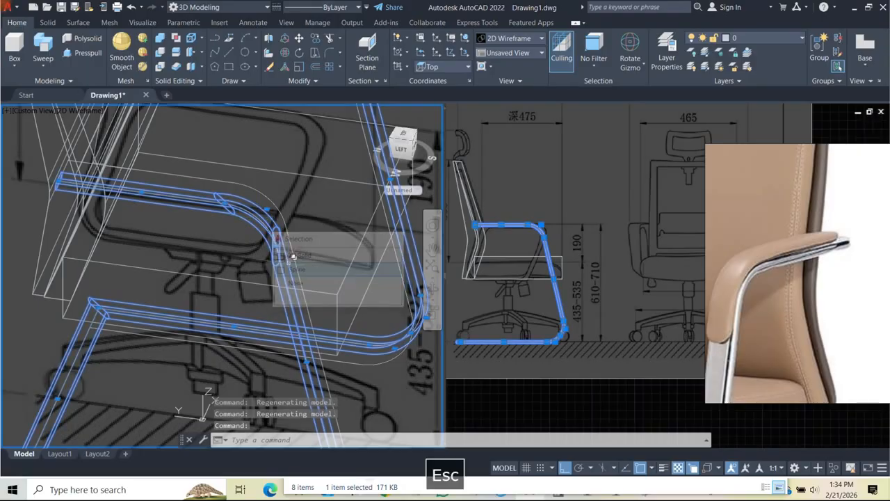
pyautogui.press('Escape')
pyautogui.scroll(5, 261, 216)
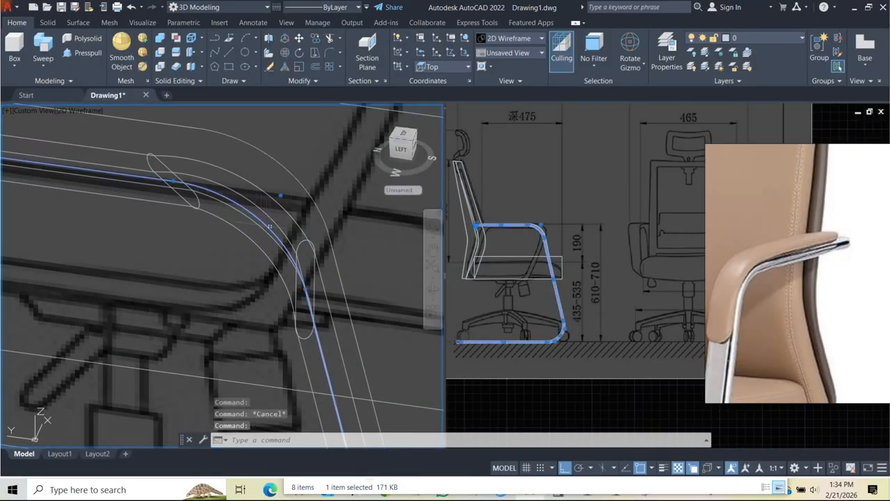
pyautogui.scroll(-5, 270, 226)
pyautogui.press('Escape')
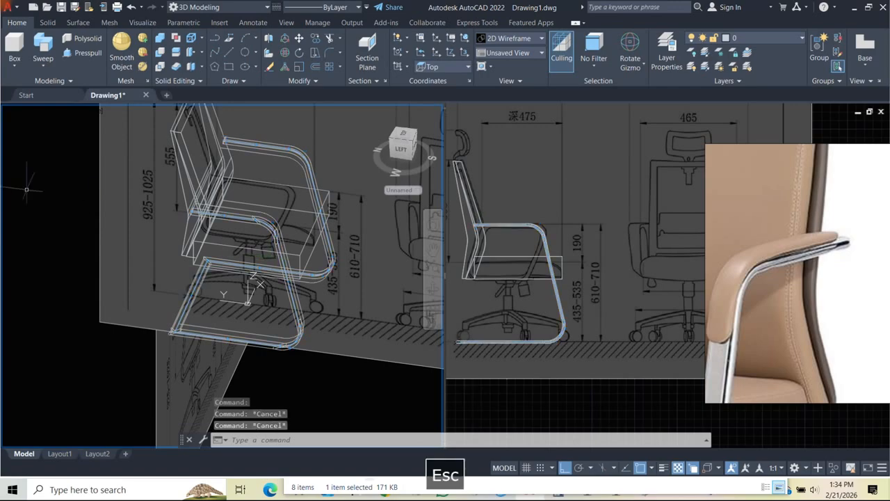
# - Return the modelling viewport to the Left view and set the reference viewport to the Front view
pyautogui.click(35, 111)
pyautogui.click(57, 160)
pyautogui.scroll(5, 205, 279)
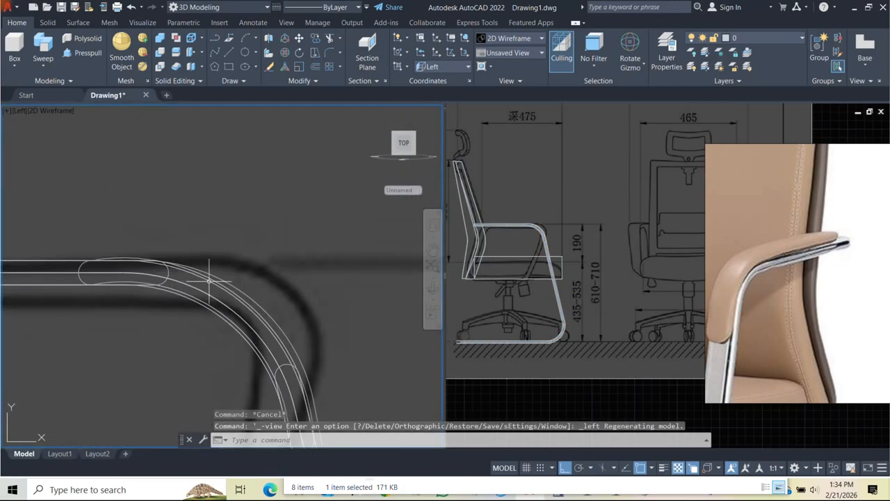
pyautogui.scroll(3, 204, 280)
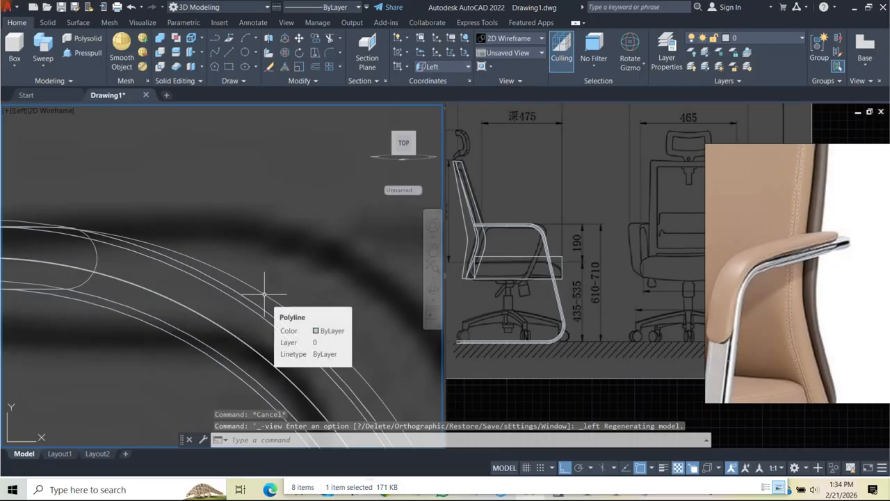
pyautogui.click(270, 300)
pyautogui.scroll(-8, 315, 255)
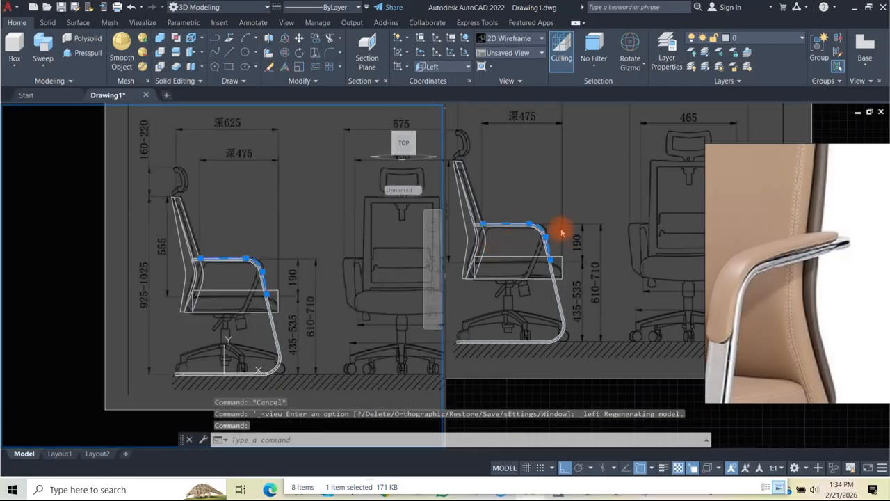
pyautogui.click(519, 137)
pyautogui.click(466, 111)
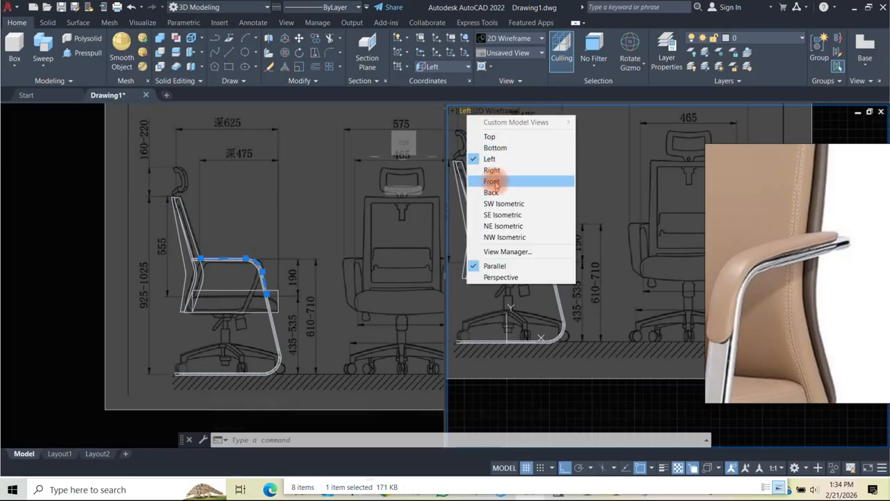
pyautogui.click(492, 181)
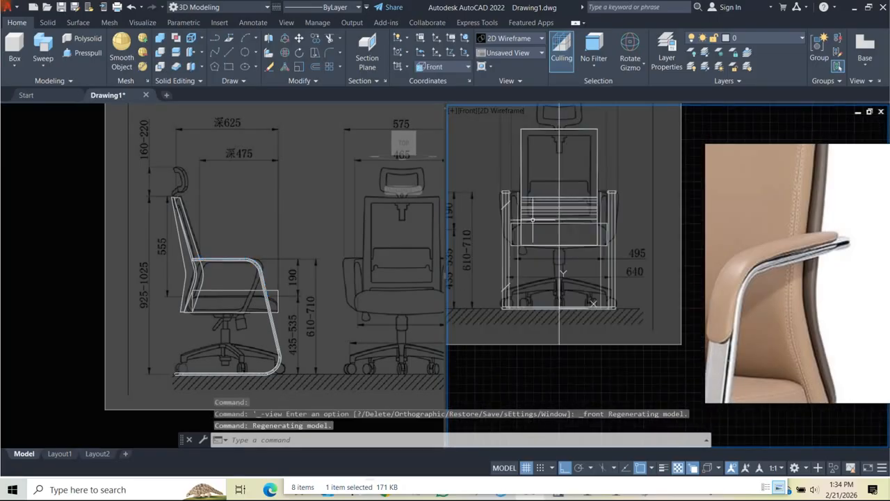
# - Move the filleted armrest polyline horizontally by about 17 units in the Front view, onto the centre line of the flat tube
pyautogui.click(341, 262)
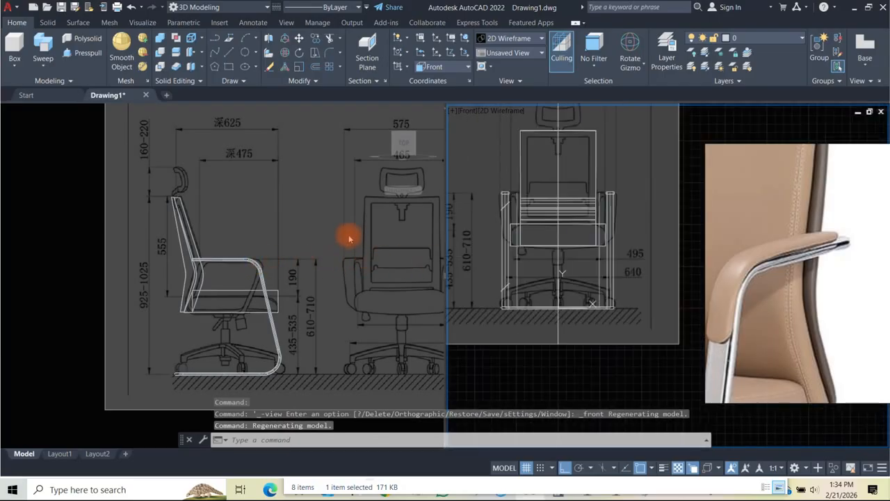
pyautogui.scroll(6, 196, 265)
pyautogui.click(196, 262)
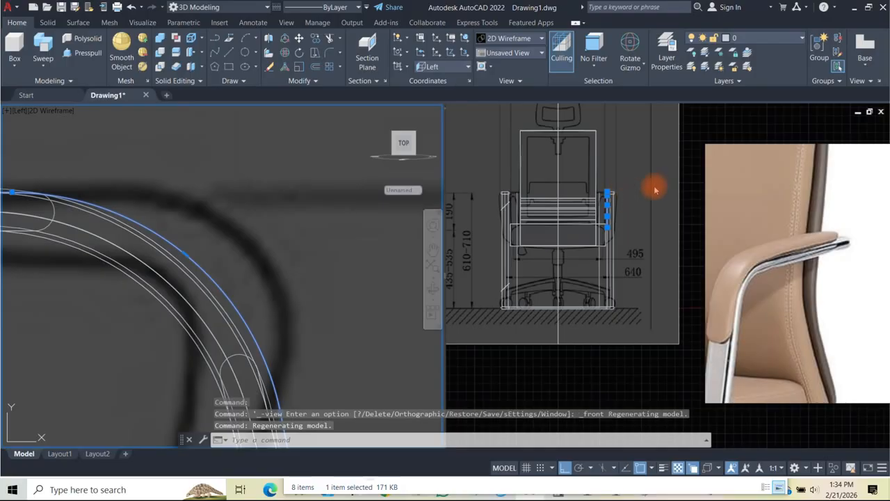
pyautogui.click(687, 135)
pyautogui.scroll(5, 657, 185)
pyautogui.moveTo(616, 176); pyautogui.dragTo(544, 224, button='middle')
pyautogui.write('m')
pyautogui.press('space')
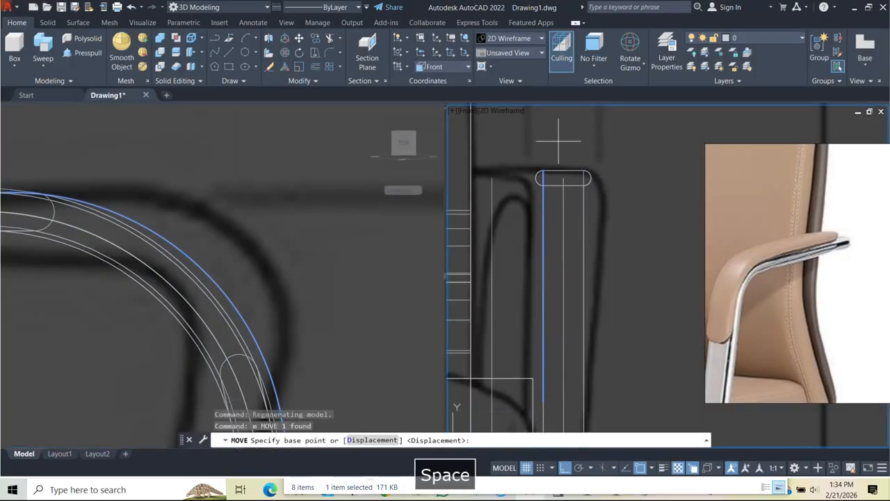
pyautogui.click(549, 140)
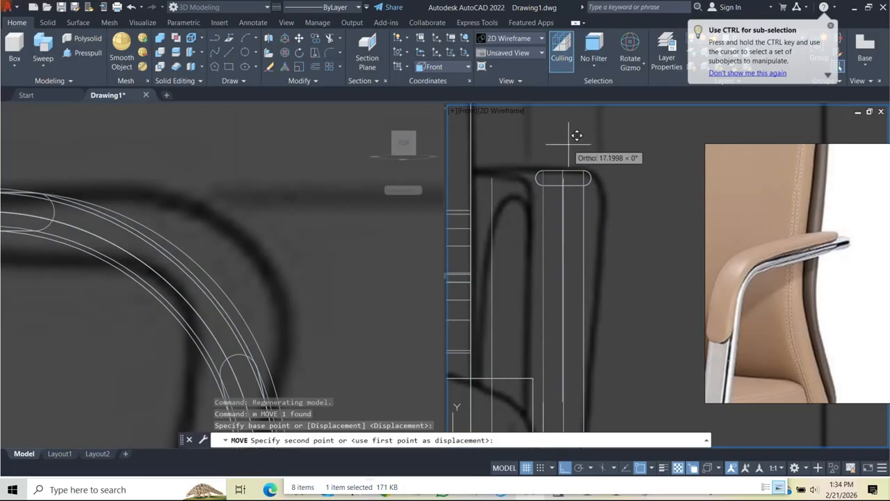
pyautogui.click(569, 145)
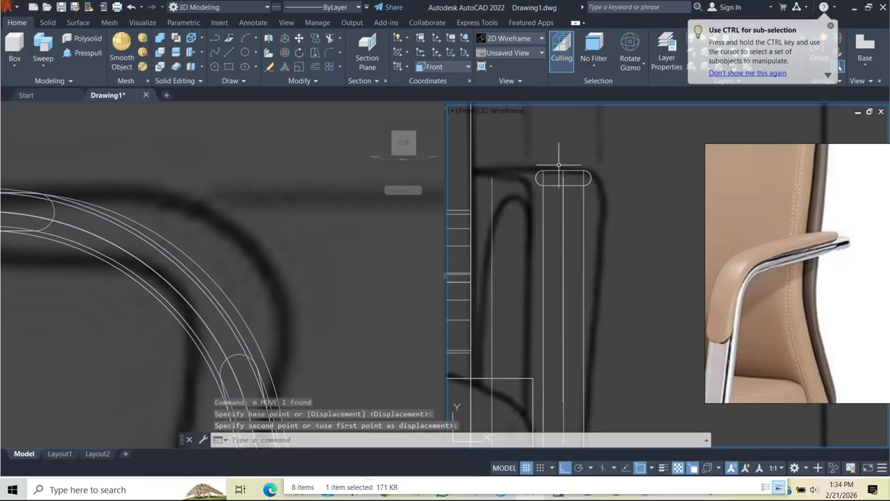
# - Draw a small, flat rectangle resting on the top edge of the tube's rounded profile in the Front view, narrower than the tube
pyautogui.scroll(2, 559, 158)
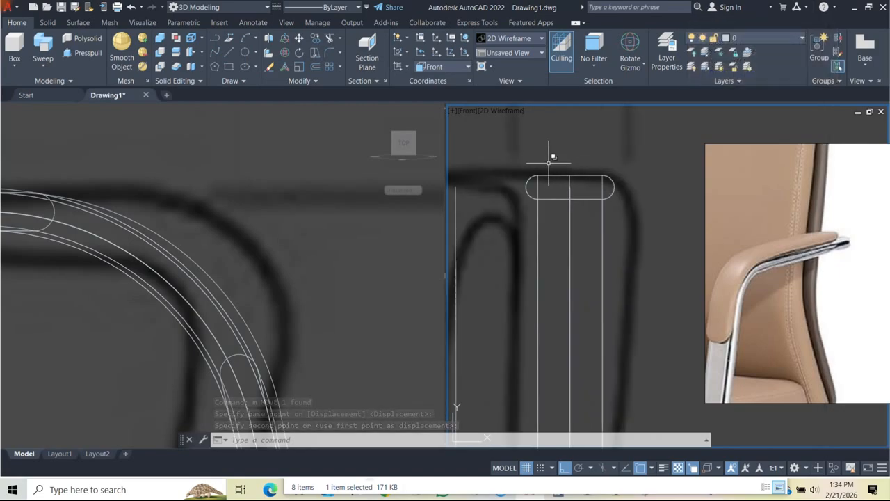
pyautogui.click(229, 67)
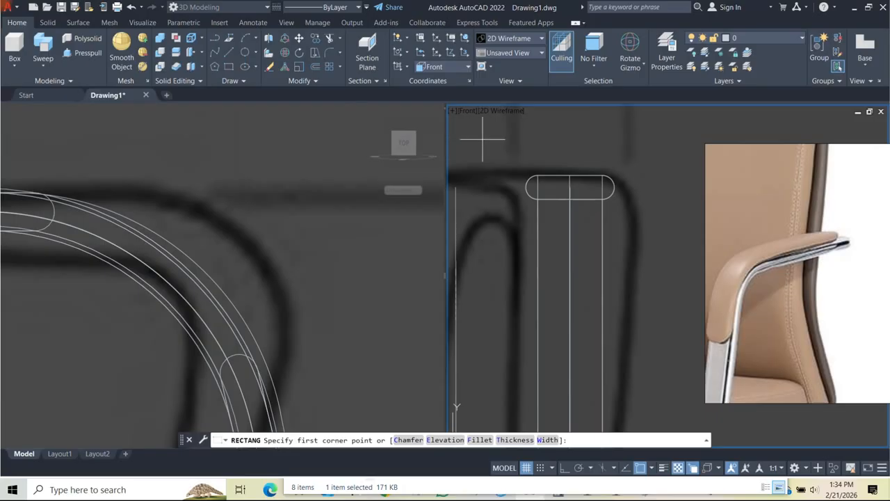
pyautogui.click(546, 160)
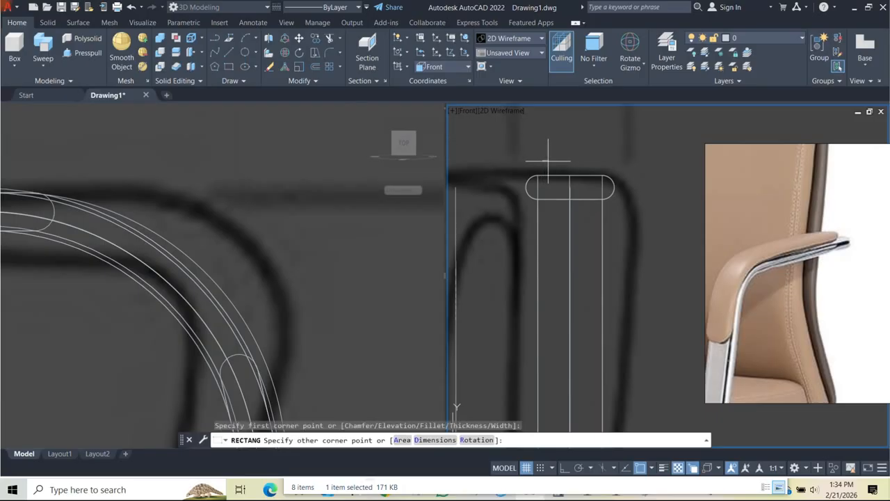
pyautogui.click(596, 175)
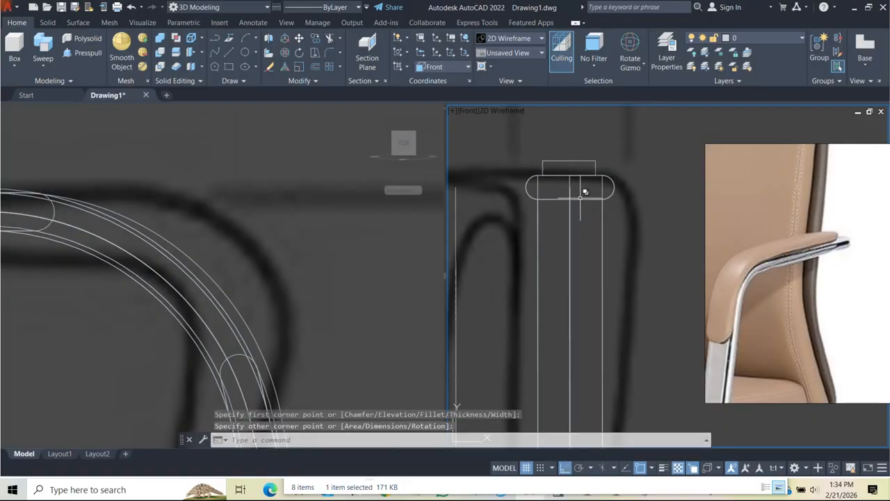
# - Try to fillet an upper corner of the small rectangle above the tube profile with a radius of 20
pyautogui.scroll(4, 585, 191)
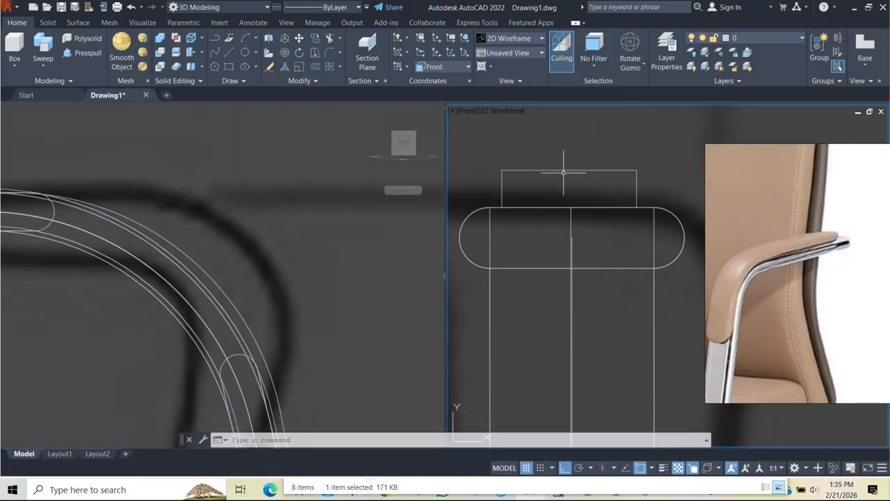
pyautogui.write('f')
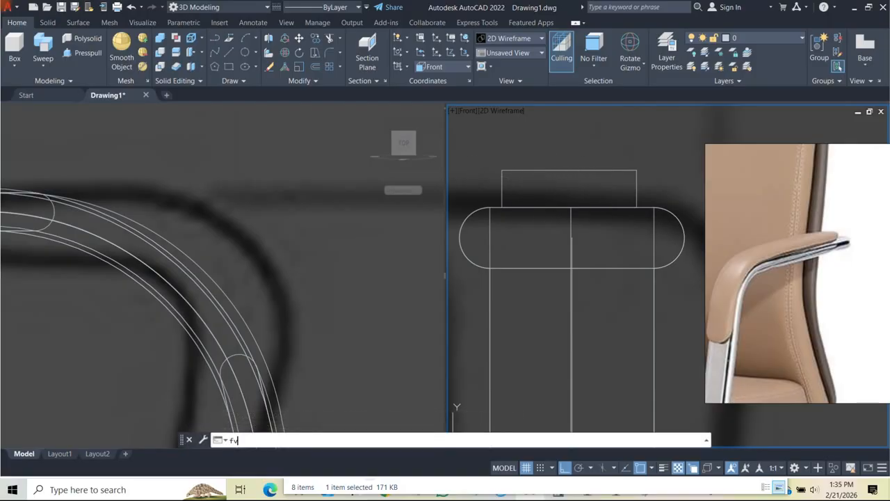
pyautogui.write('v')
pyautogui.press('Return')
pyautogui.write('fv')
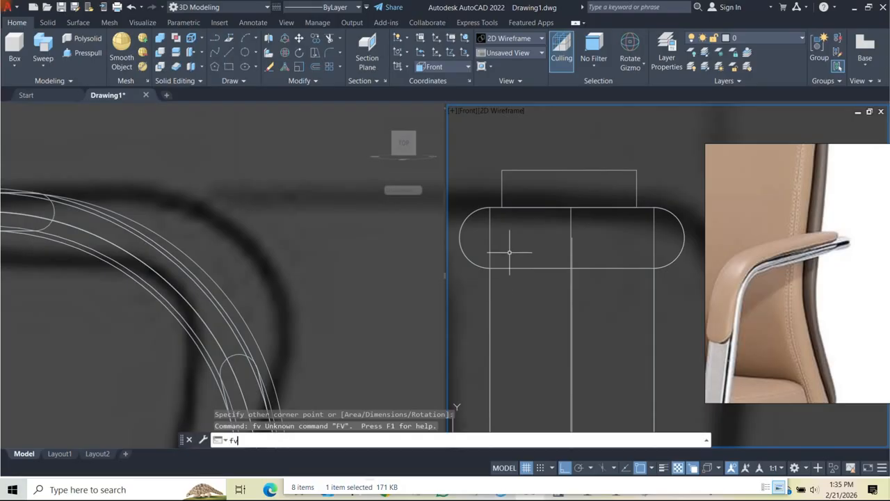
pyautogui.press('space')
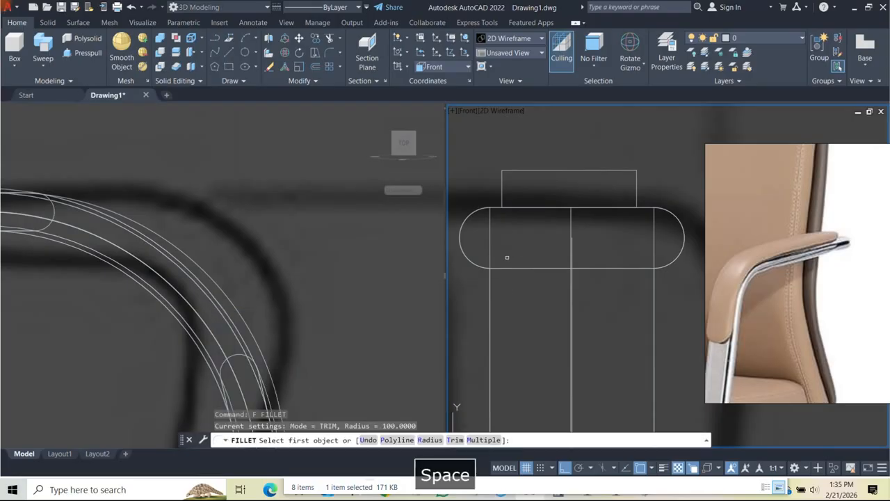
pyautogui.click(432, 439)
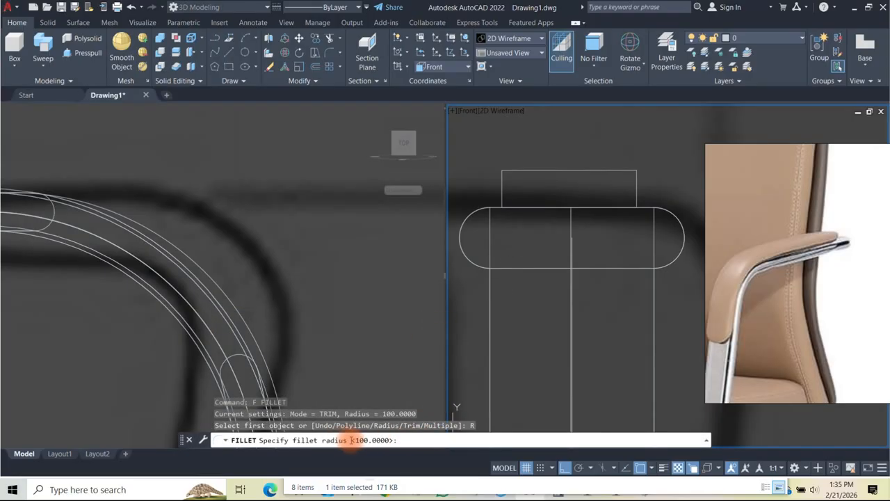
pyautogui.write('20')
pyautogui.press('Return')
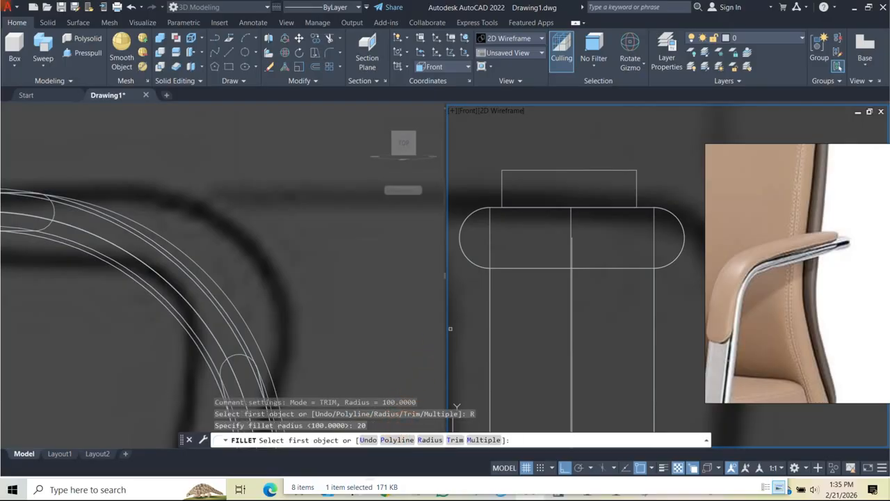
pyautogui.click(503, 184)
pyautogui.click(514, 178)
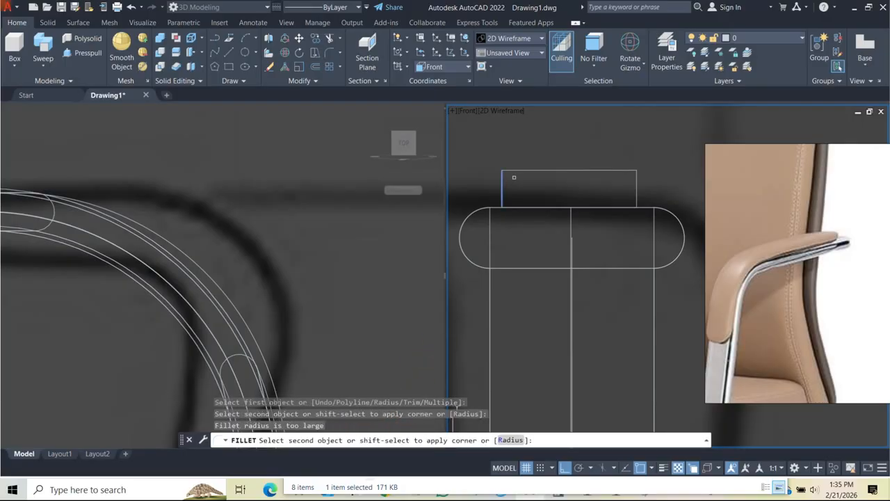
pyautogui.click(522, 171)
pyautogui.press('Escape')
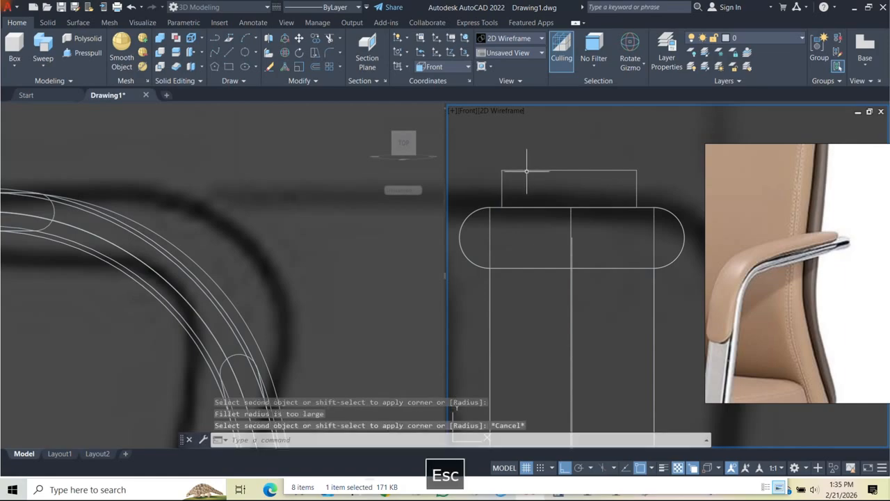
# - Draw a two-point circle on each short side of the small rectangle, using the side's endpoints as the diameter
pyautogui.click(258, 57)
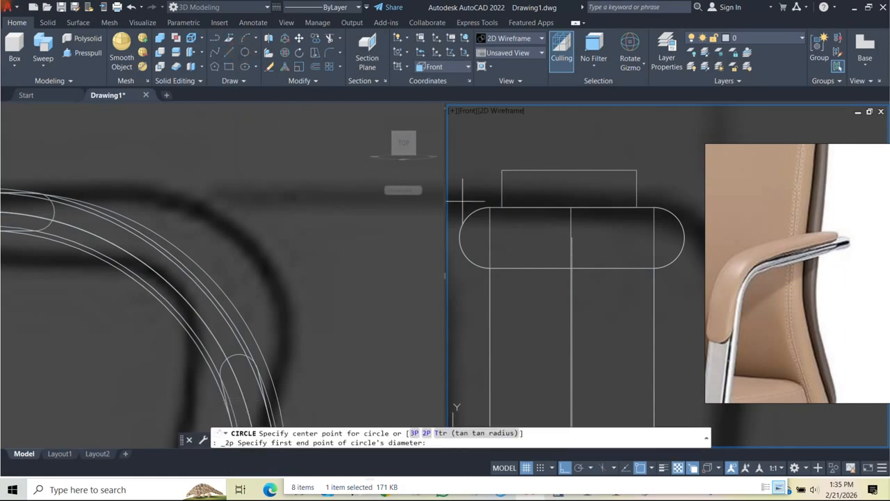
pyautogui.click(501, 170)
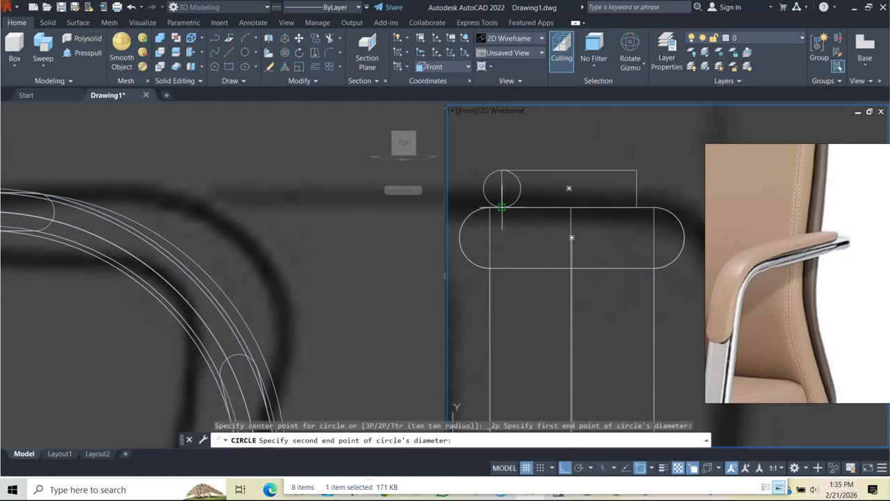
pyautogui.click(501, 207)
pyautogui.press('space')
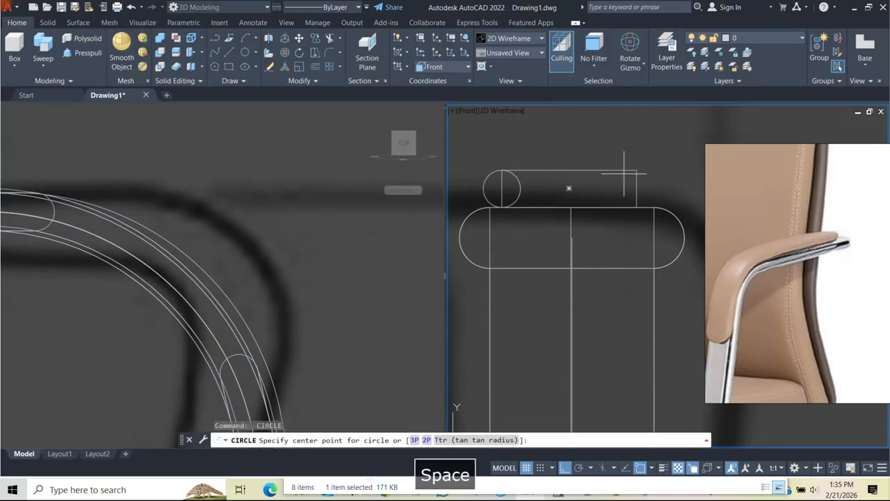
pyautogui.click(248, 52)
pyautogui.click(637, 170)
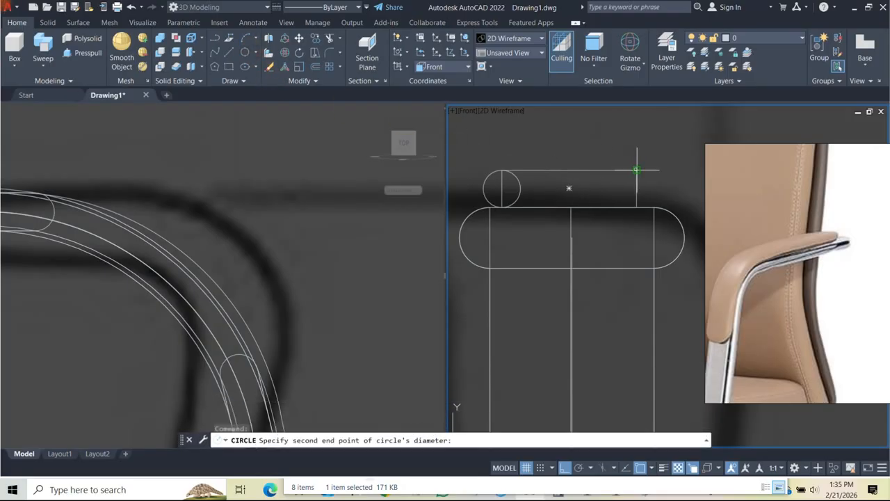
pyautogui.click(636, 207)
# - Try to trim the rectangle's short side inside one of the end circles
pyautogui.write('tr')
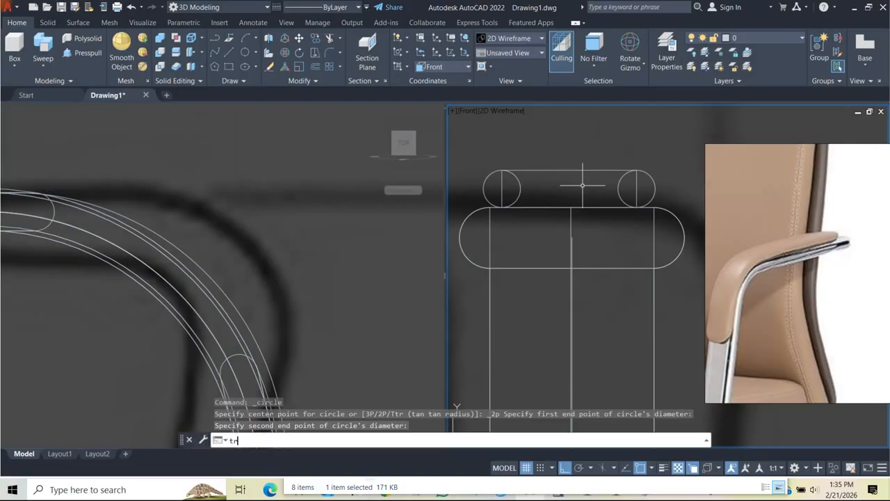
pyautogui.press('space')
pyautogui.click(639, 185)
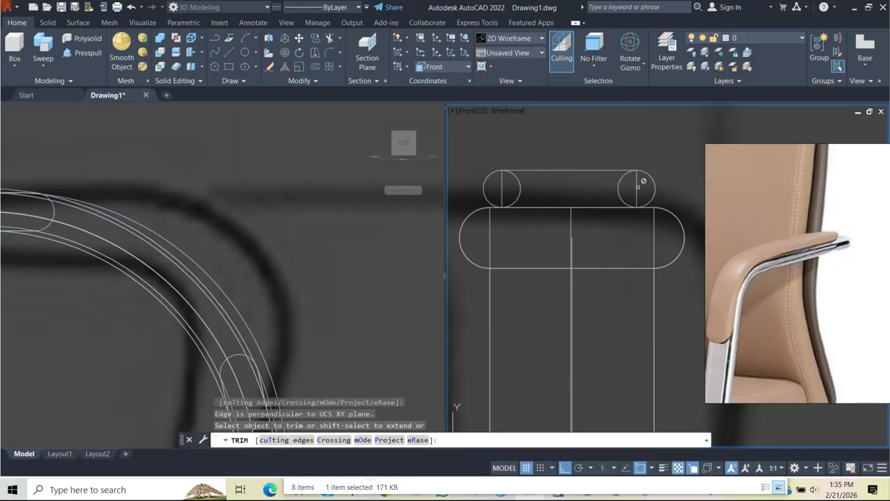
pyautogui.press('Escape')
pyautogui.press('Escape')
# - Select the small rectangle together with the circles on both of its short sides
pyautogui.click(639, 184)
pyautogui.click(629, 167)
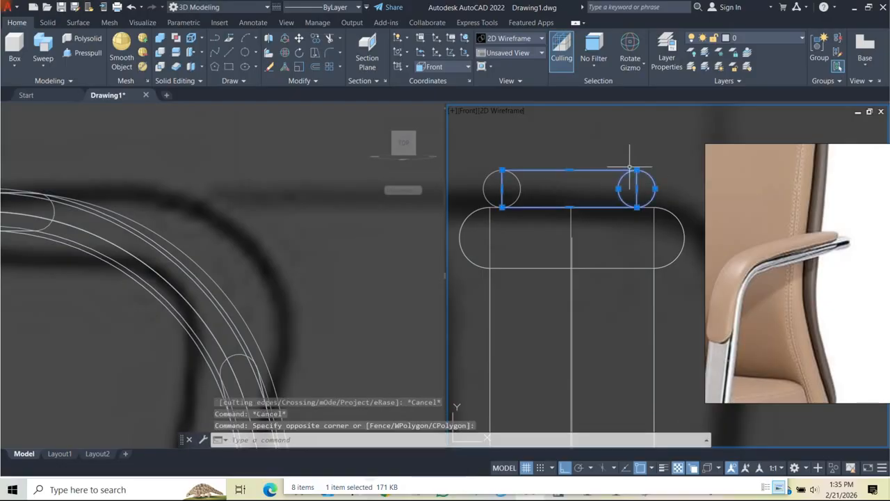
pyautogui.click(529, 190)
pyautogui.click(515, 177)
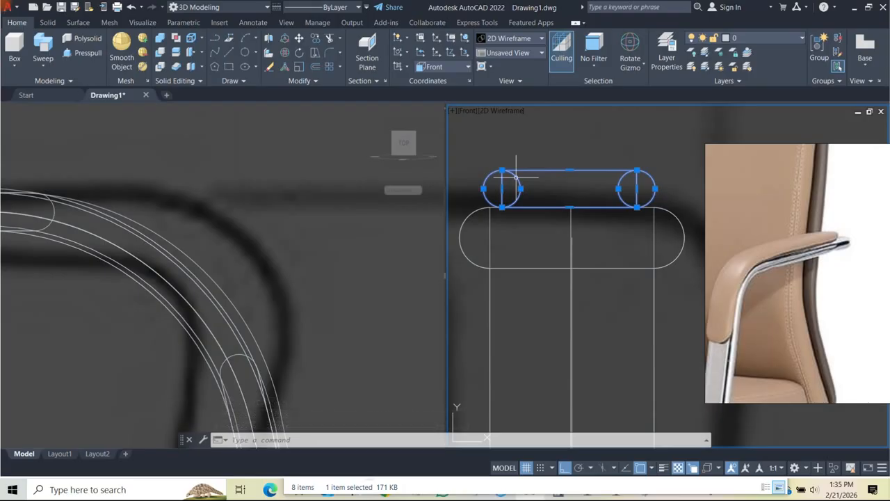
pyautogui.press('F2')
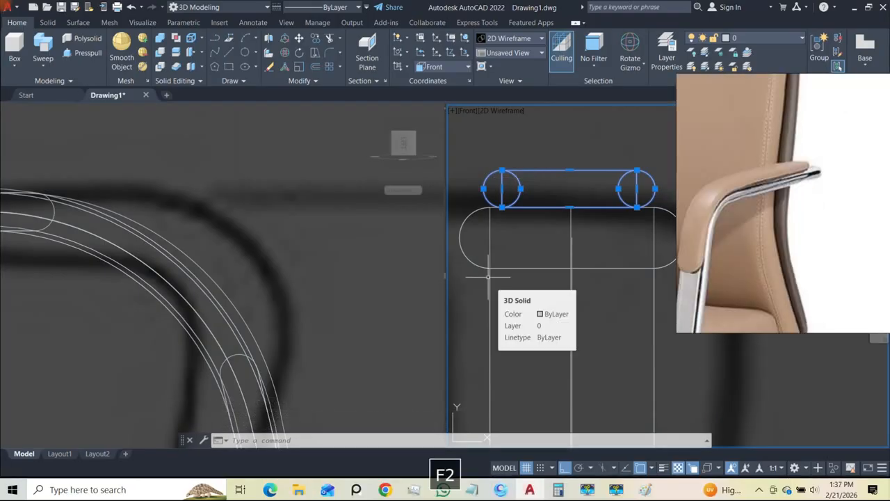
pyautogui.click(544, 433)
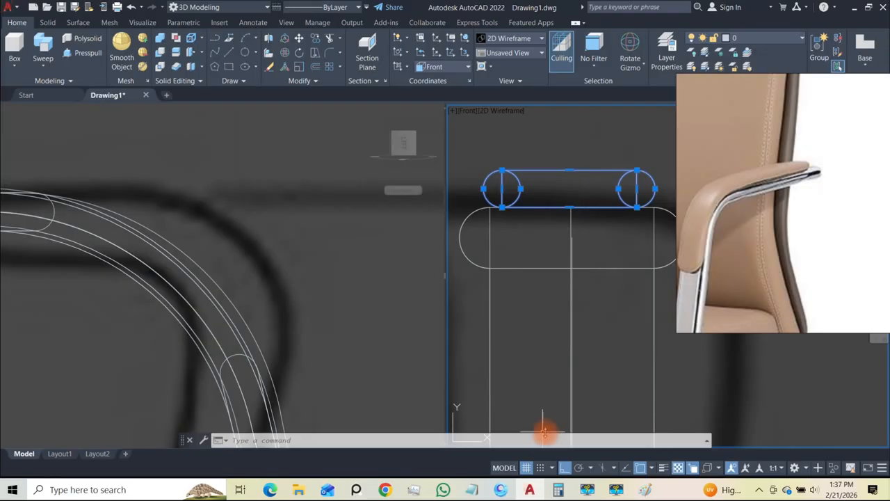
pyautogui.click(611, 489)
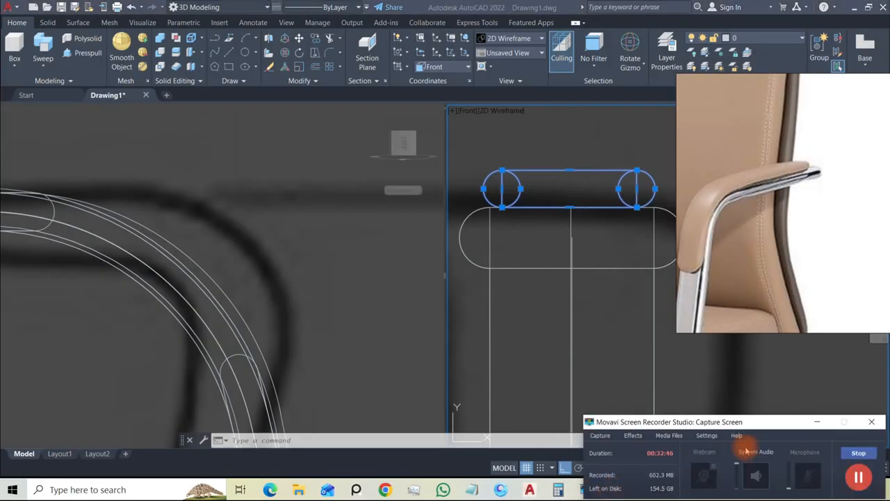
pyautogui.click(817, 422)
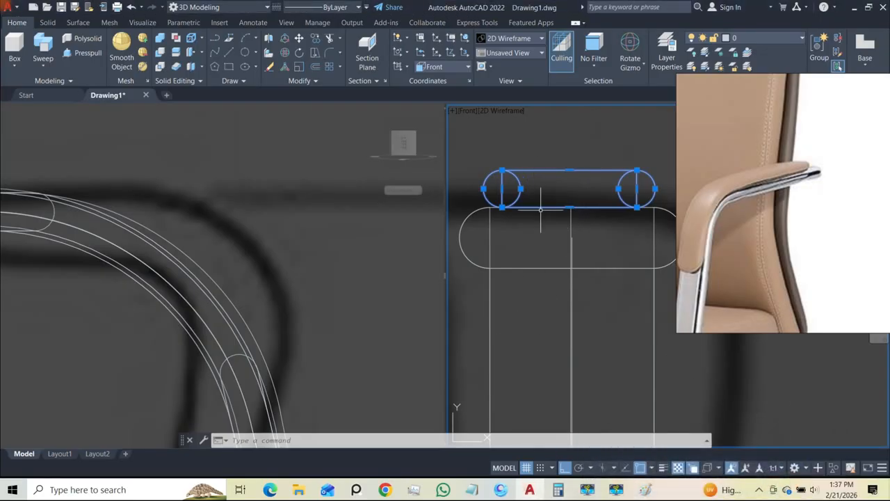
# - Isolate the selected rectangle and its two end circles
pyautogui.moveTo(573, 262); pyautogui.dragTo(575, 287, button='middle')
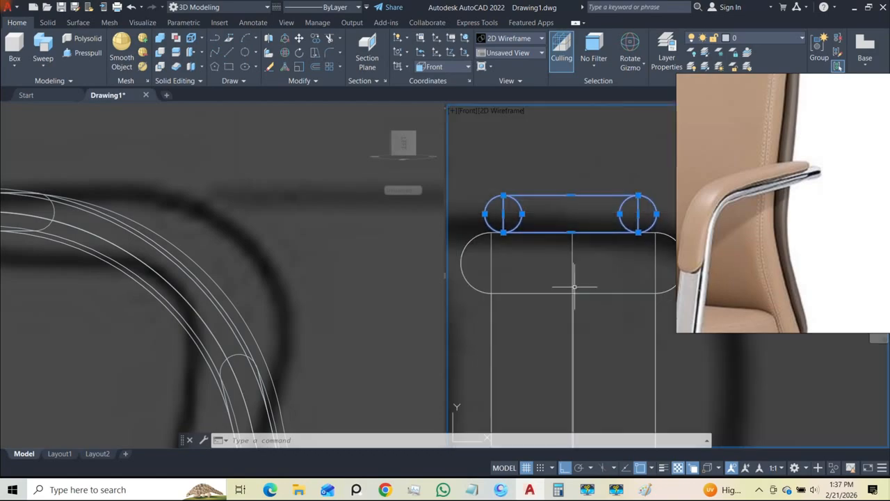
pyautogui.write('isolat')
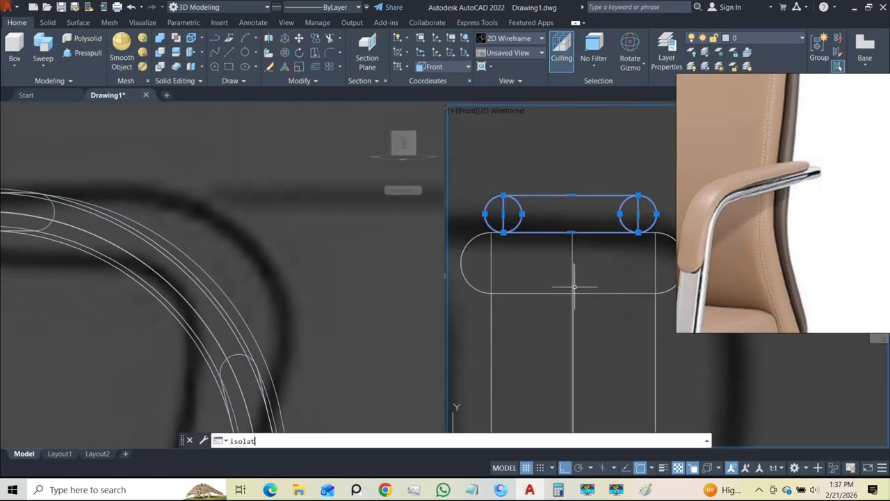
pyautogui.write('e')
pyautogui.press('Return')
# - Trim away the rectangle's short sides and the inner halves of both circles, leaving a slot-shaped outline
pyautogui.write('tr')
pyautogui.press('space')
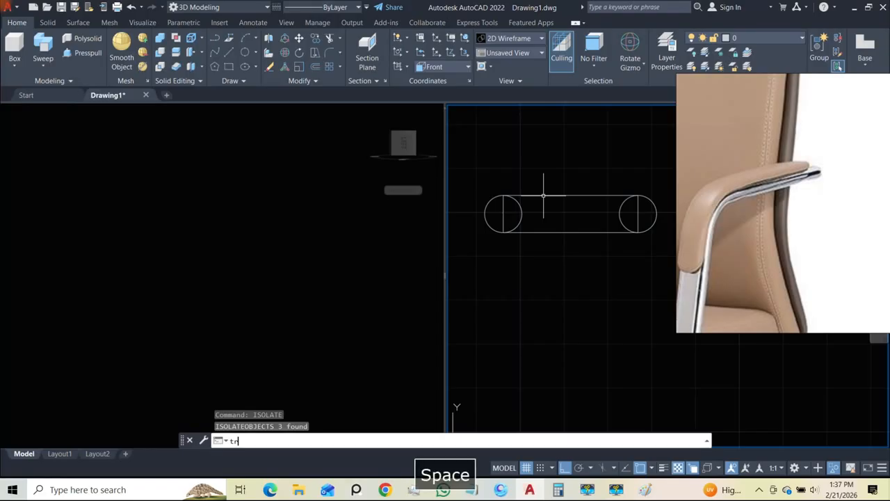
pyautogui.click(644, 219)
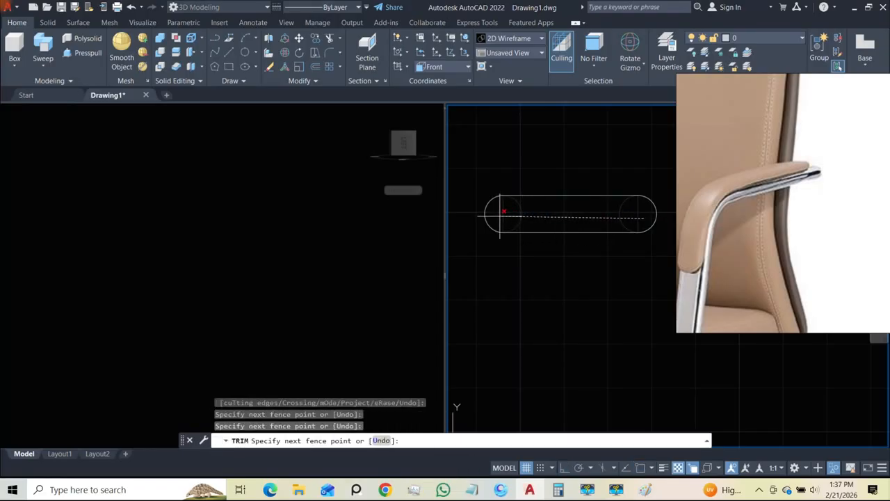
pyautogui.click(500, 216)
pyautogui.press('Return')
pyautogui.press('Escape')
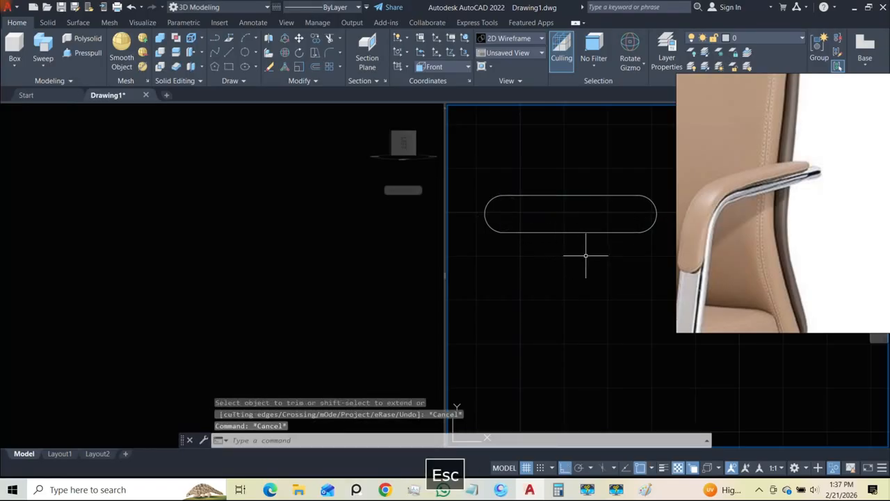
# - Join the slot outline's lines and arcs into one polyline and end the object isolation
pyautogui.click(660, 249)
pyautogui.click(470, 179)
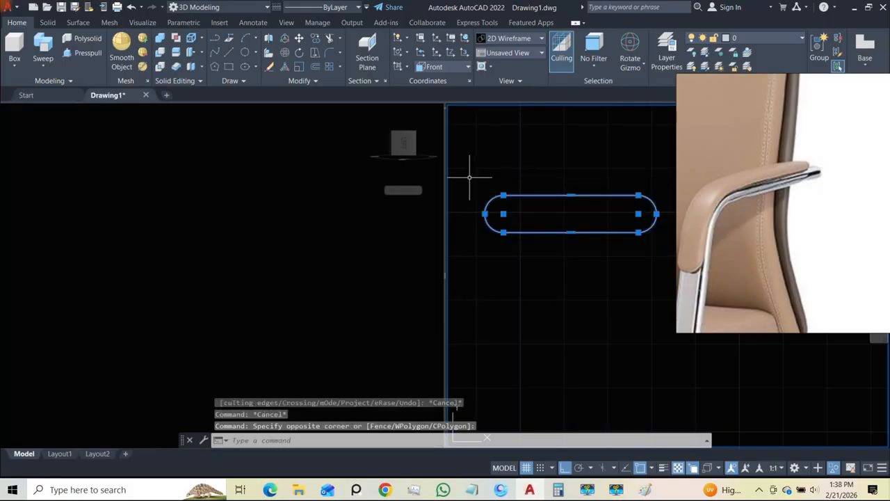
pyautogui.write('j')
pyautogui.press('Return')
pyautogui.write('un')
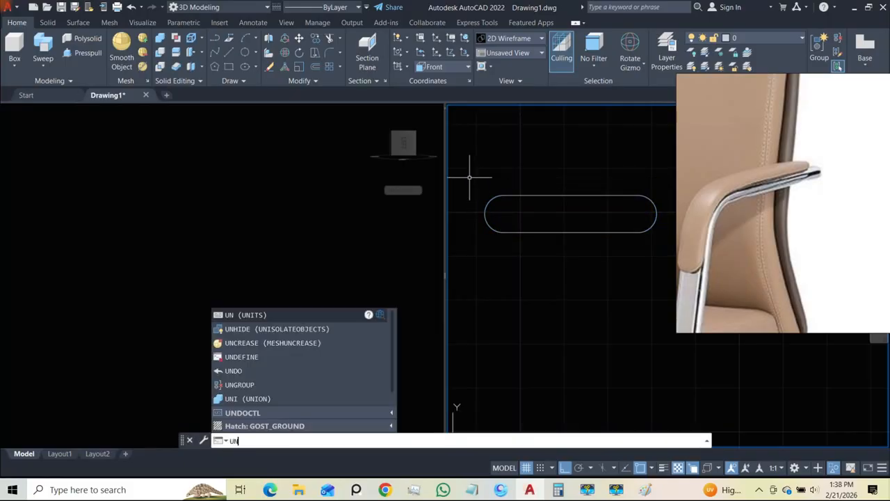
pyautogui.write('isolate')
pyautogui.press('Return')
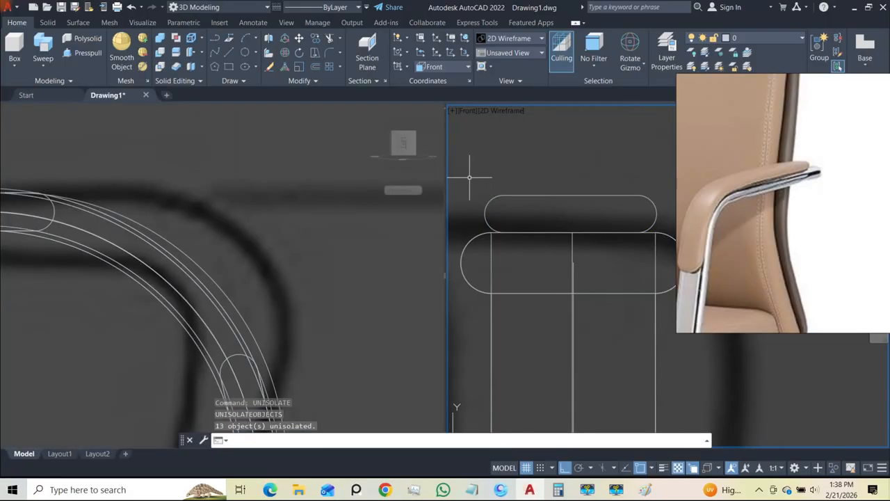
# - Examine the armrest tube's straight run and front bend in the Left view
pyautogui.click(222, 185)
pyautogui.scroll(-5, 251, 210)
pyautogui.scroll(8, 178, 212)
pyautogui.moveTo(181, 211); pyautogui.dragTo(309, 242, button='middle')
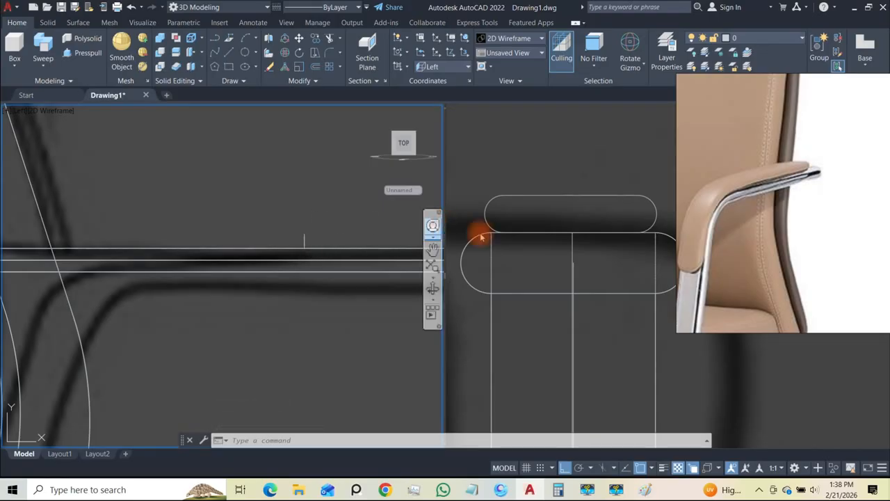
pyautogui.scroll(-5, 286, 225)
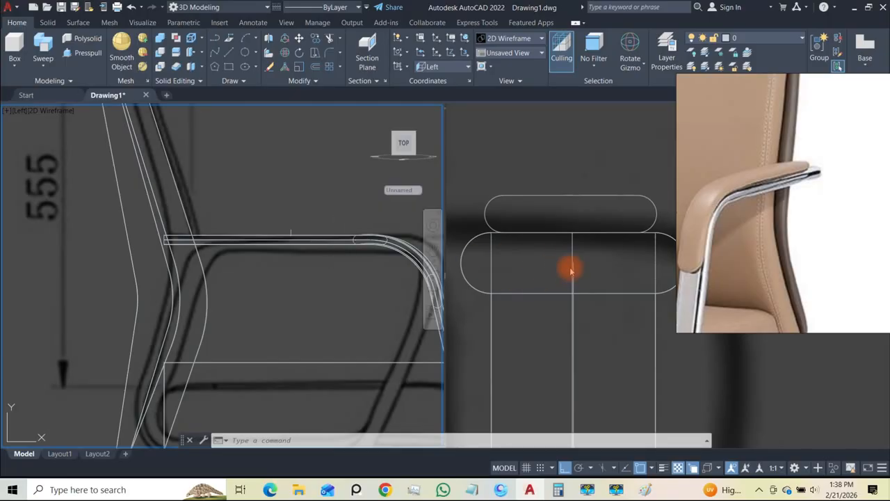
pyautogui.scroll(4, 573, 270)
pyautogui.scroll(-3, 281, 228)
pyautogui.scroll(2, 329, 226)
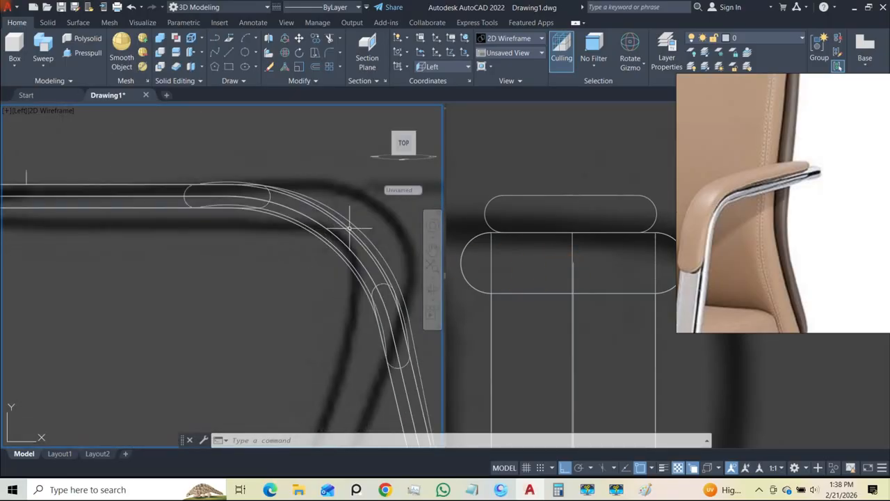
# - Isolate the slot-shaped armrest pad profile and its bent path line in an orbited 3D view
pyautogui.scroll(-3, 264, 249)
pyautogui.keyDown('shift'); pyautogui.moveTo(199, 223); pyautogui.dragTo(153, 276, button='middle'); pyautogui.keyUp('shift')
pyautogui.moveTo(174, 237)
pyautogui.keyDown('shift'); pyautogui.mouseDown(button='middle')
pyautogui.moveTo(242, 223)
pyautogui.moveTo(231, 240)
pyautogui.moveTo(181, 225)
pyautogui.mouseUp(button='middle'); pyautogui.keyUp('shift')
pyautogui.keyDown('shift'); pyautogui.moveTo(210, 273); pyautogui.dragTo(215, 297, button='middle'); pyautogui.keyUp('shift')
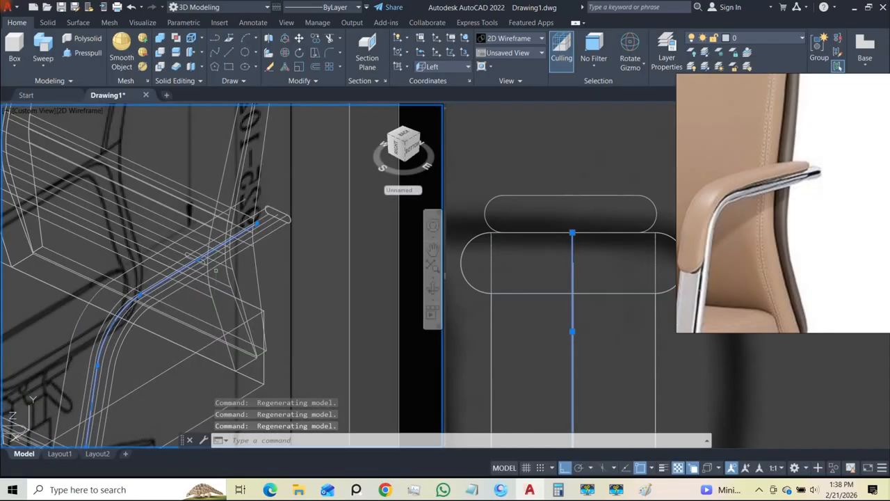
pyautogui.press('Escape')
pyautogui.press('Escape')
pyautogui.scroll(5, 200, 260)
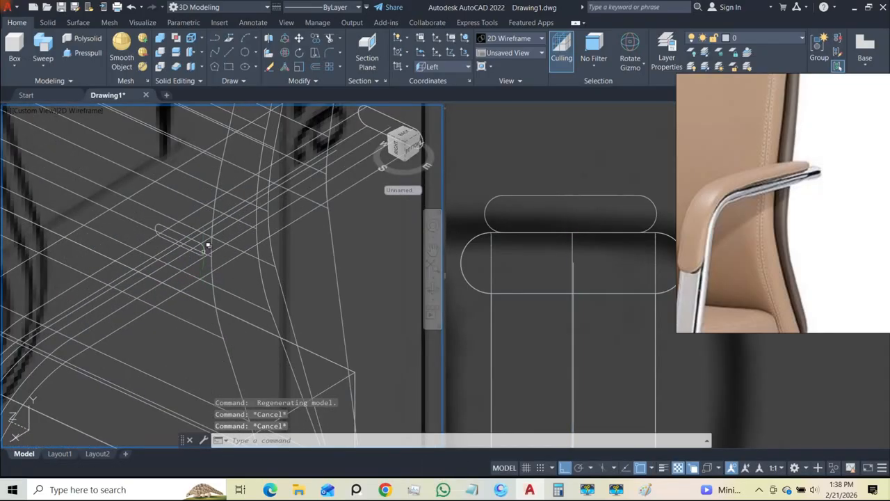
pyautogui.click(207, 247)
pyautogui.click(243, 286)
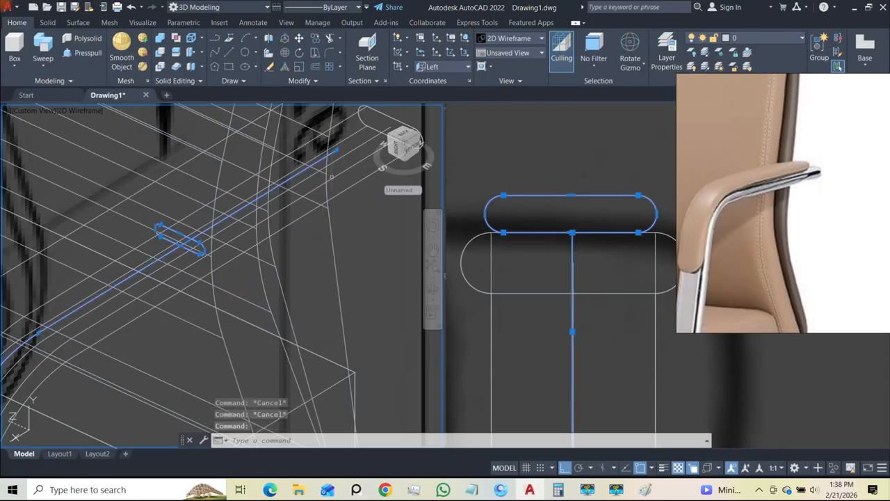
pyautogui.scroll(-5, 332, 177)
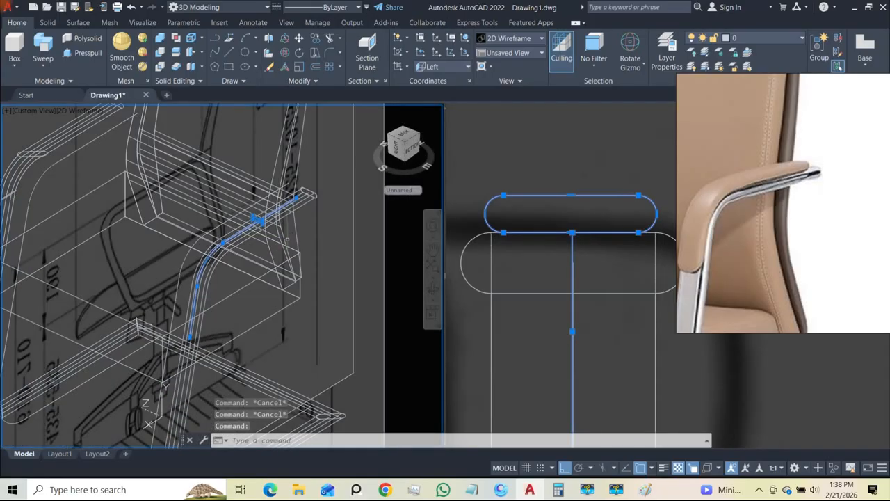
pyautogui.press('Return')
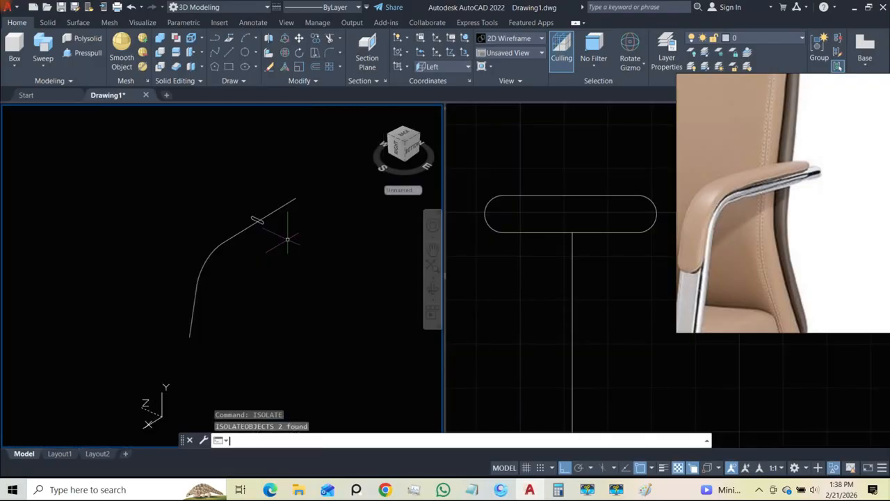
# - Sweep the slot-shaped profile along the bent armrest path to form the solid armrest pad
pyautogui.click(44, 47)
pyautogui.scroll(2, 254, 213)
pyautogui.click(254, 227)
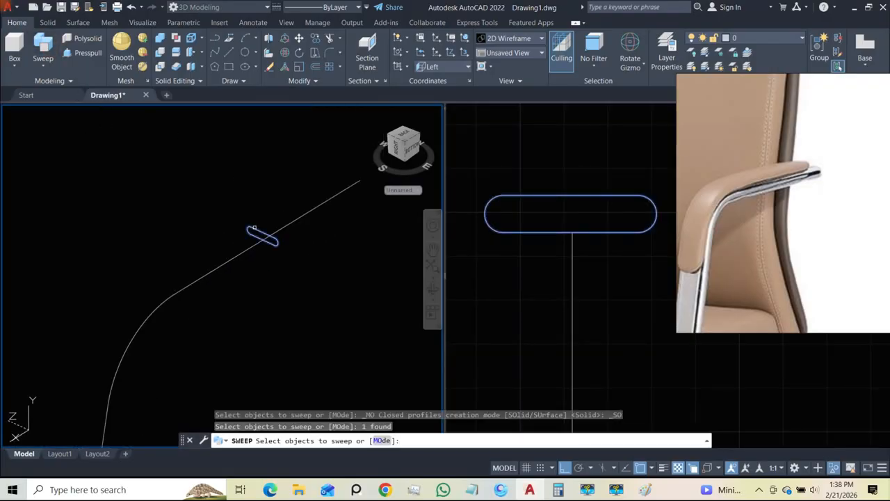
pyautogui.press('space')
pyautogui.click(288, 224)
pyautogui.scroll(-4, 275, 190)
pyautogui.moveTo(285, 233); pyautogui.dragTo(274, 271, button='middle')
pyautogui.scroll(3, 249, 267)
pyautogui.scroll(-4, 249, 236)
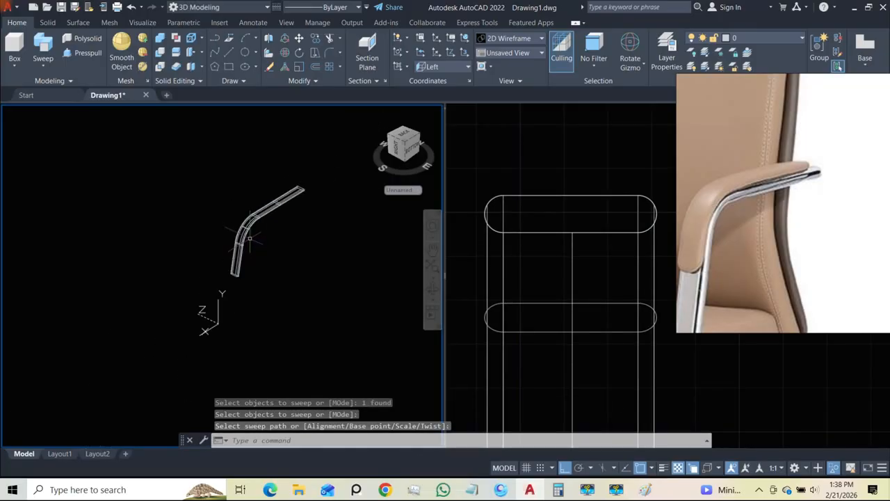
# - End the object isolation to bring back the rest of the chair and the reference drawings
pyautogui.write('UNisl')
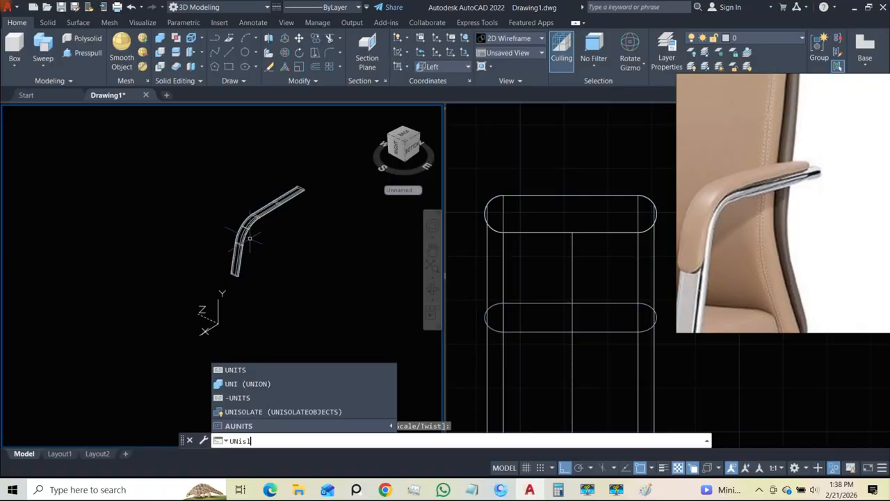
pyautogui.press('BackSpace')
pyautogui.write('o')
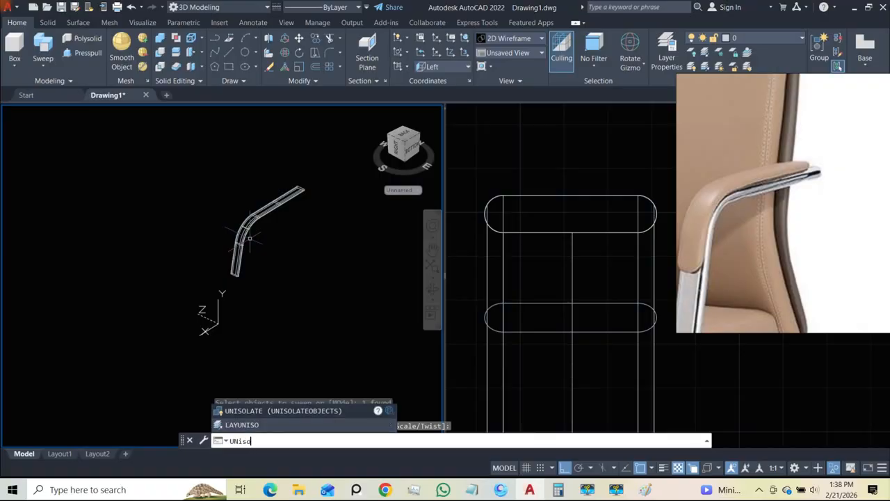
pyautogui.write('lat')
pyautogui.press('Return')
pyautogui.scroll(-4, 213, 240)
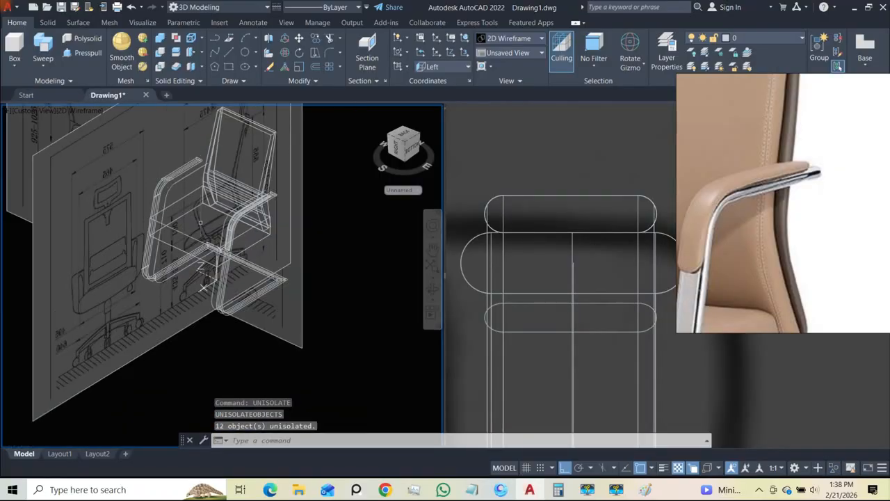
# - Examine the crossbar under the seat in the reference photo and the matching area of the chair model
pyautogui.keyDown('shift'); pyautogui.moveTo(214, 240); pyautogui.dragTo(492, 281, button='middle'); pyautogui.keyUp('shift')
pyautogui.scroll(5, 163, 285)
pyautogui.scroll(-5, 163, 285)
pyautogui.scroll(-5, 726, 211)
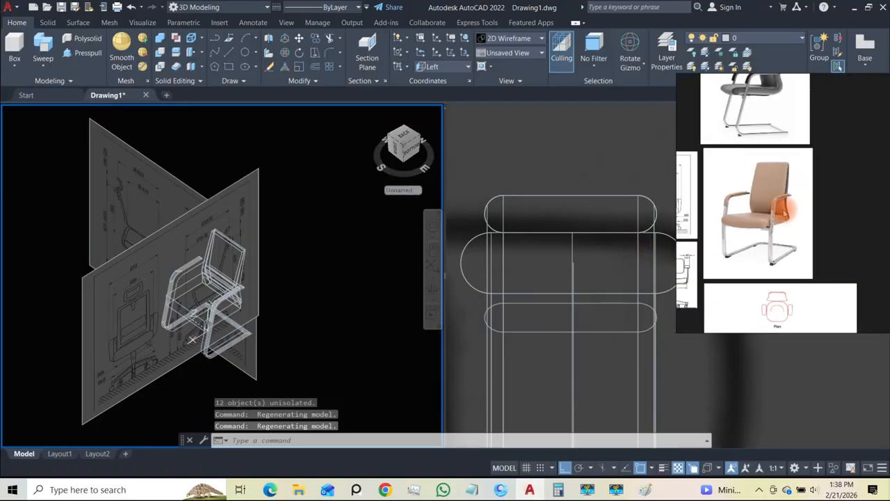
pyautogui.scroll(4, 782, 227)
pyautogui.scroll(-2, 788, 220)
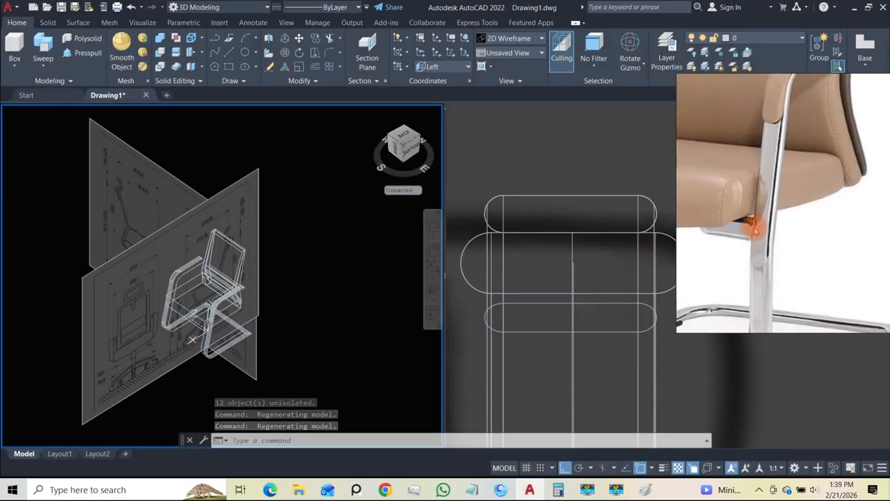
pyautogui.scroll(-4, 814, 199)
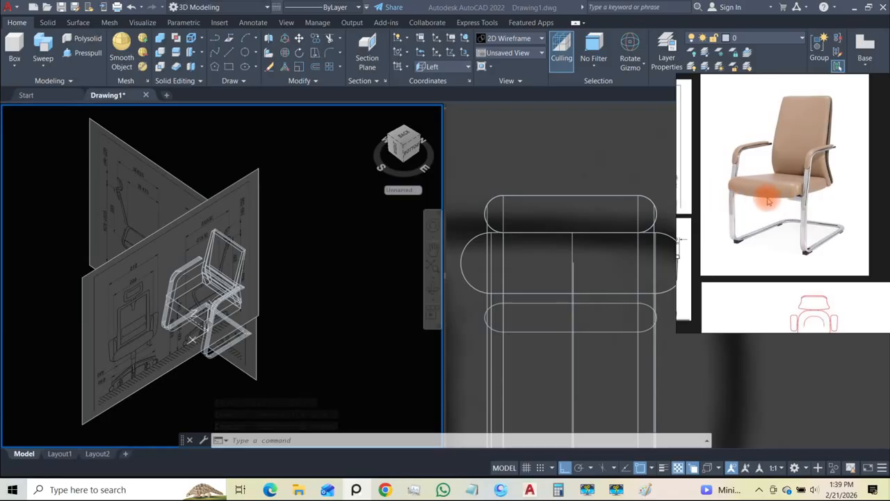
pyautogui.click(202, 321)
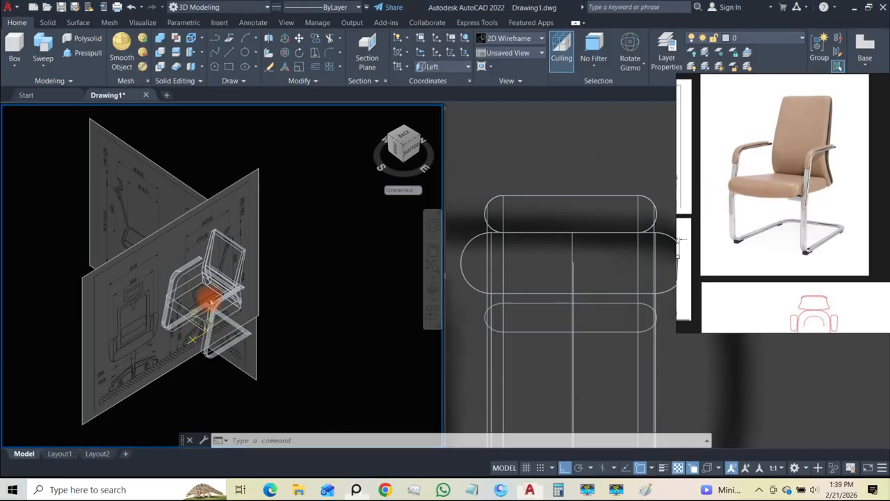
pyautogui.scroll(-7, 593, 248)
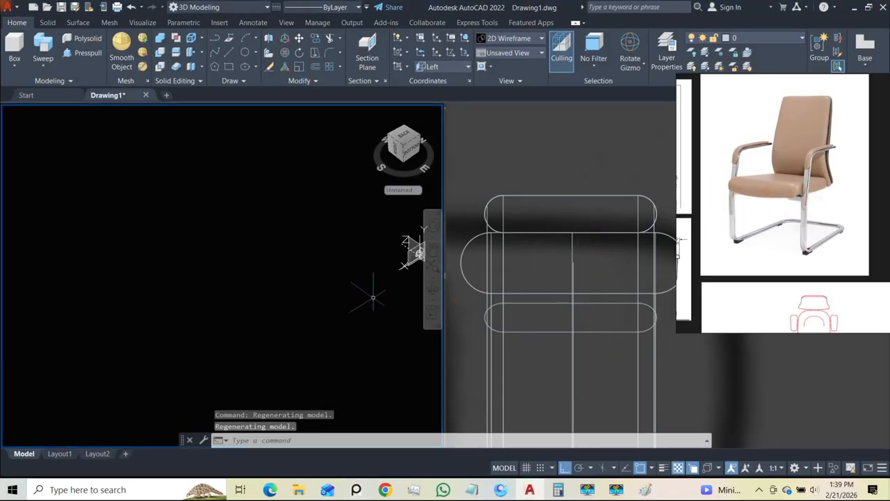
pyautogui.scroll(2, 327, 275)
pyautogui.scroll(-3, 354, 283)
pyautogui.moveTo(354, 283); pyautogui.dragTo(200, 281, button='middle')
pyautogui.scroll(5, 213, 265)
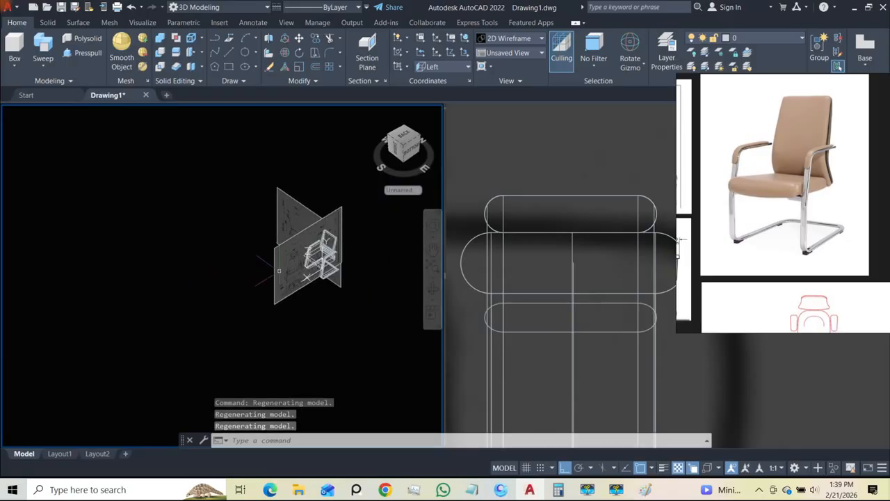
pyautogui.moveTo(263, 264); pyautogui.dragTo(134, 278, button='middle')
pyautogui.scroll(4, 194, 280)
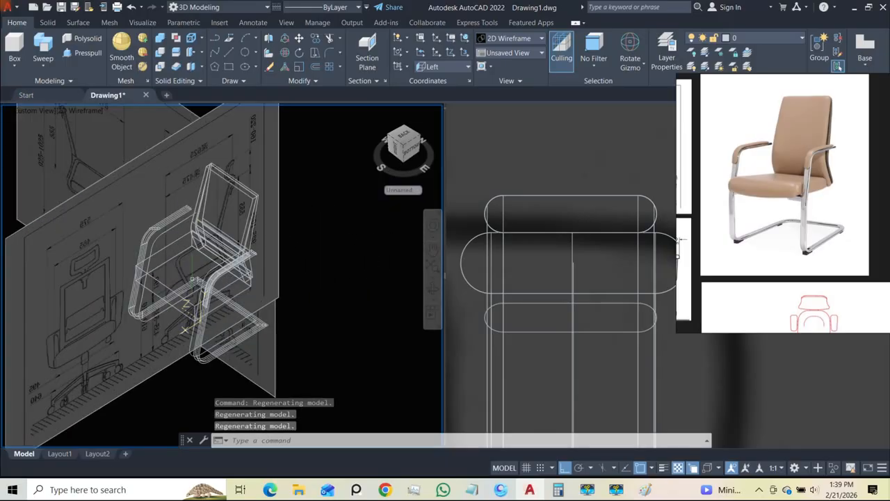
pyautogui.click(299, 263)
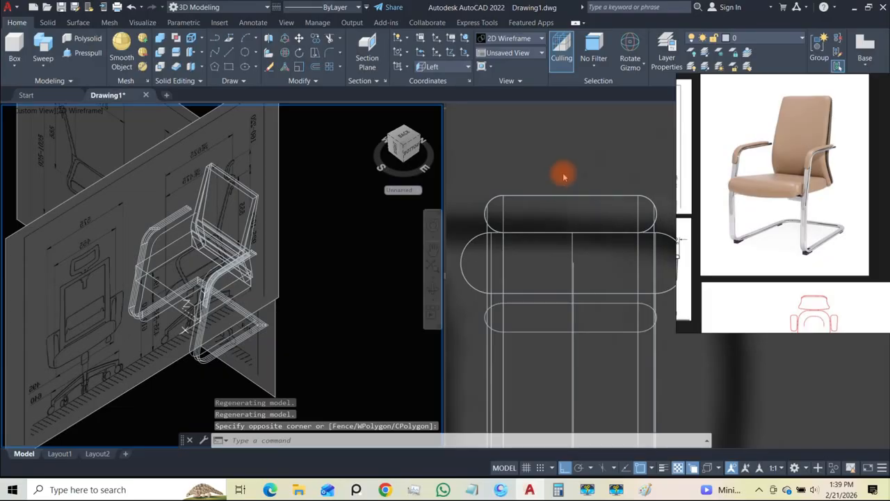
# - Draw a horizontal line just below the seat in the Front view, connecting the inner edges of the two side frame tubes
pyautogui.click(558, 198)
pyautogui.scroll(-10, 559, 198)
pyautogui.moveTo(555, 314); pyautogui.dragTo(656, 302, button='middle')
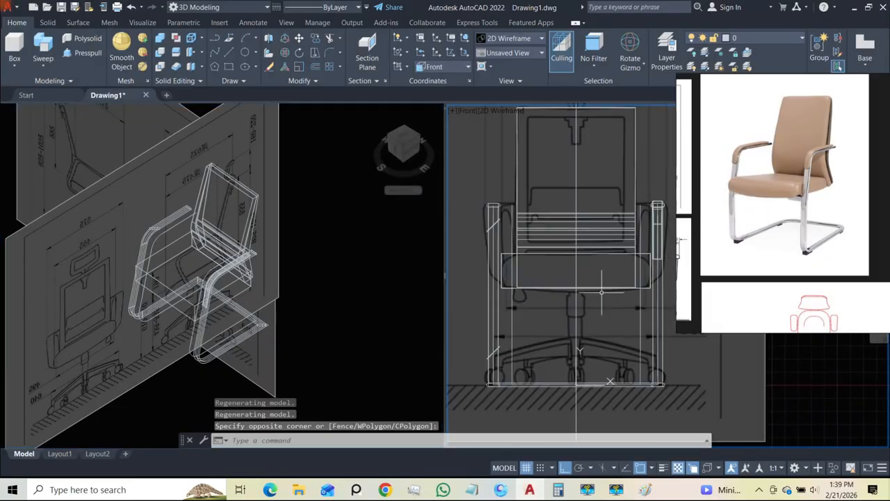
pyautogui.scroll(3, 599, 292)
pyautogui.moveTo(599, 292); pyautogui.dragTo(541, 269, button='middle')
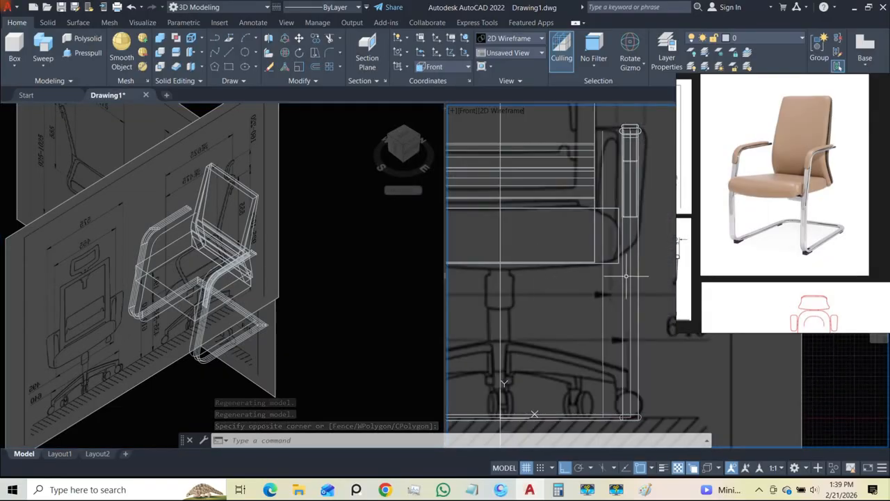
pyautogui.write('l')
pyautogui.press('Return')
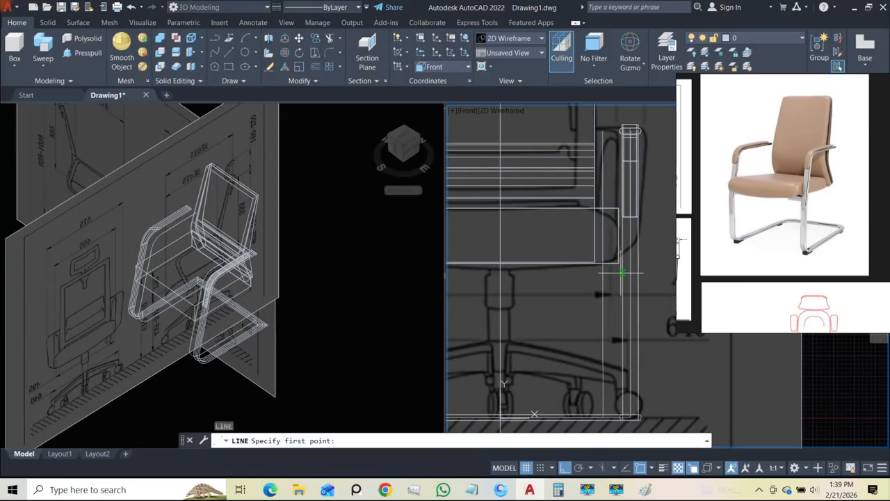
pyautogui.click(622, 271)
pyautogui.scroll(3, 529, 273)
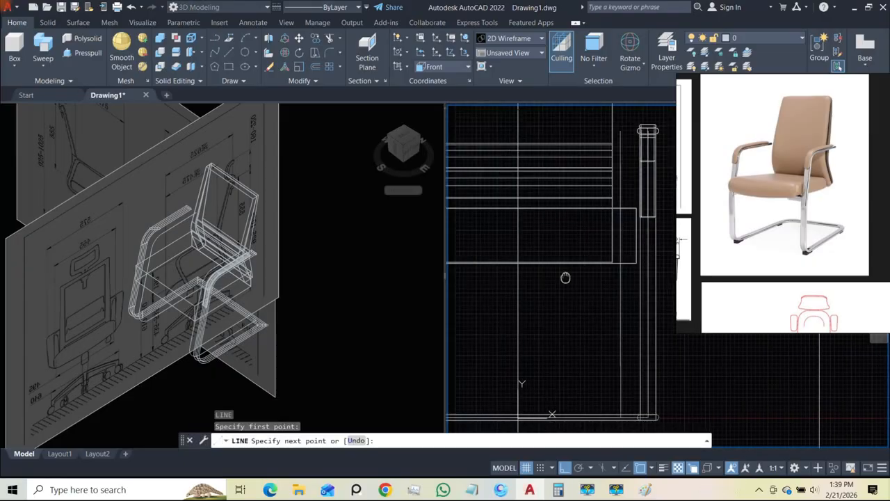
pyautogui.click(474, 275)
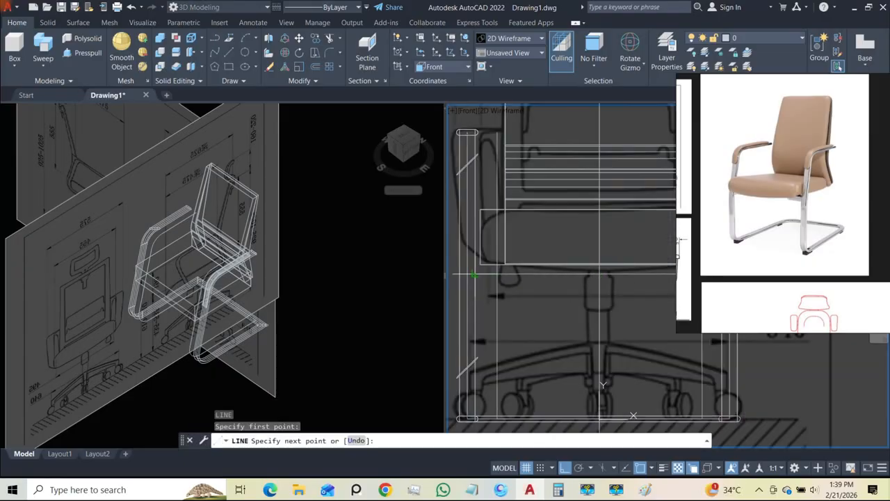
pyautogui.click(475, 275)
pyautogui.press('Escape')
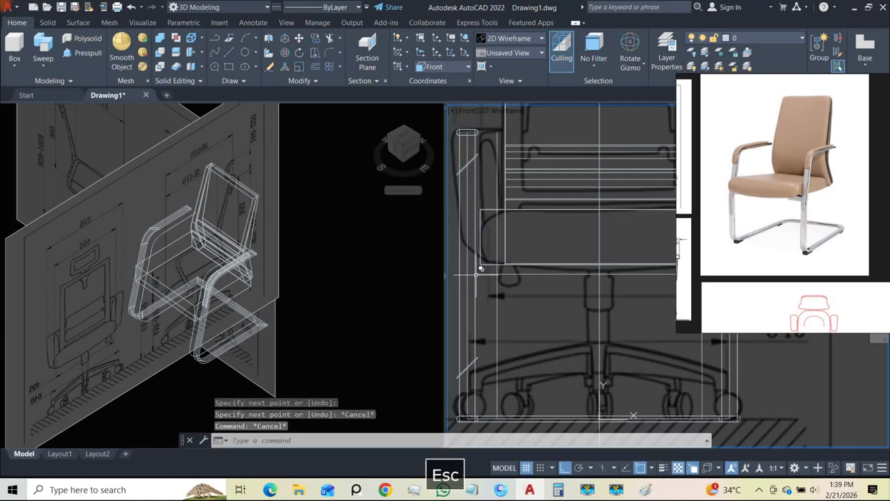
pyautogui.scroll(-4, 529, 297)
pyautogui.scroll(4, 529, 297)
pyautogui.scroll(-4, 528, 297)
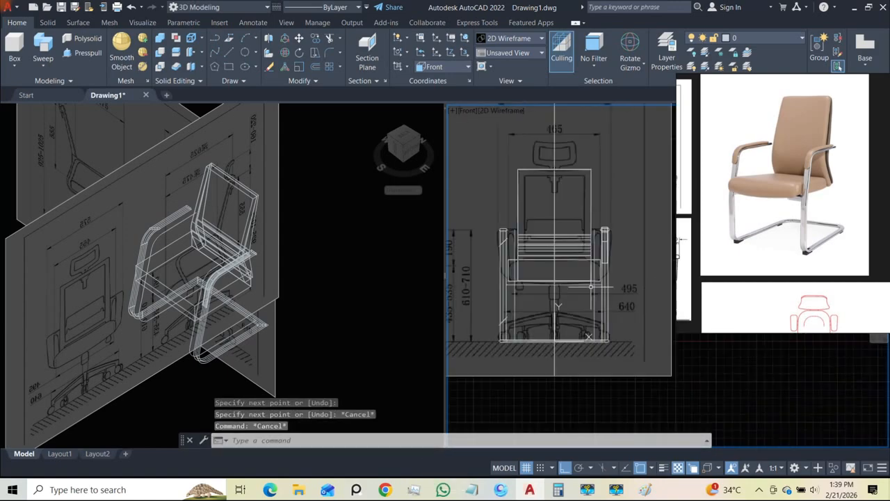
# - Set the viewport showing the front of the chair to the Left view
pyautogui.click(172, 383)
pyautogui.moveTo(179, 384)
pyautogui.keyDown('shift'); pyautogui.mouseDown(button='middle')
pyautogui.moveTo(203, 338)
pyautogui.moveTo(193, 298)
pyautogui.moveTo(128, 286)
pyautogui.moveTo(155, 316)
pyautogui.moveTo(252, 318)
pyautogui.moveTo(286, 308)
pyautogui.moveTo(208, 306)
pyautogui.mouseUp(button='middle'); pyautogui.keyUp('shift')
pyautogui.scroll(5, 219, 300)
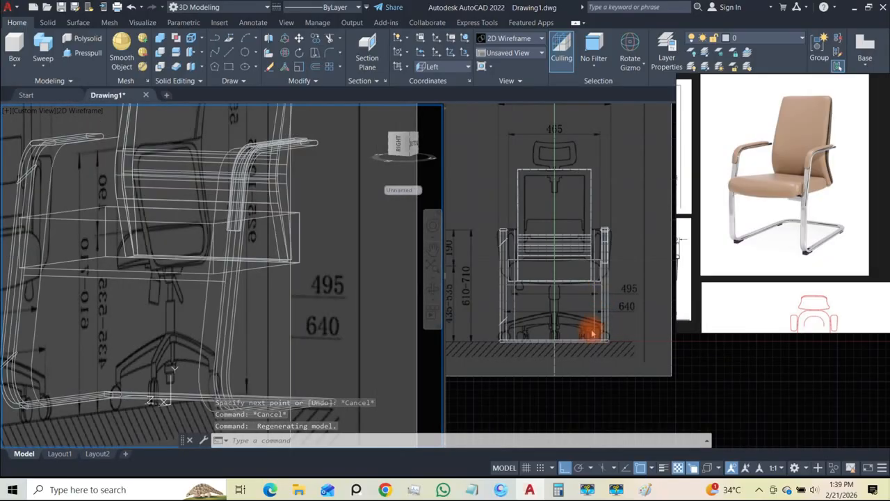
pyautogui.click(596, 393)
pyautogui.scroll(6, 605, 279)
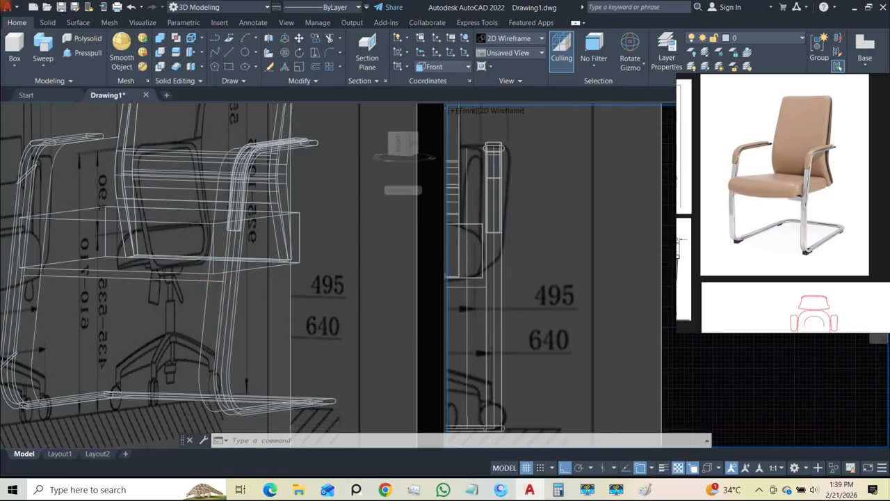
pyautogui.scroll(-5, 511, 260)
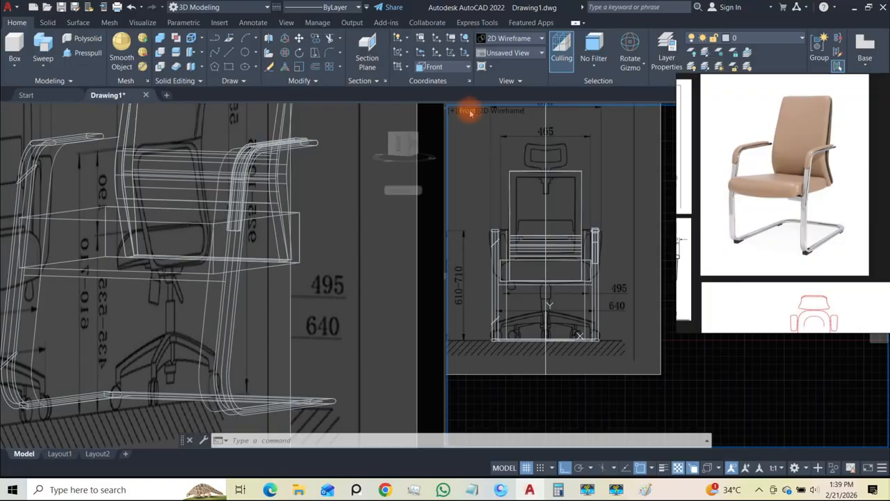
pyautogui.click(471, 113)
pyautogui.click(493, 159)
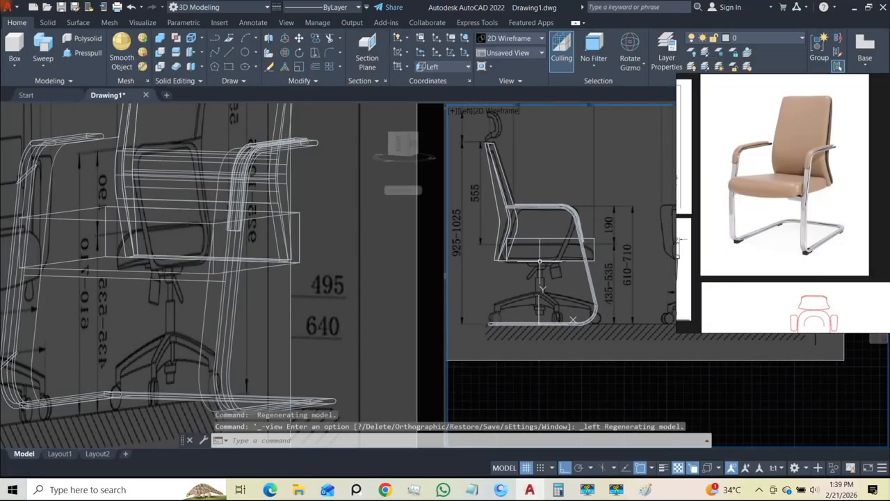
# - Try to move the cross line beneath the seat horizontally from the front leg's edge line onto its centreline using object snap
pyautogui.scroll(5, 584, 274)
pyautogui.scroll(3, 589, 221)
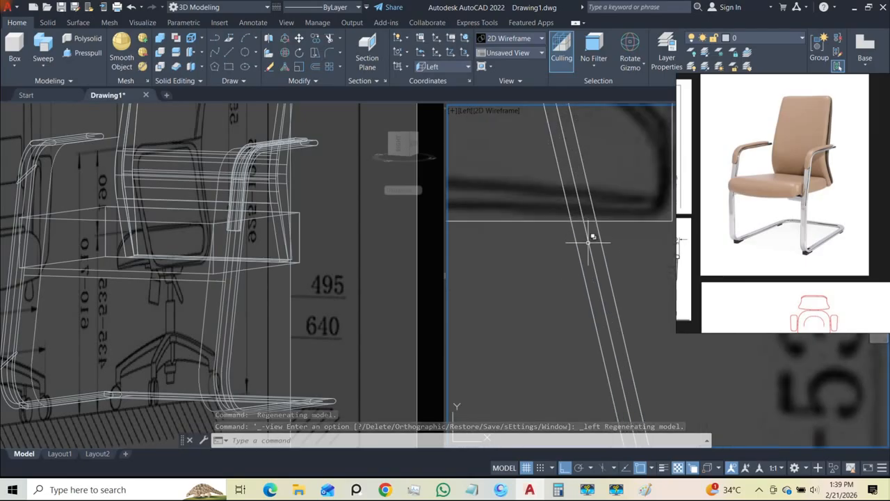
pyautogui.click(165, 245)
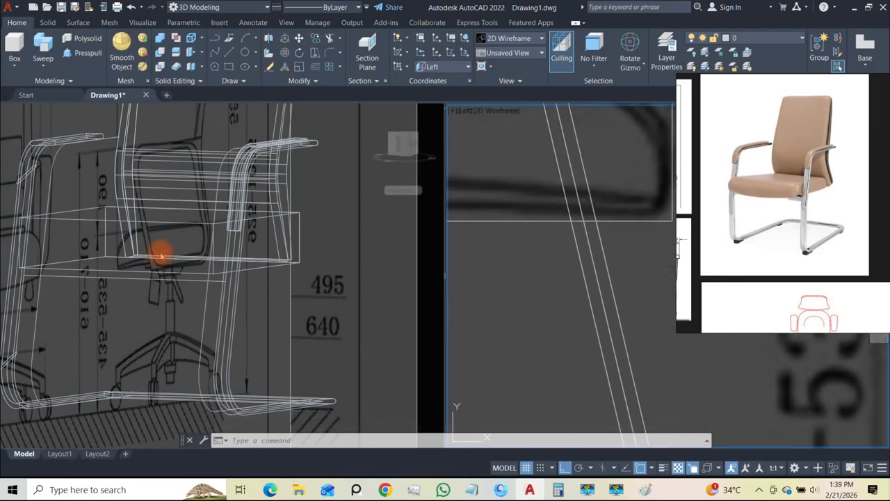
pyautogui.scroll(-4, 270, 268)
pyautogui.moveTo(547, 261); pyautogui.dragTo(611, 268, button='middle')
pyautogui.click(281, 252)
pyautogui.scroll(-6, 305, 251)
pyautogui.moveTo(288, 266)
pyautogui.keyDown('shift'); pyautogui.mouseDown(button='middle')
pyautogui.moveTo(272, 280)
pyautogui.moveTo(290, 286)
pyautogui.moveTo(276, 270)
pyautogui.mouseUp(button='middle'); pyautogui.keyUp('shift')
pyautogui.scroll(7, 277, 255)
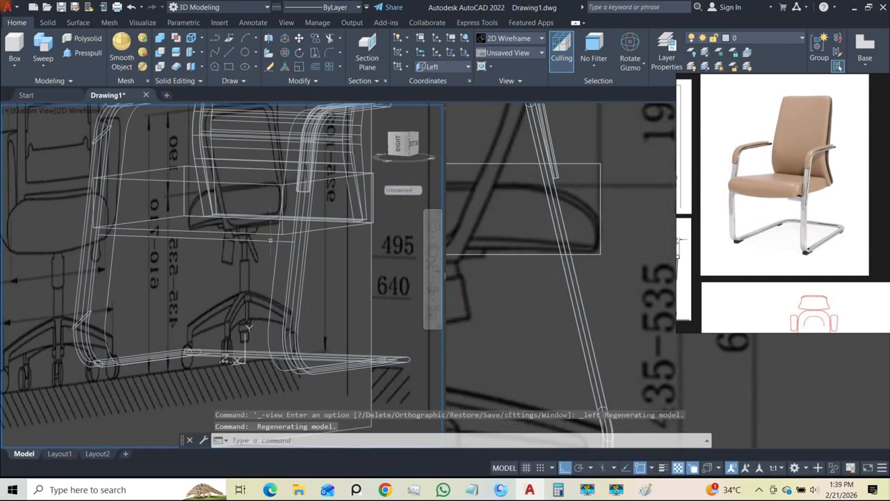
pyautogui.click(524, 299)
pyautogui.scroll(6, 563, 272)
pyautogui.scroll(-6, 563, 272)
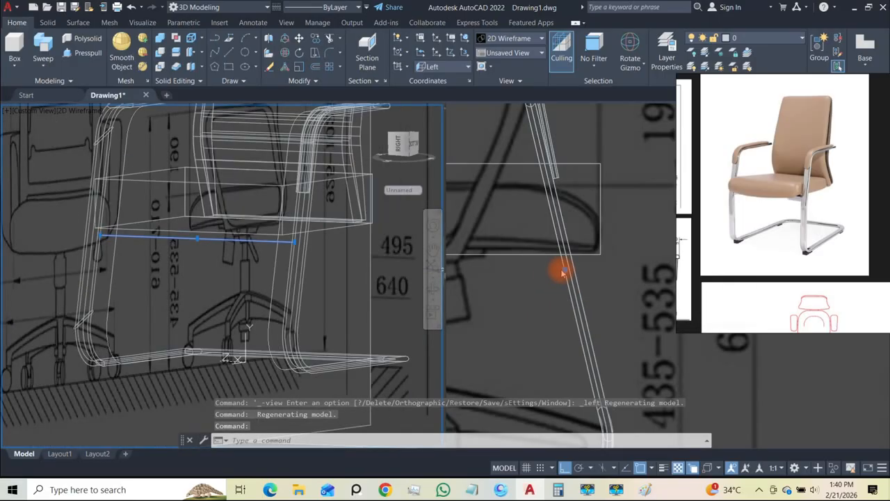
pyautogui.click(508, 289)
pyautogui.scroll(5, 569, 263)
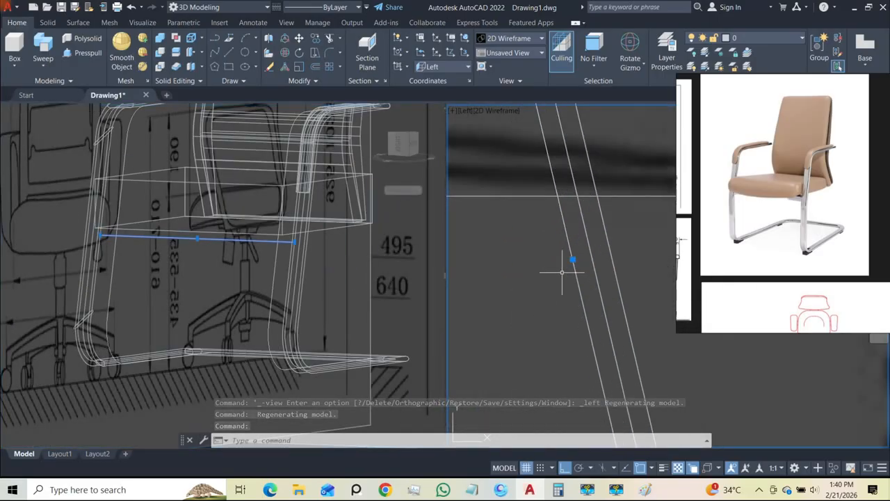
pyautogui.write('m')
pyautogui.press('space')
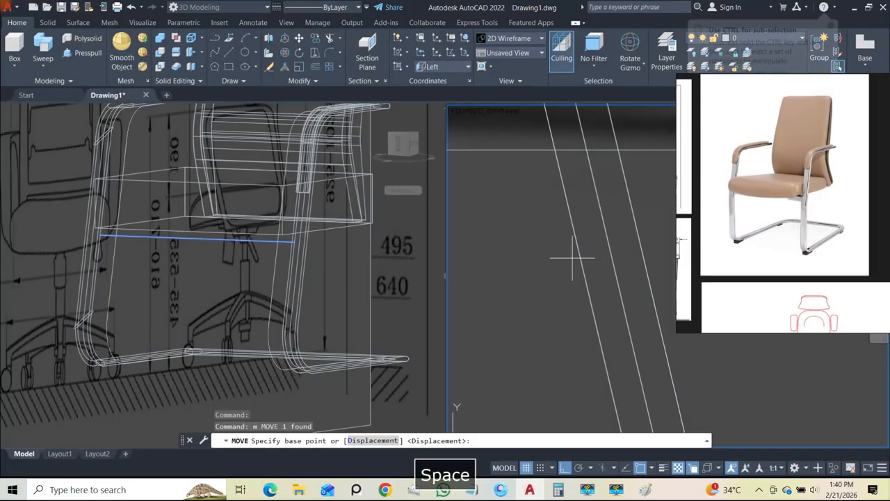
pyautogui.click(578, 250)
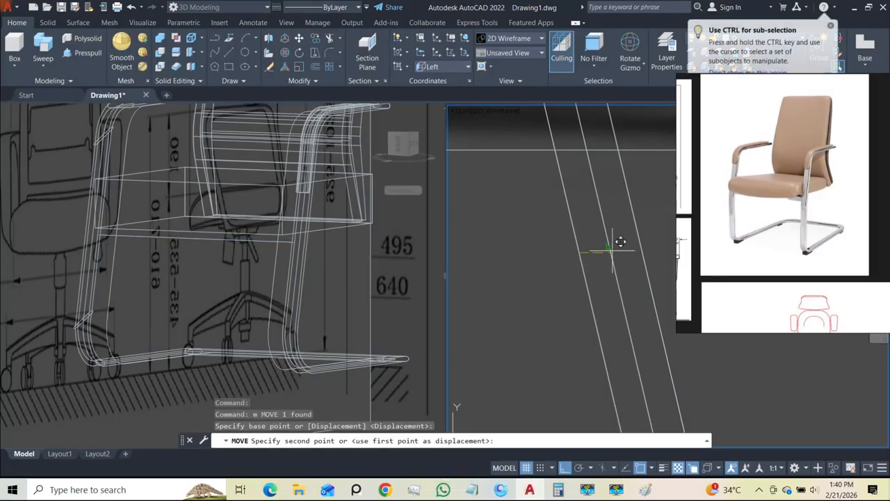
pyautogui.click(610, 249)
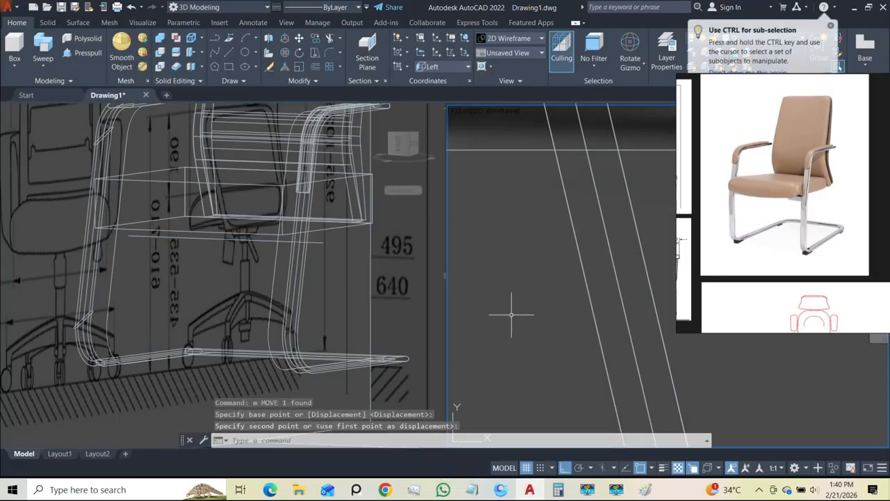
# - Undo the view change and the move of the cross line beneath the seat
pyautogui.keyDown('shift'); pyautogui.moveTo(336, 282); pyautogui.dragTo(368, 281, button='middle'); pyautogui.keyUp('shift')
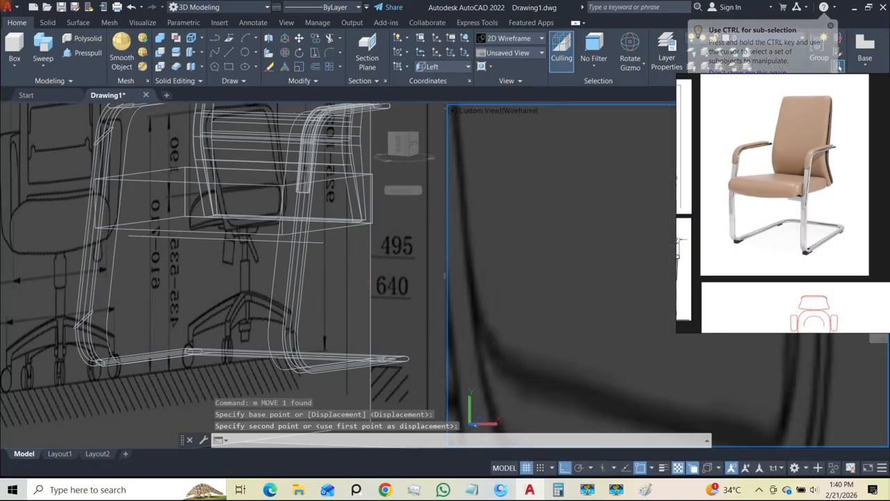
pyautogui.click(143, 283)
pyautogui.keyDown('shift'); pyautogui.moveTo(240, 292); pyautogui.dragTo(195, 305, button='middle'); pyautogui.keyUp('shift')
pyautogui.hotkey('ctrl', 'z')
pyautogui.hotkey('ctrl', 'z')
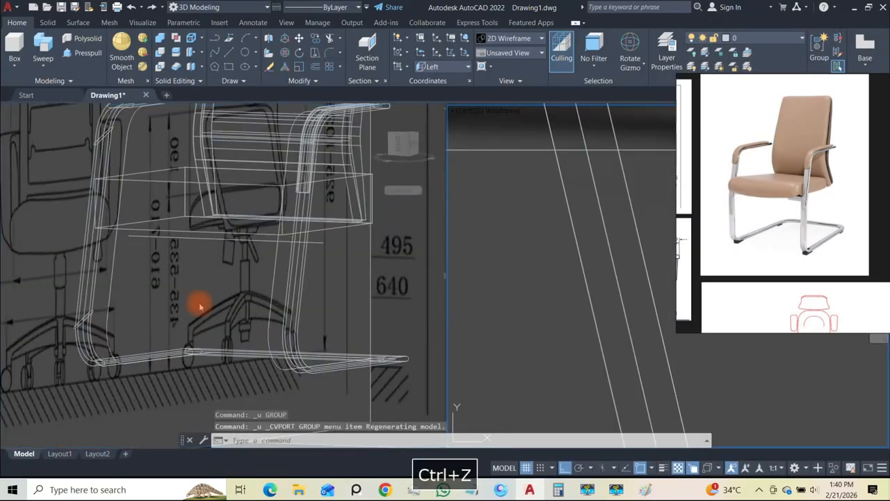
pyautogui.hotkey('ctrl', 'z')
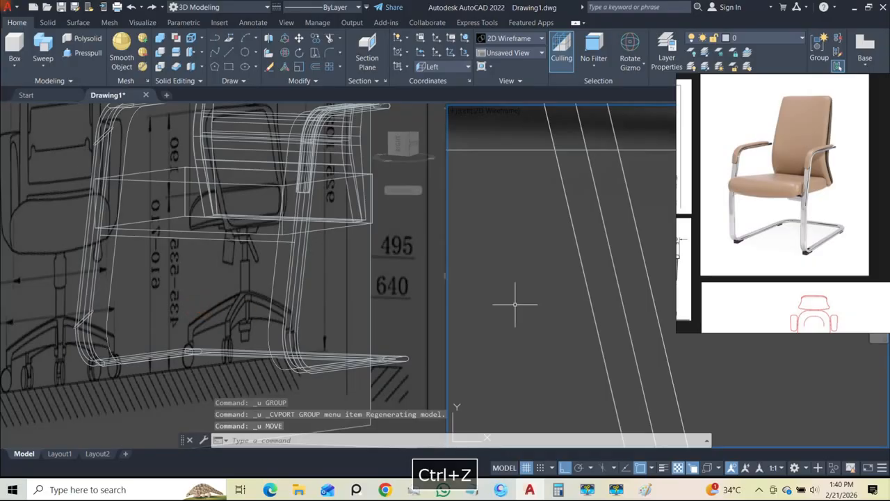
# - With object snap off, move the cross line beneath the seat about 7 units horizontally onto the front leg's centre in the Left view
pyautogui.click(267, 241)
pyautogui.click(266, 241)
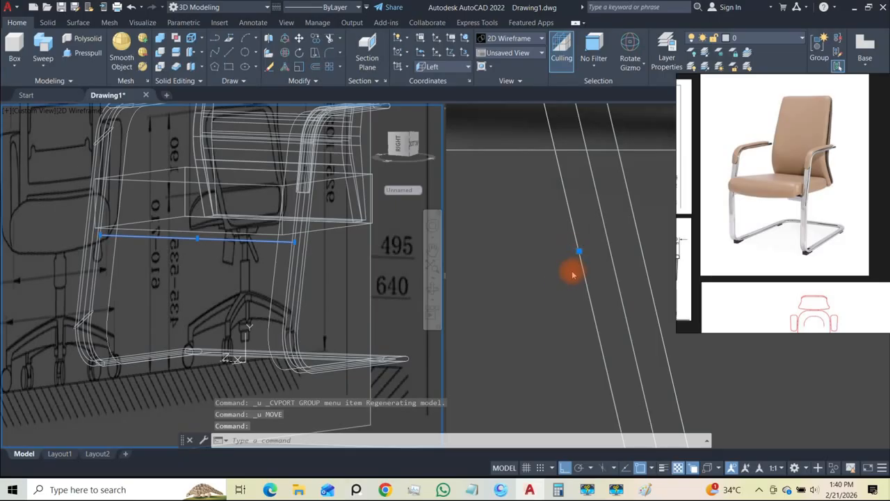
pyautogui.keyDown('shift'); pyautogui.moveTo(227, 273); pyautogui.dragTo(180, 301, button='middle'); pyautogui.keyUp('shift')
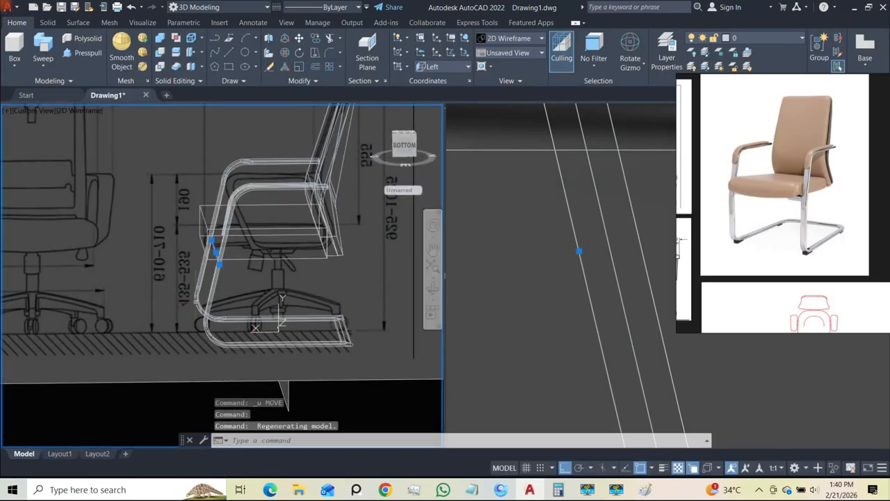
pyautogui.keyDown('shift'); pyautogui.moveTo(585, 333); pyautogui.dragTo(577, 317, button='middle'); pyautogui.keyUp('shift')
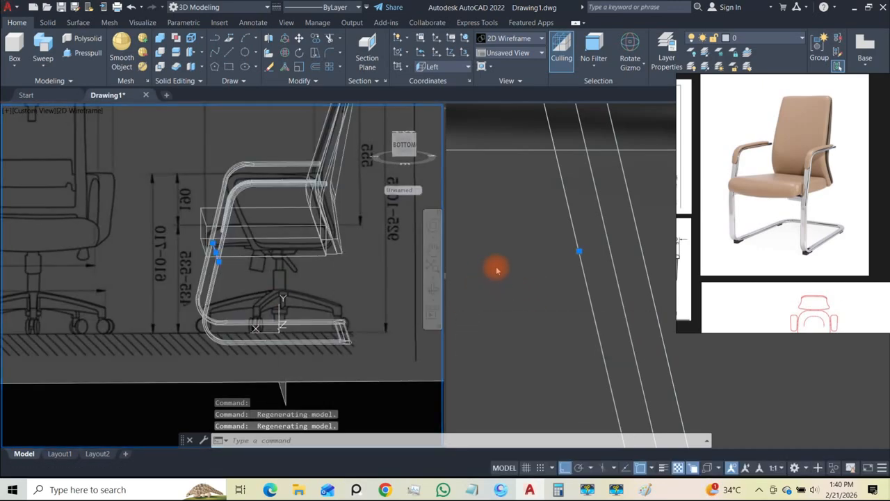
pyautogui.click(496, 269)
pyautogui.scroll(-10, 505, 247)
pyautogui.scroll(6, 501, 263)
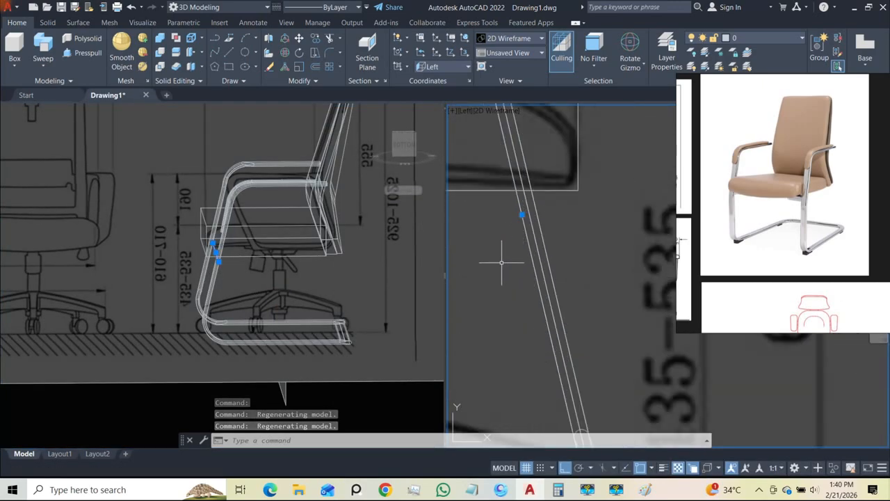
pyautogui.click(640, 468)
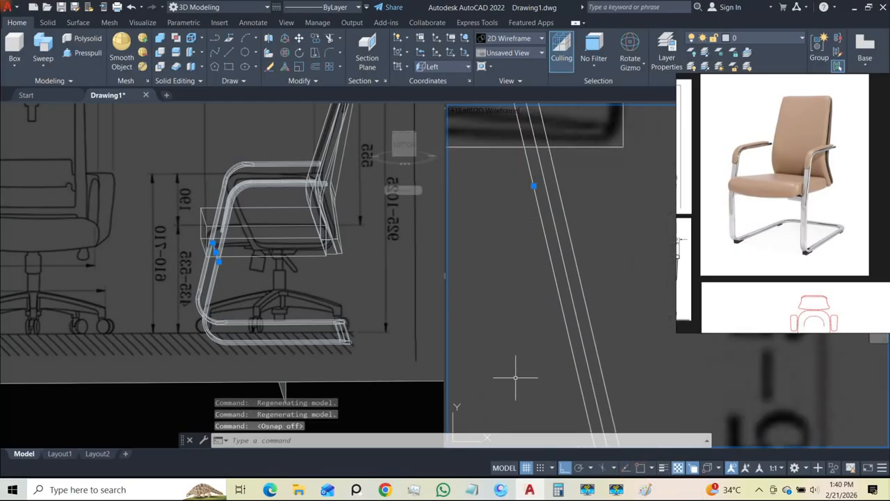
pyautogui.scroll(1, 524, 189)
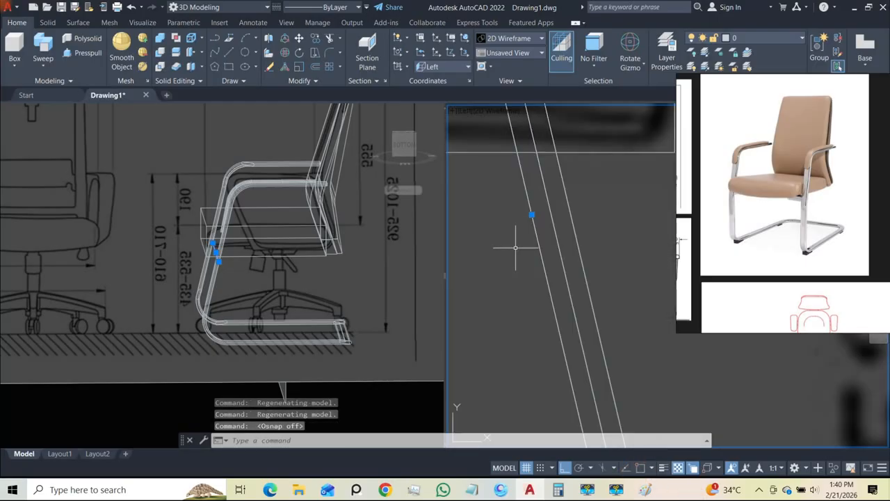
pyautogui.write('m')
pyautogui.press('space')
pyautogui.click(516, 248)
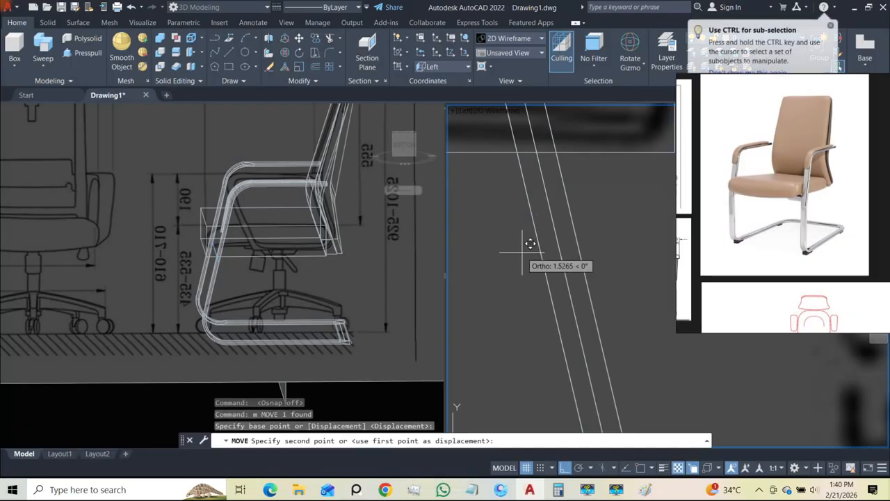
pyautogui.scroll(2, 542, 247)
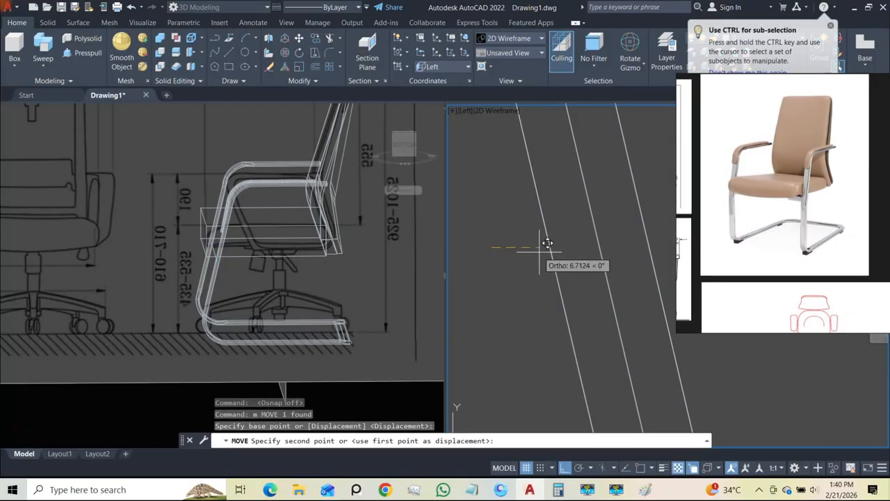
pyautogui.click(545, 242)
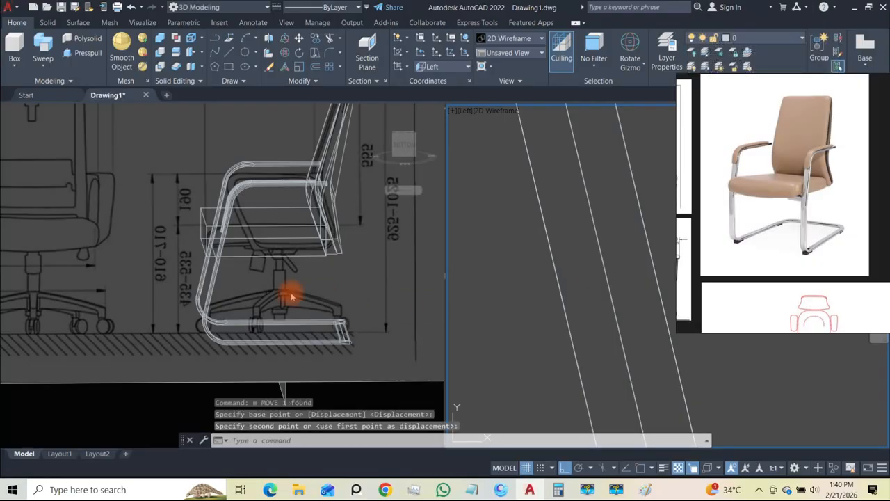
# - Select the cross line beneath the seat and examine its position on the front leg in the Left view
pyautogui.keyDown('shift'); pyautogui.moveTo(301, 287); pyautogui.dragTo(280, 301, button='middle'); pyautogui.keyUp('shift')
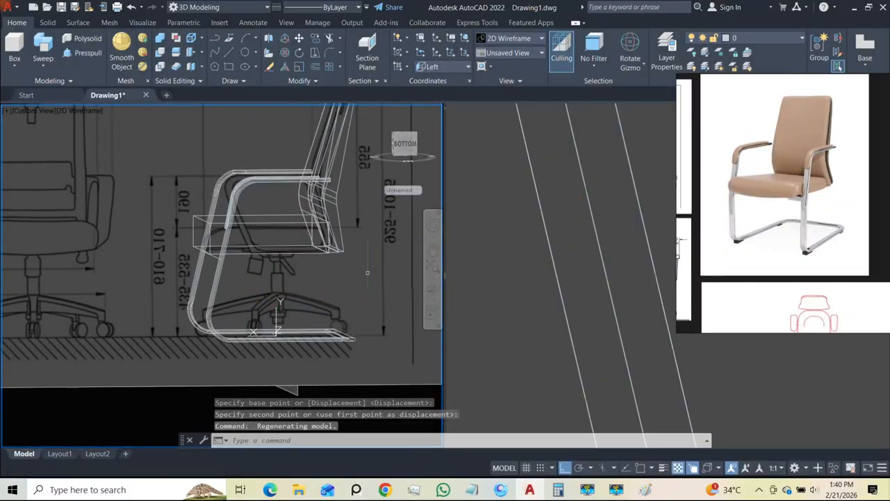
pyautogui.keyDown('shift'); pyautogui.moveTo(204, 272); pyautogui.dragTo(226, 265, button='middle'); pyautogui.keyUp('shift')
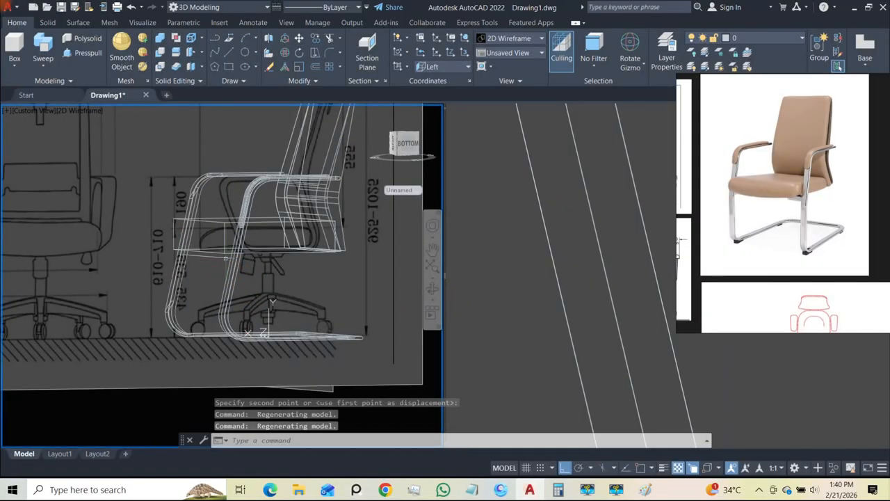
pyautogui.click(225, 257)
pyautogui.click(494, 244)
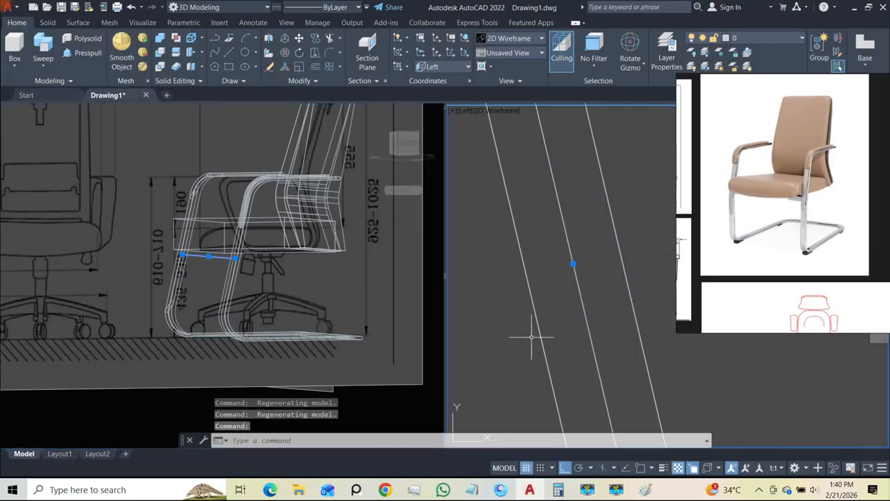
pyautogui.scroll(-4, 559, 252)
pyautogui.moveTo(565, 275); pyautogui.dragTo(541, 292, button='middle')
pyautogui.scroll(4, 533, 253)
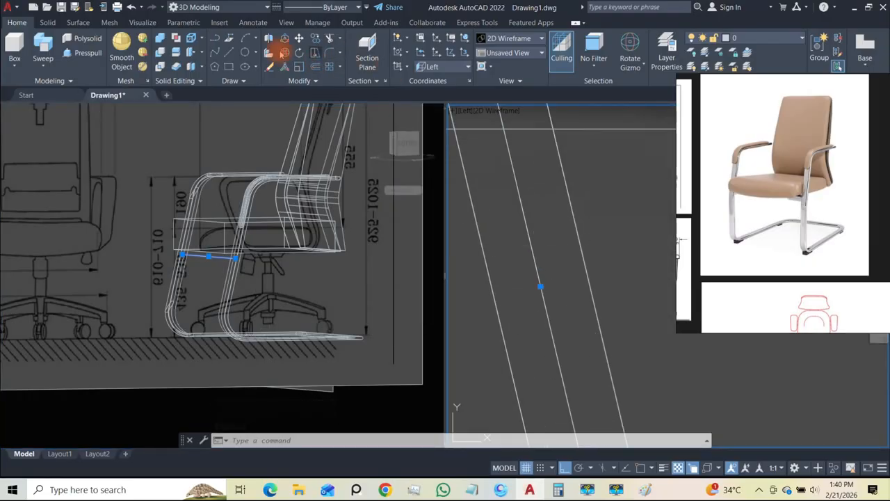
# - With Ortho off, draw a slanted four-sided polyline around the front leg's centreline, inside the leg's edges, in the Left view
pyautogui.click(215, 38)
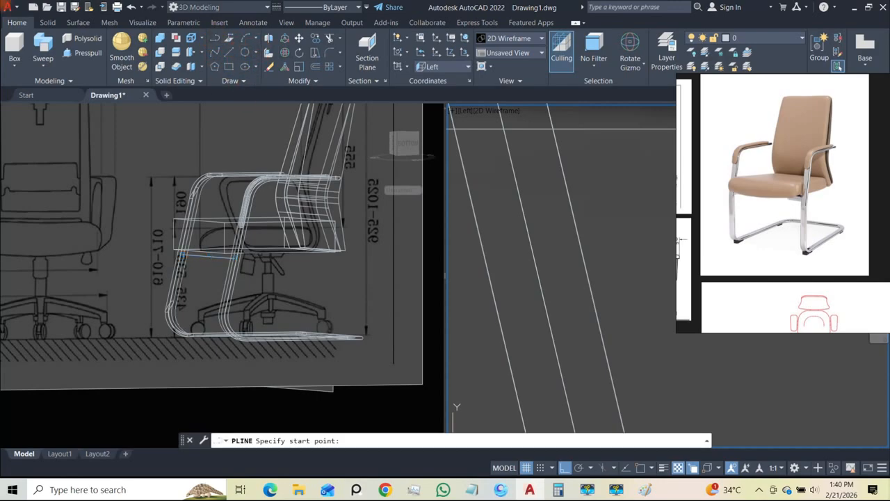
pyautogui.click(507, 218)
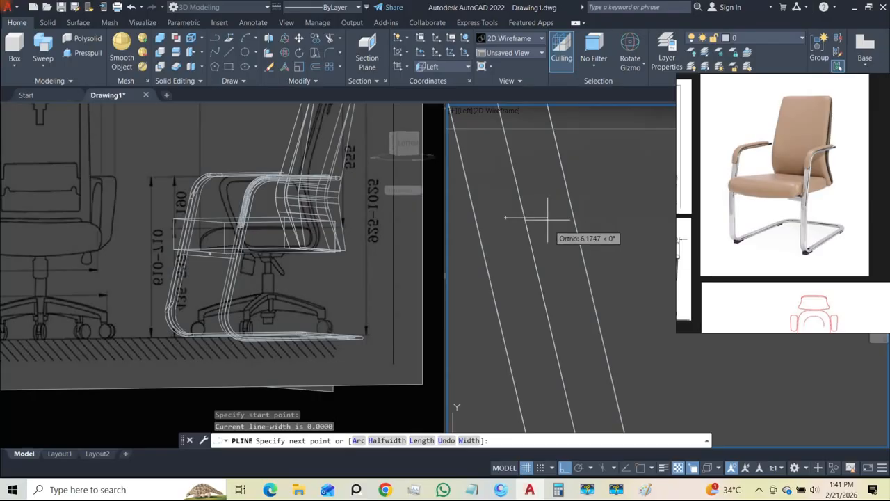
pyautogui.click(565, 467)
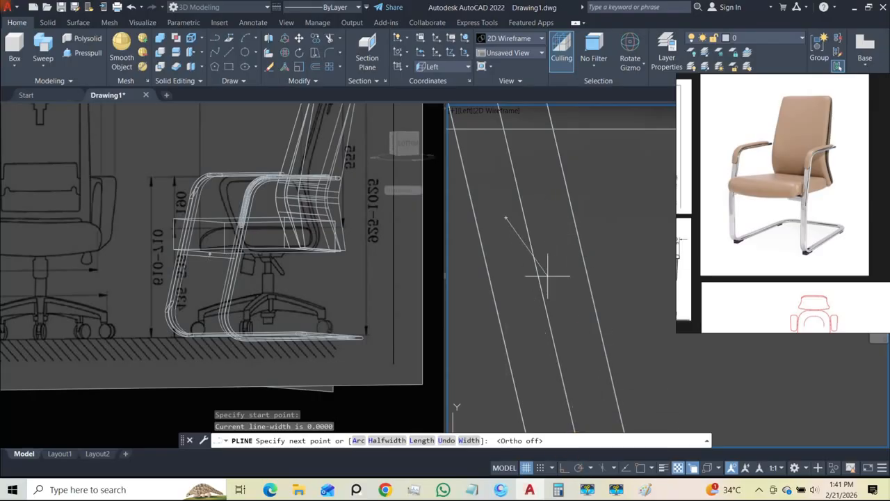
pyautogui.click(550, 209)
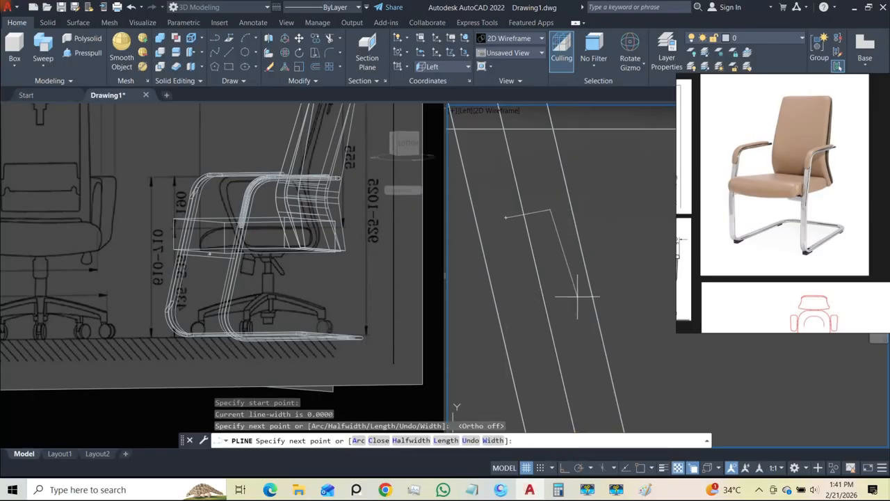
pyautogui.click(592, 375)
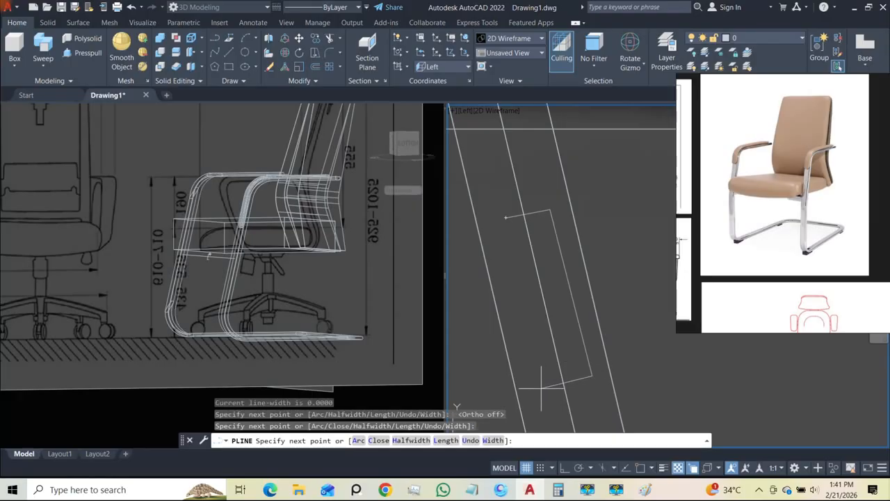
pyautogui.click(541, 386)
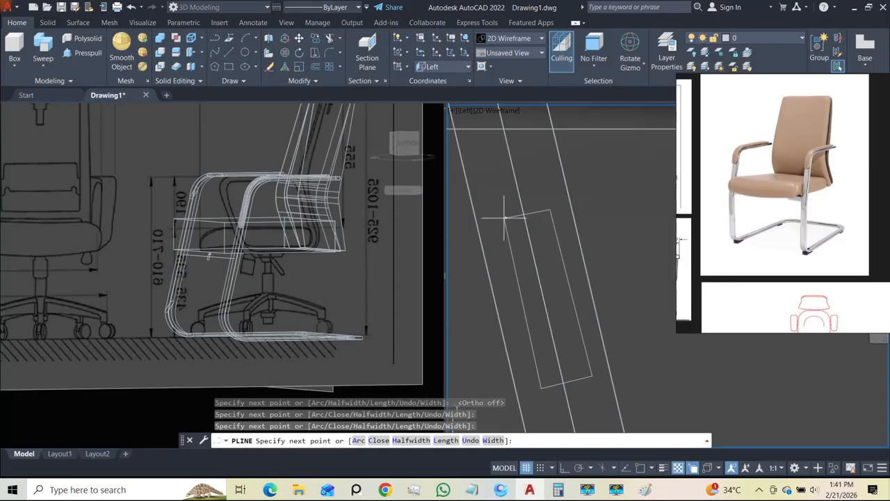
pyautogui.press('F3')
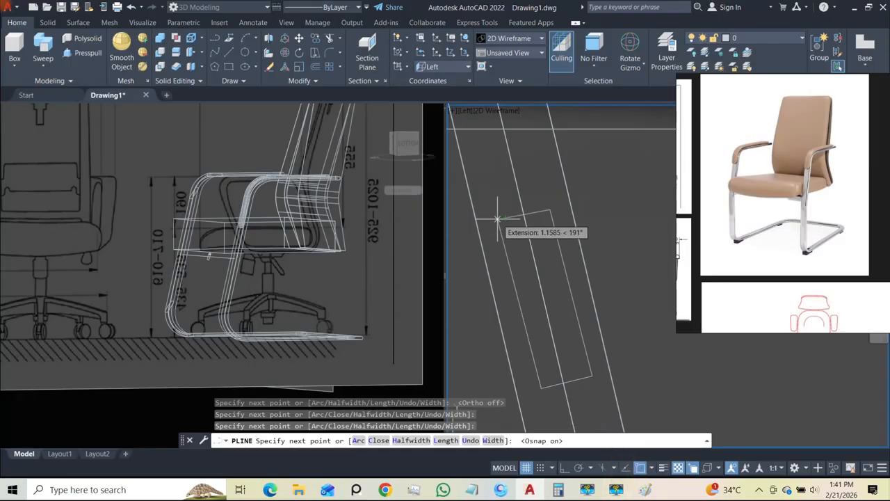
pyautogui.click(497, 220)
pyautogui.press('Escape')
# - Extend the short upper edge of the slanted rectangle to meet its open long side
pyautogui.write('ex')
pyautogui.press('space')
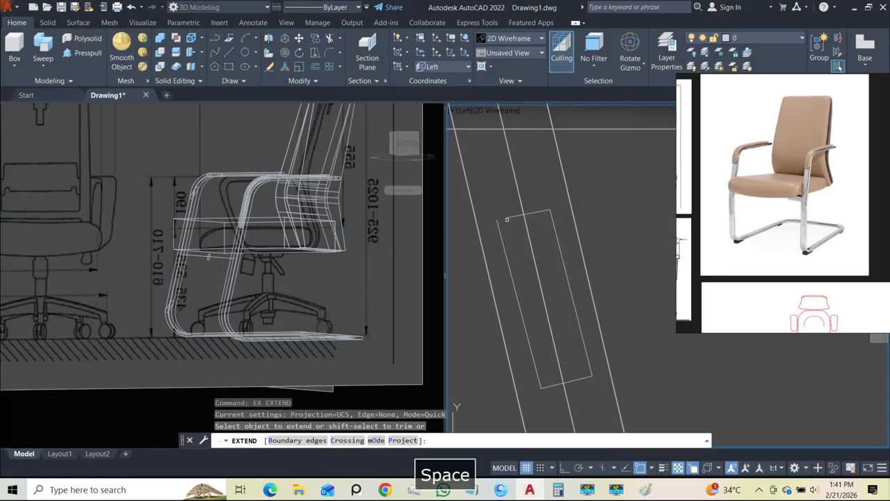
pyautogui.click(505, 218)
pyautogui.press('Escape')
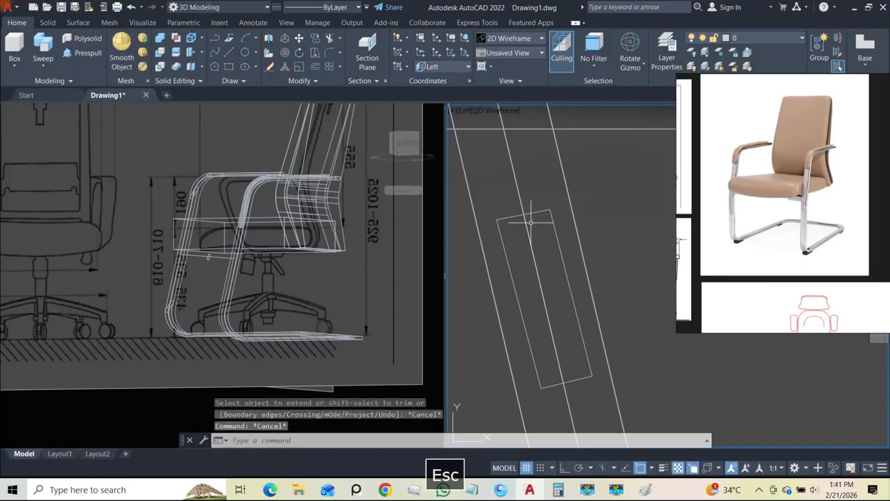
# - Draw two-point circles using the slanted rectangle's upper and lower short edges as diameters
pyautogui.scroll(2, 529, 221)
pyautogui.click(245, 53)
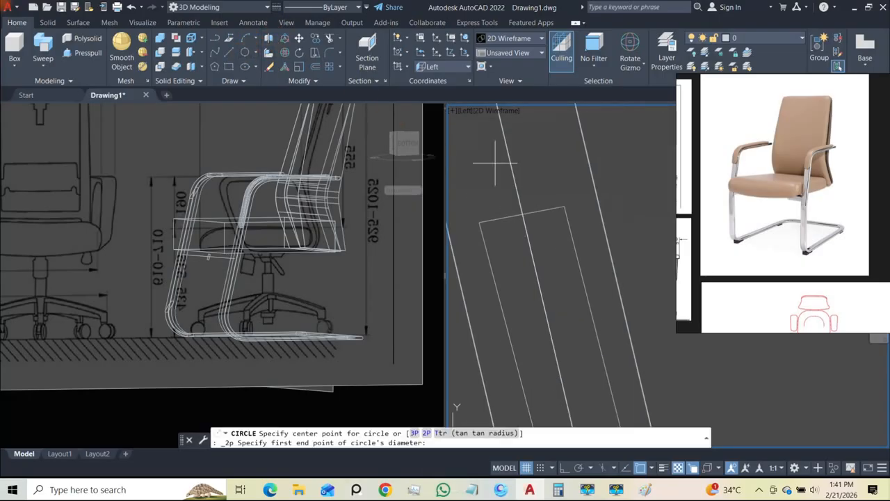
pyautogui.click(479, 222)
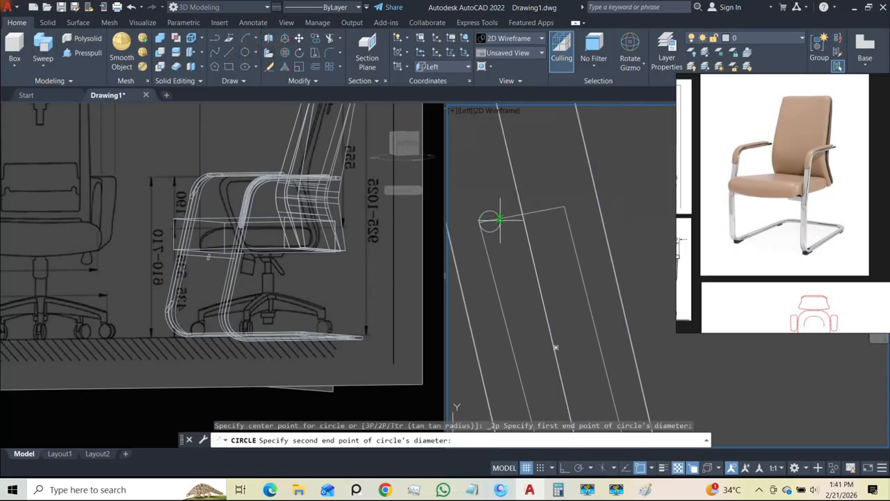
pyautogui.click(565, 206)
pyautogui.scroll(-3, 565, 186)
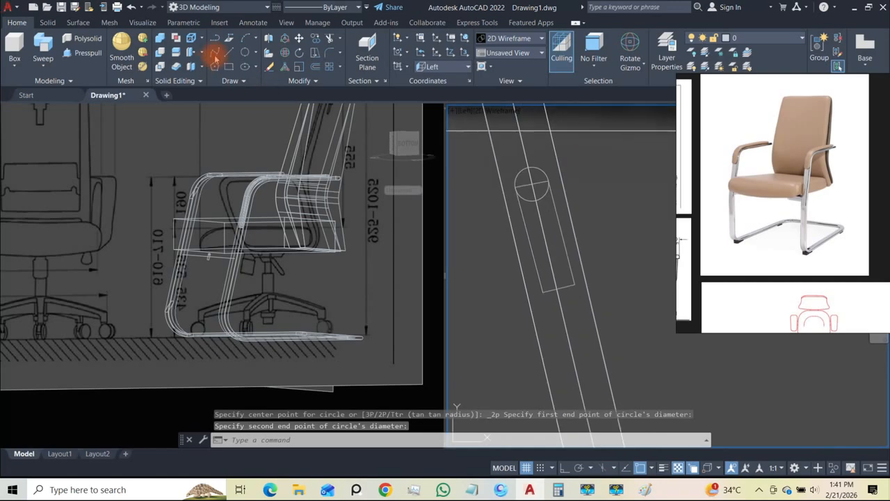
pyautogui.click(245, 54)
pyautogui.scroll(2, 536, 294)
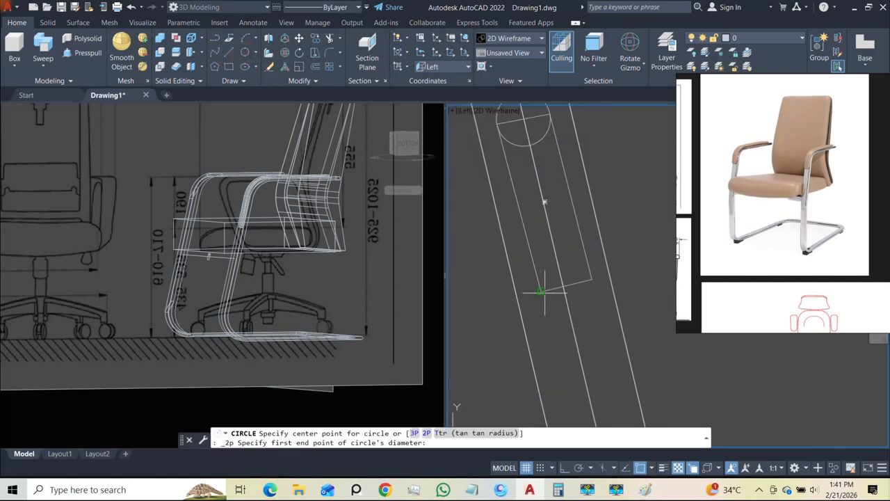
pyautogui.click(541, 291)
pyautogui.click(590, 279)
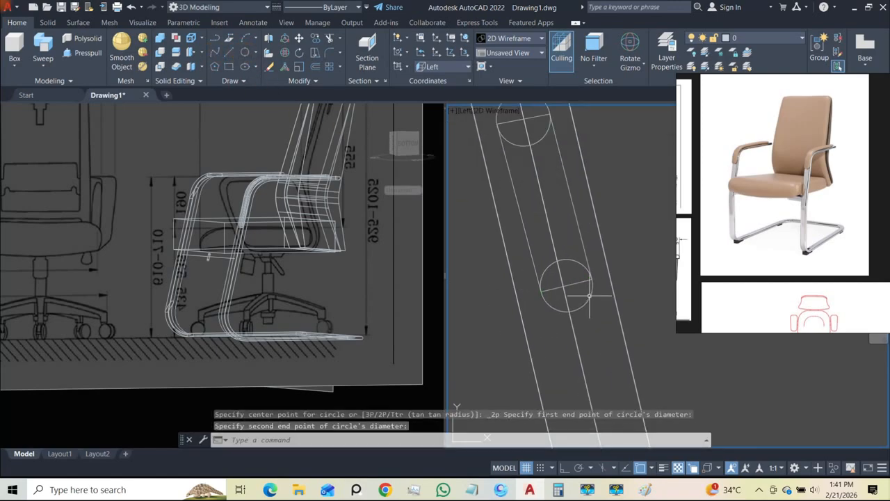
pyautogui.click(591, 286)
pyautogui.click(575, 261)
pyautogui.moveTo(569, 223); pyautogui.dragTo(586, 285, button='middle')
pyautogui.click(563, 220)
pyautogui.click(557, 200)
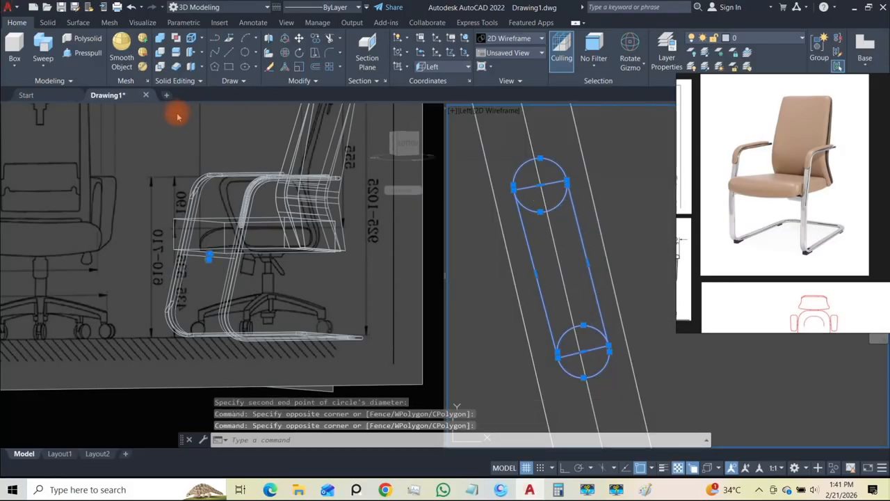
pyautogui.click(507, 113)
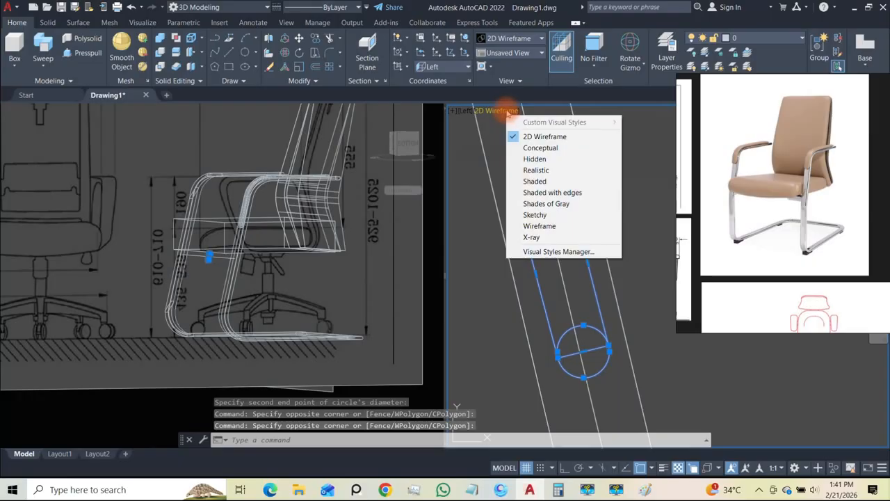
pyautogui.click(545, 137)
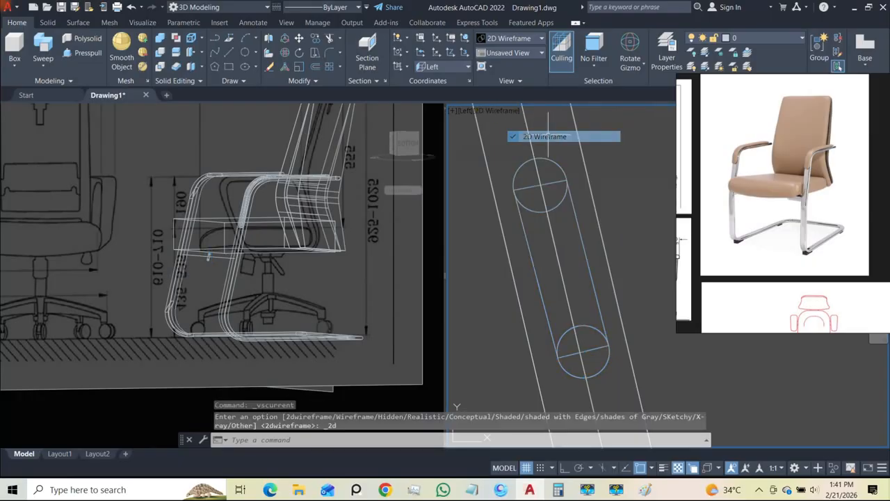
# - Isolate the slanted rectangle together with its two end circles
pyautogui.moveTo(601, 351); pyautogui.dragTo(594, 293)
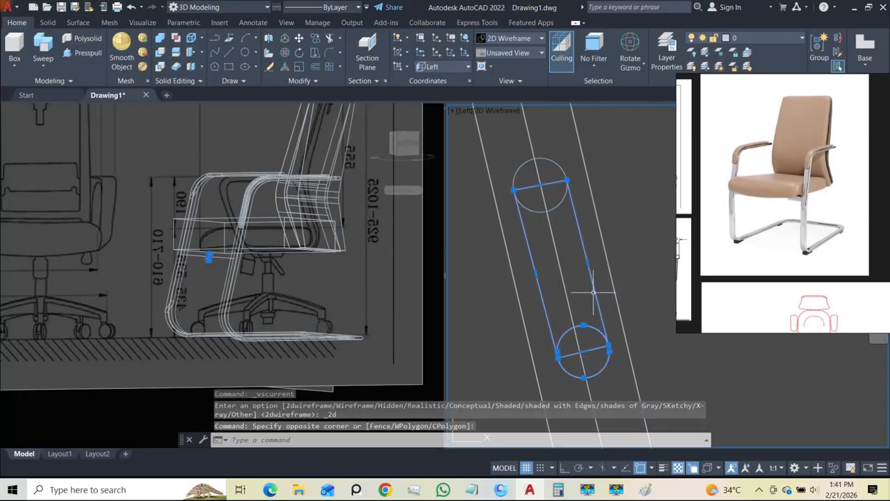
pyautogui.click(553, 195)
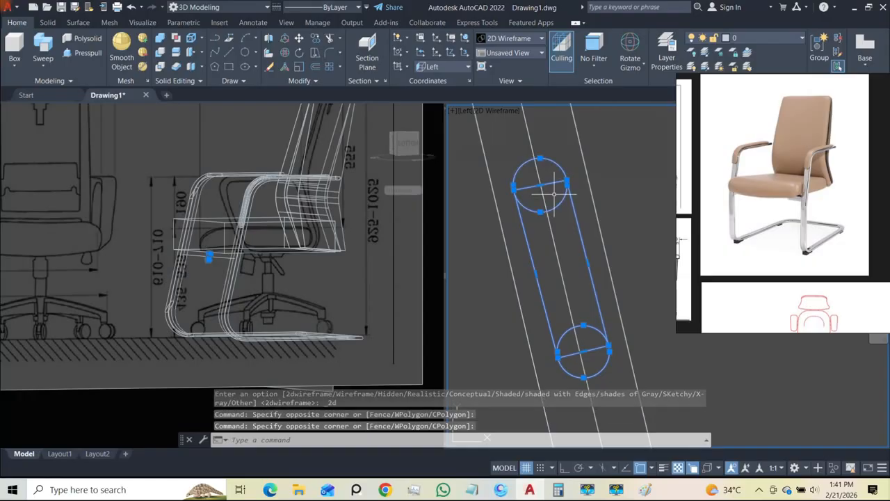
pyautogui.write('isolate')
pyautogui.press('Return')
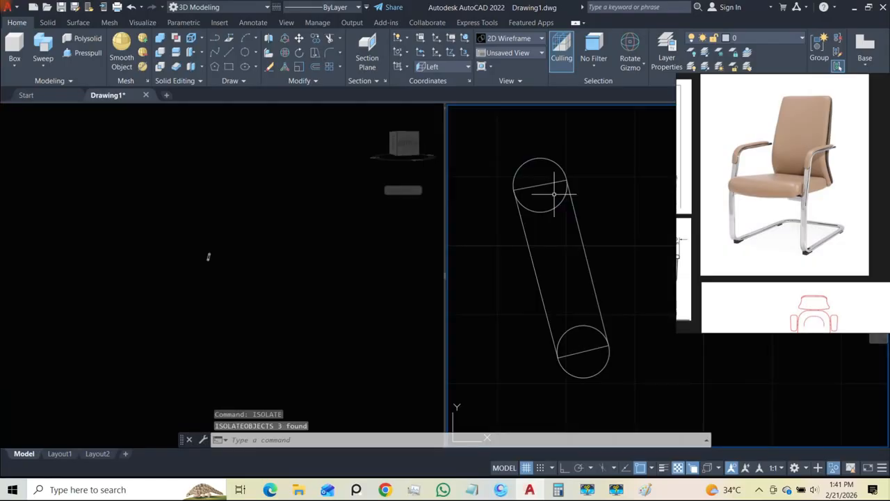
# - Trim the inner circle halves and both short edges to leave a rounded slot outline
pyautogui.write('tr')
pyautogui.press('space')
pyautogui.click(549, 207)
pyautogui.click(546, 182)
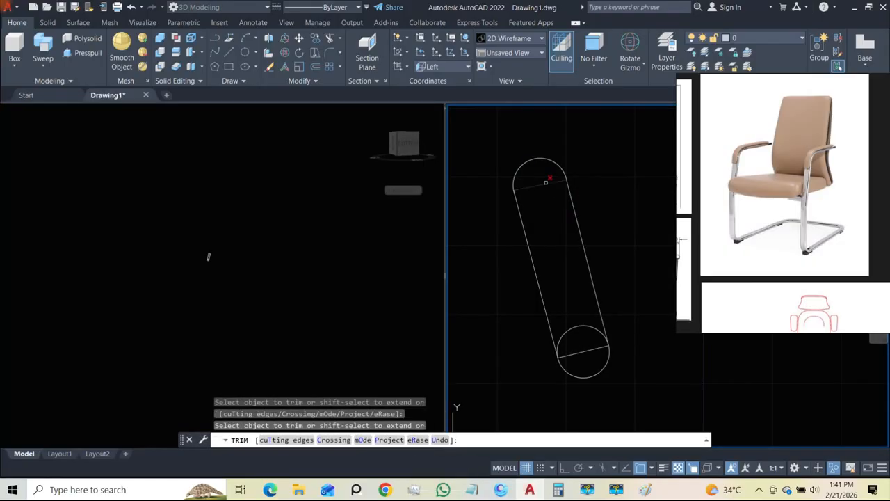
pyautogui.moveTo(578, 330)
pyautogui.mouseDown()
pyautogui.moveTo(576, 308)
pyautogui.moveTo(596, 364)
pyautogui.moveTo(585, 357)
pyautogui.mouseUp()
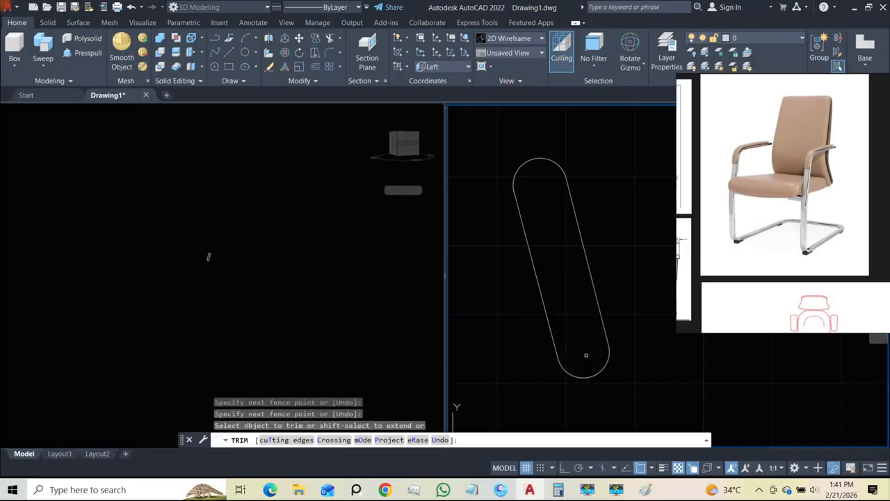
pyautogui.press('Escape')
# - Join the segments of the rounded slot outline and end the object isolation
pyautogui.click(640, 394)
pyautogui.click(472, 131)
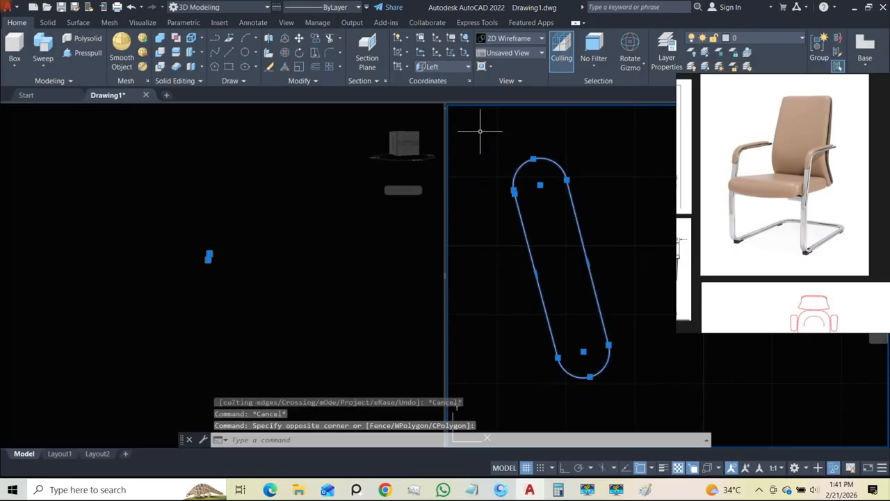
pyautogui.press('Return')
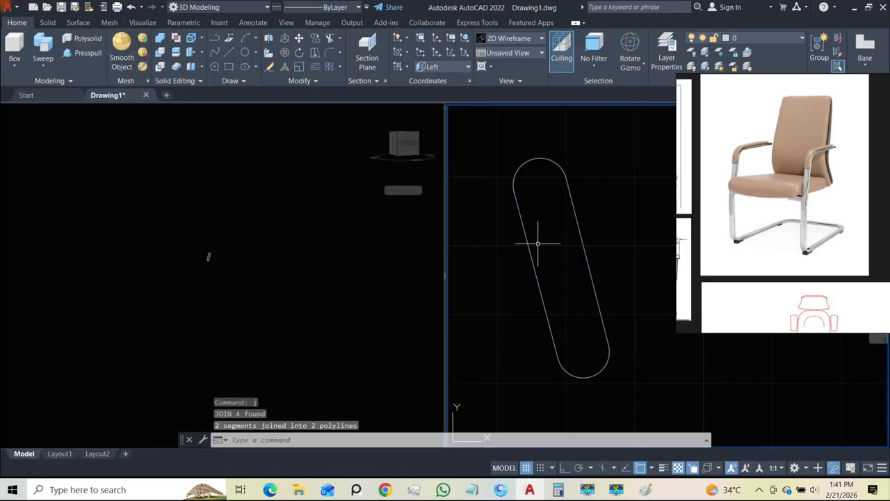
pyautogui.write('unisolate')
pyautogui.press('Return')
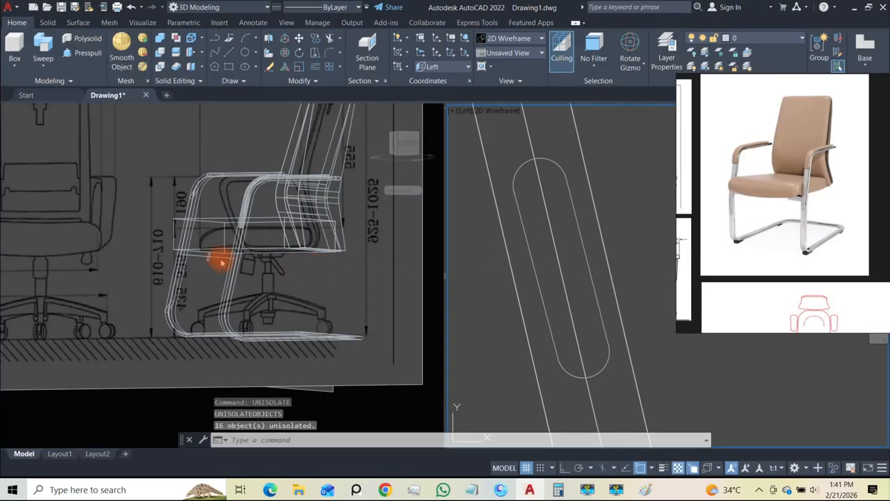
pyautogui.click(207, 276)
pyautogui.scroll(6, 204, 271)
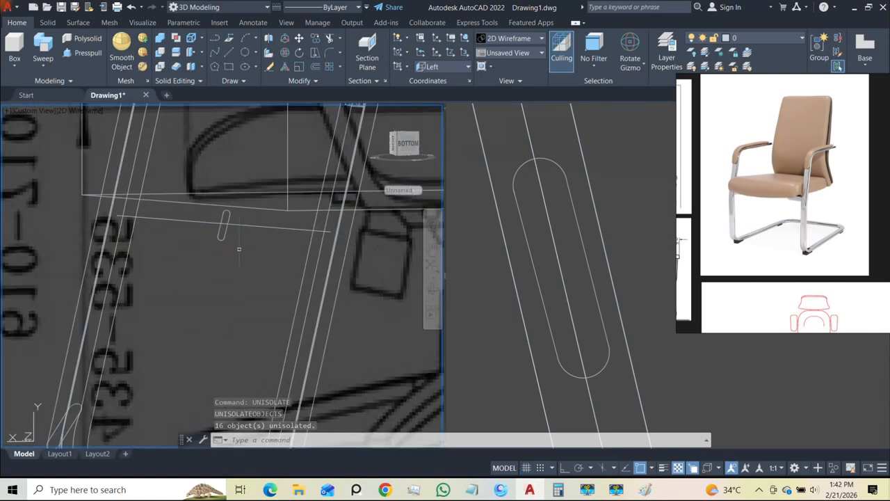
pyautogui.scroll(1, 239, 248)
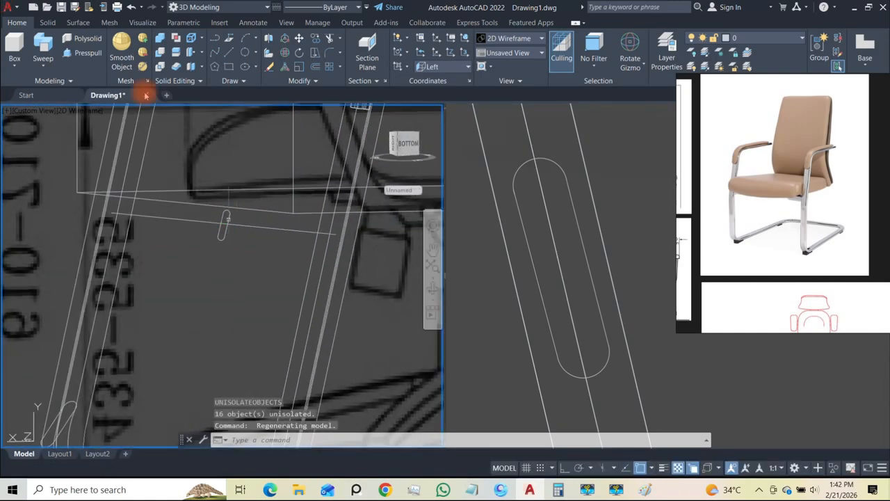
pyautogui.click(43, 49)
pyautogui.click(222, 233)
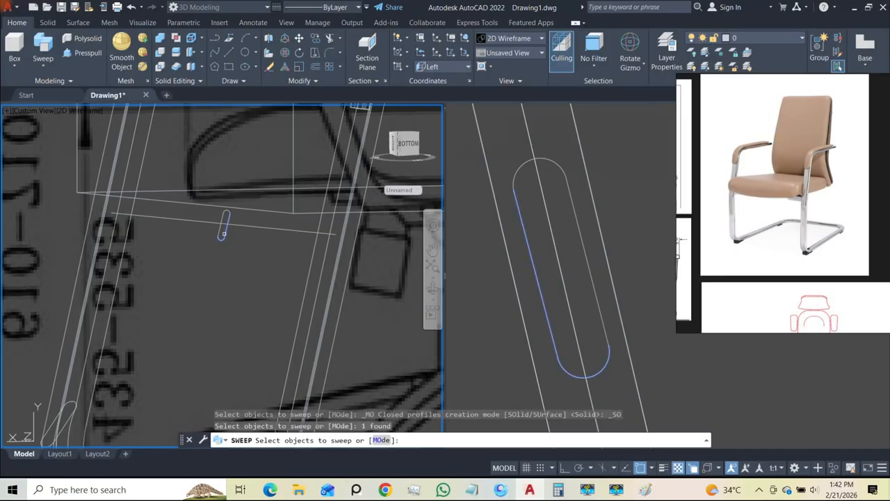
pyautogui.press('Escape')
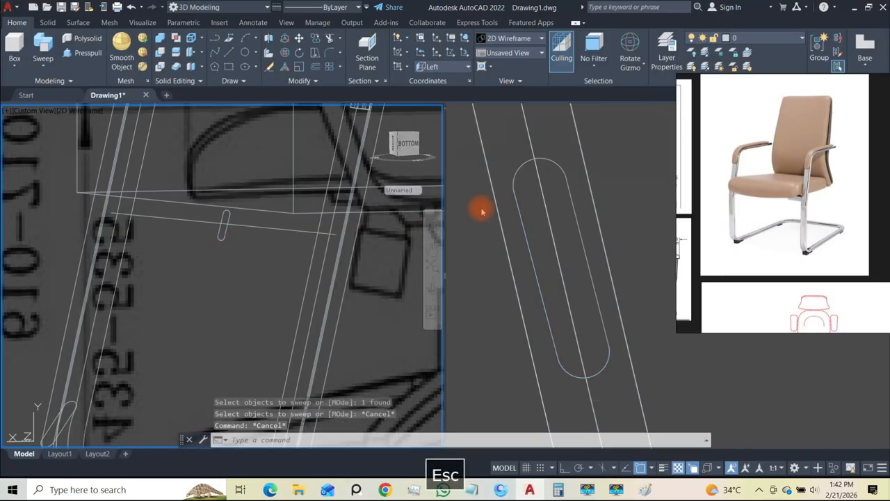
# - Try to join the two polylines that form the rounded slot outline
pyautogui.click(523, 226)
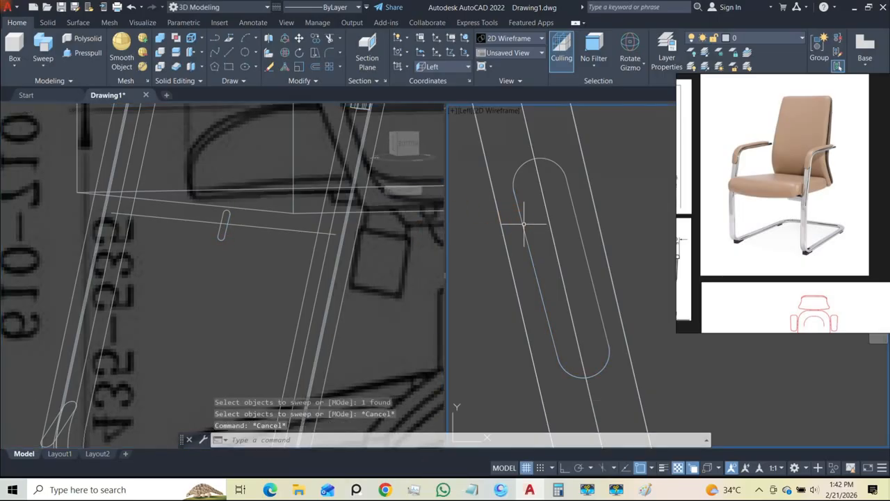
pyautogui.click(523, 224)
pyautogui.click(516, 170)
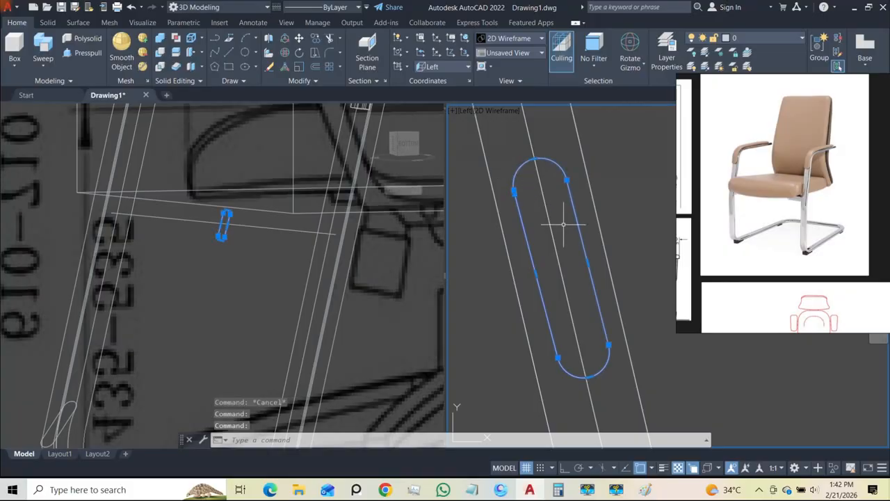
pyautogui.write('j')
pyautogui.press('Return')
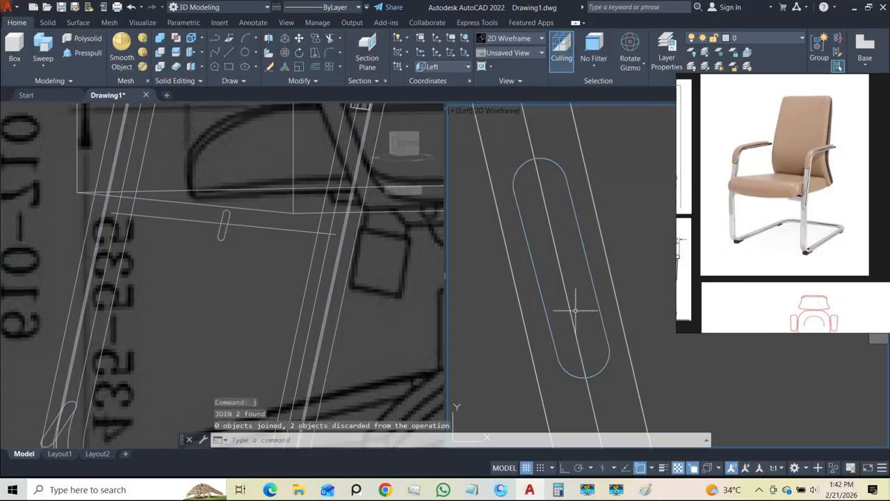
# - Isolate the two polylines of the rounded slot outline
pyautogui.click(522, 221)
pyautogui.scroll(5, 518, 205)
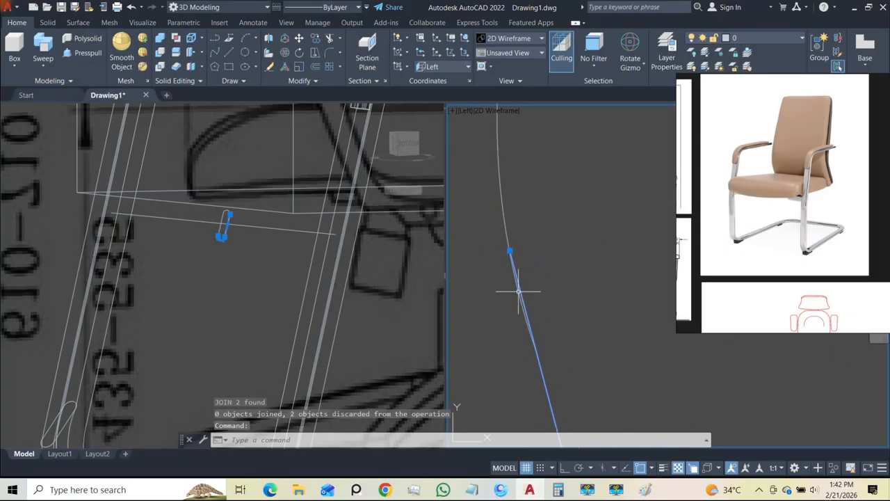
pyautogui.scroll(5, 522, 314)
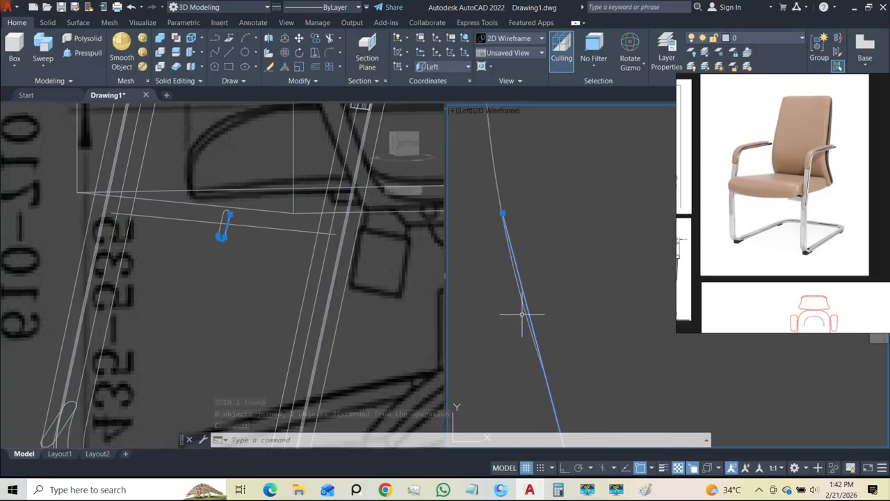
pyautogui.scroll(-3, 518, 270)
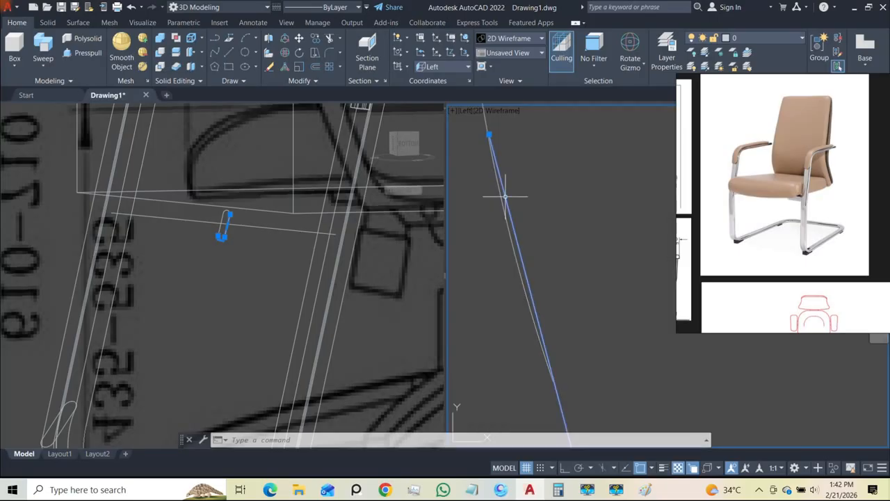
pyautogui.scroll(-2, 505, 196)
pyautogui.scroll(-3, 527, 220)
pyautogui.write('isolate')
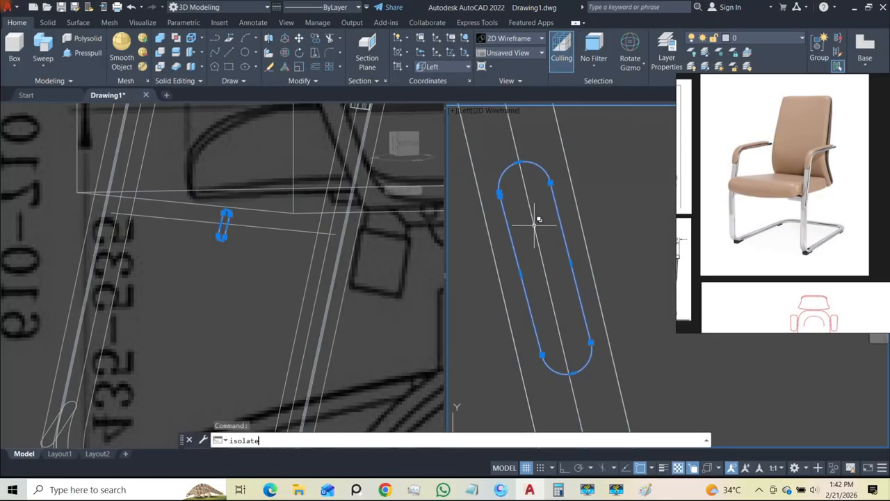
pyautogui.press('Return')
# - Stretch the overlapping polyline's endpoint at the slot's upper end onto the adjoining arc's endpoint
pyautogui.scroll(7, 513, 193)
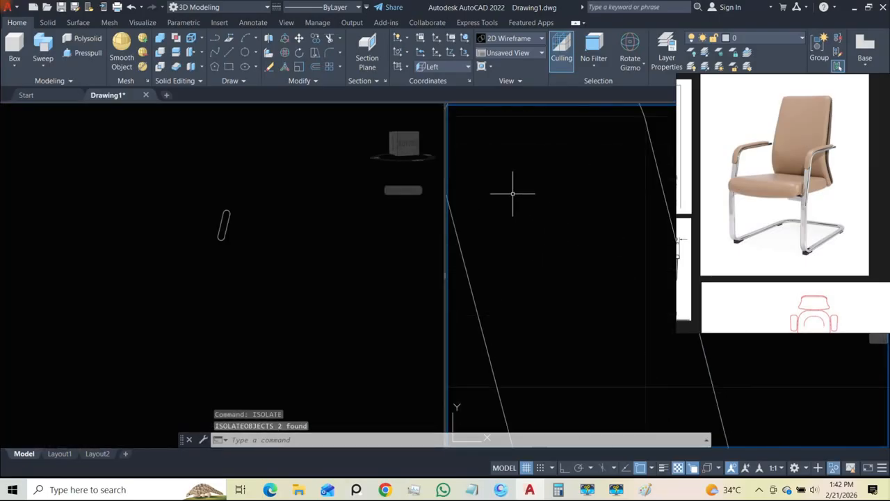
pyautogui.moveTo(510, 205); pyautogui.dragTo(656, 246, button='middle')
pyautogui.scroll(3, 595, 201)
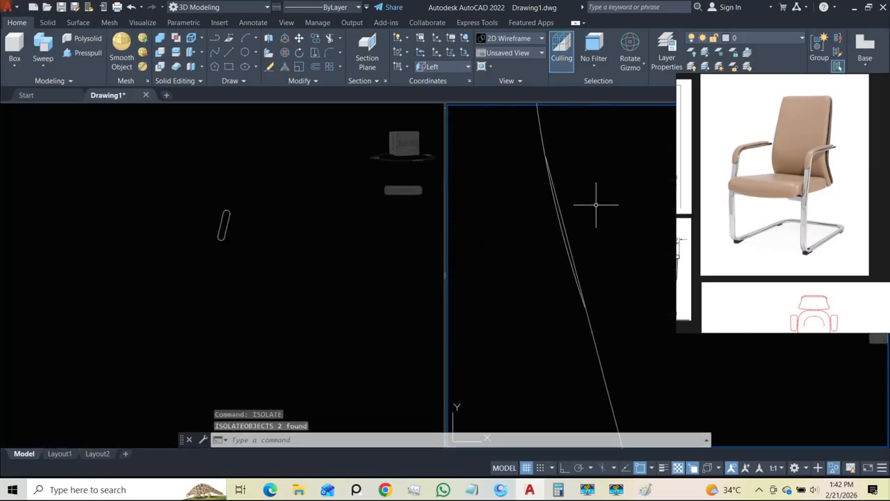
pyautogui.moveTo(585, 214); pyautogui.dragTo(577, 262, button='middle')
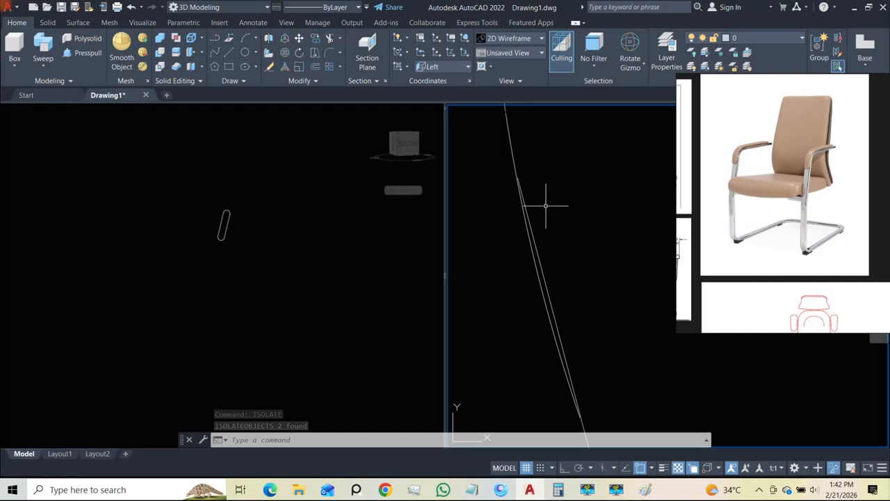
pyautogui.click(526, 183)
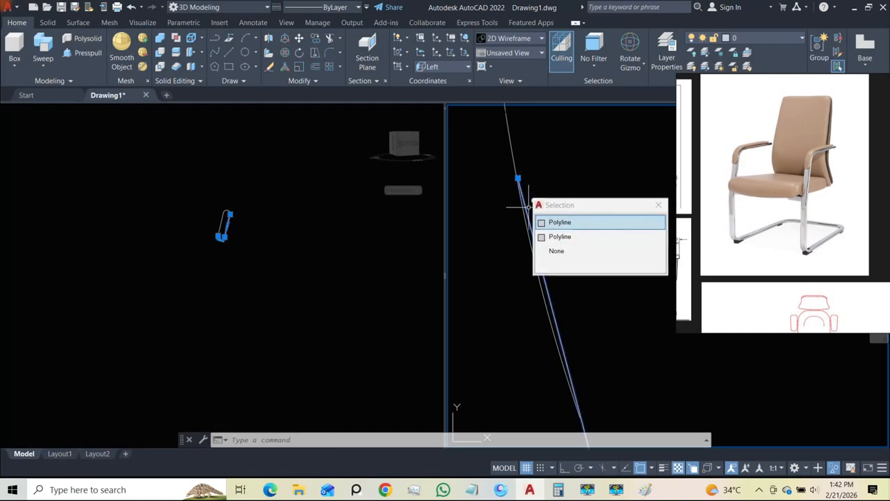
pyautogui.click(517, 178)
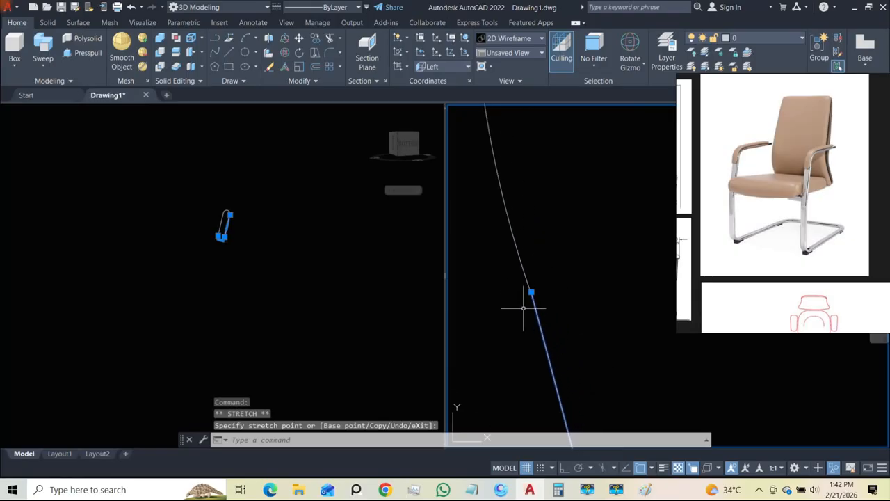
# - Join the two slot polylines into one closed outline and end the object isolation
pyautogui.click(551, 233)
pyautogui.click(528, 246)
pyautogui.scroll(-3, 520, 274)
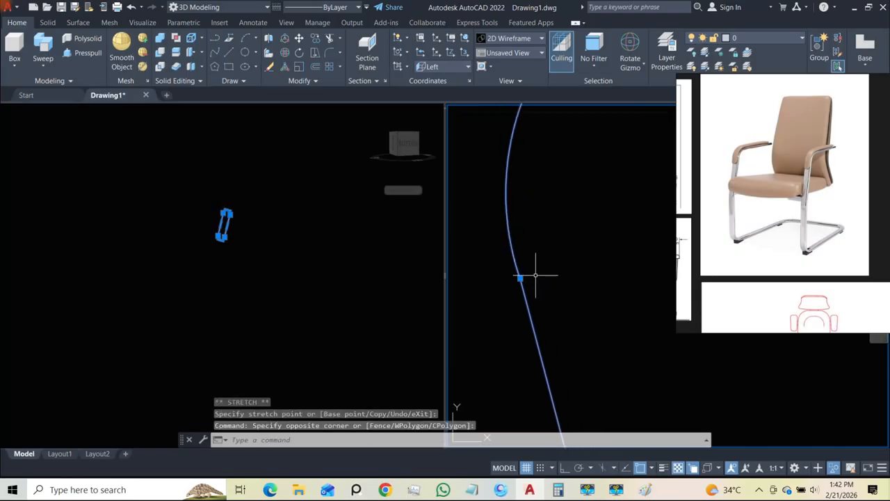
pyautogui.write('j')
pyautogui.press('Return')
pyautogui.click(535, 327)
pyautogui.scroll(-5, 521, 300)
pyautogui.moveTo(511, 310); pyautogui.dragTo(556, 312, button='middle')
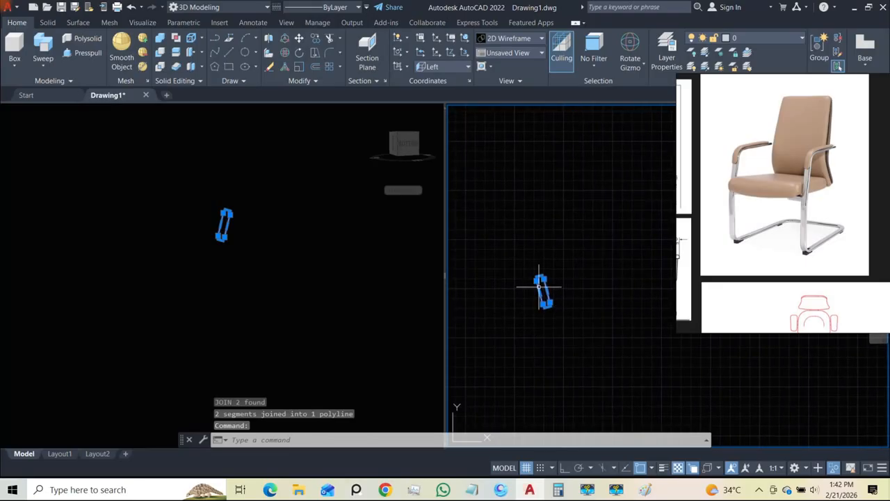
pyautogui.write('unisolate')
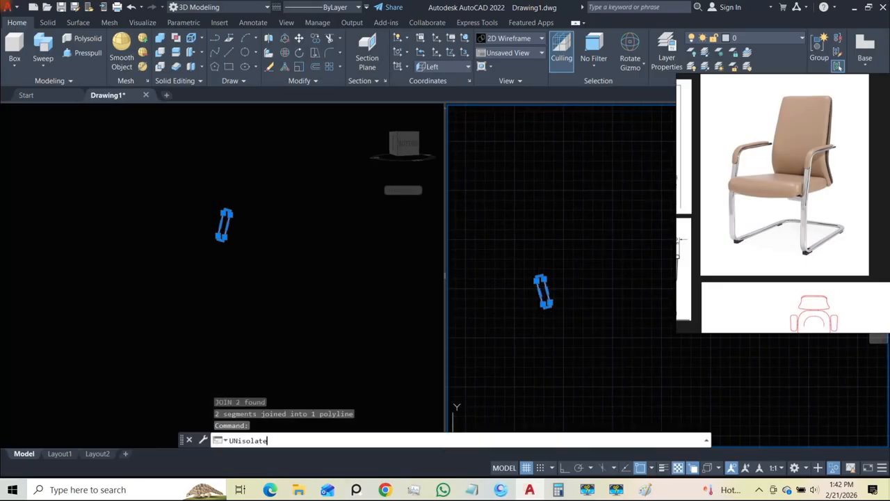
pyautogui.press('Return')
# - Try to sweep the joined slot outline along the crossbar's path line
pyautogui.click(262, 251)
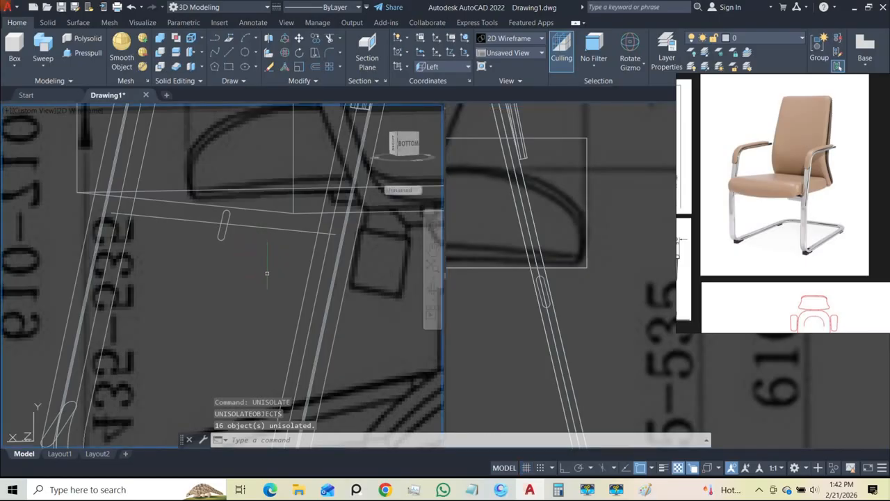
pyautogui.click(47, 65)
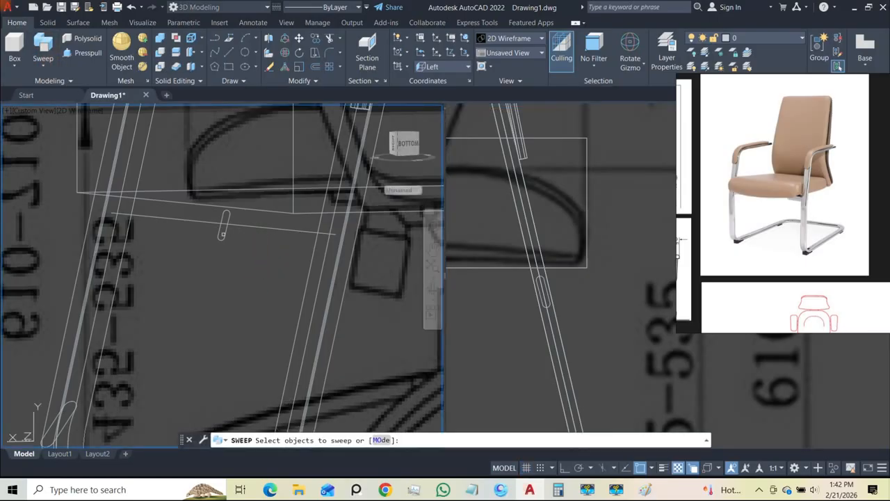
pyautogui.click(222, 233)
pyautogui.press('space')
pyautogui.click(248, 226)
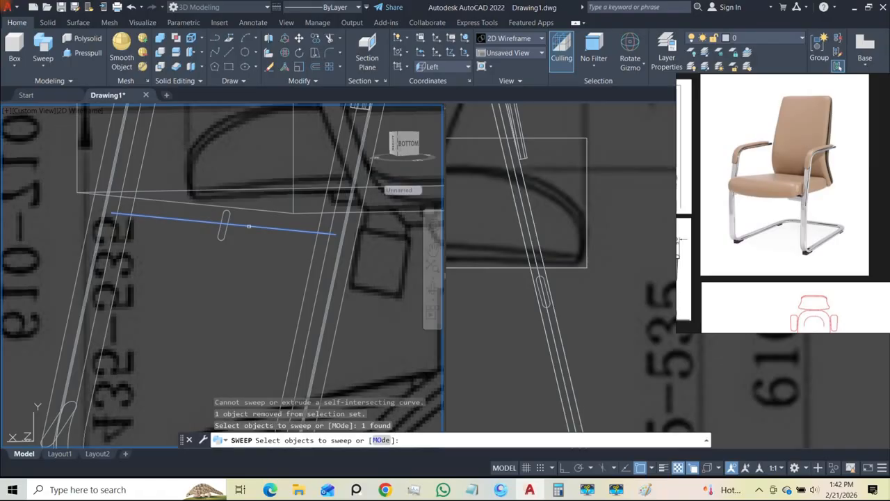
pyautogui.press('space')
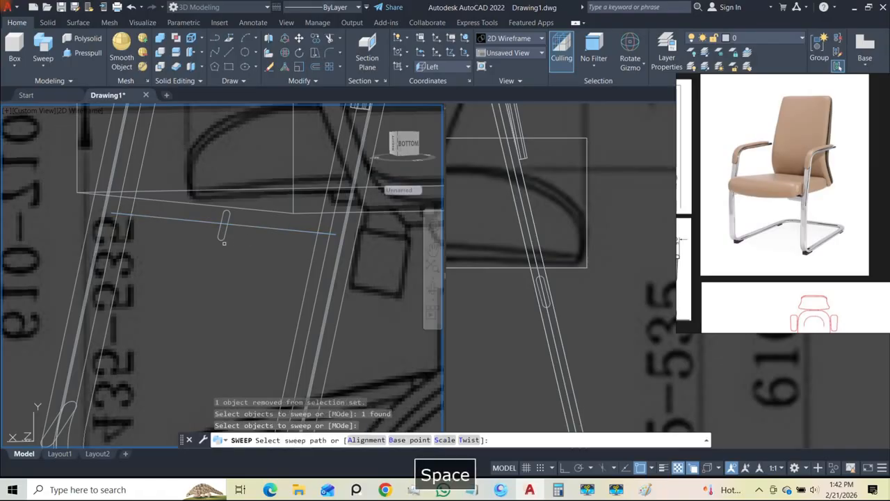
pyautogui.press('Escape')
pyautogui.click(219, 237)
pyautogui.press('Escape')
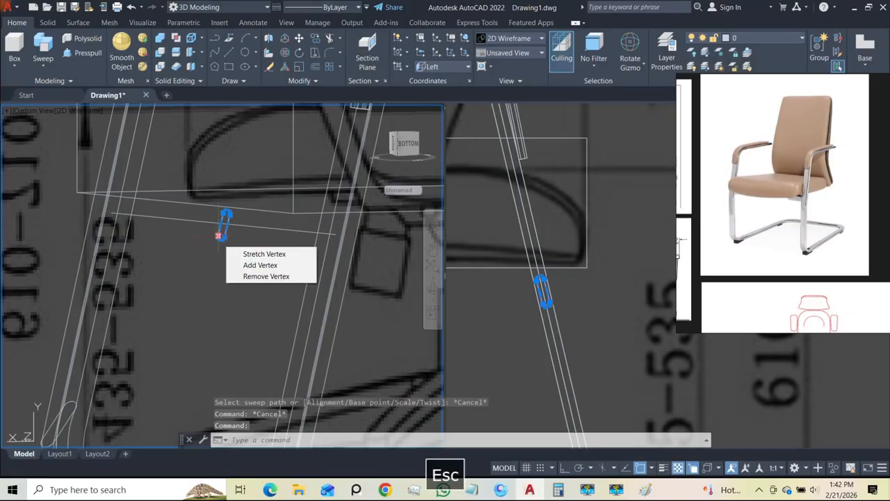
pyautogui.press('Escape')
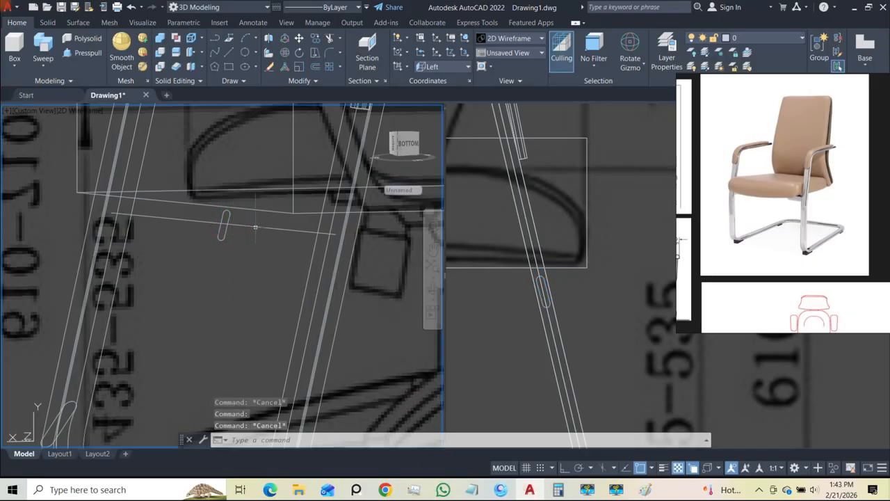
# - Retry the solid sweep with the slot outline as profile and the crossbar line as path
pyautogui.click(49, 66)
pyautogui.click(60, 151)
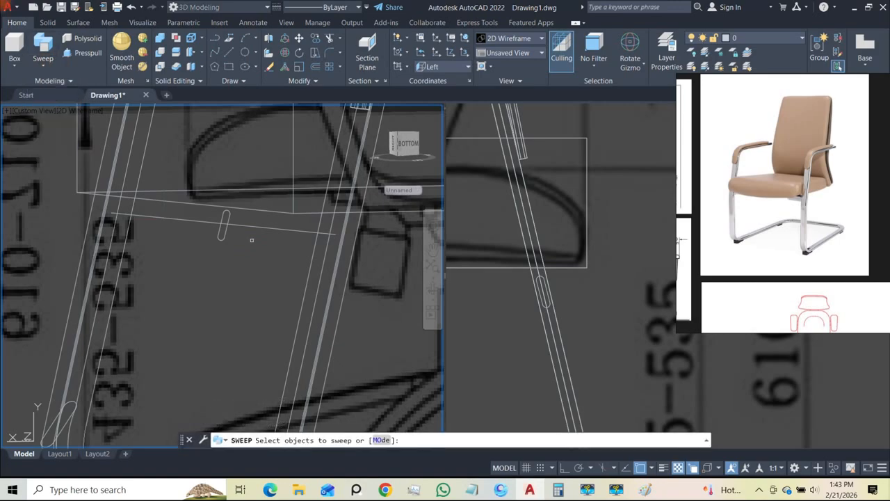
pyautogui.click(224, 233)
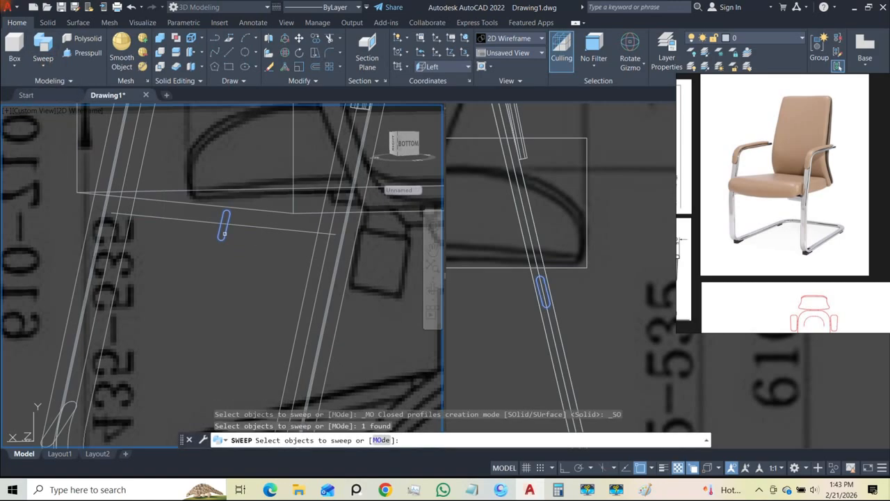
pyautogui.press('Return')
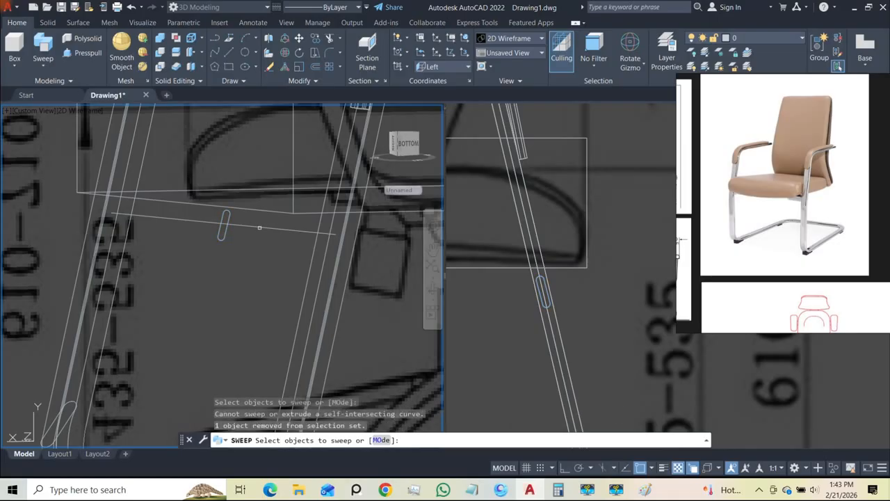
pyautogui.click(259, 227)
pyautogui.moveTo(221, 240)
pyautogui.keyDown('shift'); pyautogui.mouseDown(button='middle')
pyautogui.moveTo(218, 259)
pyautogui.moveTo(223, 213)
pyautogui.moveTo(330, 271)
pyautogui.moveTo(237, 255)
pyautogui.moveTo(313, 252)
pyautogui.moveTo(258, 239)
pyautogui.moveTo(228, 246)
pyautogui.mouseUp(button='middle'); pyautogui.keyUp('shift')
pyautogui.scroll(-4, 225, 247)
pyautogui.press('Escape')
# - Move the slot profile from its current position on the crossbar line to that line's end near the chair leg
pyautogui.scroll(6, 228, 247)
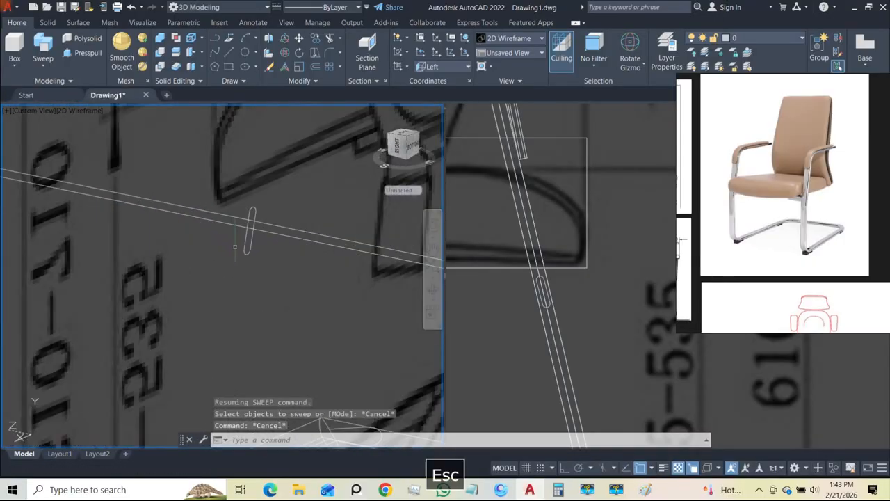
pyautogui.click(245, 248)
pyautogui.scroll(-6, 228, 247)
pyautogui.keyDown('shift'); pyautogui.moveTo(228, 248); pyautogui.dragTo(258, 237, button='middle'); pyautogui.keyUp('shift')
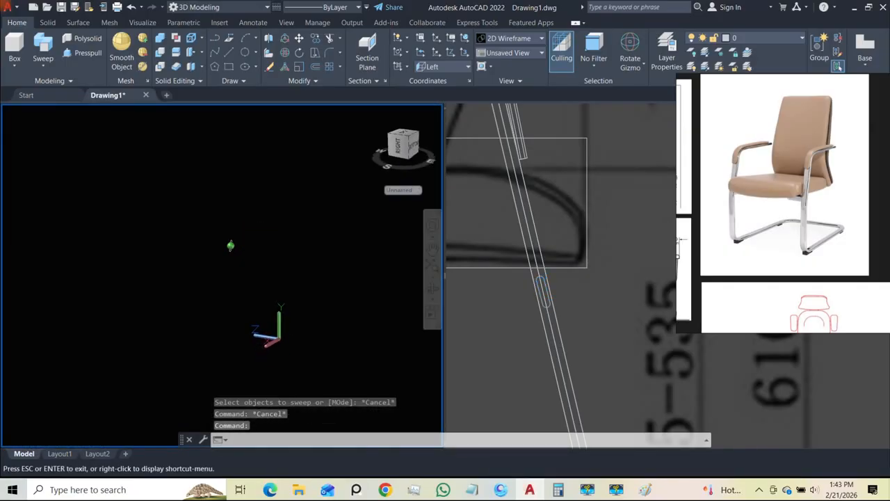
pyautogui.keyDown('shift'); pyautogui.moveTo(207, 225); pyautogui.dragTo(184, 252, button='middle'); pyautogui.keyUp('shift')
pyautogui.scroll(2, 186, 254)
pyautogui.scroll(-2, 185, 253)
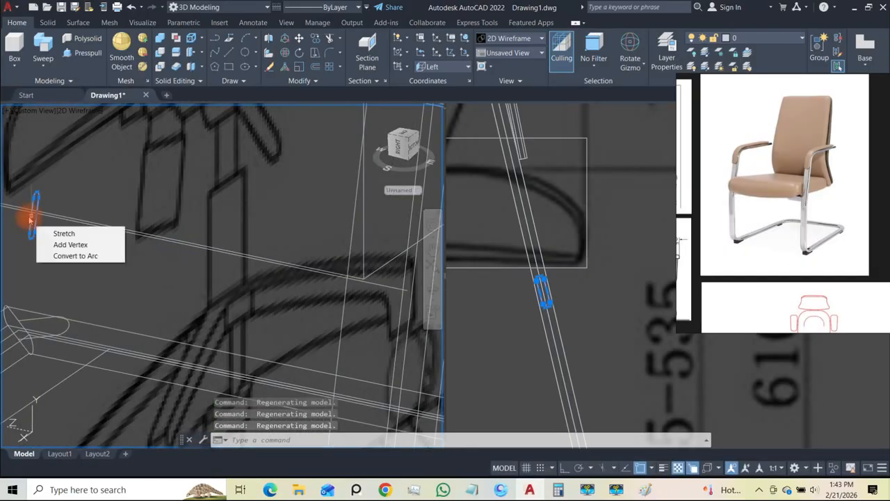
pyautogui.scroll(2, 34, 220)
pyautogui.moveTo(36, 231); pyautogui.dragTo(127, 249, button='middle')
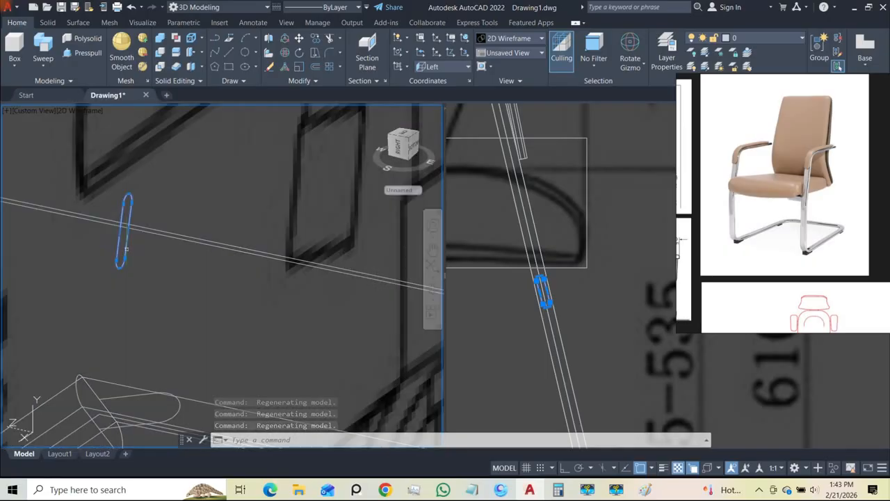
pyautogui.write('m')
pyautogui.press('Return')
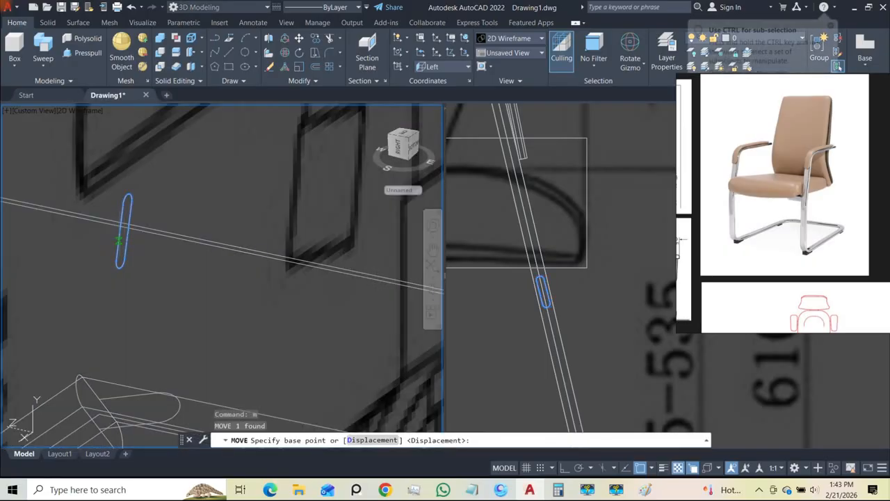
pyautogui.scroll(2, 125, 223)
pyautogui.scroll(2, 125, 223)
pyautogui.keyDown('shift'); pyautogui.moveTo(126, 222); pyautogui.dragTo(105, 221, button='middle'); pyautogui.keyUp('shift')
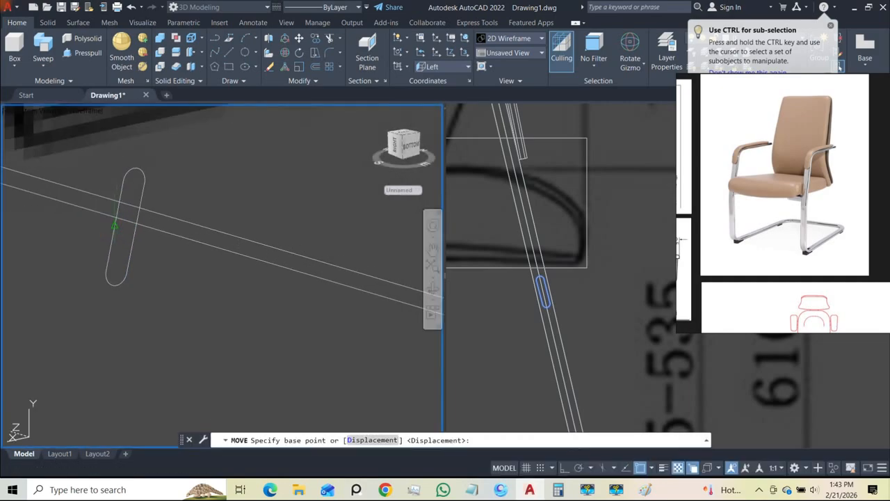
pyautogui.click(126, 223)
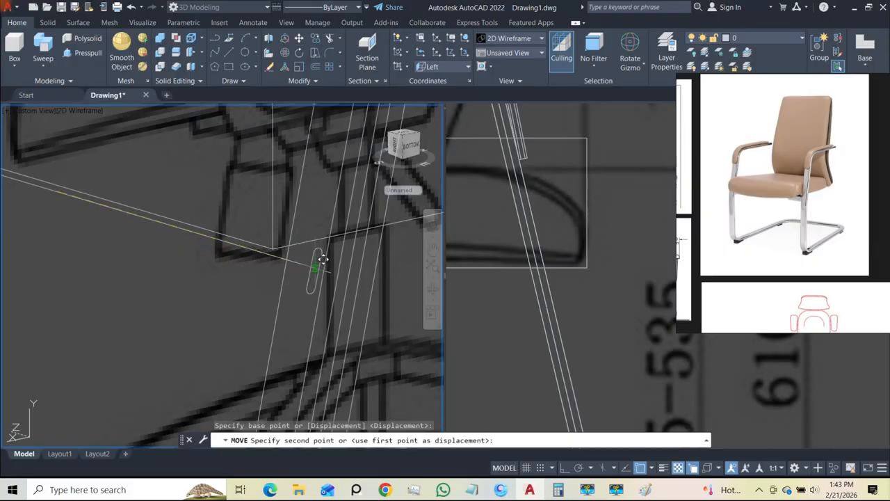
pyautogui.click(331, 272)
# - Place the slot profile at the end point of the crossbar's path line beside the chair leg
pyautogui.scroll(-2, 326, 276)
pyautogui.scroll(3, 327, 276)
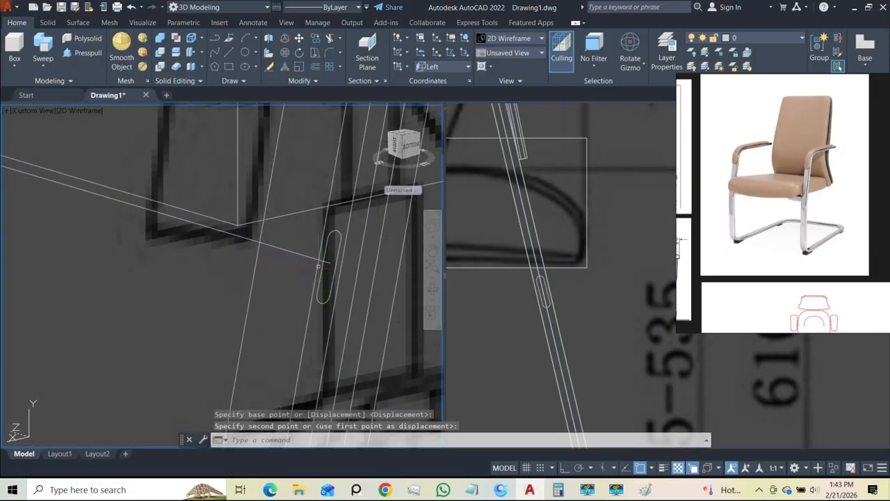
pyautogui.scroll(-6, 324, 274)
pyautogui.keyDown('shift'); pyautogui.moveTo(324, 273); pyautogui.dragTo(327, 252, button='middle'); pyautogui.keyUp('shift')
pyautogui.scroll(2, 320, 258)
pyautogui.scroll(4, 374, 317)
pyautogui.click(45, 67)
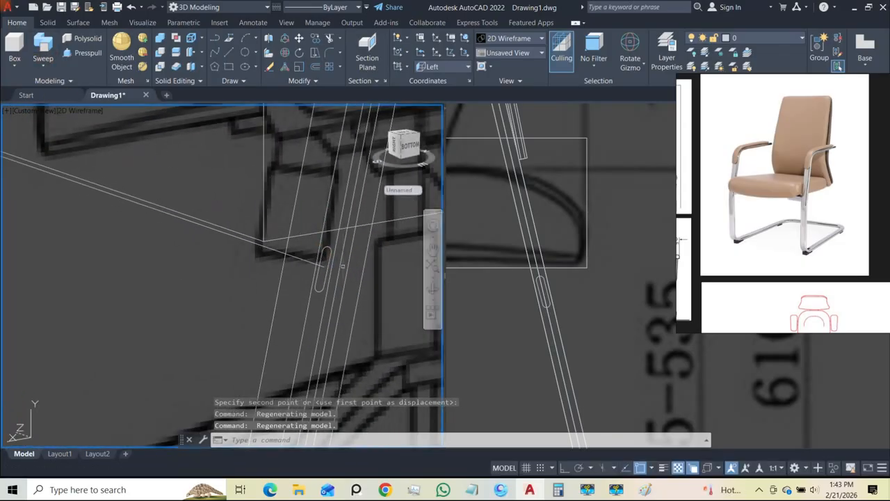
pyautogui.click(328, 252)
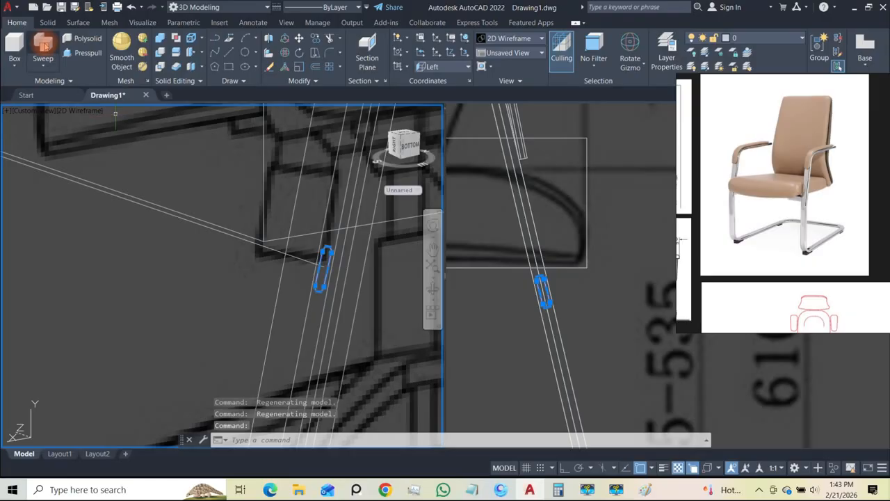
pyautogui.click(44, 66)
pyautogui.click(49, 83)
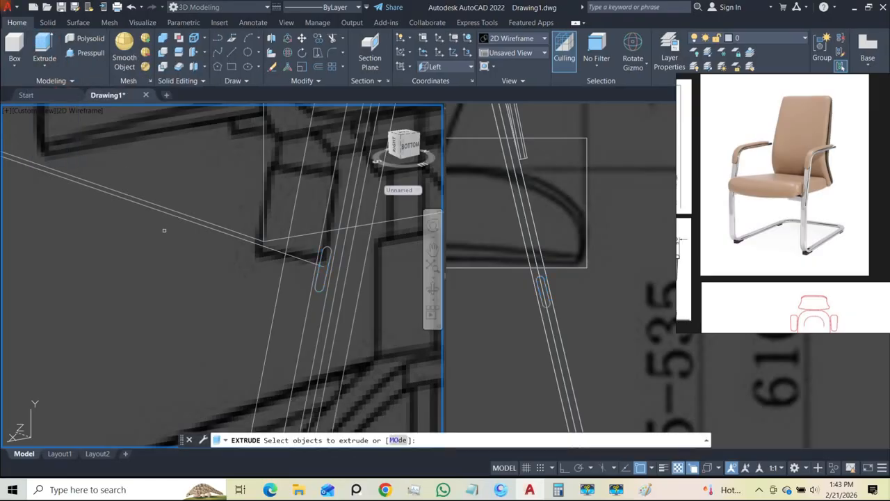
pyautogui.click(317, 289)
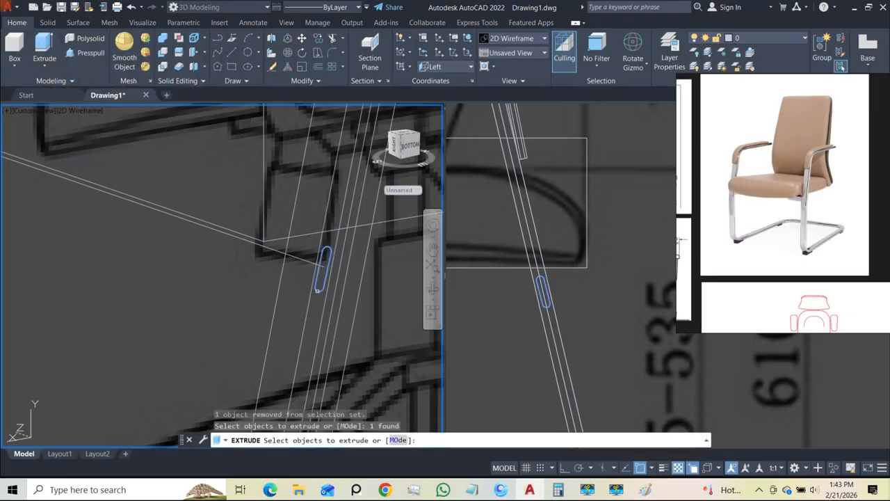
pyautogui.press('Return')
pyautogui.press('Escape')
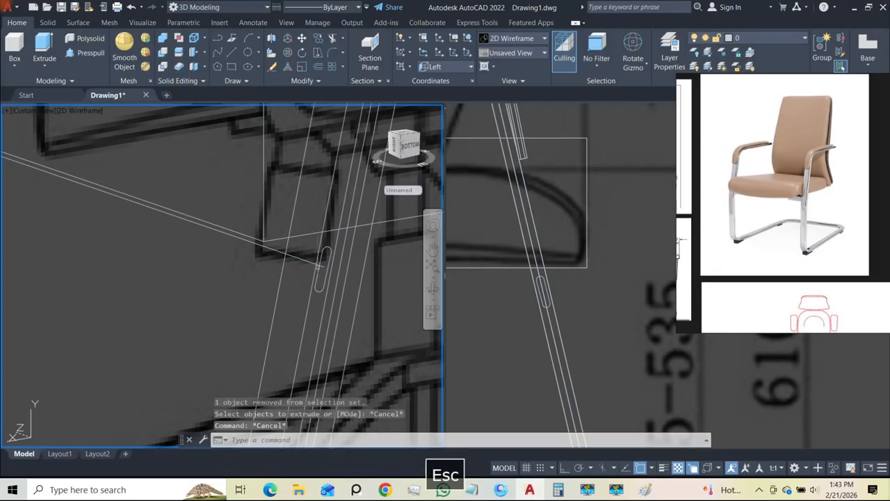
# - Examine the slot outline closely where its upper arc meets the straight side edges
pyautogui.scroll(5, 329, 252)
pyautogui.click(309, 255)
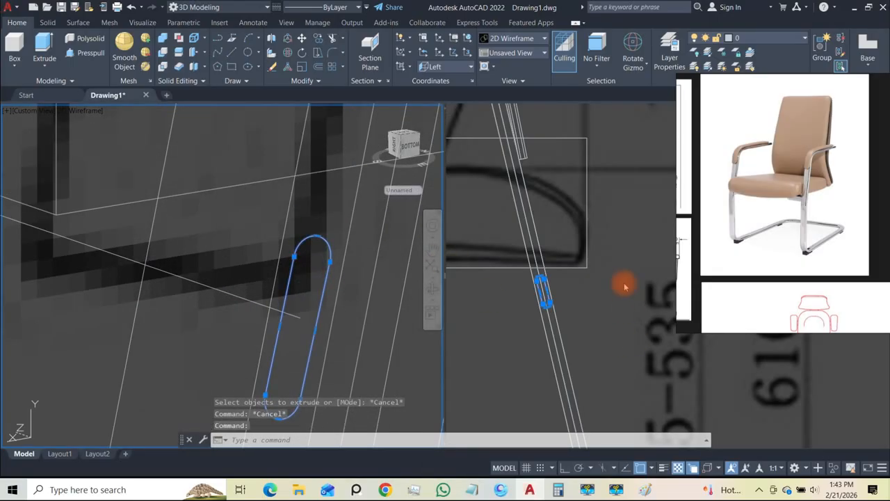
pyautogui.press('Escape')
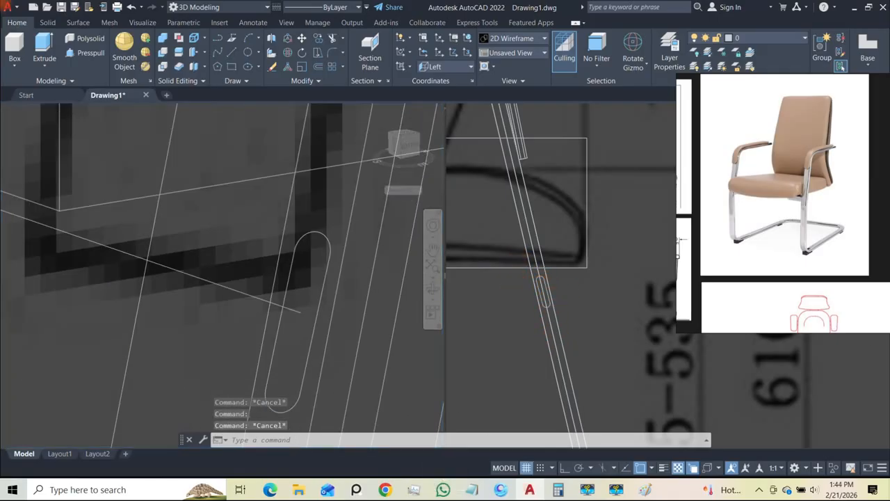
pyautogui.scroll(10, 546, 299)
pyautogui.moveTo(521, 268); pyautogui.dragTo(576, 194, button='middle')
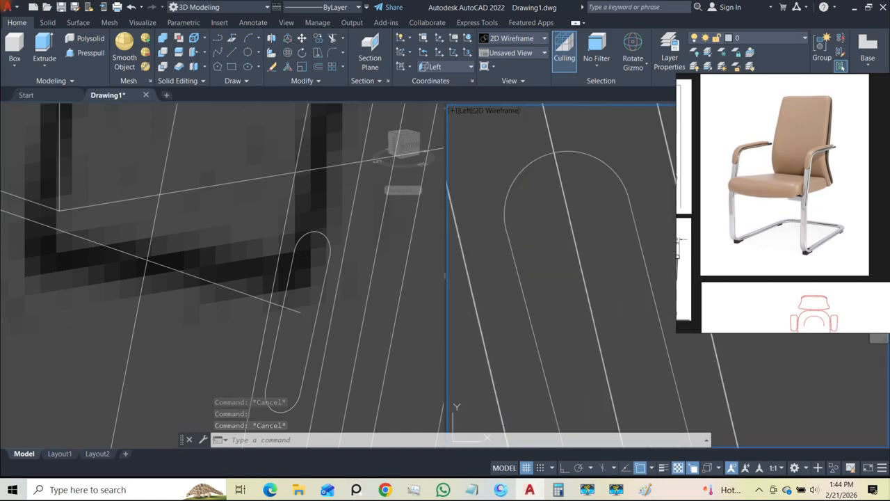
pyautogui.click(513, 258)
pyautogui.scroll(3, 513, 258)
pyautogui.scroll(3, 520, 252)
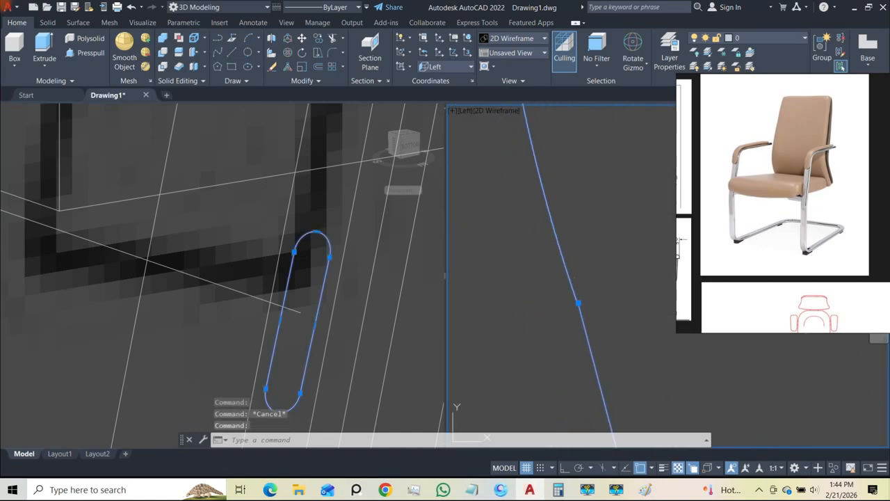
pyautogui.scroll(3, 580, 307)
pyautogui.scroll(4, 571, 294)
pyautogui.scroll(4, 573, 242)
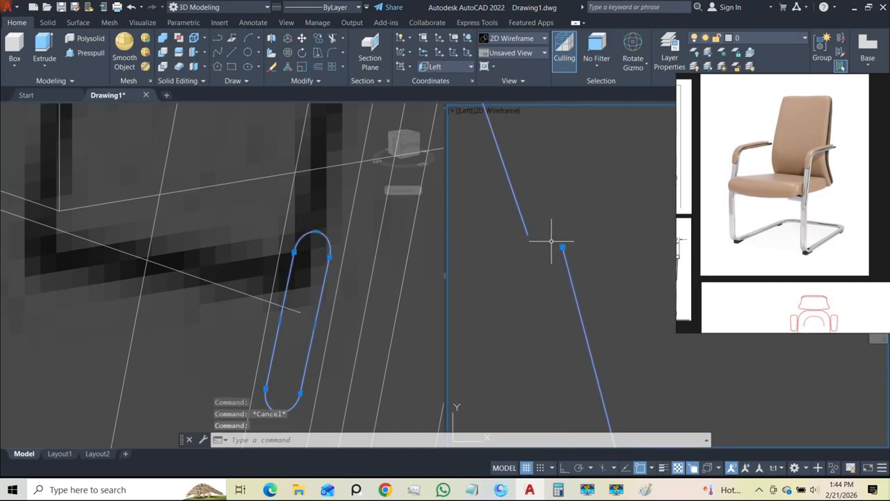
pyautogui.scroll(-3, 550, 245)
pyautogui.scroll(-3, 537, 257)
pyautogui.scroll(1, 523, 238)
pyautogui.scroll(1, 494, 235)
pyautogui.moveTo(534, 244); pyautogui.dragTo(537, 247, button='middle')
# - Draw a line across the slot between the upper ends of its two straight sides
pyautogui.write('l')
pyautogui.press('Return')
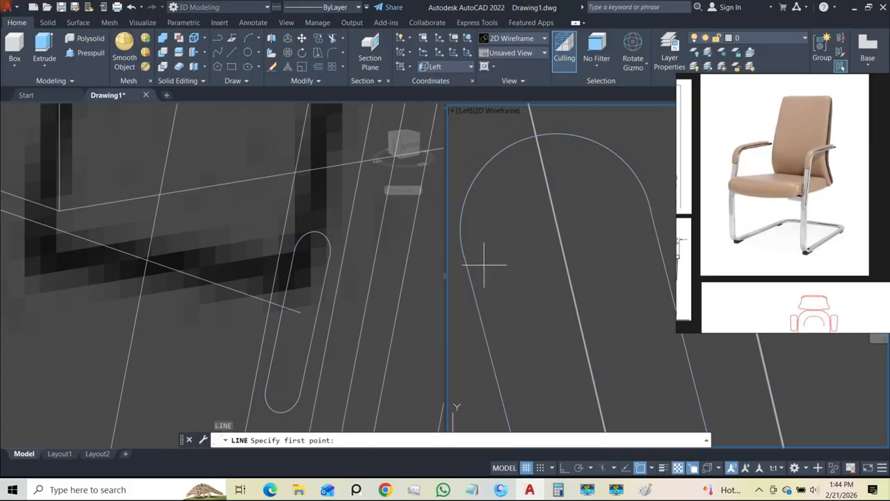
pyautogui.scroll(3, 464, 255)
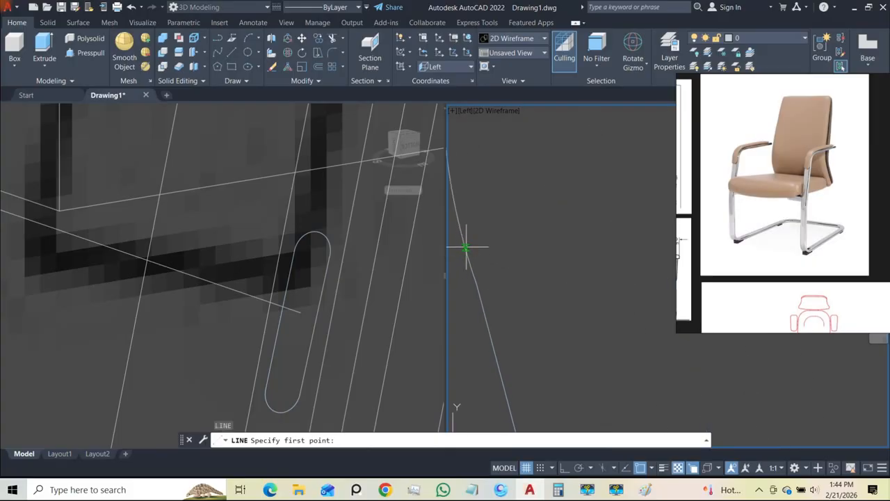
pyautogui.scroll(2, 510, 390)
pyautogui.moveTo(509, 389); pyautogui.dragTo(503, 330, button='middle')
pyautogui.scroll(2, 503, 330)
pyautogui.click(497, 314)
pyautogui.scroll(-3, 528, 306)
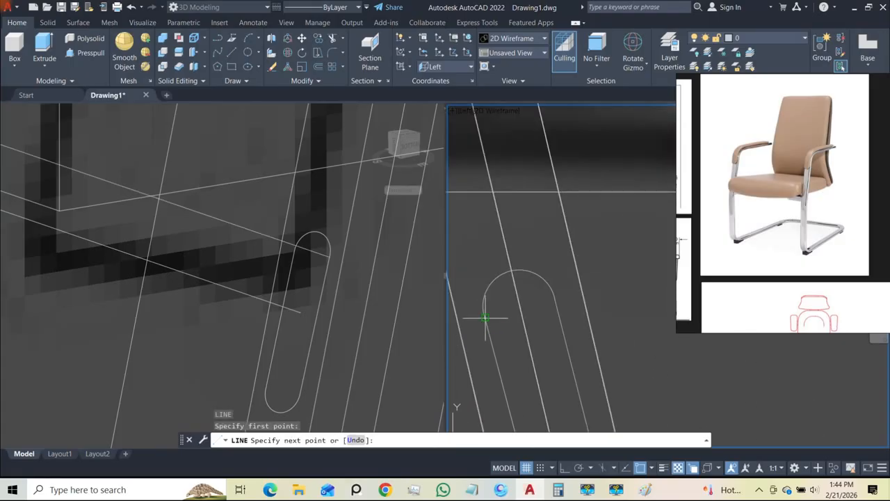
pyautogui.scroll(1, 563, 285)
pyautogui.scroll(4, 564, 285)
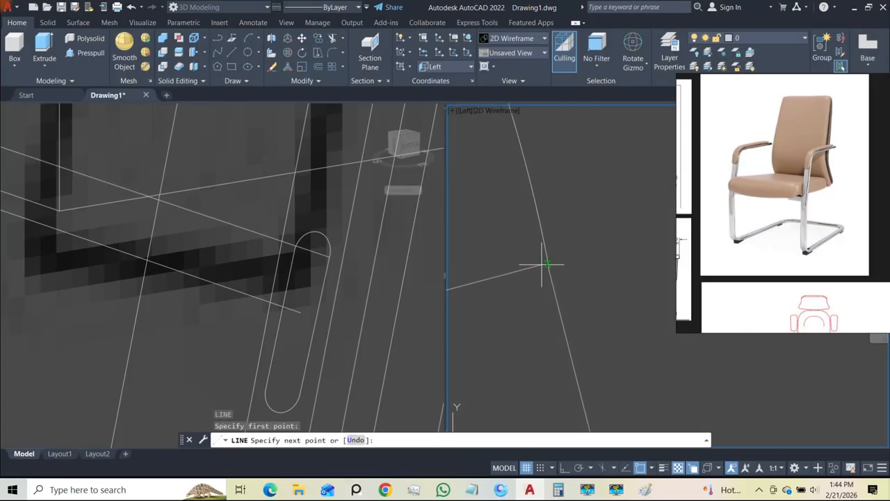
pyautogui.click(589, 324)
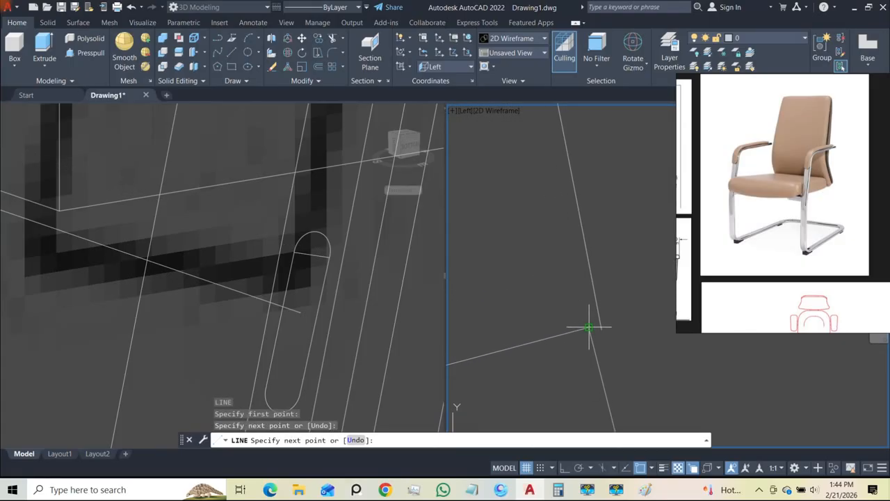
pyautogui.press('Escape')
# - Explode the slot outline and delete its upper arc
pyautogui.click(587, 292)
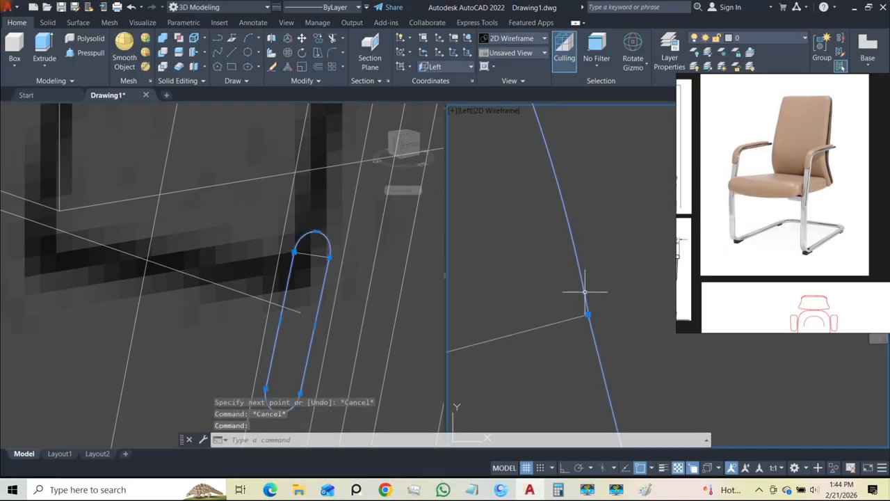
pyautogui.write('x')
pyautogui.press('space')
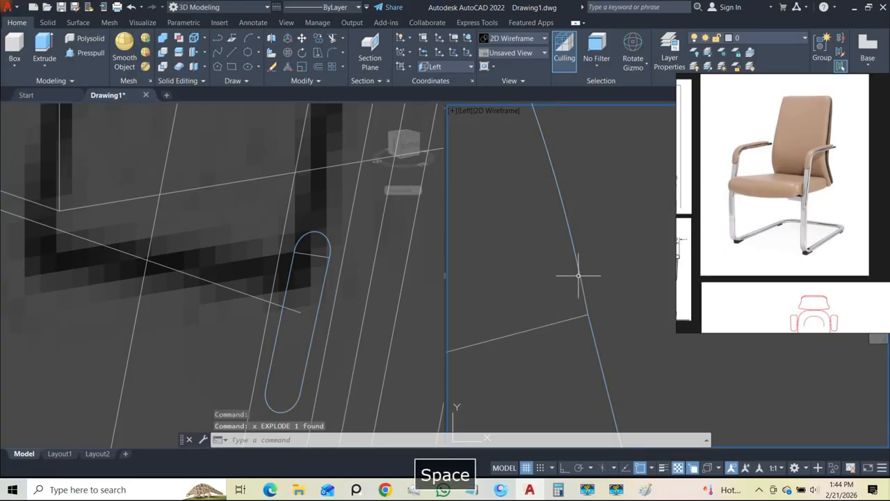
pyautogui.click(577, 272)
pyautogui.scroll(-4, 594, 271)
pyautogui.scroll(-2, 594, 272)
pyautogui.press('Delete')
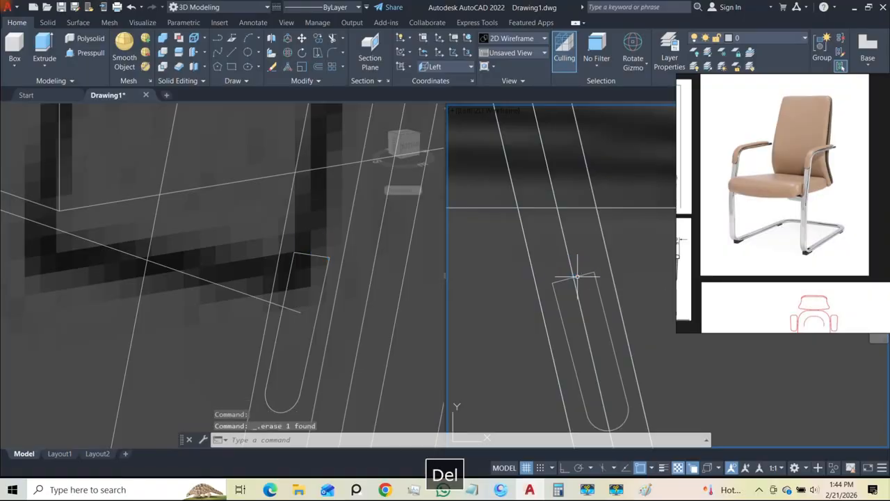
# - Delete the line spanning the upper ends of the slot's straight sides
pyautogui.scroll(6, 556, 275)
pyautogui.moveTo(562, 277)
pyautogui.mouseDown(button='middle')
pyautogui.moveTo(509, 235)
pyautogui.moveTo(503, 256)
pyautogui.mouseUp(button='middle')
pyautogui.scroll(2, 502, 243)
pyautogui.click(247, 54)
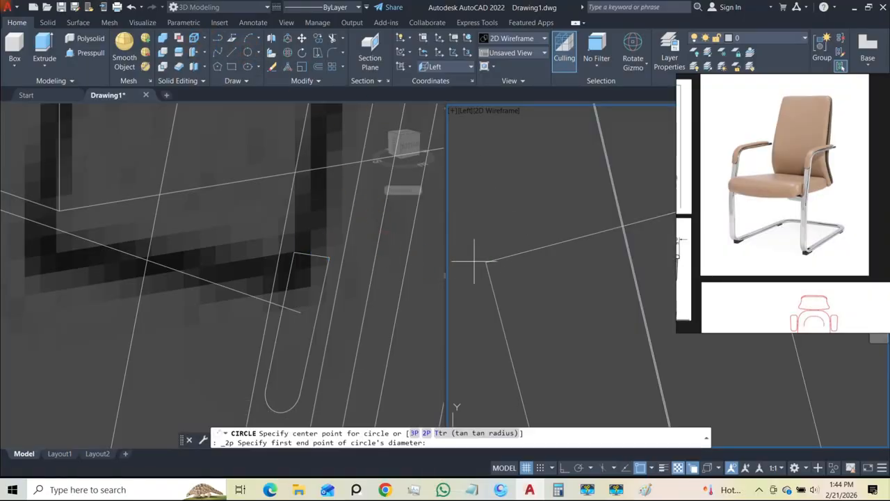
pyautogui.moveTo(489, 258); pyautogui.dragTo(526, 219, button='middle')
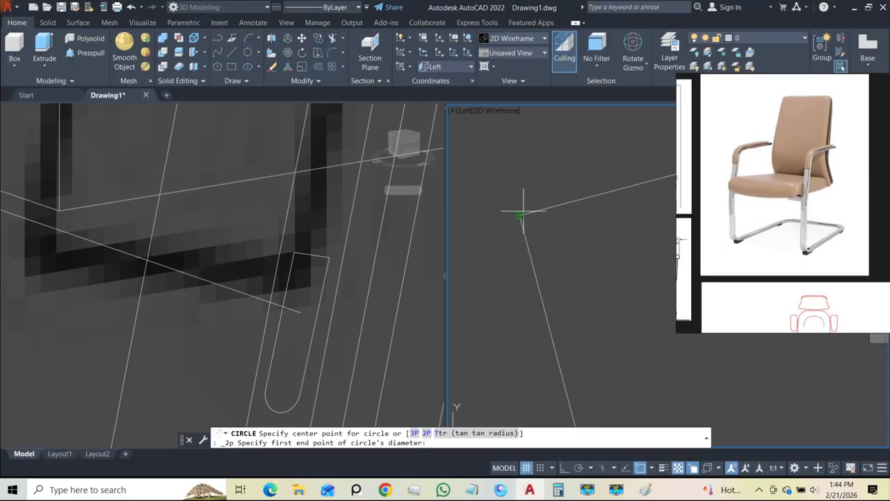
pyautogui.press('Escape')
pyautogui.click(532, 211)
pyautogui.press('Delete')
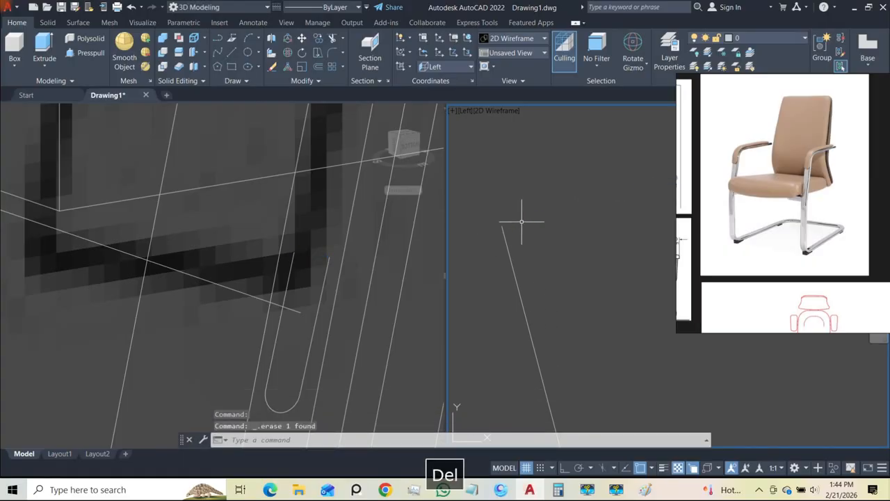
# - Draw a two-point circle whose diameter spans the upper ends of the slot's two straight sides
pyautogui.click(247, 55)
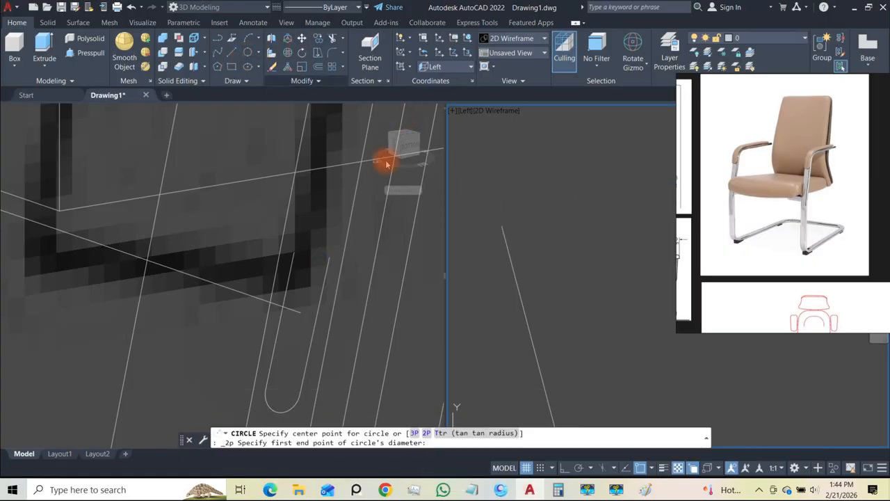
pyautogui.click(504, 226)
pyautogui.scroll(-2, 494, 236)
pyautogui.scroll(4, 524, 233)
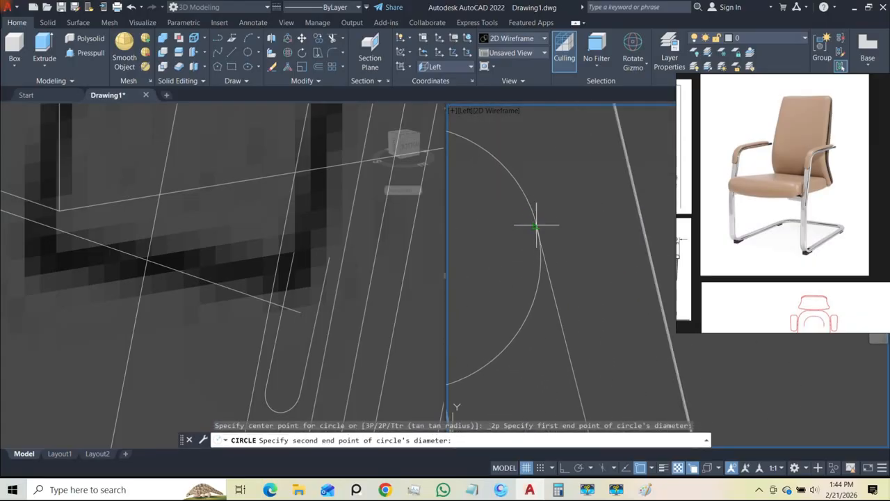
pyautogui.scroll(-4, 553, 252)
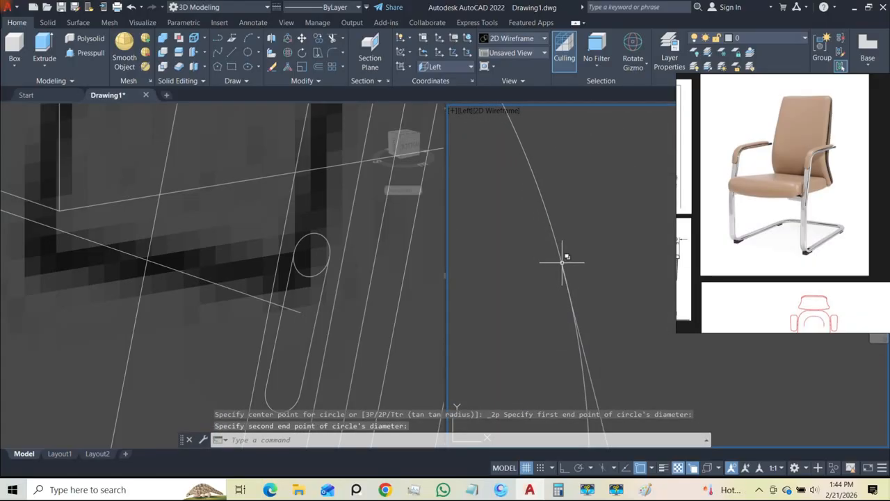
pyautogui.click(570, 261)
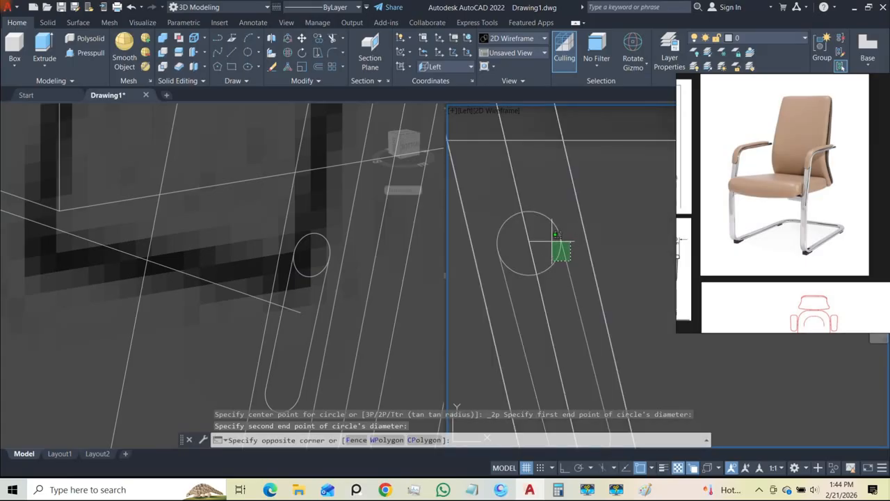
pyautogui.click(552, 241)
pyautogui.write('isolate')
pyautogui.press('Return')
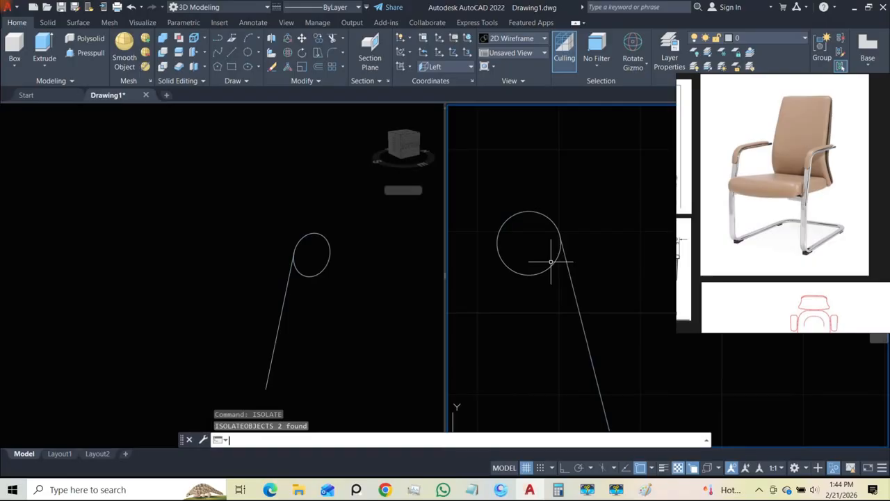
pyautogui.write('unisolate')
pyautogui.press('Return')
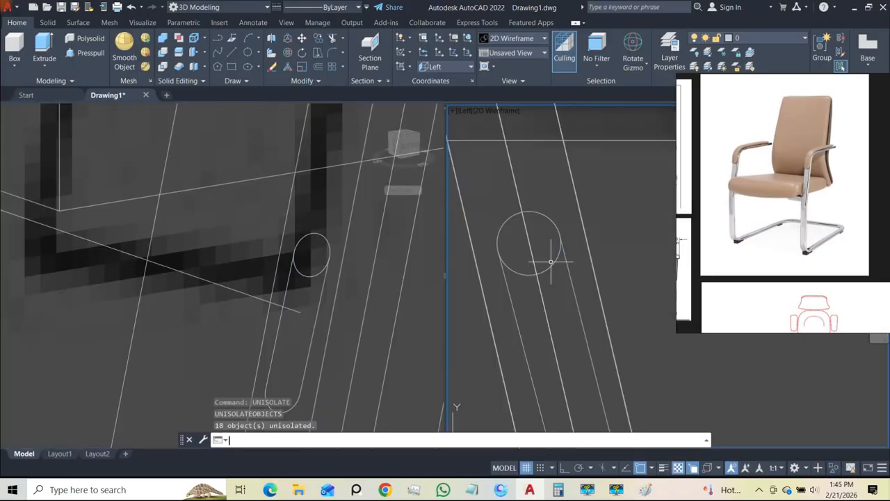
# - Isolate the new circle together with the slot's two straight sides and lower arc
pyautogui.click(551, 262)
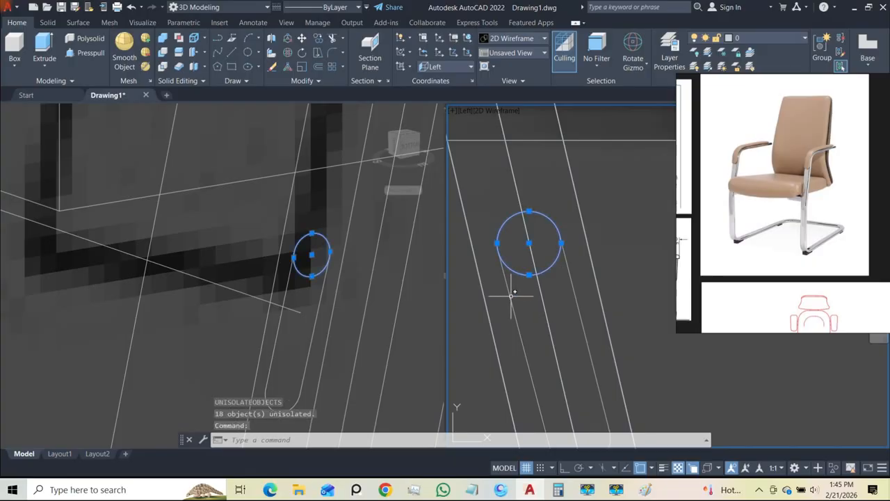
pyautogui.click(510, 296)
pyautogui.scroll(-3, 567, 274)
pyautogui.click(576, 334)
pyautogui.scroll(3, 575, 256)
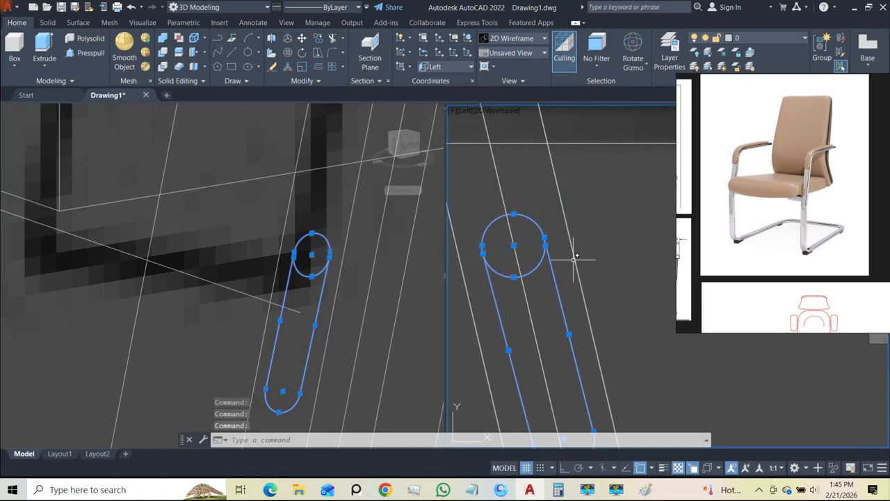
pyautogui.write('isolate')
pyautogui.press('Return')
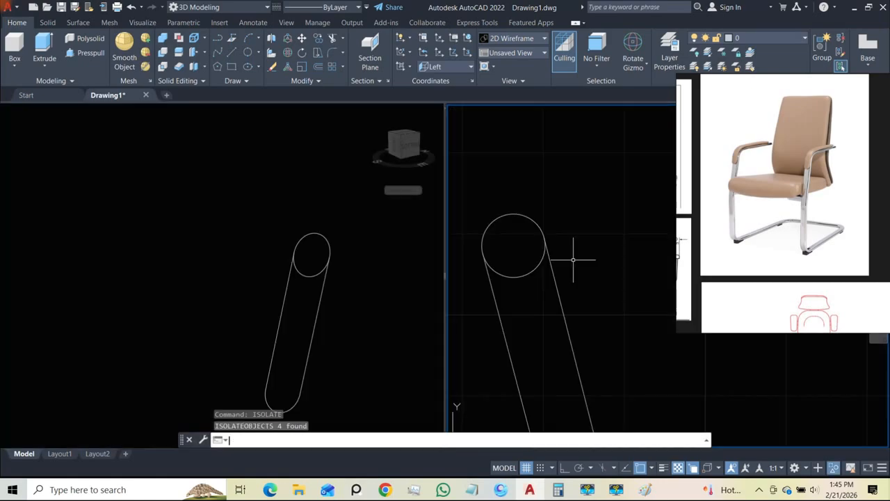
# - Trim away the circle's lower half inside the slot, keeping the upper arc
pyautogui.write('tr')
pyautogui.press('space')
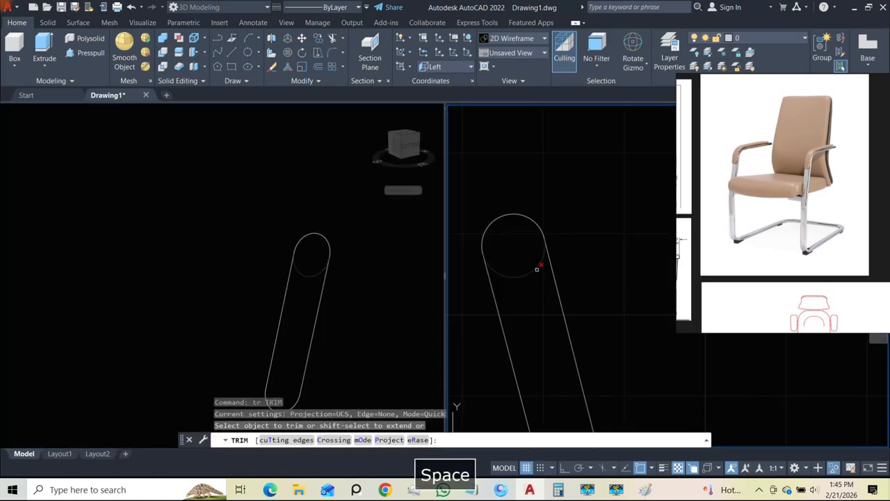
pyautogui.click(536, 268)
pyautogui.scroll(-3, 535, 250)
# - Join the slot's two straight sides and two end arcs into a polyline
pyautogui.click(583, 354)
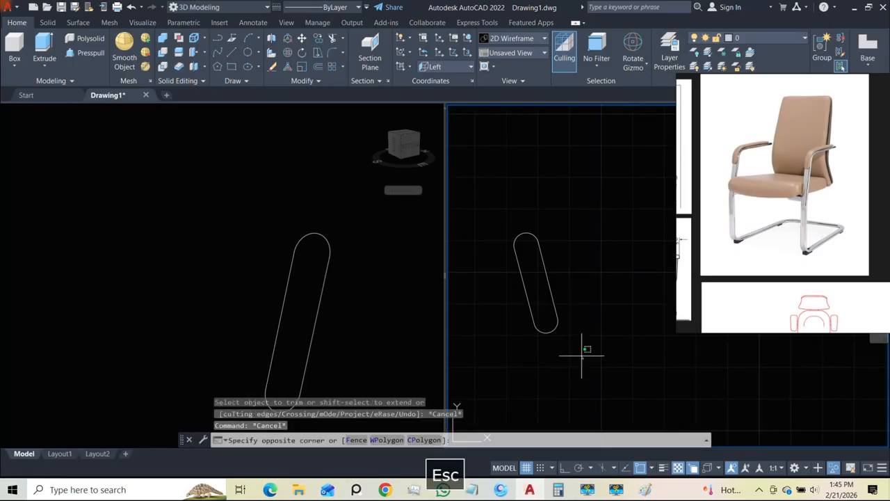
pyautogui.click(503, 204)
pyautogui.write('j')
pyautogui.press('Return')
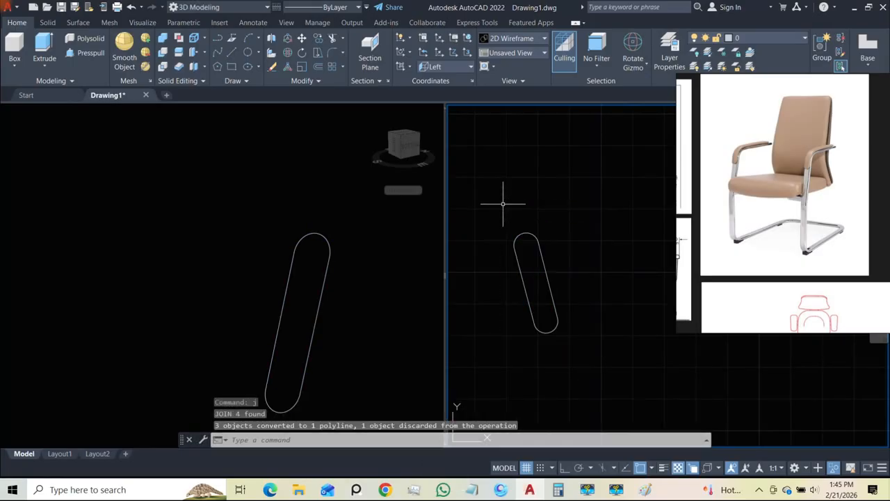
# - End the object isolation to show the rest of the chair drawing around the slot
pyautogui.click(517, 260)
pyautogui.press('Escape')
pyautogui.press('Escape')
pyautogui.write('unisolate')
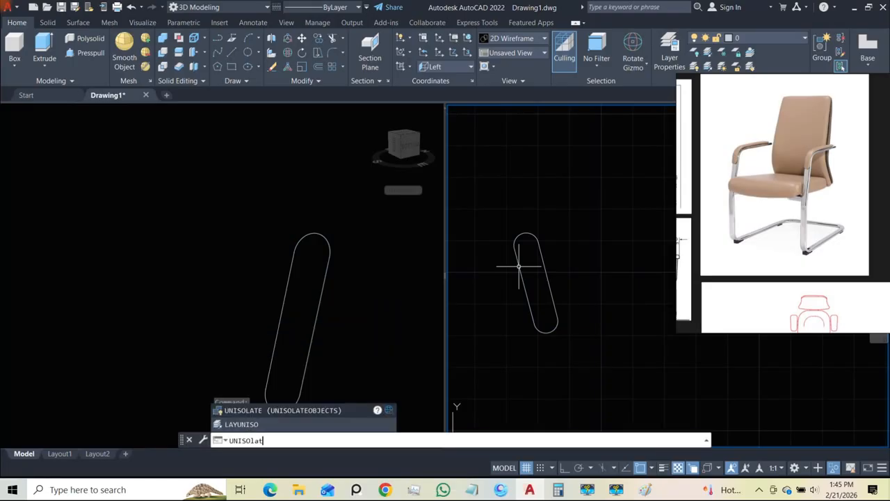
pyautogui.press('Return')
pyautogui.click(341, 279)
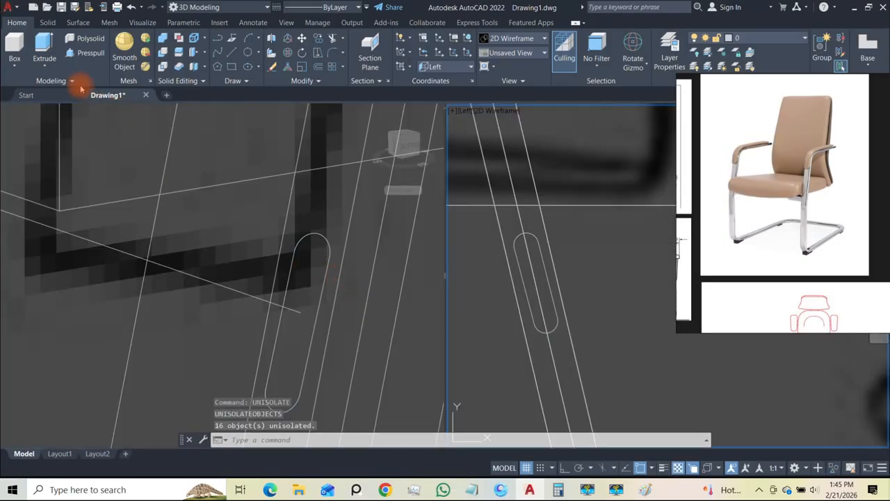
pyautogui.click(43, 67)
pyautogui.click(49, 156)
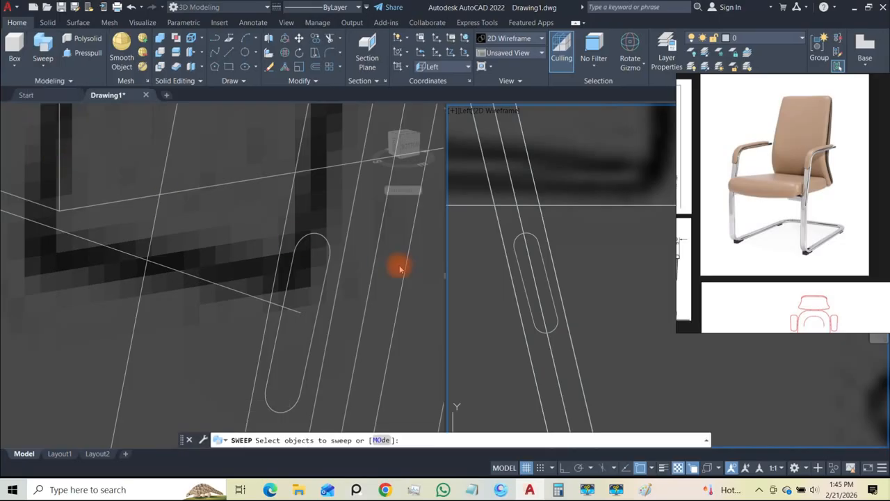
pyautogui.click(312, 281)
pyautogui.click(315, 235)
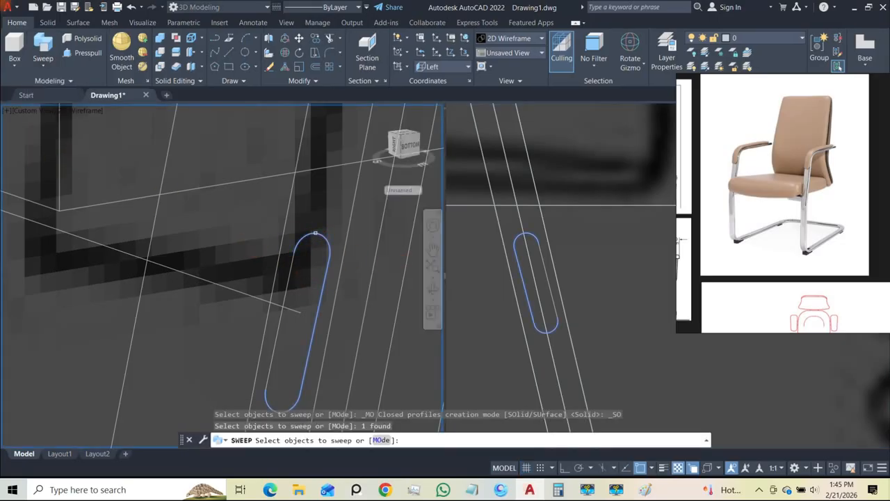
pyautogui.press('Escape')
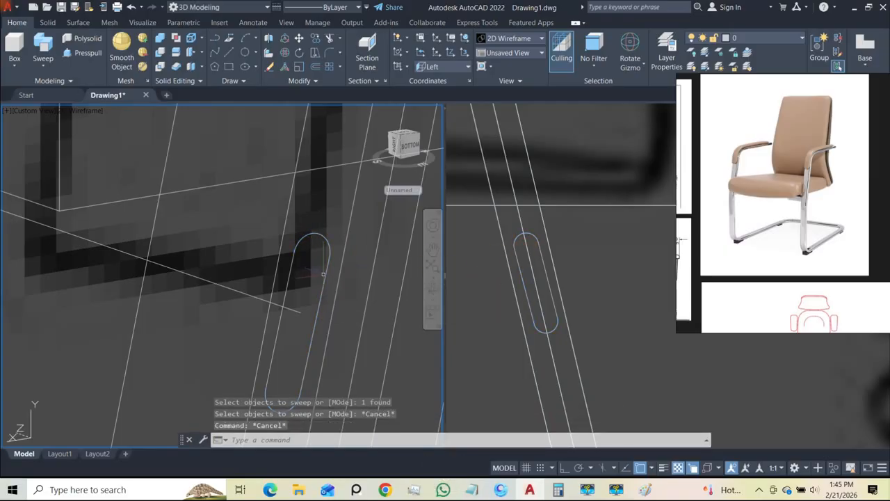
# - Isolate the joined slot polyline together with the straight side that is still a separate line
pyautogui.click(324, 276)
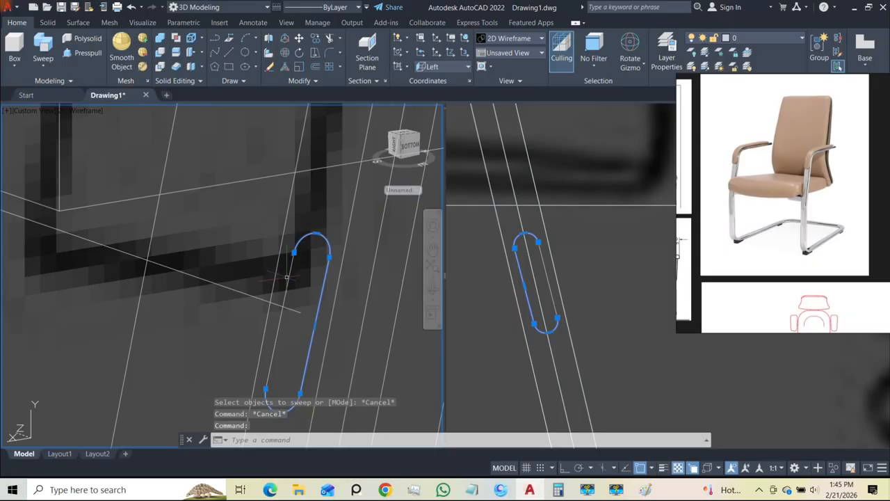
pyautogui.scroll(2, 288, 273)
pyautogui.scroll(-2, 303, 261)
pyautogui.press('Escape')
pyautogui.click(326, 238)
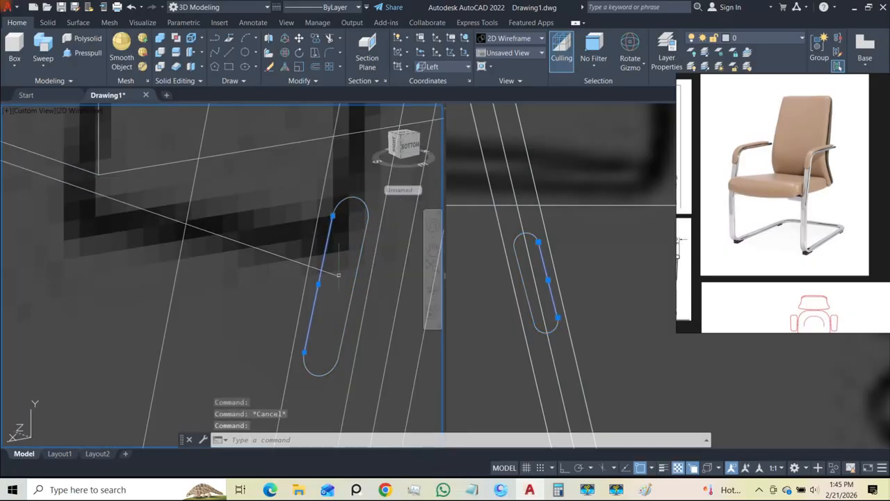
pyautogui.scroll(3, 551, 278)
pyautogui.scroll(-3, 551, 280)
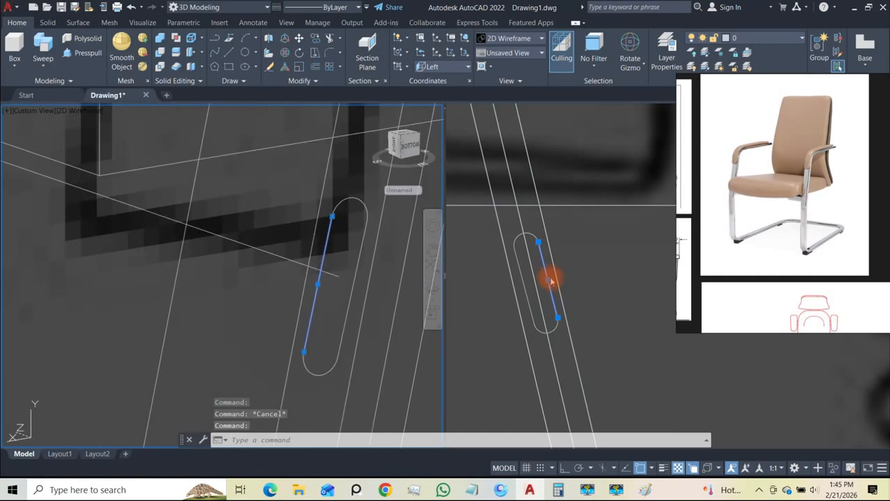
pyautogui.click(541, 335)
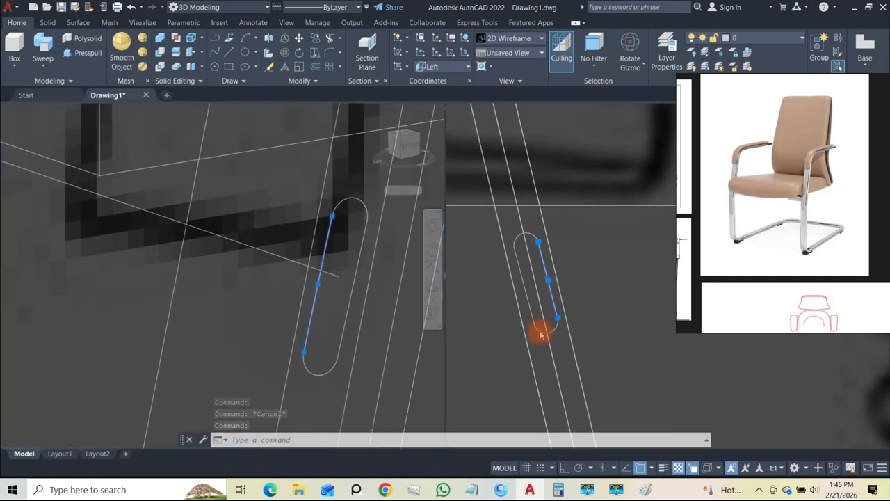
pyautogui.click(540, 333)
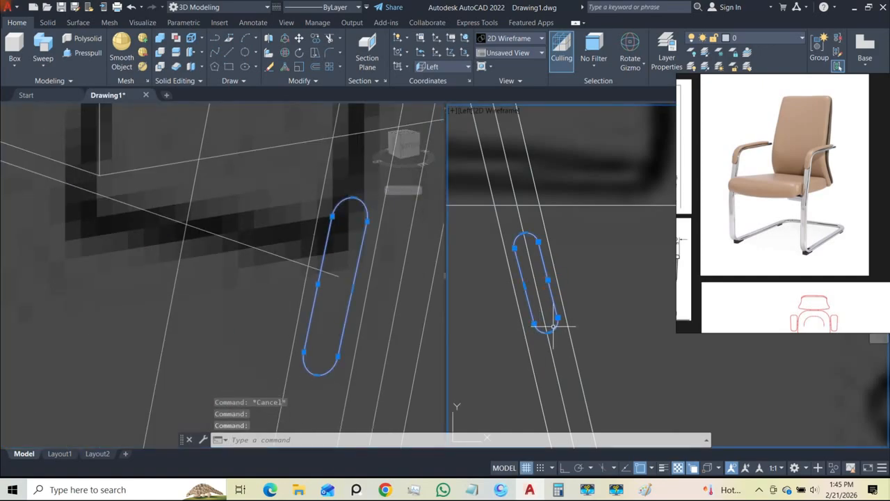
pyautogui.write('isolate')
pyautogui.press('Return')
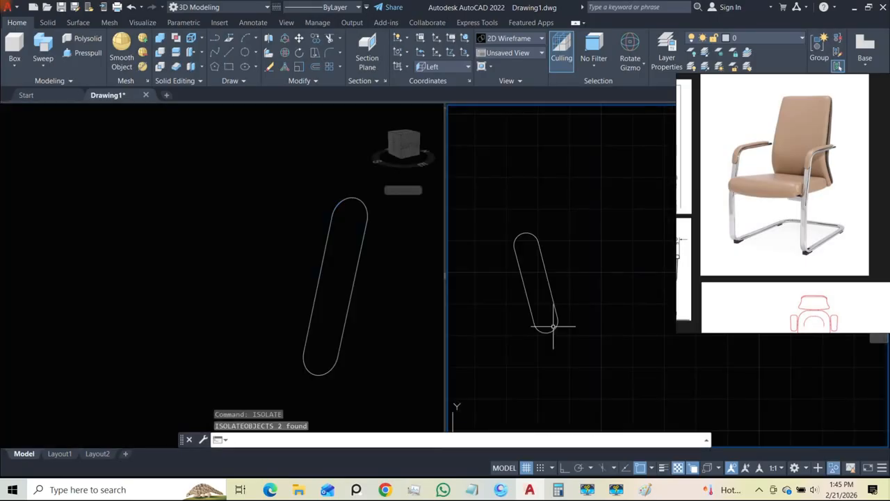
# - Delete the slot's unjoined straight side and redraw it as a line between the open ends of the two arcs
pyautogui.click(548, 279)
pyautogui.press('Delete')
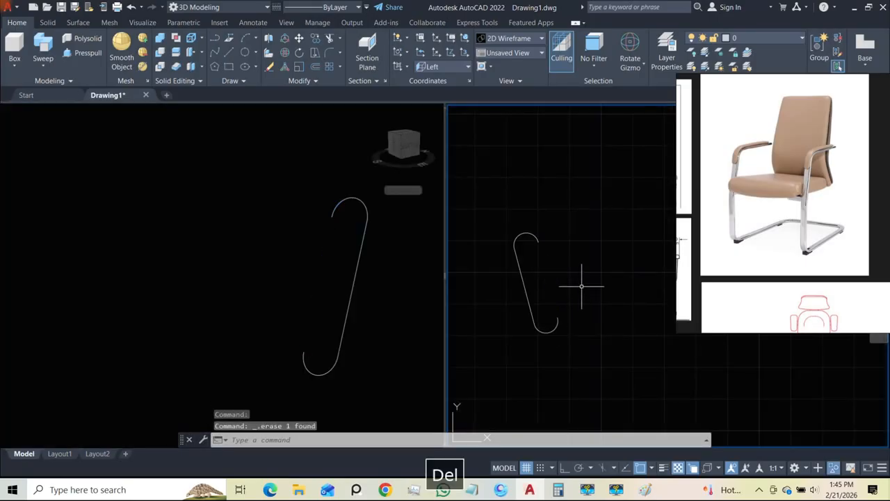
pyautogui.scroll(2, 562, 256)
pyautogui.write('l')
pyautogui.press('Return')
pyautogui.scroll(4, 547, 257)
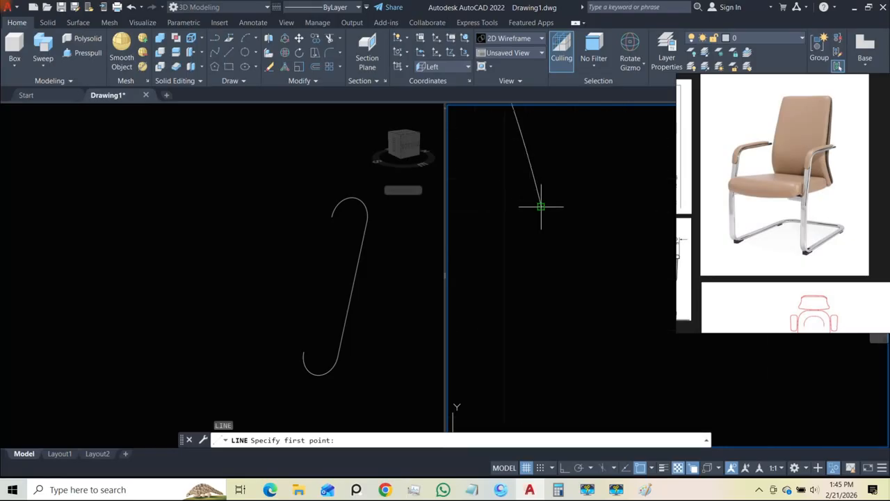
pyautogui.click(541, 206)
pyautogui.scroll(-3, 541, 197)
pyautogui.scroll(-5, 524, 199)
pyautogui.scroll(4, 564, 308)
pyautogui.scroll(2, 562, 307)
pyautogui.scroll(5, 488, 250)
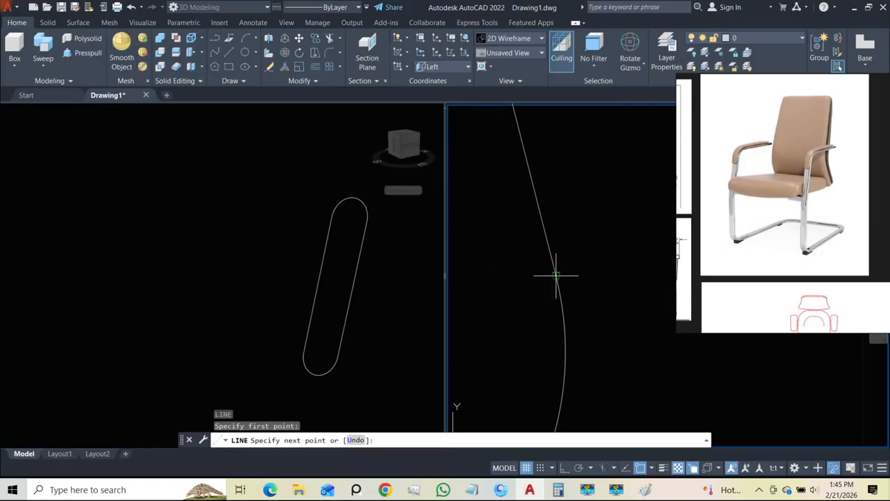
pyautogui.click(555, 275)
pyautogui.press('space')
# - Stretch the redrawn line's upper end away from the upper arc and pick up that end again
pyautogui.scroll(-6, 570, 309)
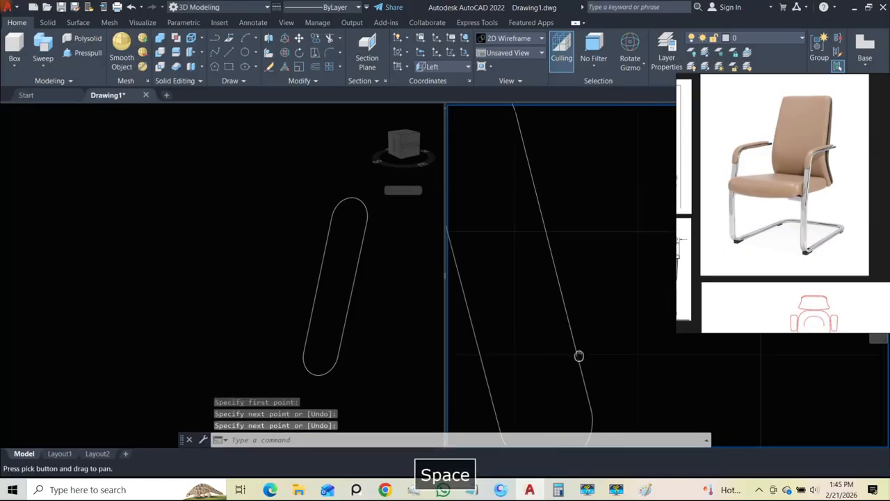
pyautogui.click(542, 257)
pyautogui.scroll(2, 534, 237)
pyautogui.click(533, 234)
pyautogui.click(619, 311)
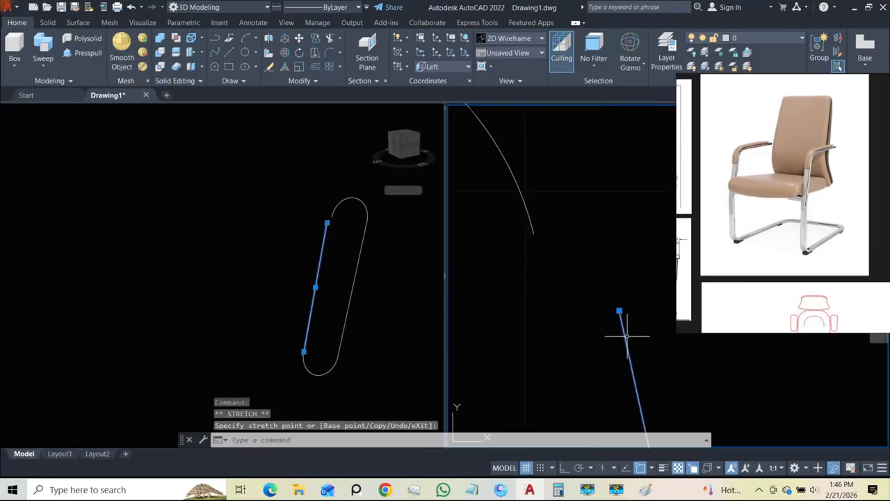
pyautogui.click(619, 311)
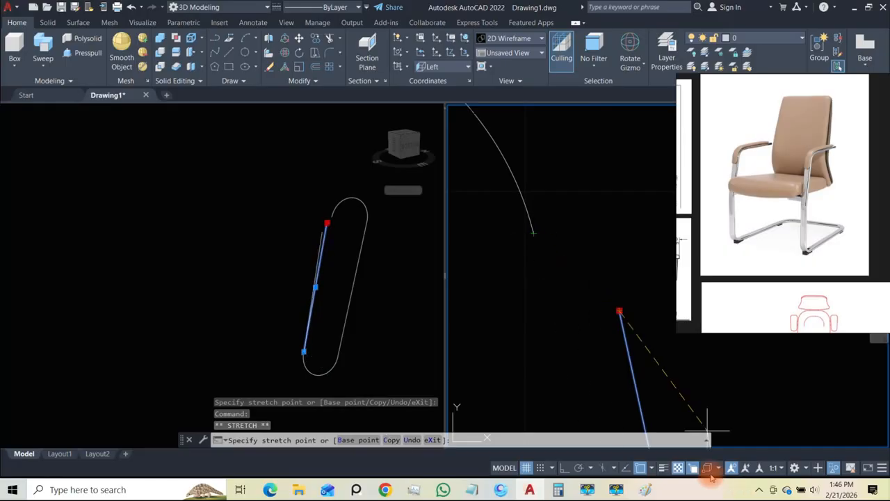
# - Turn off all running object snaps except Tangent
pyautogui.click(651, 468)
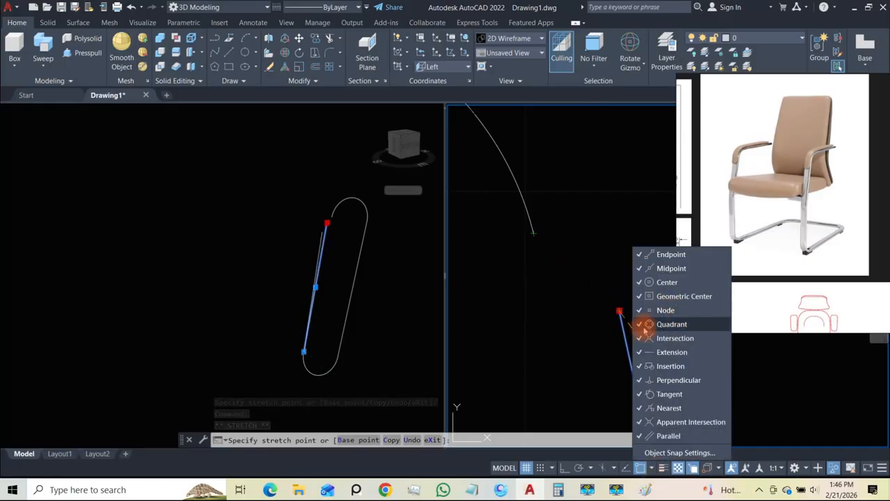
pyautogui.click(649, 281)
pyautogui.click(654, 267)
pyautogui.click(654, 254)
pyautogui.click(657, 324)
pyautogui.click(662, 338)
pyautogui.click(662, 352)
pyautogui.click(662, 366)
pyautogui.click(662, 380)
pyautogui.click(662, 408)
pyautogui.click(662, 421)
pyautogui.click(662, 436)
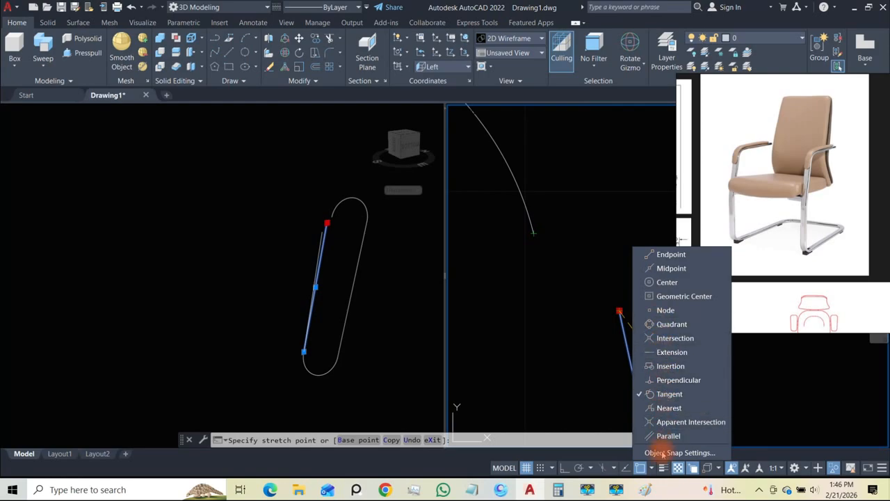
pyautogui.click(653, 468)
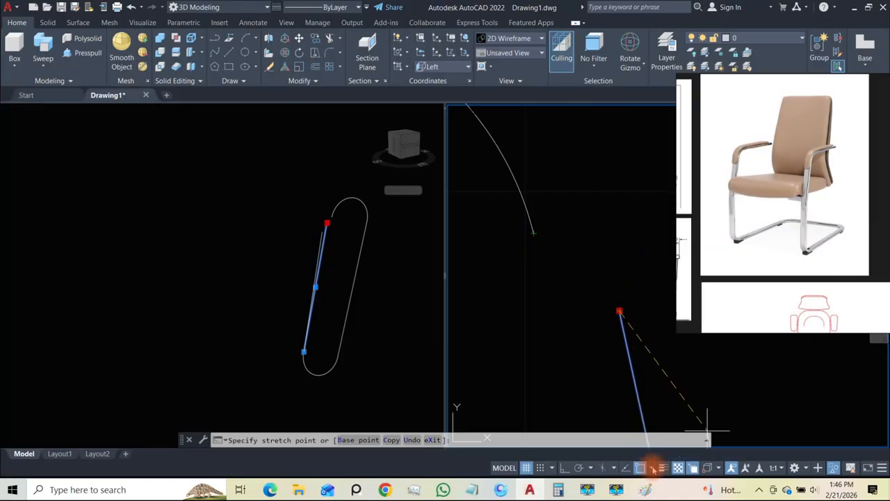
# - Try to stretch the line's upper end onto the upper arc's open end using the Tangent snap
pyautogui.scroll(-5, 536, 234)
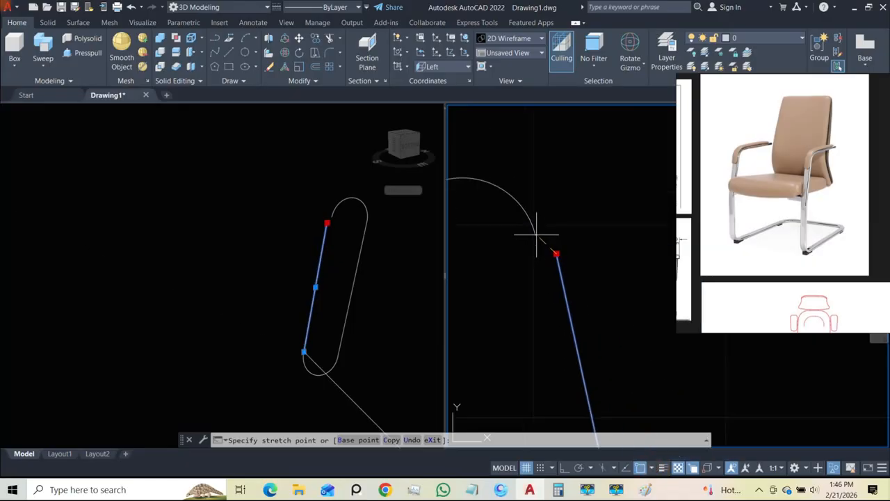
pyautogui.scroll(-5, 518, 217)
pyautogui.moveTo(519, 219); pyautogui.dragTo(547, 218, button='middle')
pyautogui.scroll(5, 563, 225)
pyautogui.scroll(-5, 569, 234)
pyautogui.scroll(8, 568, 234)
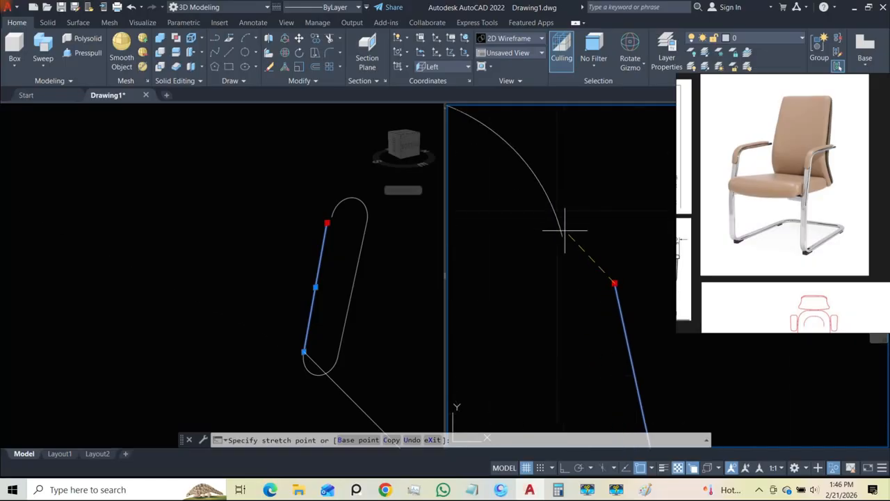
pyautogui.scroll(-5, 550, 185)
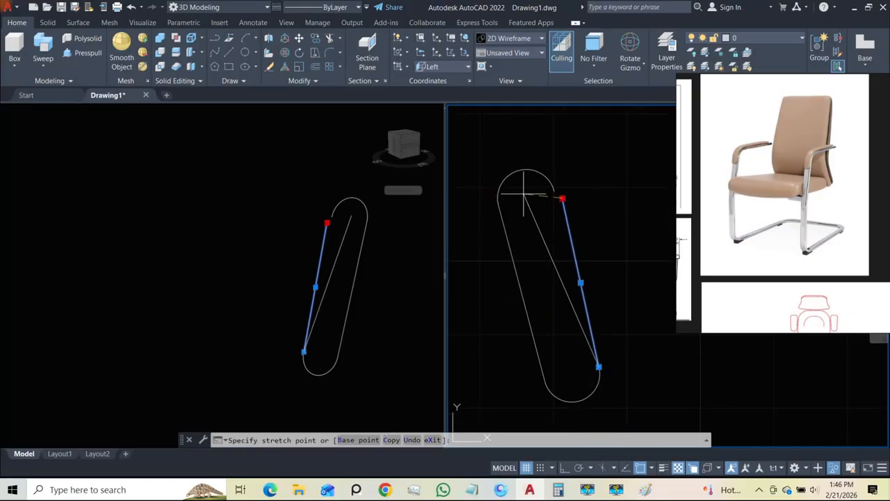
pyautogui.scroll(-5, 498, 198)
pyautogui.scroll(10, 499, 198)
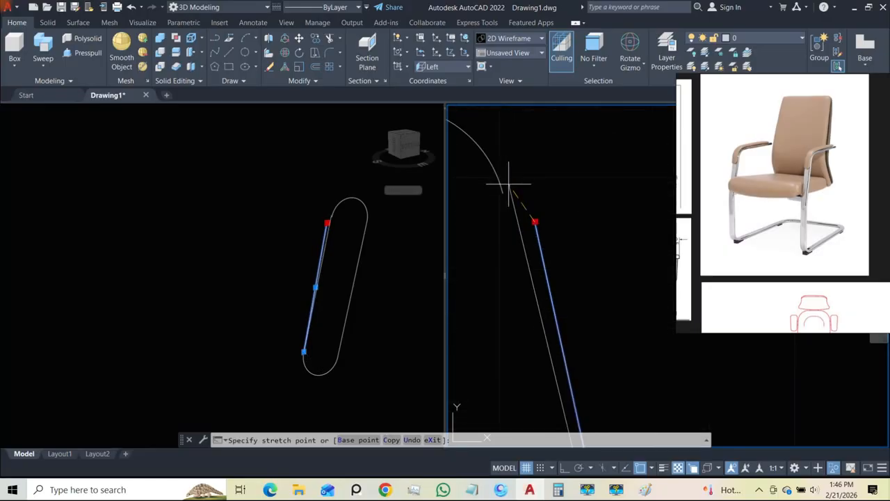
pyautogui.press('Tab')
pyautogui.scroll(-8, 505, 193)
pyautogui.moveTo(507, 195); pyautogui.dragTo(527, 223, button='middle')
pyautogui.press('Escape')
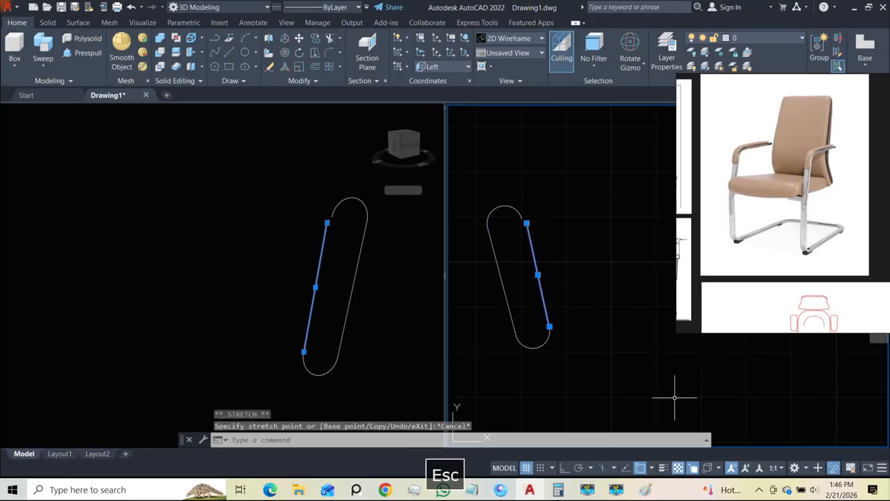
# - Enable the Endpoint snap alongside Tangent and try to stretch the line's upper end onto the upper arc's open end
pyautogui.click(652, 467)
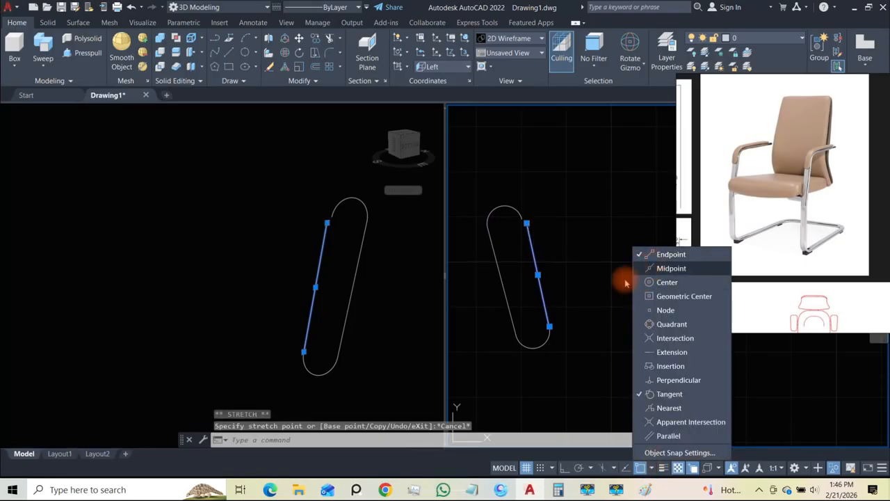
pyautogui.click(653, 468)
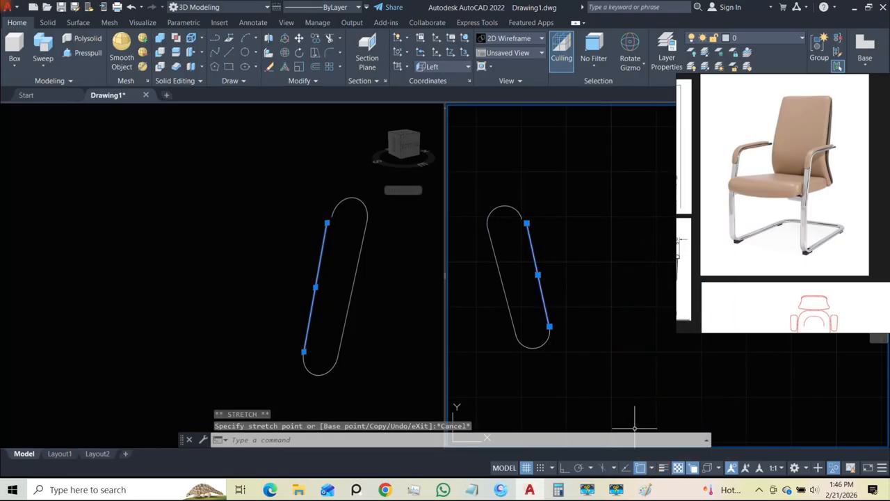
pyautogui.scroll(5, 477, 125)
pyautogui.click(576, 244)
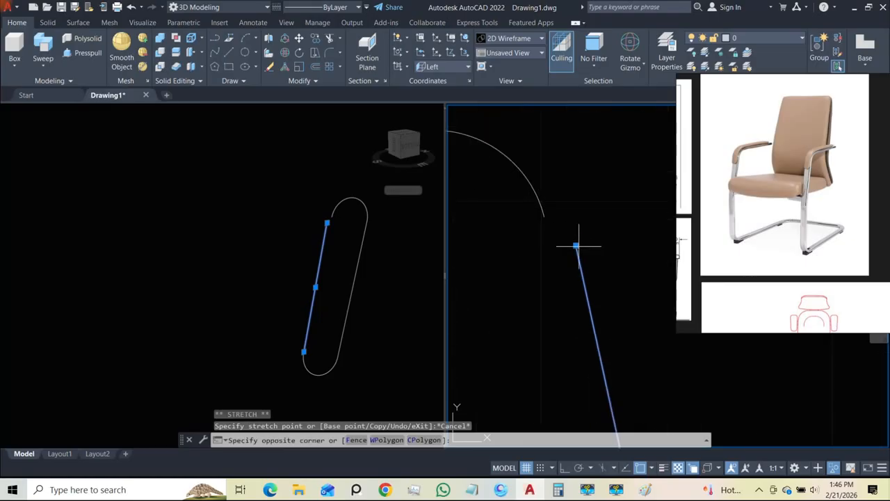
pyautogui.click(576, 245)
pyautogui.click(576, 245)
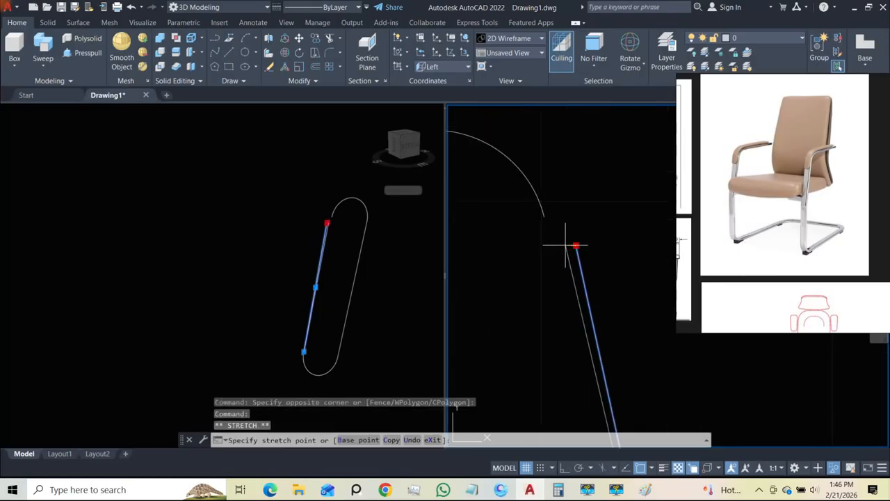
pyautogui.scroll(-3, 557, 223)
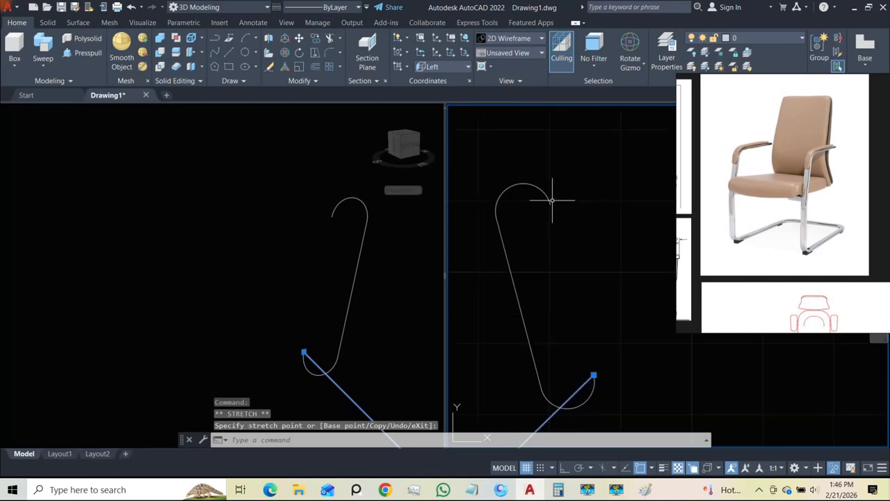
pyautogui.moveTo(572, 245); pyautogui.dragTo(595, 275, button='middle')
pyautogui.scroll(-6, 320, 267)
pyautogui.scroll(4, 320, 267)
pyautogui.click(320, 266)
pyautogui.scroll(-8, 274, 242)
pyautogui.scroll(-7, 274, 242)
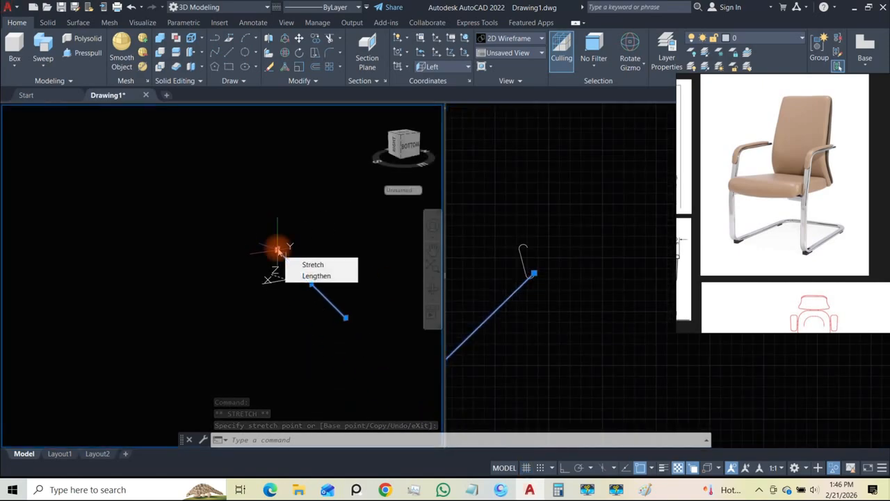
pyautogui.scroll(4, 254, 244)
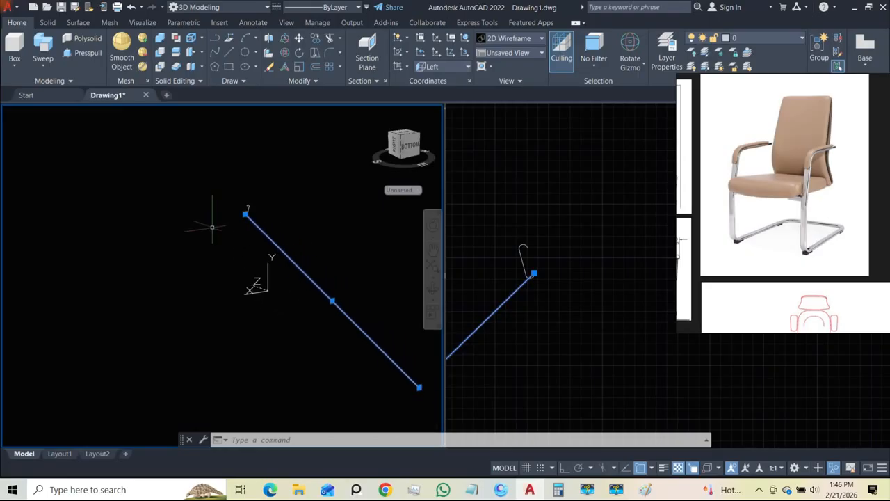
pyautogui.click(419, 387)
pyautogui.scroll(10, 243, 212)
pyautogui.moveTo(254, 176); pyautogui.dragTo(238, 285, button='middle')
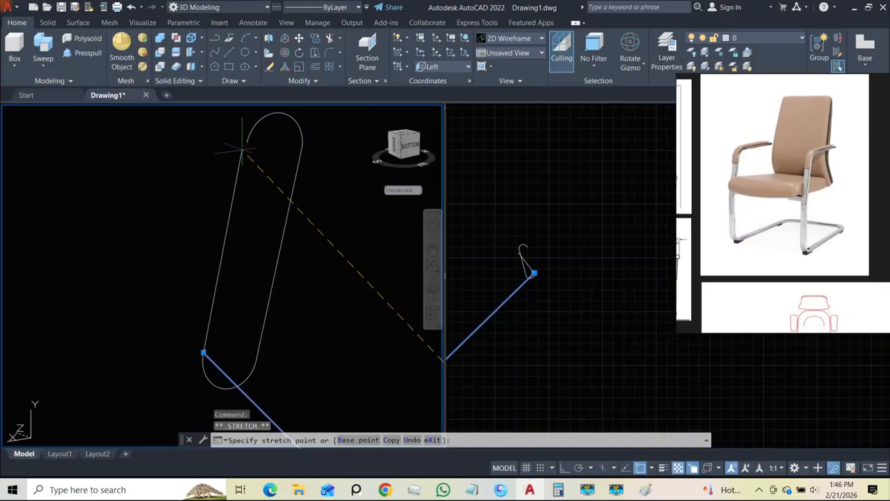
pyautogui.press('Escape')
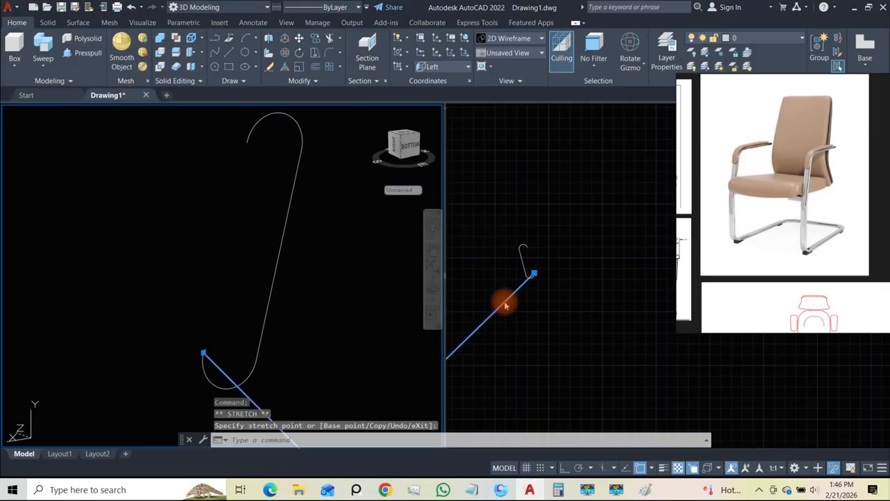
# - Erase the stray stretched line attached to the lower arc of the slot profile
pyautogui.click(507, 330)
pyautogui.click(481, 306)
pyautogui.click(500, 348)
pyautogui.press('Delete')
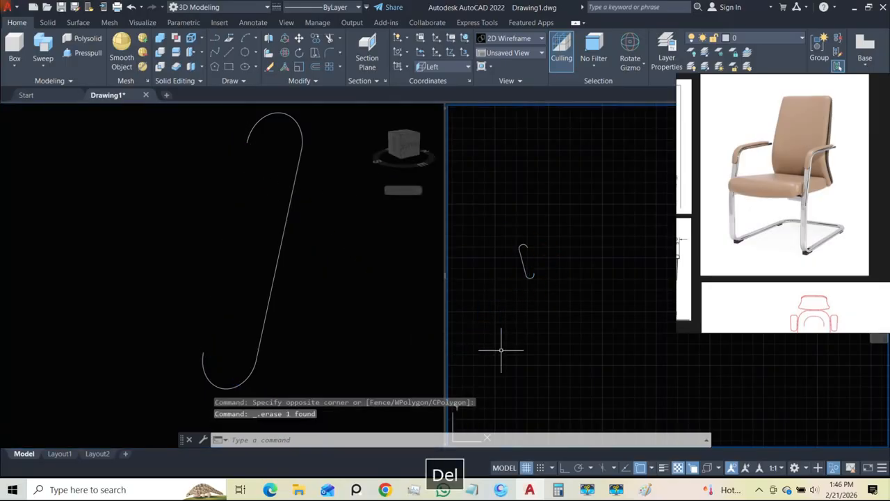
# - Draw a line from the lower arc's open end to the upper arc's open end to close the slot profile
pyautogui.scroll(8, 525, 256)
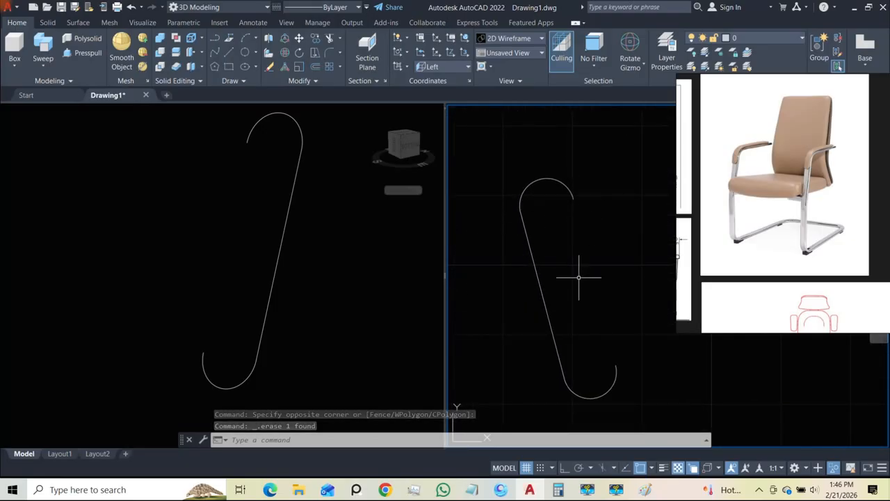
pyautogui.write('l')
pyautogui.press('Return')
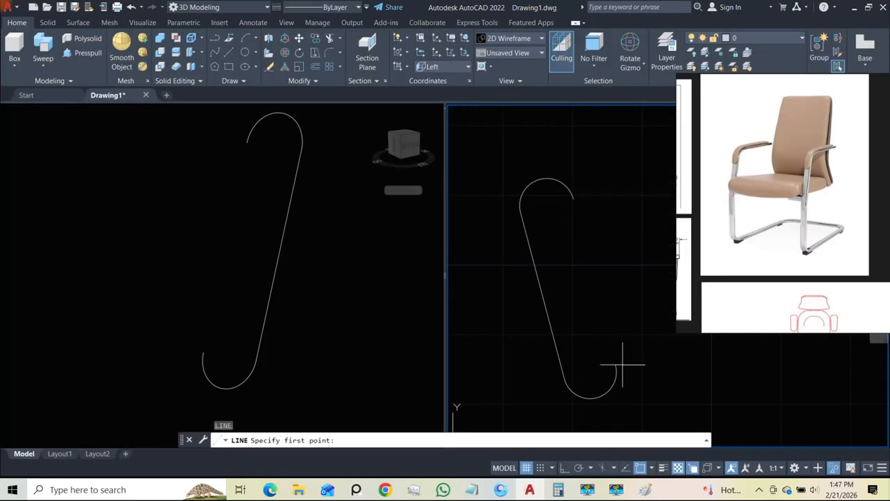
pyautogui.click(616, 365)
pyautogui.click(575, 199)
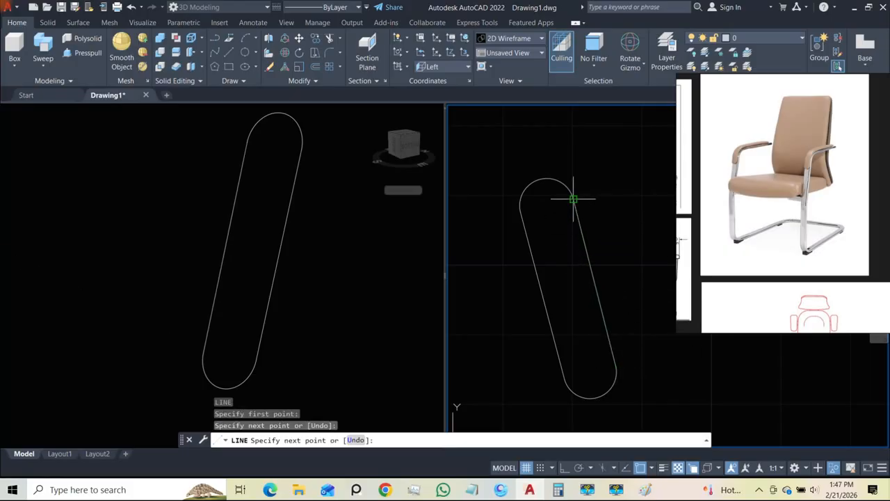
pyautogui.press('Escape')
pyautogui.press('Escape')
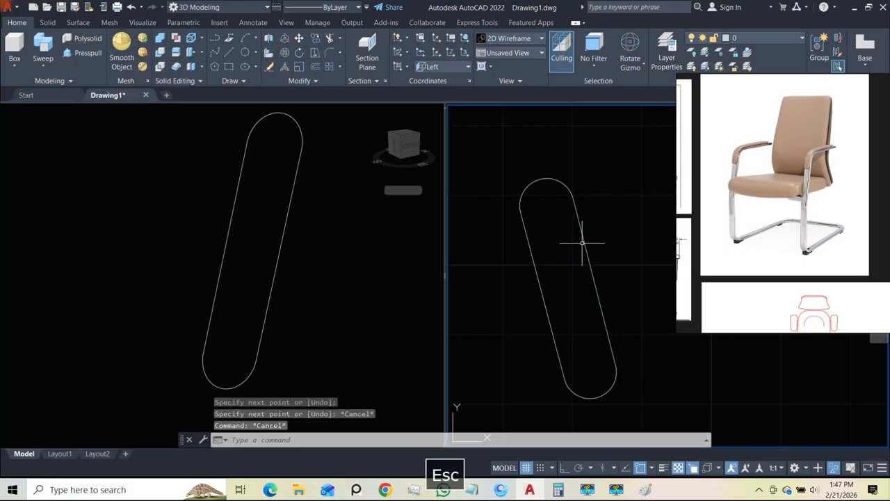
# - Join the new line and the rest of the slot outline into one polyline and check that it selects as a whole
pyautogui.click(590, 282)
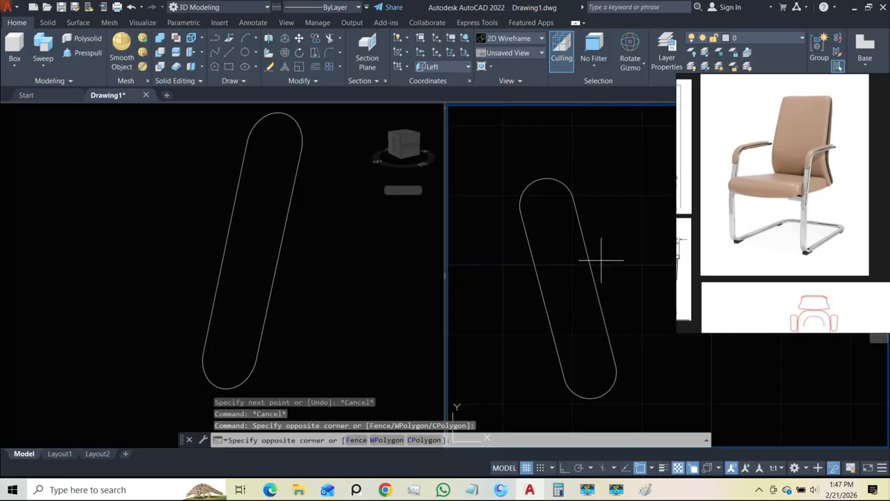
pyautogui.click(564, 241)
pyautogui.click(554, 200)
pyautogui.click(511, 171)
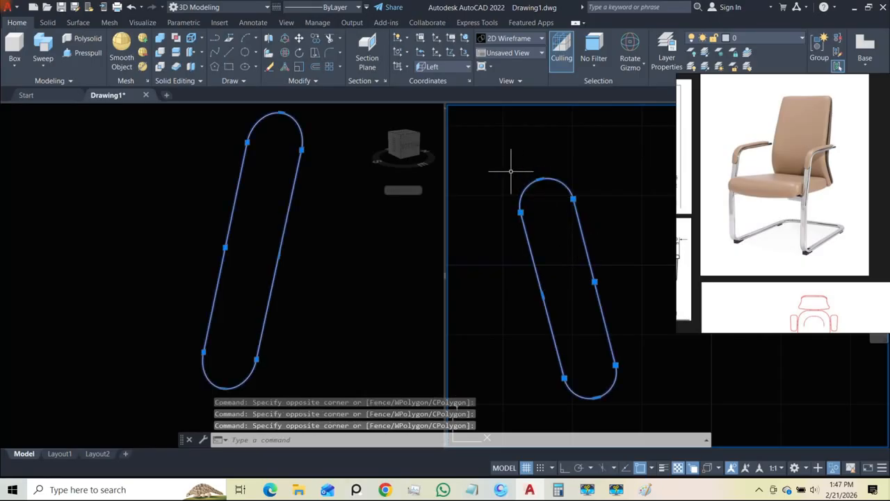
pyautogui.write('j')
pyautogui.press('space')
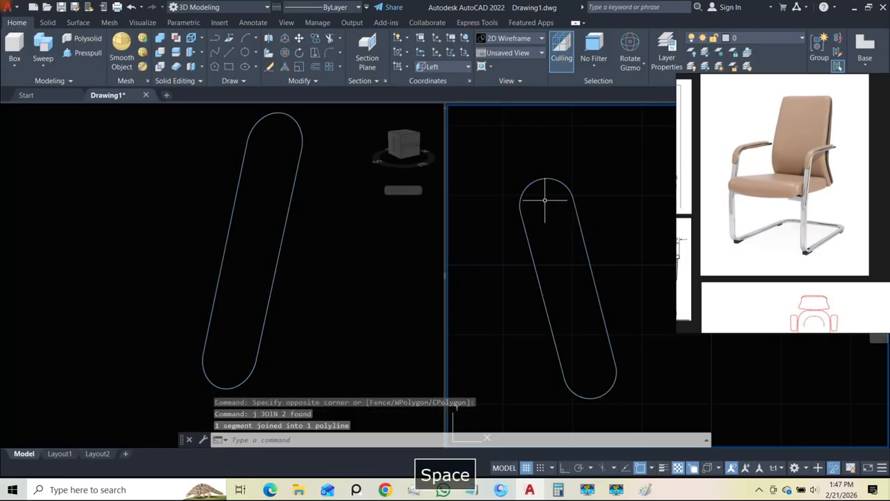
pyautogui.click(582, 237)
pyautogui.press('Escape')
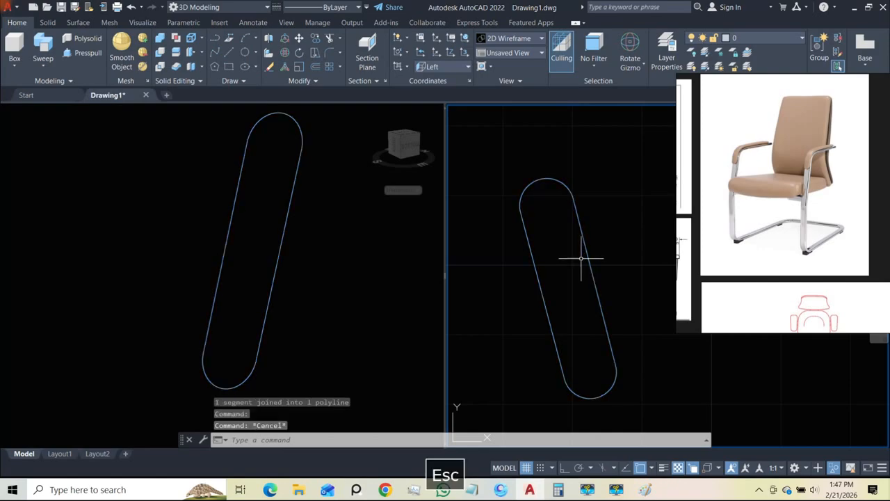
pyautogui.click(535, 268)
pyautogui.press('Escape')
# - Unisolate the hidden objects and check the slot profile's selection among the chair geometry
pyautogui.scroll(-2, 546, 267)
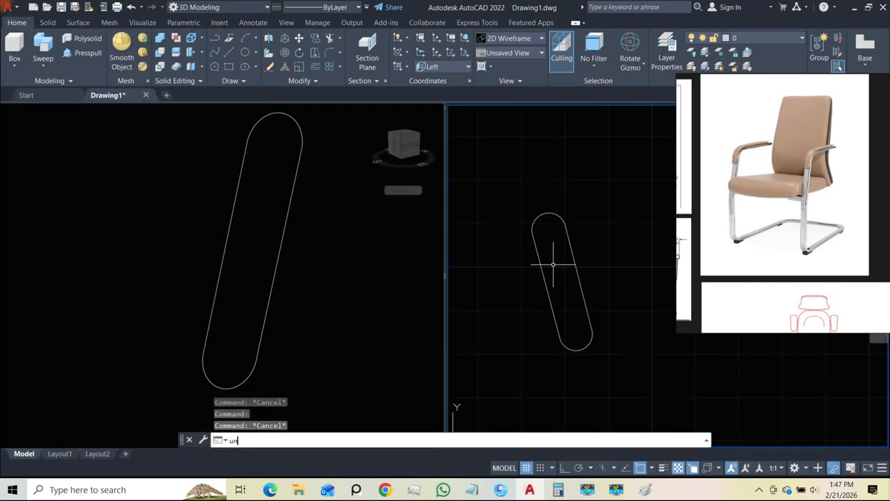
pyautogui.press('Return')
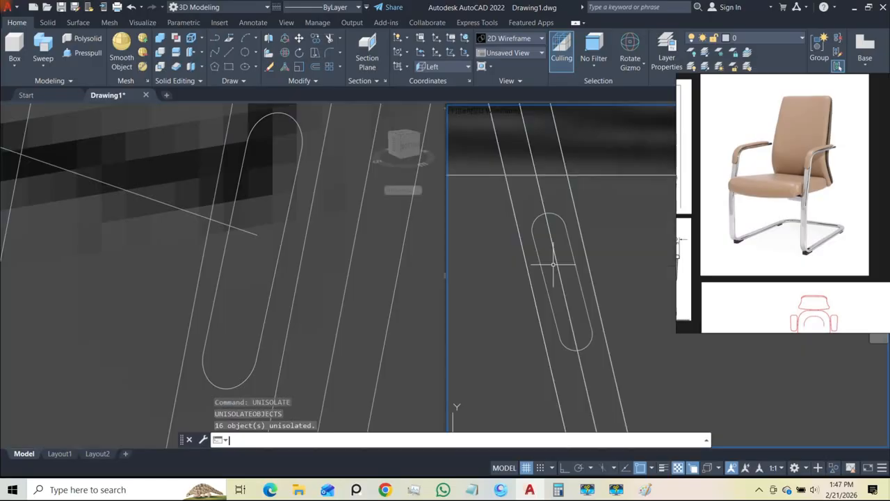
pyautogui.click(236, 199)
pyautogui.click(235, 204)
pyautogui.press('Escape')
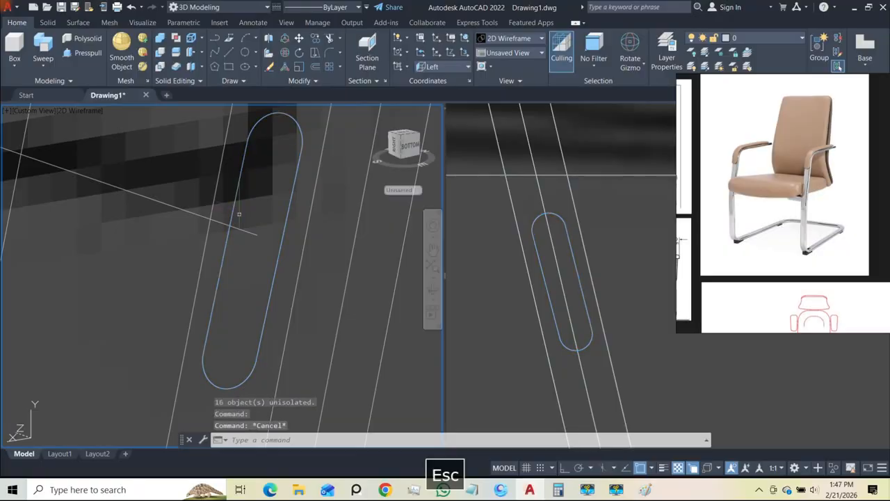
# - Sweep the closed slot profile along the crossbar line between the front legs and inspect the resulting orientation
pyautogui.click(42, 45)
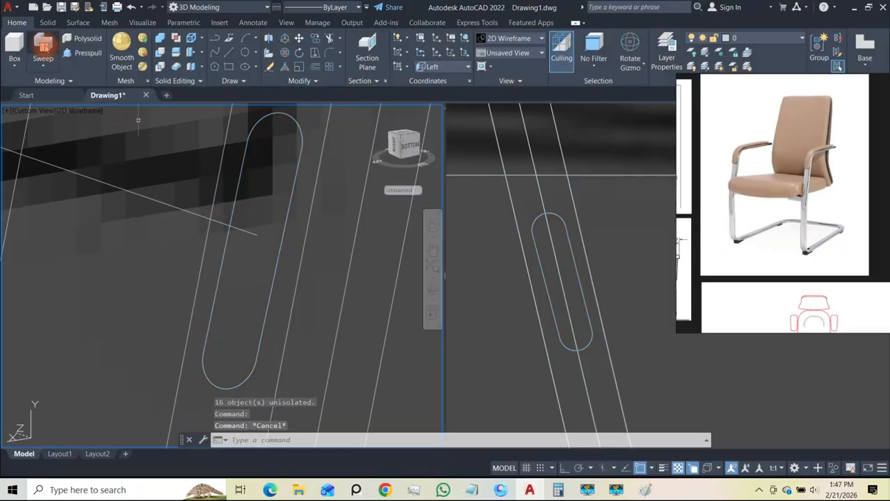
pyautogui.click(236, 186)
pyautogui.press('space')
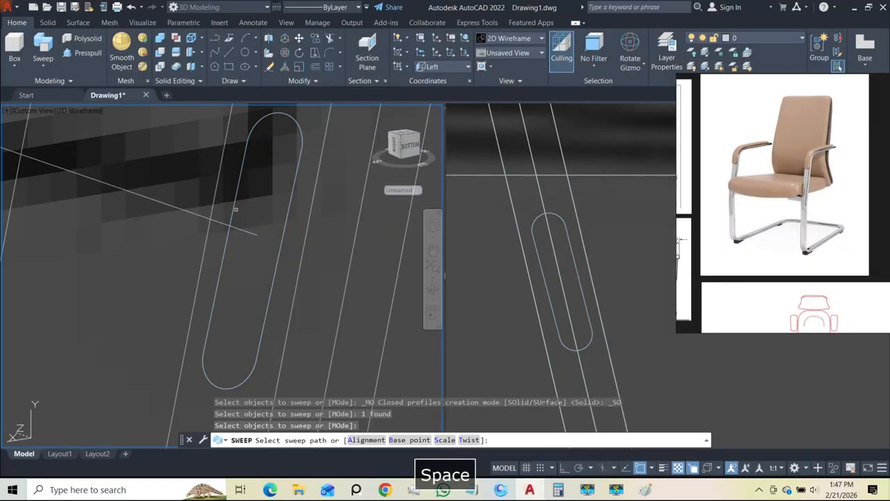
pyautogui.click(242, 230)
pyautogui.scroll(-12, 279, 238)
pyautogui.scroll(6, 240, 231)
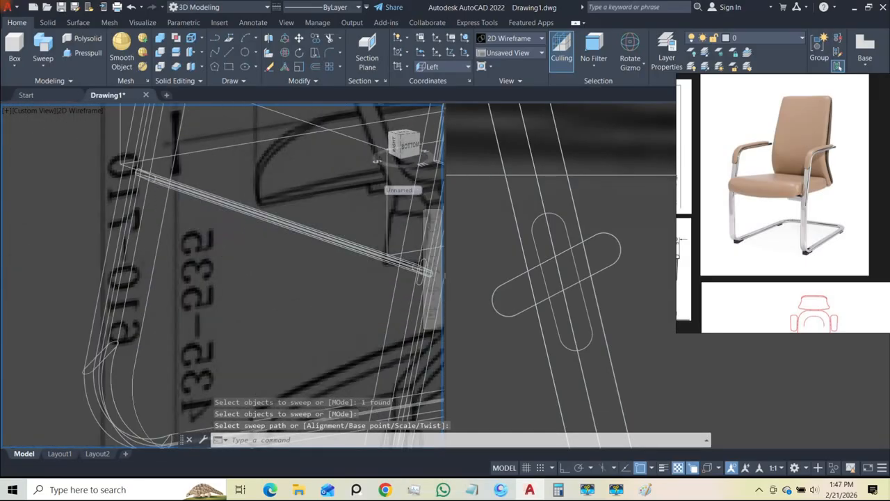
pyautogui.scroll(-3, 166, 206)
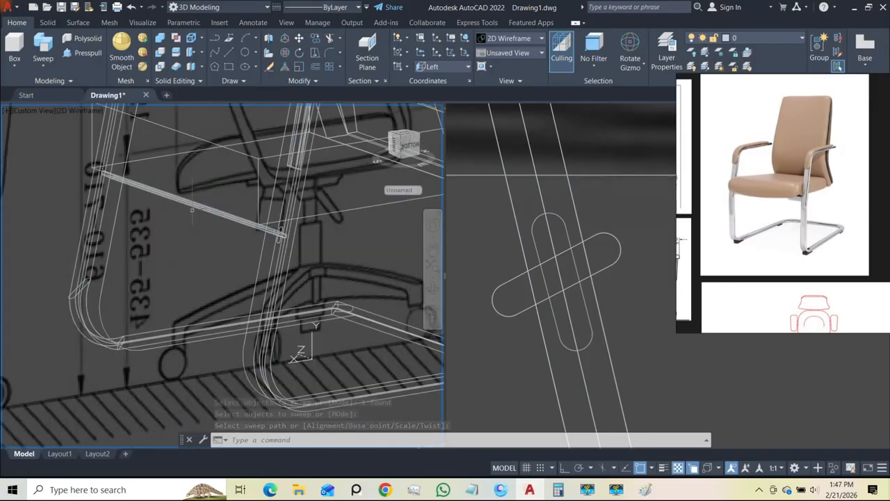
pyautogui.scroll(5, 280, 236)
pyautogui.scroll(3, 278, 217)
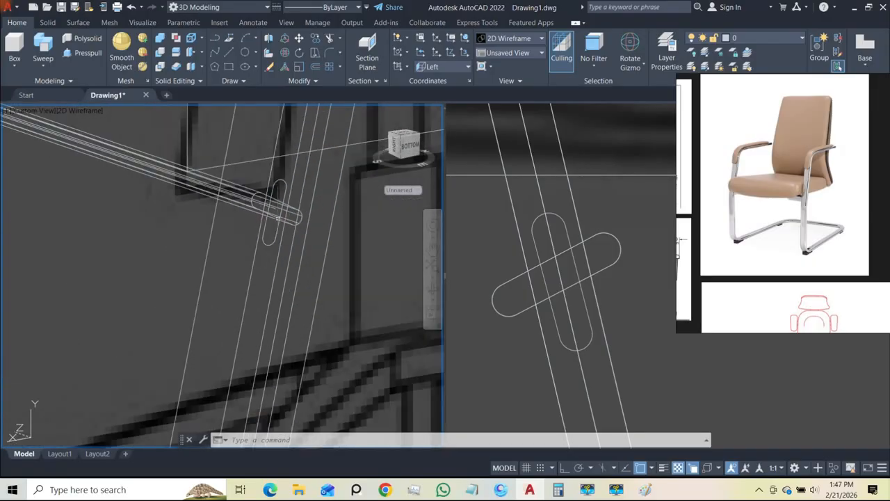
# - Undo the sweep of the slot profile
pyautogui.hotkey('ctrl', 'z')
pyautogui.hotkey('ctrl', 'z')
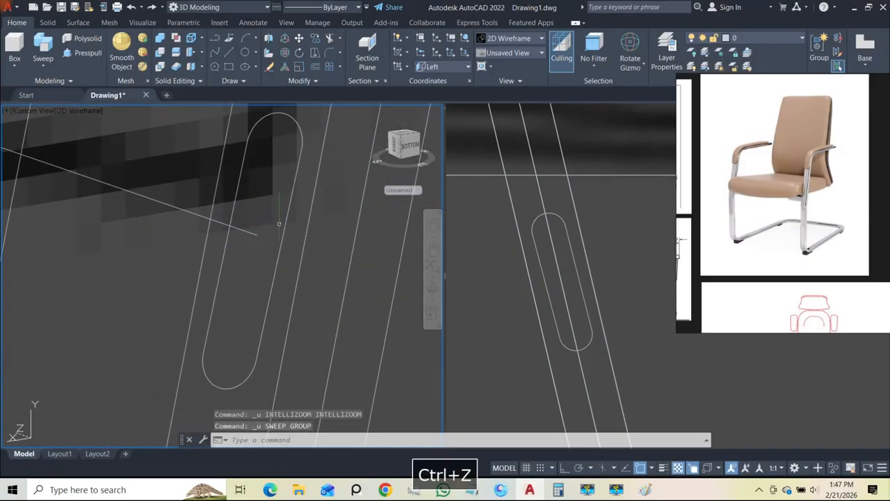
pyautogui.scroll(-2, 281, 216)
pyautogui.press('Escape')
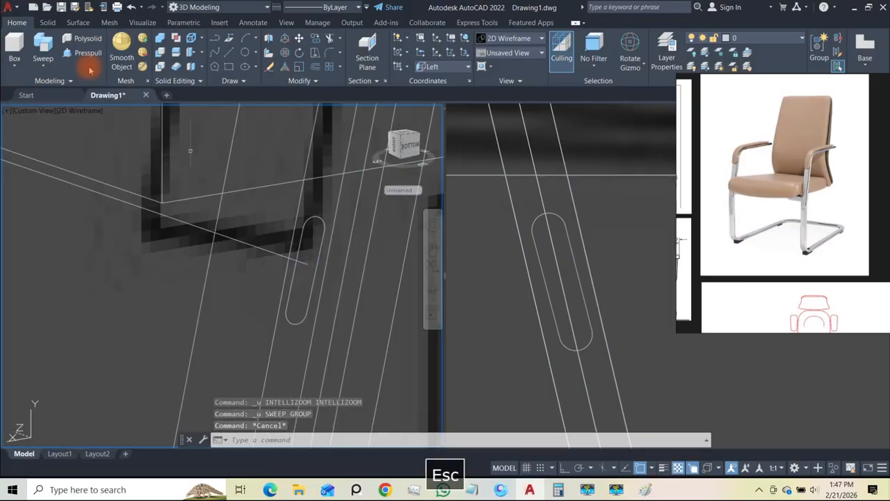
# - Extrude the slot profile to the crossbar line's far endpoint at the opposite front leg
pyautogui.click(43, 65)
pyautogui.click(50, 88)
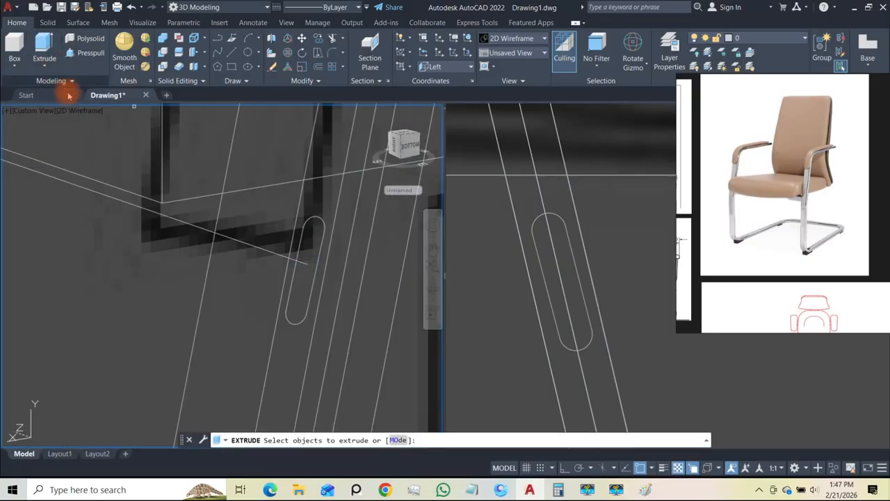
pyautogui.press('Escape')
pyautogui.click(313, 218)
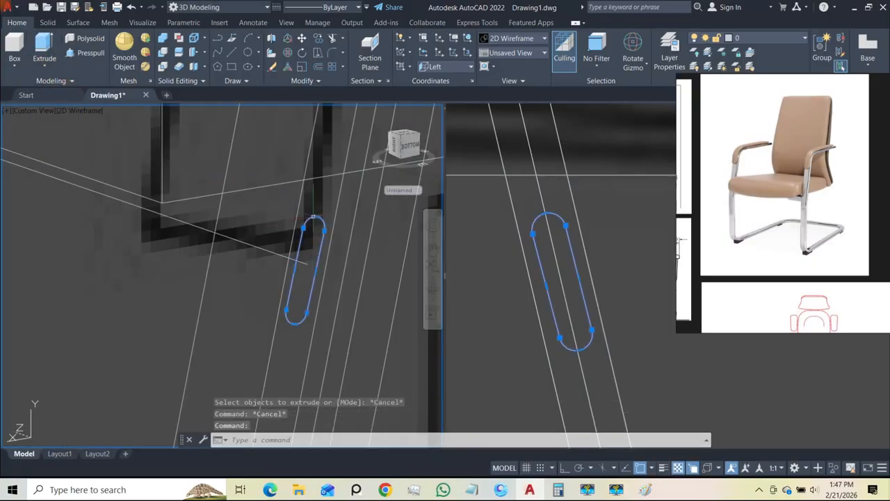
pyautogui.click(44, 46)
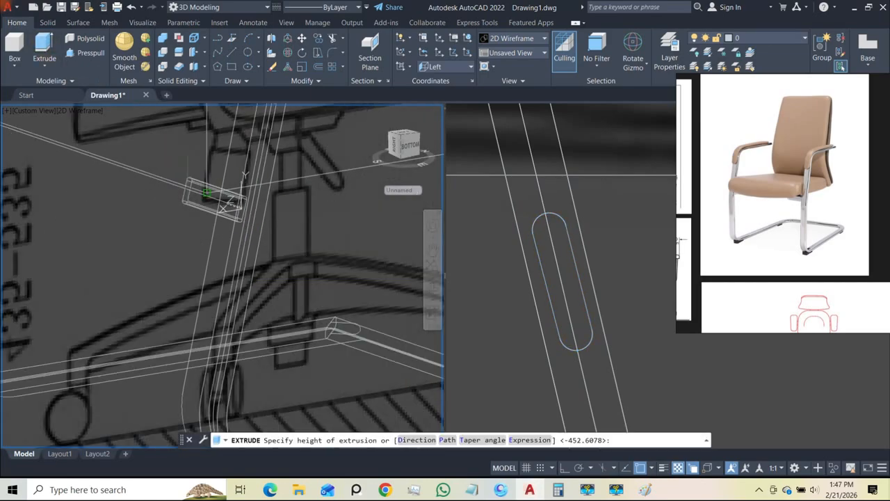
pyautogui.scroll(8, 145, 167)
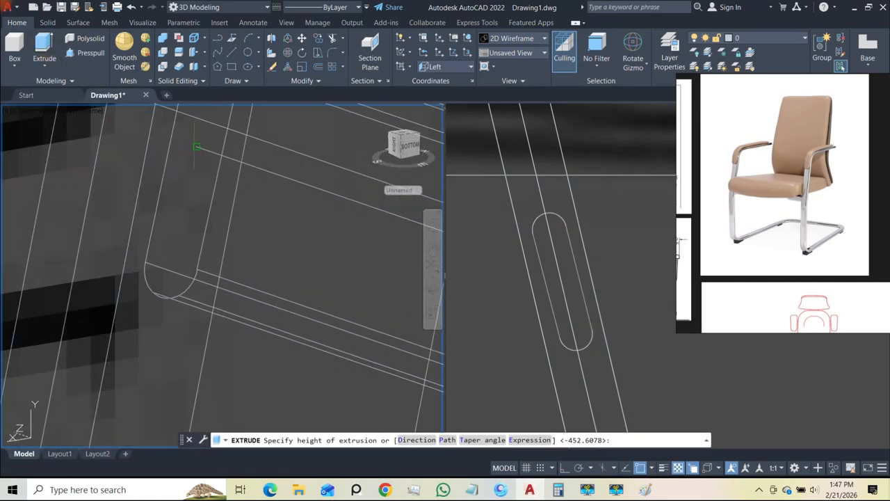
pyautogui.click(194, 149)
pyautogui.scroll(-6, 194, 149)
pyautogui.press('Escape')
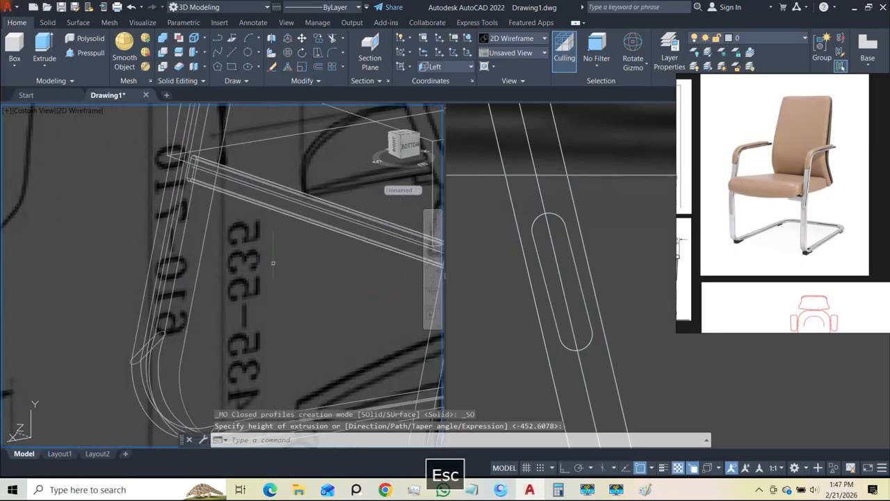
# - Erase both reference drawing images standing around the chair model
pyautogui.scroll(-2, 194, 149)
pyautogui.moveTo(194, 148); pyautogui.dragTo(195, 163, button='middle')
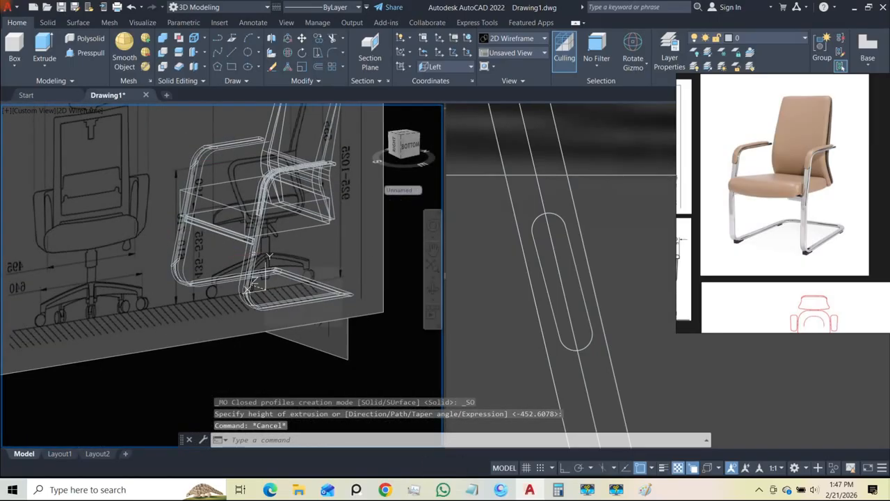
pyautogui.moveTo(320, 268)
pyautogui.keyDown('shift'); pyautogui.mouseDown(button='middle')
pyautogui.moveTo(322, 250)
pyautogui.moveTo(222, 233)
pyautogui.moveTo(251, 212)
pyautogui.moveTo(299, 210)
pyautogui.moveTo(338, 231)
pyautogui.moveTo(310, 280)
pyautogui.moveTo(251, 236)
pyautogui.moveTo(280, 183)
pyautogui.moveTo(295, 183)
pyautogui.moveTo(318, 254)
pyautogui.moveTo(311, 218)
pyautogui.moveTo(308, 284)
pyautogui.mouseUp(button='middle'); pyautogui.keyUp('shift')
pyautogui.click(324, 199)
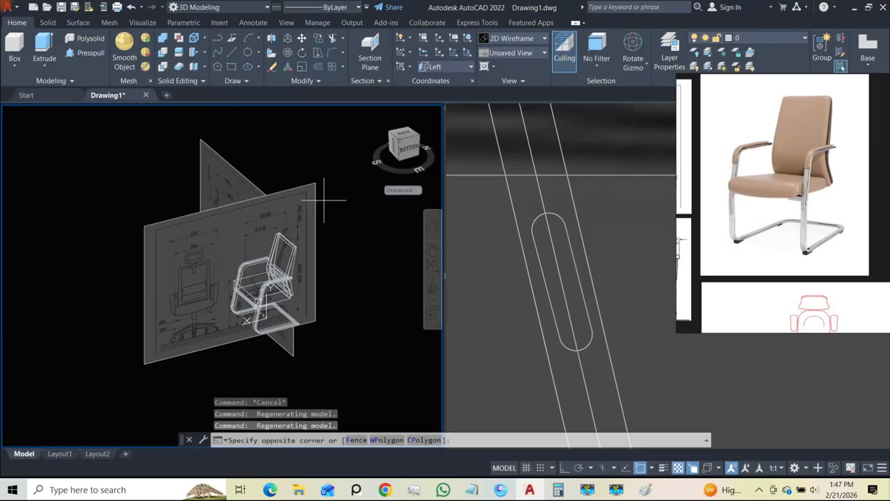
pyautogui.click(298, 172)
pyautogui.press('Delete')
pyautogui.click(272, 180)
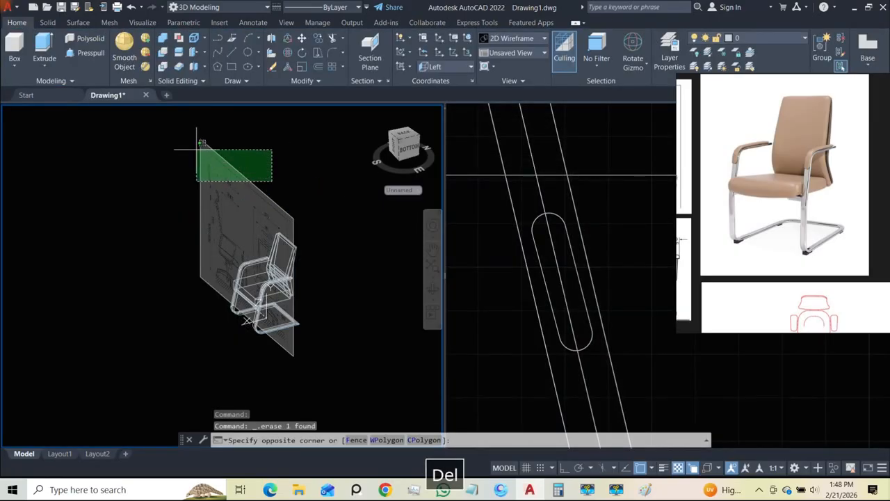
pyautogui.click(197, 149)
pyautogui.press('Delete')
# - Set the 3D viewport's visual style to Conceptual
pyautogui.keyDown('shift'); pyautogui.moveTo(271, 303); pyautogui.dragTo(279, 287, button='middle'); pyautogui.keyUp('shift')
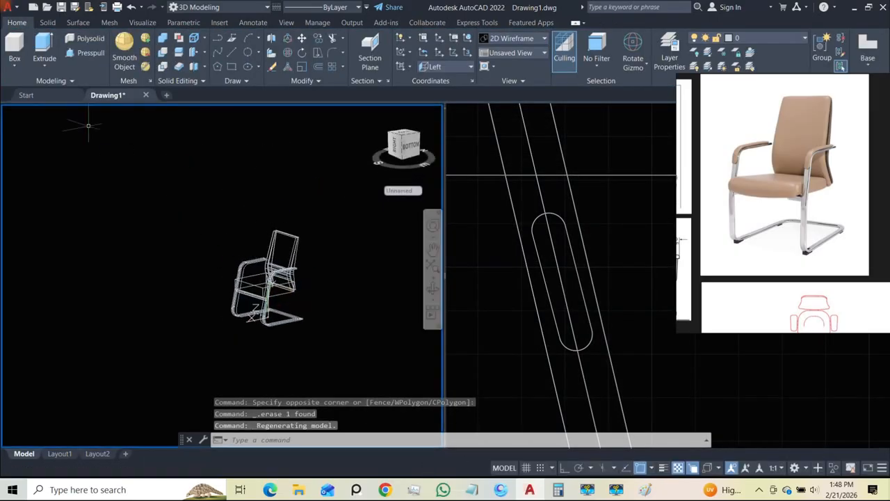
pyautogui.click(39, 112)
pyautogui.click(79, 111)
pyautogui.click(82, 112)
pyautogui.click(115, 147)
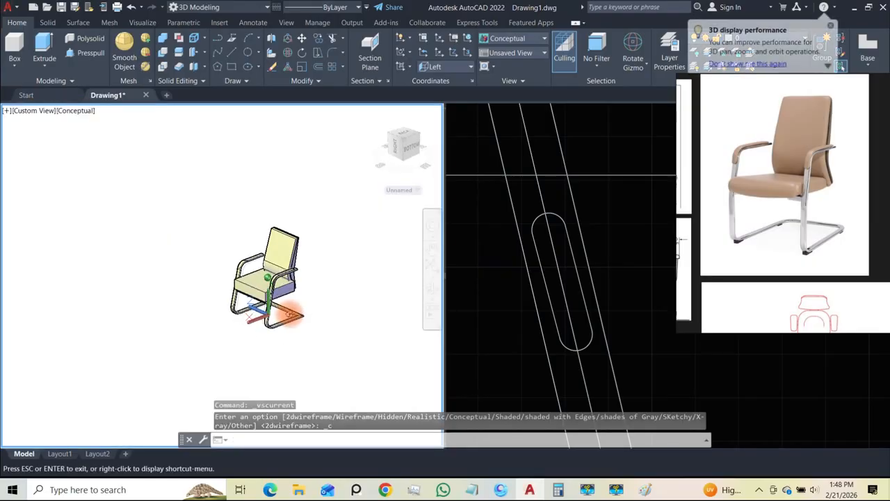
# - Switch the 3D viewport to Perspective projection and orbit to view the chair from the front
pyautogui.click(34, 113)
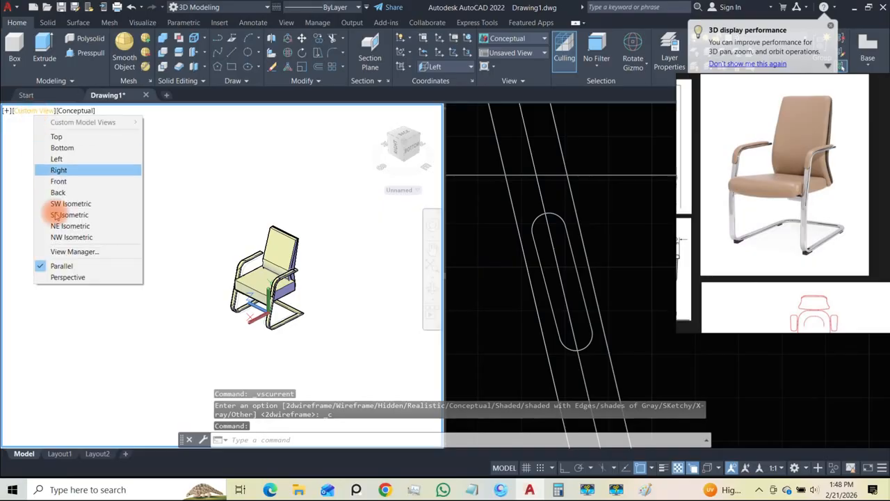
pyautogui.click(63, 277)
pyautogui.keyDown('shift'); pyautogui.moveTo(279, 229); pyautogui.dragTo(346, 285, button='middle'); pyautogui.keyUp('shift')
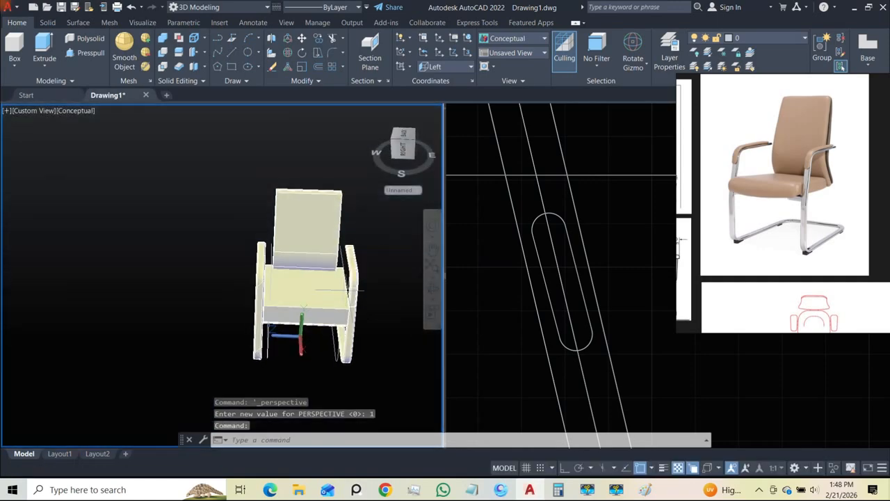
# - Examine the seat, armrests and backrest of the chair model up close against the reference photo
pyautogui.scroll(4, 289, 296)
pyautogui.keyDown('shift'); pyautogui.moveTo(290, 300); pyautogui.dragTo(226, 280, button='middle'); pyautogui.keyUp('shift')
pyautogui.moveTo(282, 304); pyautogui.dragTo(233, 284, button='middle')
pyautogui.scroll(3, 233, 283)
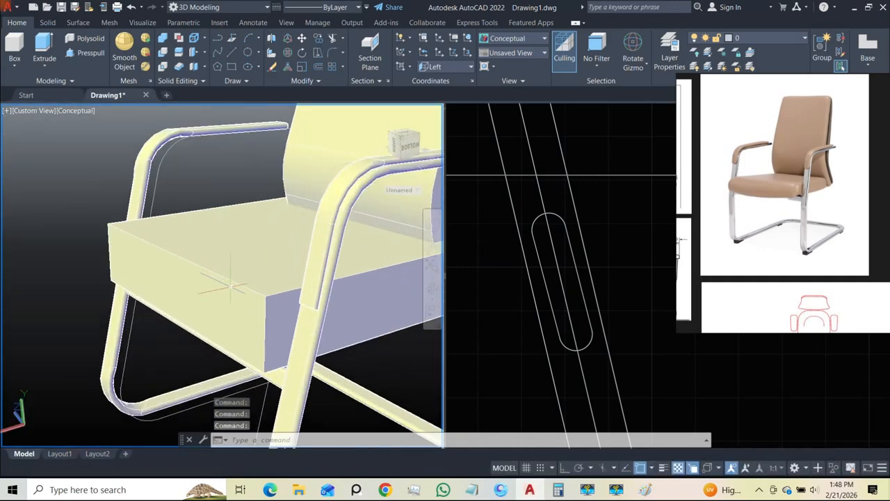
pyautogui.click(756, 205)
pyautogui.scroll(4, 763, 196)
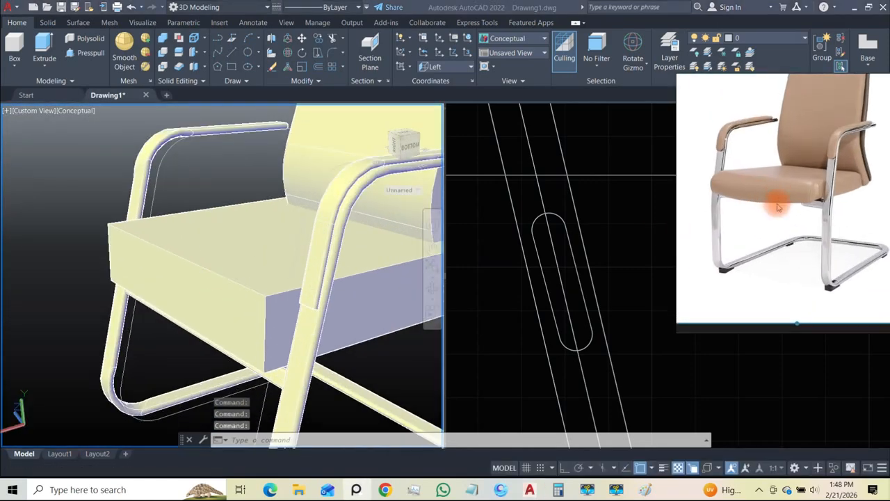
pyautogui.scroll(5, 783, 207)
pyautogui.moveTo(810, 223); pyautogui.dragTo(815, 226)
pyautogui.scroll(-2, 221, 254)
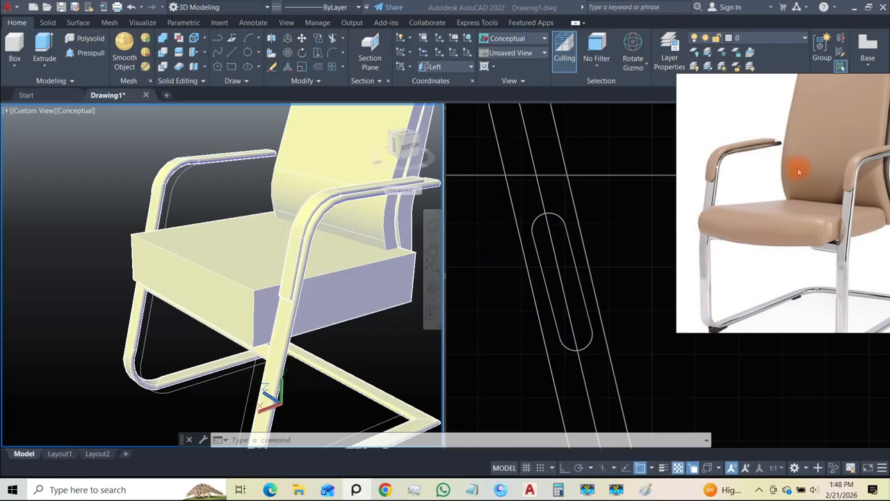
pyautogui.scroll(-3, 798, 174)
pyautogui.click(264, 273)
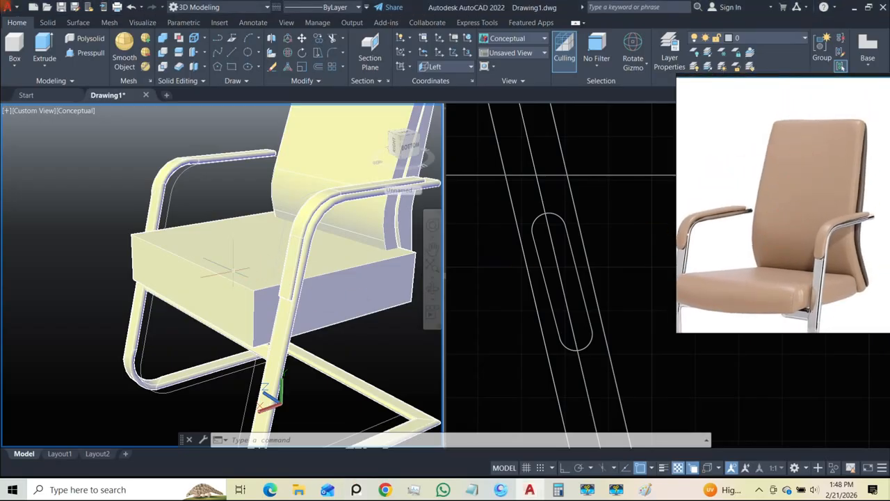
# - Try converting the box-shaped seat to a Smooth Mesh Optimized mesh through the mesh tessellation options, with smoothness applied after tessellation
pyautogui.click(209, 279)
pyautogui.keyDown('shift'); pyautogui.moveTo(168, 264); pyautogui.dragTo(249, 301, button='middle'); pyautogui.keyUp('shift')
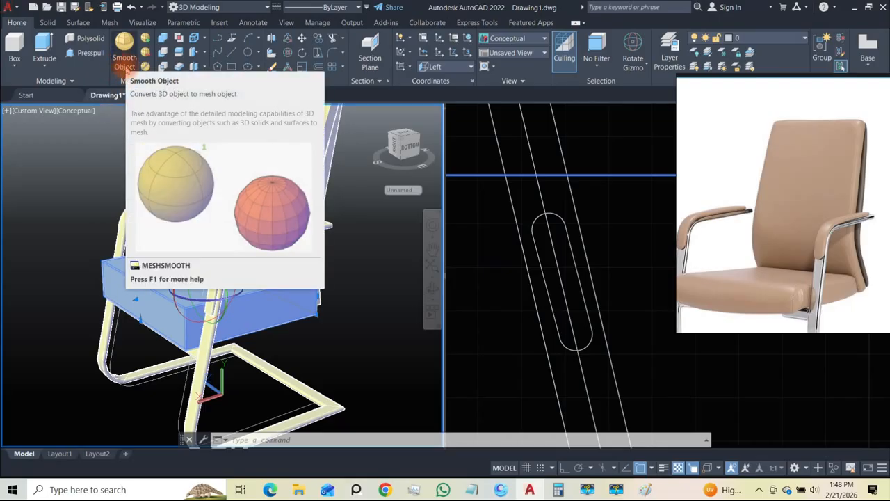
pyautogui.click(151, 83)
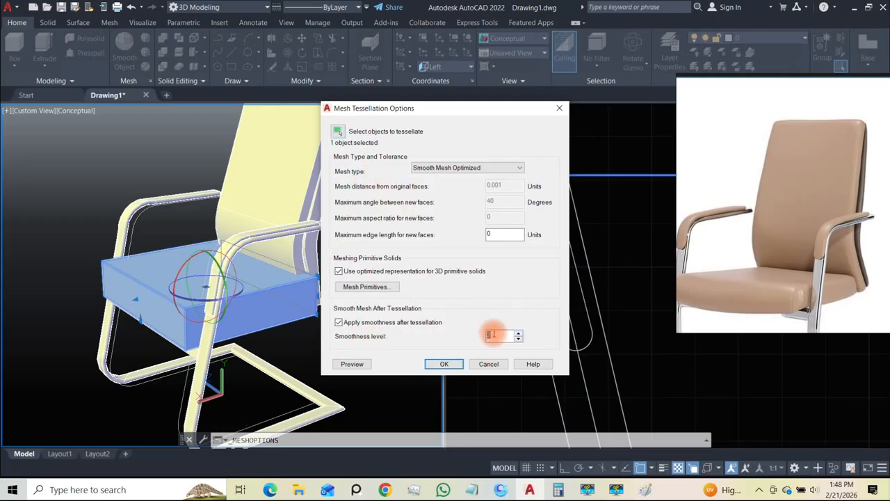
pyautogui.click(442, 364)
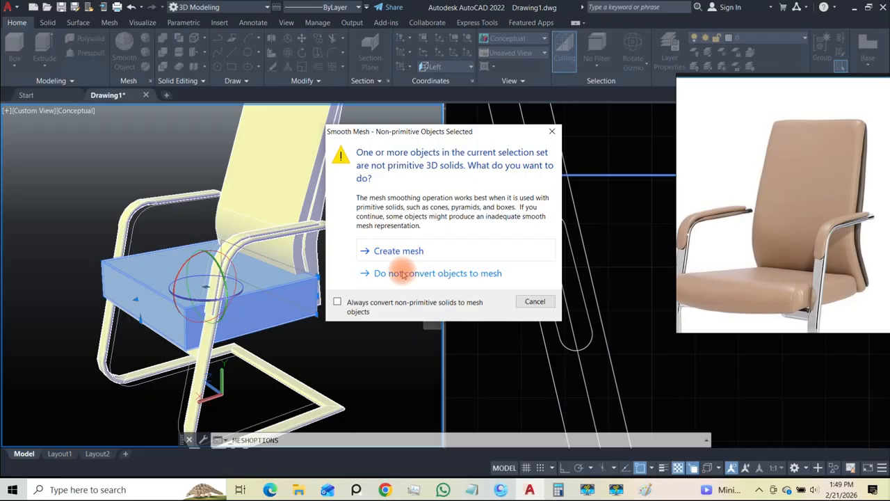
pyautogui.click(384, 249)
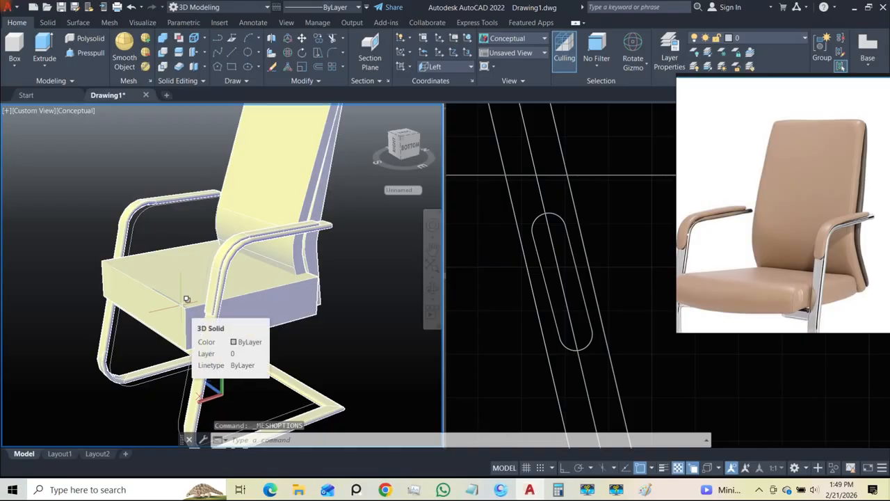
# - Erase the original 3D solid seat that overlaps the new seat mesh
pyautogui.click(187, 306)
pyautogui.press('Escape')
pyautogui.click(174, 303)
pyautogui.click(210, 368)
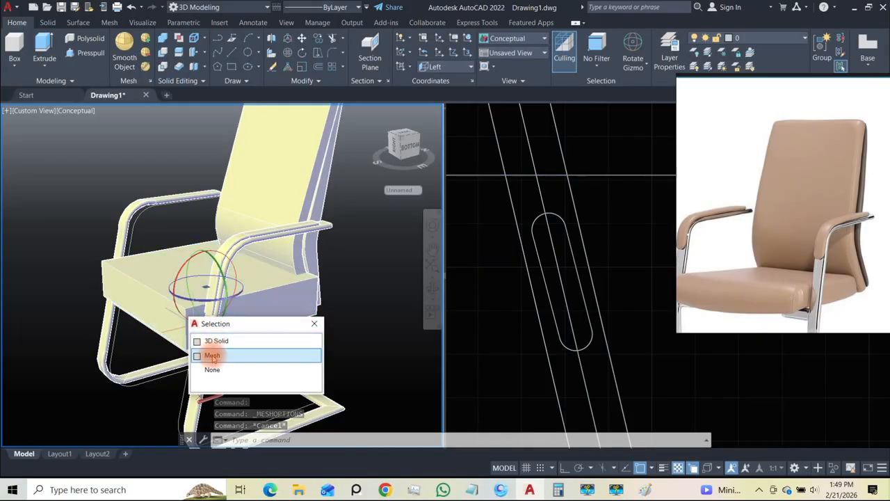
pyautogui.click(214, 341)
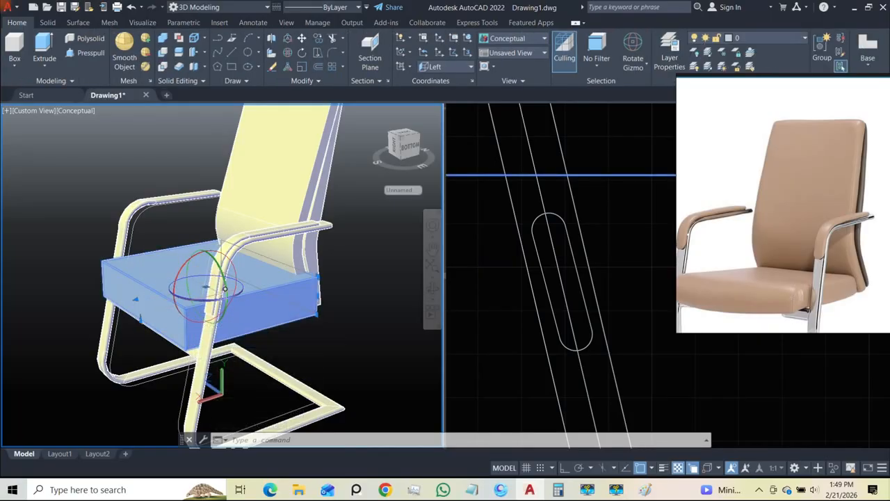
pyautogui.press('Delete')
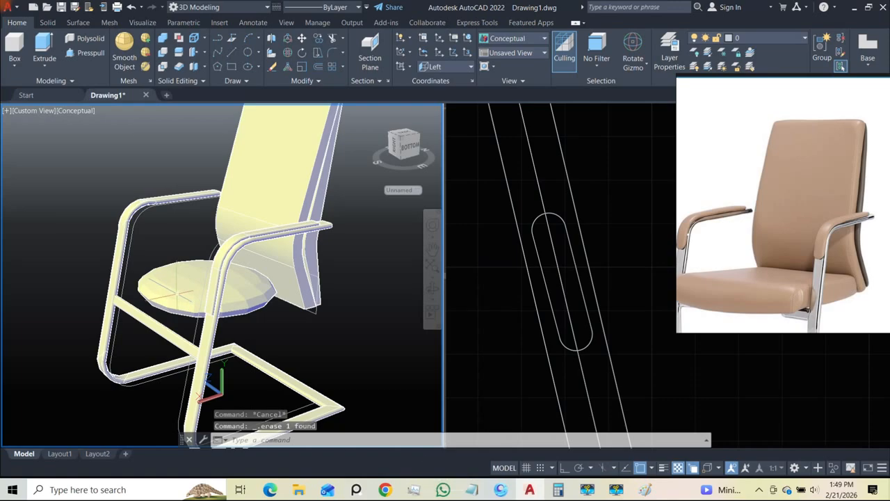
# - Undo the solid seat's deletion and the mesh conversion, and clear the selection
pyautogui.hotkey('ctrl', 'z')
pyautogui.hotkey('ctrl', 'z')
pyautogui.hotkey('ctrl', 'z')
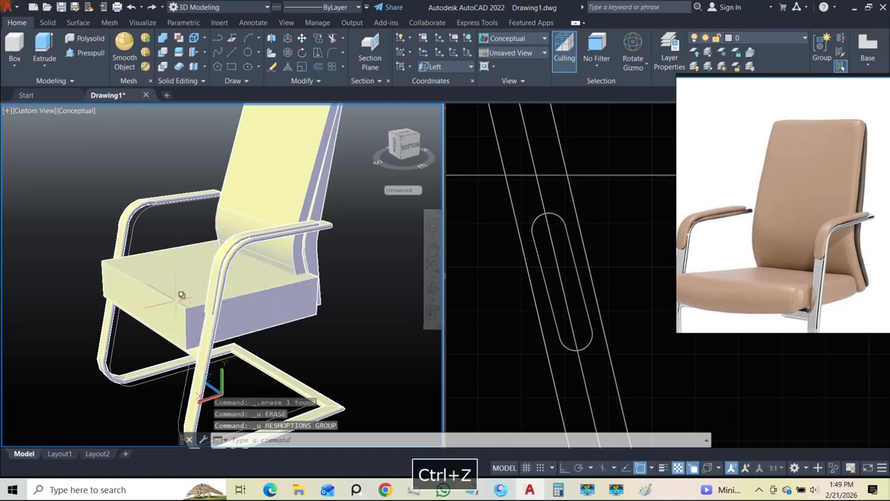
pyautogui.click(221, 275)
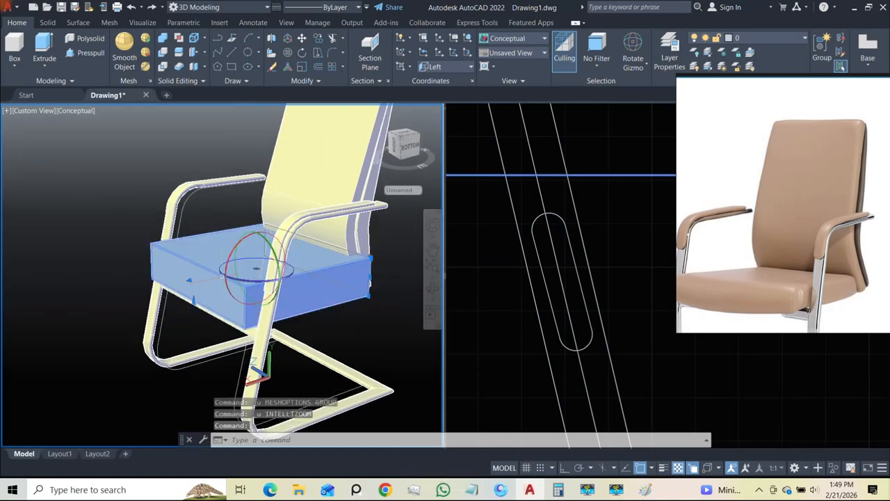
pyautogui.press('Escape')
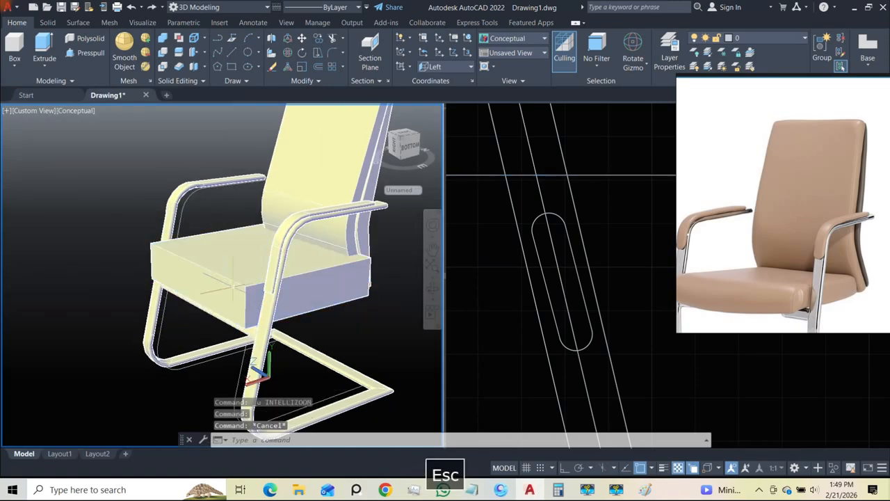
# - Convert the solid seat box to a mesh with Smooth Object, choosing to create the mesh from the non-primitive solid
pyautogui.click(124, 58)
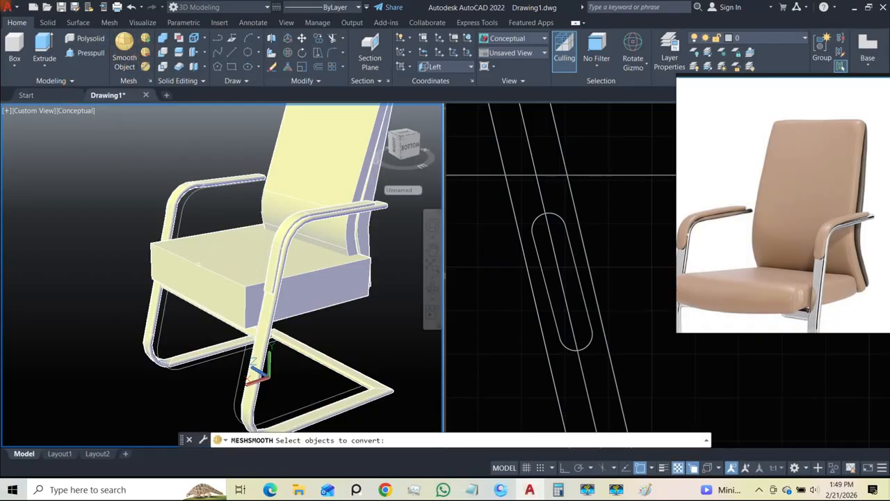
pyautogui.click(199, 264)
pyautogui.press('Return')
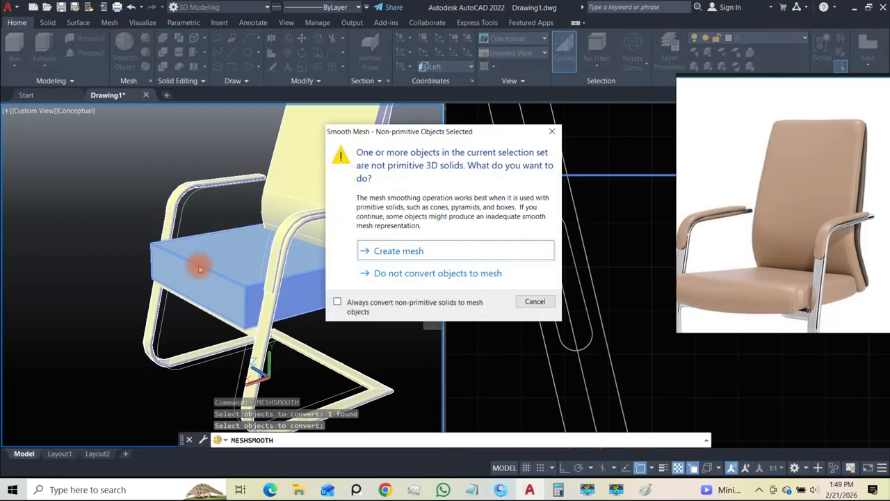
pyautogui.click(388, 249)
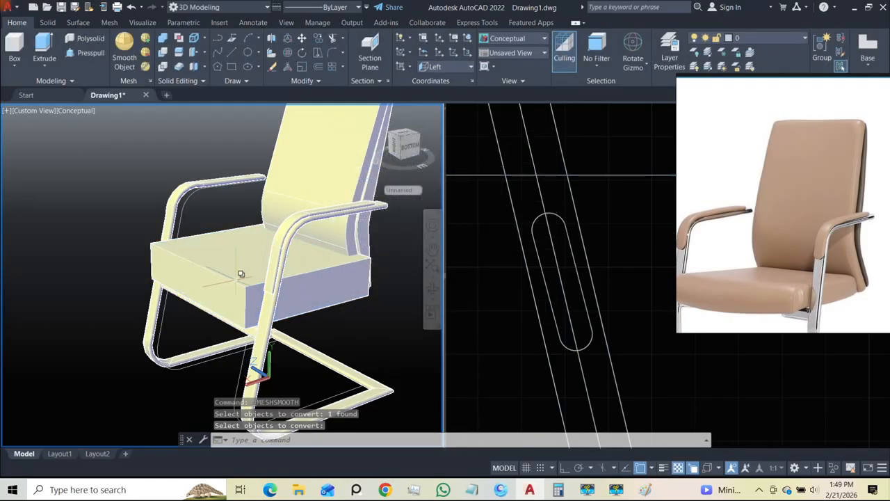
# - Move the original 3D solid seat along one axis out to the side of the chair with 3D Move, leaving the mesh in place
pyautogui.click(242, 275)
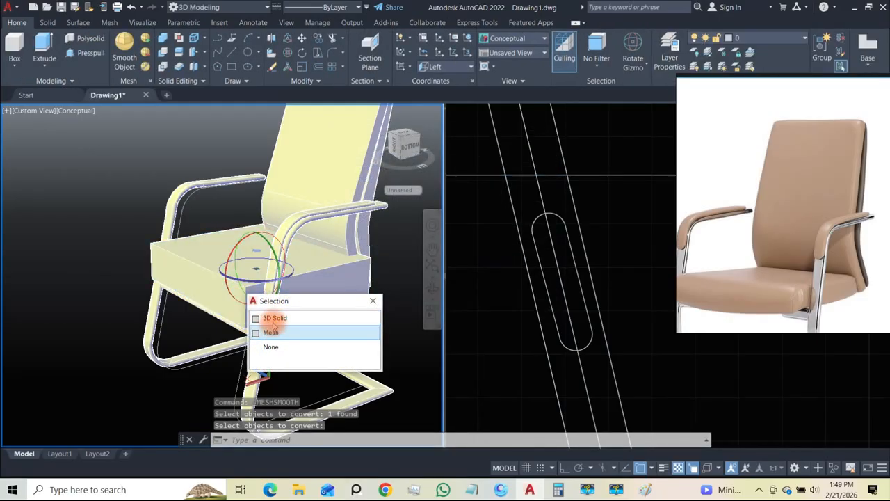
pyautogui.click(278, 318)
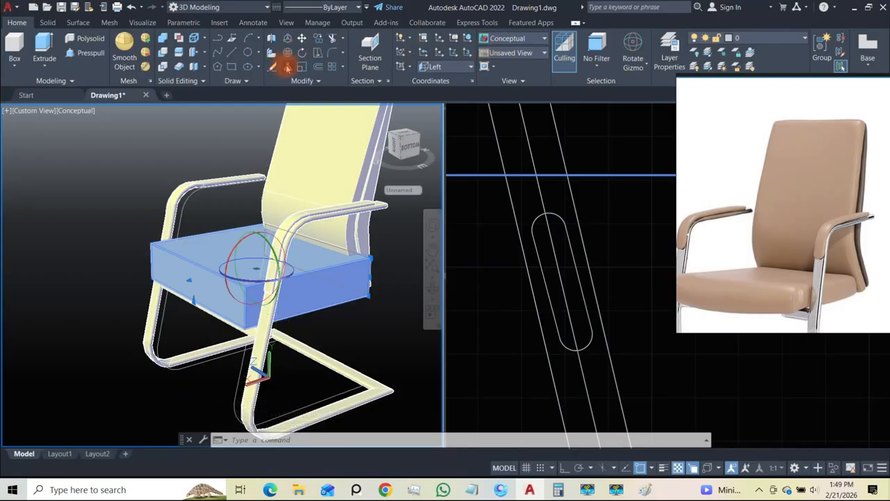
pyautogui.click(288, 38)
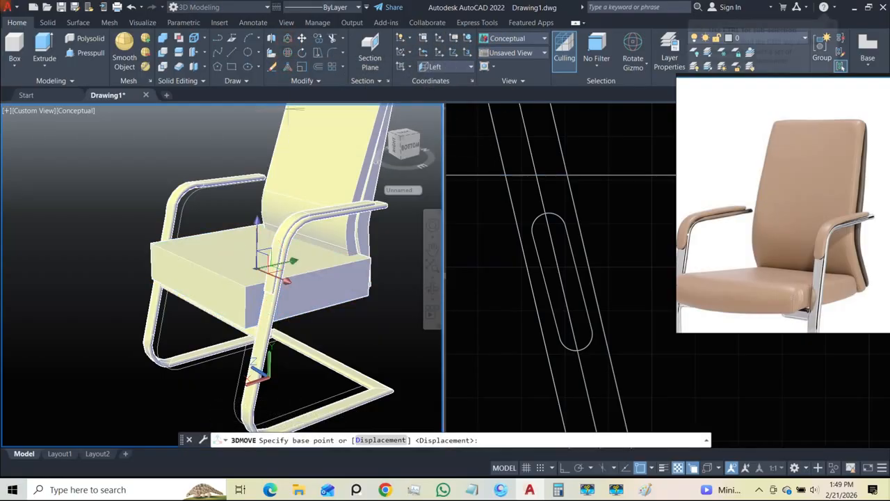
pyautogui.click(291, 266)
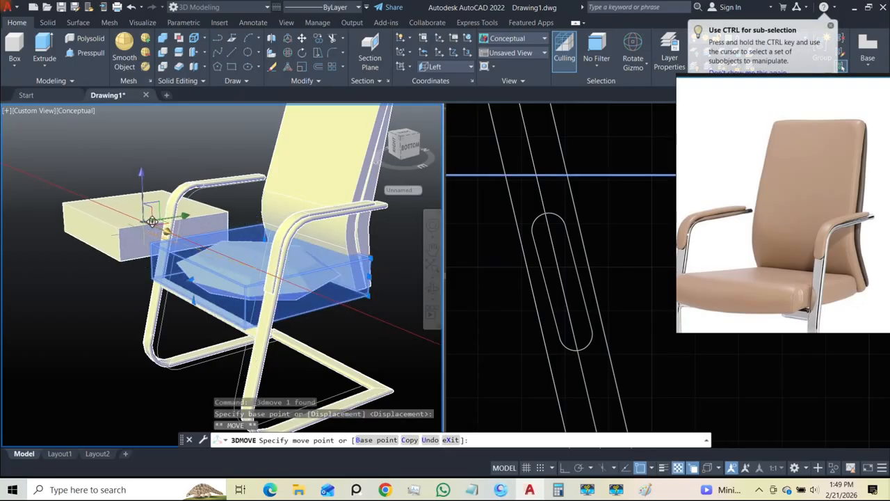
pyautogui.scroll(-1, 191, 260)
pyautogui.keyDown('shift'); pyautogui.moveTo(198, 257); pyautogui.dragTo(233, 298, button='middle'); pyautogui.keyUp('shift')
pyautogui.scroll(1, 233, 298)
pyautogui.moveTo(299, 321)
pyautogui.mouseDown(button='middle')
pyautogui.moveTo(245, 191)
pyautogui.moveTo(227, 190)
pyautogui.moveTo(224, 233)
pyautogui.moveTo(255, 245)
pyautogui.mouseUp(button='middle')
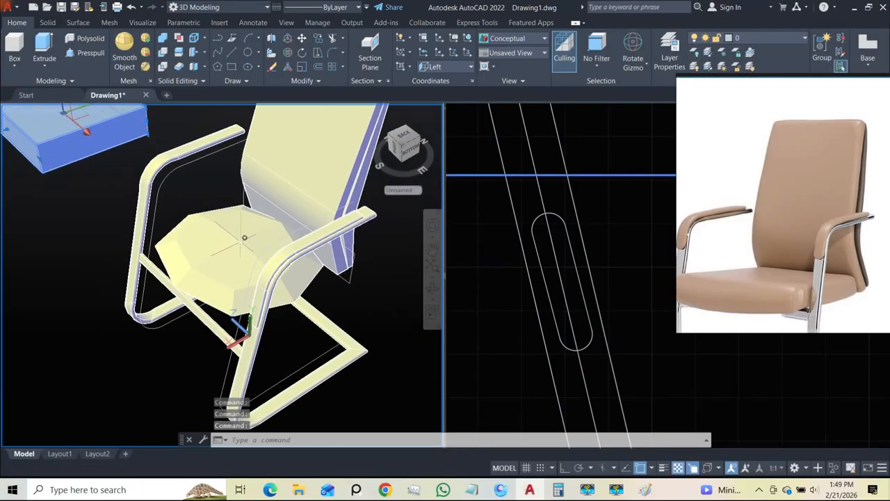
# - Increase the seat mesh's smoothness by one level, also converting the selected solid box to a mesh, and clear the selection
pyautogui.click(225, 282)
pyautogui.scroll(-3, 250, 288)
pyautogui.moveTo(227, 264)
pyautogui.keyDown('shift'); pyautogui.mouseDown(button='middle')
pyautogui.moveTo(256, 235)
pyautogui.moveTo(255, 268)
pyautogui.mouseUp(button='middle'); pyautogui.keyUp('shift')
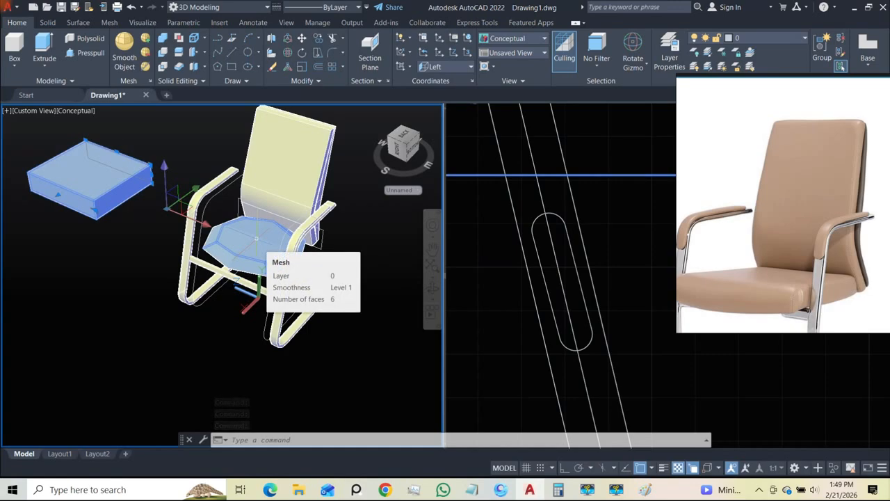
pyautogui.click(109, 22)
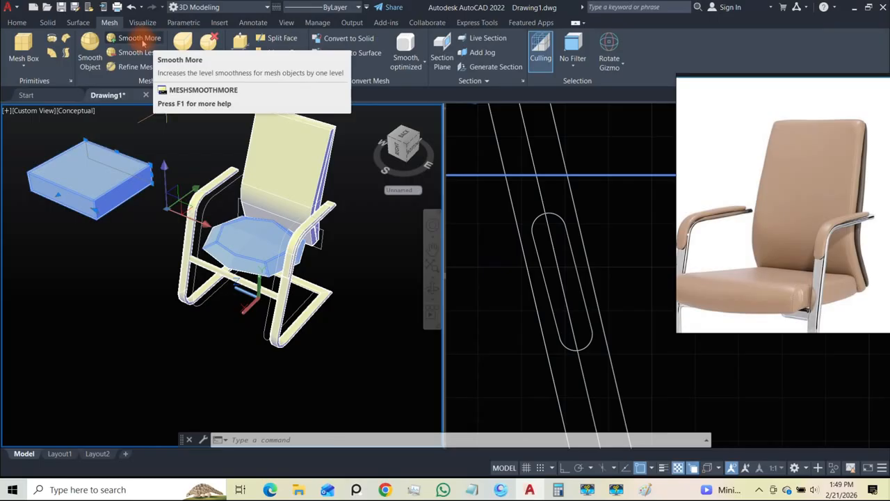
pyautogui.click(139, 39)
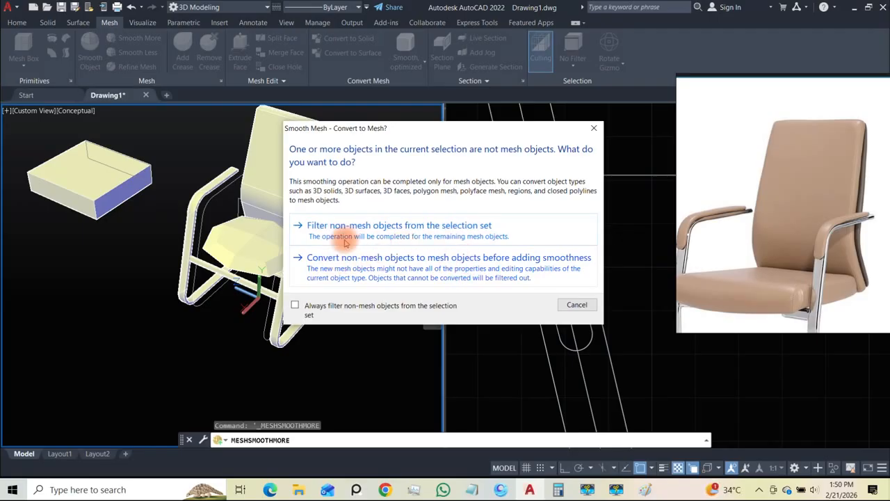
pyautogui.click(376, 265)
pyautogui.click(383, 251)
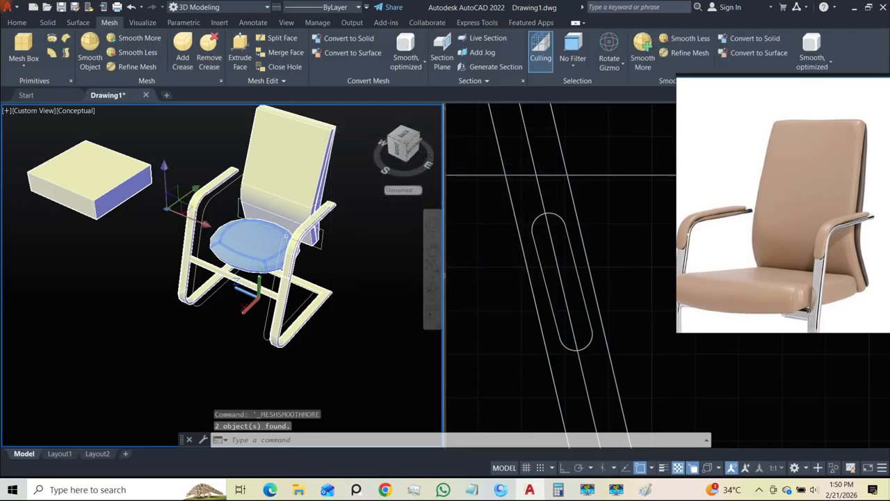
pyautogui.scroll(2, 241, 253)
pyautogui.scroll(-1, 241, 253)
pyautogui.keyDown('shift'); pyautogui.moveTo(260, 238); pyautogui.dragTo(256, 261, button='middle'); pyautogui.keyUp('shift')
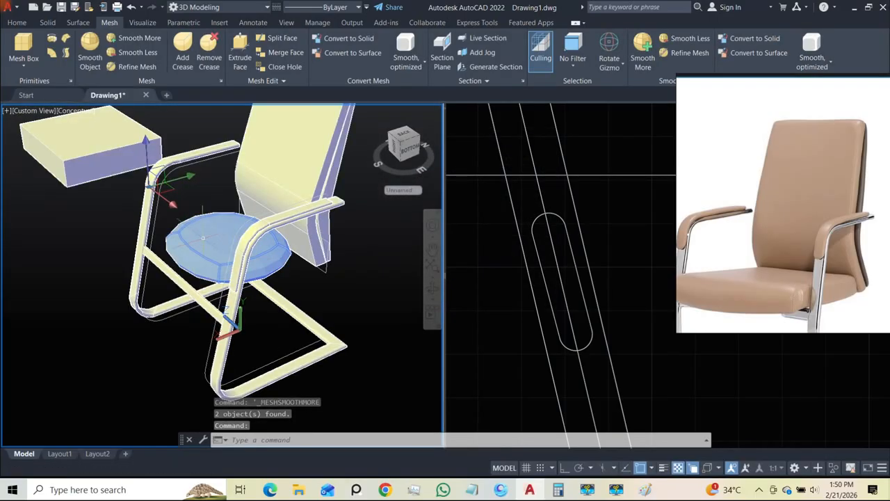
pyautogui.press('Escape')
pyautogui.press('Escape')
# - Move the set-aside solid box farther from the chair with 3D Move to separate it from the overlapping mesh copy
pyautogui.click(89, 143)
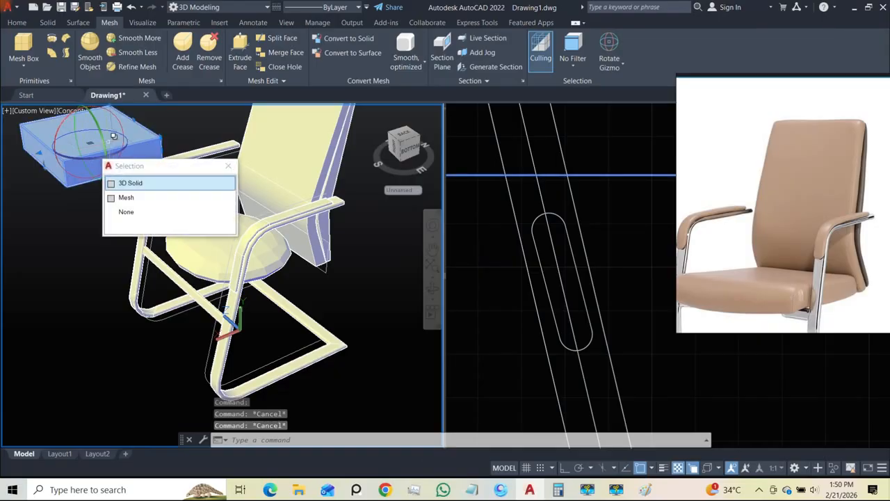
pyautogui.click(138, 197)
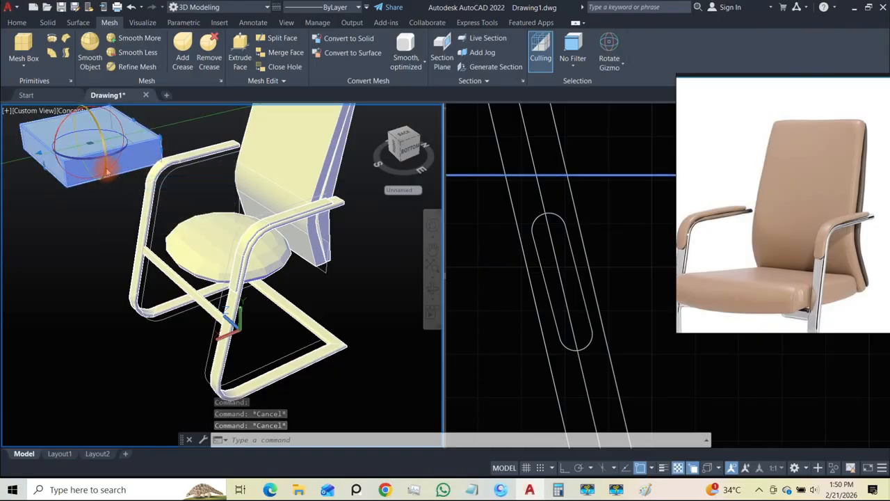
pyautogui.moveTo(124, 188); pyautogui.dragTo(207, 257, button='middle')
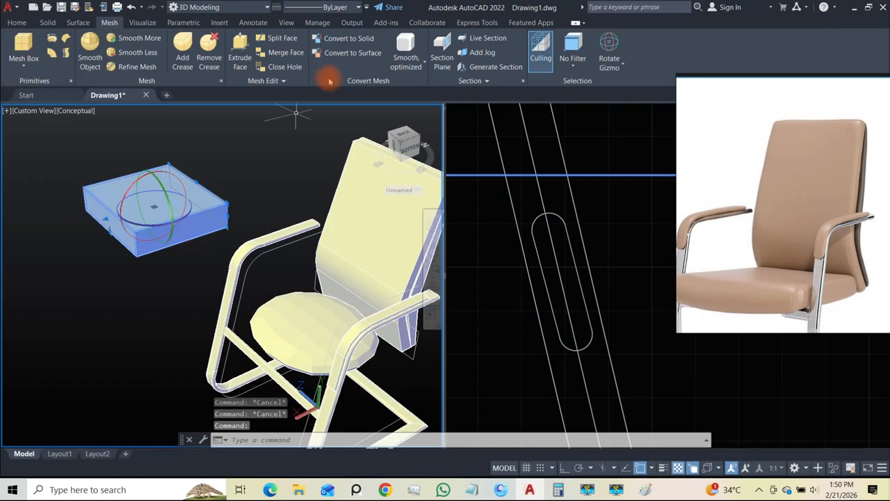
pyautogui.click(16, 22)
pyautogui.click(559, 69)
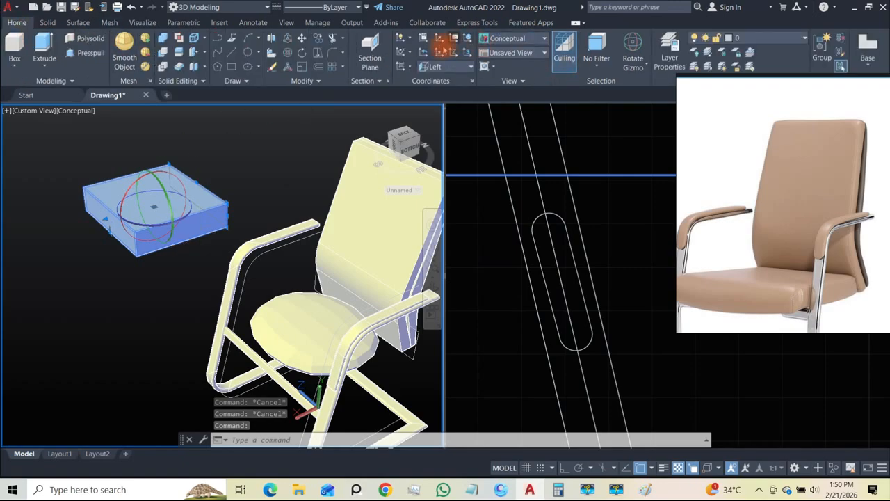
pyautogui.click(287, 40)
pyautogui.click(180, 225)
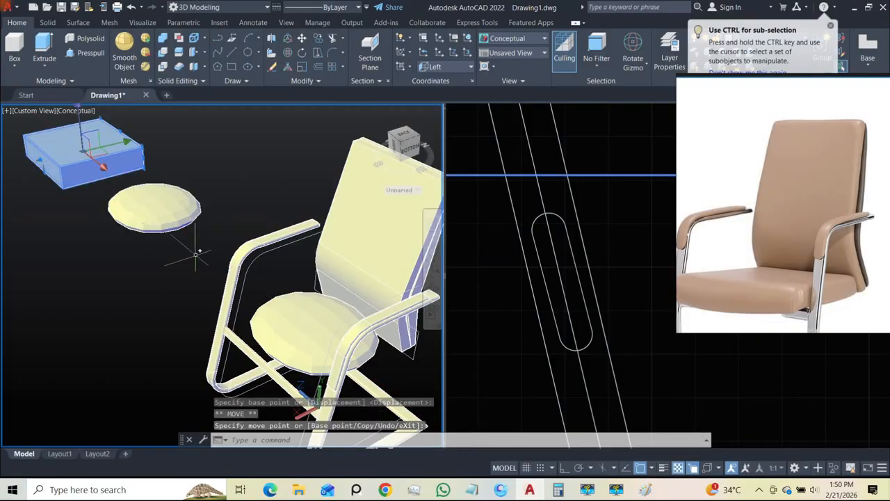
# - Delete the extra rounded mesh between the solid box and the chair
pyautogui.press('Escape')
pyautogui.click(107, 187)
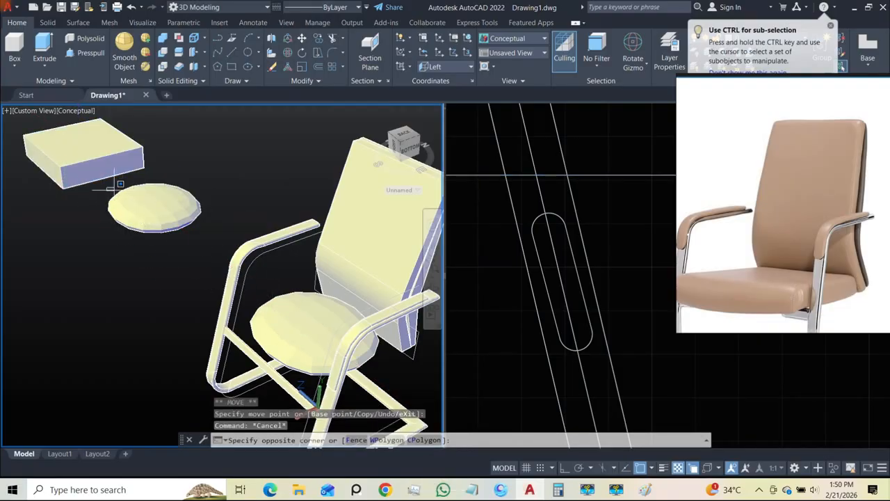
pyautogui.press('Escape')
pyautogui.click(154, 207)
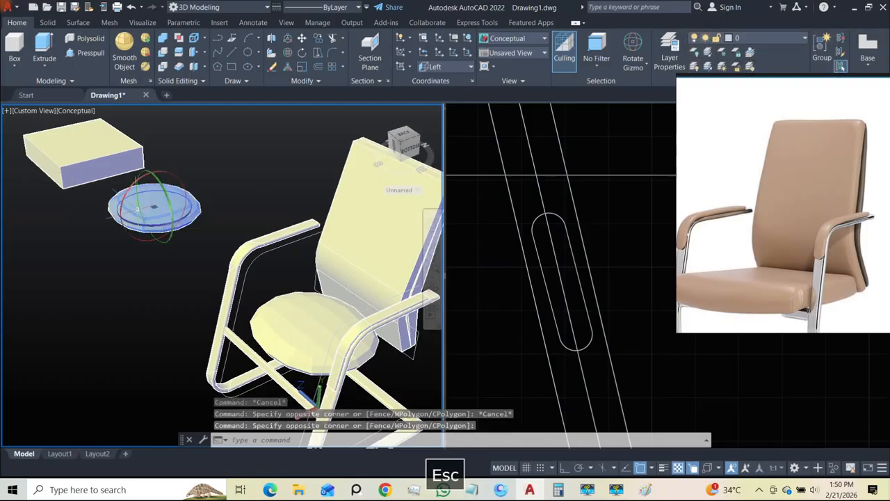
pyautogui.press('Delete')
# - Set the 3D viewport to the Top view and switch its projection from perspective to Parallel
pyautogui.moveTo(289, 326)
pyautogui.mouseDown(button='middle')
pyautogui.moveTo(263, 267)
pyautogui.moveTo(278, 278)
pyautogui.moveTo(235, 229)
pyautogui.moveTo(193, 279)
pyautogui.moveTo(309, 318)
pyautogui.moveTo(236, 260)
pyautogui.moveTo(243, 265)
pyautogui.mouseUp(button='middle')
pyautogui.click(265, 280)
pyautogui.scroll(2, 265, 283)
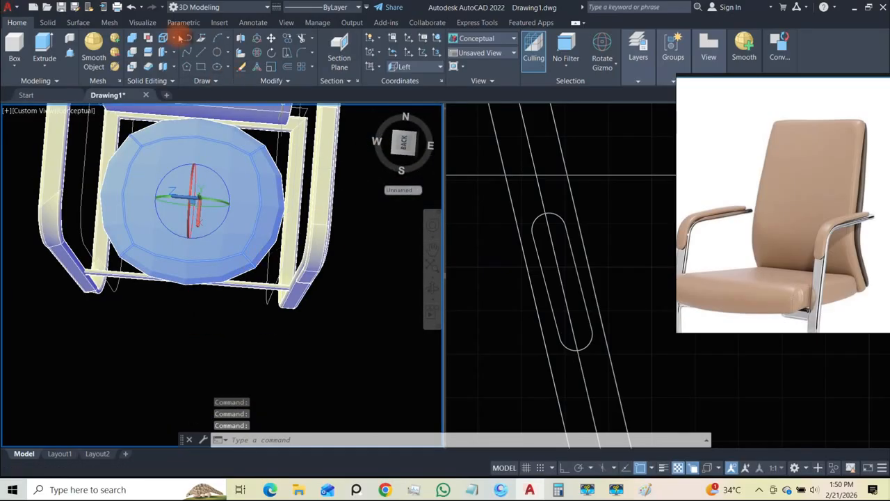
pyautogui.click(109, 22)
pyautogui.click(541, 52)
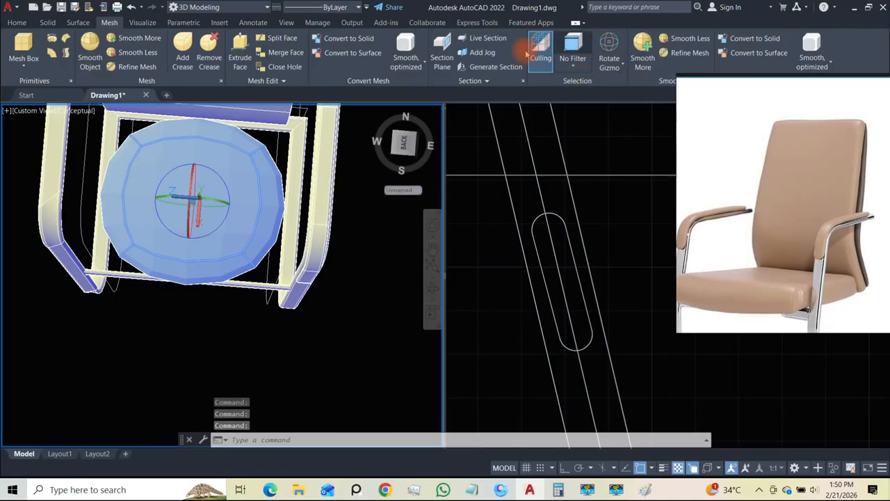
pyautogui.keyDown('shift'); pyautogui.moveTo(177, 165); pyautogui.dragTo(286, 314, button='middle'); pyautogui.keyUp('shift')
pyautogui.click(413, 159)
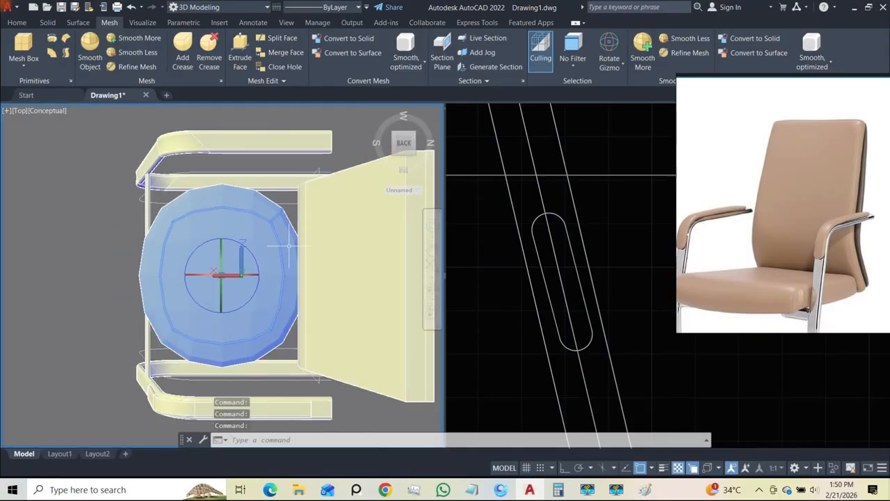
pyautogui.click(23, 111)
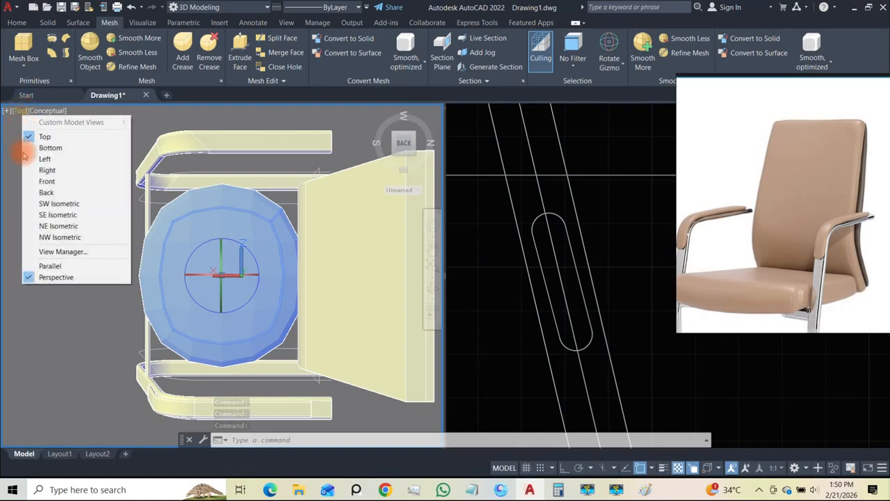
pyautogui.click(49, 262)
pyautogui.scroll(2, 255, 243)
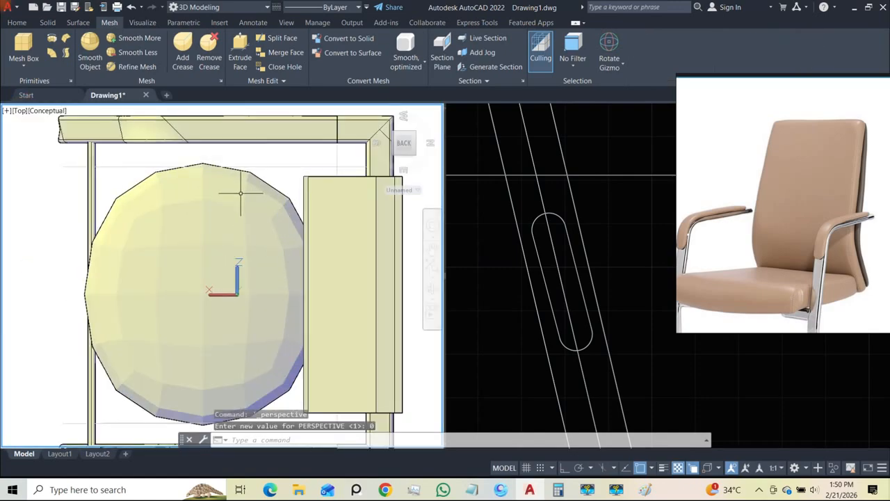
# - Restrict subobject selection to faces and pick the seat mesh's top face and front side face
pyautogui.click(574, 63)
pyautogui.click(577, 155)
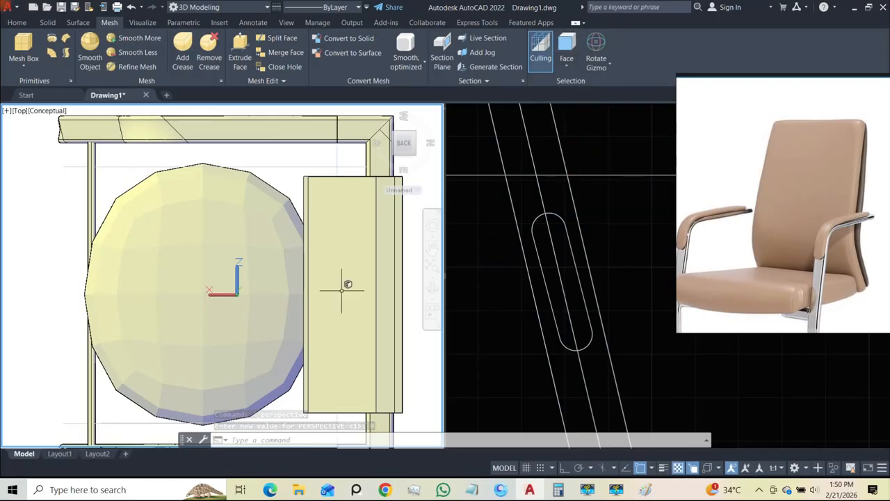
pyautogui.click(173, 265)
pyautogui.scroll(-5, 196, 249)
pyautogui.keyDown('shift'); pyautogui.moveTo(195, 249); pyautogui.dragTo(237, 278, button='middle'); pyautogui.keyUp('shift')
pyautogui.scroll(5, 137, 296)
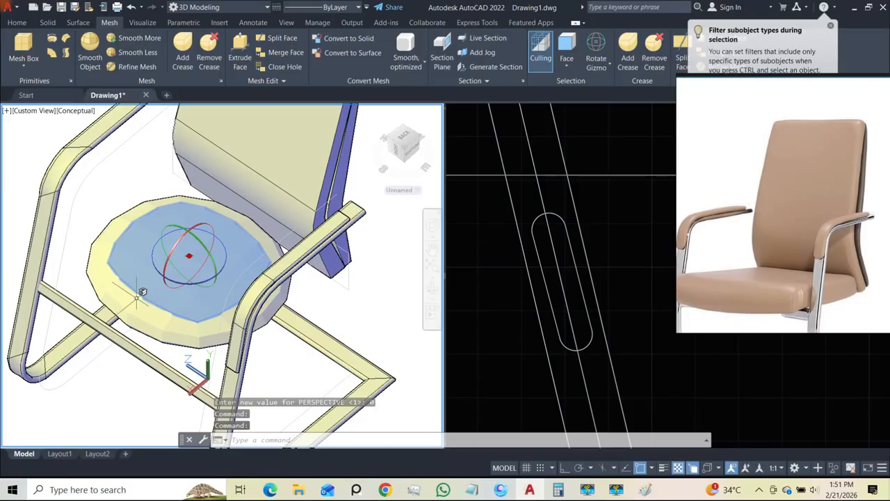
pyautogui.click(125, 322)
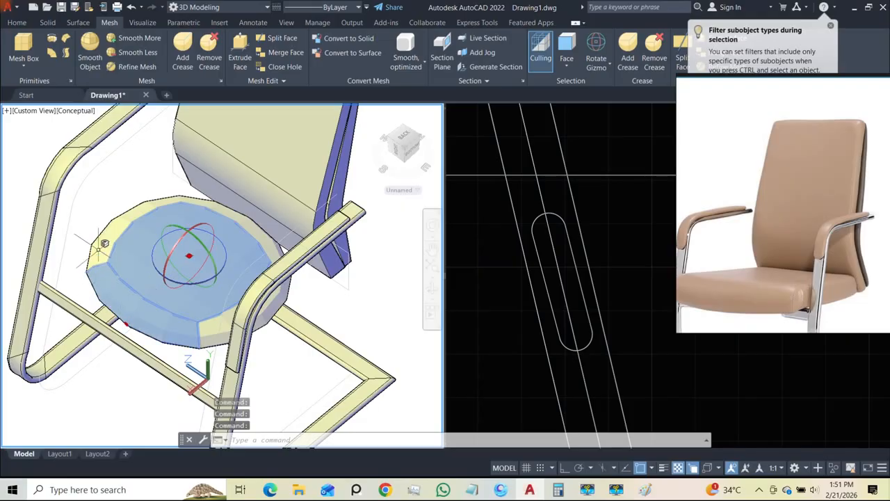
# - Clear the face selection, restrict selection to edges with 3D object snap on, and pick edges along the seat mesh's upper rim
pyautogui.click(567, 66)
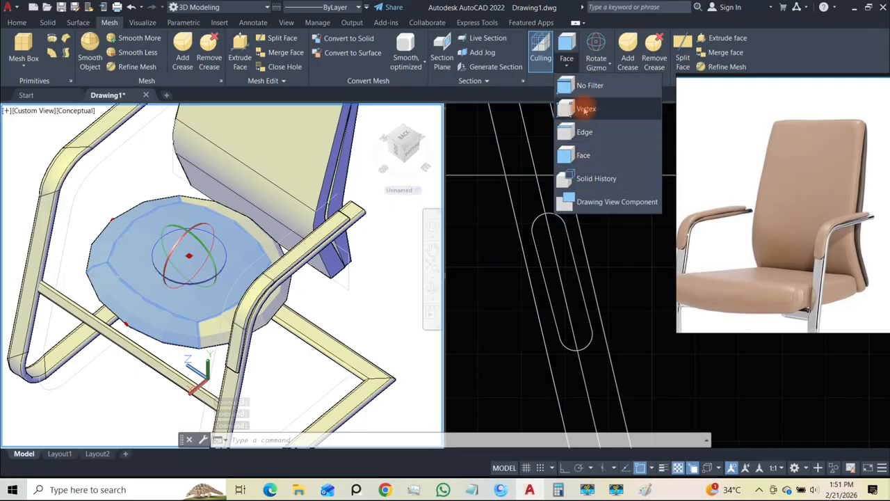
pyautogui.click(576, 132)
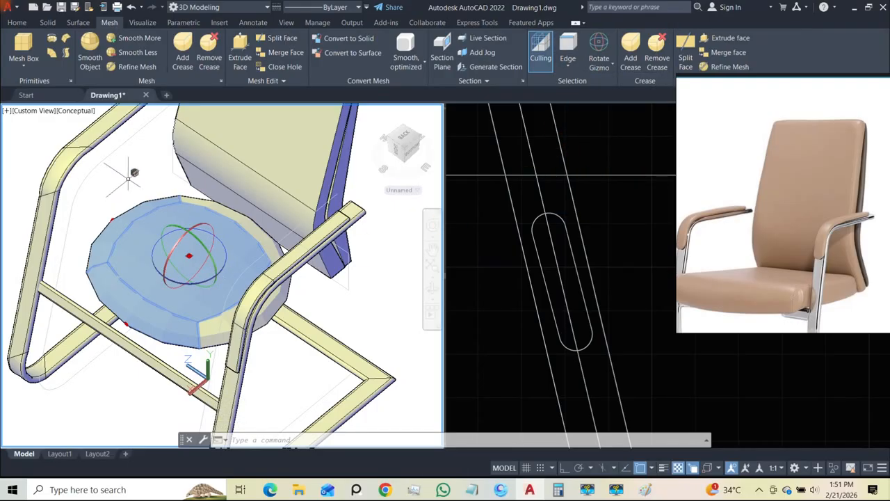
pyautogui.press('Escape')
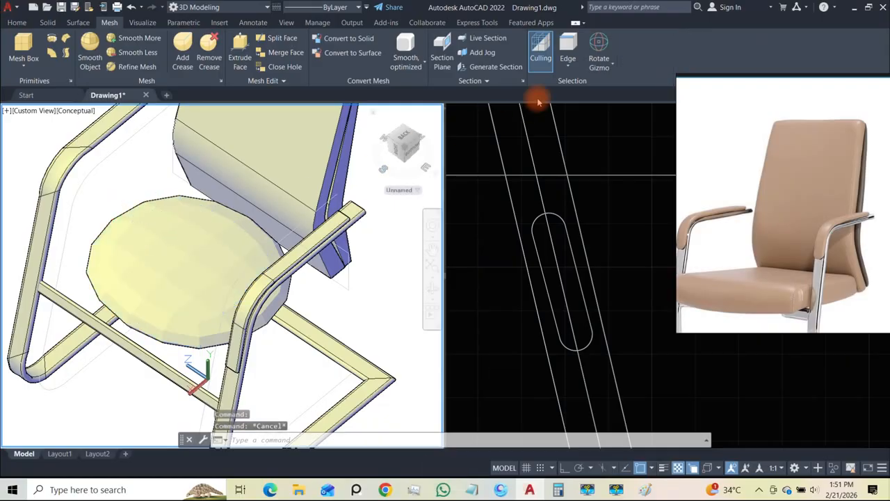
pyautogui.click(152, 322)
pyautogui.click(147, 323)
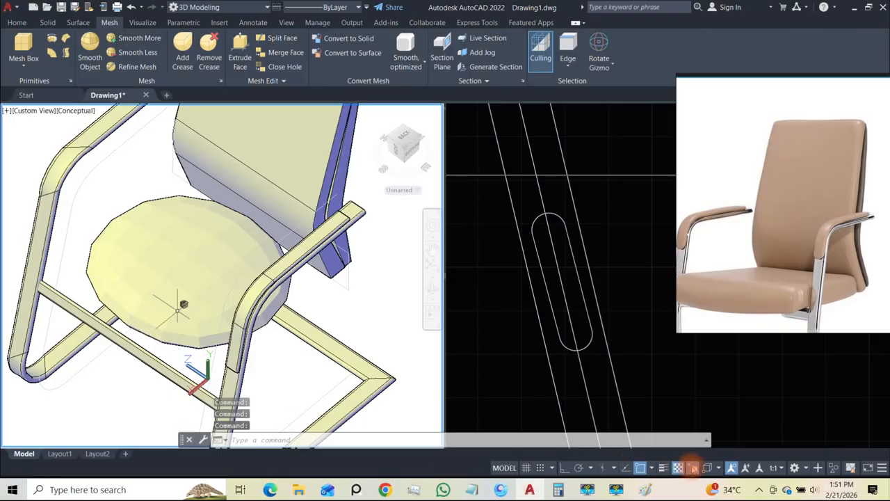
pyautogui.click(708, 468)
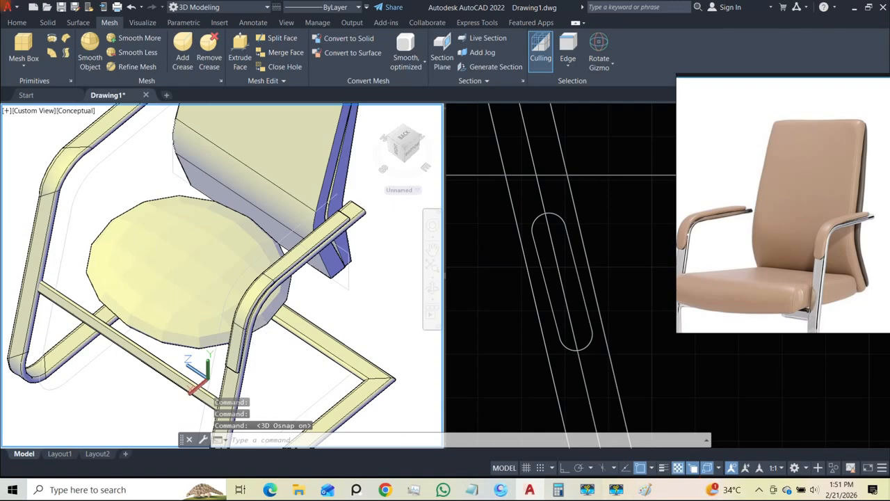
pyautogui.click(207, 379)
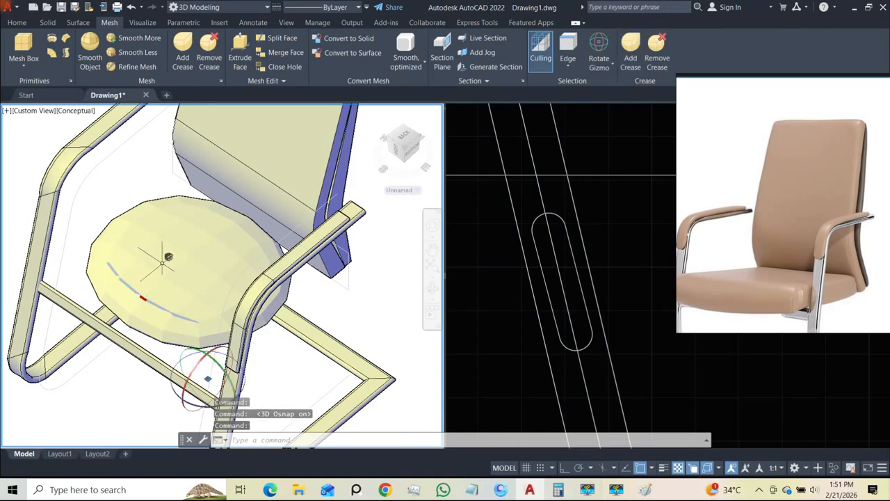
pyautogui.click(111, 240)
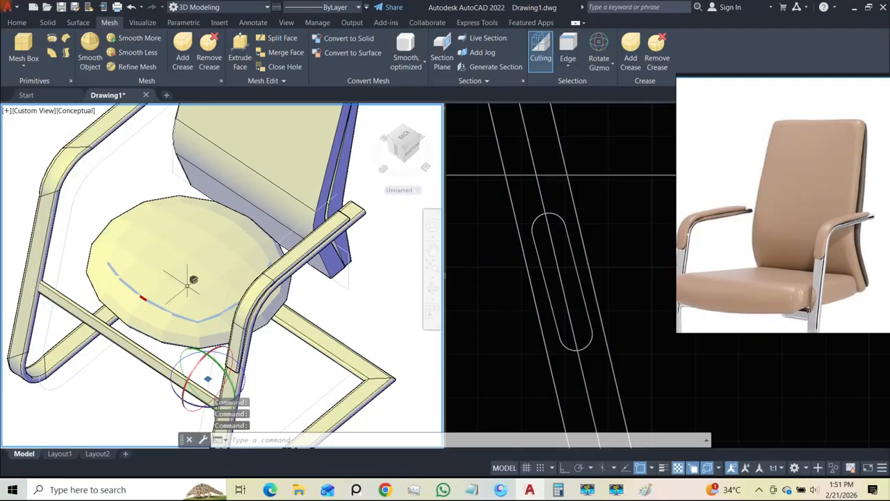
# - Set the 3D viewport's visual style to Shaded with edges and clear the edge selection
pyautogui.click(75, 111)
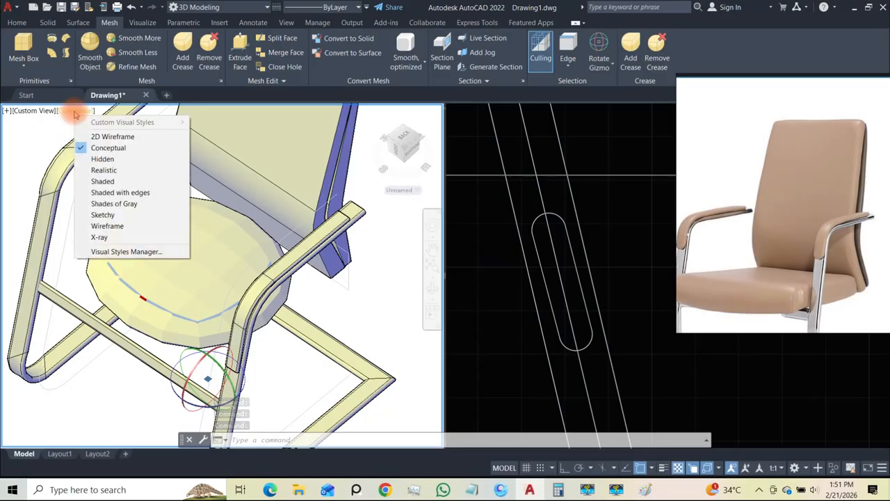
pyautogui.click(115, 193)
pyautogui.press('Escape')
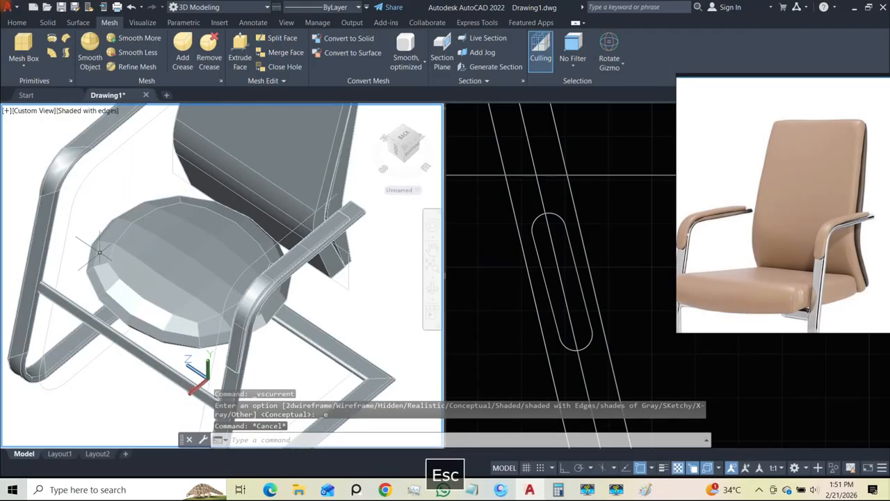
# - Restrict subobject selection to vertices, pick a corner vertex on the seat mesh, and clear the selection
pyautogui.click(121, 242)
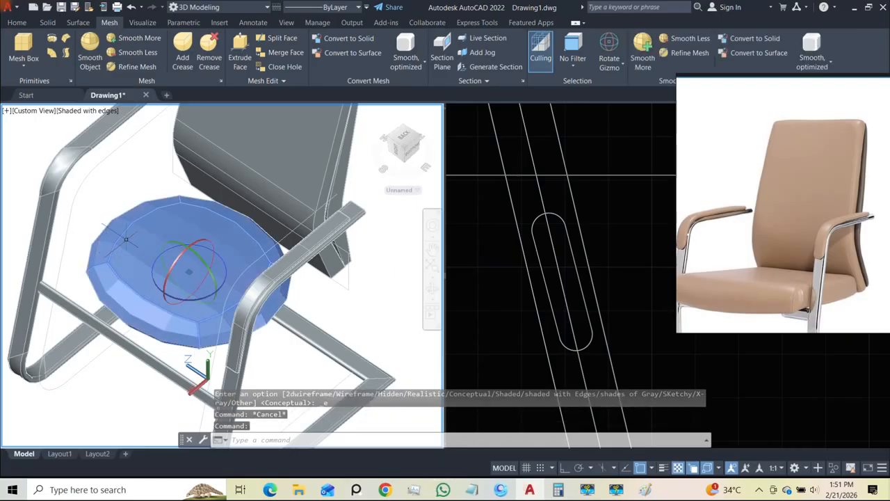
pyautogui.click(573, 59)
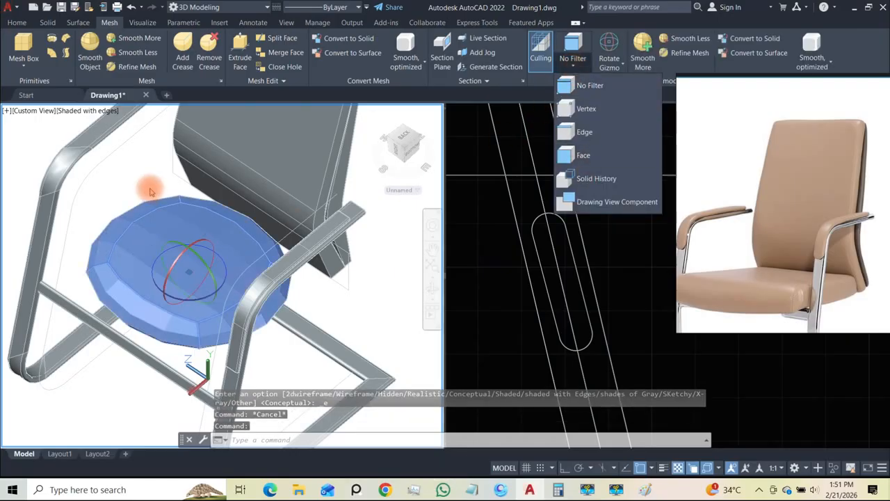
pyautogui.press('Escape')
pyautogui.click(580, 66)
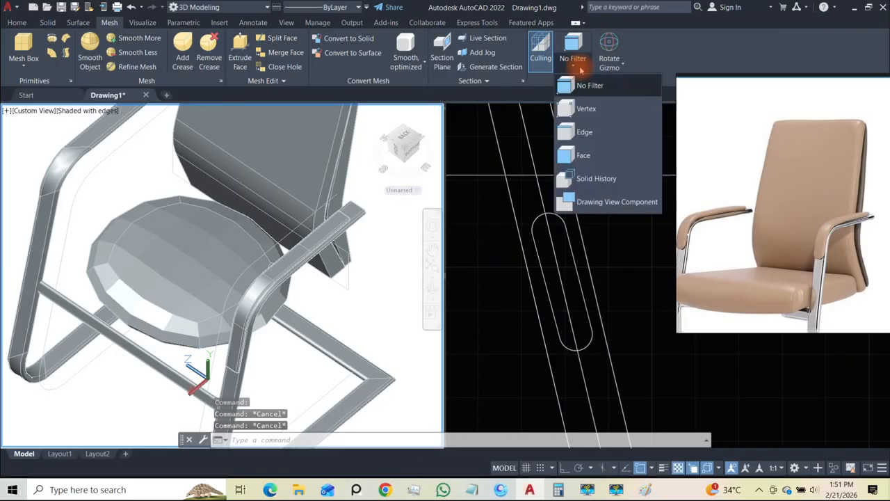
pyautogui.click(585, 109)
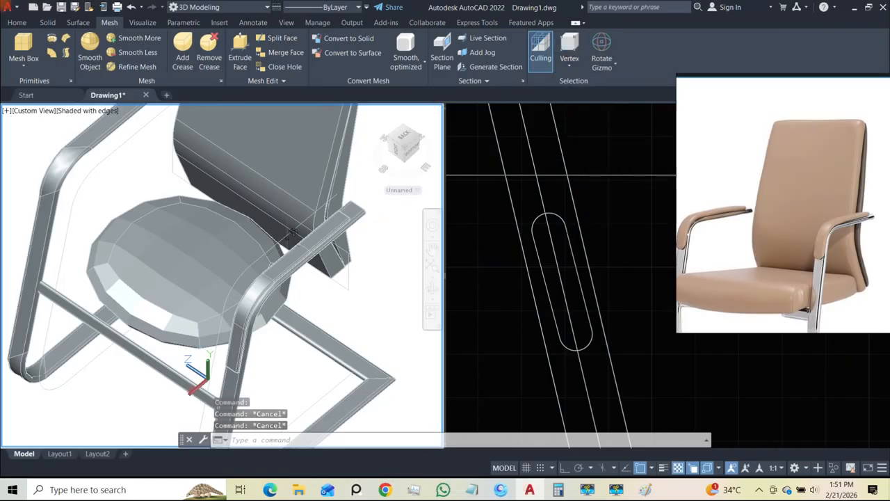
pyautogui.click(117, 301)
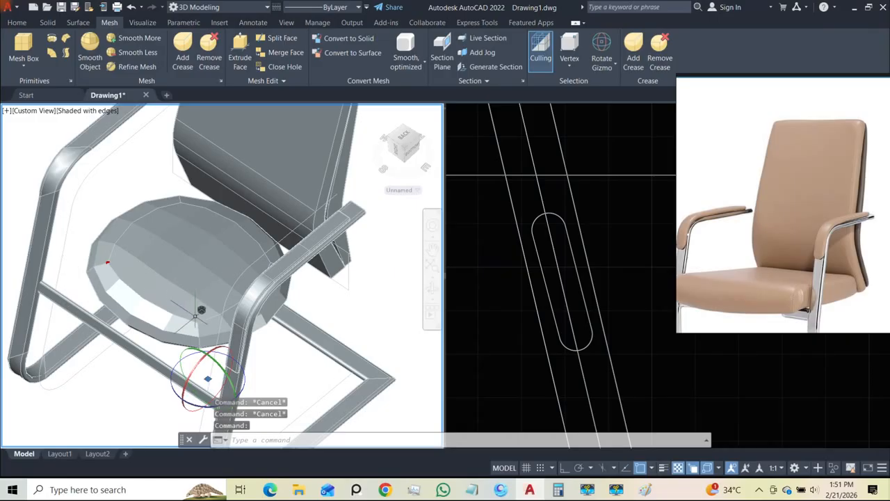
pyautogui.press('Escape')
# - Remove the subobject selection filter, select the whole seat mesh, and increase its smoothness by two levels
pyautogui.keyDown('shift'); pyautogui.moveTo(165, 270); pyautogui.dragTo(296, 256, button='middle'); pyautogui.keyUp('shift')
pyautogui.keyDown('shift'); pyautogui.moveTo(287, 302); pyautogui.dragTo(148, 274, button='middle'); pyautogui.keyUp('shift')
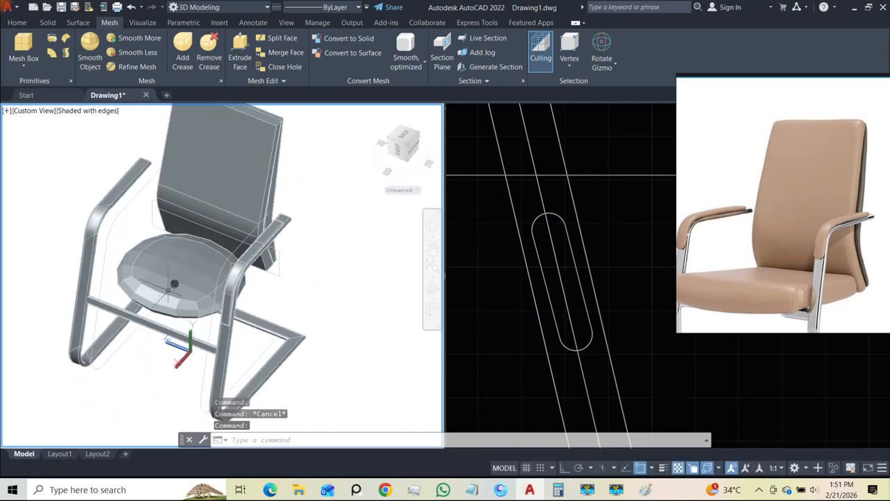
pyautogui.click(565, 65)
pyautogui.click(589, 85)
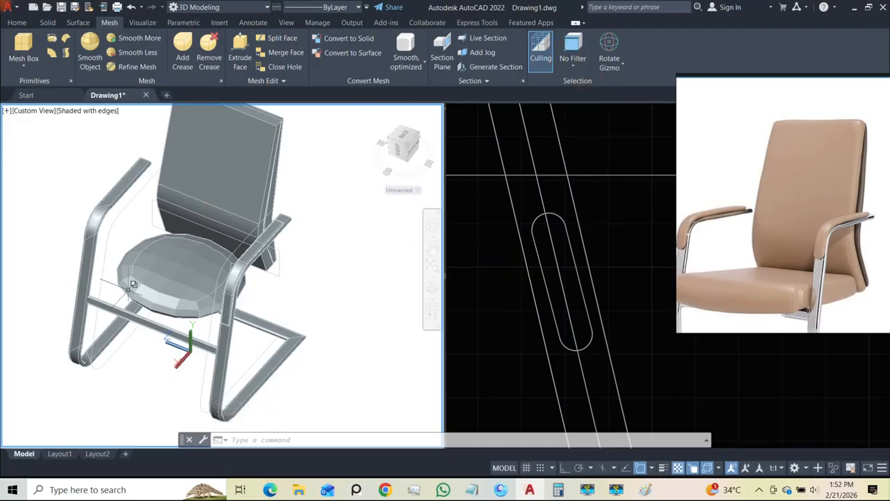
pyautogui.click(169, 275)
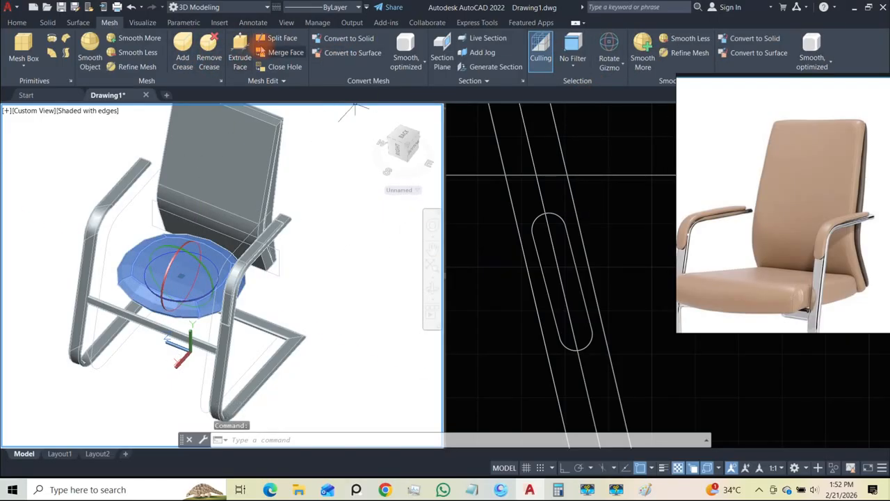
pyautogui.click(139, 40)
pyautogui.scroll(3, 156, 262)
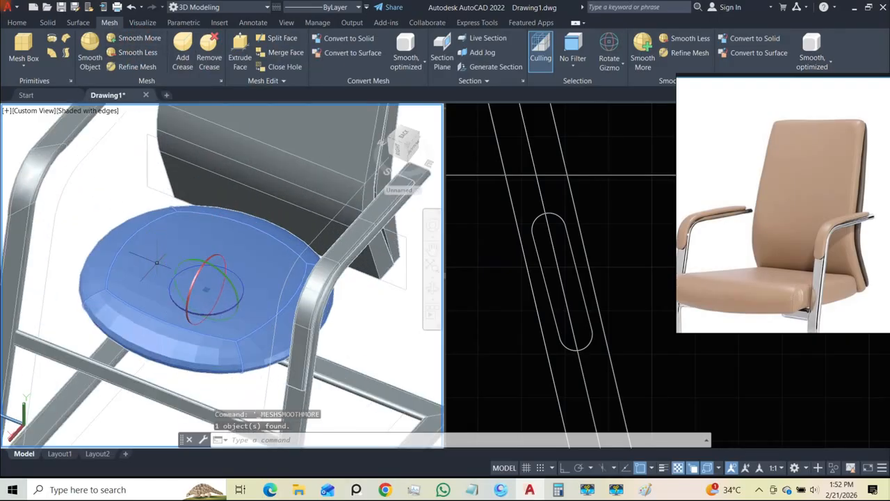
pyautogui.click(130, 38)
# - Restrict subobject selection to vertices and select a front corner vertex of the smoothed seat mesh
pyautogui.scroll(-4, 214, 237)
pyautogui.scroll(-3, 149, 241)
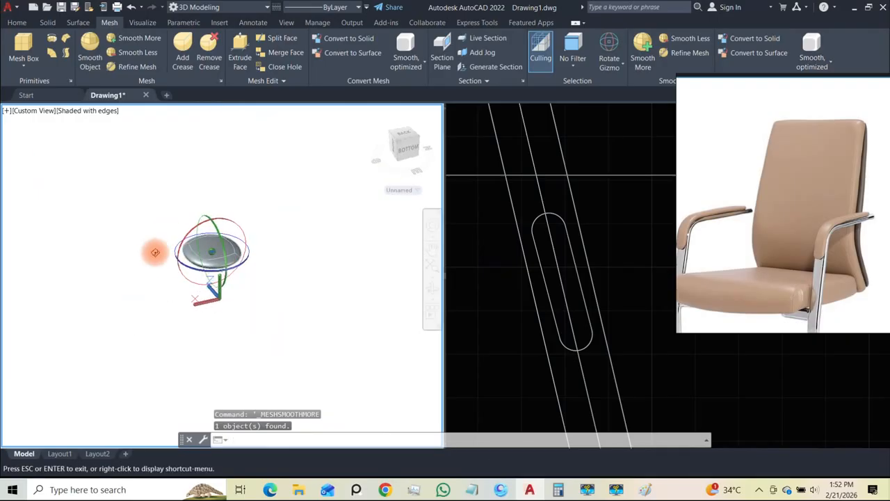
pyautogui.scroll(5, 209, 261)
pyautogui.keyDown('shift'); pyautogui.moveTo(190, 254); pyautogui.dragTo(160, 228, button='middle'); pyautogui.keyUp('shift')
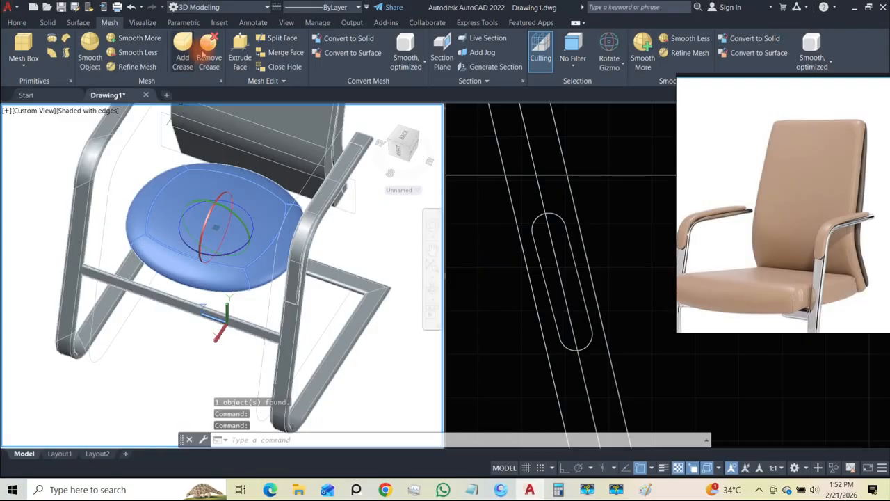
pyautogui.click(572, 61)
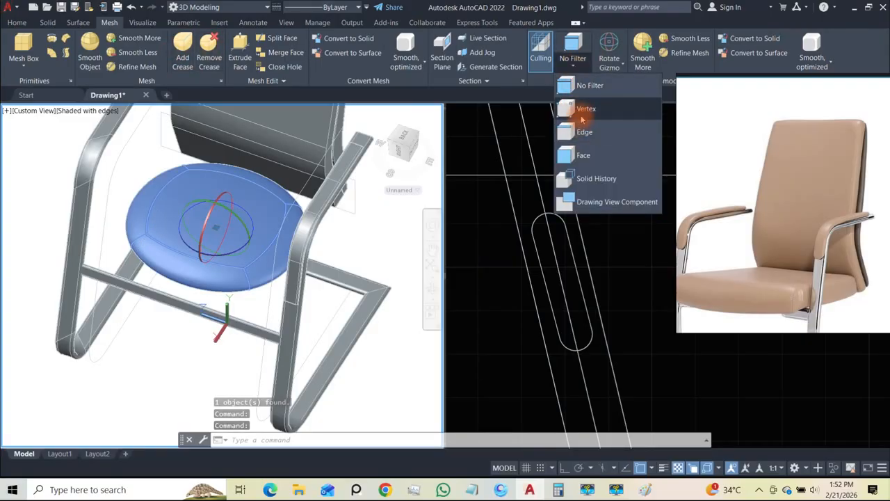
pyautogui.click(578, 108)
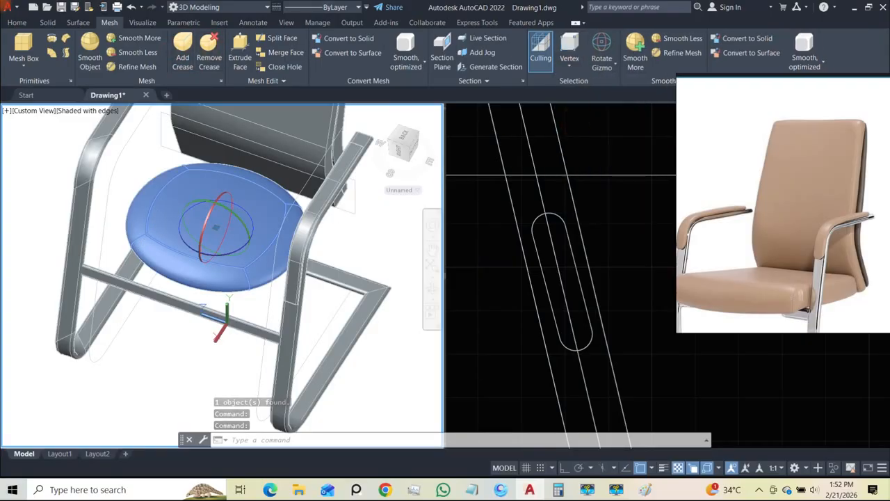
pyautogui.click(147, 233)
# - Switch the gizmo on the selected seat vertex from Rotate to Move
pyautogui.scroll(-3, 185, 210)
pyautogui.keyDown('shift'); pyautogui.moveTo(200, 224); pyautogui.dragTo(227, 294, button='middle'); pyautogui.keyUp('shift')
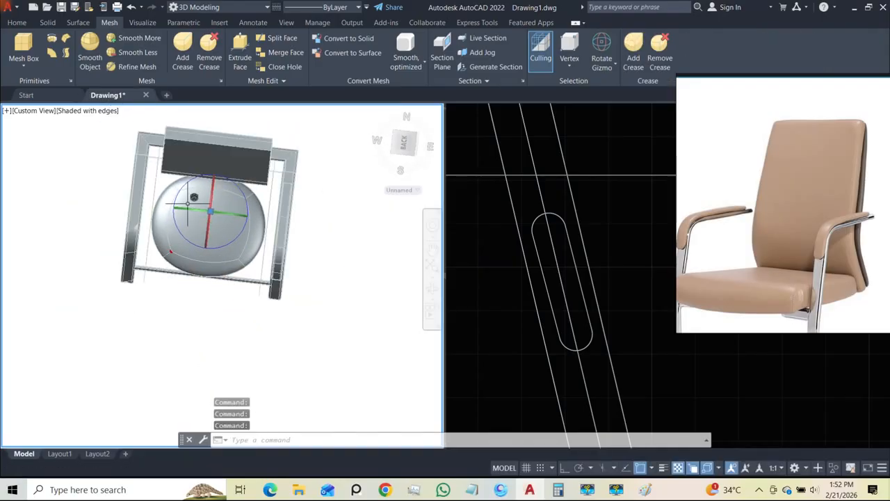
pyautogui.keyDown('shift'); pyautogui.moveTo(187, 256); pyautogui.dragTo(200, 159, button='middle'); pyautogui.keyUp('shift')
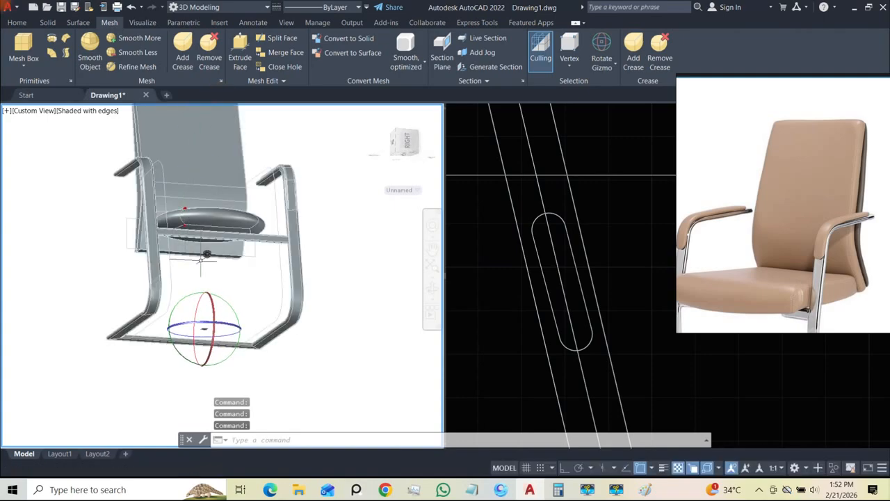
pyautogui.keyDown('shift'); pyautogui.moveTo(230, 208); pyautogui.dragTo(334, 145, button='middle'); pyautogui.keyUp('shift')
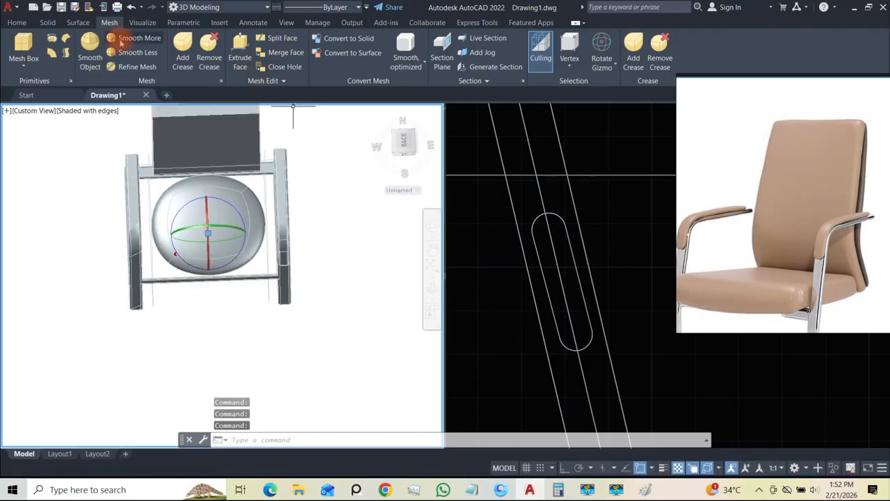
pyautogui.click(602, 59)
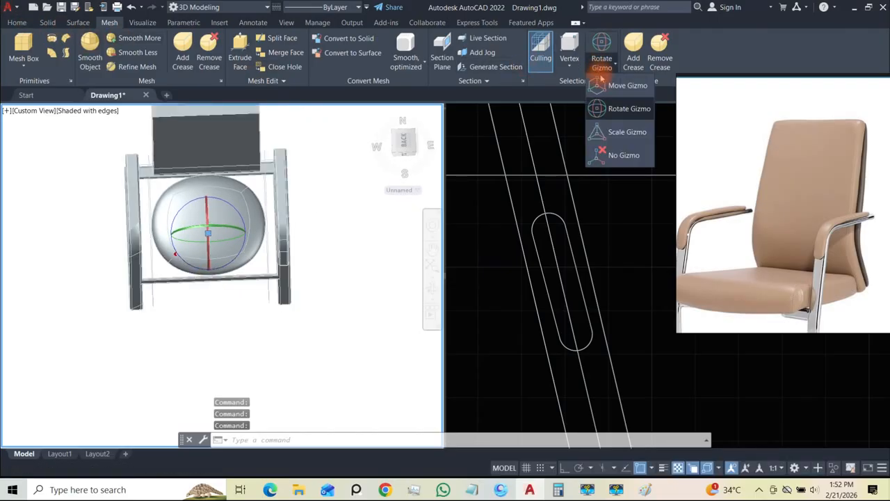
pyautogui.click(622, 85)
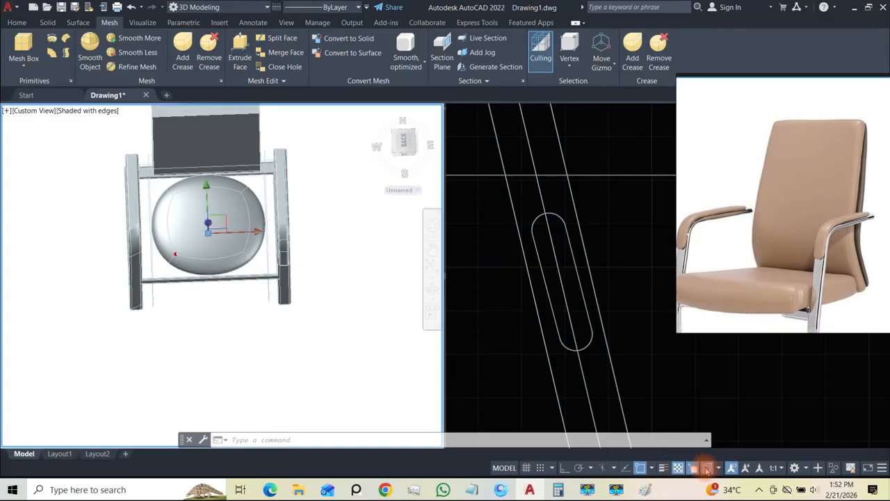
# - Turn object snap off, try to move the seat's selected front corner vertex outward, and undo the move
pyautogui.click(640, 468)
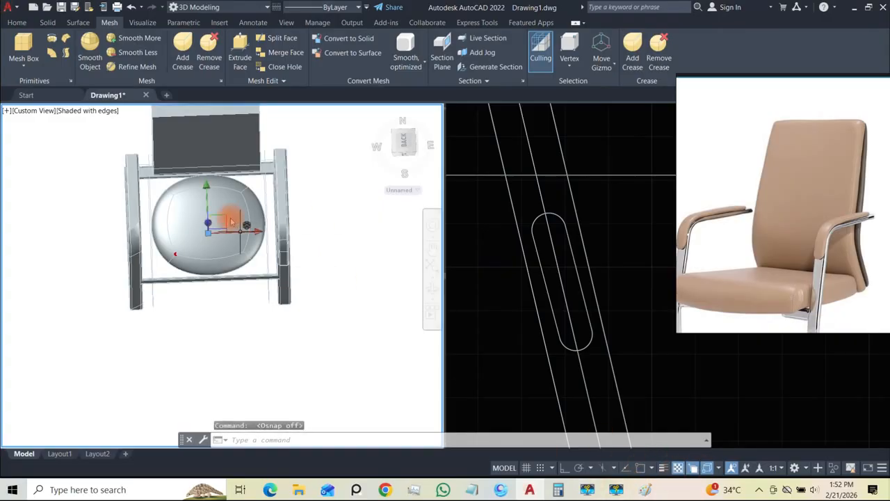
pyautogui.click(207, 224)
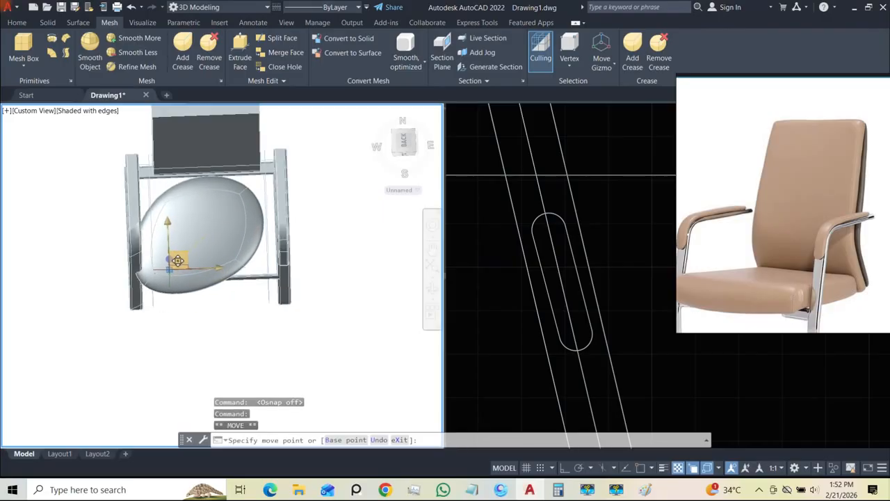
pyautogui.click(174, 267)
pyautogui.hotkey('ctrl', 'z')
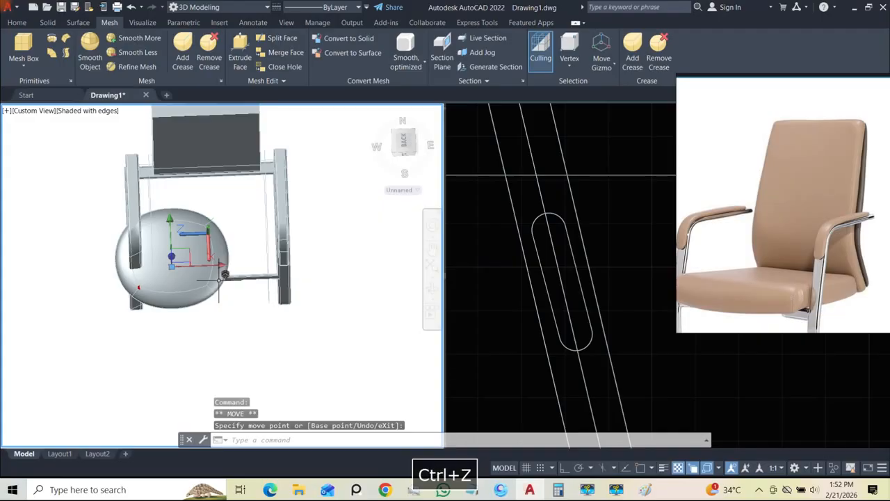
# - Turn 3D object snap off, restrict subobject selection to vertices, and select a front corner vertex of the smoothed seat mesh
pyautogui.scroll(-3, 195, 268)
pyautogui.keyDown('shift'); pyautogui.moveTo(197, 278); pyautogui.dragTo(248, 294, button='middle'); pyautogui.keyUp('shift')
pyautogui.click(707, 470)
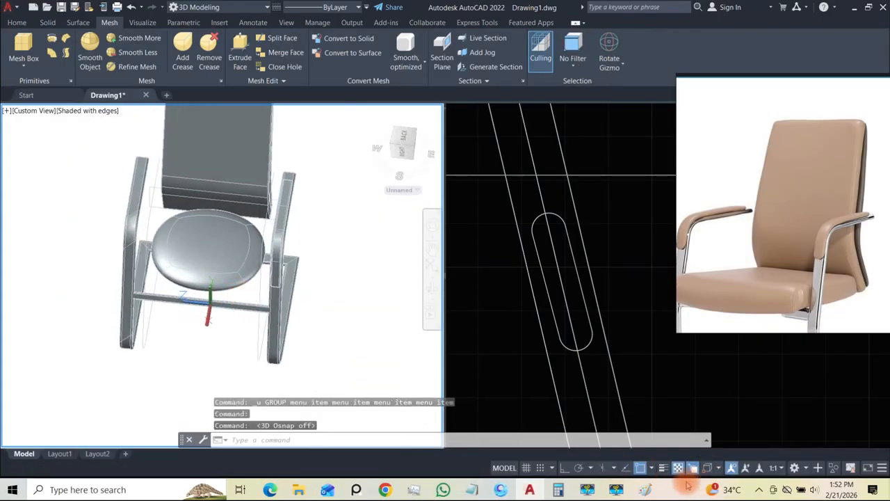
pyautogui.click(171, 264)
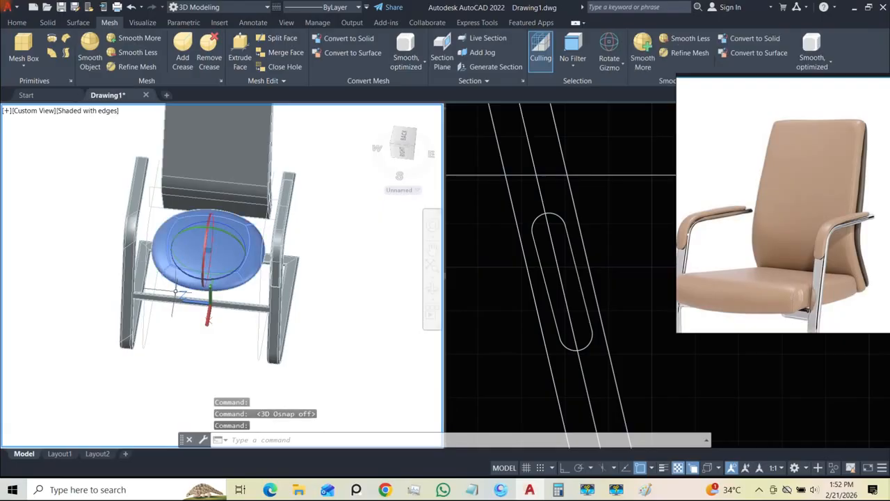
pyautogui.click(578, 68)
pyautogui.click(564, 131)
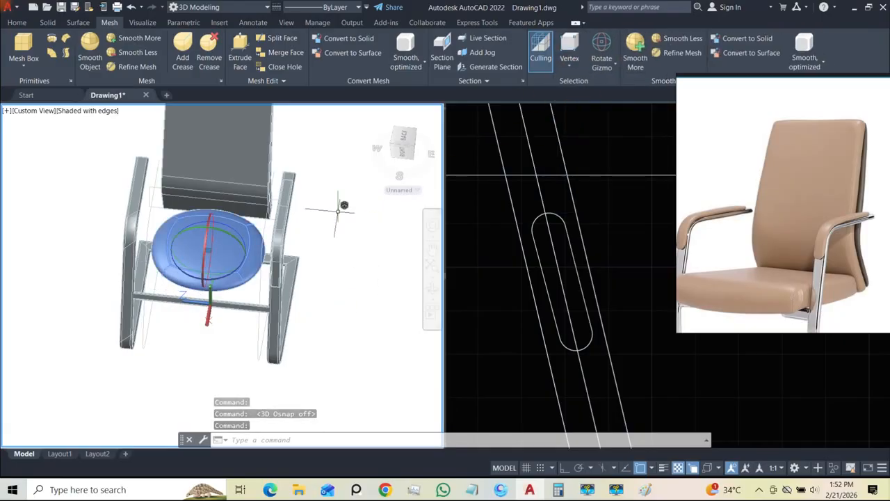
pyautogui.press('Escape')
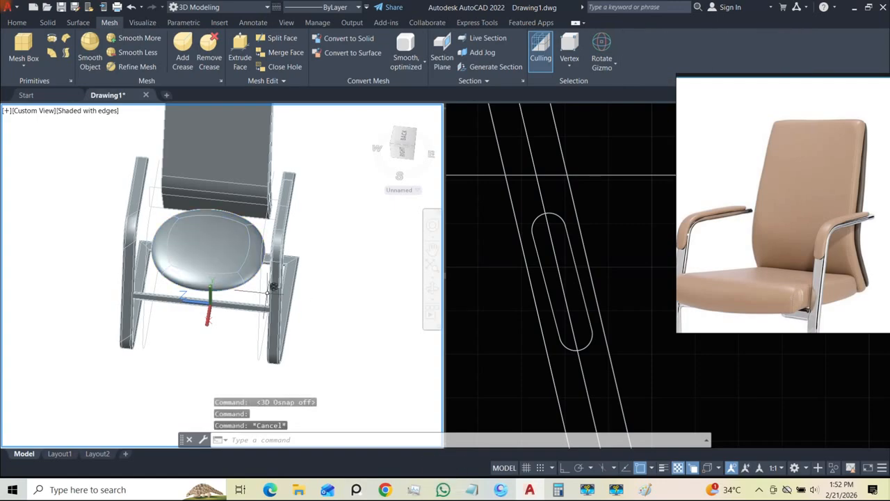
pyautogui.click(171, 264)
# - Switch to the Move gizmo and, with object snap off, shift the selected seat vertex outward toward the front corner
pyautogui.keyDown('shift'); pyautogui.moveTo(171, 279); pyautogui.dragTo(202, 172, button='middle'); pyautogui.keyUp('shift')
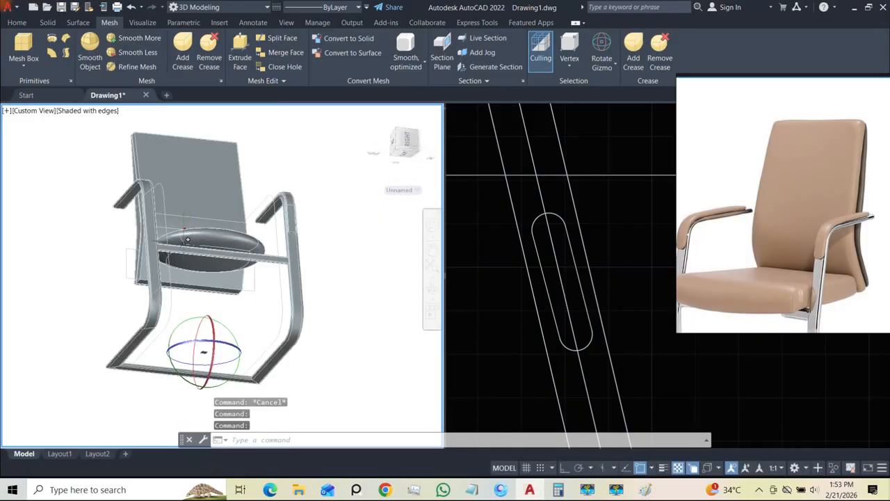
pyautogui.keyDown('shift'); pyautogui.moveTo(208, 256); pyautogui.dragTo(368, 254, button='middle'); pyautogui.keyUp('shift')
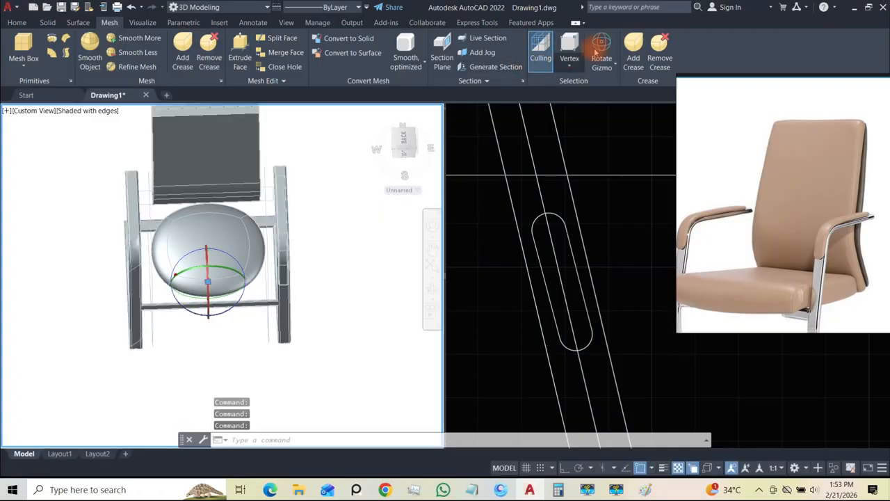
pyautogui.click(609, 64)
pyautogui.click(612, 86)
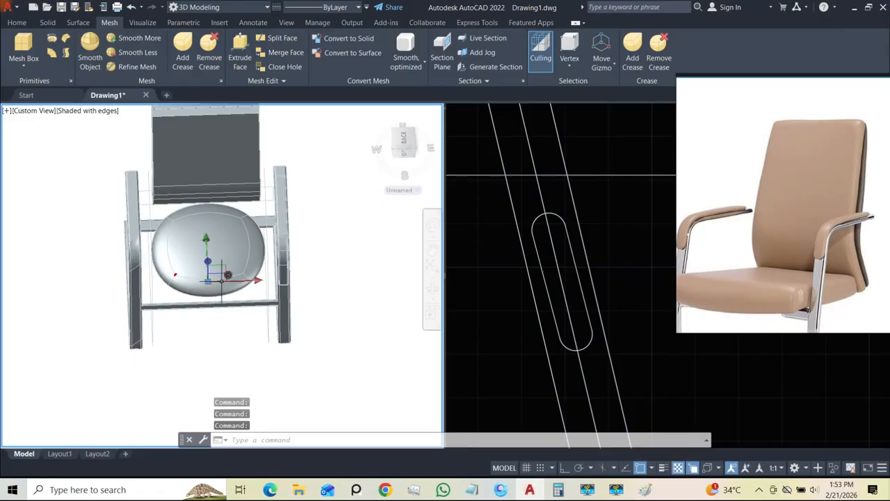
pyautogui.click(640, 467)
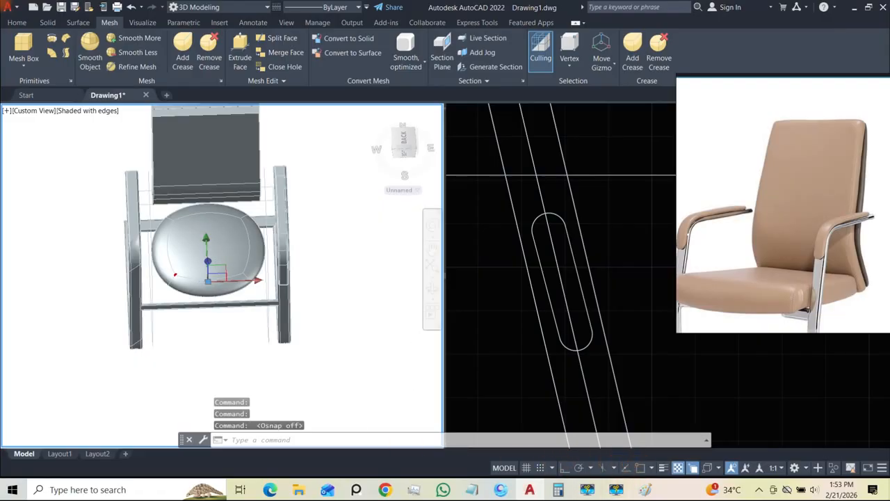
pyautogui.click(219, 273)
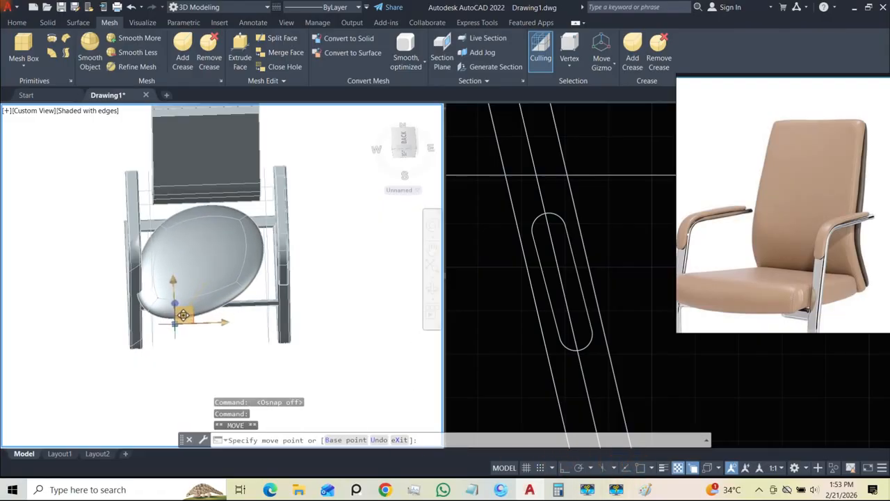
pyautogui.click(179, 322)
# - Check the moved seat vertex from the side and undo the vertex move
pyautogui.keyDown('shift'); pyautogui.moveTo(226, 313); pyautogui.dragTo(89, 244, button='middle'); pyautogui.keyUp('shift')
pyautogui.scroll(-2, 183, 257)
pyautogui.keyDown('shift'); pyautogui.moveTo(196, 341); pyautogui.dragTo(298, 359, button='middle'); pyautogui.keyUp('shift')
pyautogui.click(187, 325)
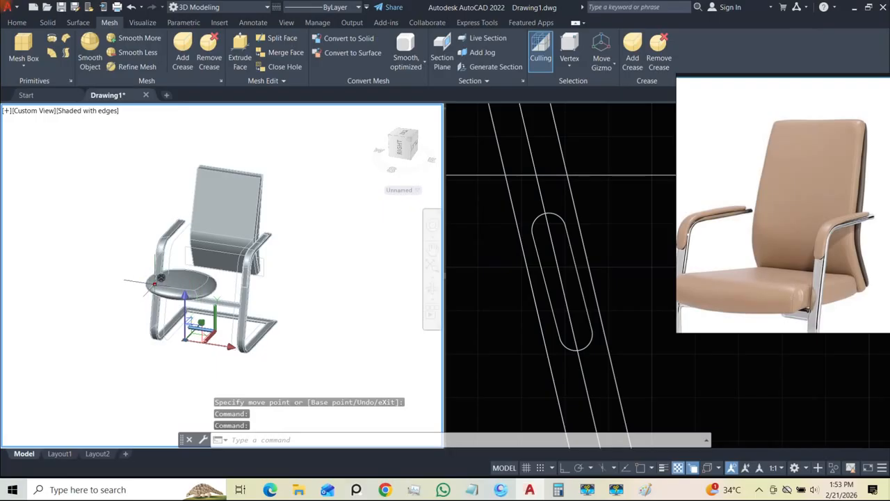
pyautogui.hotkey('ctrl', 'z')
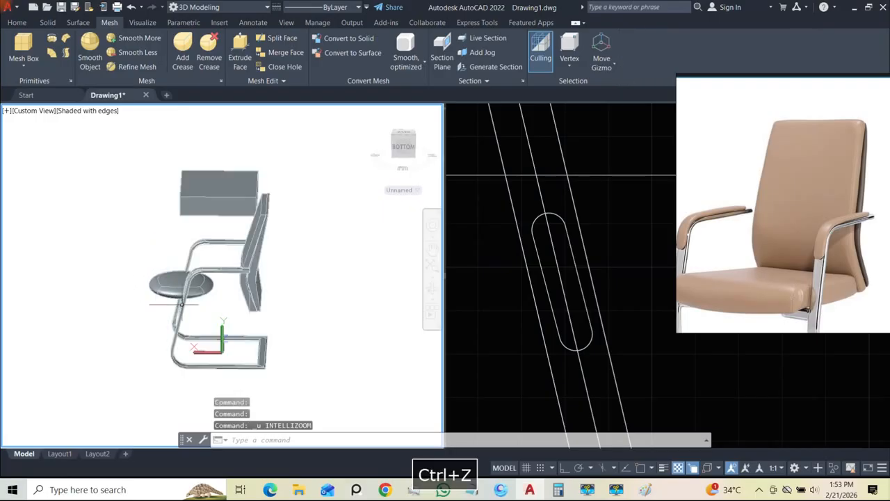
pyautogui.hotkey('ctrl', 'z')
pyautogui.hotkey('ctrl', 'z')
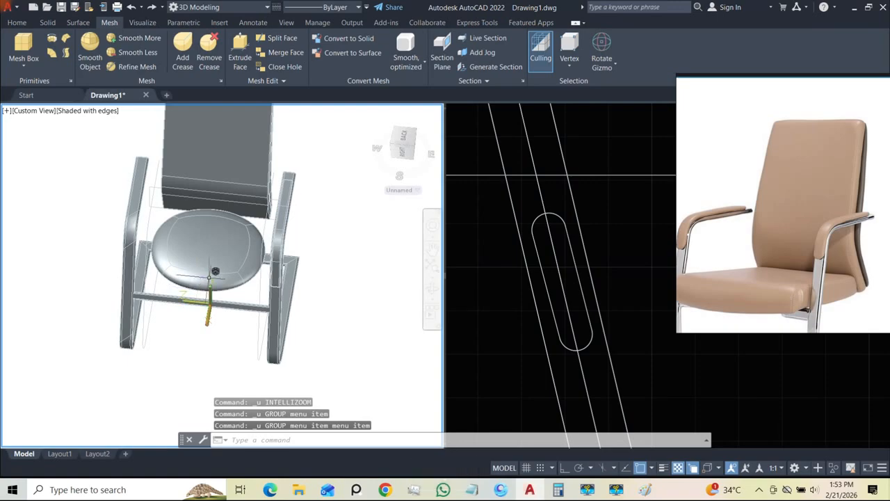
# - Try to pick vertices on the top face and edge of the smoothed seat mesh
pyautogui.scroll(-3, 209, 276)
pyautogui.keyDown('shift'); pyautogui.moveTo(217, 250); pyautogui.dragTo(228, 297, button='middle'); pyautogui.keyUp('shift')
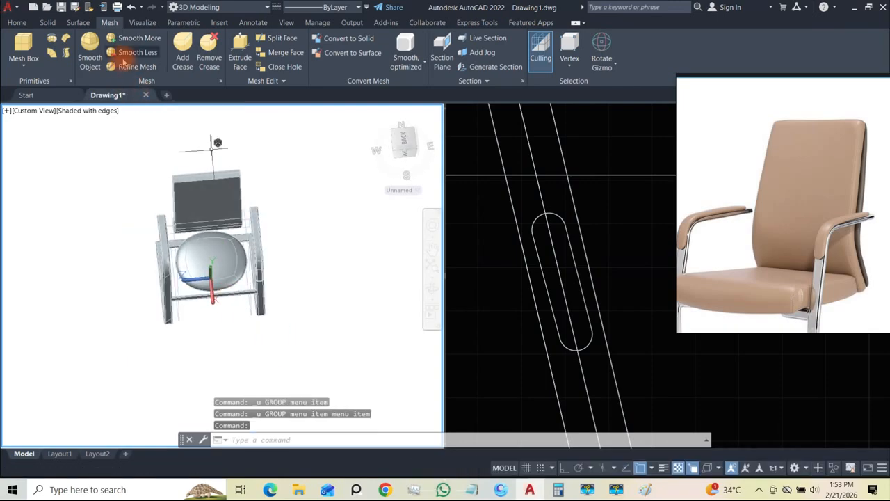
pyautogui.scroll(3, 210, 267)
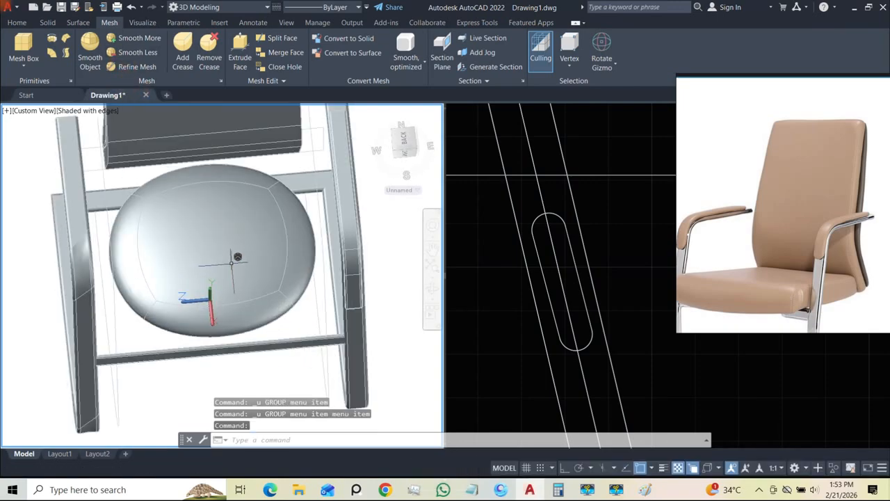
pyautogui.click(189, 239)
pyautogui.click(134, 216)
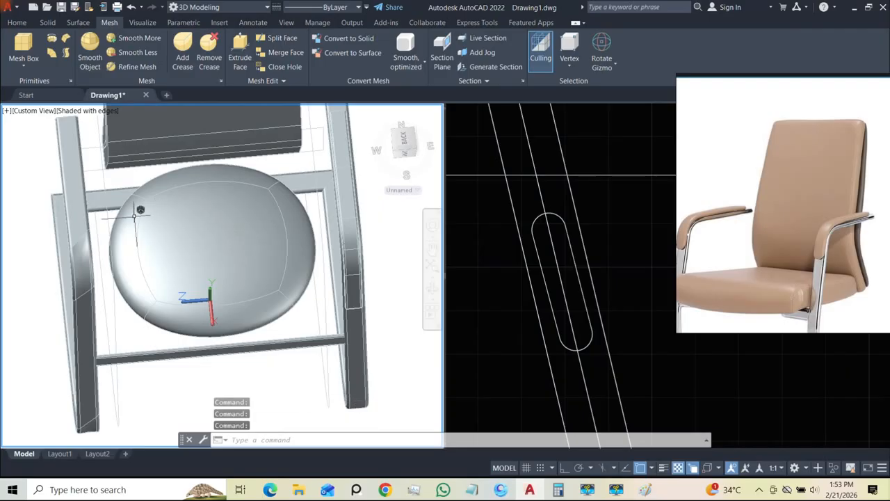
# - Remove the subobject selection filter, select the whole seat mesh, and refine it
pyautogui.click(569, 70)
pyautogui.click(586, 90)
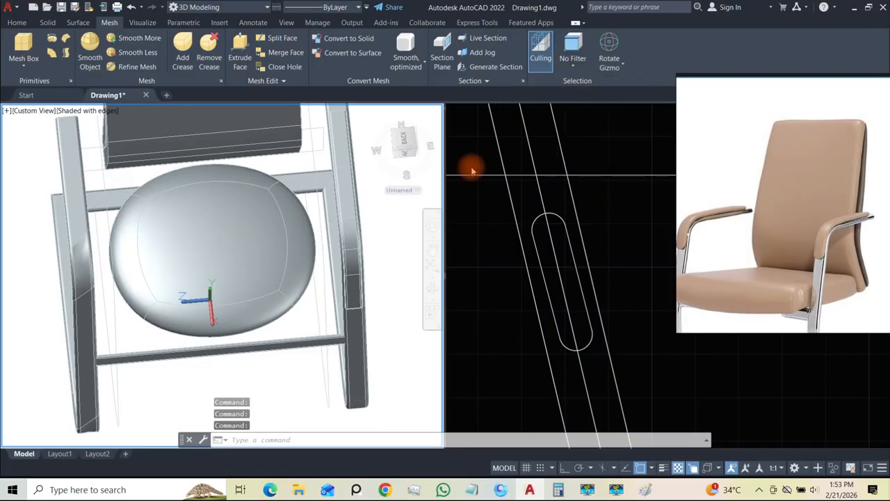
pyautogui.click(247, 300)
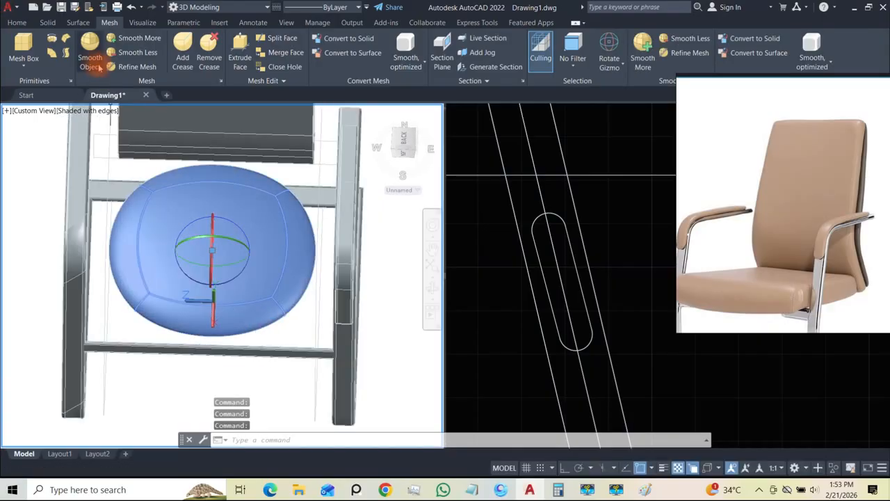
pyautogui.click(133, 67)
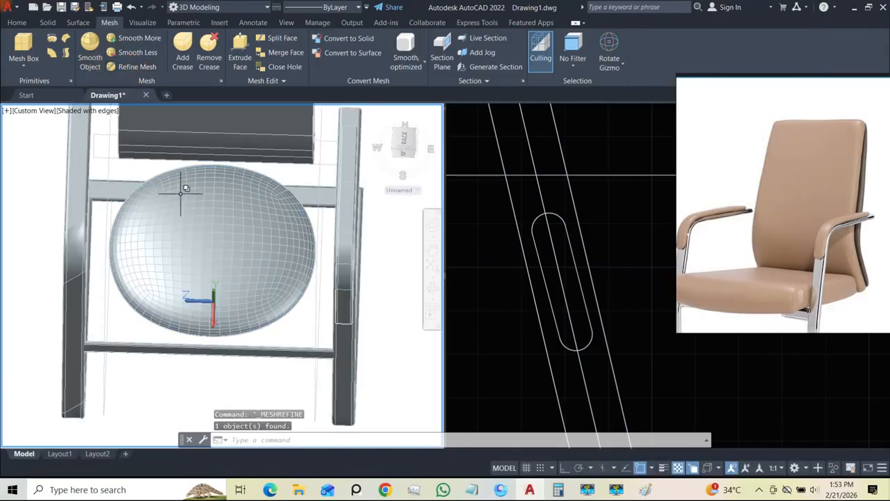
# - Undo the seat's dense mesh refinement and the earlier smoothing increases
pyautogui.moveTo(185, 188)
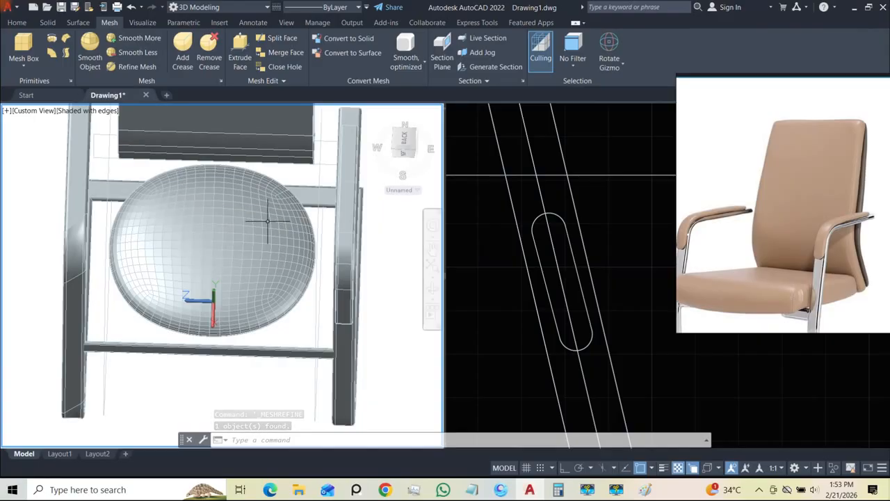
pyautogui.click(159, 289)
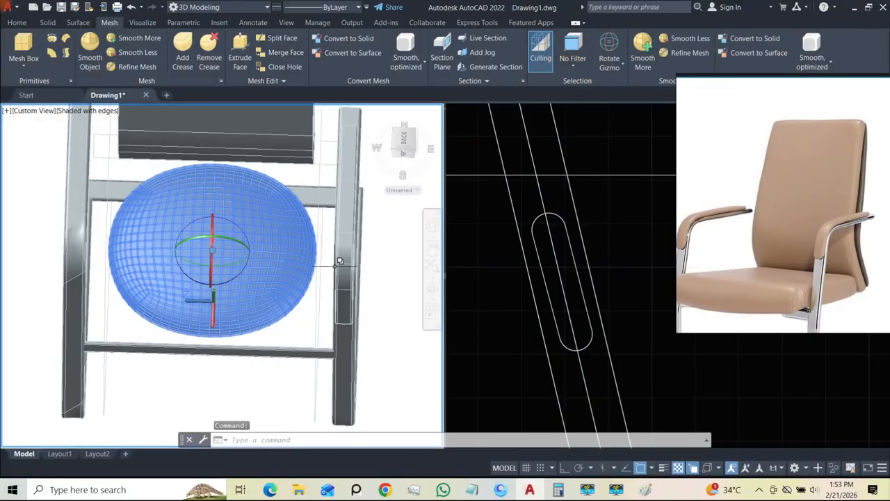
pyautogui.hotkey('ctrl', 'z')
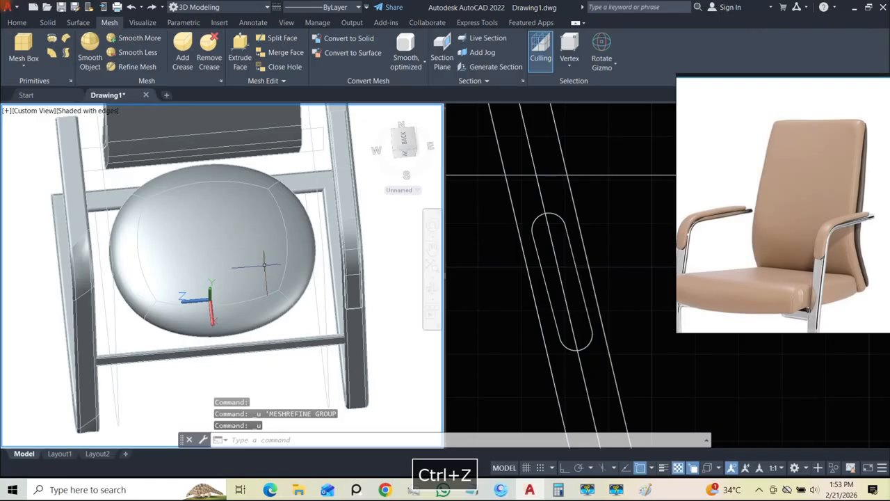
pyautogui.hotkey('ctrl', 'z')
pyautogui.hotkey('ctrl', 'z')
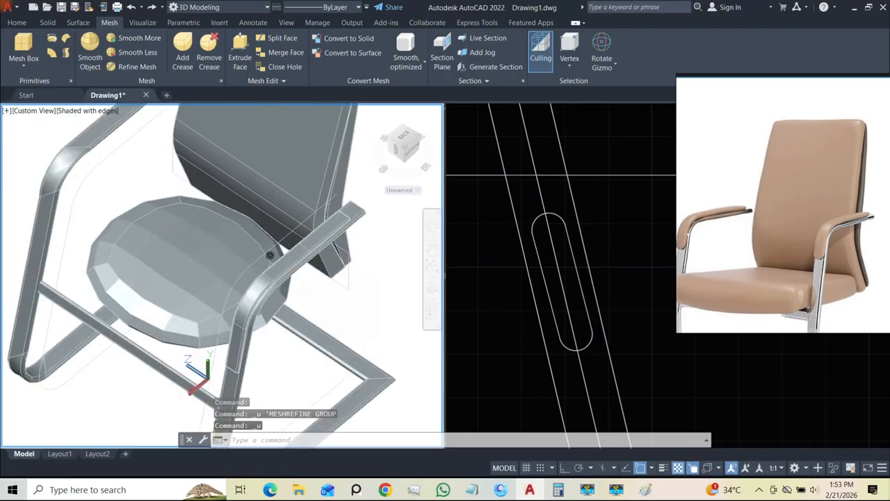
pyautogui.moveTo(177, 276); pyautogui.dragTo(273, 281, button='middle')
pyautogui.scroll(-5, 229, 272)
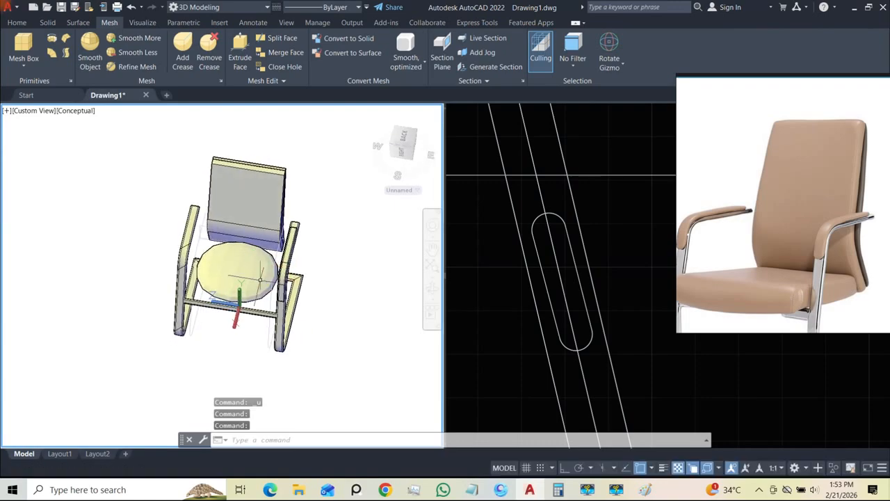
# - Refine the less-smoothed seat mesh into editable faces and set the visual style to Shaded with edges
pyautogui.click(261, 278)
pyautogui.scroll(3, 261, 279)
pyautogui.click(129, 68)
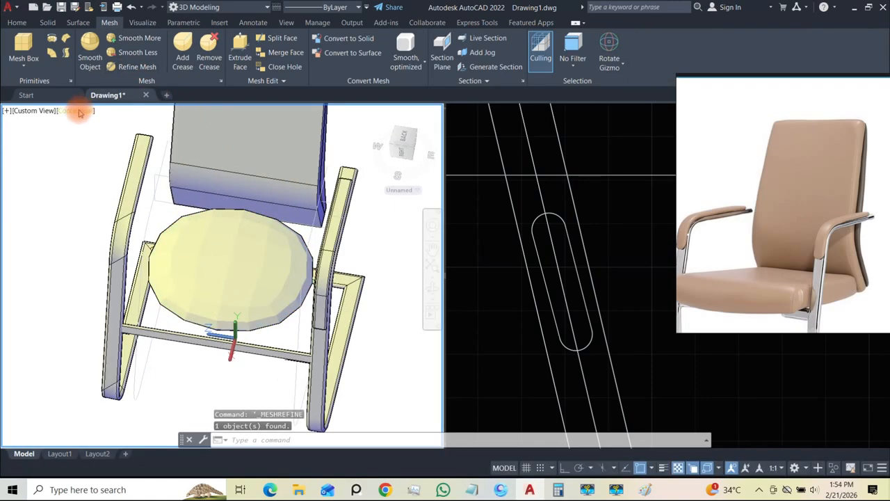
pyautogui.click(77, 110)
pyautogui.click(118, 193)
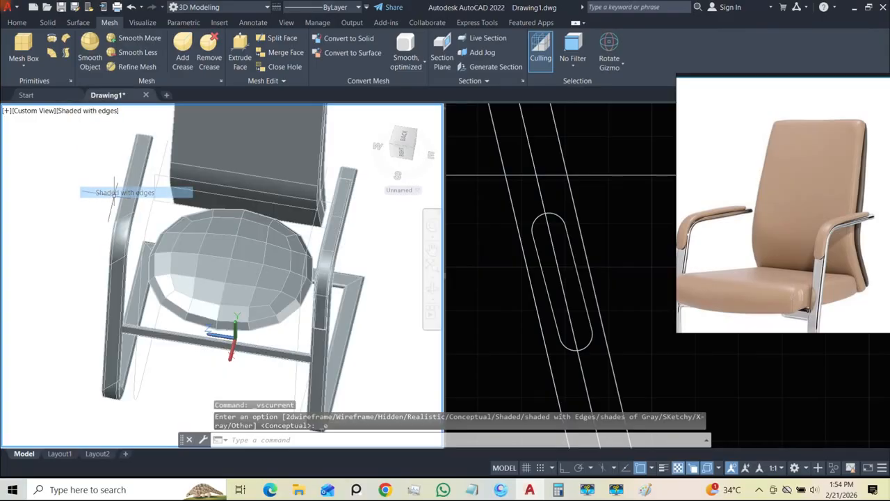
# - Restrict subobject selection to vertices and select a vertex near the front corner of the refined seat mesh
pyautogui.keyDown('shift'); pyautogui.moveTo(190, 287); pyautogui.dragTo(215, 288, button='middle'); pyautogui.keyUp('shift')
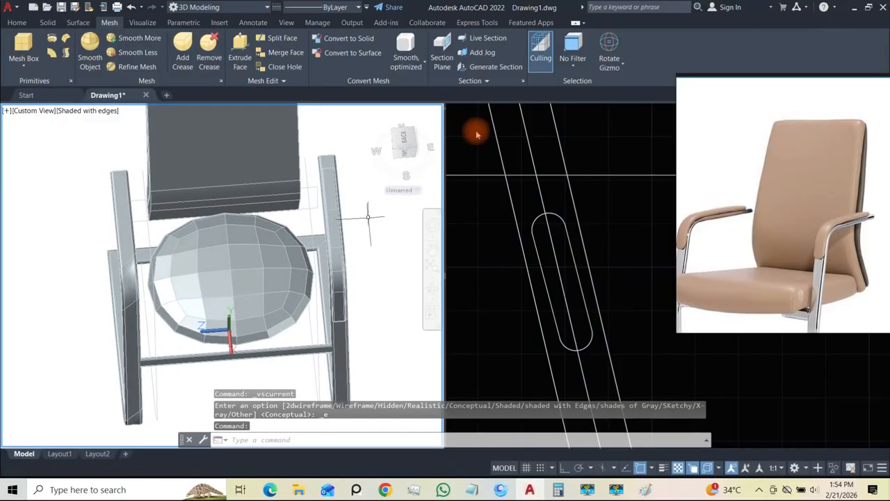
pyautogui.click(572, 63)
pyautogui.click(582, 111)
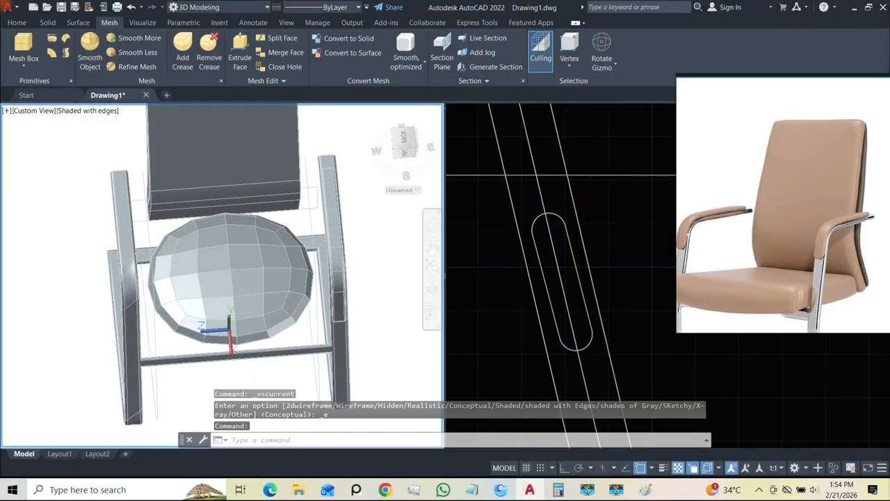
pyautogui.click(183, 292)
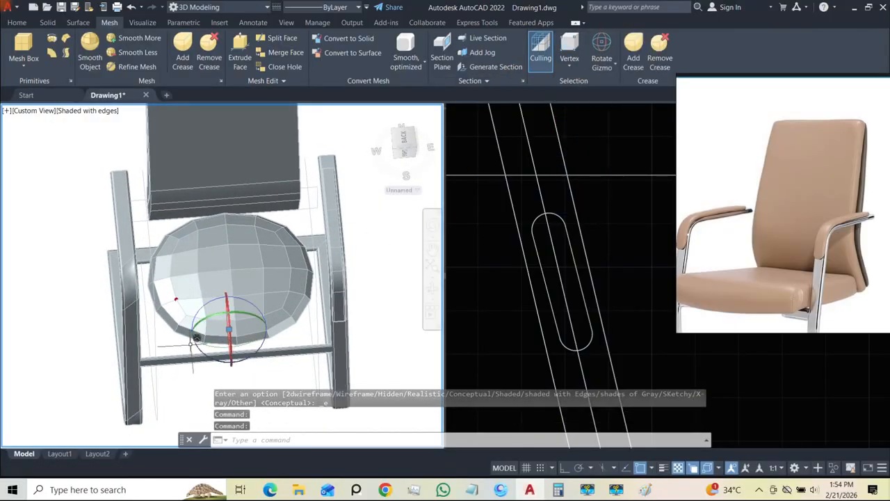
# - Select the upper, side and lower vertices around one front corner of the refined seat mesh
pyautogui.keyDown('shift'); pyautogui.moveTo(188, 317); pyautogui.dragTo(447, 103, button='middle'); pyautogui.keyUp('shift')
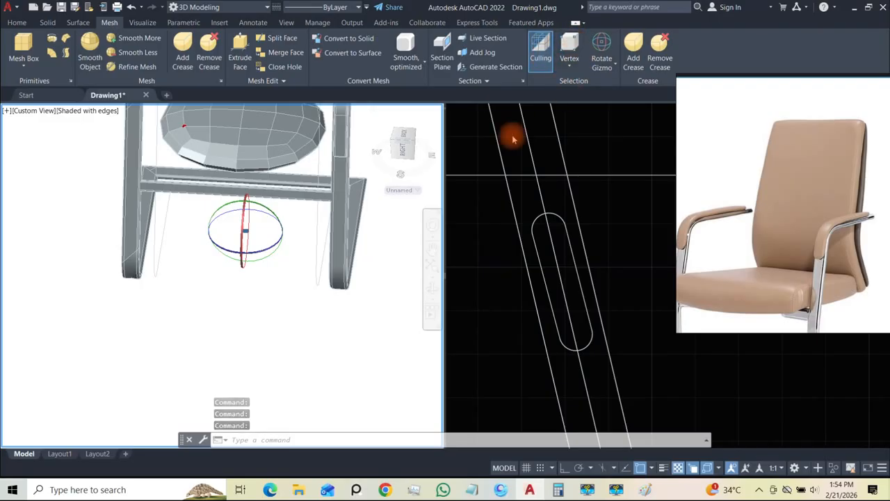
pyautogui.keyDown('shift'); pyautogui.moveTo(243, 182); pyautogui.dragTo(240, 231, button='middle'); pyautogui.keyUp('shift')
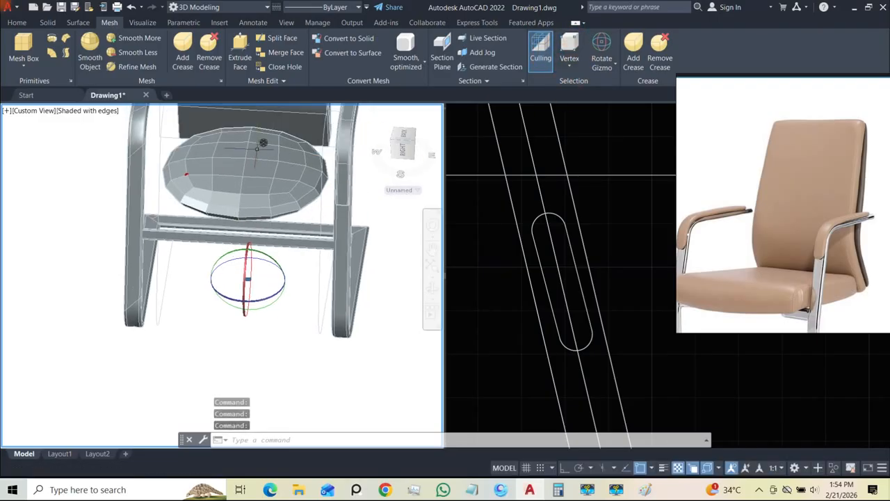
pyautogui.scroll(4, 196, 167)
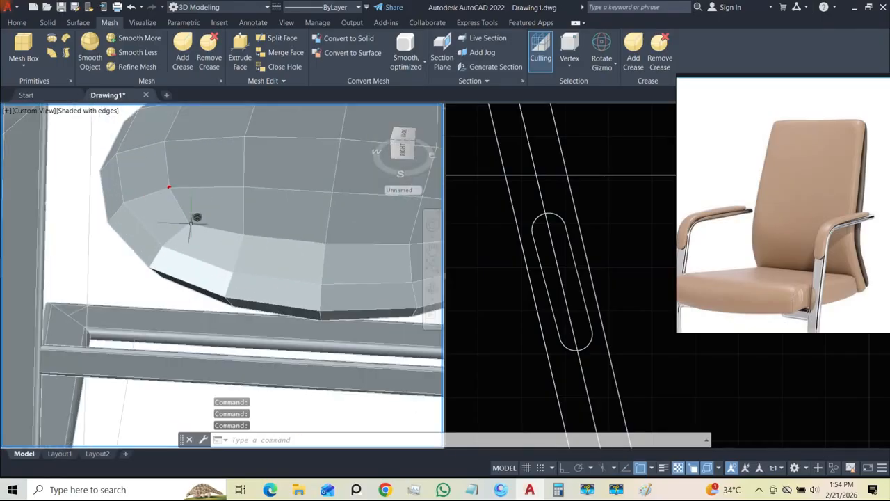
pyautogui.click(189, 223)
pyautogui.moveTo(158, 280); pyautogui.dragTo(173, 244, button='middle')
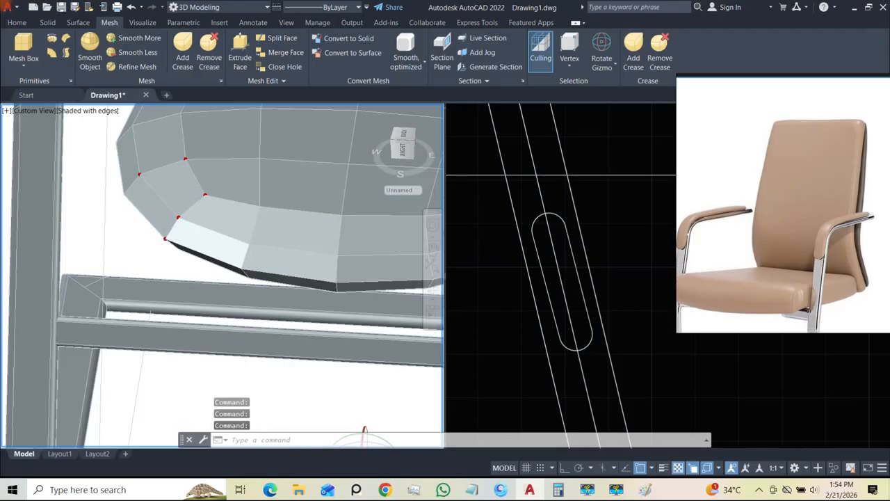
pyautogui.keyDown('shift'); pyautogui.moveTo(175, 273); pyautogui.dragTo(202, 124, button='middle'); pyautogui.keyUp('shift')
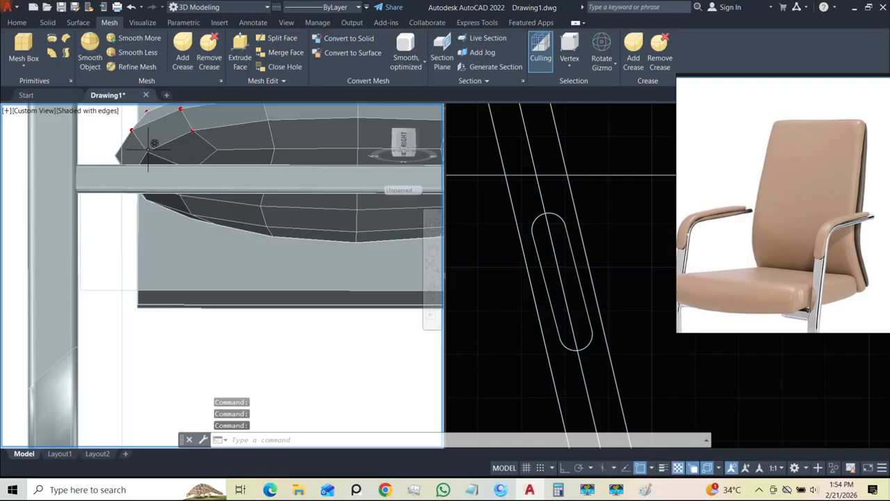
pyautogui.keyDown('shift'); pyautogui.moveTo(154, 149); pyautogui.dragTo(220, 208, button='middle'); pyautogui.keyUp('shift')
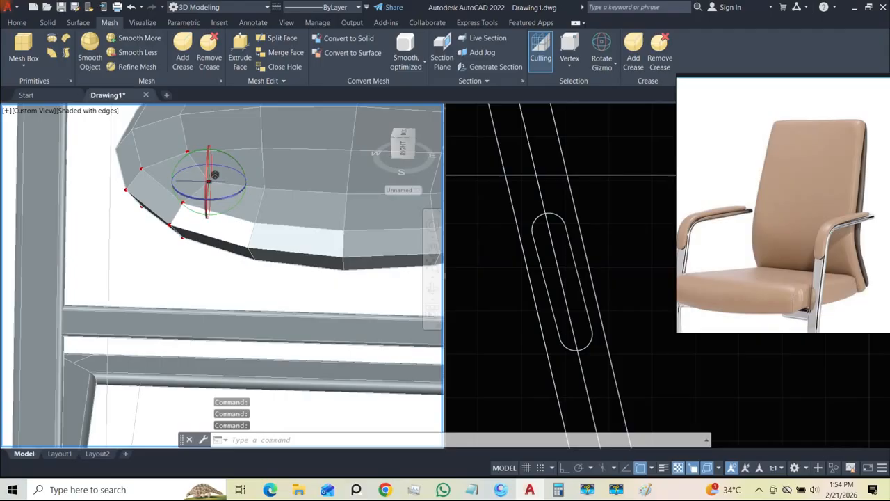
pyautogui.click(209, 178)
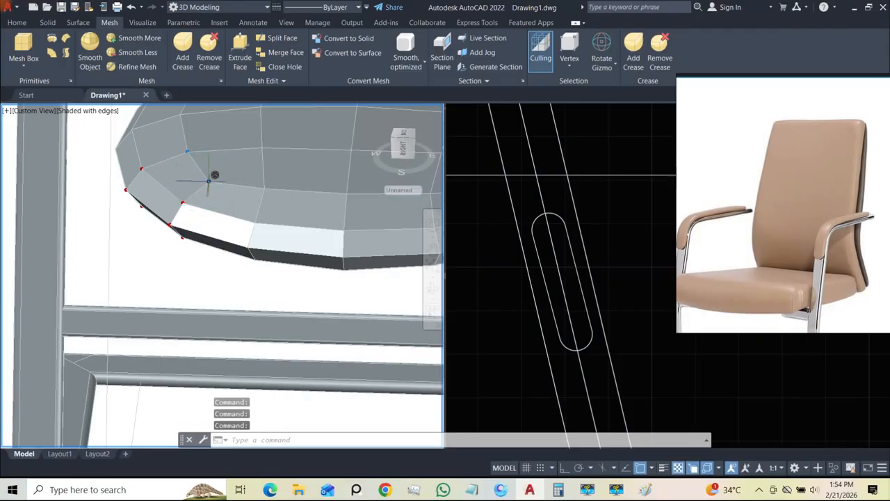
pyautogui.scroll(-4, 245, 200)
pyautogui.keyDown('shift'); pyautogui.moveTo(263, 192); pyautogui.dragTo(306, 315, button='middle'); pyautogui.keyUp('shift')
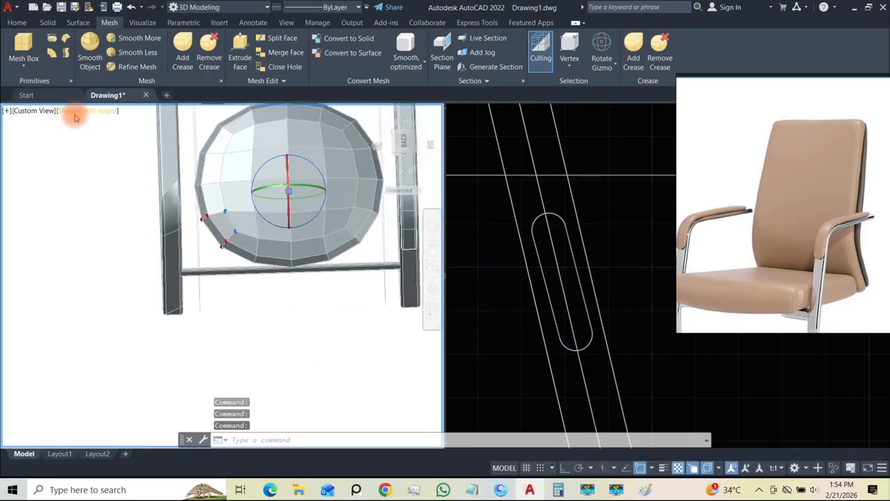
# - Set the viewport to the Front view and select six vertices around the seat mesh's front corner
pyautogui.click(44, 112)
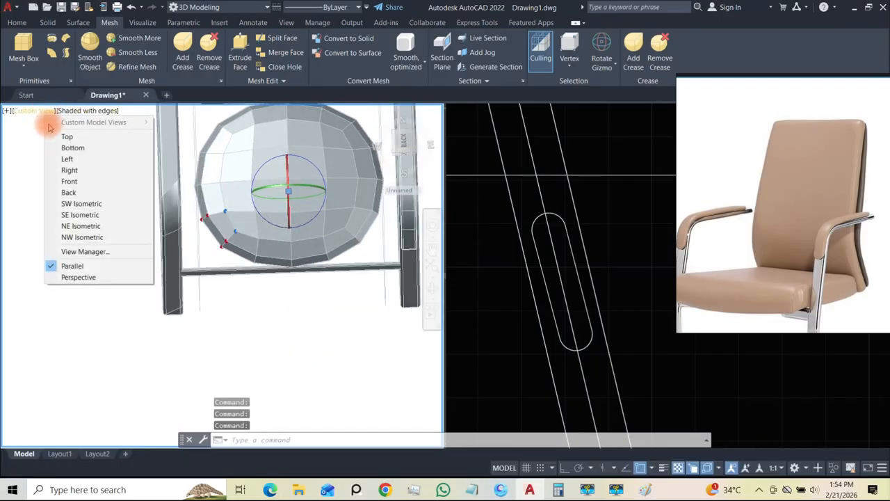
pyautogui.click(69, 181)
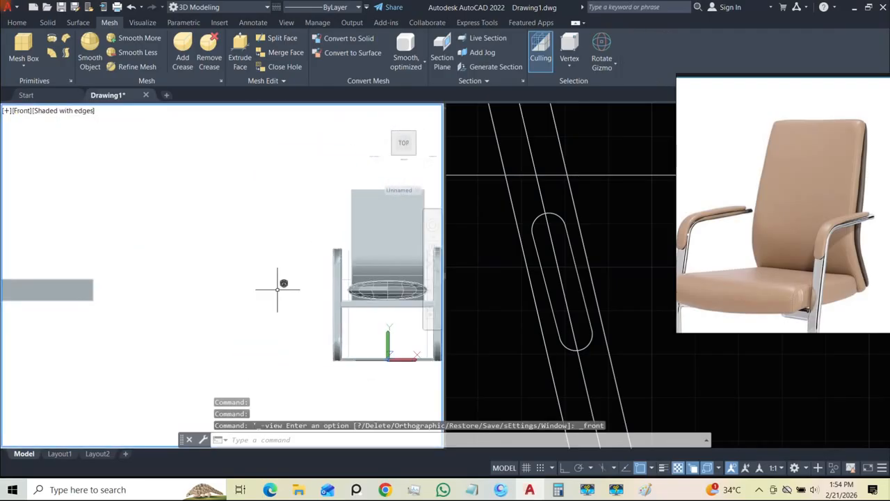
pyautogui.scroll(5, 367, 293)
pyautogui.moveTo(361, 283); pyautogui.dragTo(211, 256, button='middle')
pyautogui.scroll(2, 190, 238)
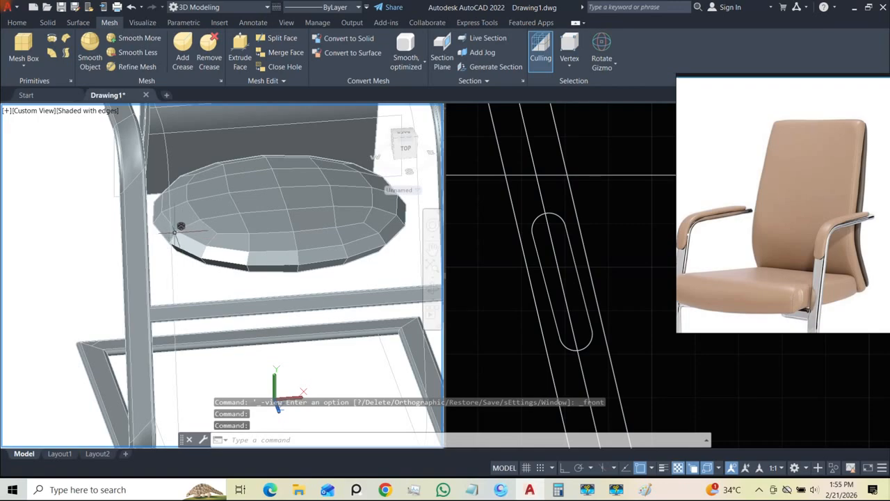
pyautogui.click(214, 247)
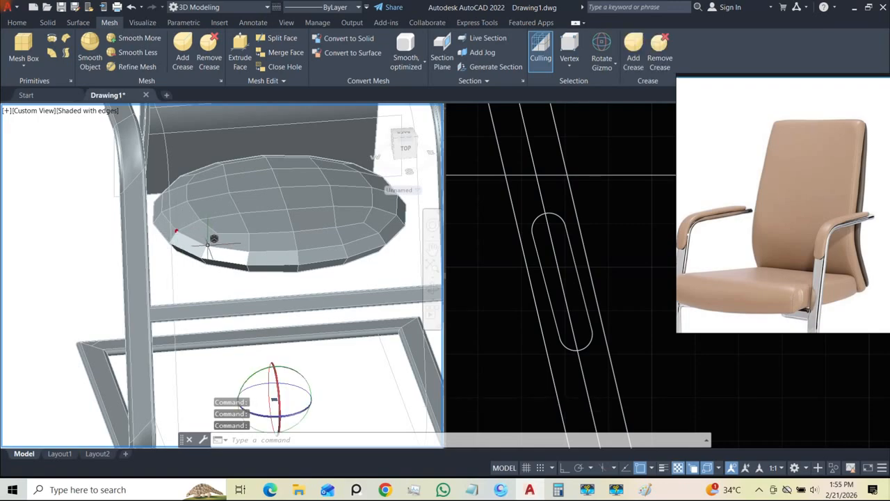
pyautogui.keyDown('shift'); pyautogui.moveTo(207, 275); pyautogui.dragTo(218, 201, button='middle'); pyautogui.keyUp('shift')
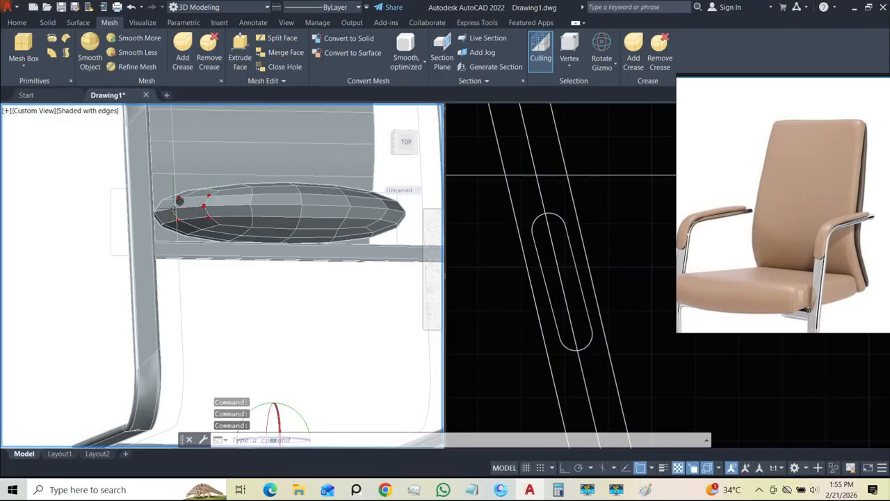
pyautogui.scroll(-5, 223, 219)
pyautogui.keyDown('shift'); pyautogui.moveTo(295, 256); pyautogui.dragTo(288, 350, button='middle'); pyautogui.keyUp('shift')
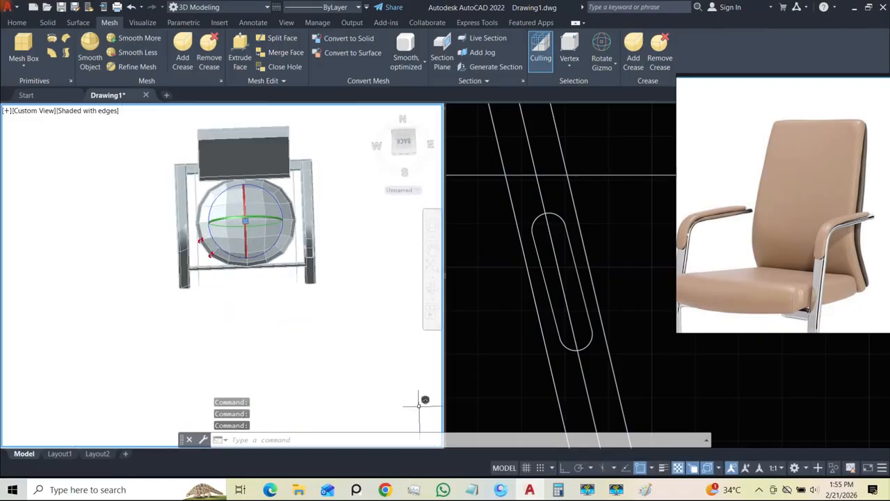
# - Turn off 3D object snap and try to move the six selected corner vertices outward toward the frame
pyautogui.click(712, 468)
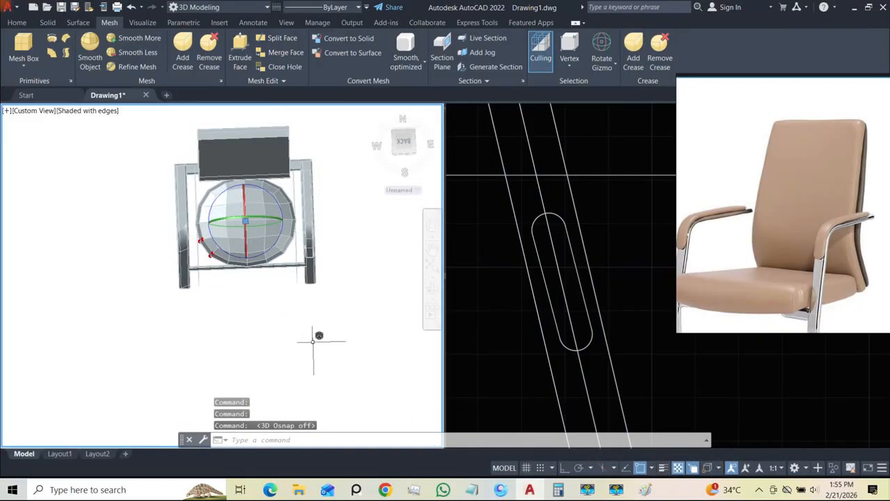
pyautogui.keyDown('shift'); pyautogui.moveTo(247, 311); pyautogui.dragTo(237, 320, button='middle'); pyautogui.keyUp('shift')
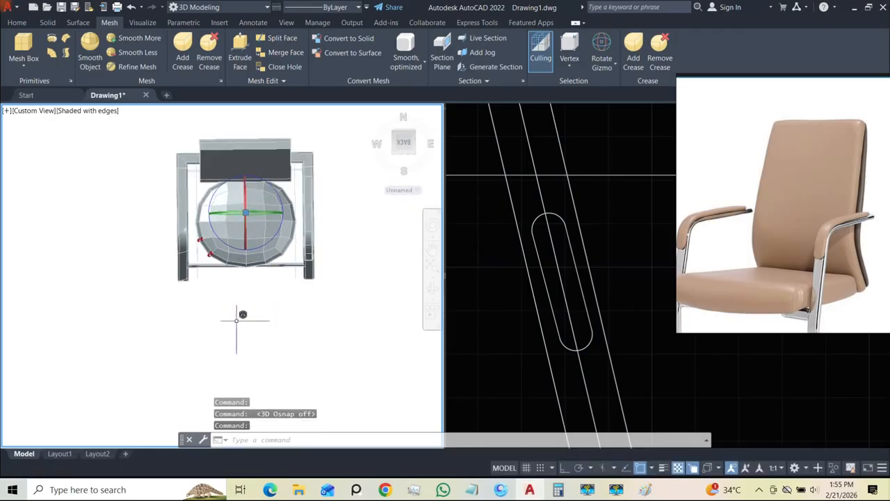
pyautogui.press('Return')
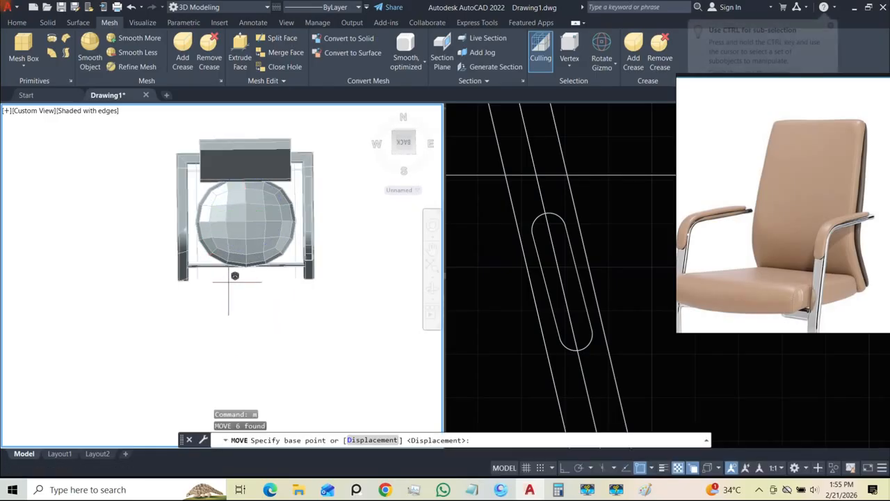
pyautogui.click(234, 275)
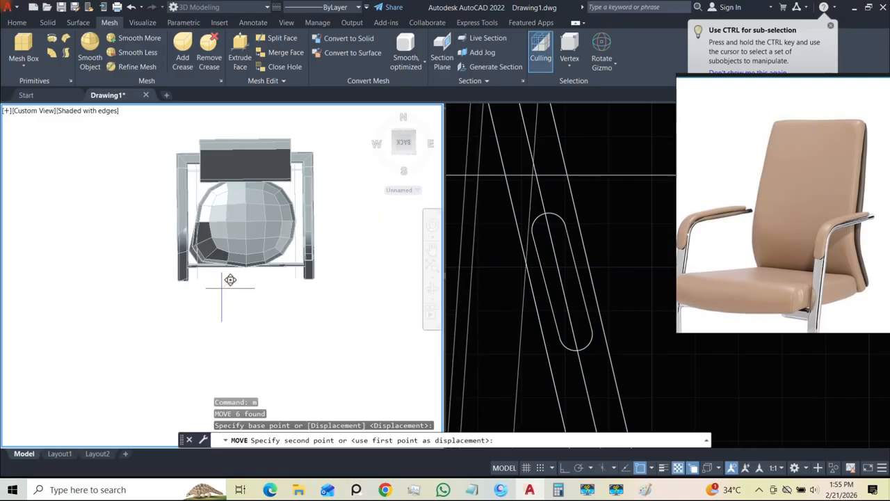
pyautogui.click(228, 281)
# - Undo the move of the seat's front corner vertices
pyautogui.keyDown('shift'); pyautogui.moveTo(228, 301); pyautogui.dragTo(259, 292, button='middle'); pyautogui.keyUp('shift')
pyautogui.hotkey('ctrl', 'z')
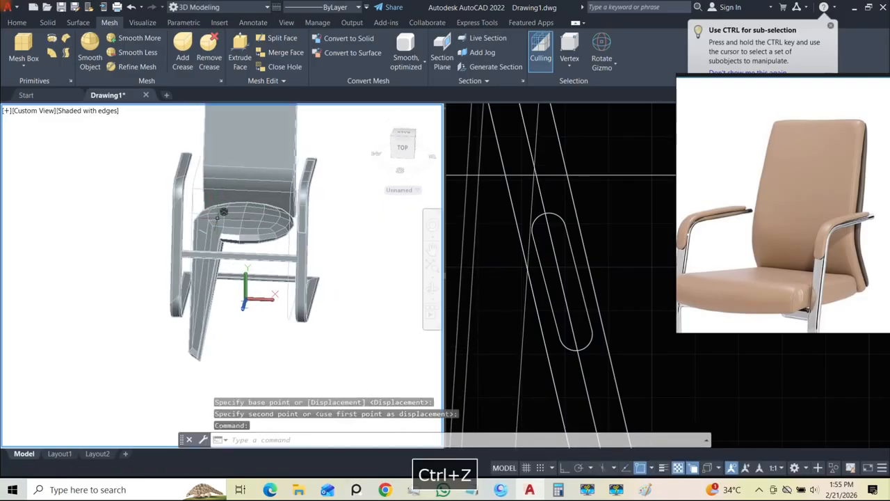
pyautogui.hotkey('ctrl', 'z')
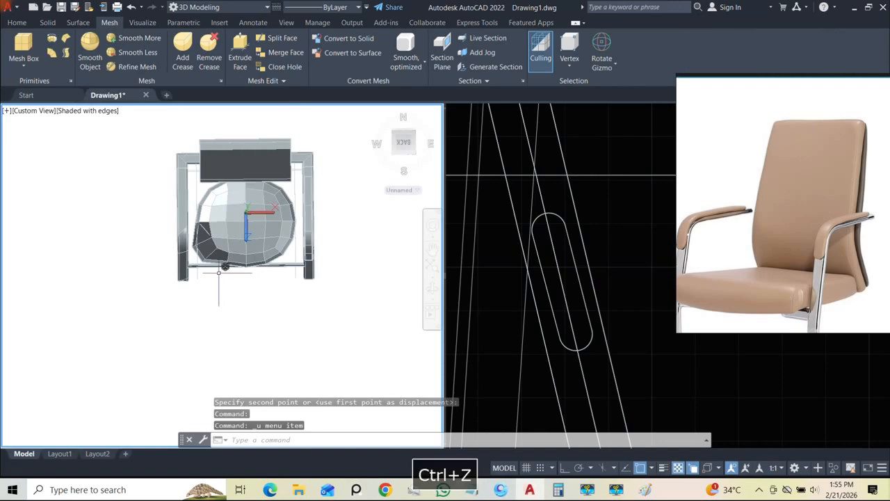
pyautogui.hotkey('ctrl', 'z')
pyautogui.hotkey('ctrl', 'z')
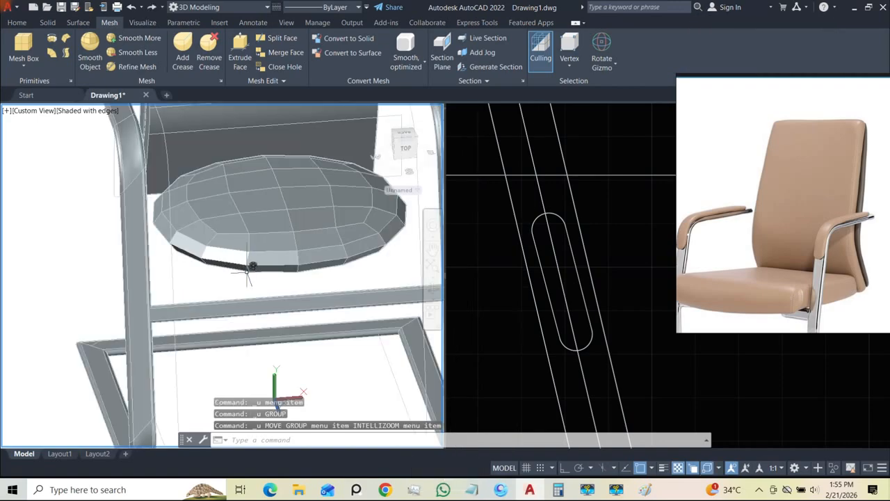
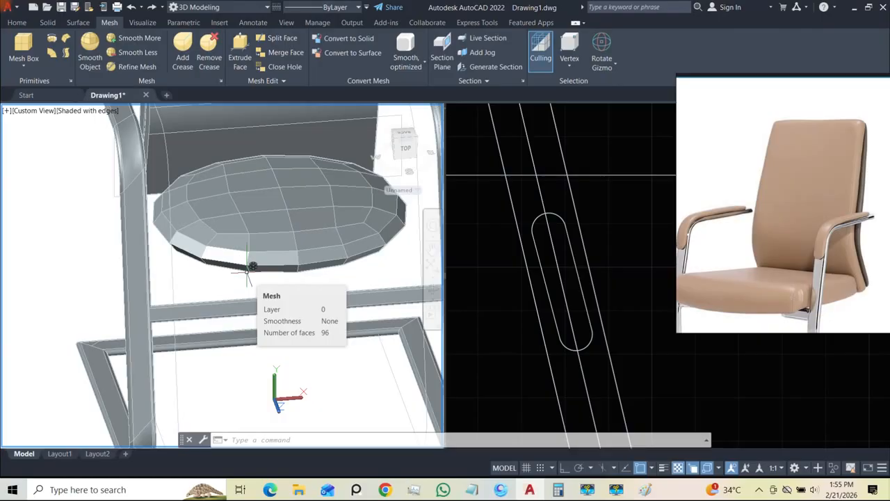
# - Restrict subobject selection to faces and select an upper face near the front corner of the seat mesh
pyautogui.press('F2')
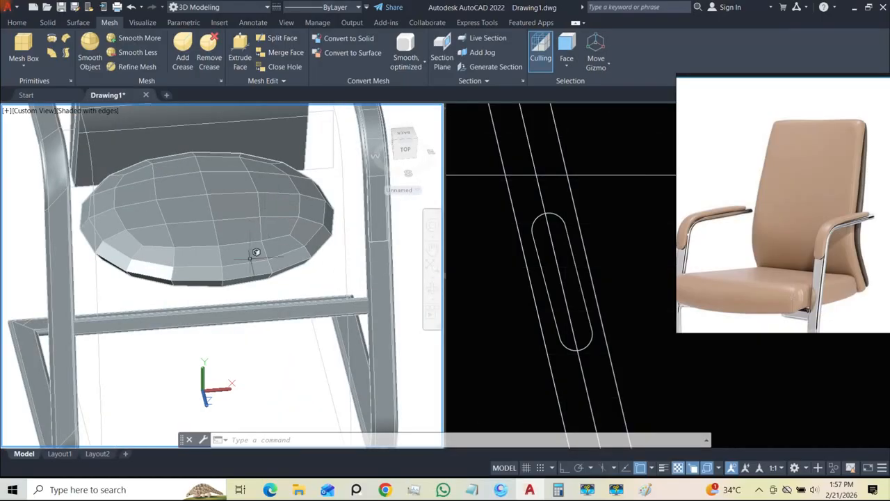
pyautogui.keyDown('shift'); pyautogui.moveTo(186, 242); pyautogui.dragTo(202, 261, button='middle'); pyautogui.keyUp('shift')
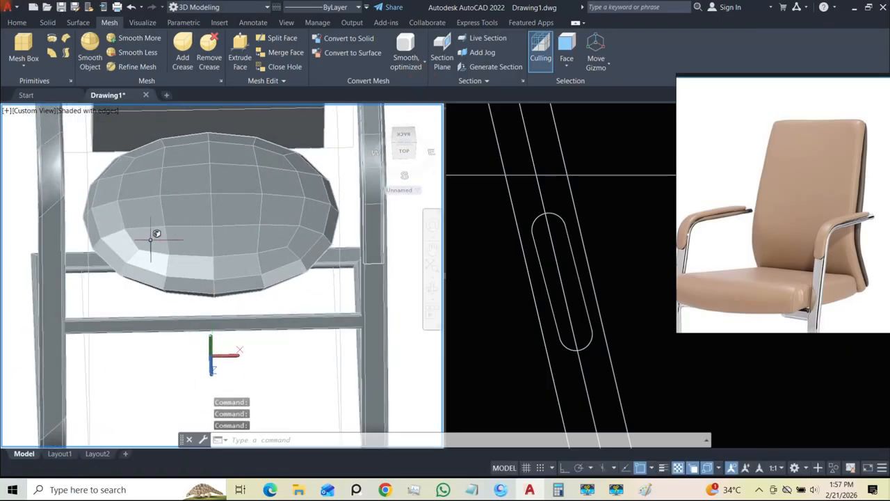
pyautogui.click(567, 62)
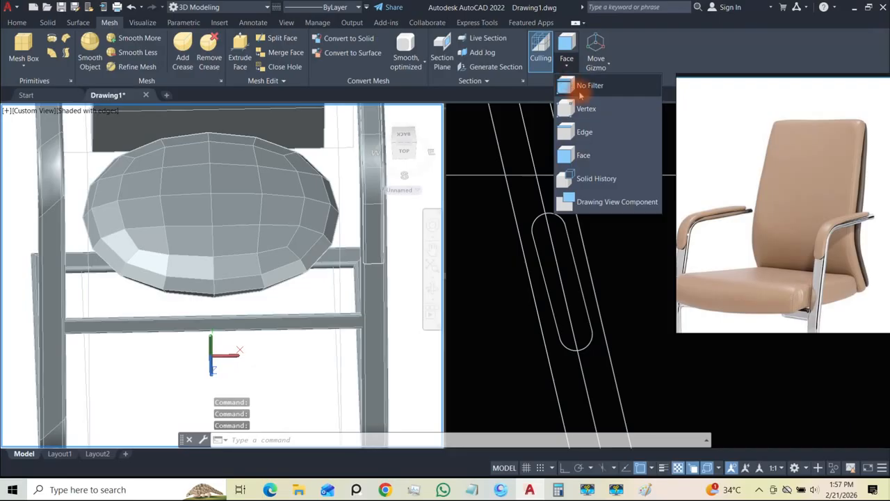
pyautogui.click(581, 156)
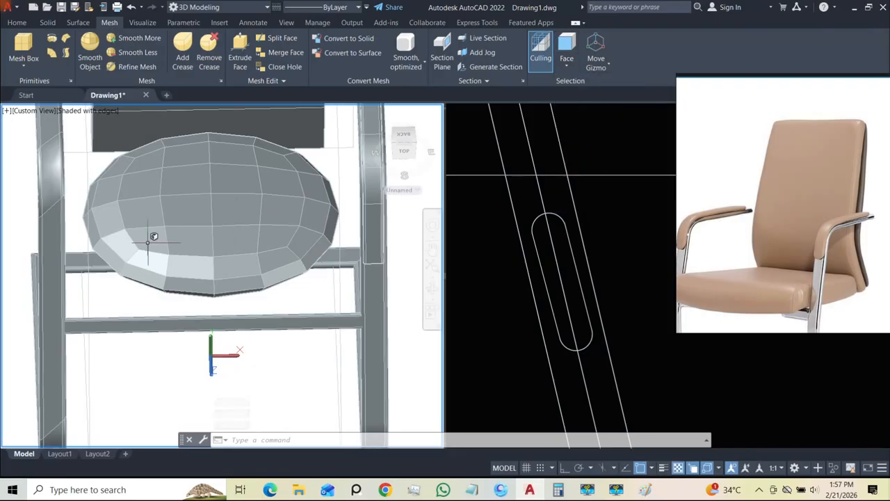
pyautogui.moveTo(137, 236); pyautogui.dragTo(211, 221, button='middle')
pyautogui.click(192, 236)
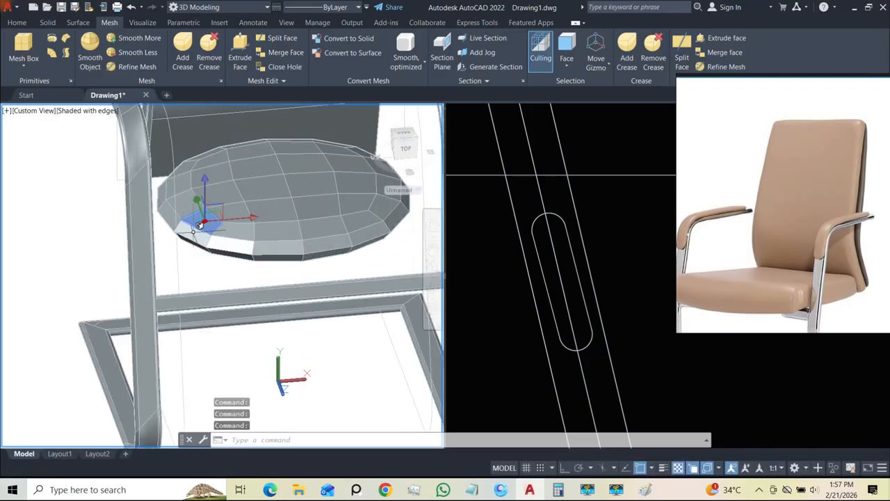
pyautogui.click(199, 240)
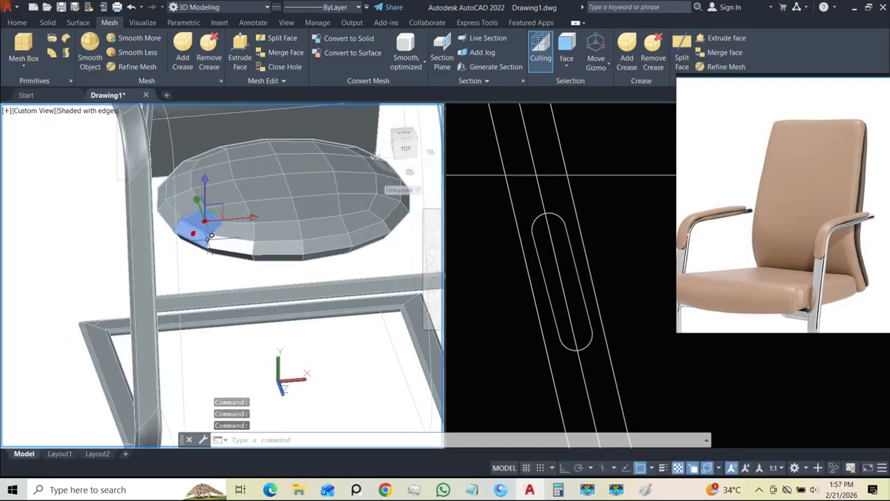
pyautogui.press('Escape')
pyautogui.press('Escape')
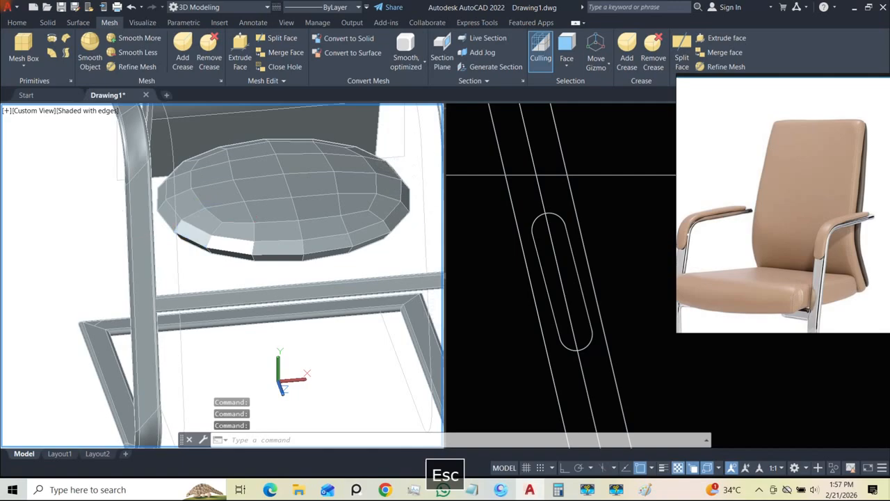
# - Turn off object snap and 3D object snap, and stretch the seat mesh's front-left rim face diagonally outward into a corner
pyautogui.click(197, 232)
pyautogui.keyDown('shift'); pyautogui.moveTo(199, 258); pyautogui.dragTo(204, 189, button='middle'); pyautogui.keyUp('shift')
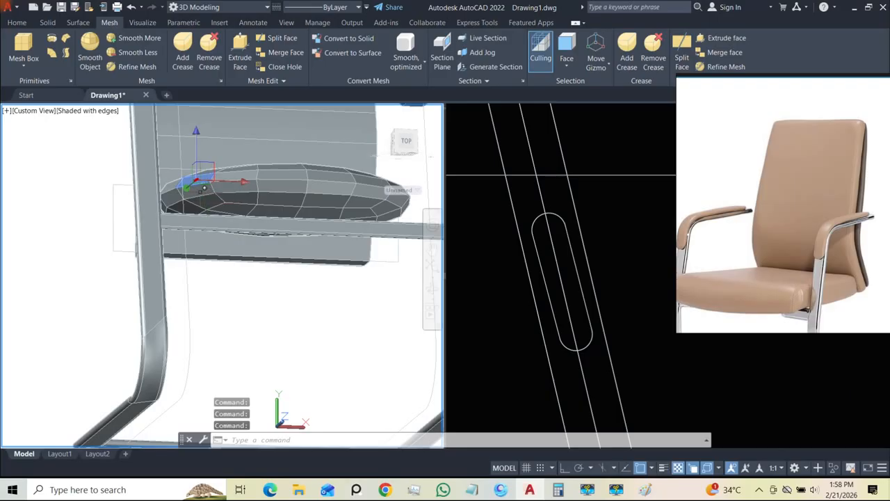
pyautogui.keyDown('shift'); pyautogui.moveTo(252, 243); pyautogui.dragTo(316, 339, button='middle'); pyautogui.keyUp('shift')
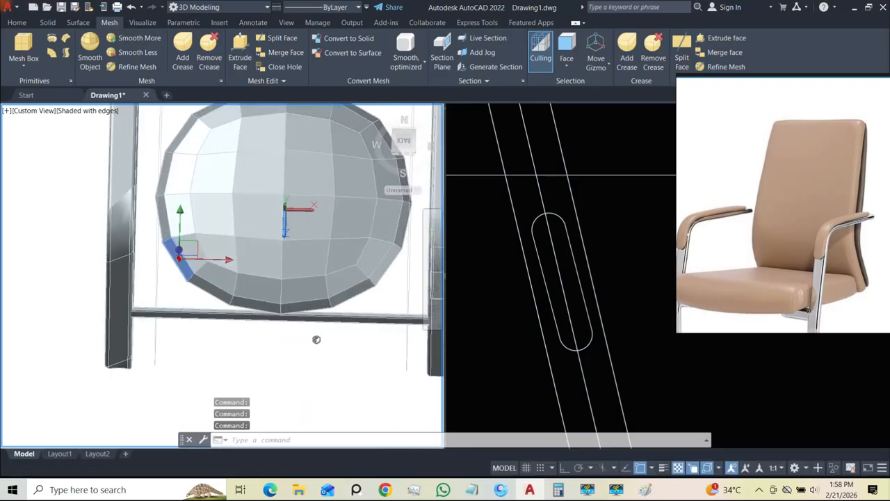
pyautogui.keyDown('shift'); pyautogui.moveTo(288, 272); pyautogui.dragTo(313, 299, button='middle'); pyautogui.keyUp('shift')
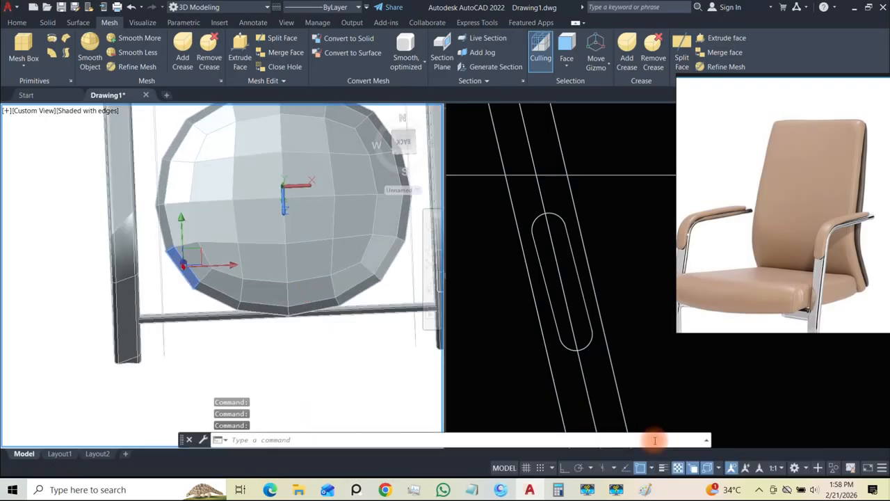
pyautogui.click(706, 467)
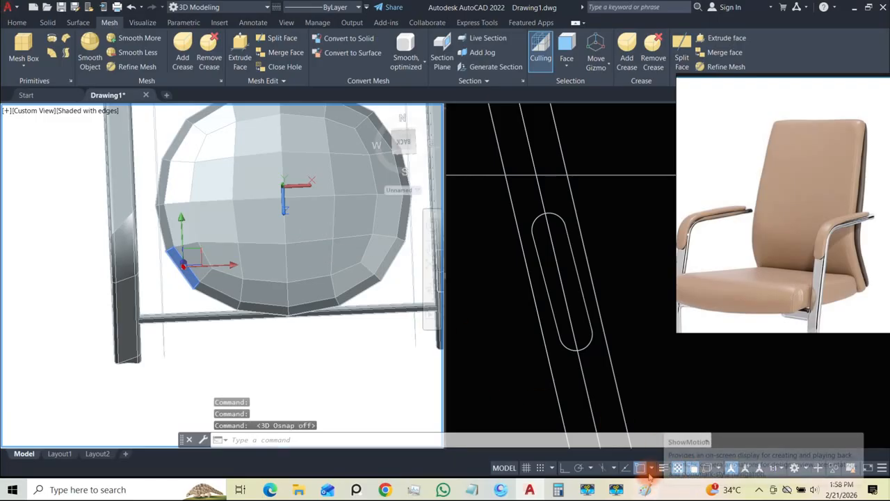
pyautogui.click(640, 468)
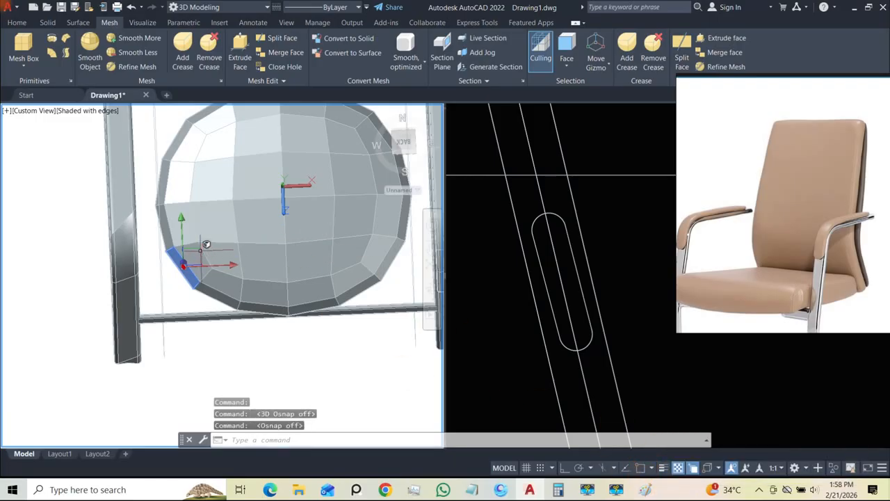
pyautogui.click(200, 248)
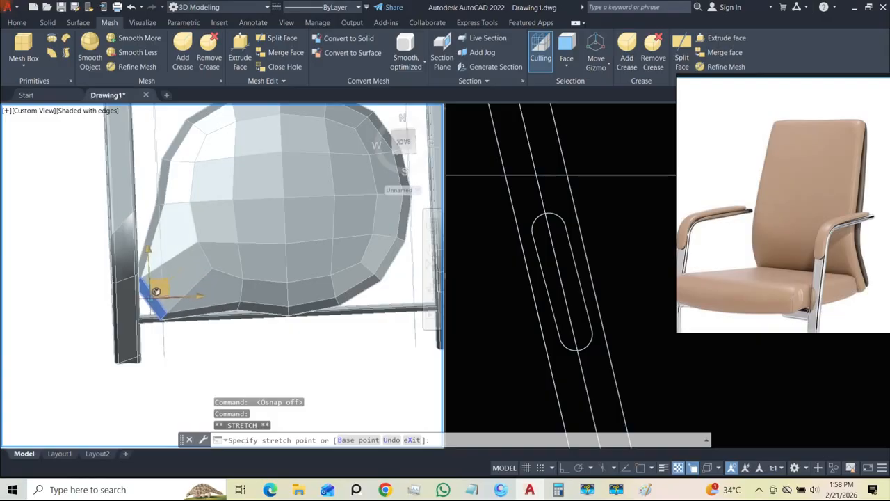
pyautogui.click(155, 298)
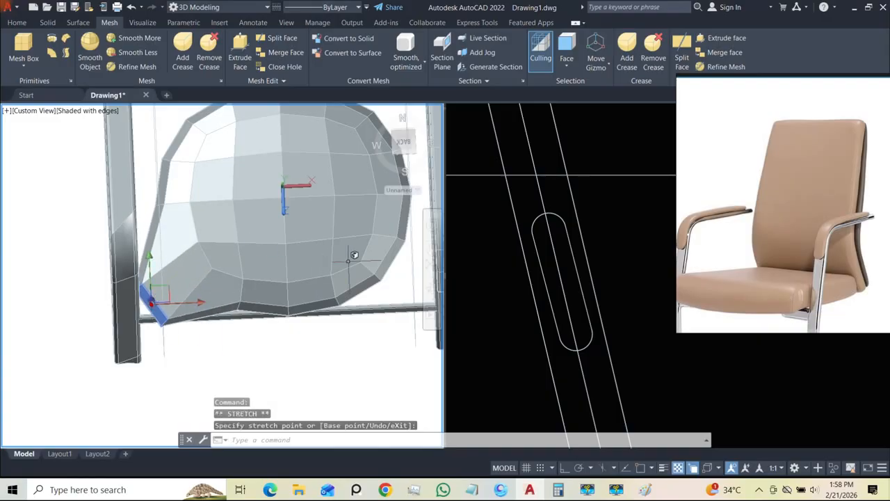
# - Stretch the seat mesh's front-right rim face diagonally outward into a corner matching the front-left one, and clear the face selection
pyautogui.click(391, 259)
pyautogui.press('Escape')
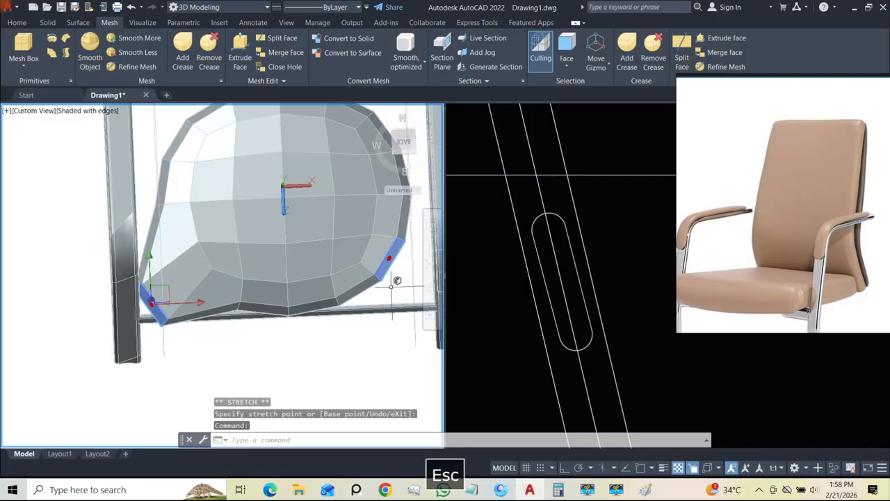
pyautogui.press('Escape')
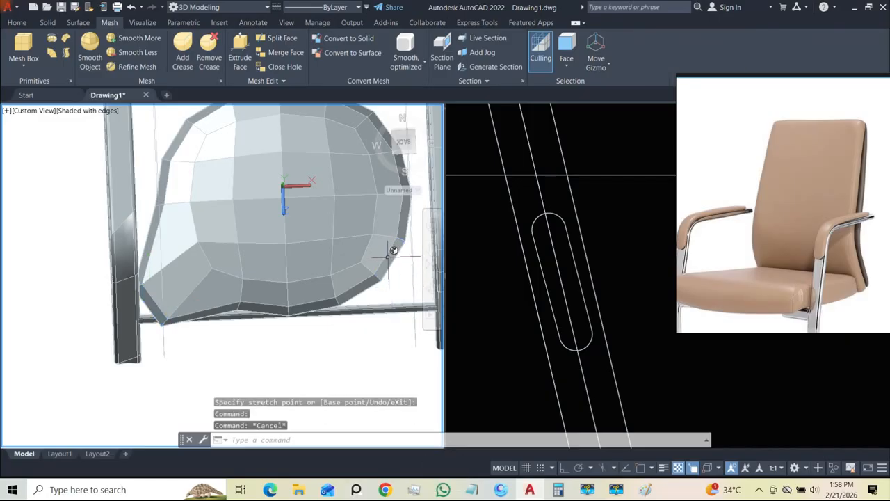
pyautogui.click(390, 258)
pyautogui.keyDown('shift'); pyautogui.moveTo(391, 285); pyautogui.dragTo(379, 235, button='middle'); pyautogui.keyUp('shift')
pyautogui.click(379, 235)
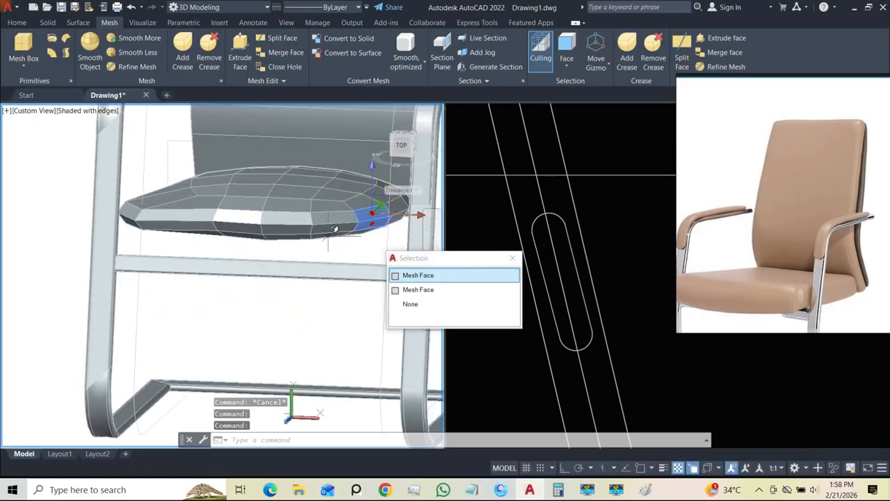
pyautogui.click(400, 276)
pyautogui.keyDown('shift'); pyautogui.moveTo(347, 254); pyautogui.dragTo(272, 331, button='middle'); pyautogui.keyUp('shift')
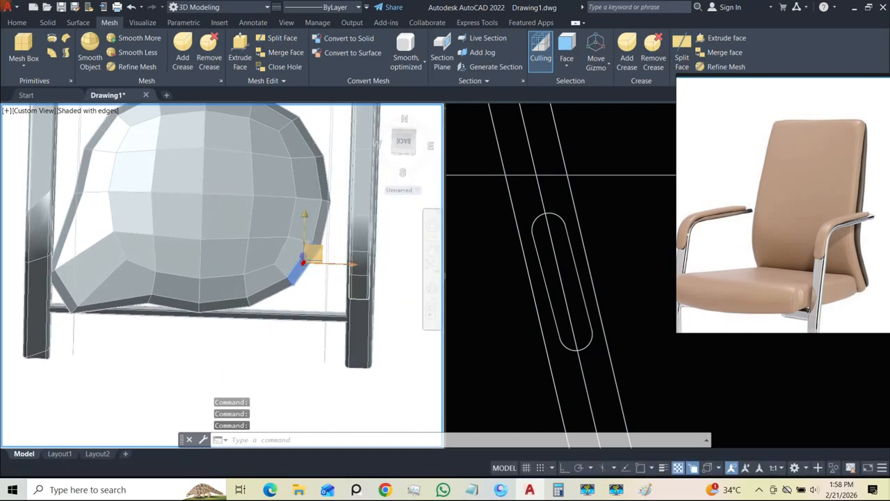
pyautogui.click(309, 255)
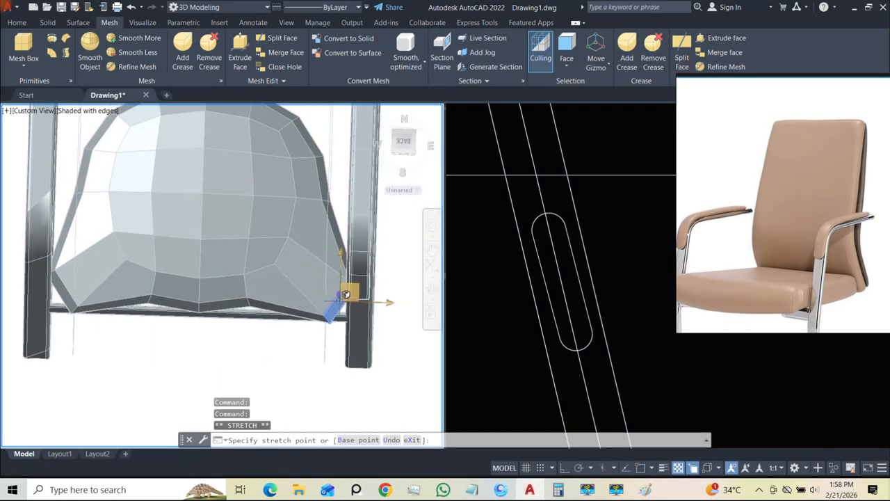
pyautogui.click(347, 296)
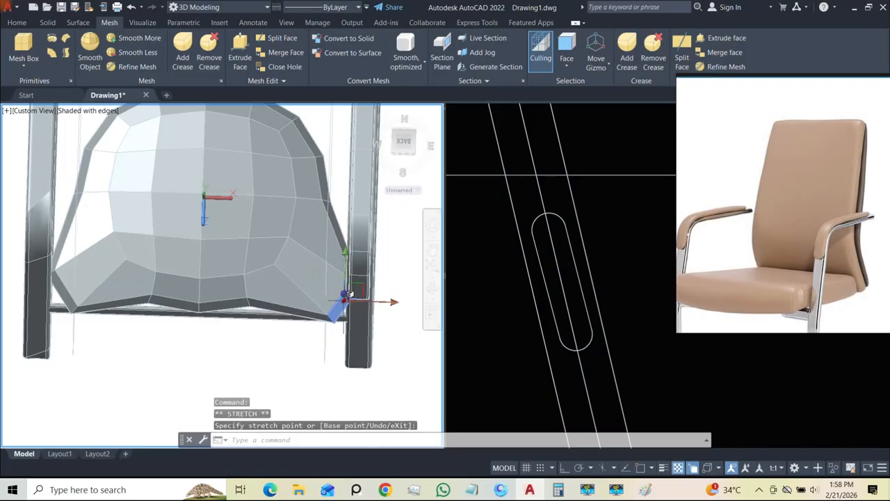
pyautogui.click(329, 169)
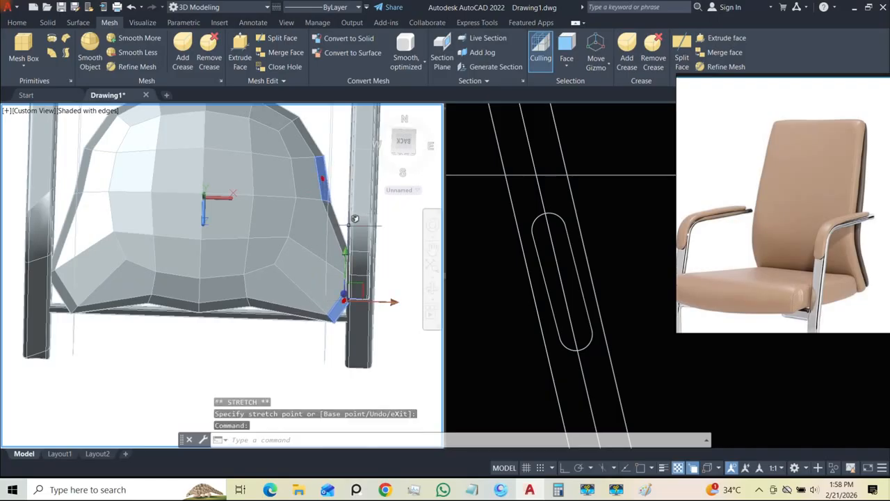
pyautogui.press('Escape')
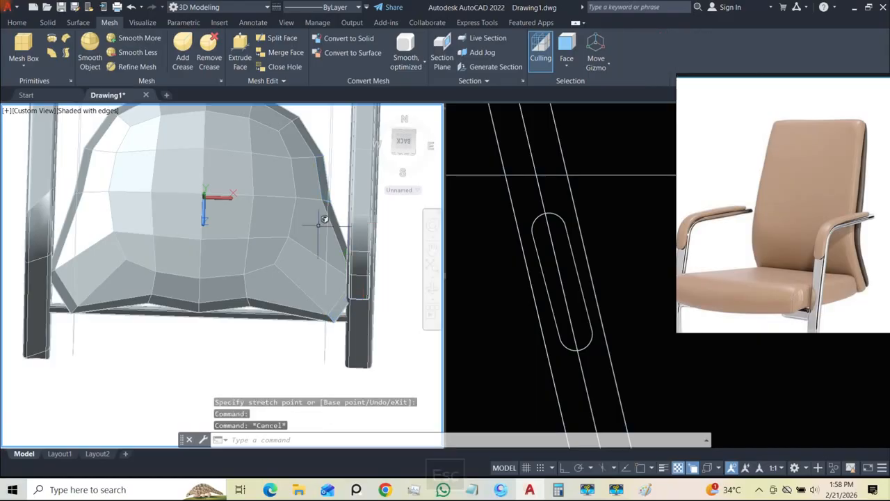
# - Stretch the left and right rear rim faces of the seat mesh together straight back to the backrest, forming the rear corners
pyautogui.moveTo(307, 237); pyautogui.dragTo(314, 343, button='middle')
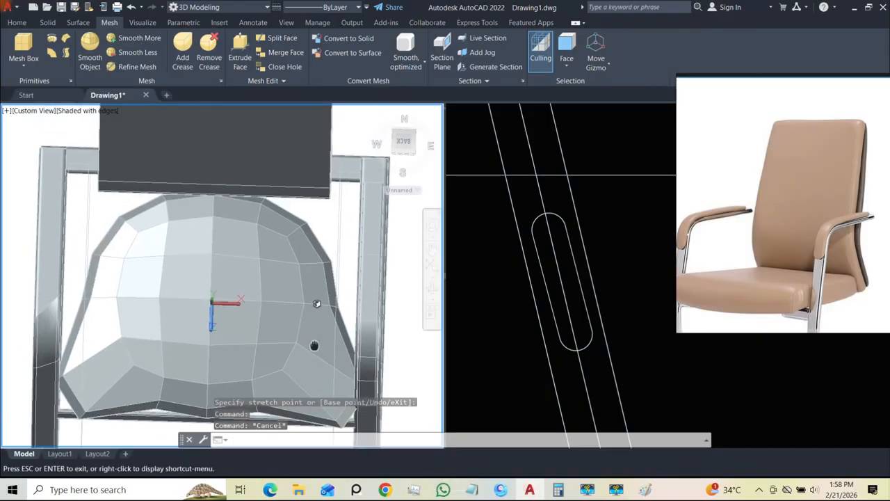
pyautogui.click(312, 238)
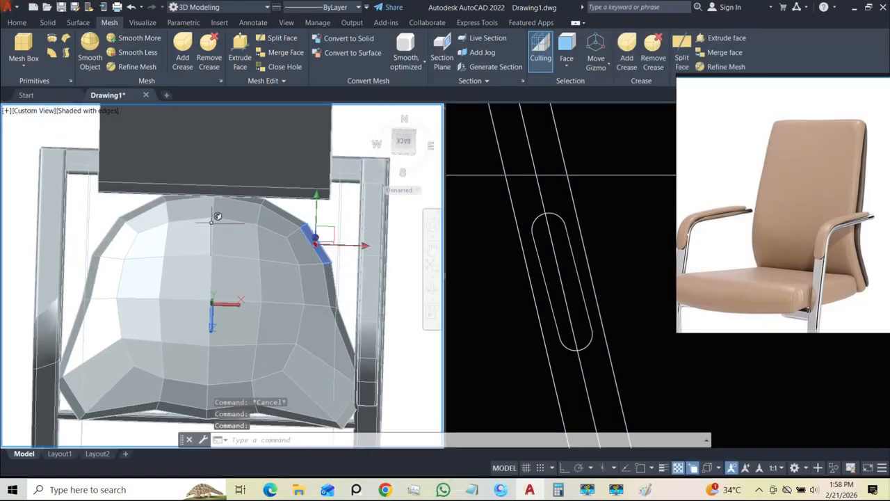
pyautogui.click(116, 224)
pyautogui.click(224, 272)
pyautogui.keyDown('shift'); pyautogui.moveTo(223, 268); pyautogui.dragTo(256, 212, button='middle'); pyautogui.keyUp('shift')
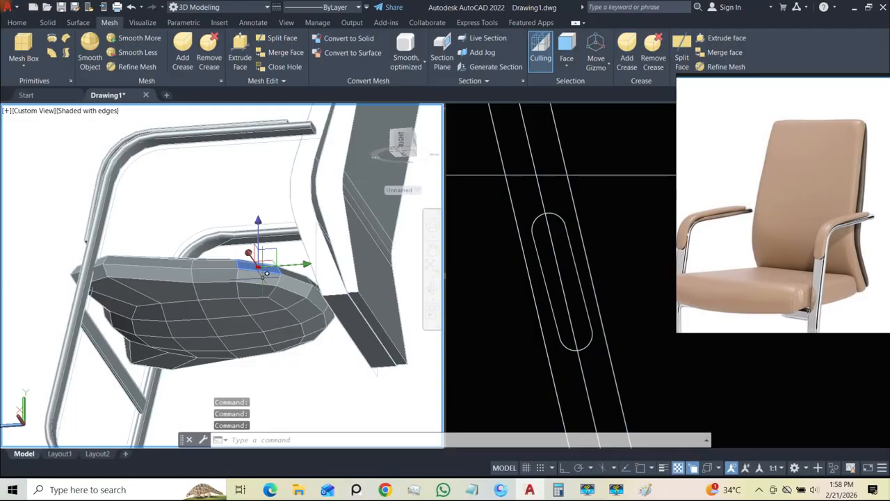
pyautogui.keyDown('shift'); pyautogui.moveTo(266, 273); pyautogui.dragTo(206, 254, button='middle'); pyautogui.keyUp('shift')
pyautogui.keyDown('shift'); pyautogui.moveTo(273, 255); pyautogui.dragTo(221, 273, button='middle'); pyautogui.keyUp('shift')
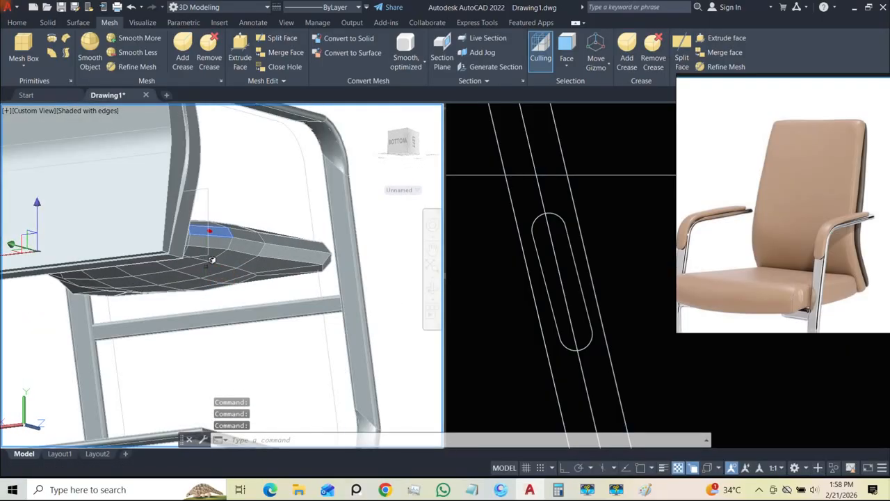
pyautogui.keyDown('shift'); pyautogui.moveTo(161, 222); pyautogui.dragTo(264, 229, button='middle'); pyautogui.keyUp('shift')
pyautogui.keyDown('shift'); pyautogui.moveTo(332, 280); pyautogui.dragTo(327, 304, button='middle'); pyautogui.keyUp('shift')
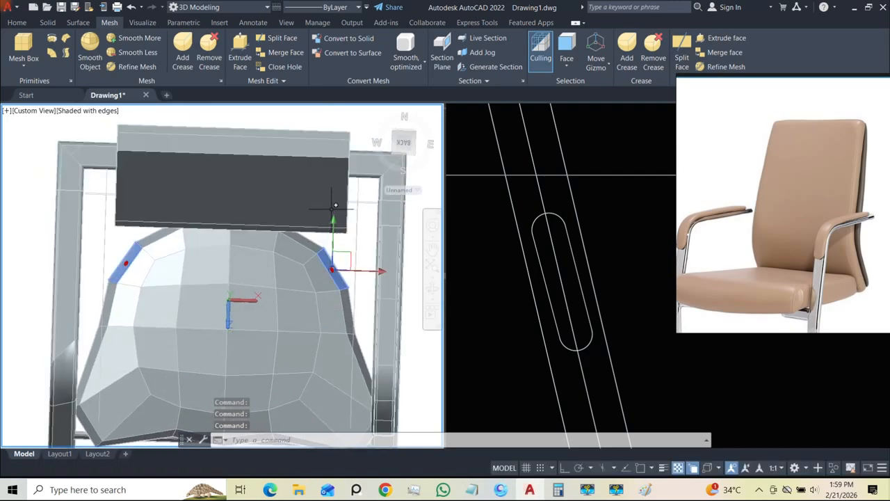
pyautogui.click(335, 228)
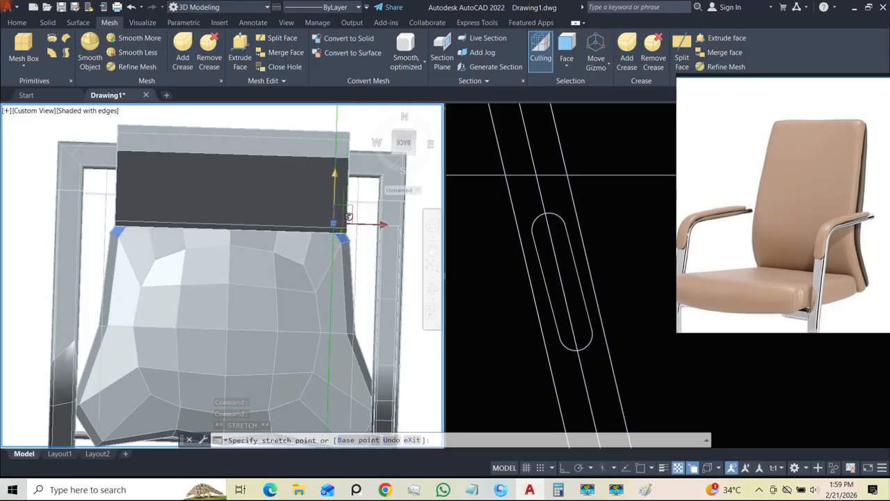
pyautogui.click(347, 231)
pyautogui.scroll(-4, 345, 237)
pyautogui.keyDown('shift'); pyautogui.moveTo(341, 239); pyautogui.dragTo(233, 164, button='middle'); pyautogui.keyUp('shift')
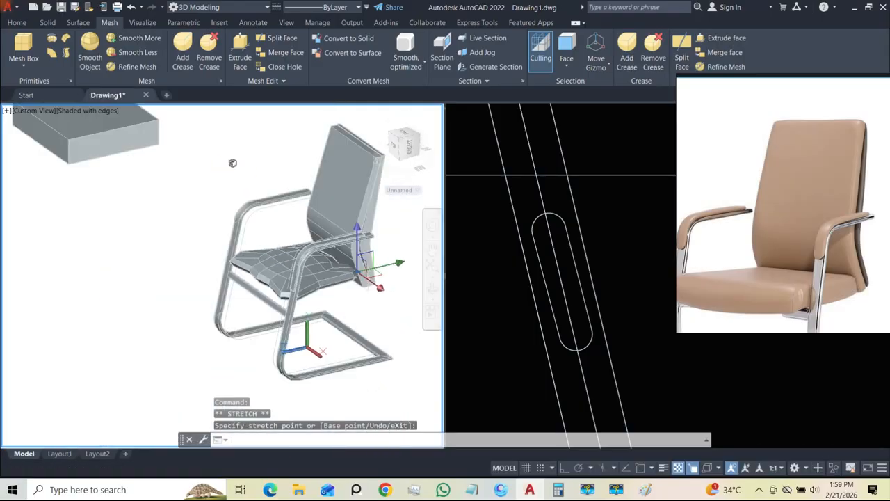
pyautogui.keyDown('shift'); pyautogui.moveTo(323, 224); pyautogui.dragTo(338, 213, button='middle'); pyautogui.keyUp('shift')
pyautogui.press('Escape')
# - Stretch the two middle rear rim faces of the seat mesh straight back toward the backrest to close the remaining gap
pyautogui.scroll(5, 281, 251)
pyautogui.scroll(2, 262, 250)
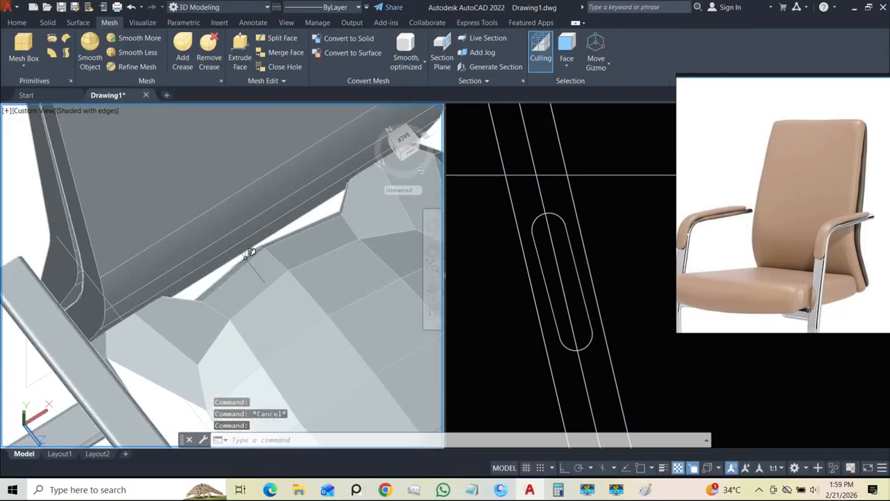
pyautogui.click(248, 256)
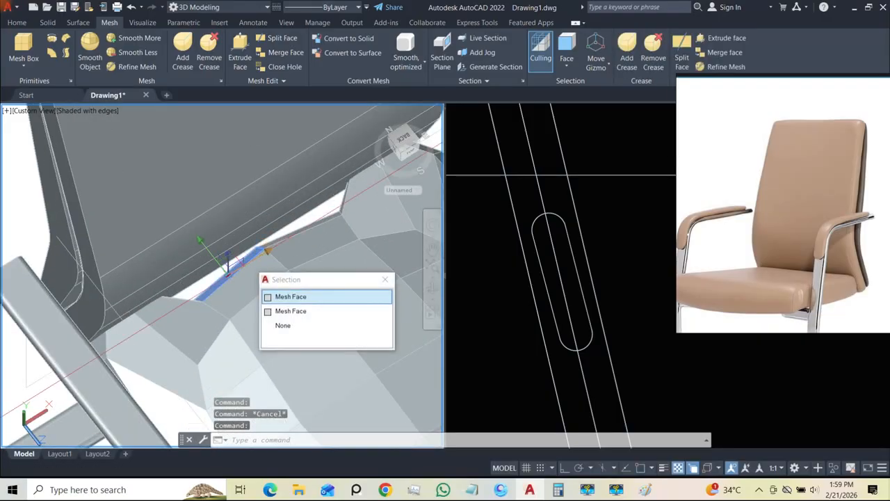
pyautogui.click(289, 235)
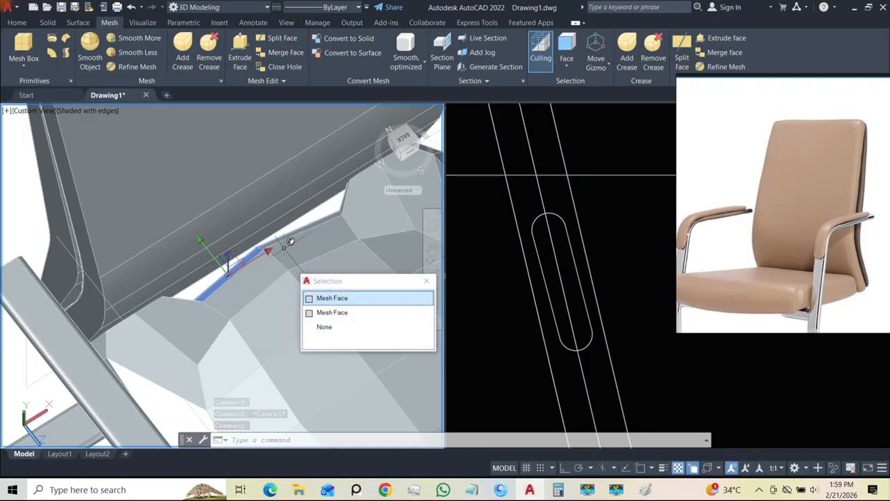
pyautogui.click(283, 238)
pyautogui.keyDown('shift'); pyautogui.moveTo(257, 262); pyautogui.dragTo(325, 181, button='middle'); pyautogui.keyUp('shift')
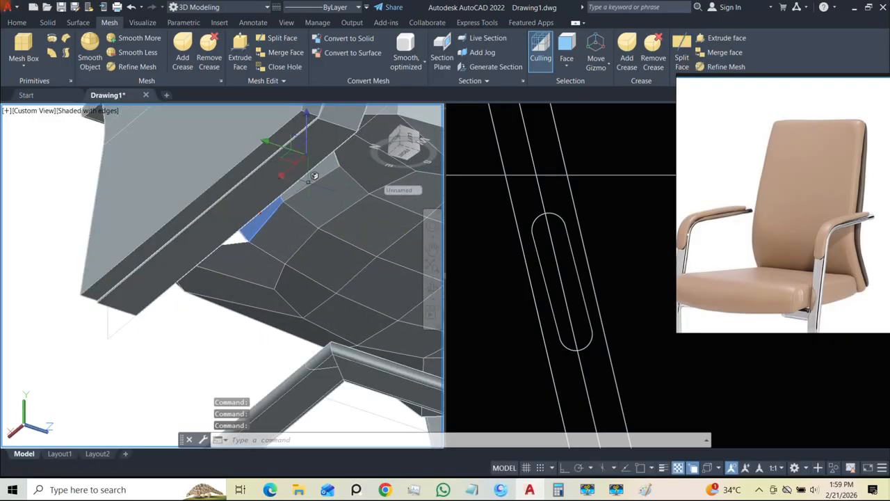
pyautogui.keyDown('shift'); pyautogui.moveTo(295, 236); pyautogui.dragTo(223, 315, button='middle'); pyautogui.keyUp('shift')
pyautogui.keyDown('shift'); pyautogui.moveTo(294, 255); pyautogui.dragTo(163, 221, button='middle'); pyautogui.keyUp('shift')
pyautogui.click(164, 219)
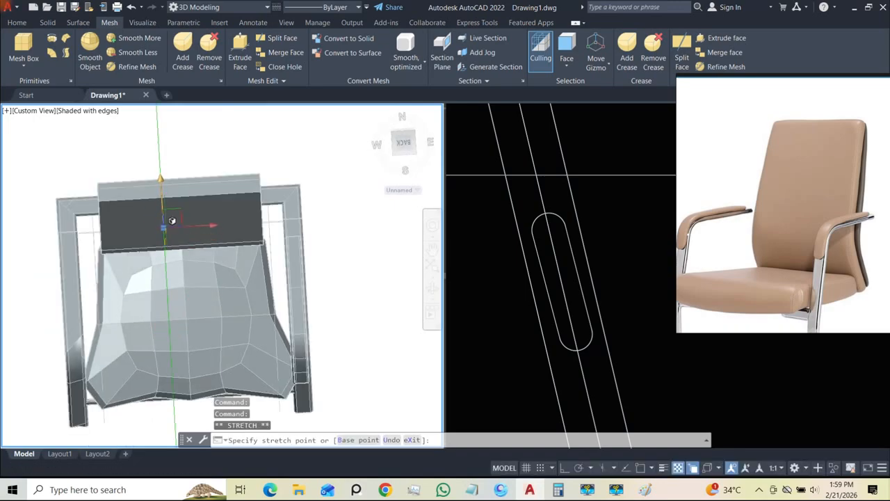
pyautogui.keyDown('shift'); pyautogui.moveTo(187, 261); pyautogui.dragTo(112, 267, button='middle'); pyautogui.keyUp('shift')
pyautogui.press('Escape')
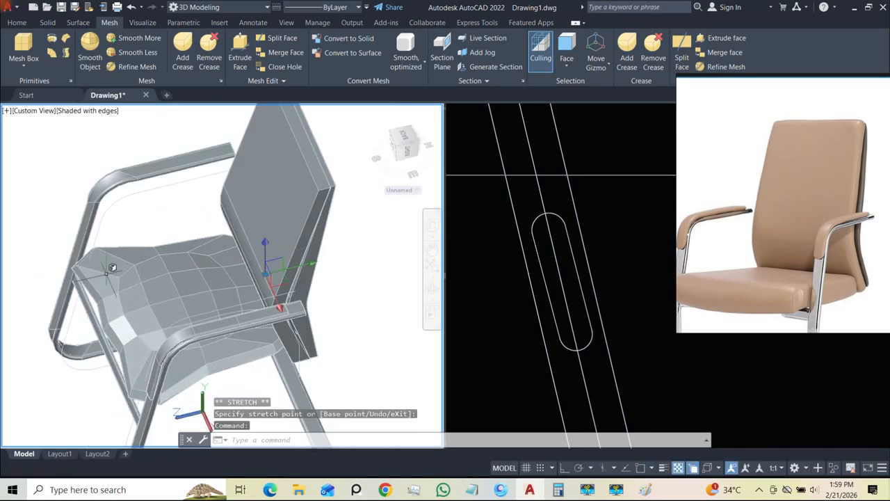
# - Compare the reshaped seat cushion and its front edge with the reference chair picture, and clear the face selection
pyautogui.click(283, 267)
pyautogui.keyDown('shift'); pyautogui.moveTo(283, 265); pyautogui.dragTo(237, 337, button='middle'); pyautogui.keyUp('shift')
pyautogui.click(736, 313)
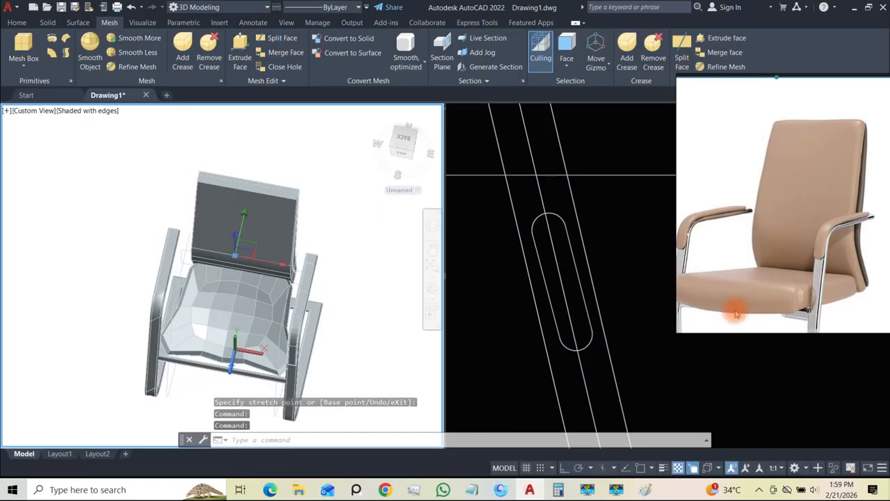
pyautogui.scroll(3, 315, 315)
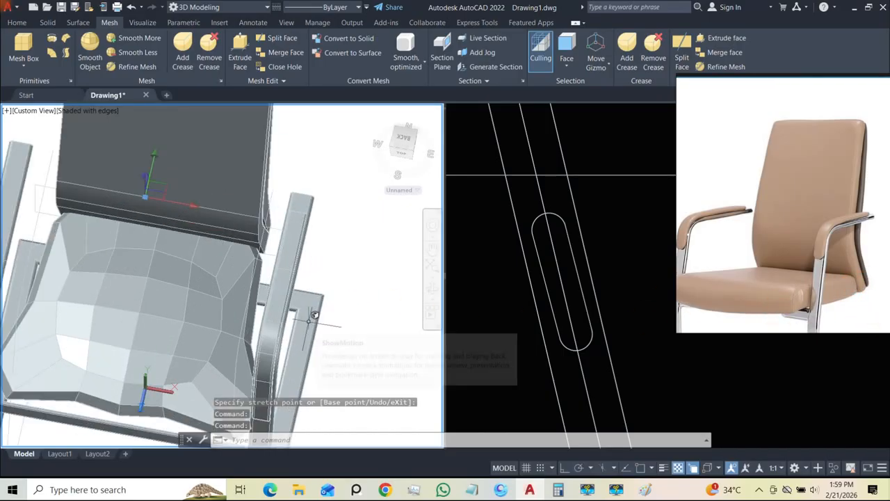
pyautogui.scroll(-2, 271, 260)
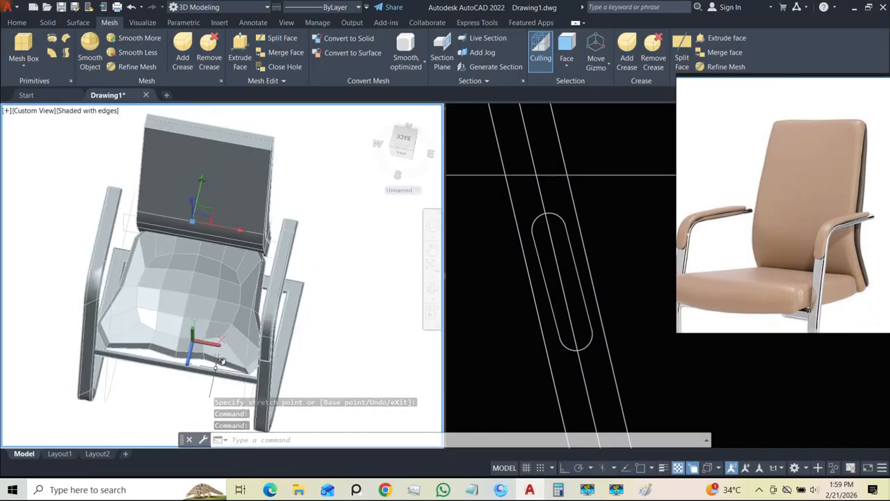
pyautogui.click(733, 303)
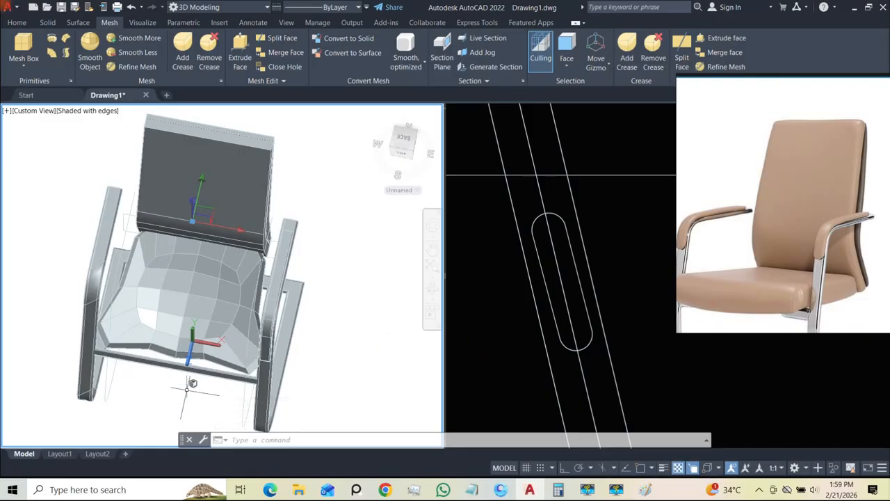
pyautogui.keyDown('shift'); pyautogui.moveTo(187, 389); pyautogui.dragTo(207, 332, button='middle'); pyautogui.keyUp('shift')
pyautogui.press('Escape')
pyautogui.press('Escape')
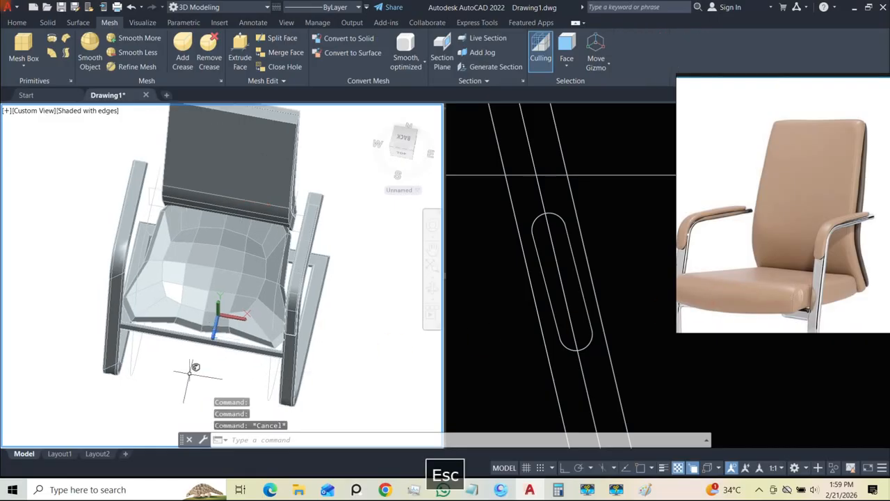
# - Stretch the two middle front rim faces of the seat mesh together straight forward into a rounded front edge, and clear the face selection
pyautogui.keyDown('shift'); pyautogui.moveTo(201, 352); pyautogui.dragTo(213, 321, button='middle'); pyautogui.keyUp('shift')
pyautogui.scroll(2, 219, 315)
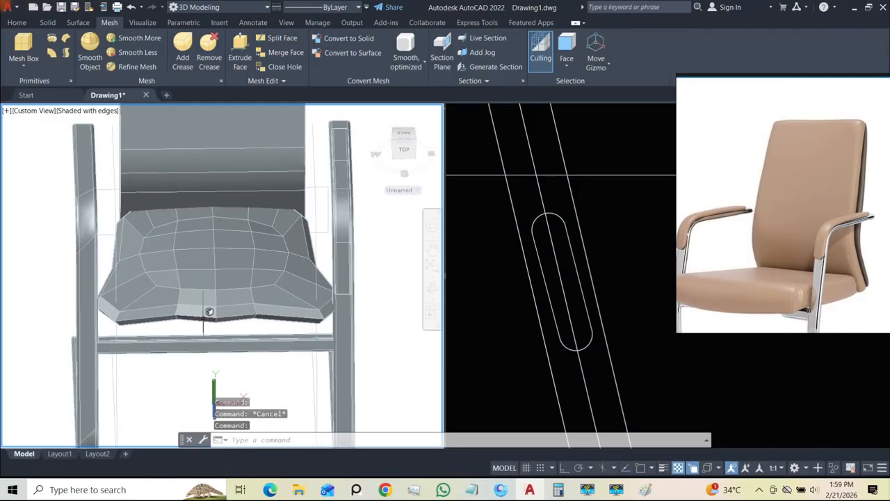
pyautogui.click(201, 309)
pyautogui.scroll(3, 240, 306)
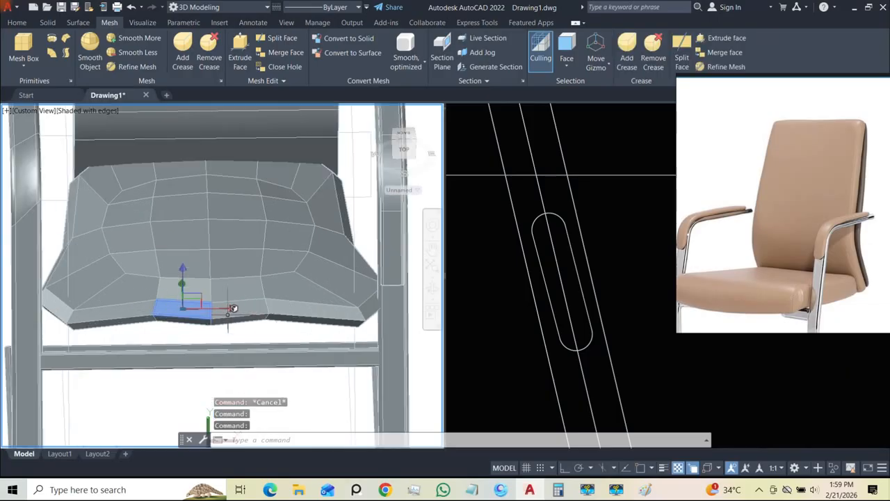
pyautogui.click(251, 307)
pyautogui.keyDown('shift'); pyautogui.moveTo(251, 311); pyautogui.dragTo(249, 288, button='middle'); pyautogui.keyUp('shift')
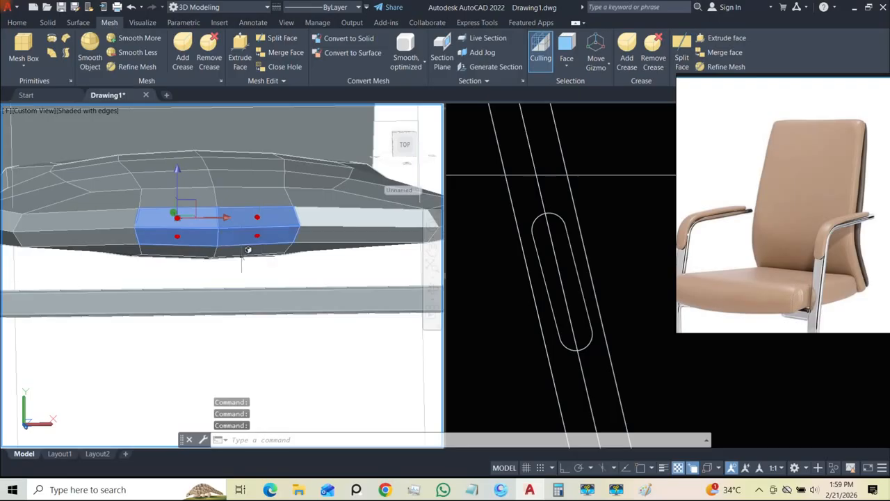
pyautogui.scroll(-3, 248, 249)
pyautogui.keyDown('shift'); pyautogui.moveTo(248, 249); pyautogui.dragTo(233, 413, button='middle'); pyautogui.keyUp('shift')
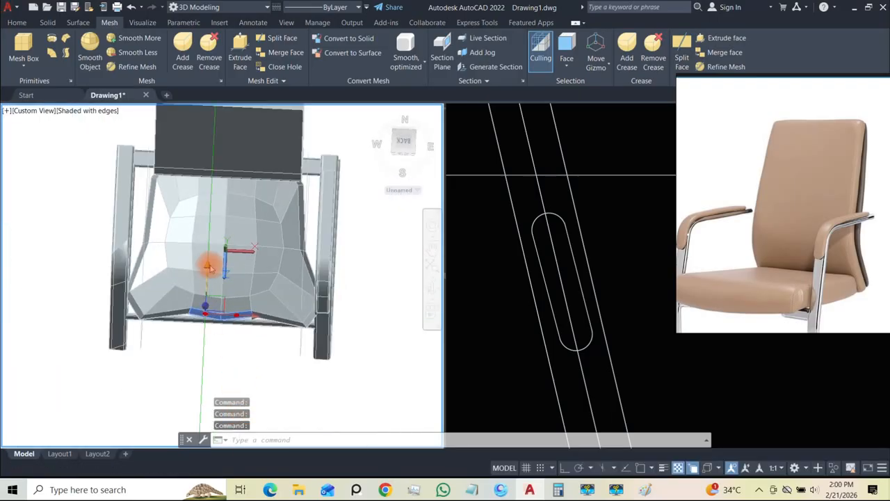
pyautogui.click(209, 261)
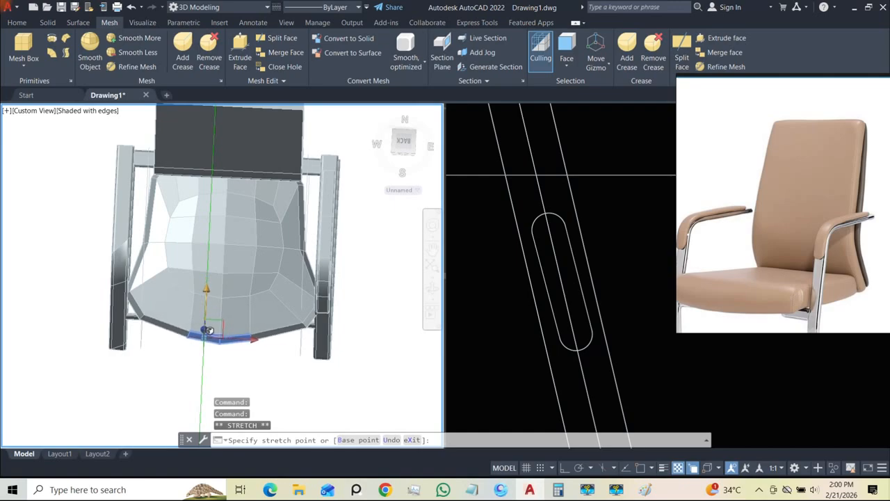
pyautogui.click(209, 332)
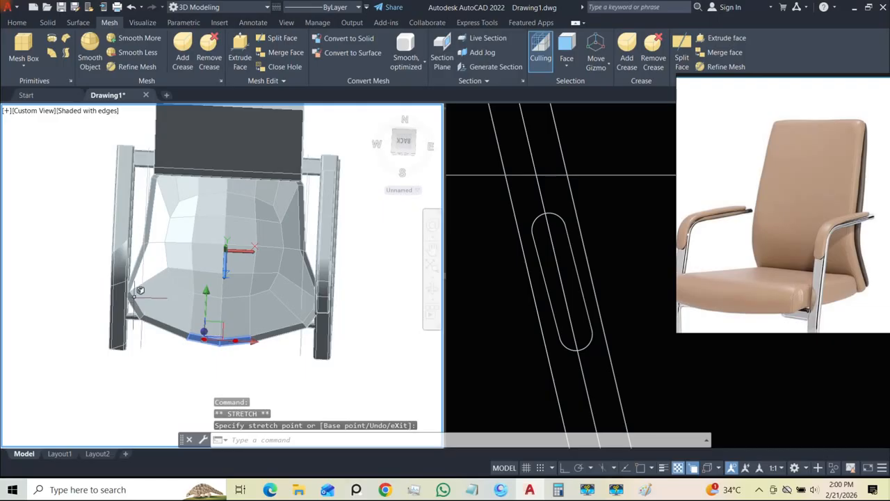
pyautogui.scroll(2, 146, 257)
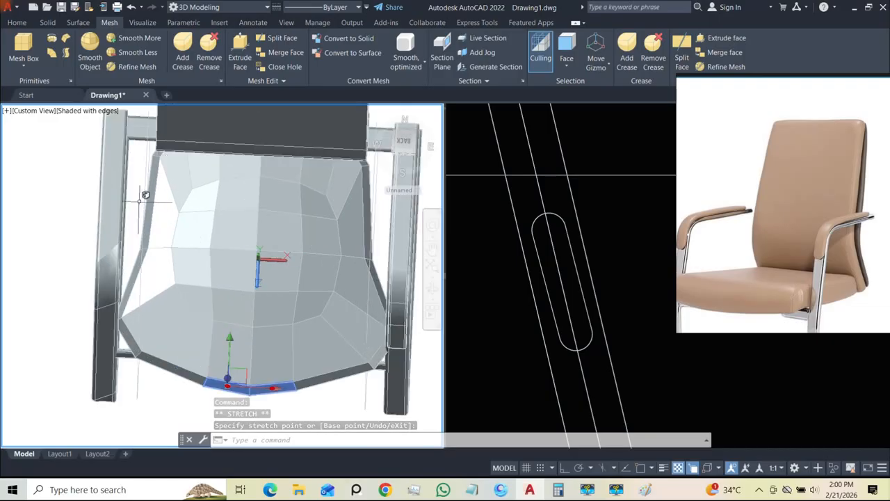
pyautogui.press('Escape')
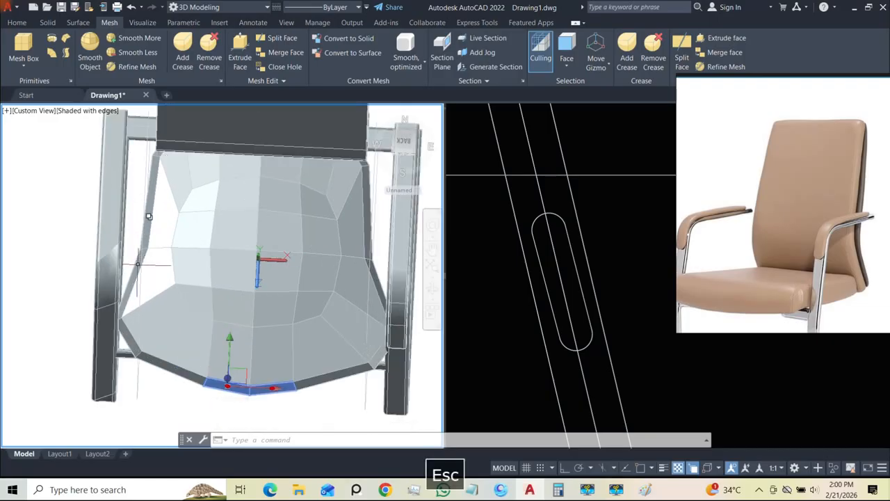
# - Stretch the seat mesh's rear-left side rim face outward toward the left armrest frame
pyautogui.click(149, 245)
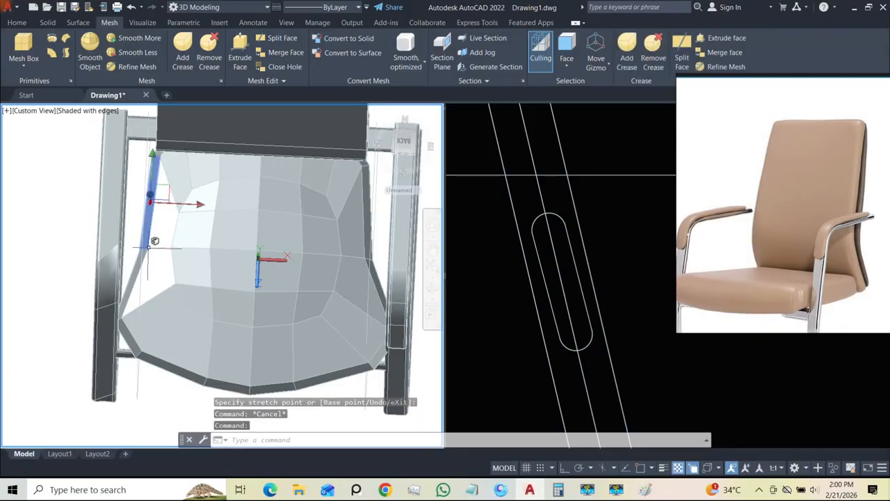
pyautogui.keyDown('shift'); pyautogui.moveTo(144, 256); pyautogui.dragTo(252, 157, button='middle'); pyautogui.keyUp('shift')
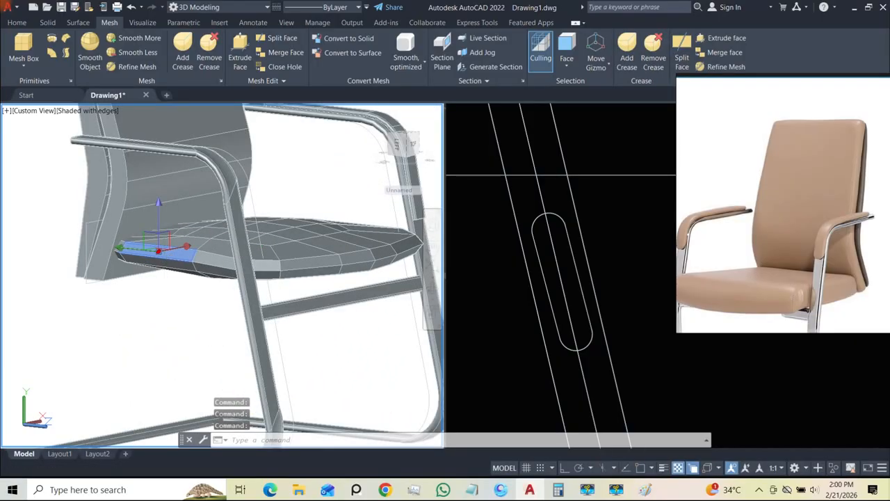
pyautogui.keyDown('shift'); pyautogui.moveTo(257, 225); pyautogui.dragTo(155, 363, button='middle'); pyautogui.keyUp('shift')
pyautogui.click(191, 209)
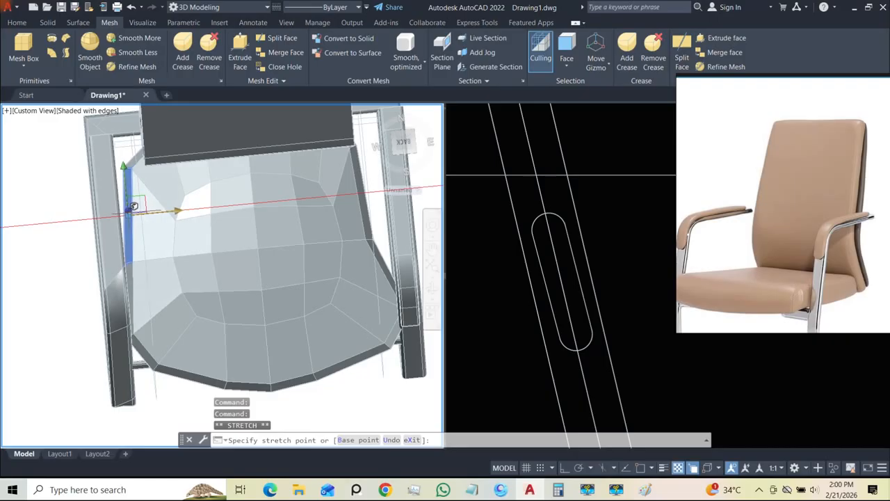
pyautogui.click(129, 201)
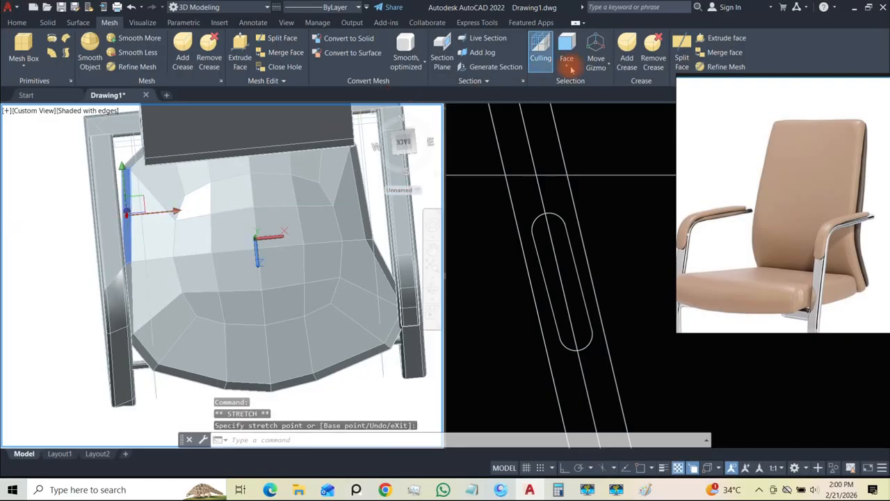
# - Rotate the rear-left side rim face about the vertical axis so its rear end angles inward toward the backrest
pyautogui.click(596, 67)
pyautogui.click(605, 109)
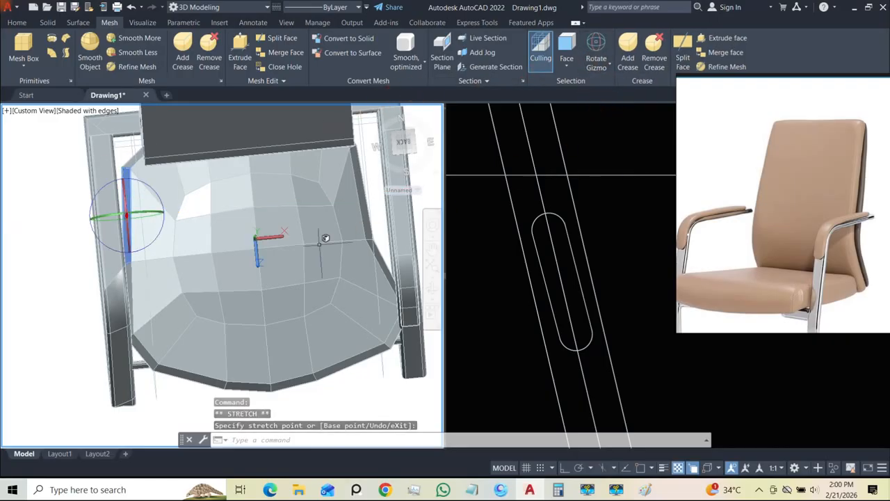
pyautogui.click(158, 217)
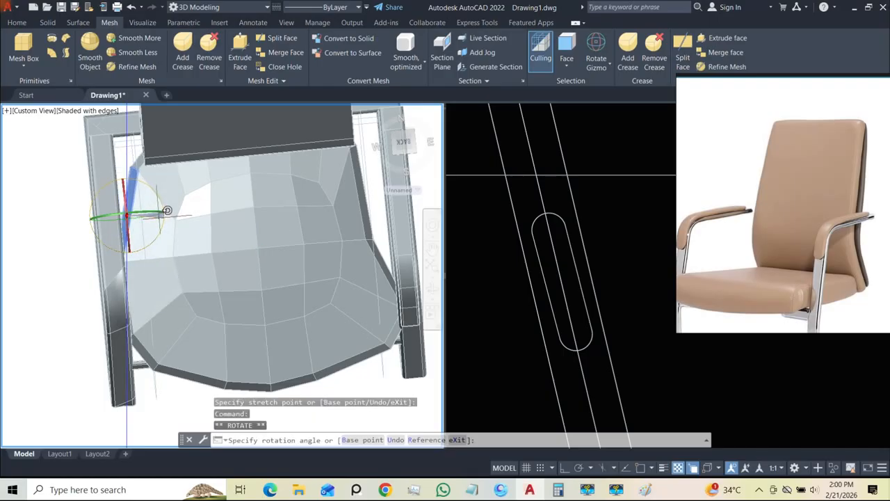
pyautogui.click(165, 222)
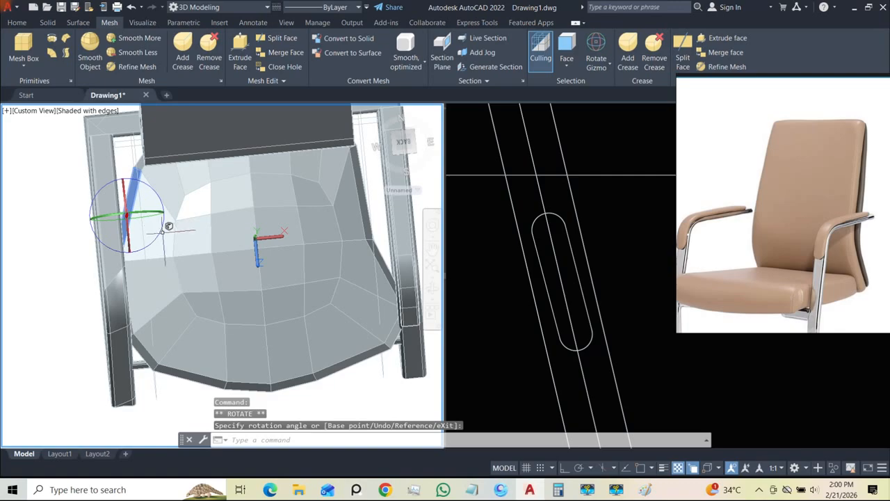
# - Stretch the rotated rear-left side rim face slightly inward to even out the seat's left outline, and clear the face selection
pyautogui.click(596, 61)
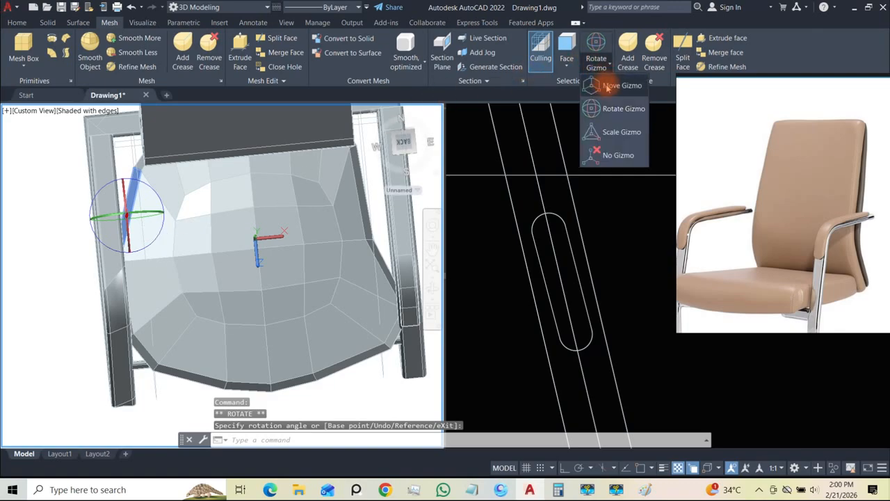
pyautogui.click(606, 88)
pyautogui.click(171, 205)
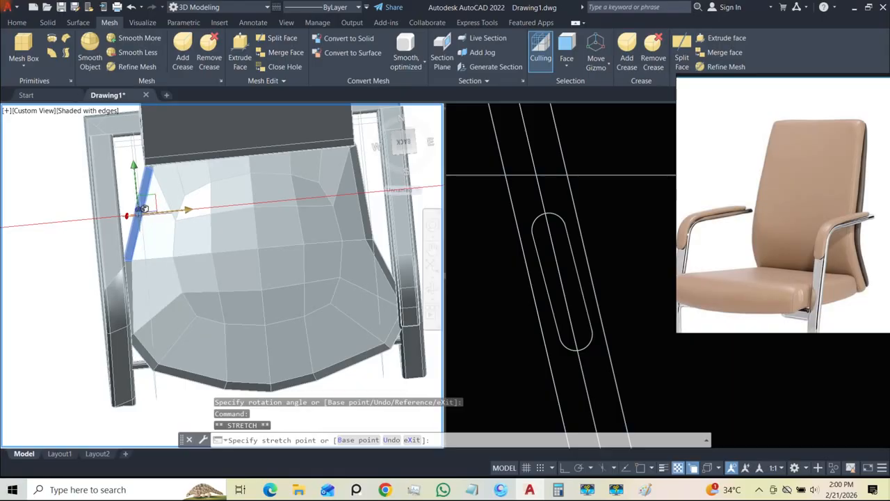
pyautogui.keyDown('shift'); pyautogui.moveTo(258, 255); pyautogui.dragTo(197, 237, button='middle'); pyautogui.keyUp('shift')
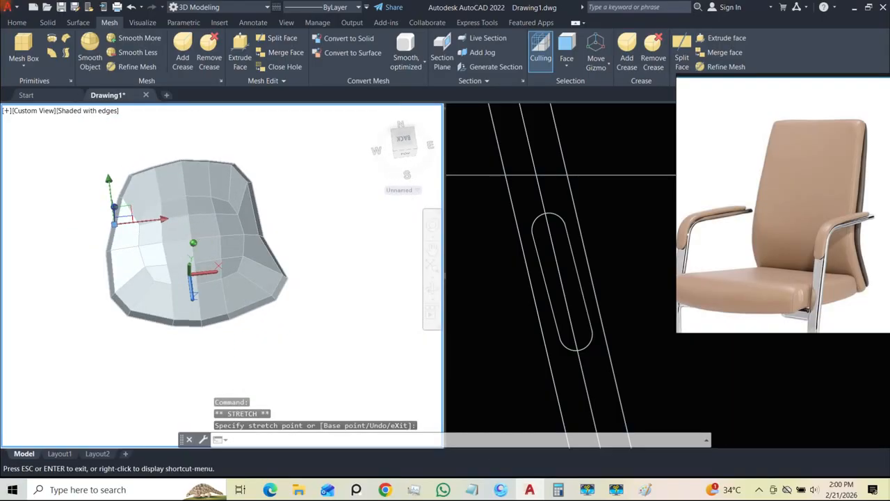
pyautogui.scroll(5, 139, 217)
pyautogui.press('Escape')
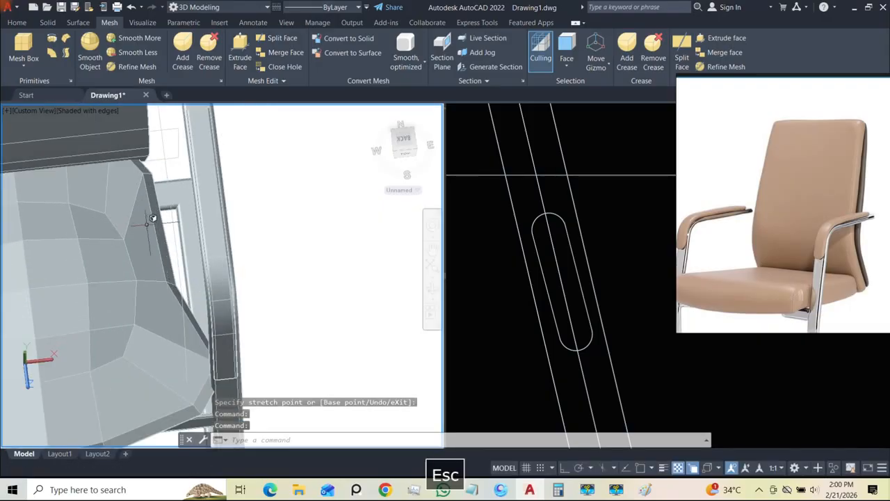
pyautogui.press('Escape')
# - Stretch the seat mesh's rear-right side rim face outward toward the right armrest frame
pyautogui.click(158, 224)
pyautogui.keyDown('shift'); pyautogui.moveTo(158, 226); pyautogui.dragTo(64, 139, button='middle'); pyautogui.keyUp('shift')
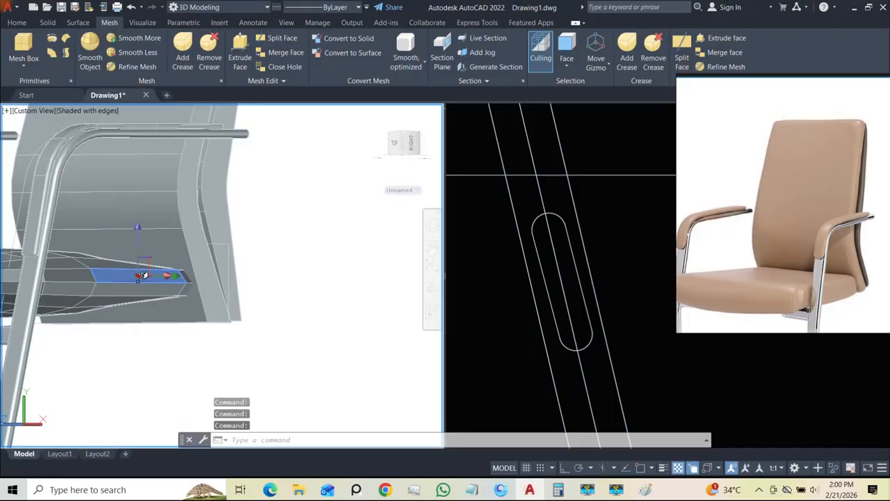
pyautogui.scroll(-5, 146, 276)
pyautogui.keyDown('shift'); pyautogui.moveTo(146, 276); pyautogui.dragTo(223, 274, button='middle'); pyautogui.keyUp('shift')
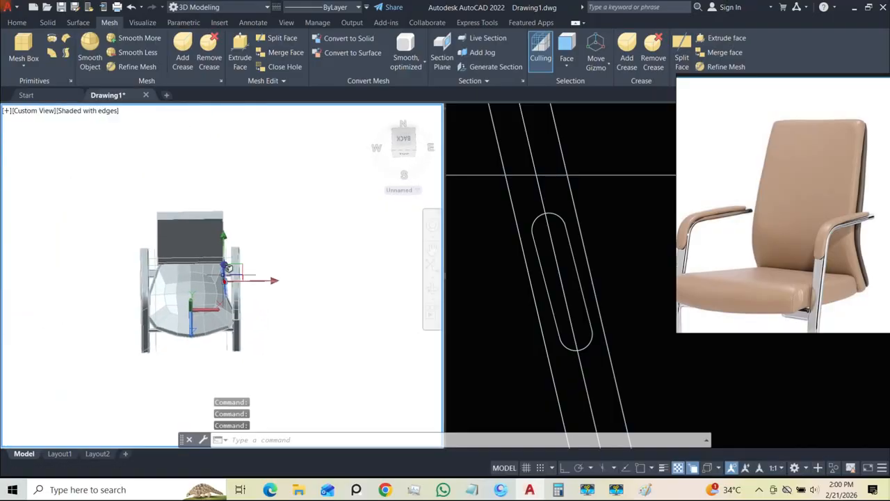
pyautogui.scroll(5, 219, 270)
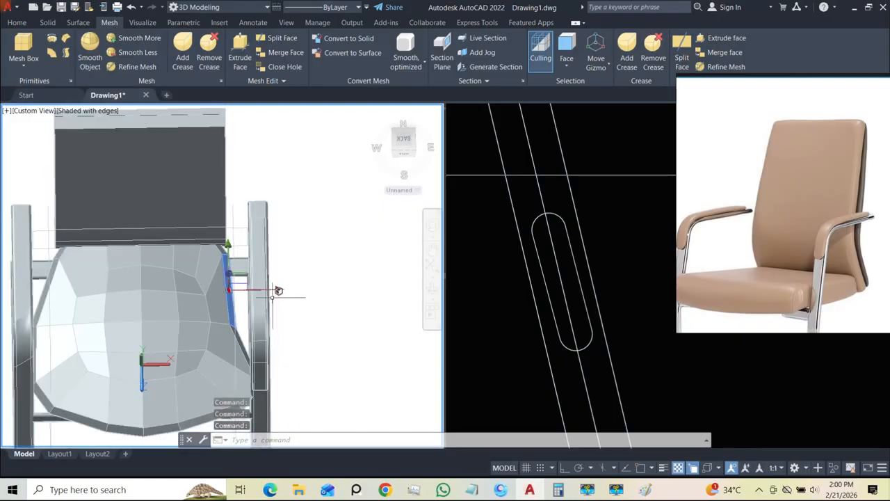
pyautogui.click(275, 290)
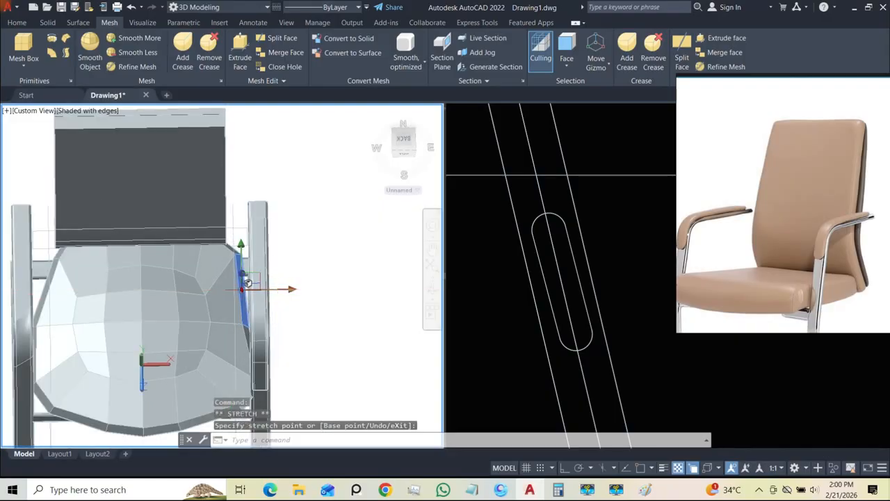
# - Rotate the rear-right side rim face about the vertical axis with 3D Rotate so its rear end angles inward toward the backrest
pyautogui.click(598, 61)
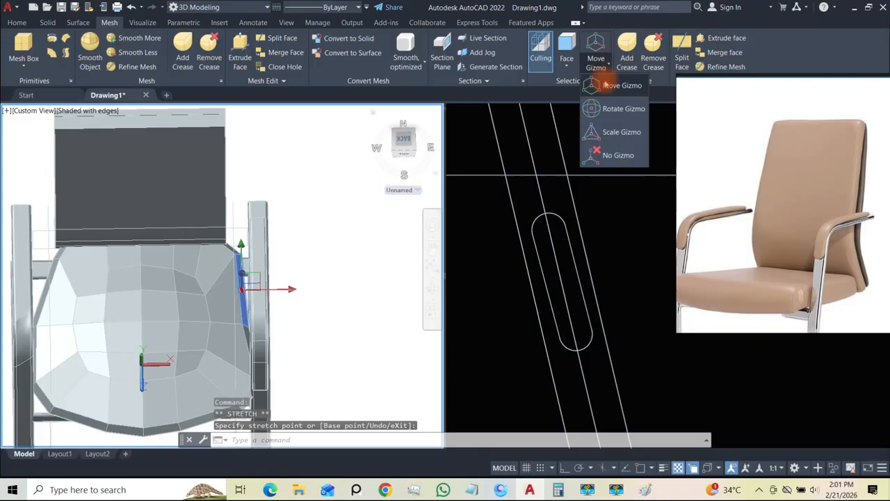
pyautogui.click(20, 23)
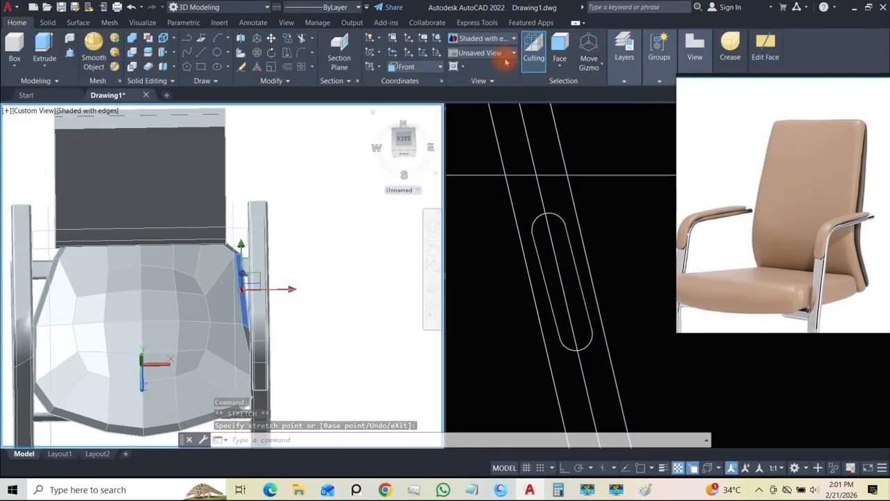
pyautogui.click(593, 64)
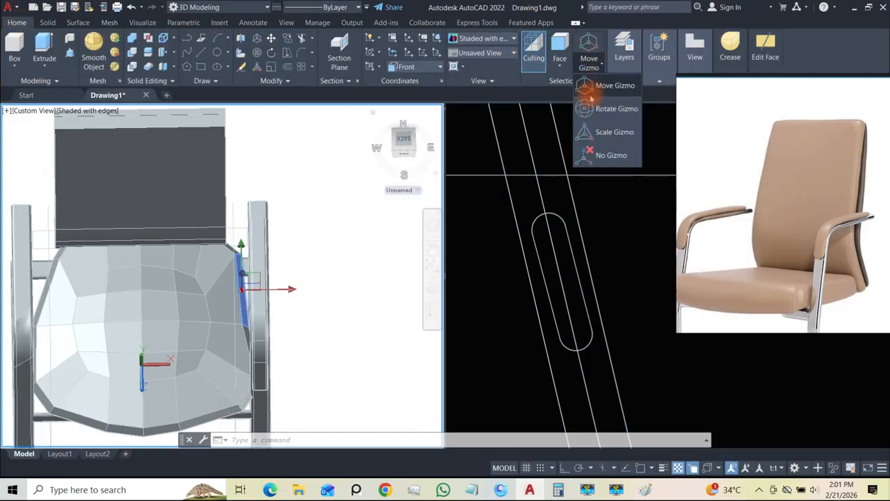
pyautogui.click(257, 53)
pyautogui.moveTo(288, 278)
pyautogui.keyDown('shift'); pyautogui.mouseDown(button='middle')
pyautogui.moveTo(288, 292)
pyautogui.moveTo(292, 283)
pyautogui.mouseUp(button='middle'); pyautogui.keyUp('shift')
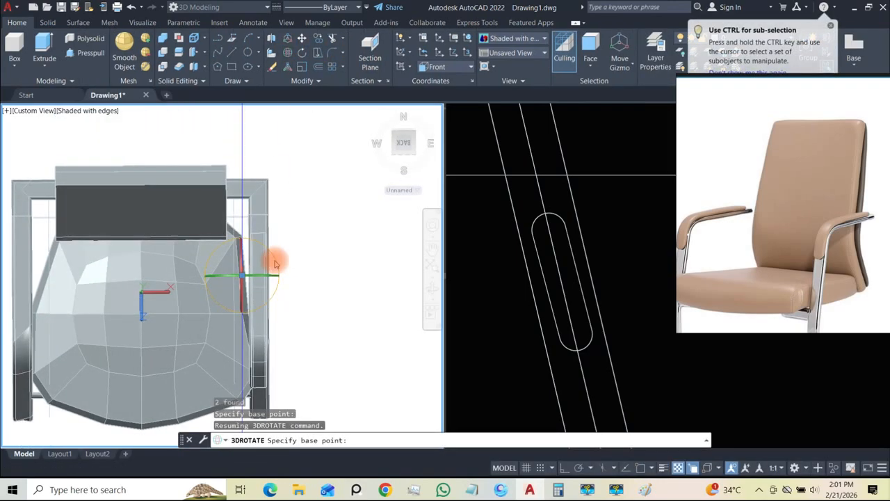
pyautogui.click(275, 263)
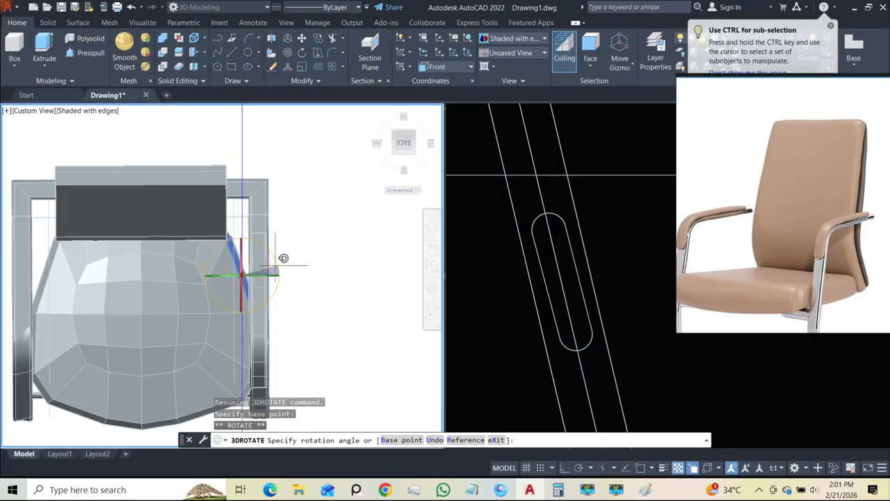
# - Shift the rotated rear-right side rim face slightly inward with 3D Move to match the seat's left outline
pyautogui.click(289, 40)
pyautogui.click(291, 268)
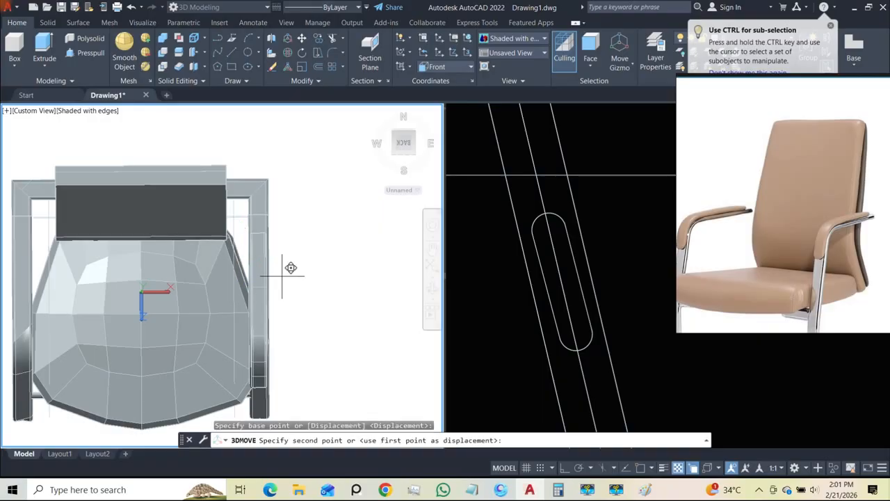
pyautogui.click(283, 276)
# - Try to stretch the seat mesh's front row of underside faces along the vertical axis
pyautogui.keyDown('shift'); pyautogui.moveTo(264, 275); pyautogui.dragTo(143, 176, button='middle'); pyautogui.keyUp('shift')
pyautogui.scroll(-3, 174, 254)
pyautogui.keyDown('shift'); pyautogui.moveTo(174, 254); pyautogui.dragTo(240, 248, button='middle'); pyautogui.keyUp('shift')
pyautogui.scroll(3, 122, 285)
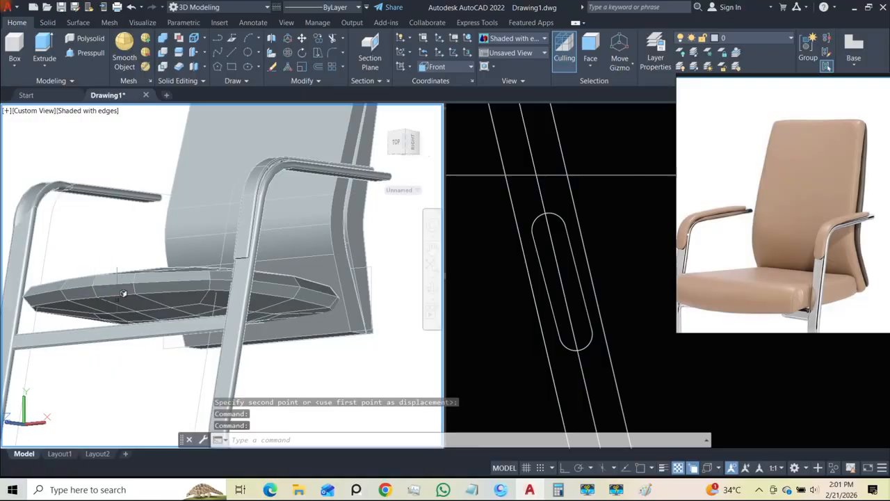
pyautogui.keyDown('shift'); pyautogui.moveTo(152, 305); pyautogui.dragTo(173, 232, button='middle'); pyautogui.keyUp('shift')
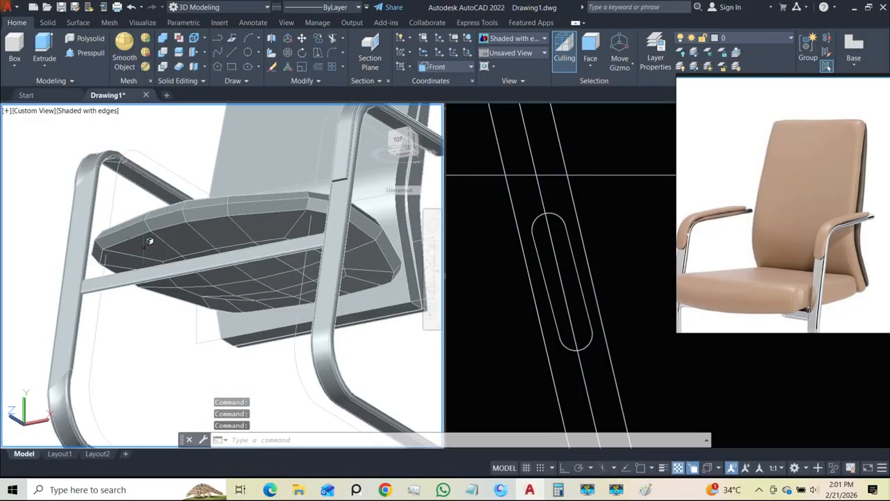
pyautogui.click(149, 241)
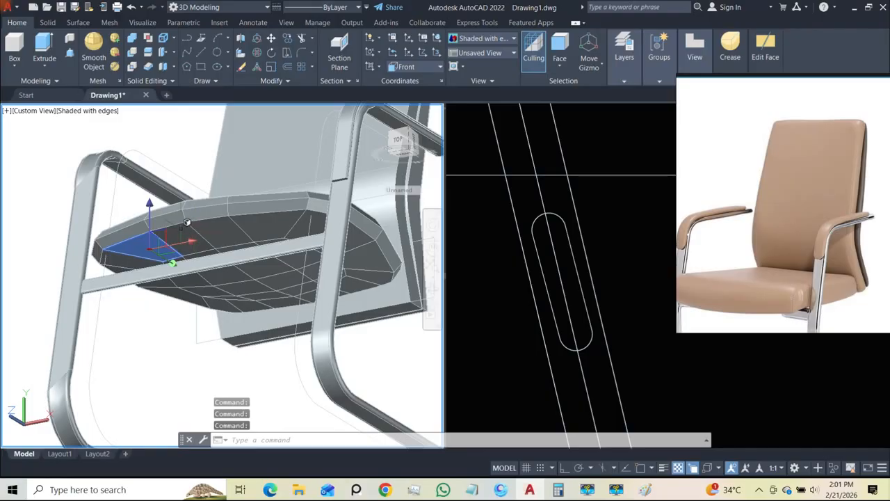
pyautogui.click(296, 223)
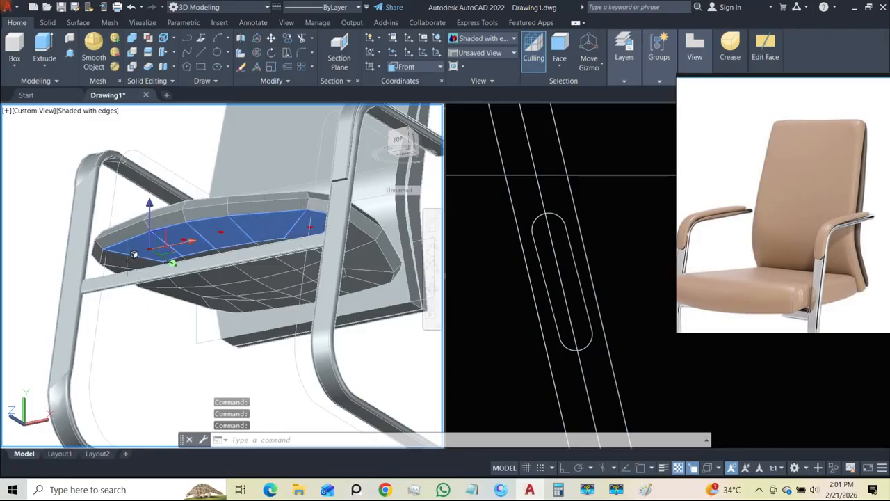
pyautogui.keyDown('shift'); pyautogui.moveTo(222, 264); pyautogui.dragTo(303, 278, button='middle'); pyautogui.keyUp('shift')
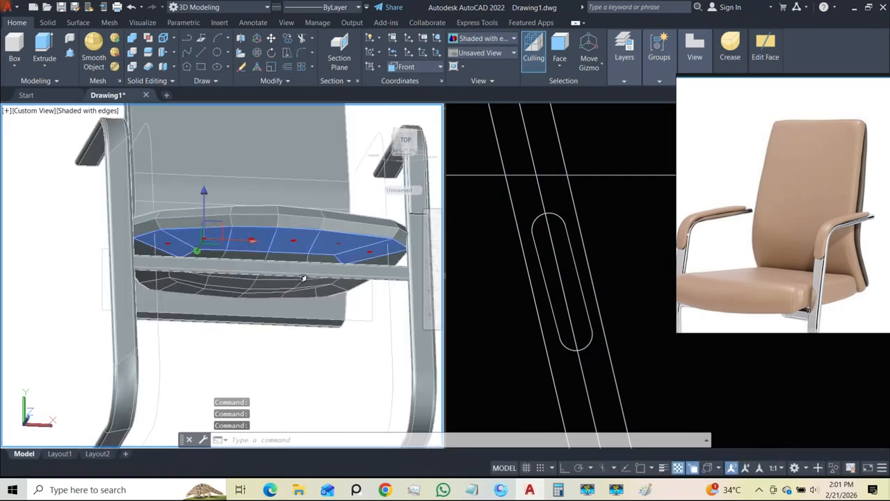
pyautogui.click(206, 190)
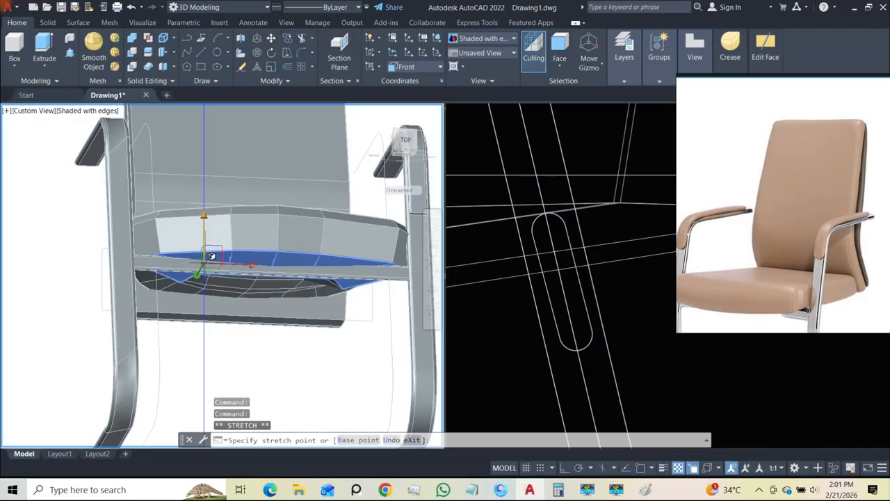
pyautogui.press('Escape')
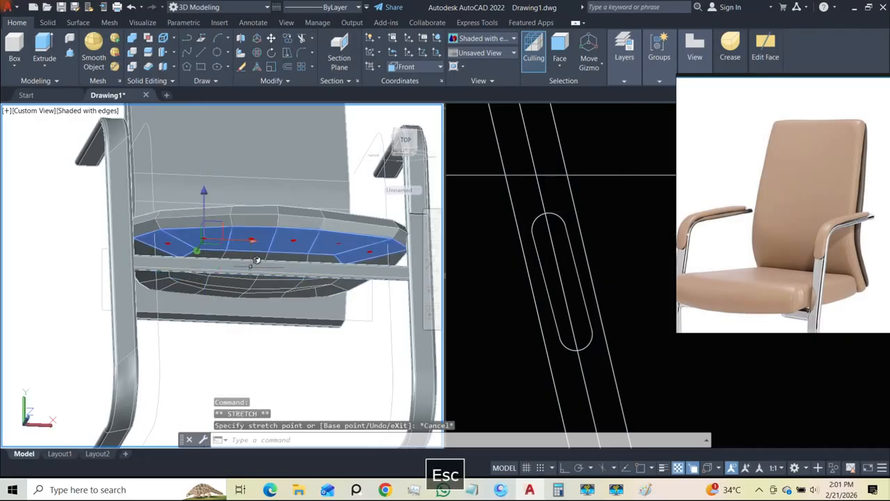
pyautogui.keyDown('shift'); pyautogui.moveTo(278, 263); pyautogui.dragTo(366, 348, button='middle'); pyautogui.keyUp('shift')
pyautogui.scroll(-3, 239, 224)
pyautogui.keyDown('shift'); pyautogui.moveTo(290, 264); pyautogui.dragTo(322, 281); pyautogui.keyUp('shift')
pyautogui.click(355, 311)
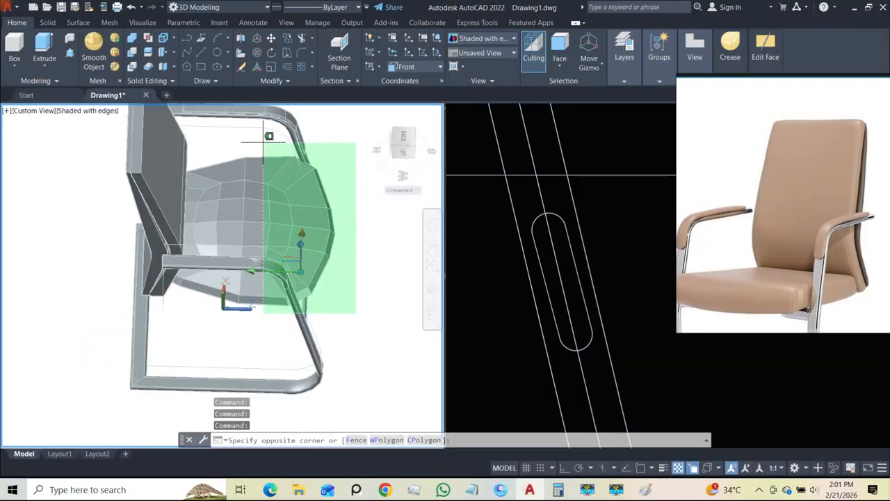
pyautogui.click(287, 173)
pyautogui.keyDown('shift'); pyautogui.moveTo(287, 174); pyautogui.dragTo(227, 211, button='middle'); pyautogui.keyUp('shift')
pyautogui.press('Escape')
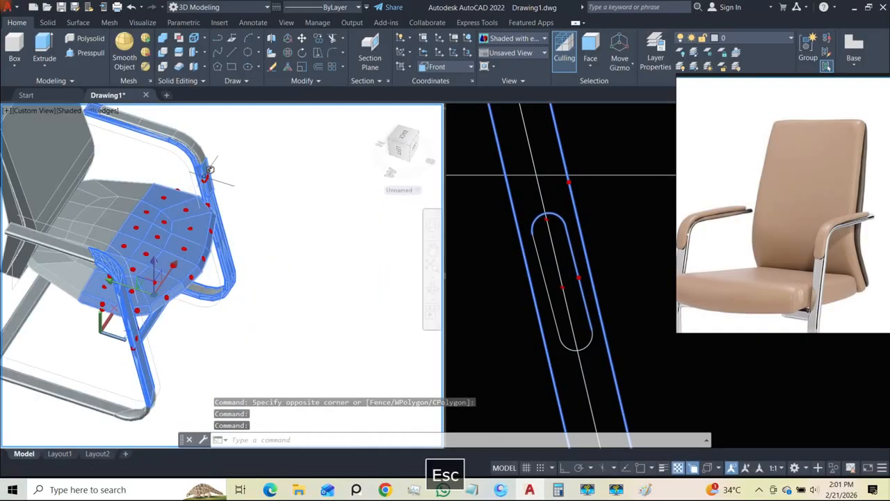
# - Set the subobject selection filter to No Filter and isolate the whole seat mesh from the rest of the chair
pyautogui.click(591, 68)
pyautogui.click(601, 84)
pyautogui.click(182, 207)
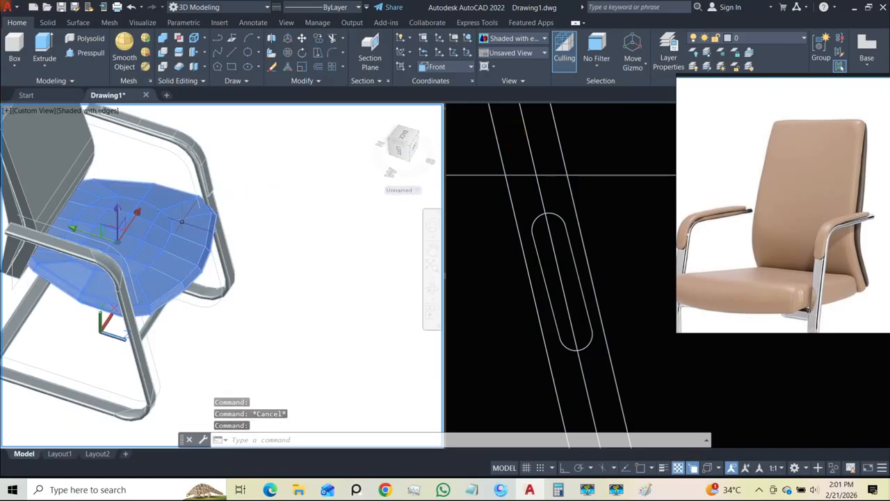
pyautogui.write('isolate')
pyautogui.press('Return')
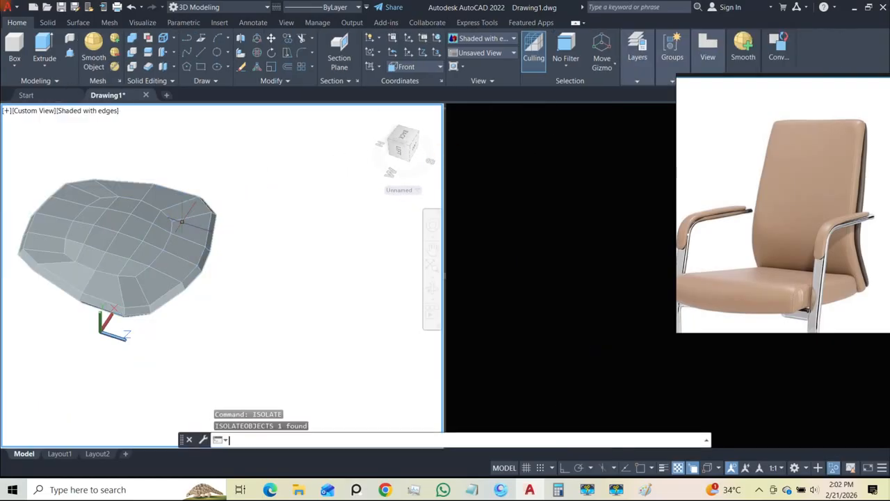
# - Set the subobject selection filter to Face and clear the selection of the whole seat mesh
pyautogui.keyDown('shift'); pyautogui.moveTo(212, 260); pyautogui.dragTo(309, 313, button='middle'); pyautogui.keyUp('shift')
pyautogui.click(332, 344)
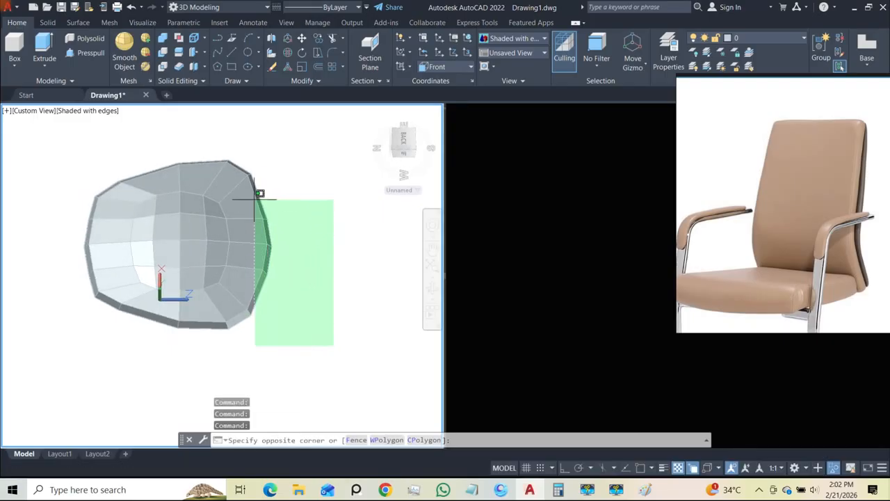
pyautogui.click(191, 131)
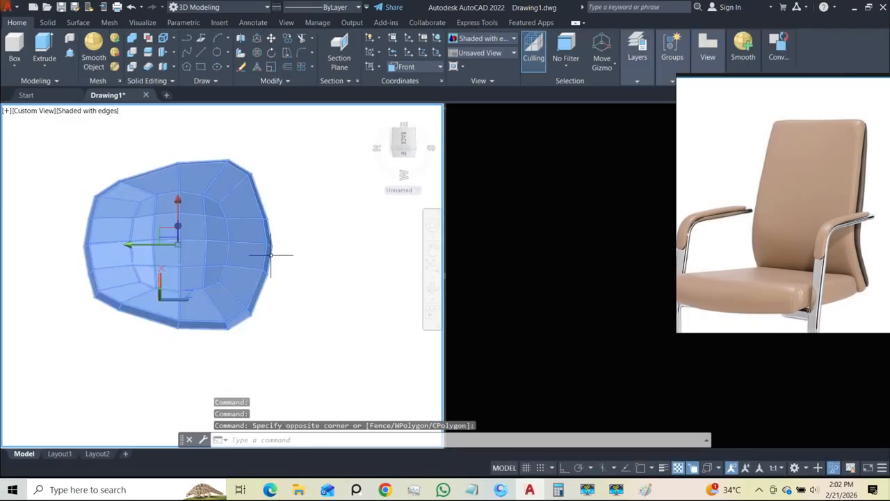
pyautogui.click(570, 67)
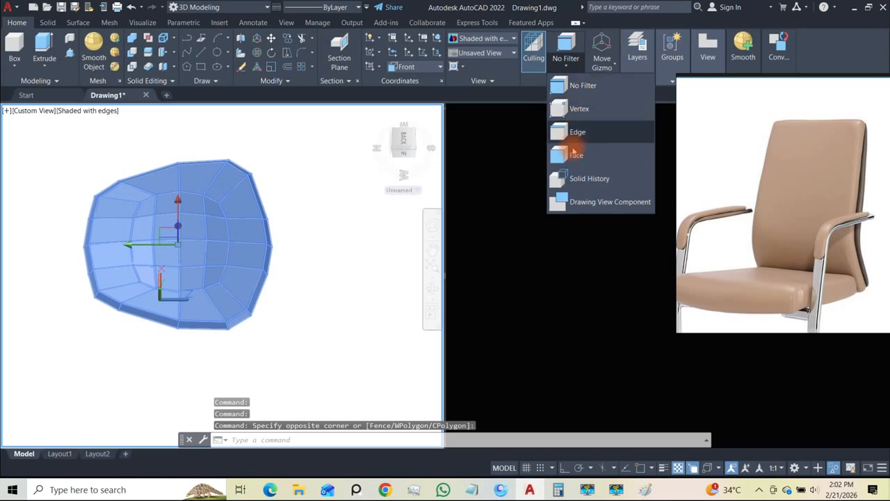
pyautogui.click(561, 153)
pyautogui.click(324, 334)
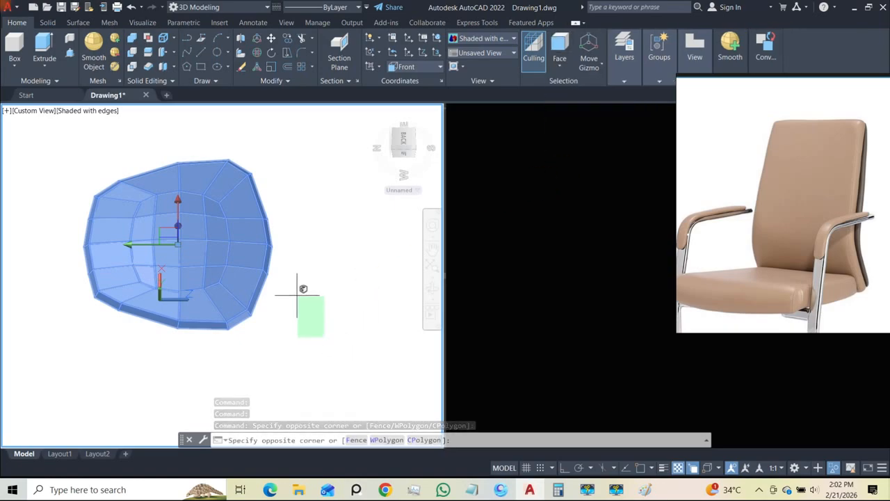
pyautogui.press('Escape')
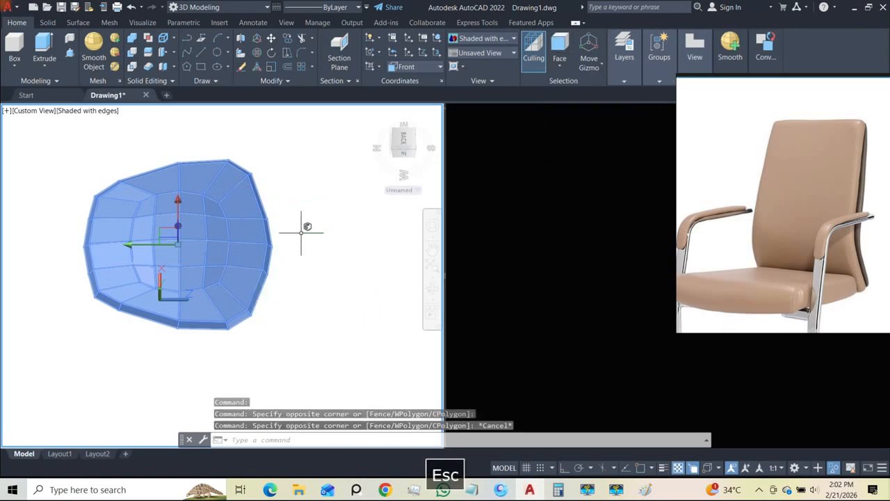
pyautogui.press('Escape')
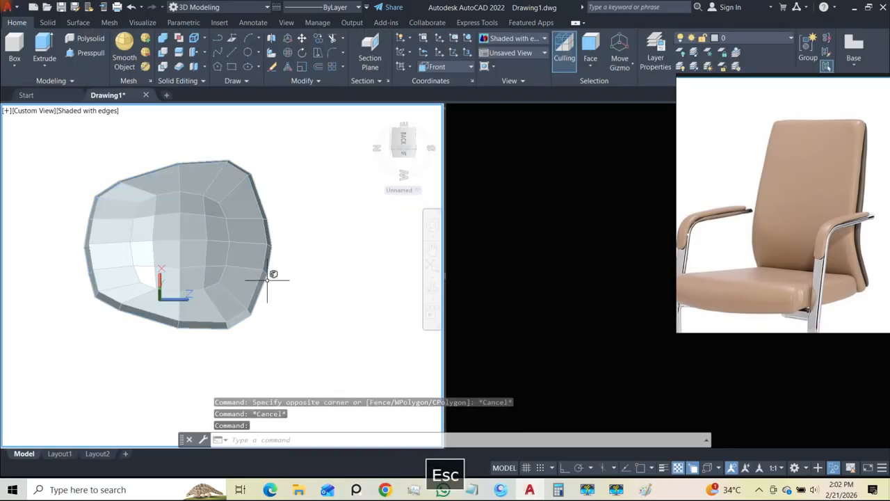
# - Select all faces of the seat mesh's front half and scale them with 3D Scale, then clear the selection
pyautogui.click(322, 364)
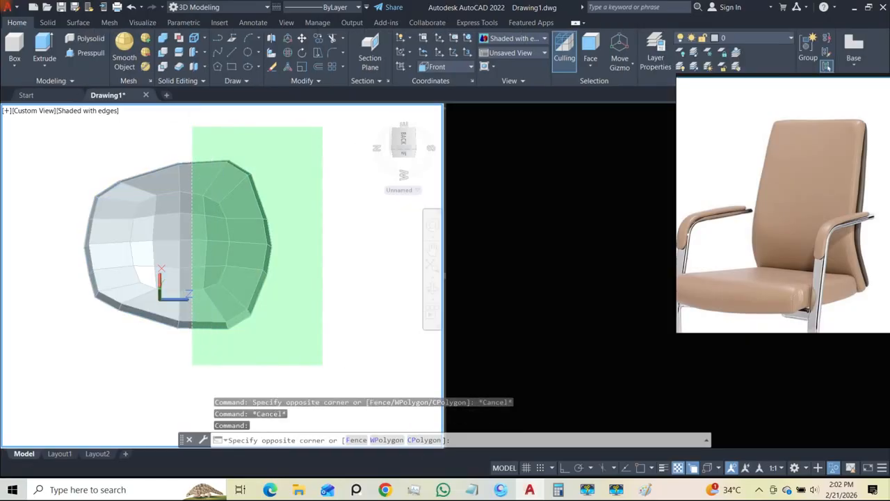
pyautogui.click(194, 126)
pyautogui.moveTo(243, 217)
pyautogui.keyDown('shift'); pyautogui.mouseDown(button='middle')
pyautogui.moveTo(255, 243)
pyautogui.moveTo(197, 149)
pyautogui.moveTo(245, 215)
pyautogui.mouseUp(button='middle'); pyautogui.keyUp('shift')
pyautogui.scroll(3, 245, 215)
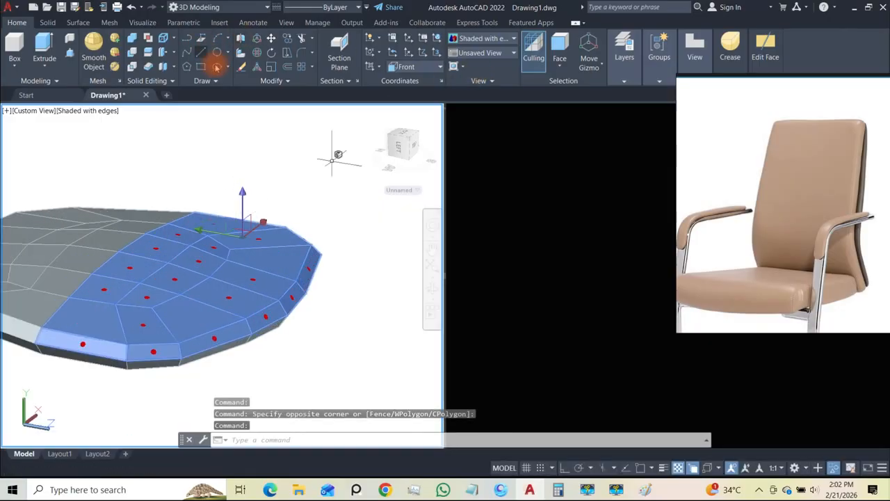
pyautogui.click(258, 67)
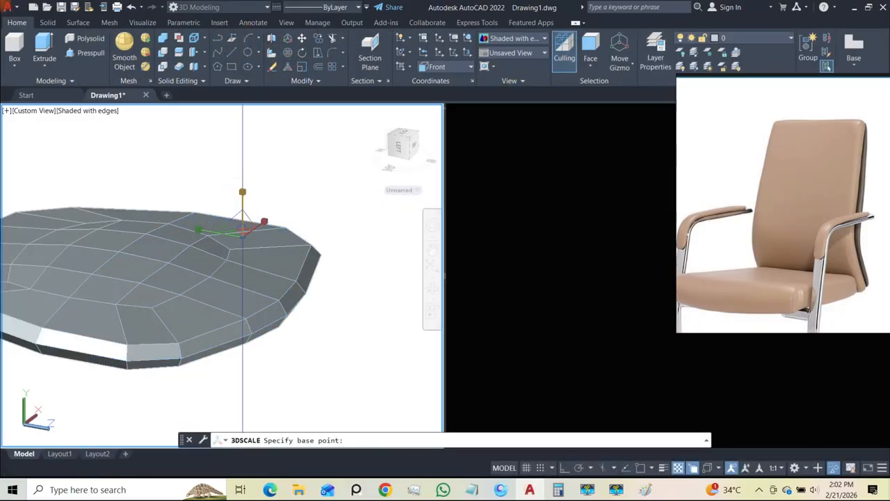
pyautogui.click(242, 222)
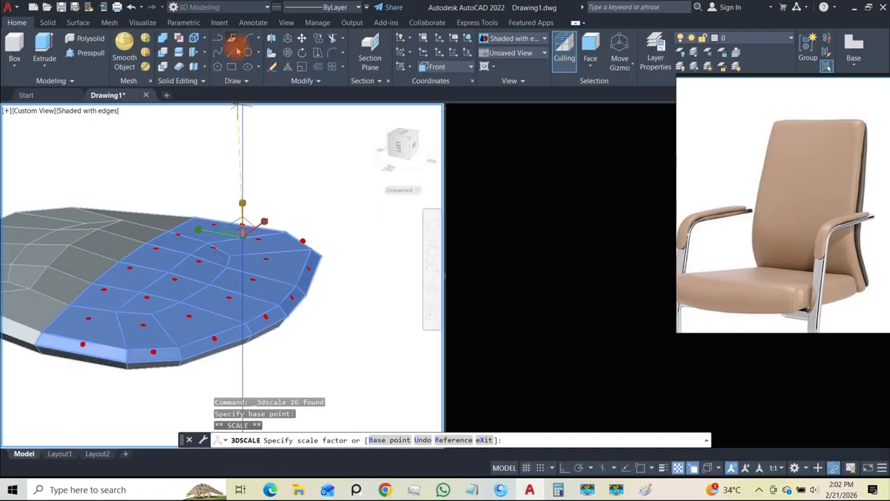
pyautogui.scroll(-5, 255, 131)
pyautogui.moveTo(255, 134); pyautogui.dragTo(235, 254, button='middle')
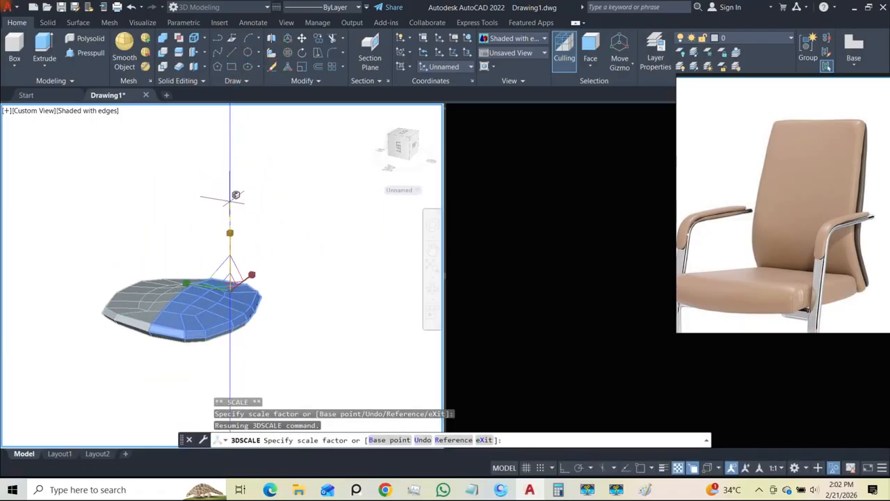
pyautogui.keyDown('shift'); pyautogui.moveTo(234, 198); pyautogui.dragTo(226, 323, button='middle'); pyautogui.keyUp('shift')
pyautogui.scroll(3, 231, 334)
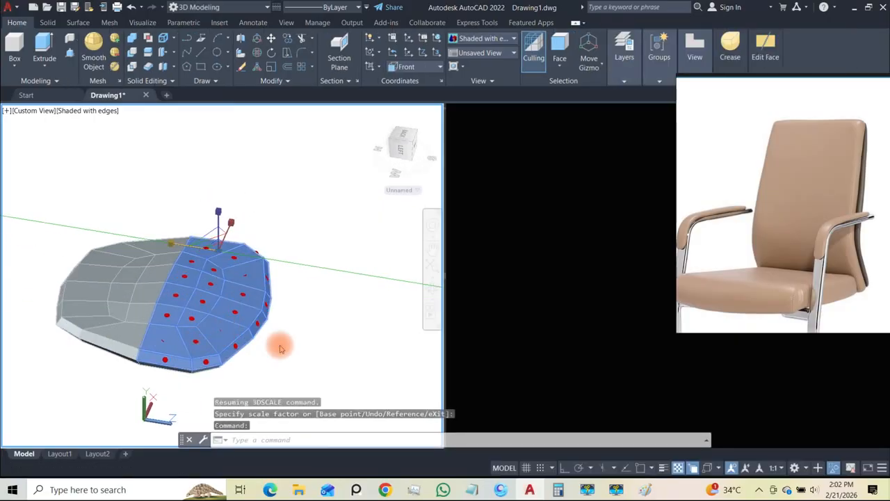
pyautogui.press('Escape')
# - Select the row of top faces along the seat mesh's front edge and stretch them along the vertical axis
pyautogui.click(209, 336)
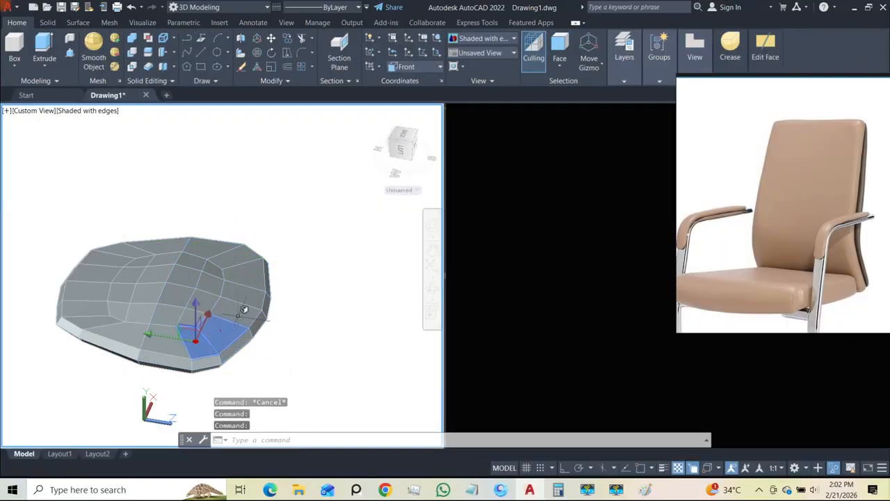
pyautogui.click(249, 302)
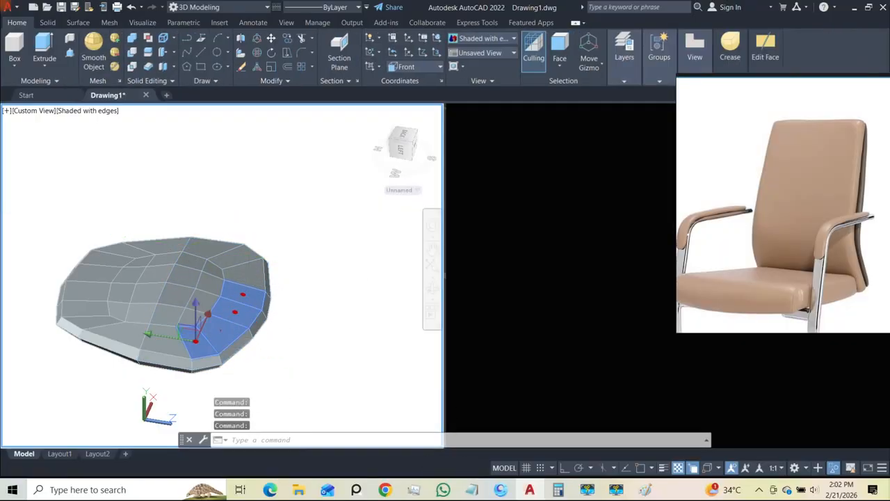
pyautogui.keyDown('shift'); pyautogui.moveTo(254, 336); pyautogui.dragTo(277, 293, button='middle'); pyautogui.keyUp('shift')
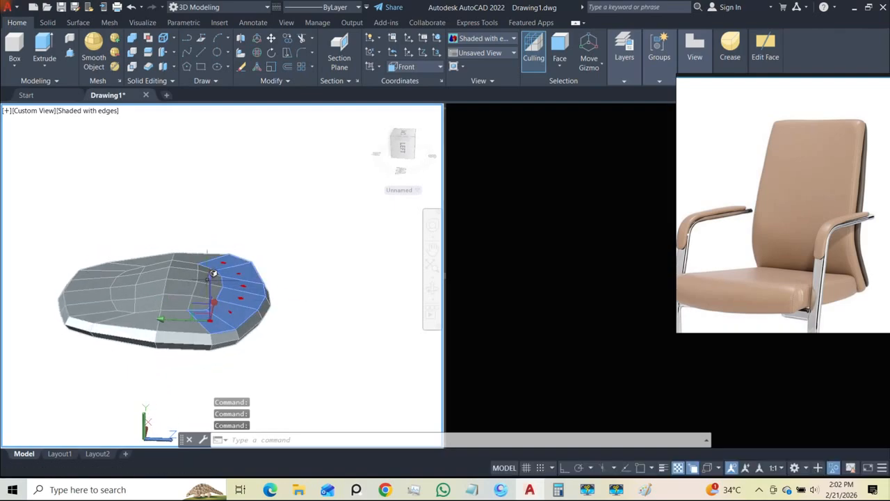
pyautogui.click(214, 273)
pyautogui.click(258, 382)
pyautogui.keyDown('shift'); pyautogui.moveTo(257, 383); pyautogui.dragTo(204, 264, button='middle'); pyautogui.keyUp('shift')
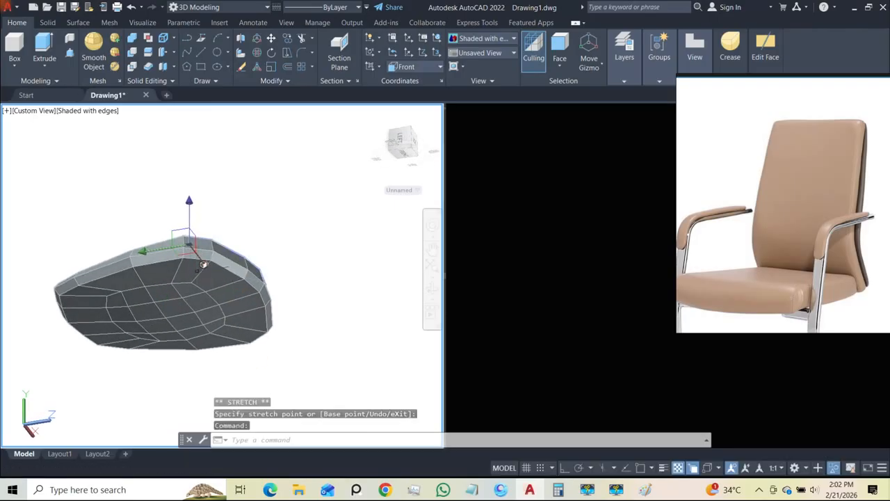
pyautogui.click(195, 267)
pyautogui.press('Escape')
pyautogui.click(230, 272)
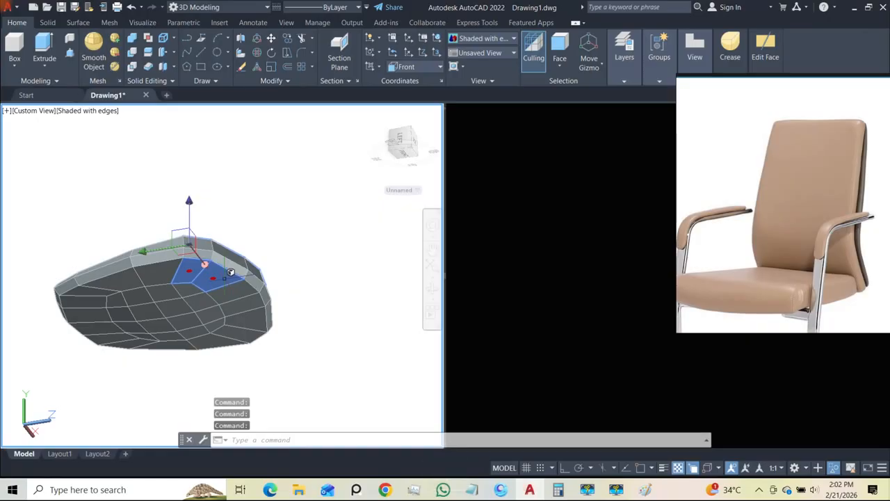
pyautogui.press('Escape')
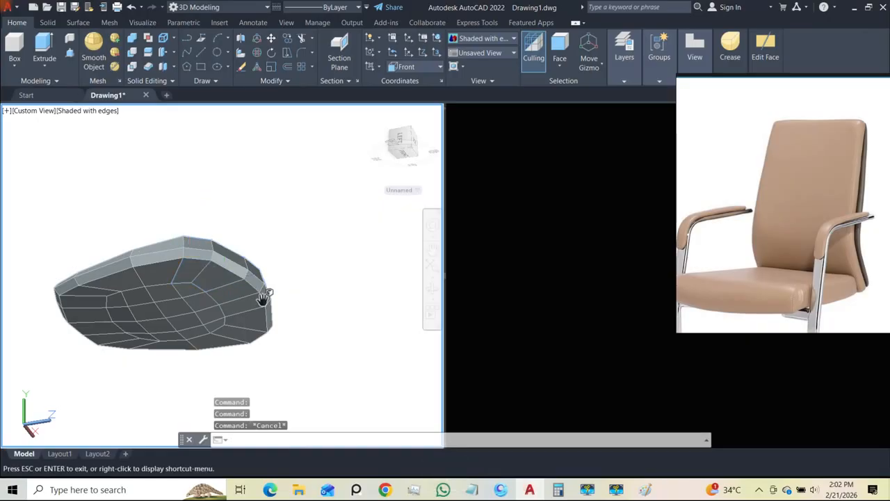
pyautogui.moveTo(273, 337); pyautogui.dragTo(264, 328)
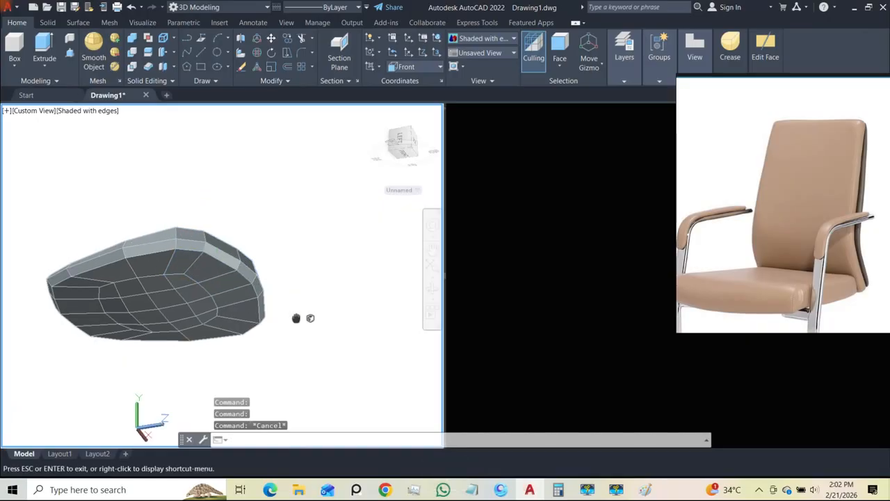
pyautogui.press('Escape')
# - Set the subobject selection filter to Face and clear the selection of the whole seat mesh
pyautogui.click(174, 265)
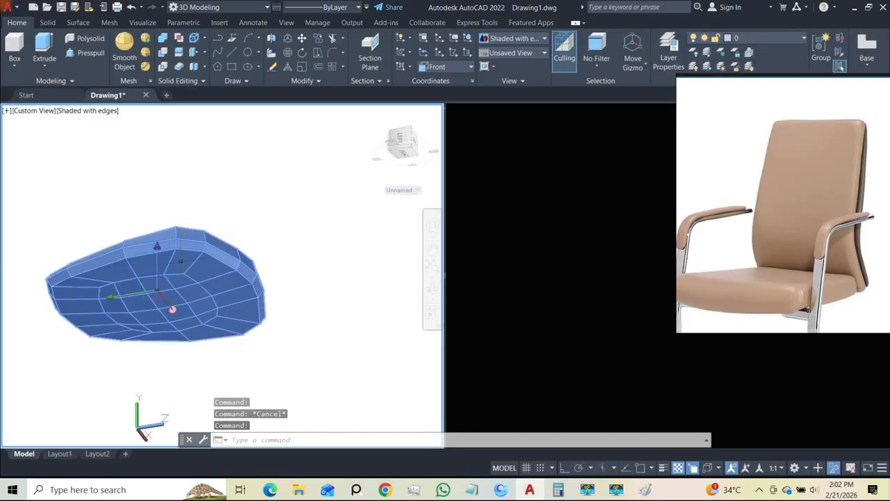
pyautogui.click(574, 68)
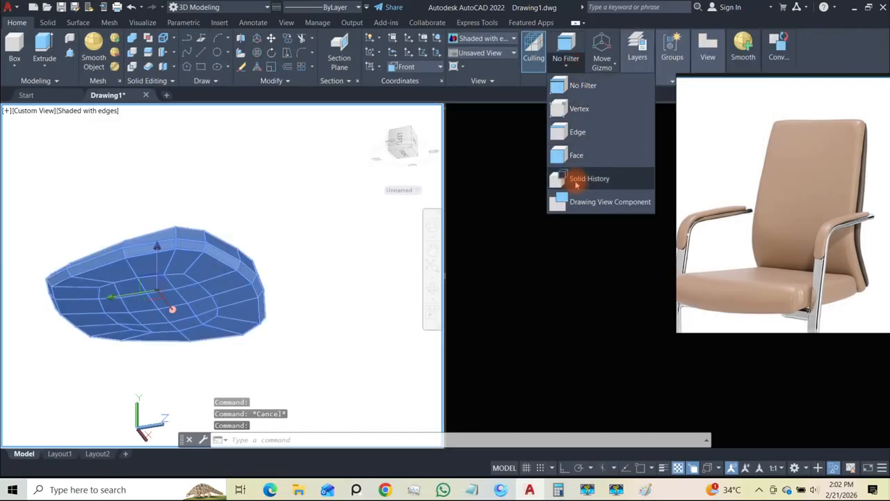
pyautogui.click(577, 156)
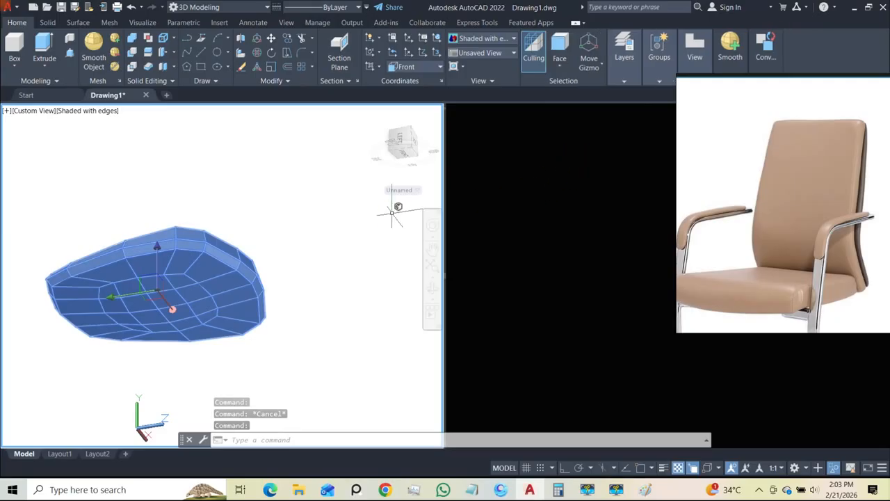
pyautogui.press('Escape')
pyautogui.press('Escape')
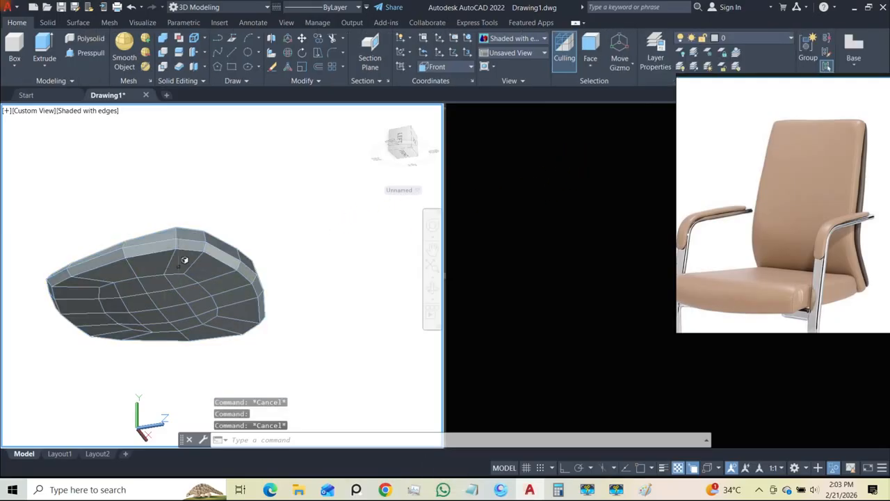
# - Select the row of underside faces along the seat mesh's front edge and stretch them along the vertical axis
pyautogui.click(188, 256)
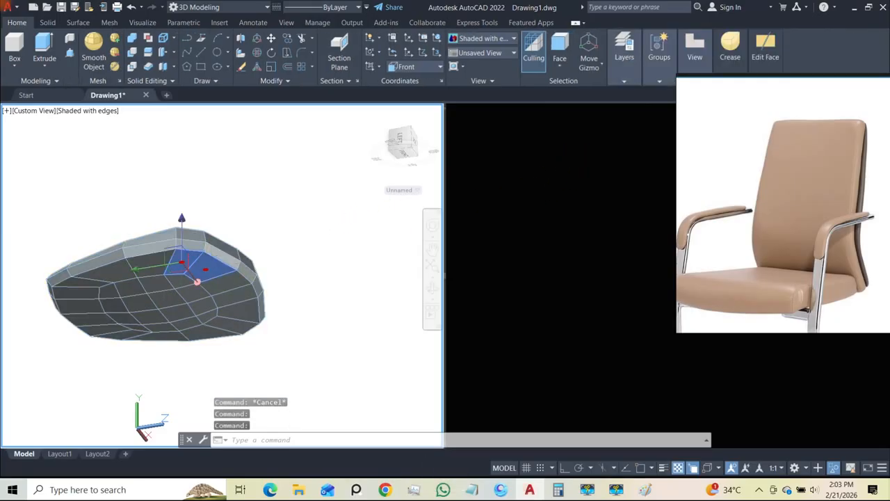
pyautogui.click(243, 305)
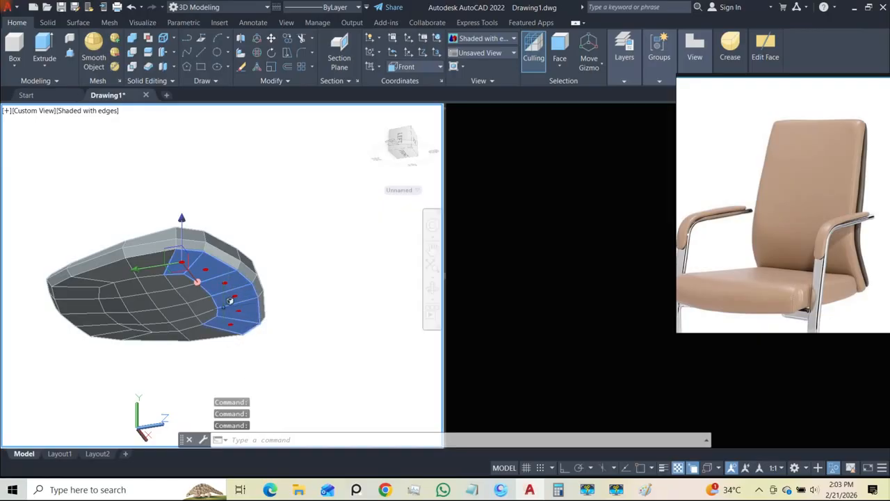
pyautogui.click(182, 220)
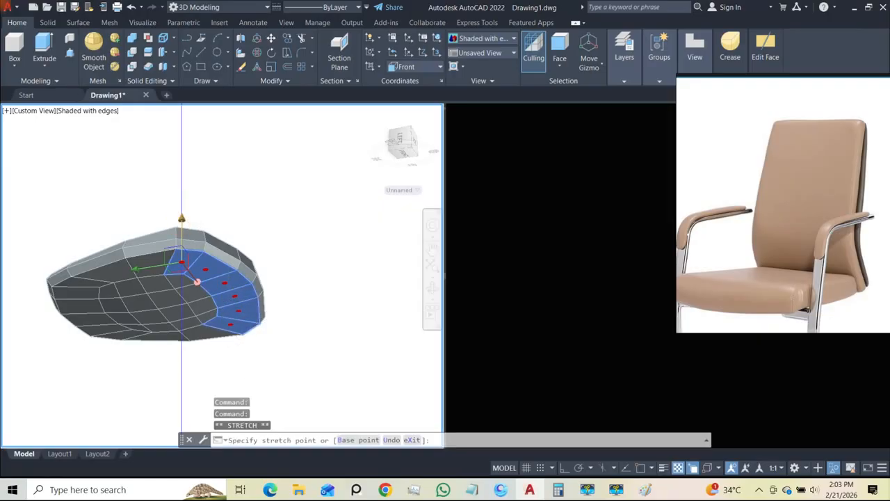
pyautogui.keyDown('shift'); pyautogui.moveTo(188, 261); pyautogui.dragTo(116, 406, button='middle'); pyautogui.keyUp('shift')
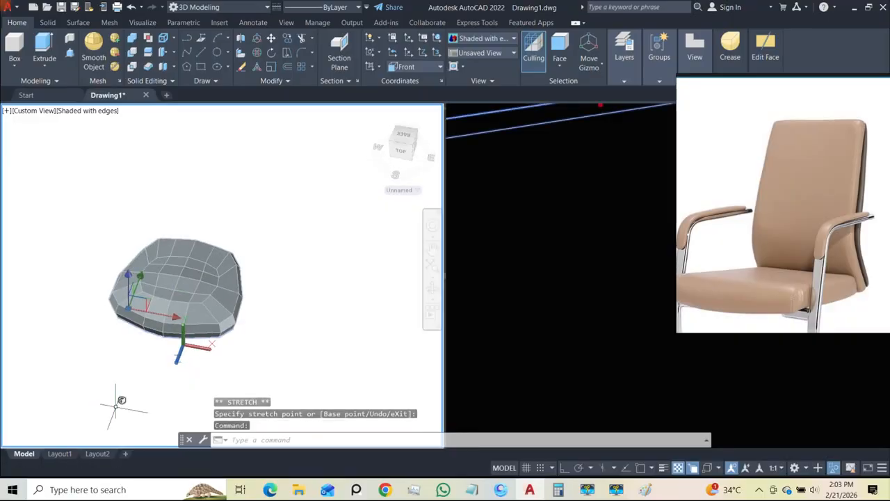
# - Unisolate the hidden objects so the seat is shown together with the rest of the chair
pyautogui.write('unisola')
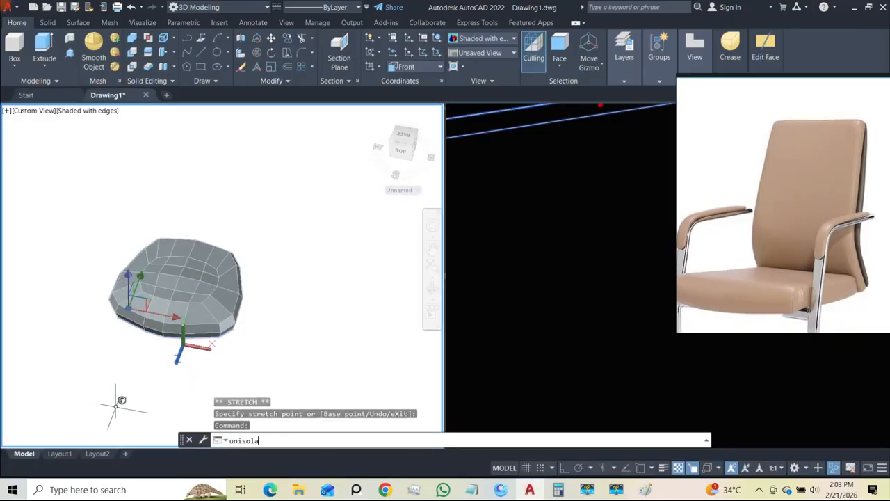
pyautogui.press('Return')
pyautogui.keyDown('shift'); pyautogui.moveTo(237, 276); pyautogui.dragTo(180, 316, button='middle'); pyautogui.keyUp('shift')
pyautogui.scroll(5, 168, 268)
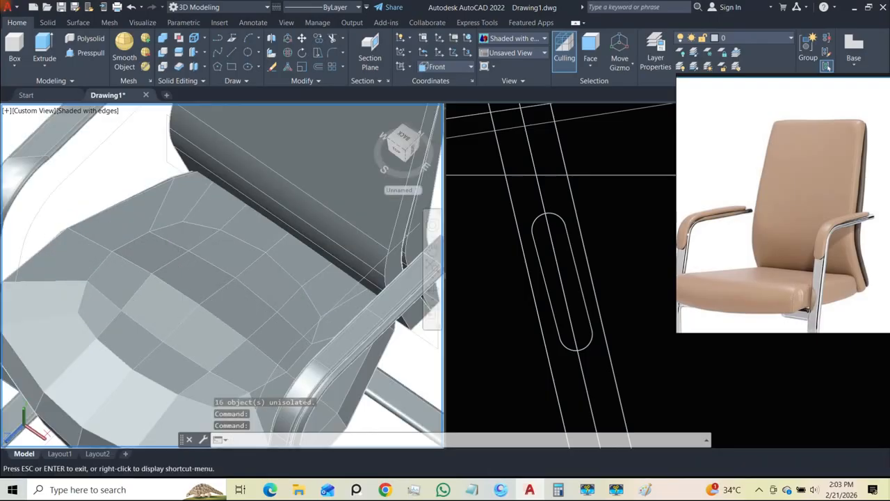
pyautogui.moveTo(136, 300); pyautogui.dragTo(216, 297, button='middle')
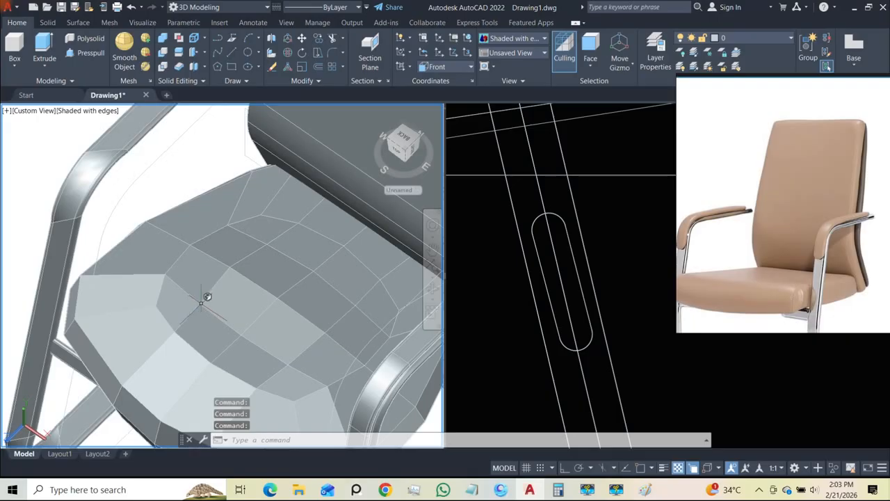
# - Set the subobject selection filter to Vertex and switch the UCS to World
pyautogui.click(591, 68)
pyautogui.click(597, 105)
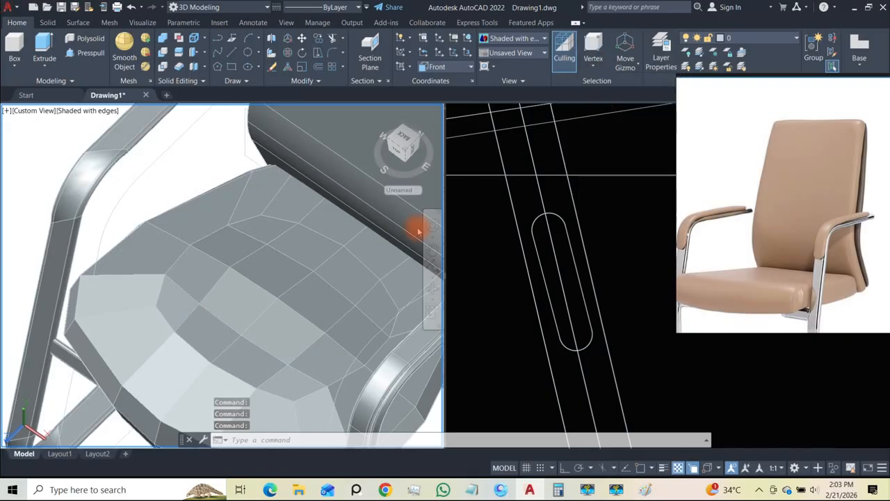
pyautogui.click(200, 304)
pyautogui.keyDown('shift'); pyautogui.moveTo(232, 315); pyautogui.dragTo(237, 190, button='middle'); pyautogui.keyUp('shift')
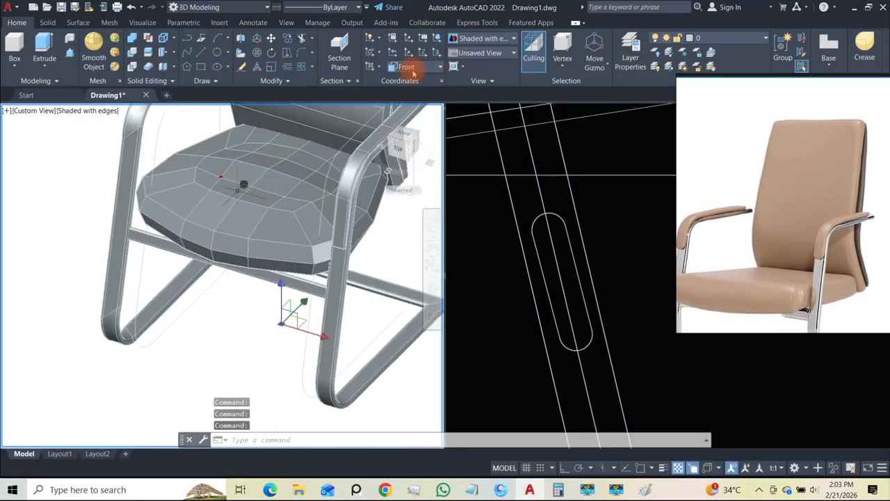
pyautogui.click(418, 68)
pyautogui.click(408, 82)
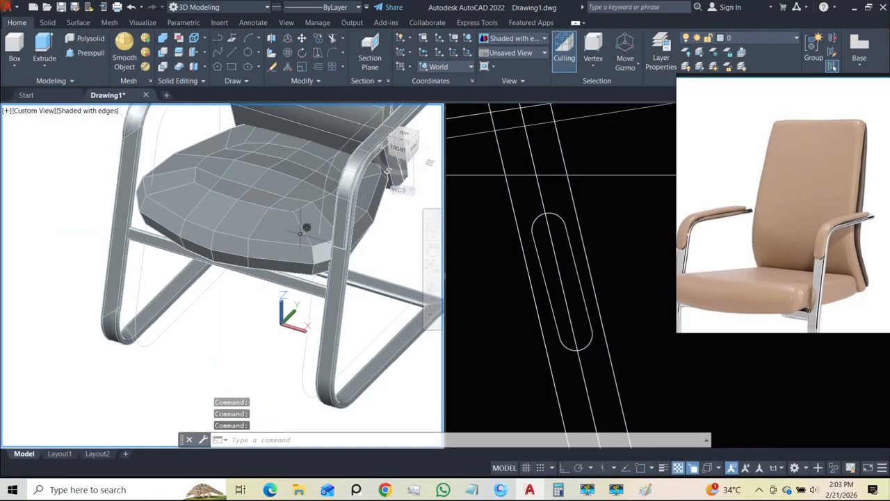
# - Select a vertex on the front part of the seat's inner top grid and stretch it upward along Z, then clear the selection
pyautogui.click(221, 176)
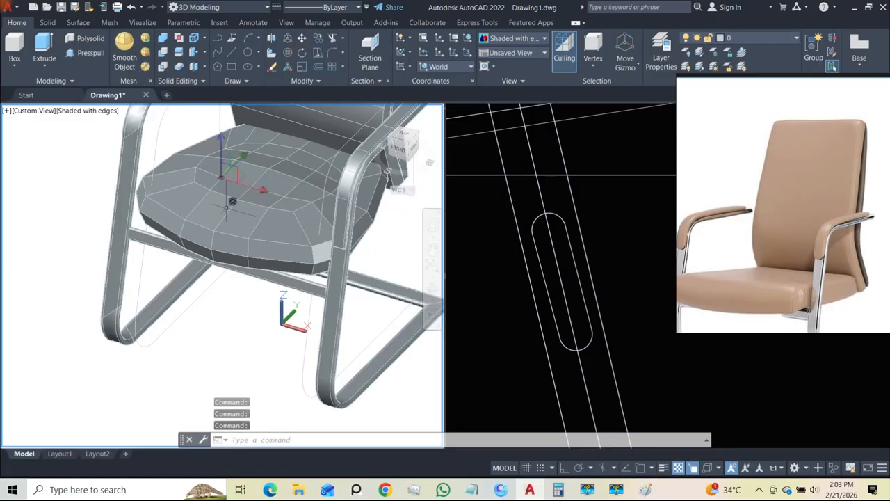
pyautogui.moveTo(268, 202); pyautogui.dragTo(277, 258, button='middle')
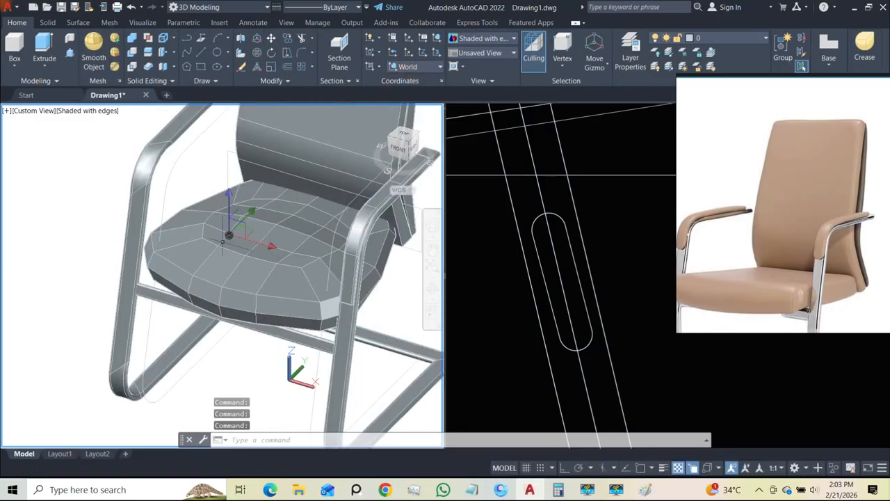
pyautogui.scroll(3, 223, 223)
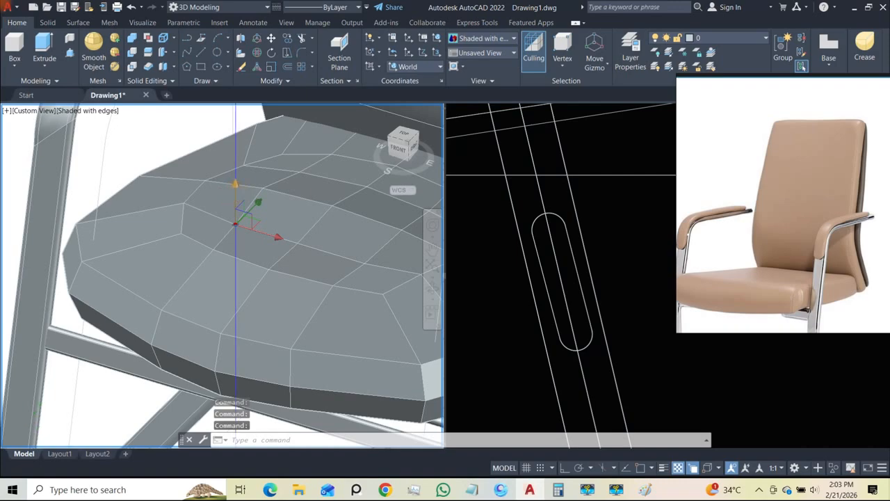
pyautogui.click(235, 222)
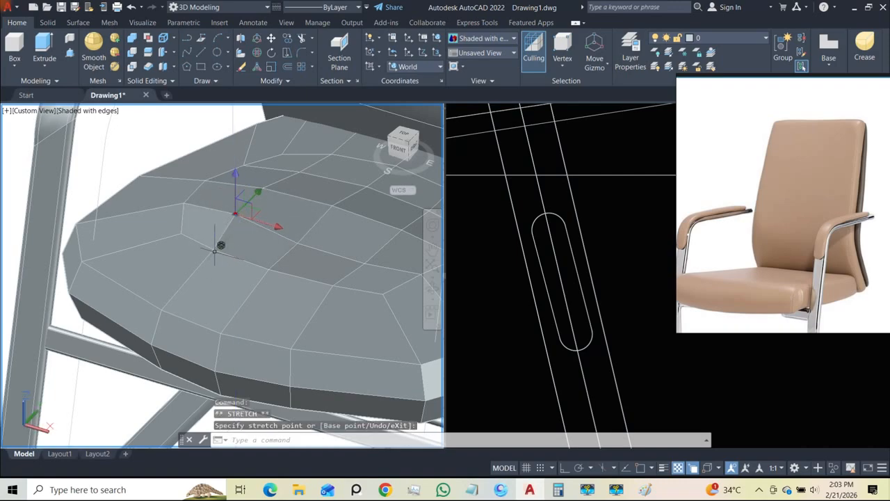
pyautogui.click(241, 199)
pyautogui.click(242, 202)
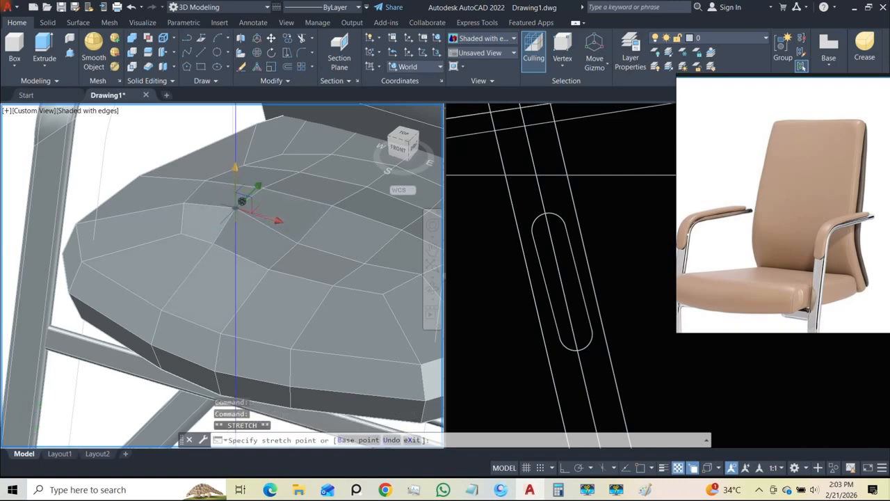
pyautogui.click(235, 209)
pyautogui.moveTo(298, 265)
pyautogui.keyDown('shift'); pyautogui.mouseDown(button='middle')
pyautogui.moveTo(332, 267)
pyautogui.moveTo(312, 268)
pyautogui.mouseUp(button='middle'); pyautogui.keyUp('shift')
pyautogui.press('Escape')
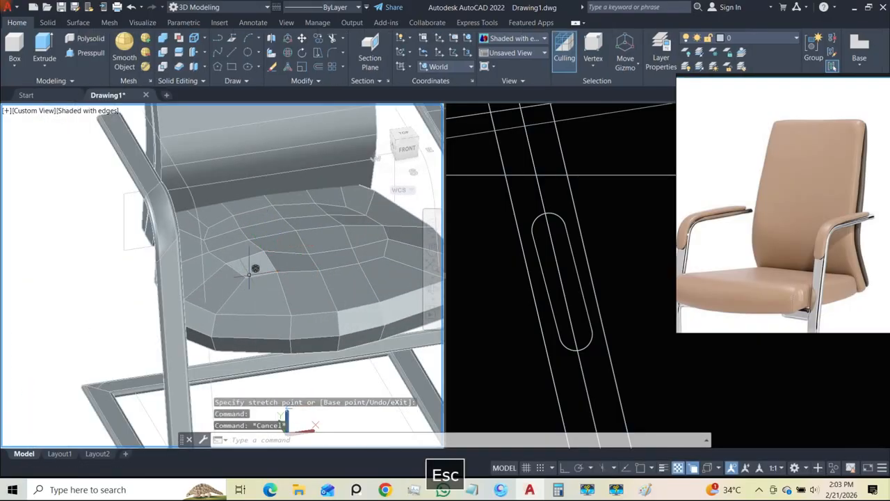
# - Select the neighbouring vertex nearer the seat's front edge and stretch it along Z, then clear the selection
pyautogui.click(247, 273)
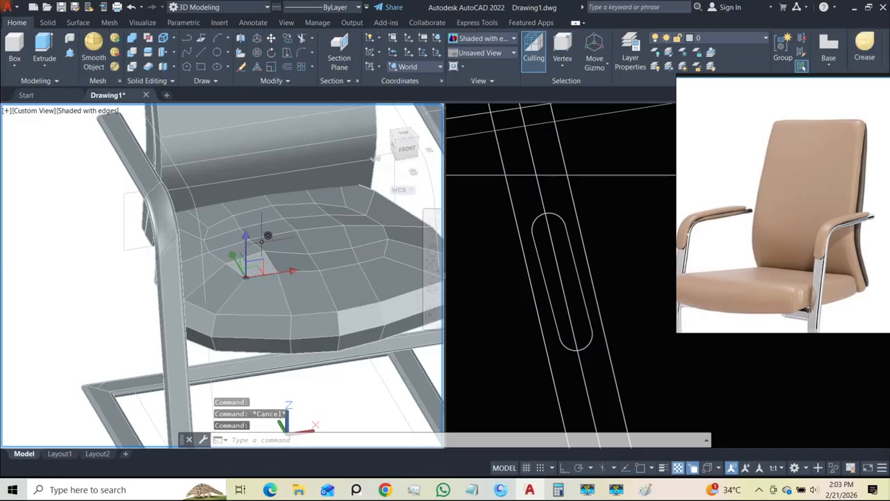
pyautogui.click(246, 272)
pyautogui.keyDown('shift'); pyautogui.moveTo(269, 327); pyautogui.dragTo(202, 292, button='middle'); pyautogui.keyUp('shift')
pyautogui.press('Escape')
pyautogui.press('Escape')
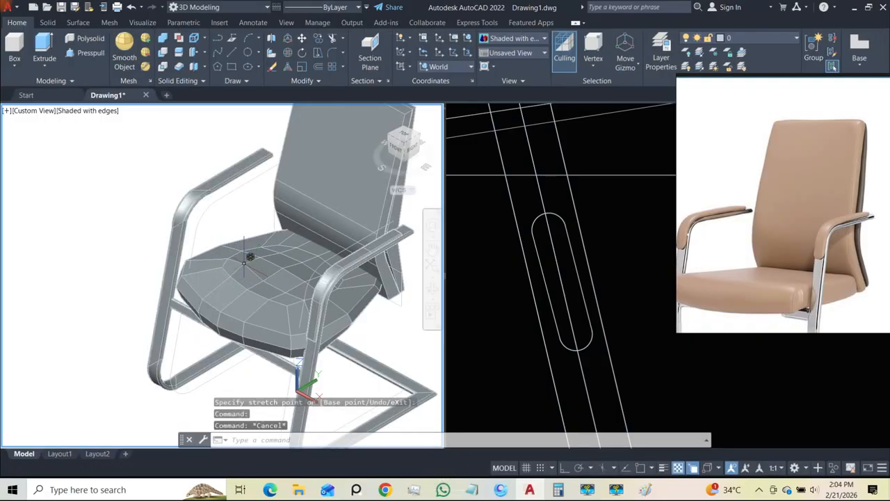
# - Select a vertex on the front part of the seat's inner top grid and stretch it slightly downward along Z
pyautogui.click(250, 257)
pyautogui.scroll(4, 250, 257)
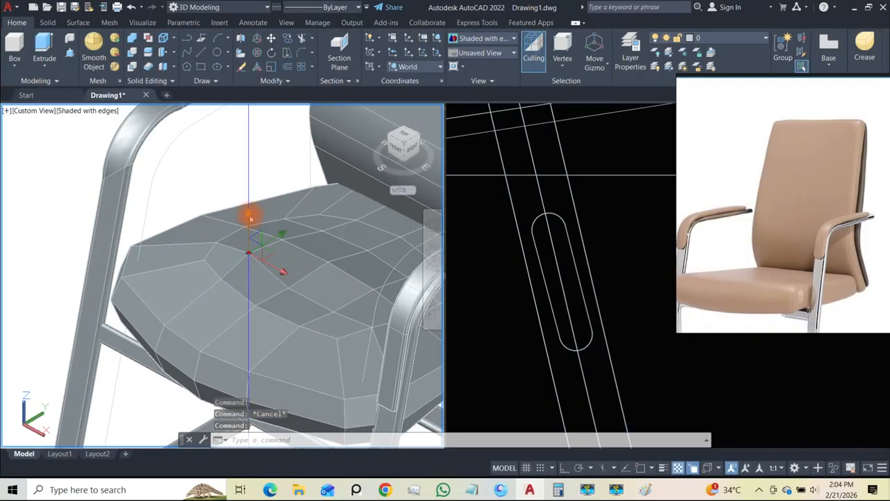
pyautogui.click(251, 218)
pyautogui.click(248, 218)
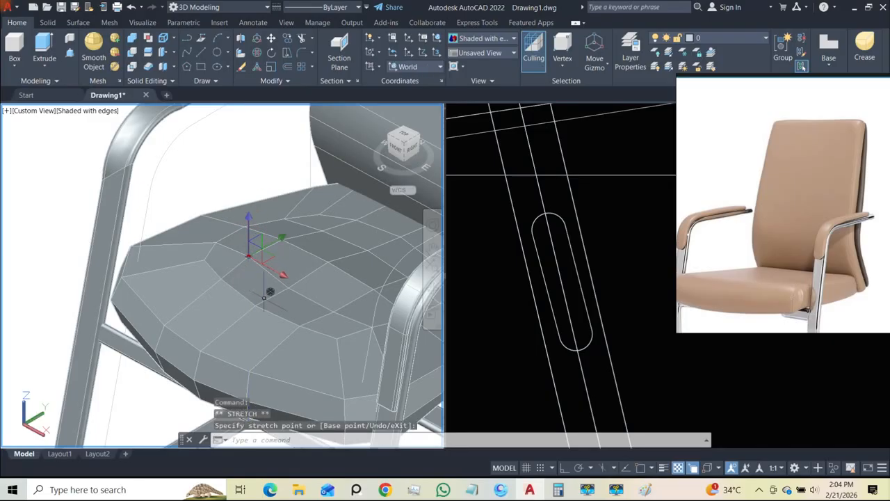
pyautogui.scroll(-3, 264, 298)
pyautogui.keyDown('shift'); pyautogui.moveTo(269, 297); pyautogui.dragTo(336, 304, button='middle'); pyautogui.keyUp('shift')
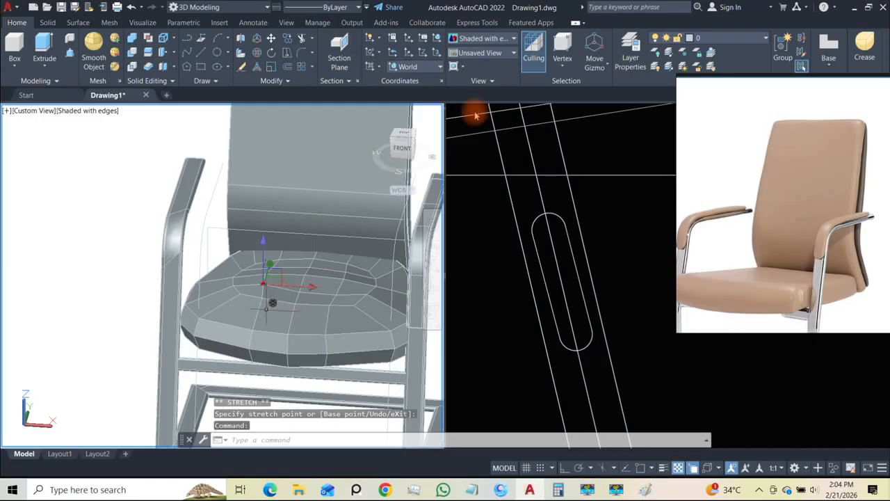
pyautogui.scroll(-2, 317, 256)
pyautogui.keyDown('shift'); pyautogui.moveTo(317, 256); pyautogui.dragTo(277, 229, button='middle'); pyautogui.keyUp('shift')
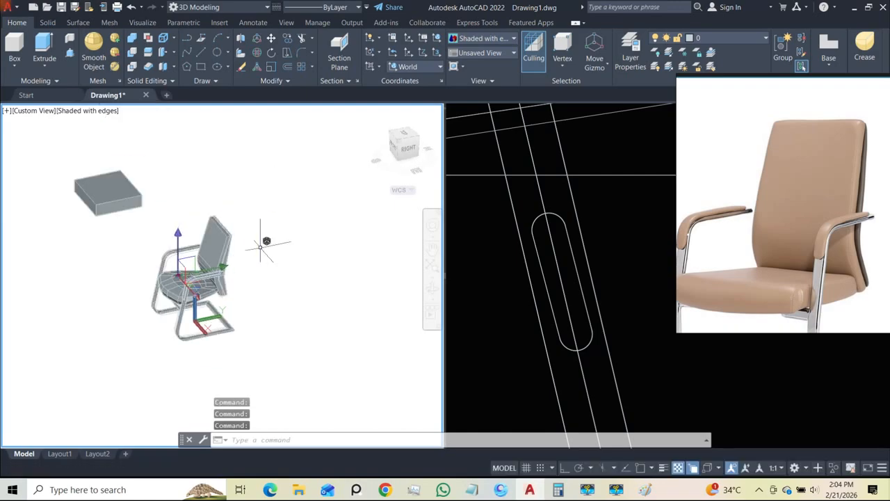
pyautogui.scroll(5, 194, 295)
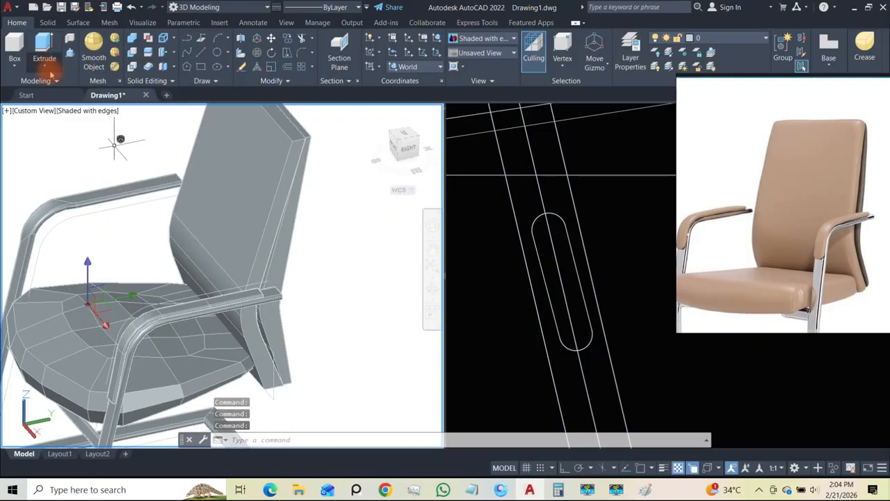
# - Set the subobject selection filter to No Filter and select the 3D solid of the armrest pad on the chair's right-view side
pyautogui.click(563, 64)
pyautogui.click(578, 86)
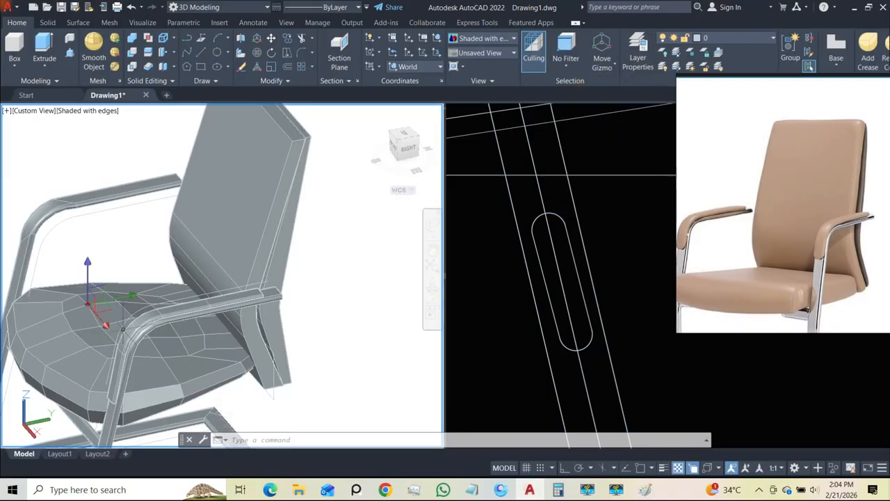
pyautogui.click(149, 315)
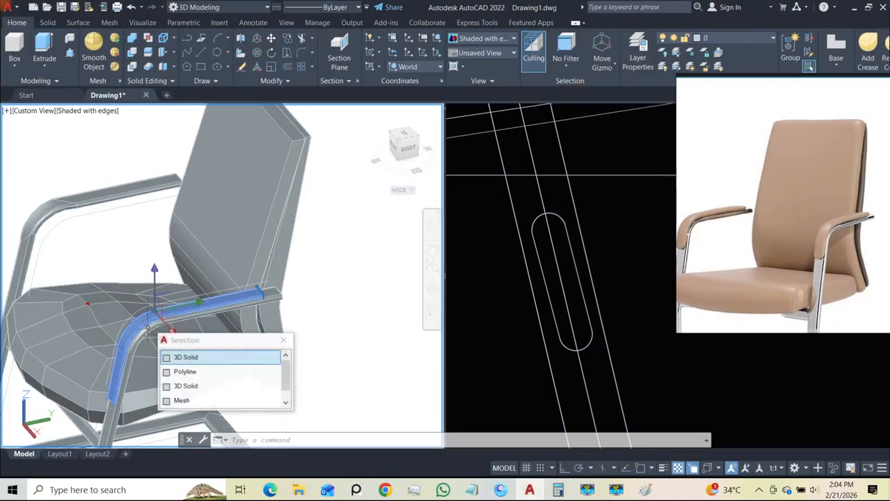
pyautogui.click(203, 357)
pyautogui.keyDown('shift'); pyautogui.moveTo(182, 328); pyautogui.dragTo(256, 312, button='middle'); pyautogui.keyUp('shift')
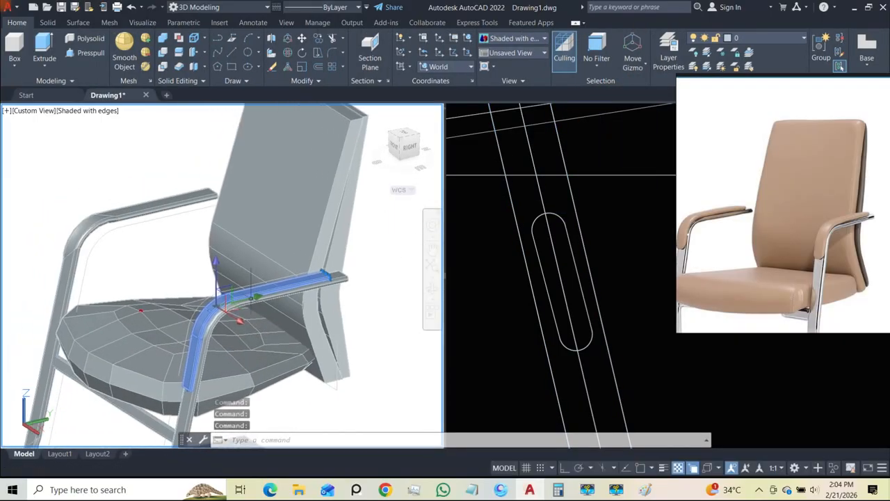
# - Try to convert the selected armrest pad solid into a smooth mesh, then clear the selection
pyautogui.click(127, 47)
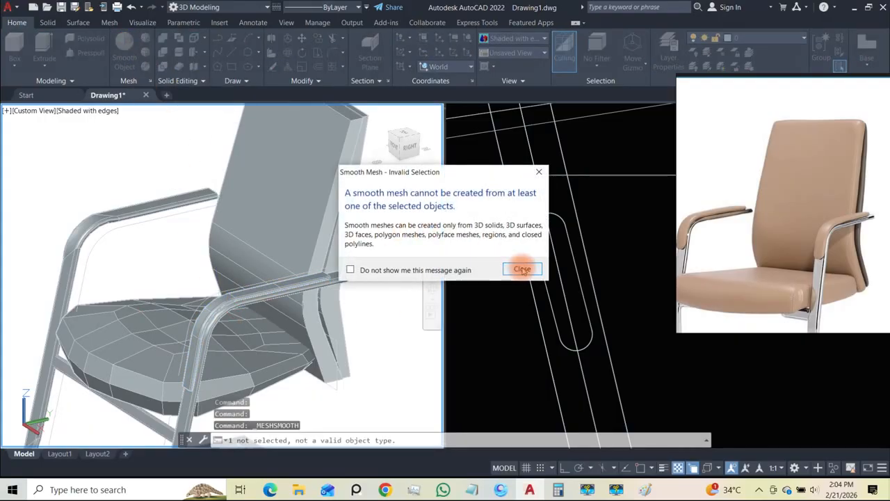
pyautogui.click(522, 270)
pyautogui.click(409, 277)
pyautogui.keyDown('shift'); pyautogui.moveTo(290, 292); pyautogui.dragTo(233, 361, button='middle'); pyautogui.keyUp('shift')
pyautogui.press('Escape')
pyautogui.press('Escape')
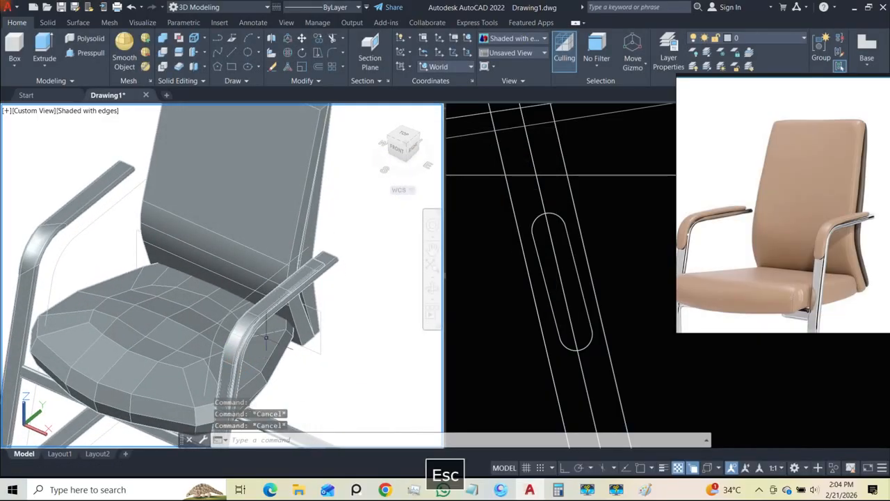
# - Select the armrest pad's 3D solid and move it outward along the X axis, away from the chair frame
pyautogui.click(248, 318)
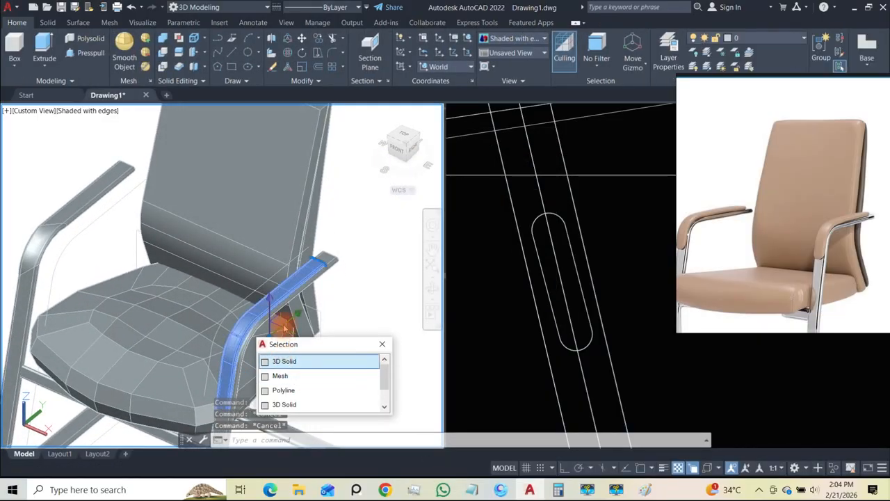
pyautogui.click(284, 362)
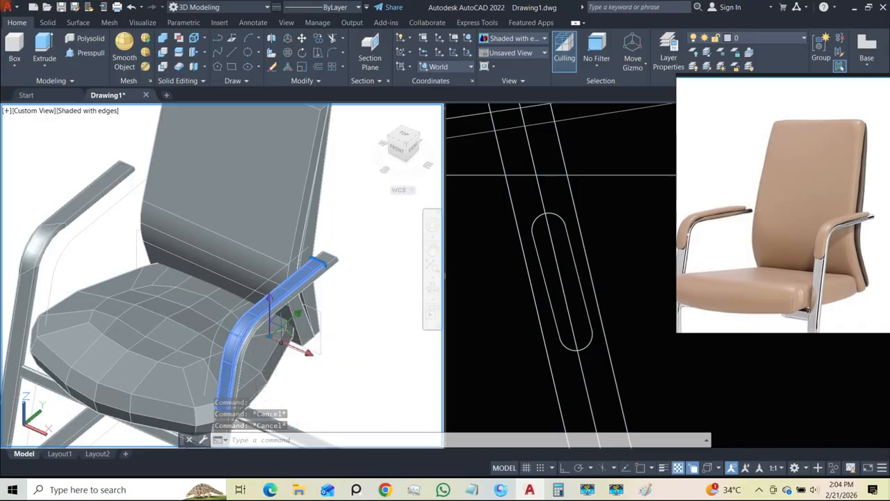
pyautogui.click(302, 340)
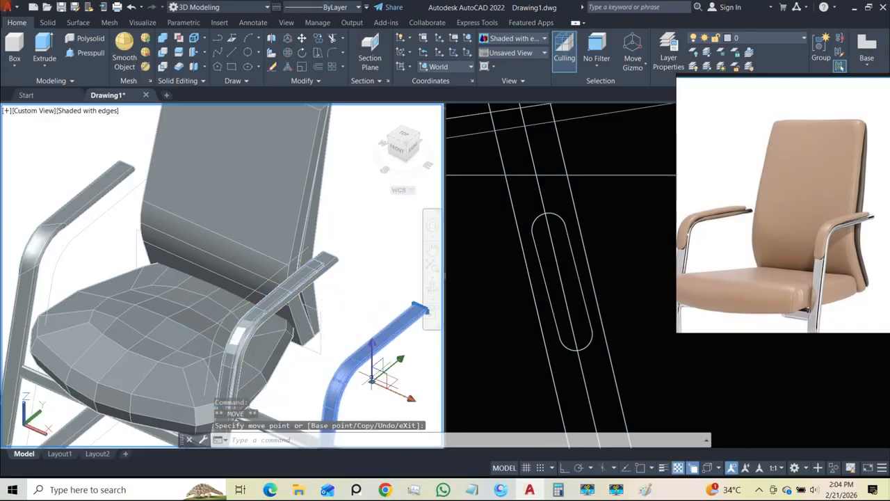
# - Erase the armrest pad solid that was moved aside and refine the pad mesh remaining on the chair
pyautogui.moveTo(276, 287); pyautogui.dragTo(220, 214, button='middle')
pyautogui.press('Delete')
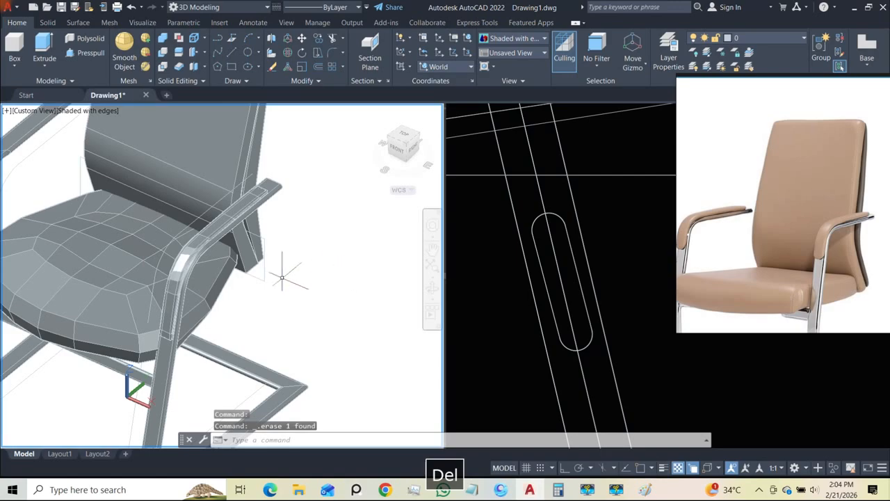
pyautogui.click(198, 255)
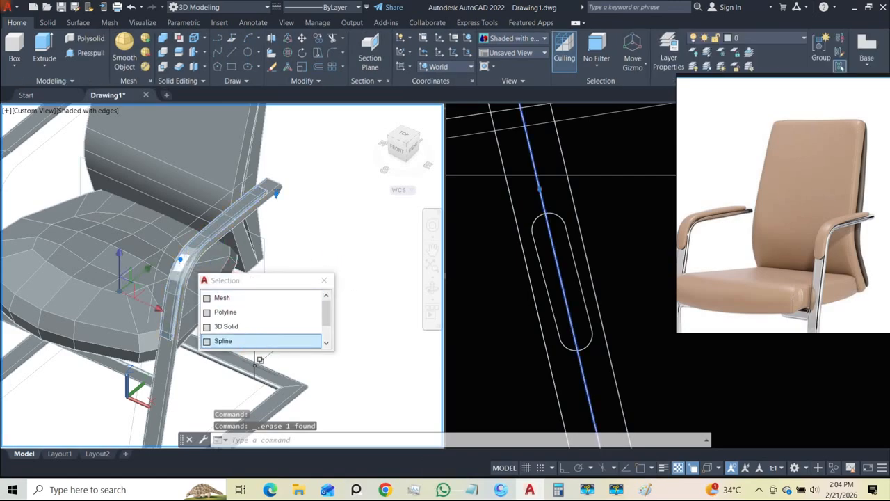
pyautogui.click(239, 313)
pyautogui.scroll(5, 198, 297)
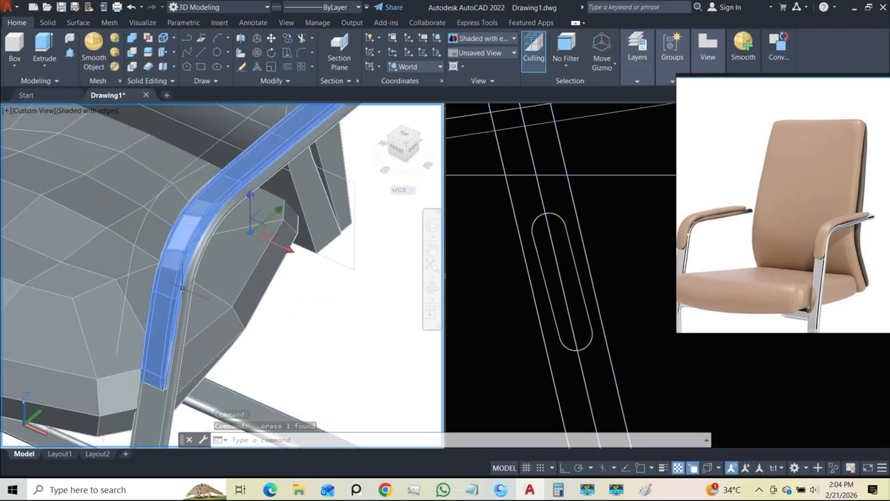
pyautogui.keyDown('shift'); pyautogui.moveTo(198, 297); pyautogui.dragTo(201, 229, button='middle'); pyautogui.keyUp('shift')
pyautogui.scroll(-5, 199, 278)
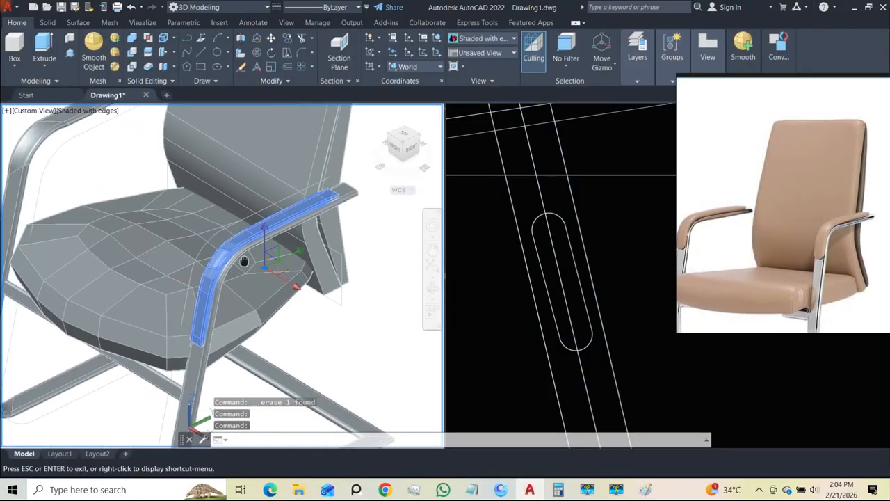
pyautogui.click(114, 67)
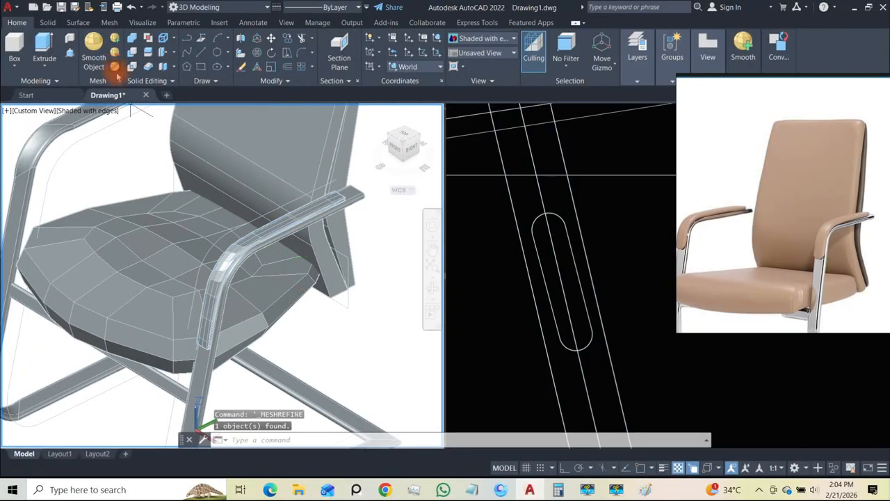
# - Set the subobject filter to Vertex and select a corner vertex at the rear end of the armrest pad mesh
pyautogui.scroll(3, 207, 346)
pyautogui.keyDown('shift'); pyautogui.moveTo(206, 346); pyautogui.dragTo(251, 312, button='middle'); pyautogui.keyUp('shift')
pyautogui.click(596, 63)
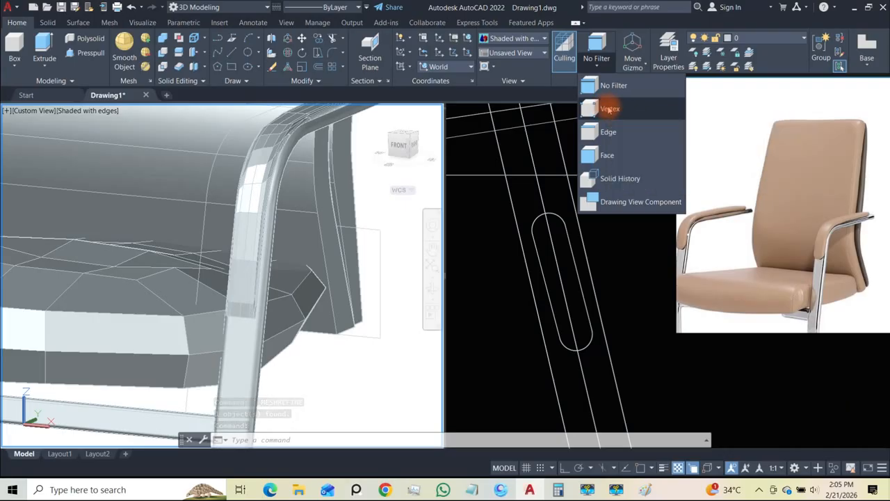
pyautogui.click(615, 110)
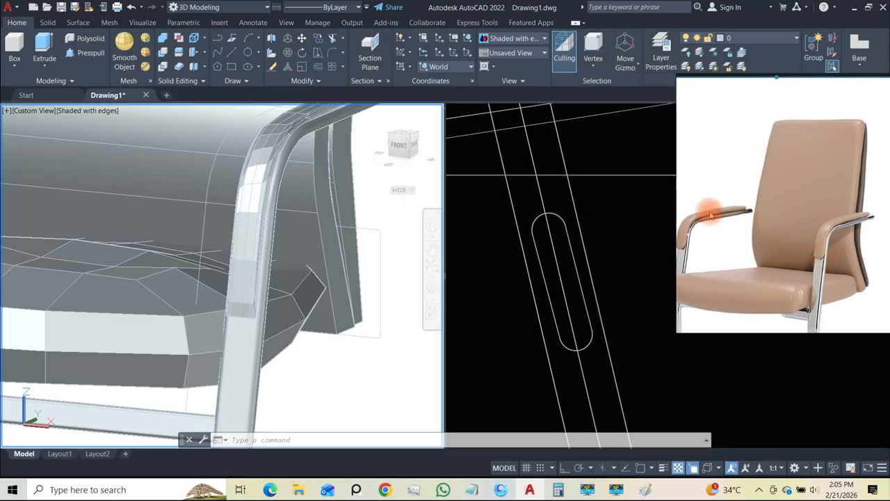
pyautogui.keyDown('shift'); pyautogui.moveTo(268, 182); pyautogui.dragTo(112, 300, button='middle'); pyautogui.keyUp('shift')
pyautogui.scroll(4, 222, 205)
pyautogui.moveTo(335, 155); pyautogui.dragTo(229, 282, button='middle')
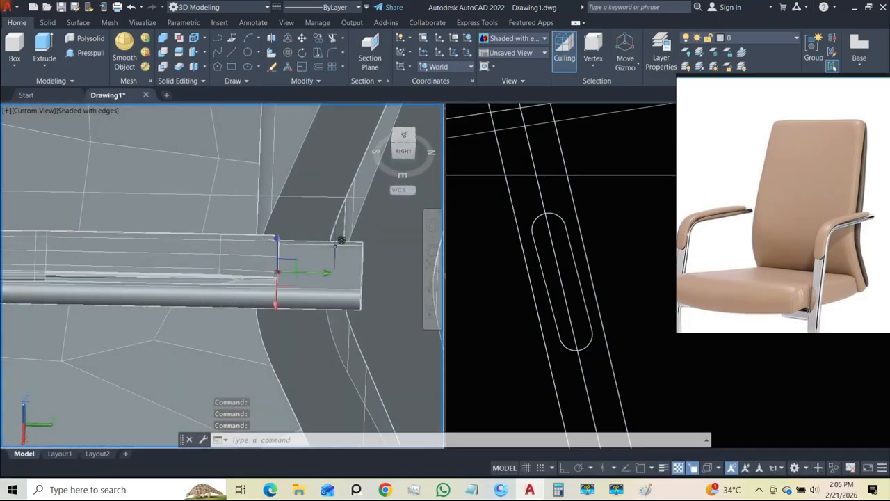
pyautogui.scroll(-7, 335, 246)
pyautogui.keyDown('shift'); pyautogui.moveTo(172, 244); pyautogui.dragTo(257, 221, button='middle'); pyautogui.keyUp('shift')
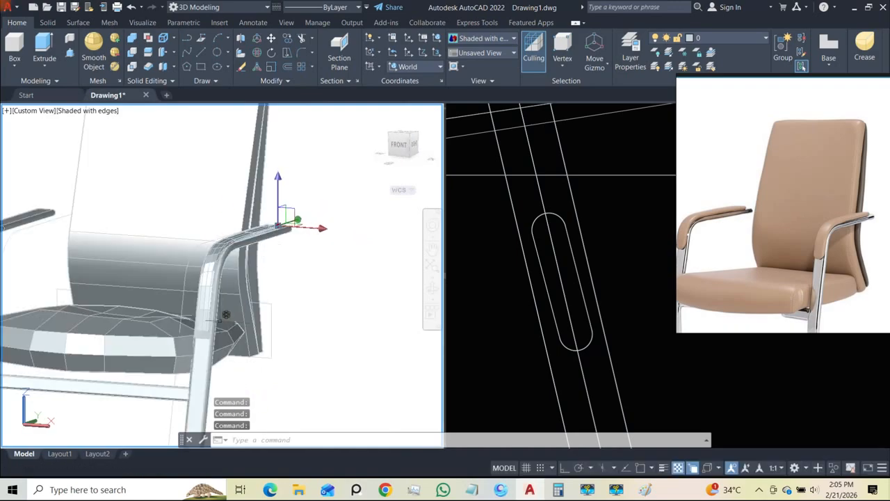
# - Try to stretch the outer corner vertex at the lower front end of the armrest pad mesh
pyautogui.scroll(3, 226, 315)
pyautogui.keyDown('shift'); pyautogui.moveTo(209, 318); pyautogui.dragTo(232, 245, button='middle'); pyautogui.keyUp('shift')
pyautogui.press('Escape')
pyautogui.scroll(2, 232, 255)
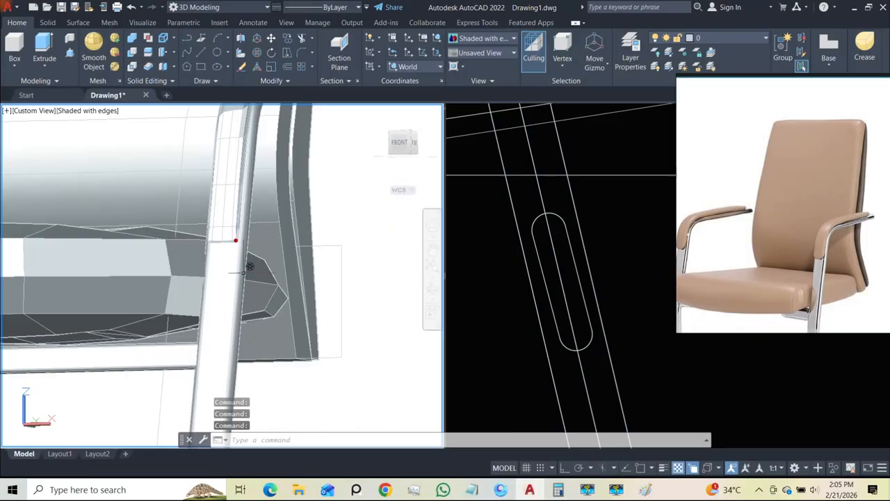
pyautogui.scroll(2, 229, 239)
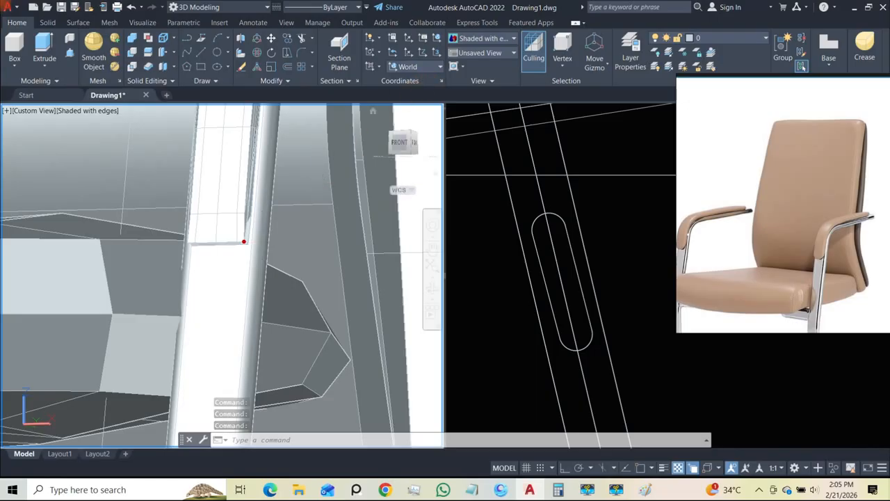
pyautogui.click(244, 242)
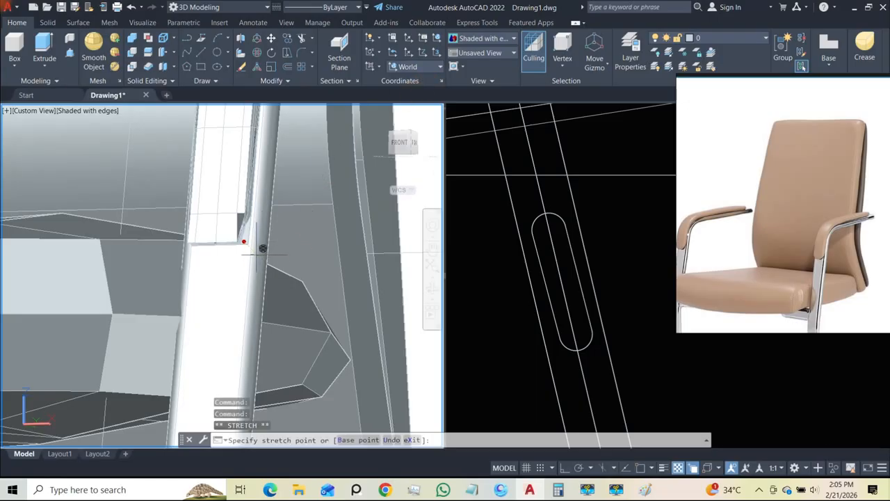
pyautogui.press('Escape')
pyautogui.scroll(-5, 256, 251)
pyautogui.keyDown('shift'); pyautogui.moveTo(256, 254); pyautogui.dragTo(256, 300, button='middle'); pyautogui.keyUp('shift')
pyautogui.scroll(-4, 259, 297)
pyautogui.scroll(3, 257, 299)
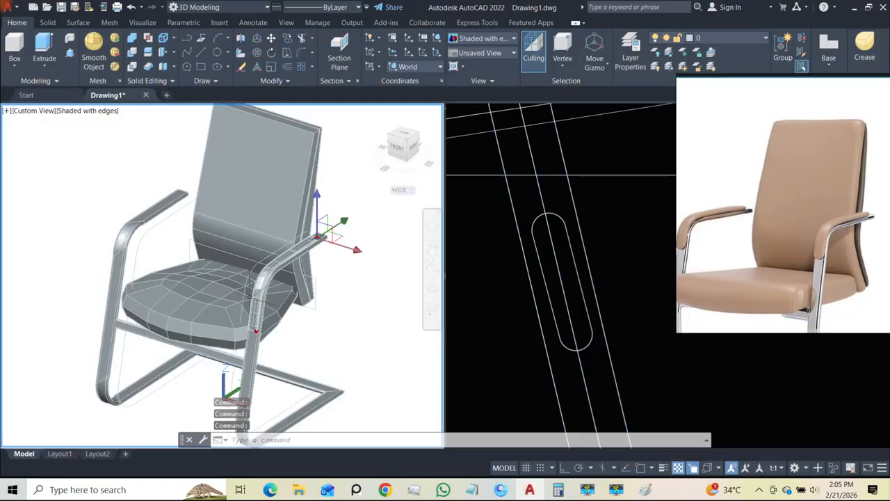
pyautogui.scroll(3, 268, 300)
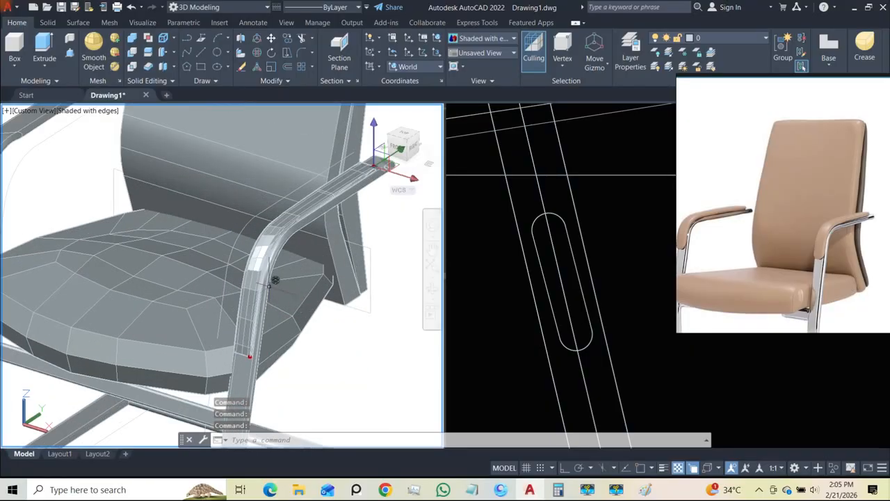
pyautogui.press('Escape')
pyautogui.scroll(-4, 273, 280)
pyautogui.scroll(3, 265, 275)
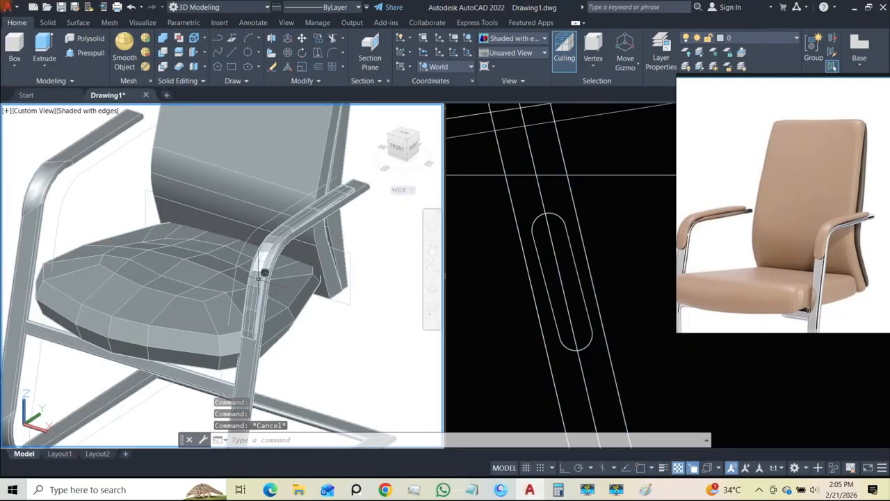
# - Set the subobject filter to No Filter and increase the smoothness level of the right-view-side armrest pad mesh
pyautogui.click(593, 67)
pyautogui.click(592, 86)
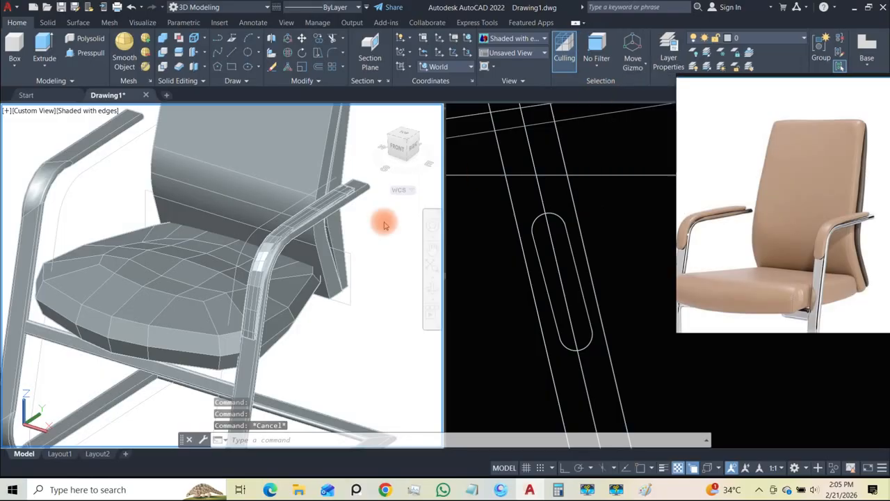
pyautogui.click(263, 257)
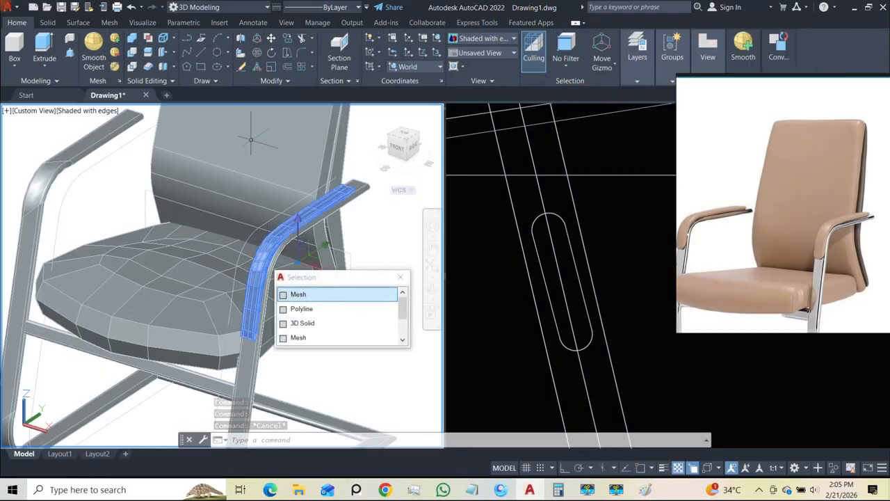
pyautogui.click(308, 292)
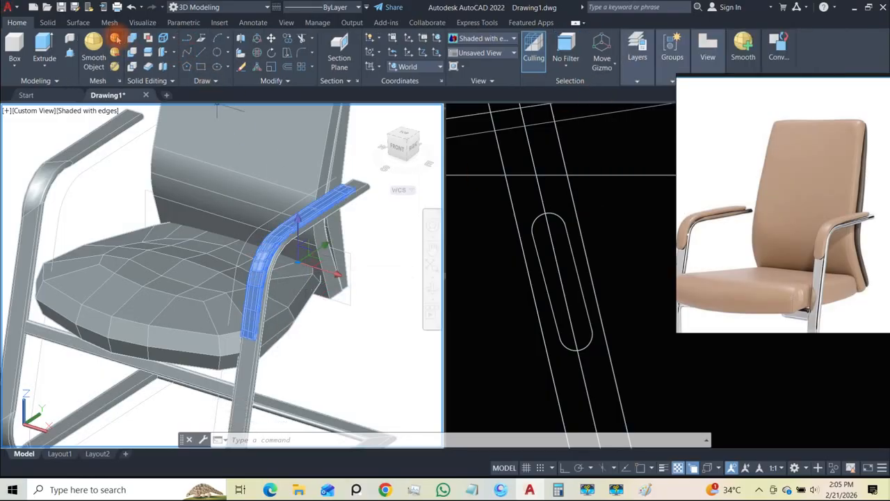
pyautogui.click(116, 39)
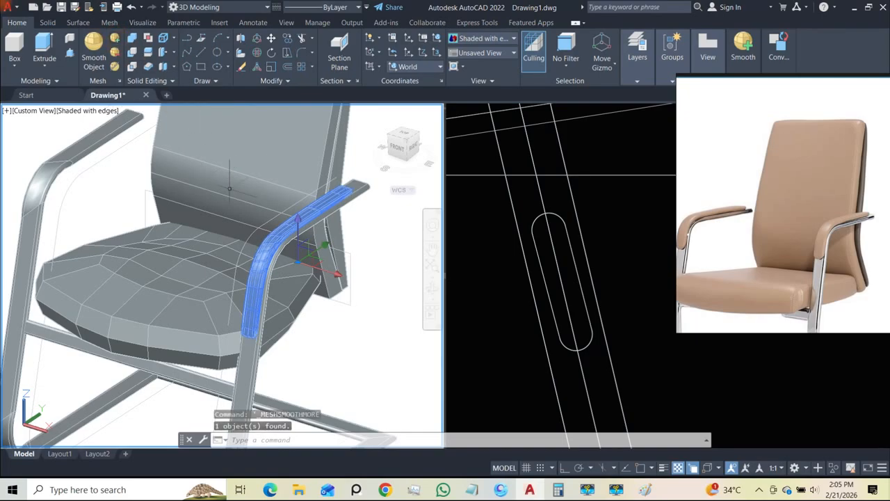
pyautogui.press('Escape')
pyautogui.press('Escape')
# - Examine the smoothed armrest pad and the rest of the chair from several angles
pyautogui.keyDown('shift'); pyautogui.moveTo(275, 300); pyautogui.dragTo(173, 210, button='middle'); pyautogui.keyUp('shift')
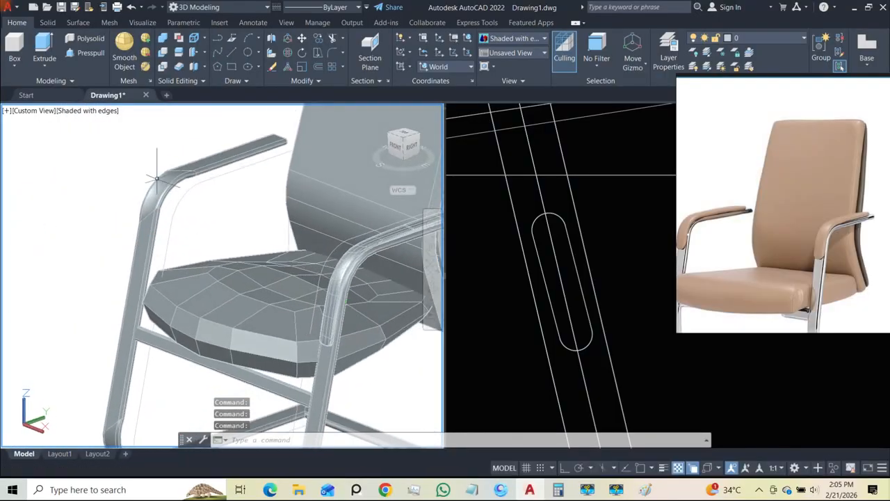
pyautogui.scroll(-6, 160, 178)
pyautogui.keyDown('shift'); pyautogui.moveTo(230, 214); pyautogui.dragTo(255, 246, button='middle'); pyautogui.keyUp('shift')
pyautogui.scroll(6, 225, 202)
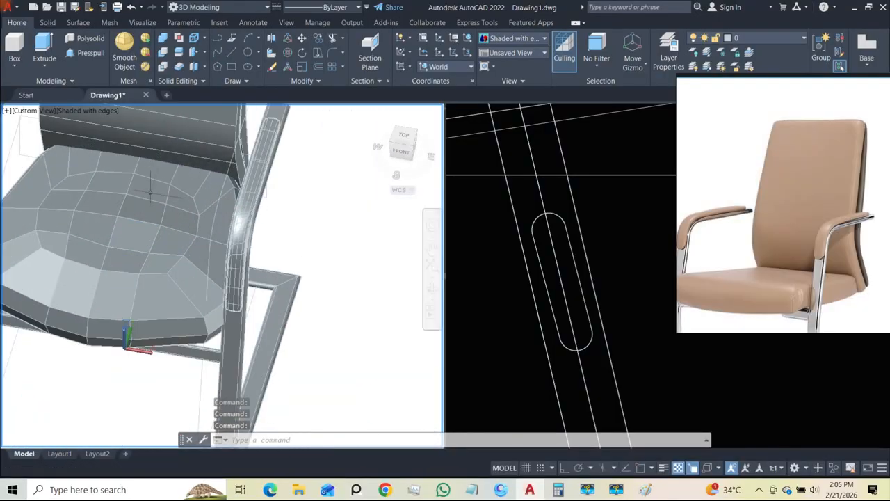
pyautogui.scroll(-4, 61, 164)
pyautogui.moveTo(21, 157); pyautogui.dragTo(97, 182, button='middle')
pyautogui.scroll(6, 104, 182)
pyautogui.scroll(-8, 111, 189)
pyautogui.keyDown('shift'); pyautogui.moveTo(155, 212); pyautogui.dragTo(188, 210, button='middle'); pyautogui.keyUp('shift')
pyautogui.scroll(6, 189, 210)
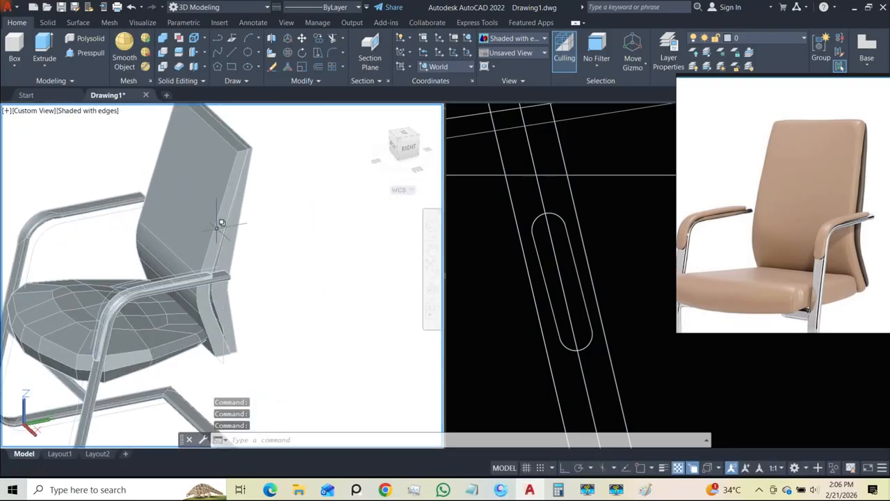
# - Convert the backrest cushion's 3D solid into a smooth mesh despite it being a non-primitive solid
pyautogui.click(221, 223)
pyautogui.click(250, 263)
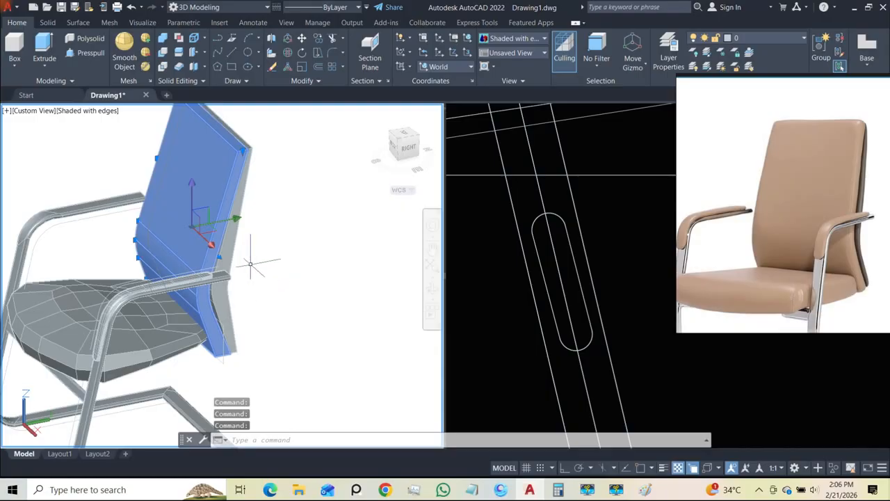
pyautogui.click(129, 60)
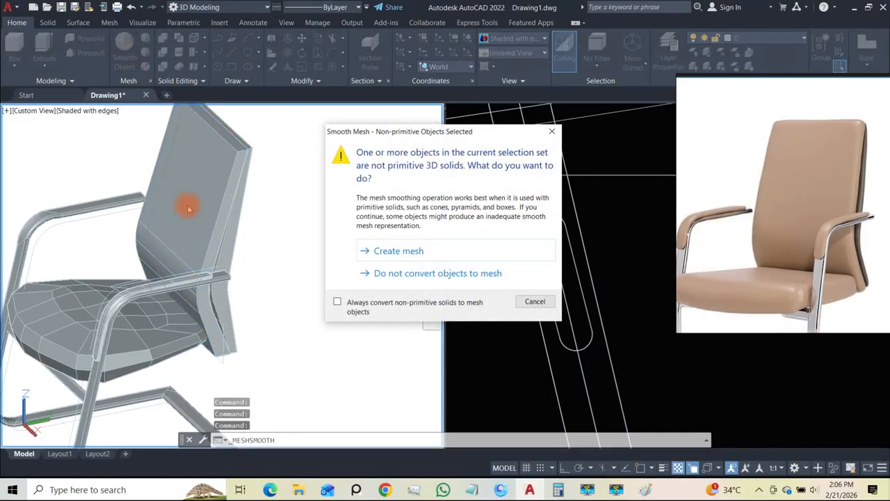
pyautogui.click(375, 250)
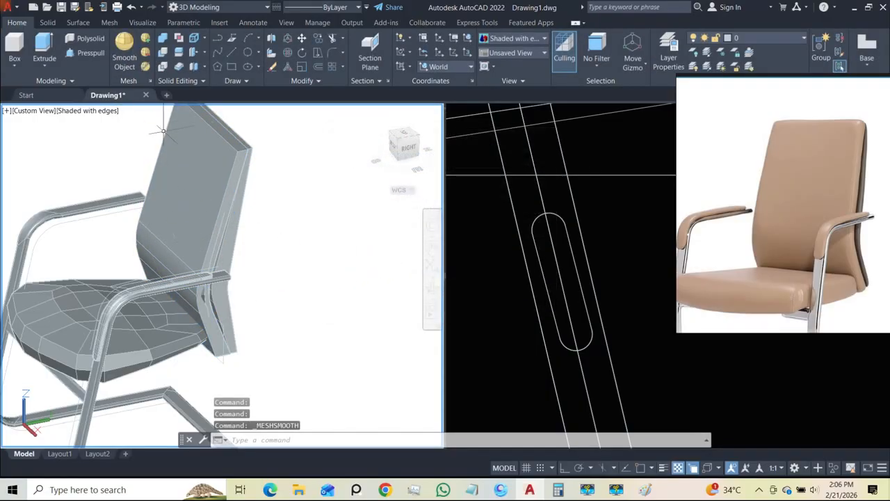
# - Try to increase the smoothness level of the backrest cushion
pyautogui.click(146, 38)
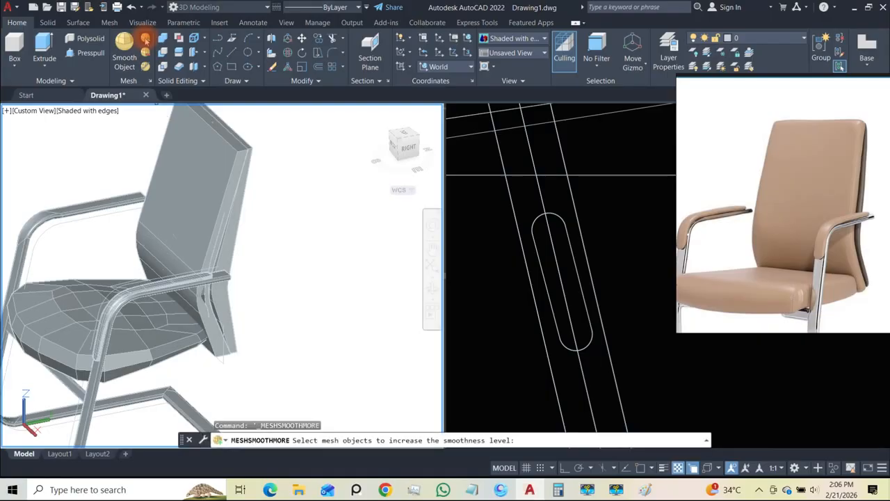
pyautogui.click(146, 41)
pyautogui.click(146, 41)
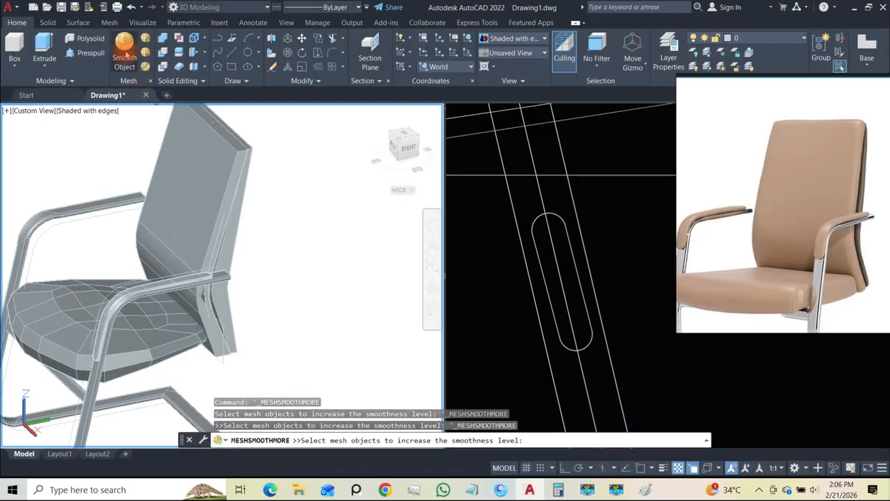
pyautogui.click(199, 198)
pyautogui.click(224, 216)
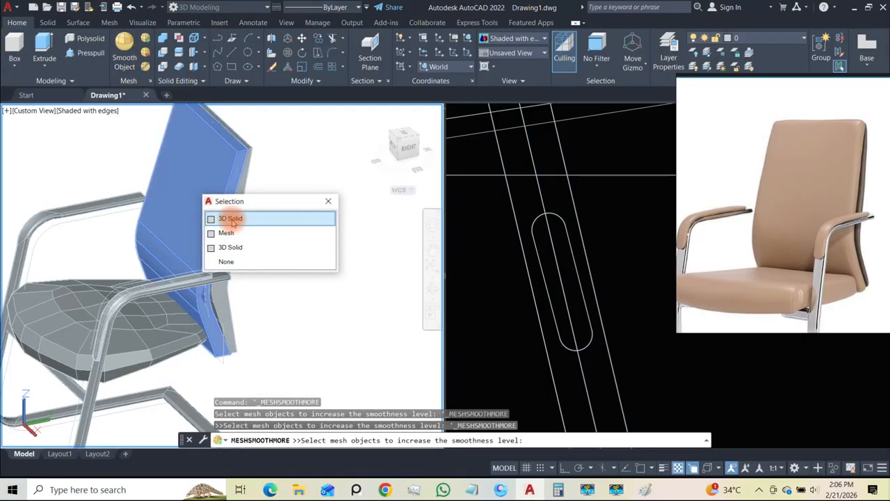
pyautogui.scroll(-3, 208, 216)
pyautogui.keyDown('shift'); pyautogui.moveTo(209, 216); pyautogui.dragTo(252, 263, button='middle'); pyautogui.keyUp('shift')
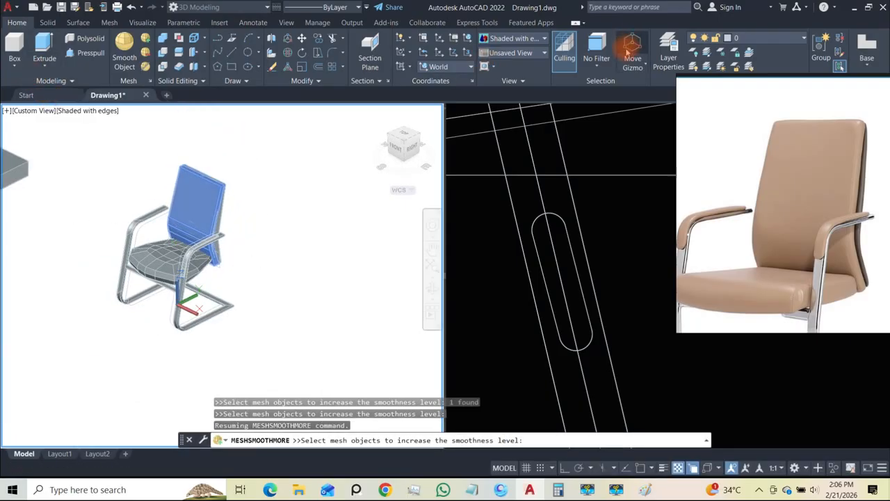
pyautogui.press('Escape')
pyautogui.press('Escape')
pyautogui.press('Escape')
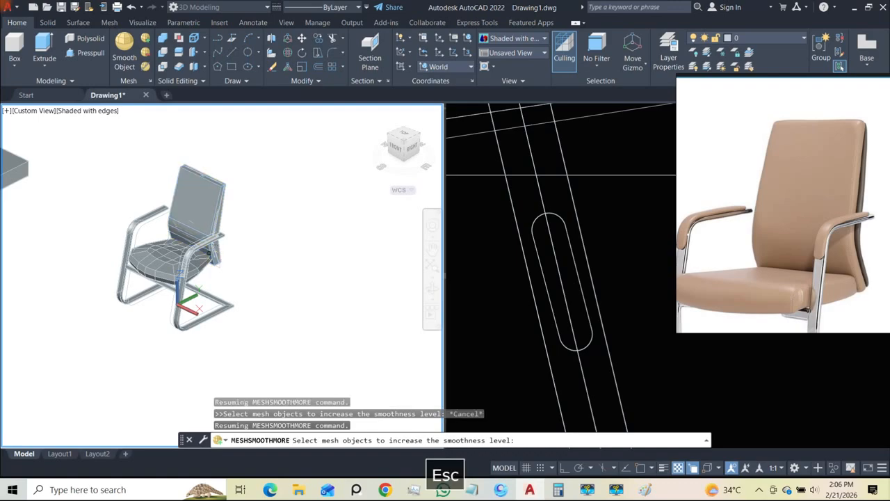
# - Select the backrest cushion's 3D solid and move it sideways along the X axis, away from the chair
pyautogui.click(206, 217)
pyautogui.click(251, 260)
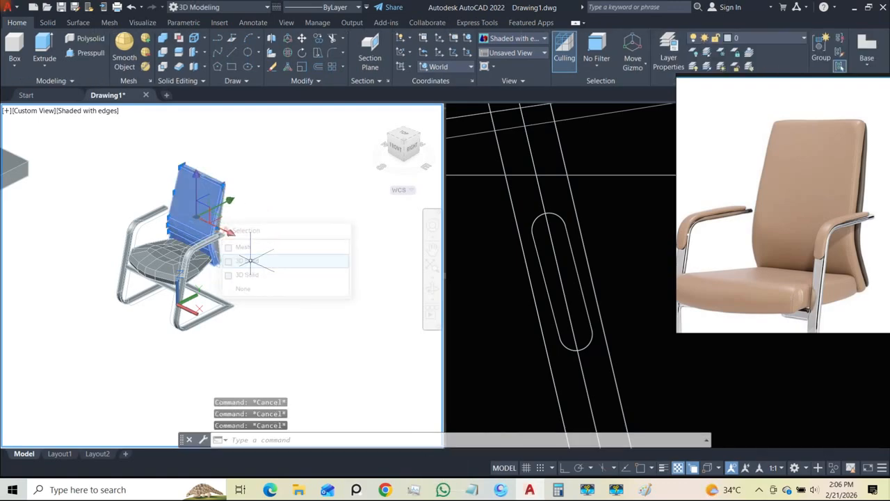
pyautogui.click(197, 215)
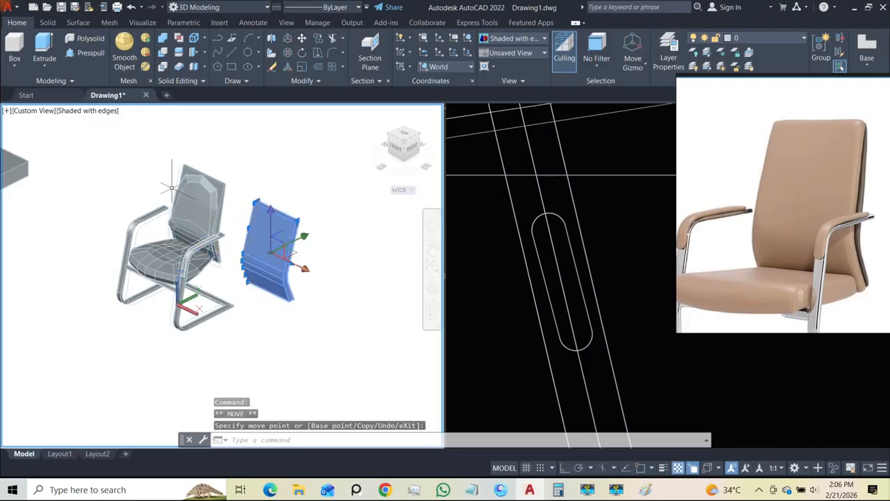
# - Examine the shape of the smoothed backrest mesh from the front, the side and close up
pyautogui.scroll(7, 177, 191)
pyautogui.scroll(-6, 197, 188)
pyautogui.keyDown('shift'); pyautogui.moveTo(224, 198); pyautogui.dragTo(275, 216, button='middle'); pyautogui.keyUp('shift')
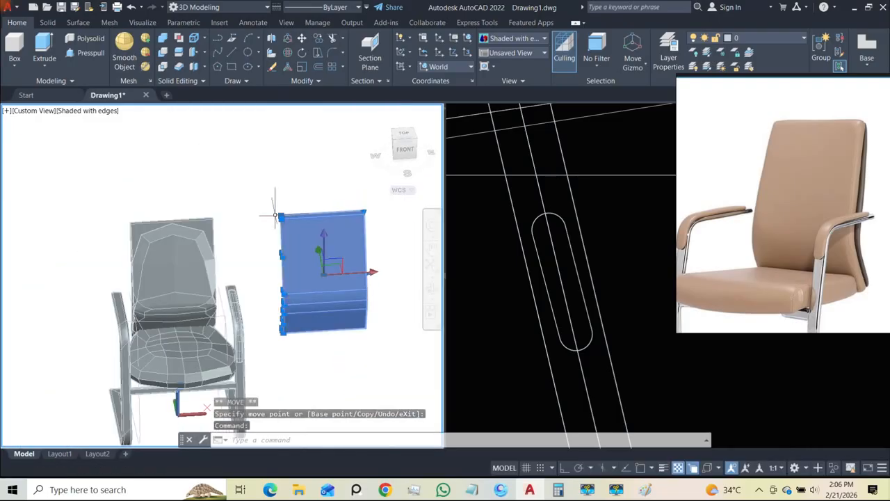
pyautogui.scroll(4, 189, 240)
pyautogui.scroll(-6, 190, 244)
pyautogui.keyDown('shift'); pyautogui.moveTo(183, 254); pyautogui.dragTo(15, 257, button='middle'); pyautogui.keyUp('shift')
pyautogui.scroll(3, 222, 250)
pyautogui.scroll(3, 209, 252)
pyautogui.scroll(-6, 211, 260)
pyautogui.scroll(2, 149, 255)
pyautogui.scroll(2, 223, 245)
pyautogui.keyDown('shift'); pyautogui.moveTo(223, 245); pyautogui.dragTo(251, 233, button='middle'); pyautogui.keyUp('shift')
# - Undo the backrest solid's move, the smoothness increase and the conversion to a smooth mesh
pyautogui.hotkey('ctrl', 'z')
pyautogui.hotkey('ctrl', 'z')
pyautogui.hotkey('ctrl', 'z')
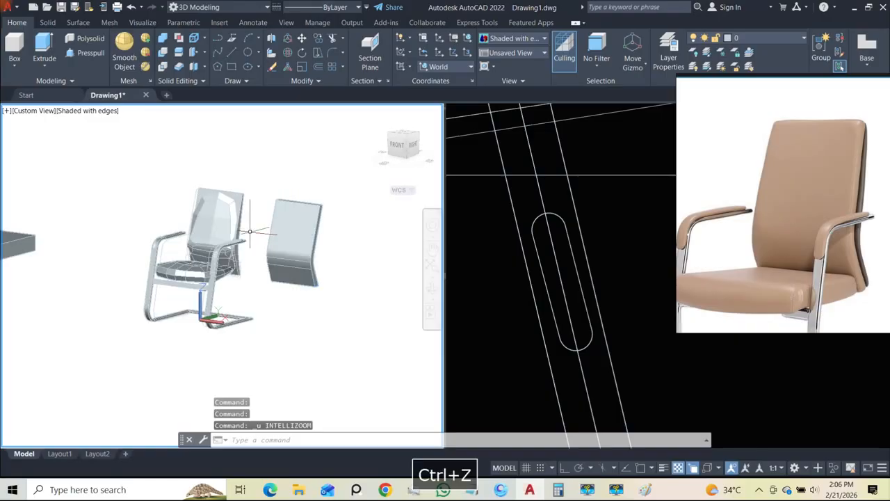
pyautogui.hotkey('ctrl', 'z')
pyautogui.hotkey('ctrl', 'z')
pyautogui.hotkey('ctrl', 'z')
pyautogui.hotkey('ctrl', 'z')
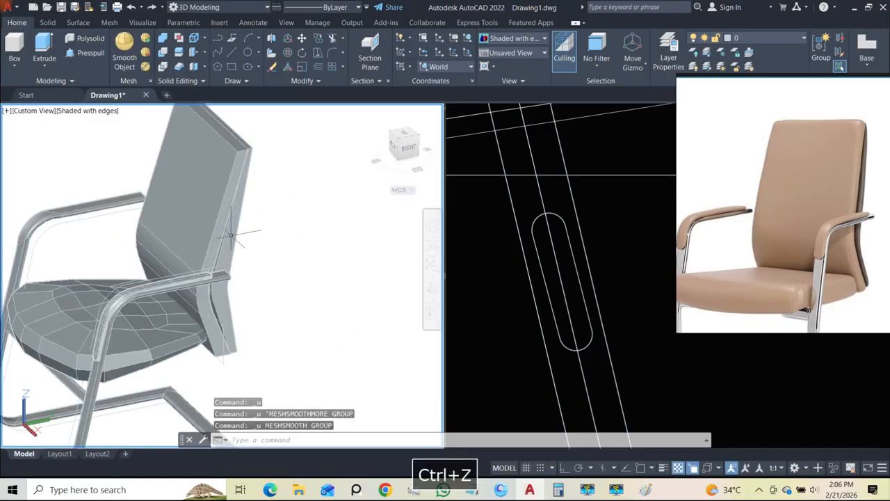
# - Undo the backrest cushion's conversion to a smooth mesh
pyautogui.hotkey('ctrl', 'z')
pyautogui.scroll(5, 180, 221)
pyautogui.keyDown('shift'); pyautogui.moveTo(190, 232); pyautogui.dragTo(181, 153, button='middle'); pyautogui.keyUp('shift')
pyautogui.scroll(-6, 200, 224)
pyautogui.click(78, 22)
pyautogui.click(48, 22)
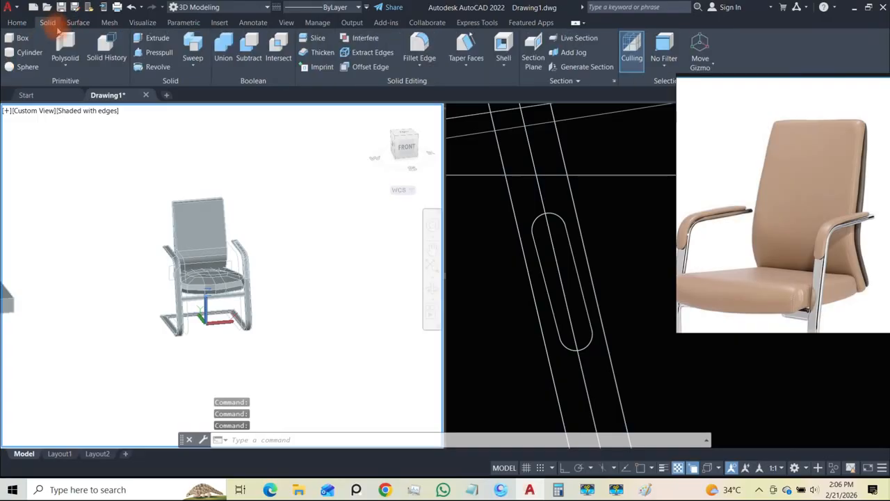
pyautogui.click(420, 45)
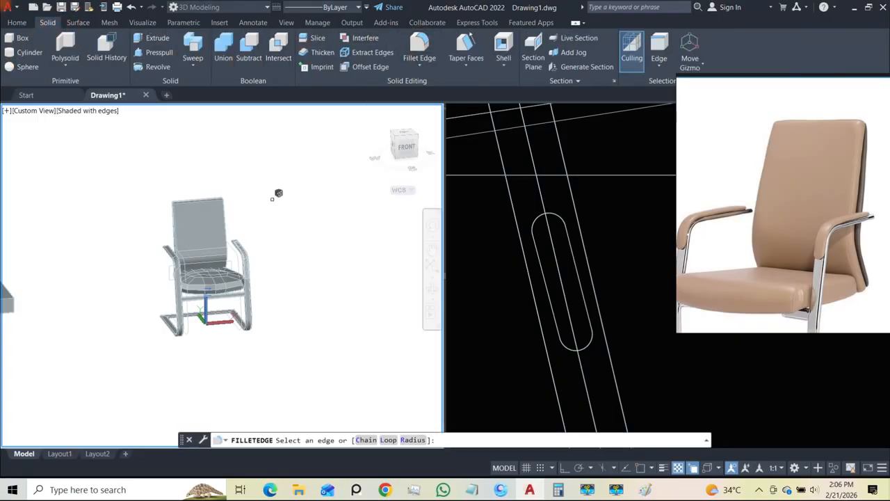
pyautogui.click(413, 440)
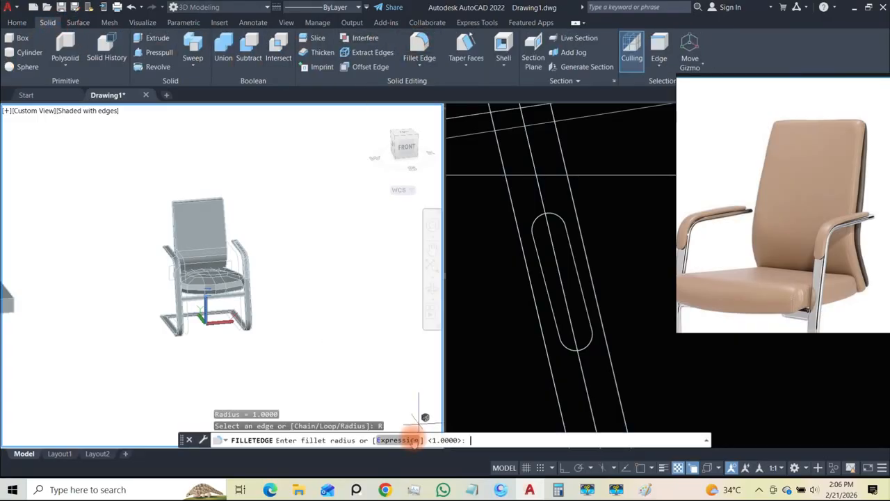
pyautogui.write('10')
pyautogui.press('Return')
pyautogui.keyDown('shift'); pyautogui.moveTo(221, 232); pyautogui.dragTo(255, 270, button='middle'); pyautogui.keyUp('shift')
pyautogui.scroll(4, 200, 217)
pyautogui.scroll(3, 174, 202)
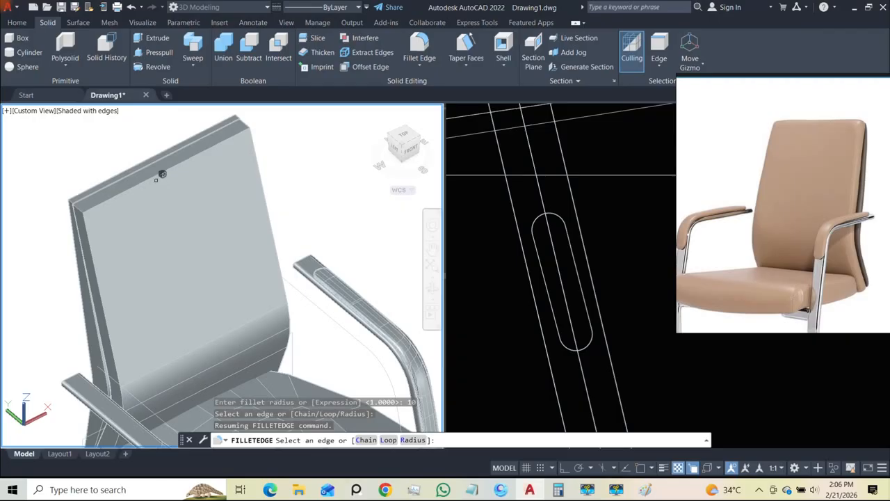
pyautogui.click(154, 176)
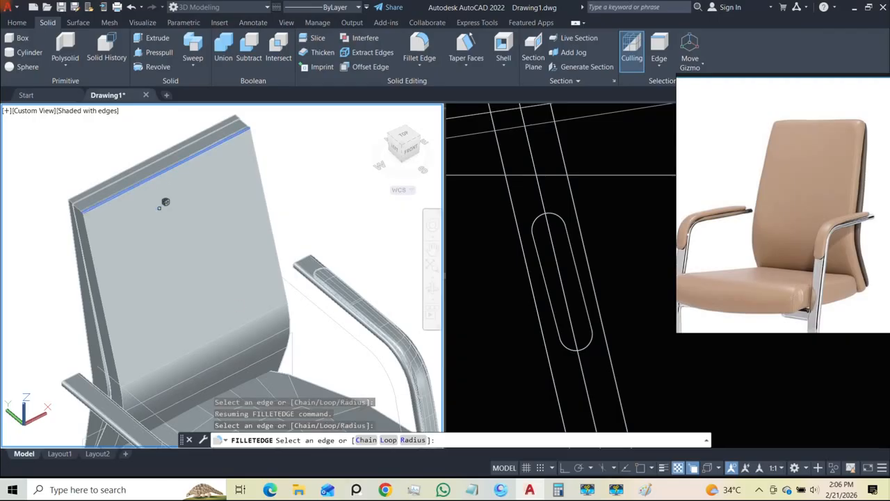
pyautogui.press('Escape')
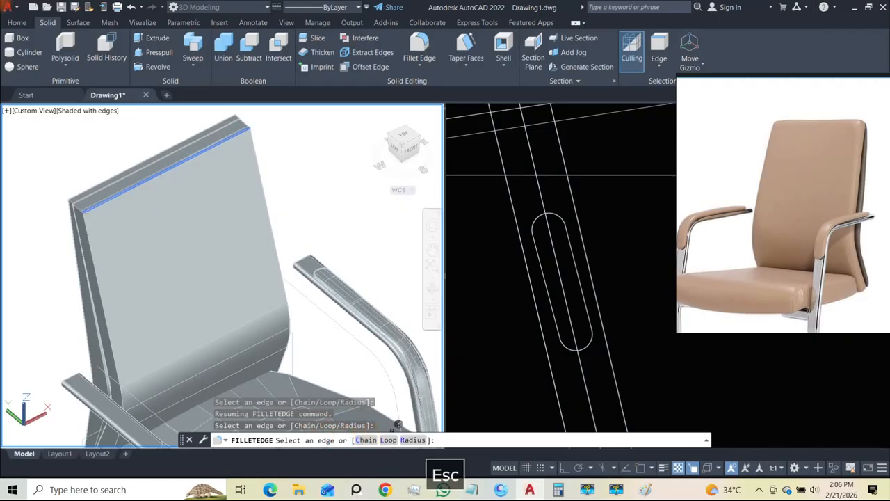
# - Start an edge fillet with radius 30 and pick the top front edge of the backrest cushion
pyautogui.moveTo(299, 278); pyautogui.dragTo(375, 292, button='middle')
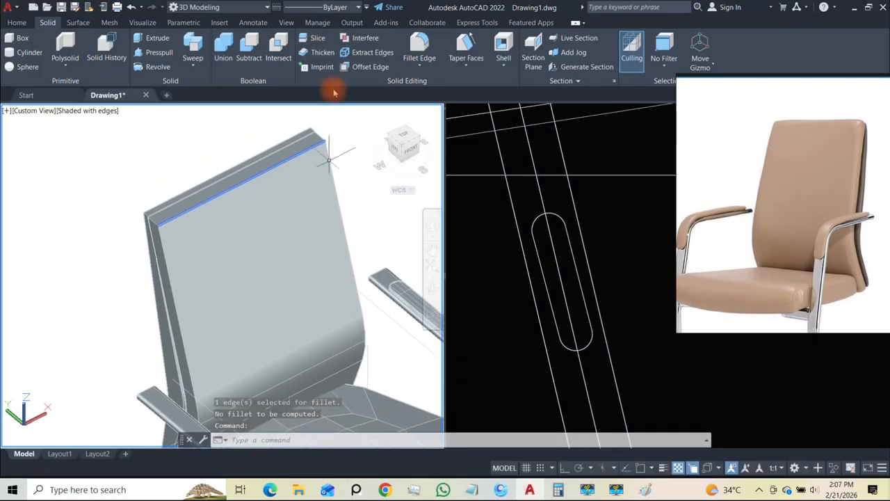
pyautogui.click(419, 46)
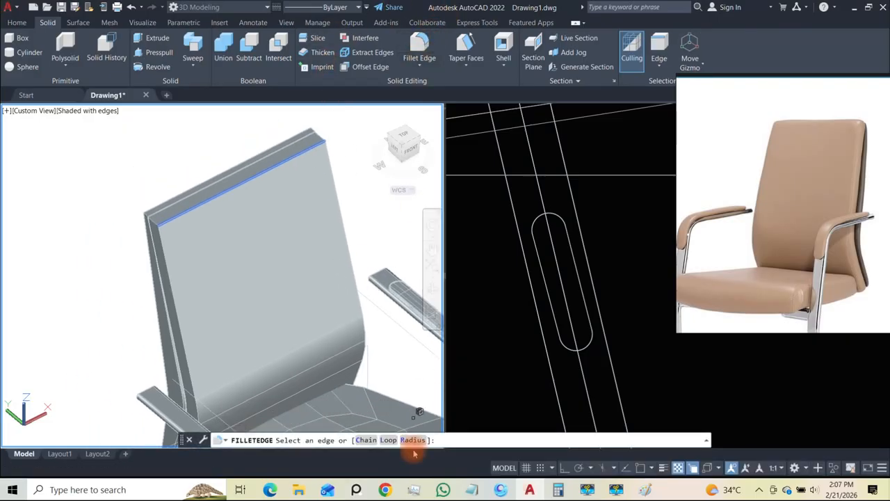
pyautogui.click(413, 440)
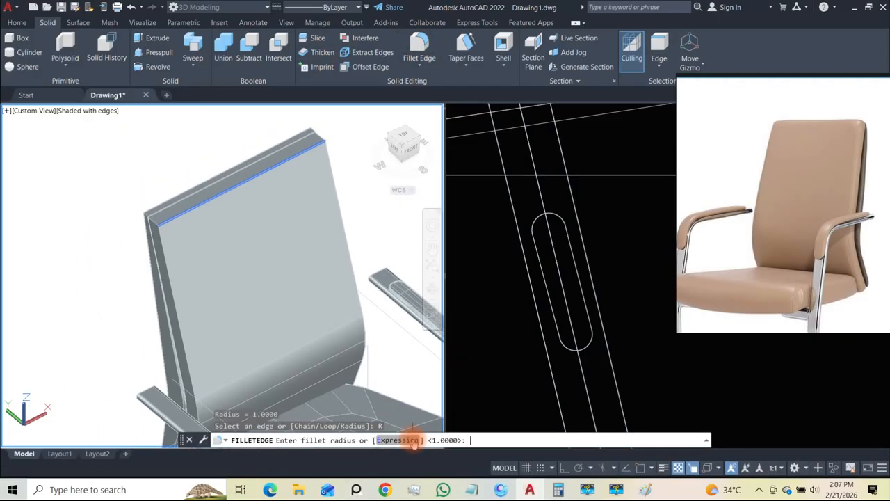
pyautogui.write('30')
pyautogui.press('Return')
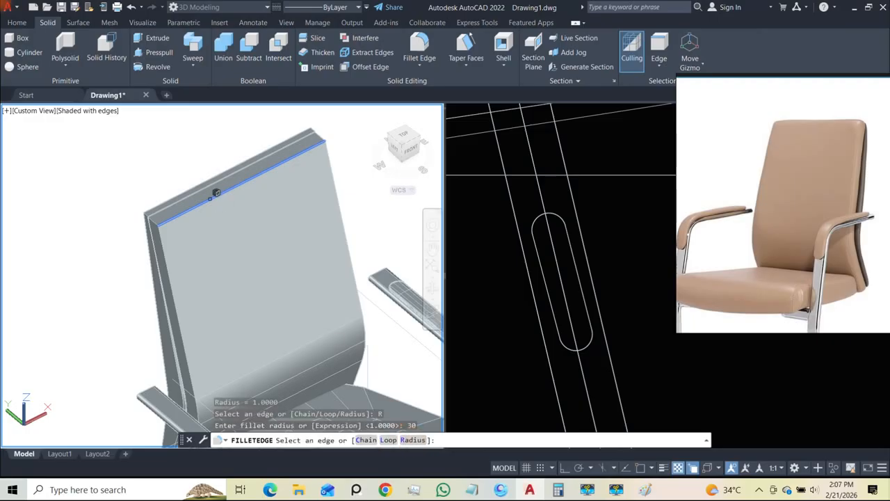
pyautogui.click(171, 250)
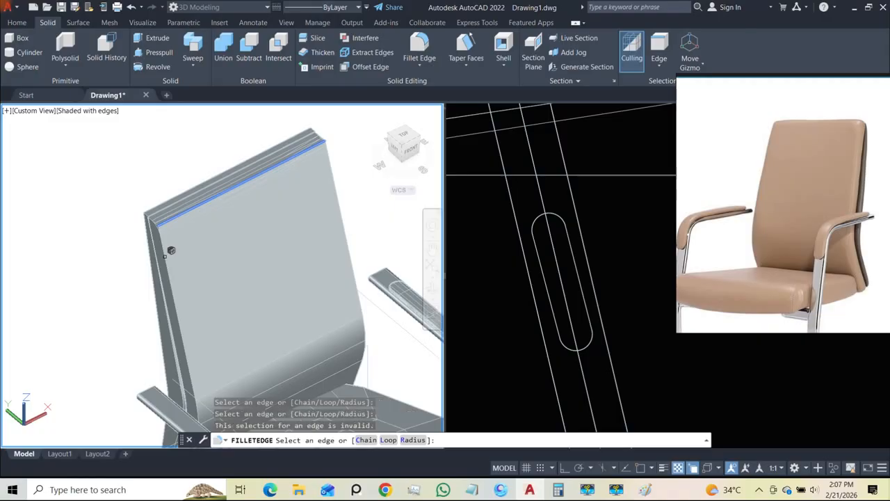
pyautogui.click(171, 251)
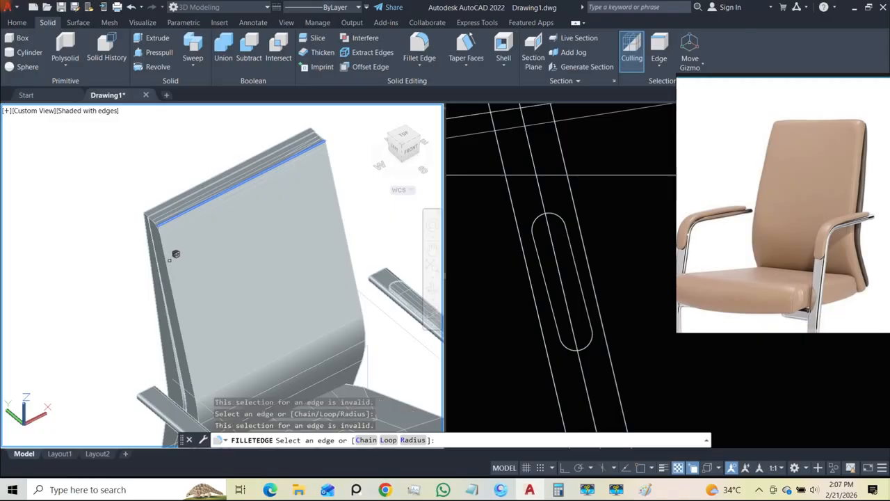
# - Add the cushion's right front side edges to the fillet, including the straight upper edge, the curved middle and the lower edge
pyautogui.keyDown('shift'); pyautogui.moveTo(204, 251); pyautogui.dragTo(166, 219, button='middle'); pyautogui.keyUp('shift')
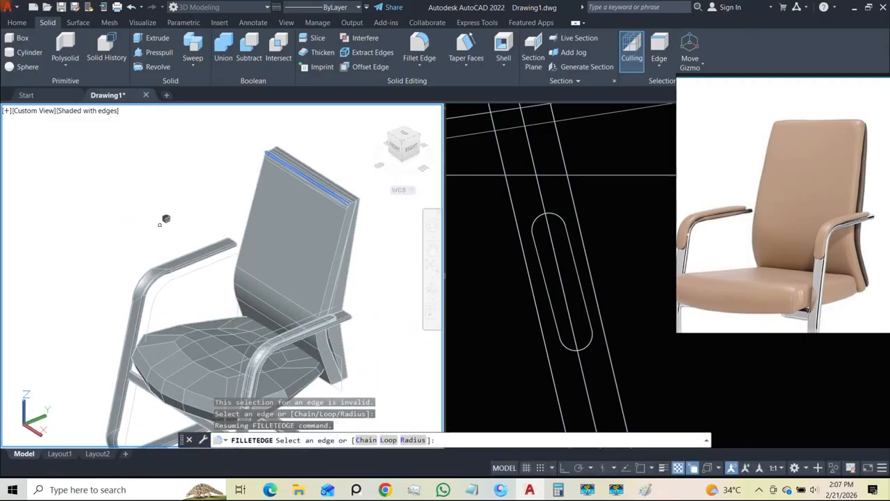
pyautogui.scroll(5, 354, 217)
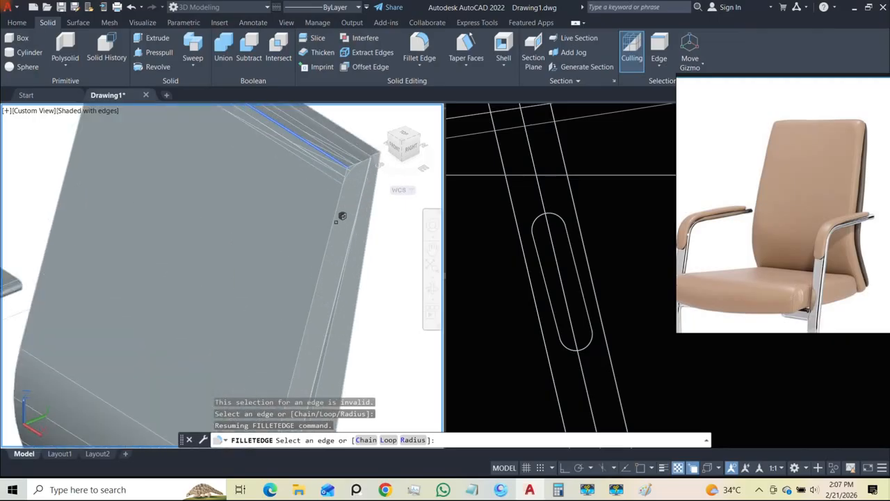
pyautogui.click(339, 215)
pyautogui.scroll(-5, 344, 189)
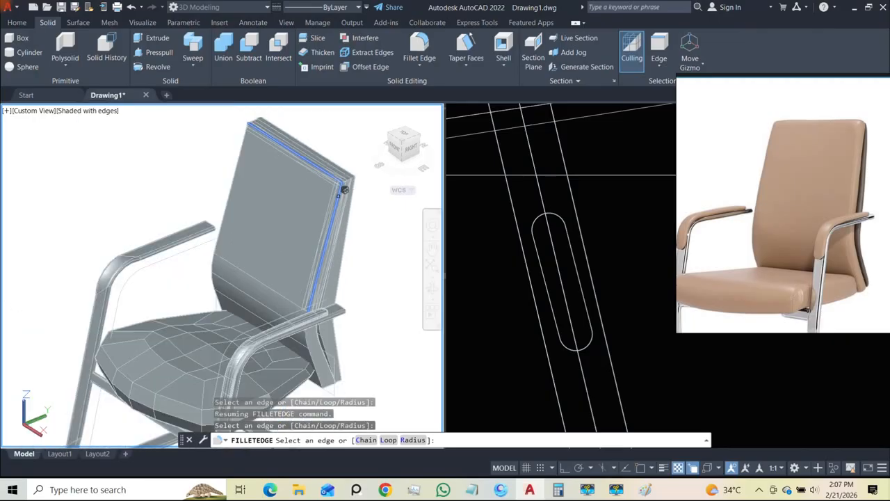
pyautogui.keyDown('shift'); pyautogui.moveTo(278, 233); pyautogui.dragTo(292, 188, button='middle'); pyautogui.keyUp('shift')
pyautogui.scroll(5, 326, 276)
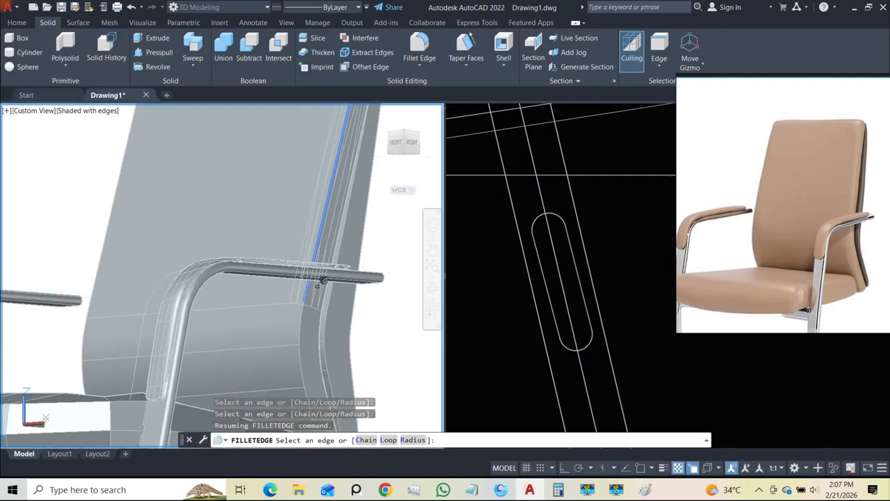
pyautogui.keyDown('shift'); pyautogui.moveTo(300, 328); pyautogui.dragTo(286, 200, button='middle'); pyautogui.keyUp('shift')
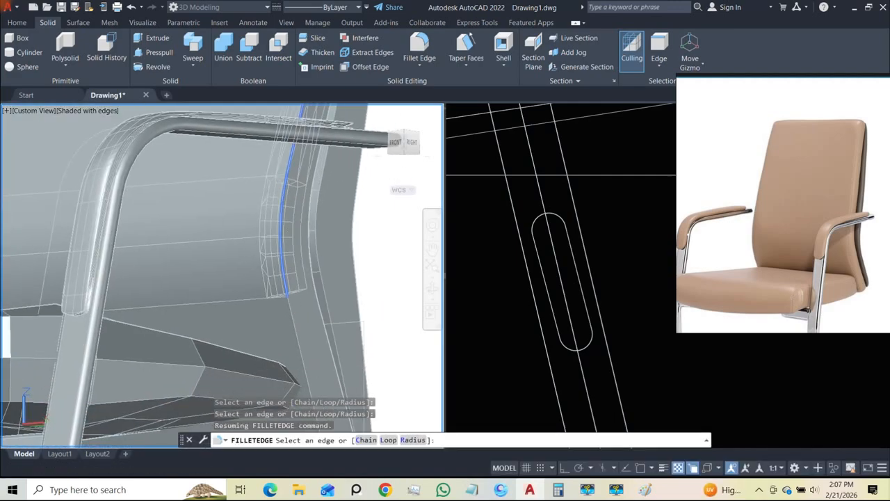
pyautogui.scroll(-5, 294, 299)
# - Try to add the cushion's left front side edge and apply the radius 30 fillet to the selected edges
pyautogui.keyDown('shift'); pyautogui.moveTo(294, 300); pyautogui.dragTo(389, 255, button='middle'); pyautogui.keyUp('shift')
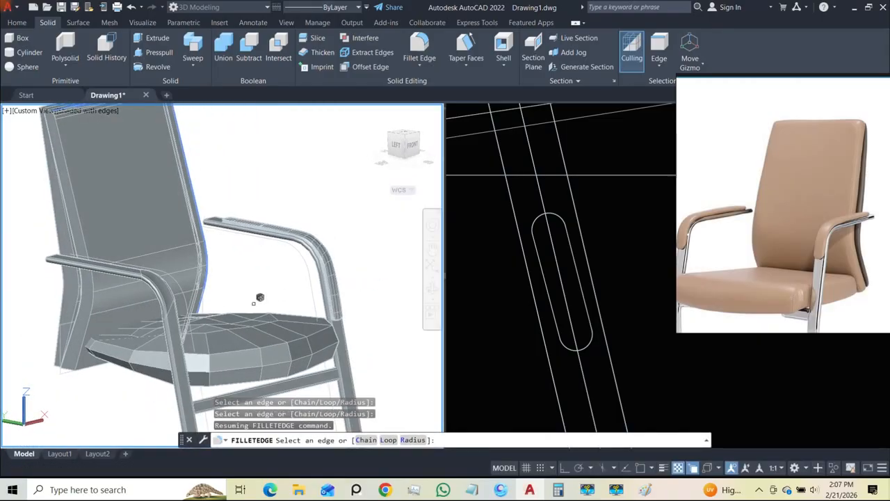
pyautogui.click(95, 322)
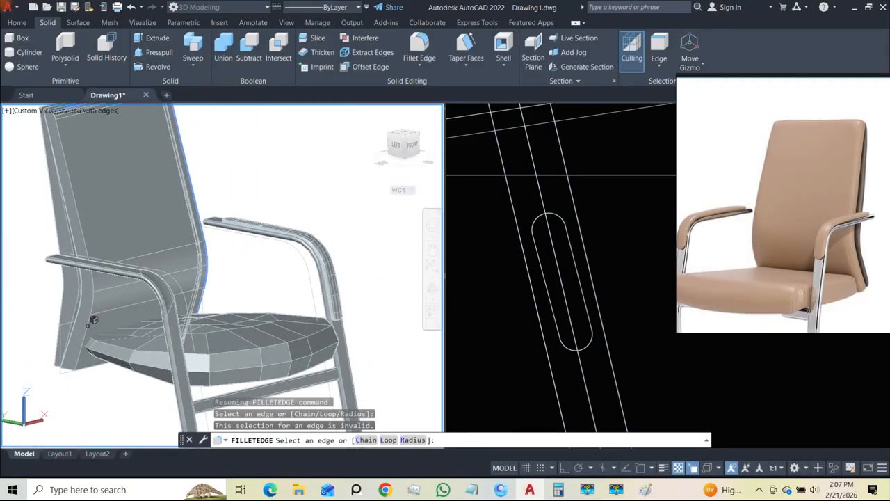
pyautogui.scroll(3, 94, 323)
pyautogui.scroll(1, 181, 271)
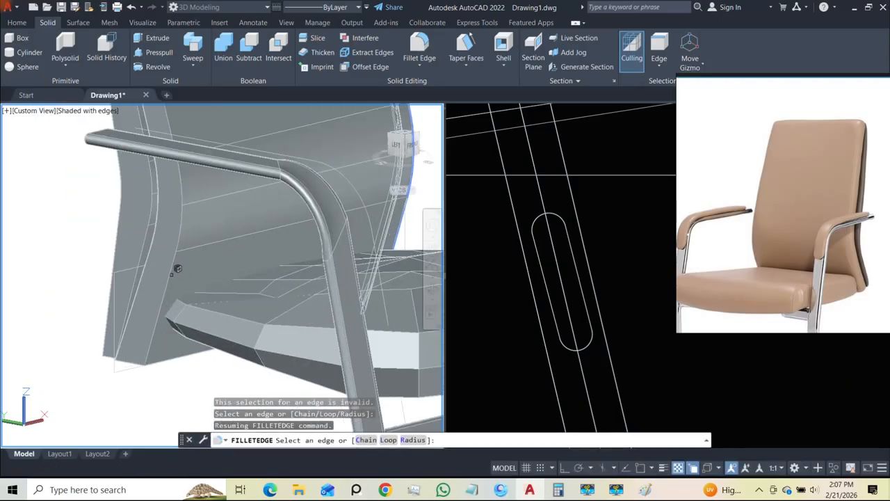
pyautogui.click(175, 268)
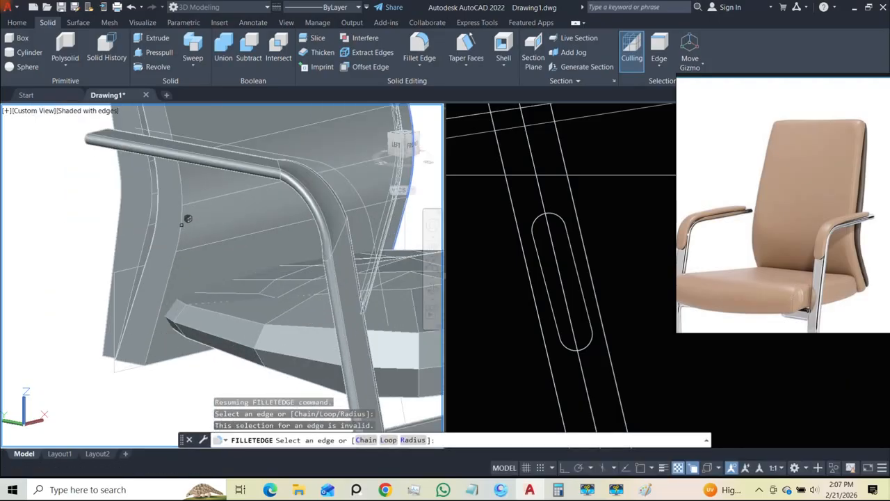
pyautogui.click(189, 183)
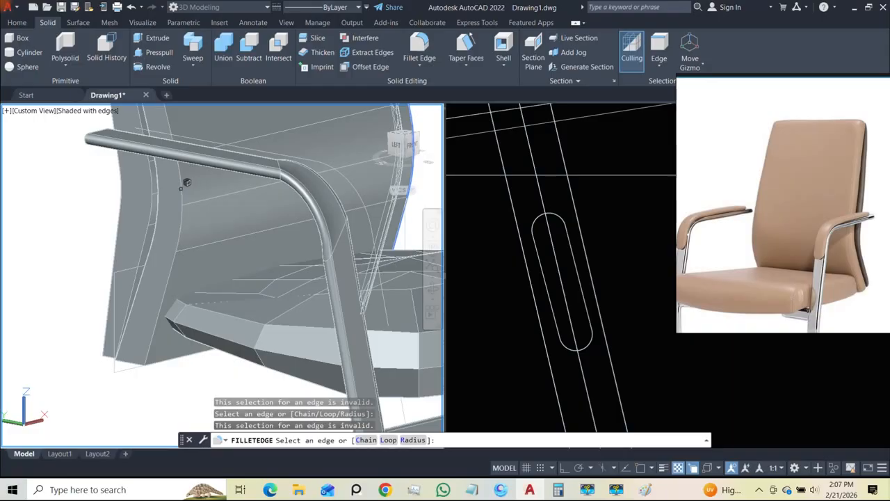
pyautogui.keyDown('shift'); pyautogui.moveTo(194, 215); pyautogui.dragTo(238, 331, button='middle'); pyautogui.keyUp('shift')
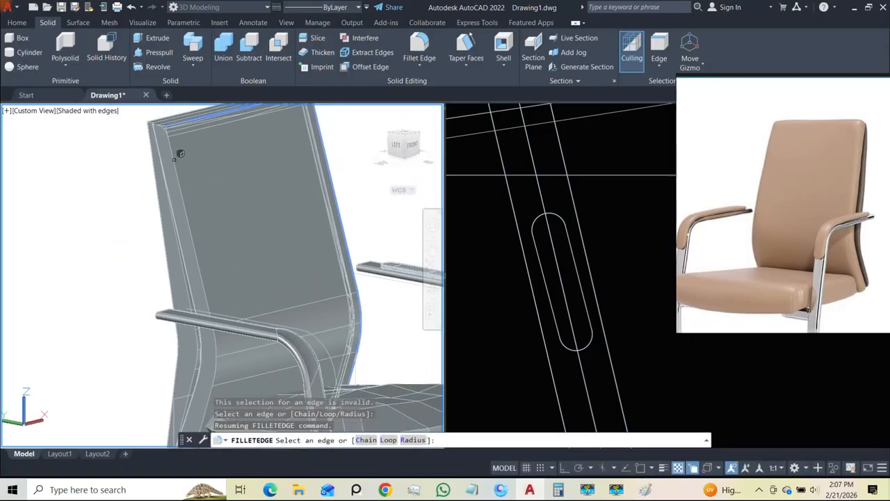
pyautogui.click(184, 169)
pyautogui.press('Return')
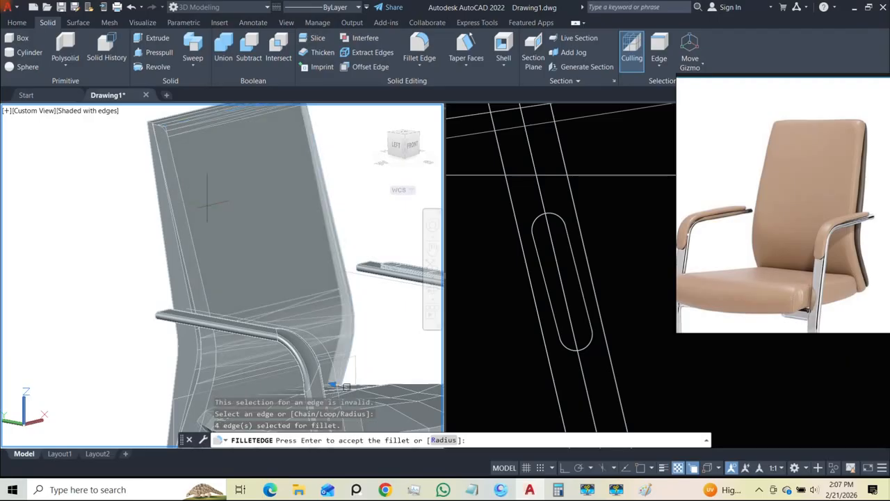
pyautogui.keyDown('shift'); pyautogui.moveTo(243, 199); pyautogui.dragTo(302, 286, button='middle'); pyautogui.keyUp('shift')
pyautogui.press('Return')
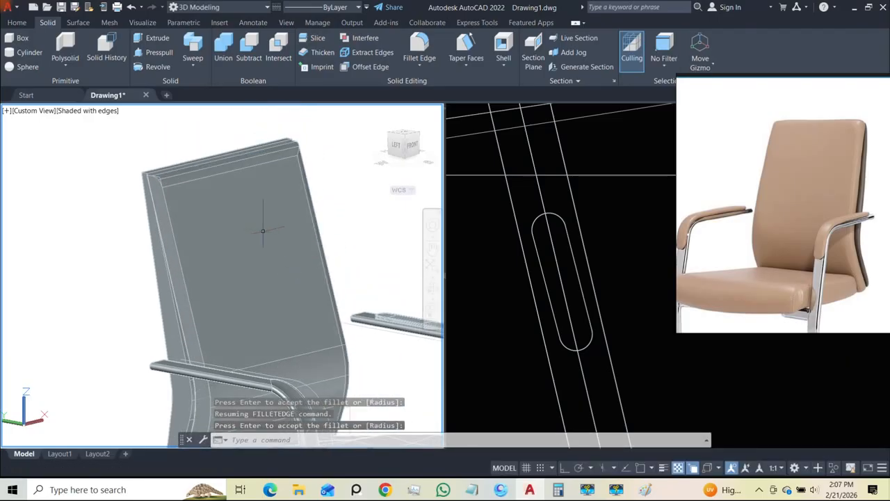
# - Delete the leftover profile outline overlapping the left side edge of the backrest cushion
pyautogui.scroll(-5, 261, 225)
pyautogui.keyDown('shift'); pyautogui.moveTo(254, 221); pyautogui.dragTo(113, 258, button='middle'); pyautogui.keyUp('shift')
pyautogui.scroll(2, 306, 261)
pyautogui.scroll(4, 308, 252)
pyautogui.moveTo(309, 253)
pyautogui.keyDown('shift'); pyautogui.mouseDown(button='middle')
pyautogui.moveTo(274, 243)
pyautogui.moveTo(225, 286)
pyautogui.moveTo(224, 278)
pyautogui.mouseUp(button='middle'); pyautogui.keyUp('shift')
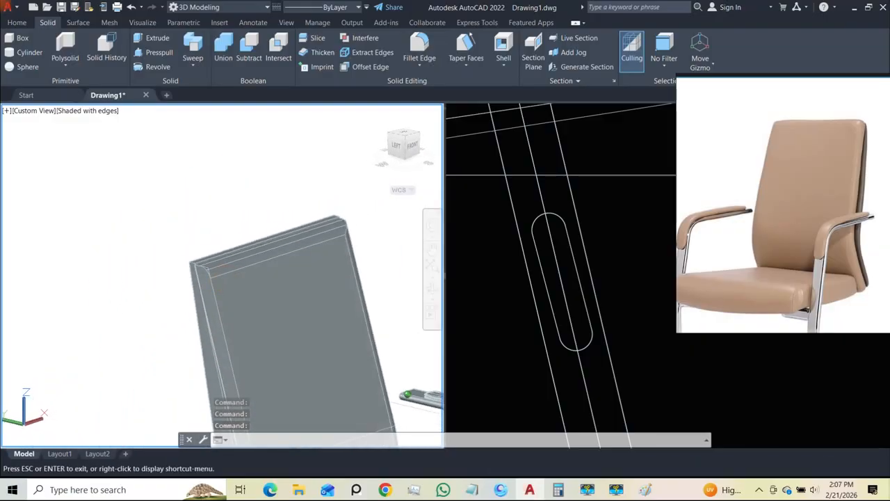
pyautogui.scroll(2, 219, 275)
pyautogui.scroll(2, 188, 262)
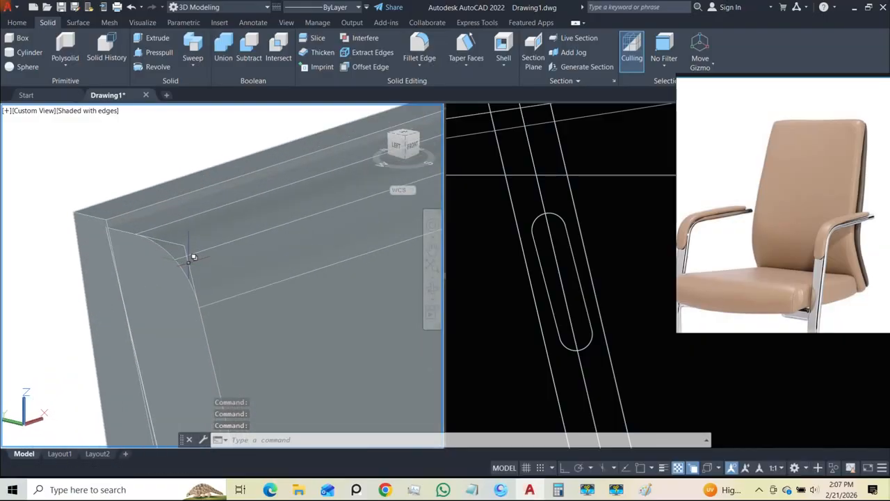
pyautogui.click(192, 257)
pyautogui.click(221, 299)
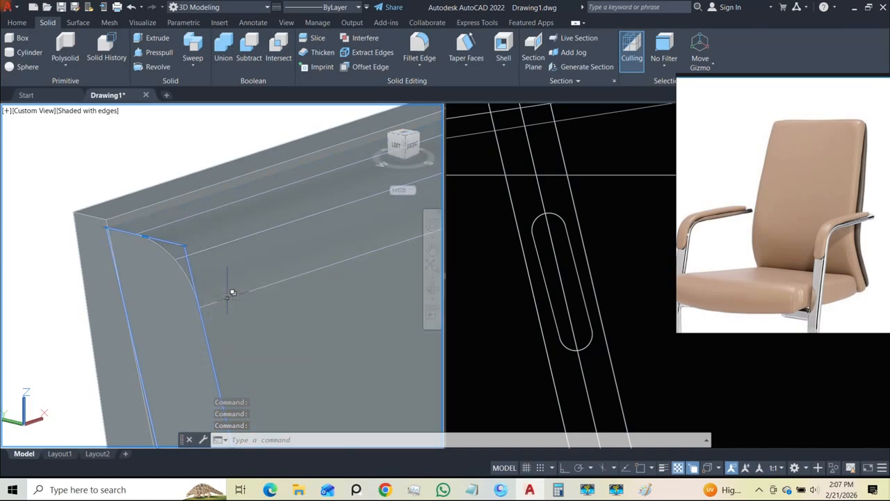
pyautogui.press('Delete')
pyautogui.scroll(-4, 233, 292)
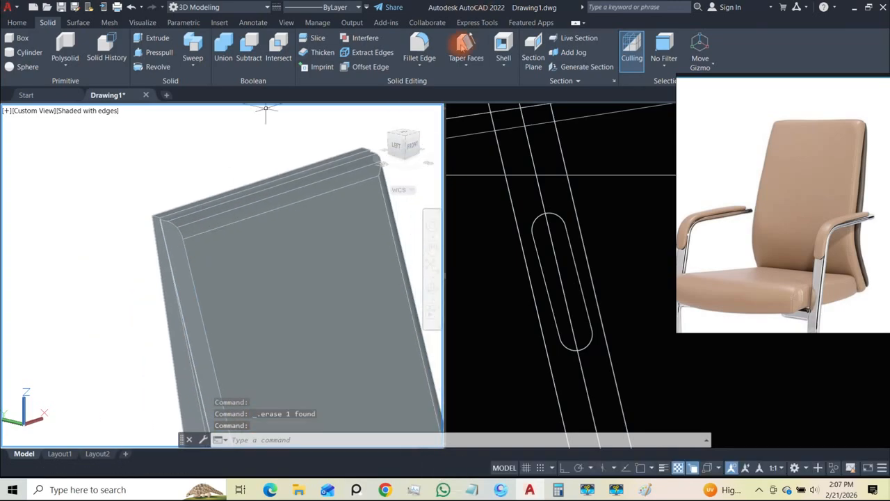
# - Start an edge fillet with radius 30 and select the backrest cushion's left front side edges: upper straight, curved middle and lower
pyautogui.click(419, 46)
pyautogui.click(411, 441)
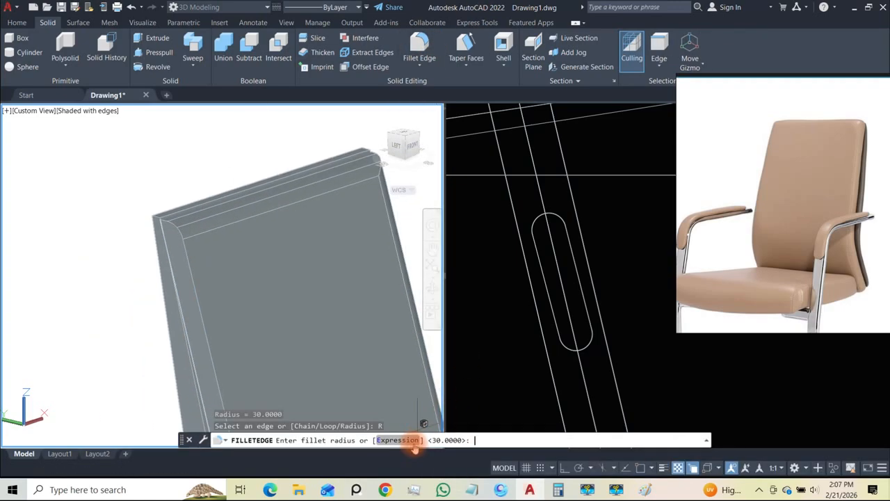
pyautogui.press('Return')
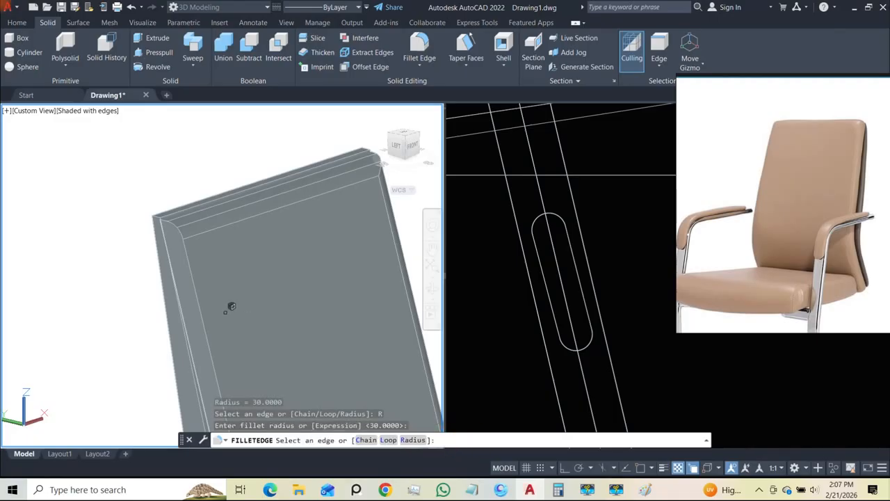
pyautogui.click(198, 301)
pyautogui.scroll(-4, 194, 245)
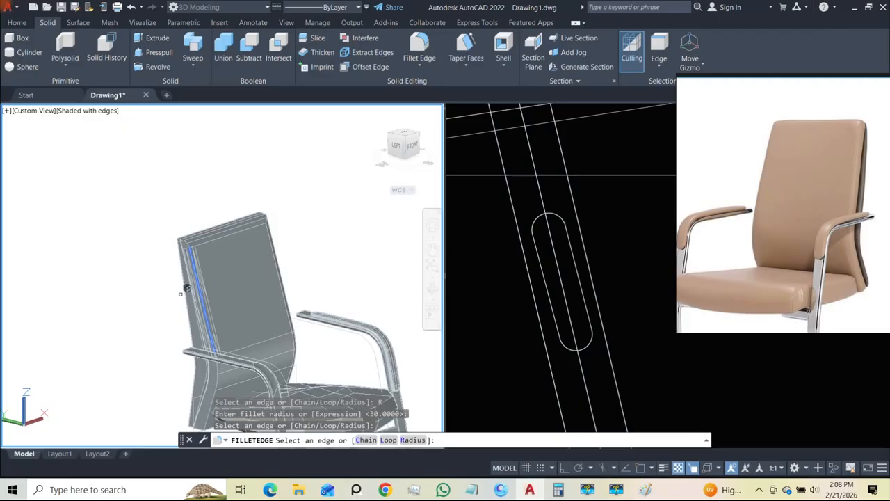
pyautogui.moveTo(191, 343); pyautogui.dragTo(200, 245, button='middle')
pyautogui.scroll(4, 213, 253)
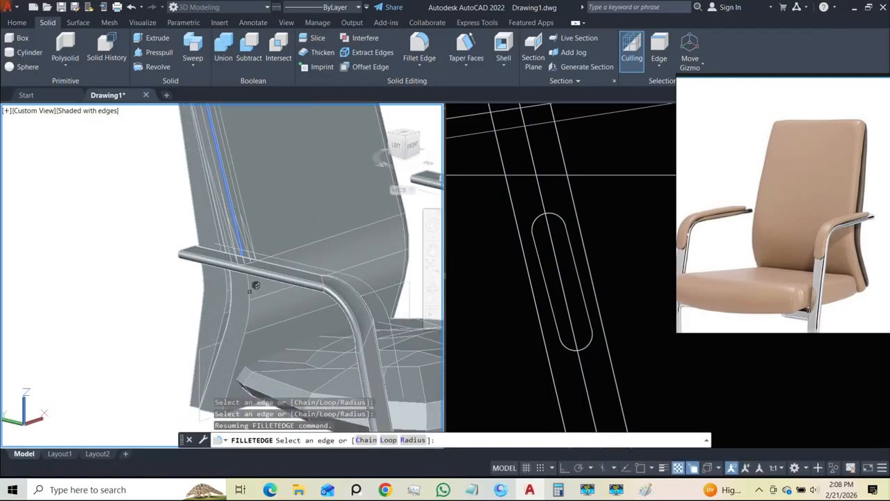
pyautogui.click(249, 294)
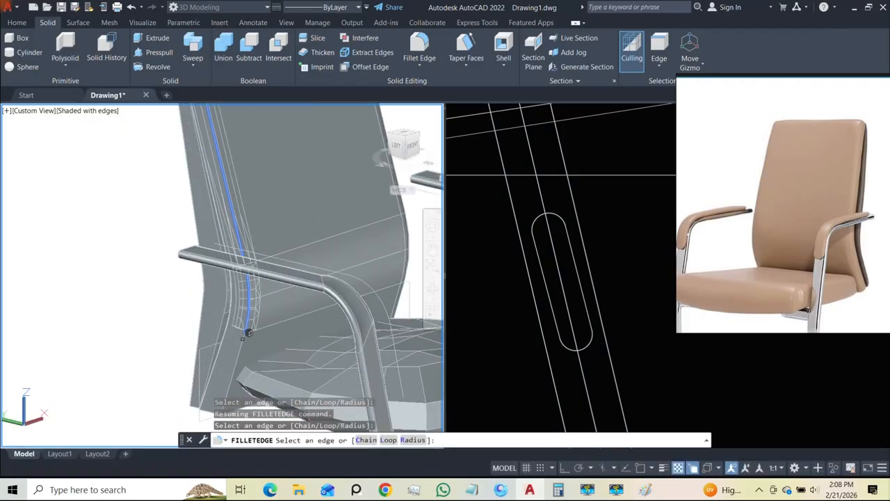
pyautogui.scroll(-4, 240, 255)
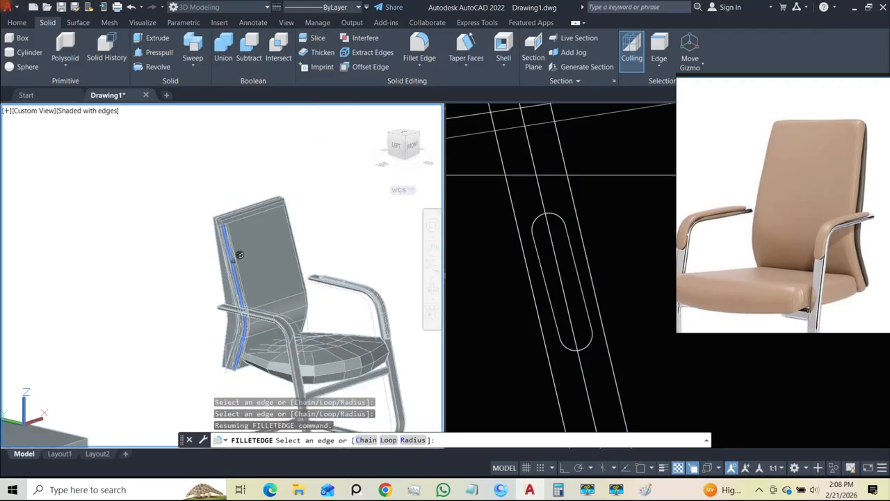
# - Add the short curved edges at the cushion's upper left corner and apply the radius 30 fillet to all selected edges
pyautogui.scroll(3, 230, 218)
pyautogui.scroll(2, 225, 208)
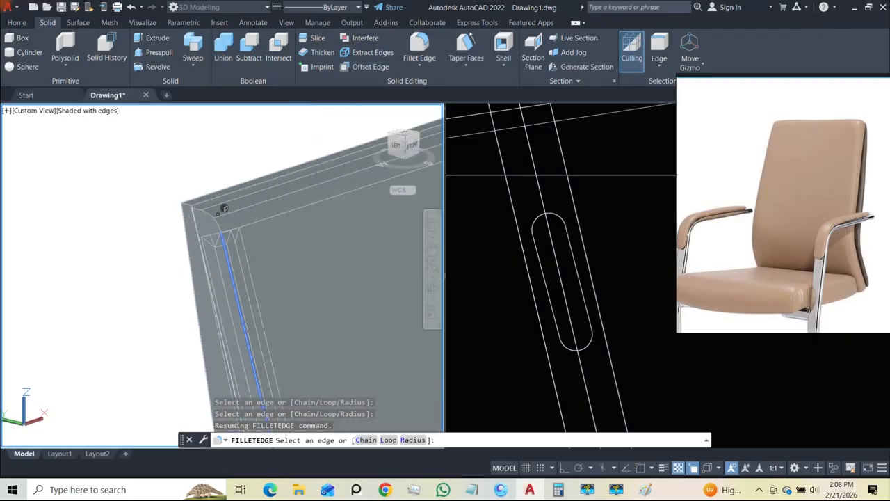
pyautogui.click(216, 209)
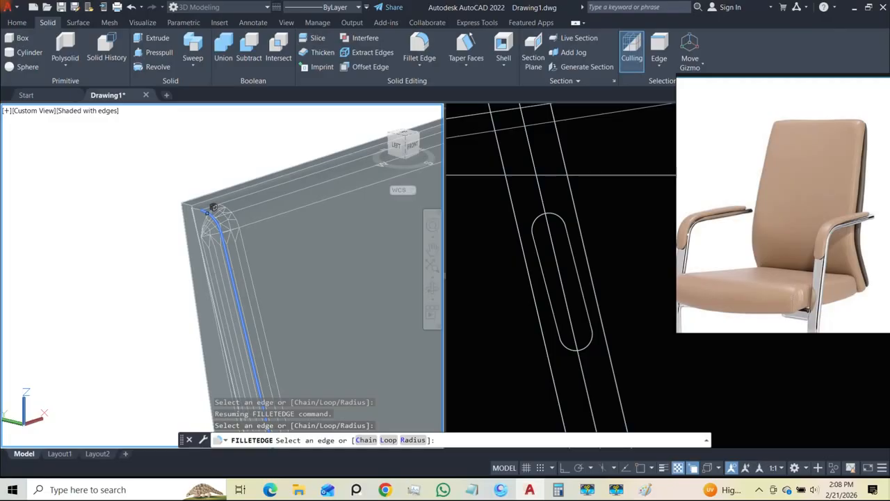
pyautogui.scroll(1, 203, 203)
pyautogui.click(201, 203)
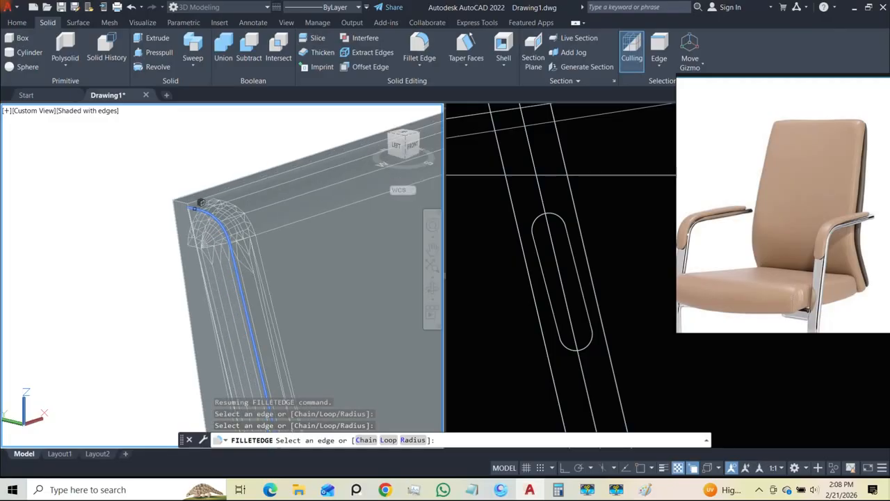
pyautogui.scroll(-1, 222, 221)
pyautogui.press('Return')
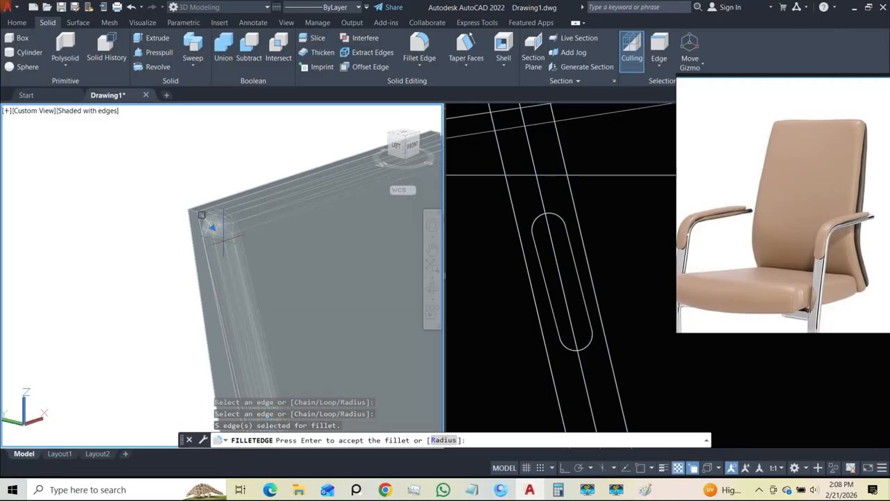
pyautogui.press('Return')
# - Examine the filleted backrest cushion at its upper corners and the whole chair from the front, side and back
pyautogui.scroll(-6, 219, 209)
pyautogui.keyDown('shift'); pyautogui.moveTo(232, 221); pyautogui.dragTo(77, 242, button='middle'); pyautogui.keyUp('shift')
pyautogui.scroll(6, 226, 261)
pyautogui.moveTo(341, 242); pyautogui.dragTo(270, 238, button='middle')
pyautogui.press('Escape')
pyautogui.scroll(4, 312, 234)
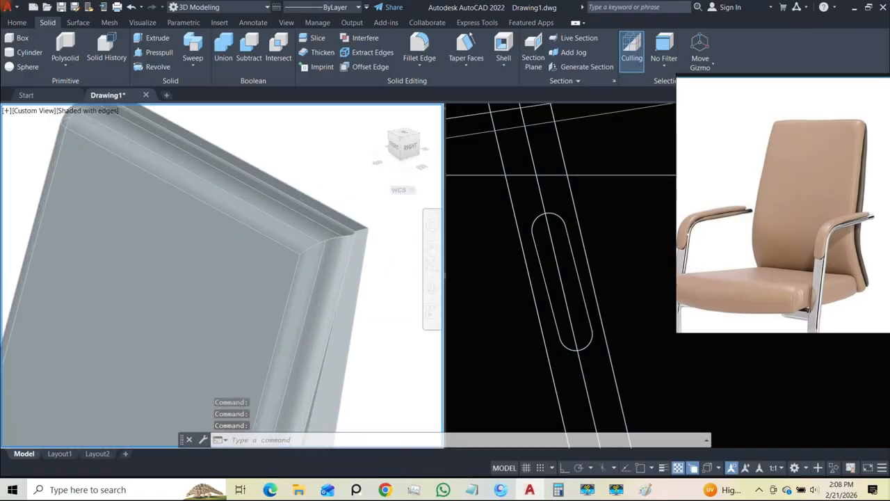
pyautogui.scroll(-5, 312, 234)
pyautogui.scroll(-8, 282, 229)
pyautogui.scroll(10, 282, 223)
pyautogui.scroll(-6, 281, 217)
pyautogui.keyDown('shift'); pyautogui.moveTo(281, 218); pyautogui.dragTo(167, 275, button='middle'); pyautogui.keyUp('shift')
pyautogui.scroll(-4, 254, 278)
pyautogui.scroll(6, 204, 283)
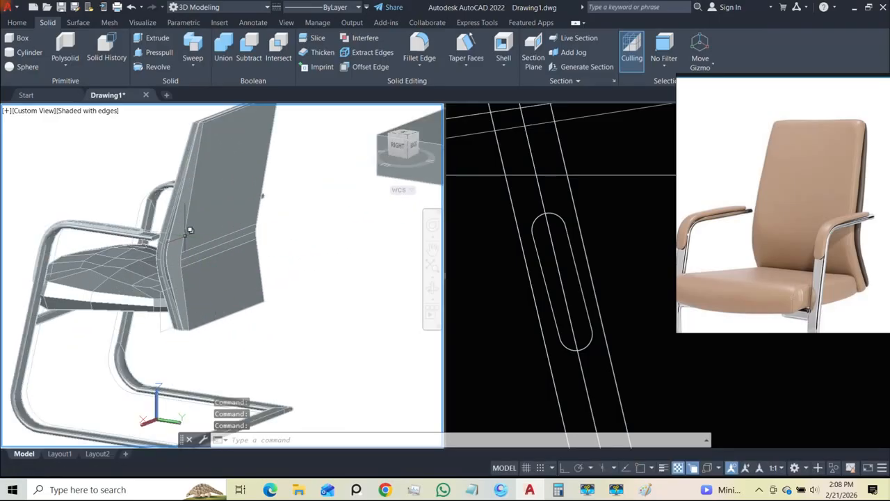
pyautogui.keyDown('shift'); pyautogui.moveTo(190, 226); pyautogui.dragTo(225, 235, button='middle'); pyautogui.keyUp('shift')
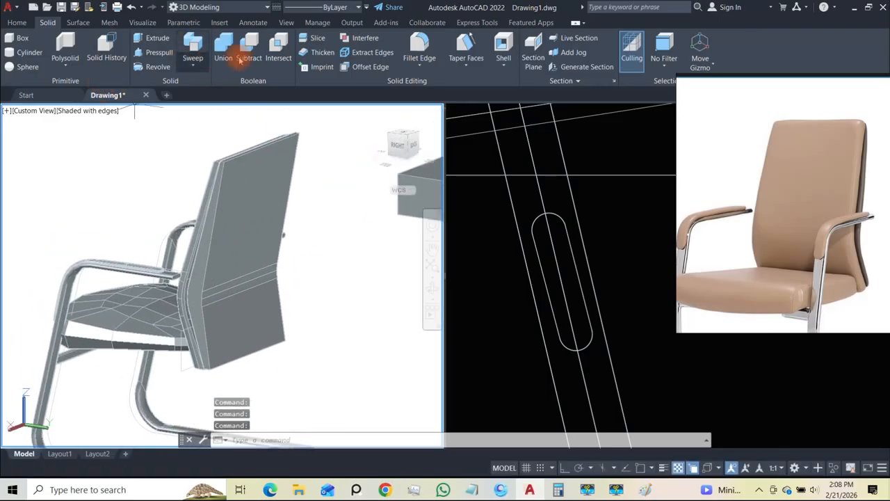
pyautogui.scroll(-5, 173, 310)
pyautogui.keyDown('shift'); pyautogui.moveTo(173, 310); pyautogui.dragTo(259, 337, button='middle'); pyautogui.keyUp('shift')
pyautogui.scroll(6, 249, 323)
pyautogui.scroll(-6, 191, 312)
pyautogui.keyDown('shift'); pyautogui.moveTo(209, 318); pyautogui.dragTo(260, 270, button='middle'); pyautogui.keyUp('shift')
pyautogui.scroll(3, 260, 270)
pyautogui.scroll(2, 259, 270)
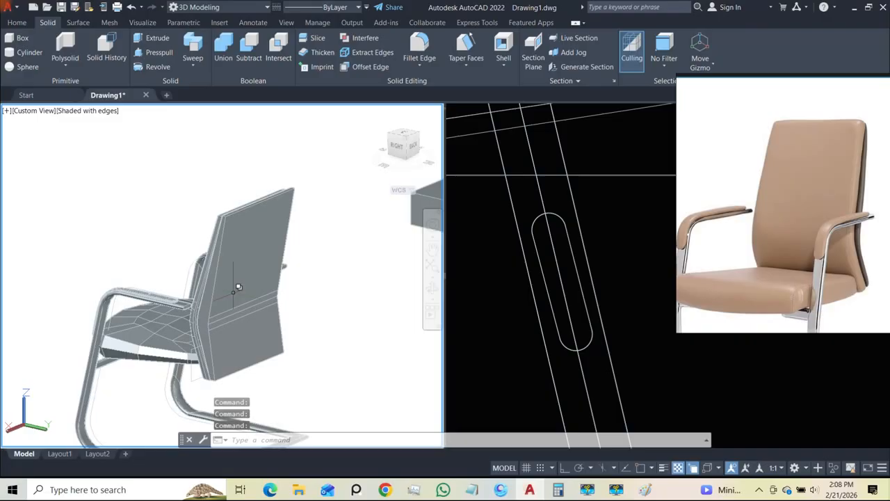
# - Start an edge fillet with radius 20 and select the backrest's right rear side edges: upper straight, curved middle and lower
pyautogui.click(420, 50)
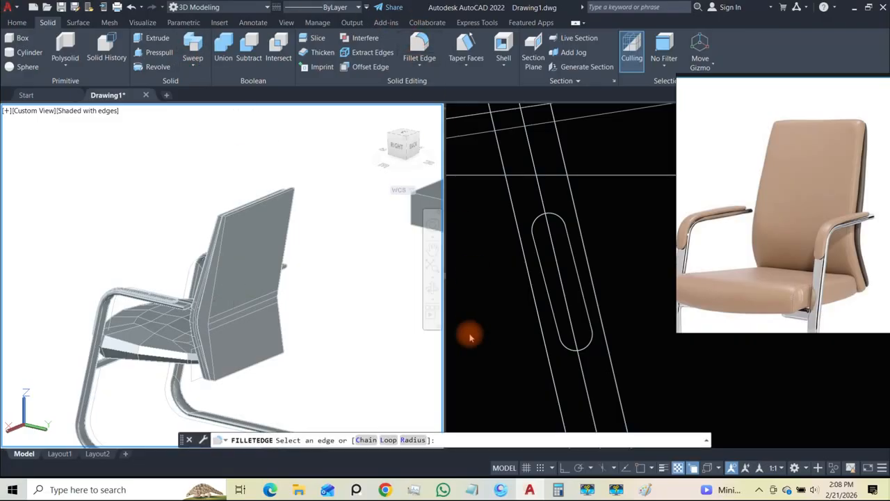
pyautogui.click(412, 440)
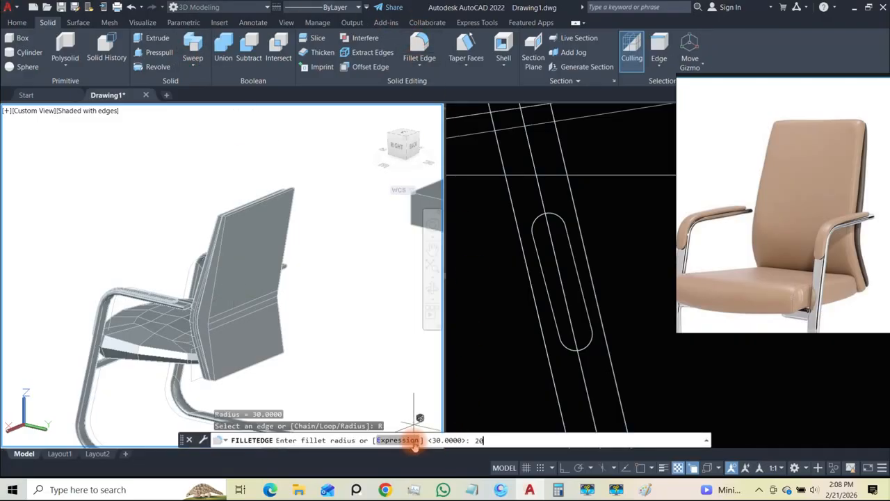
pyautogui.write('20')
pyautogui.press('Return')
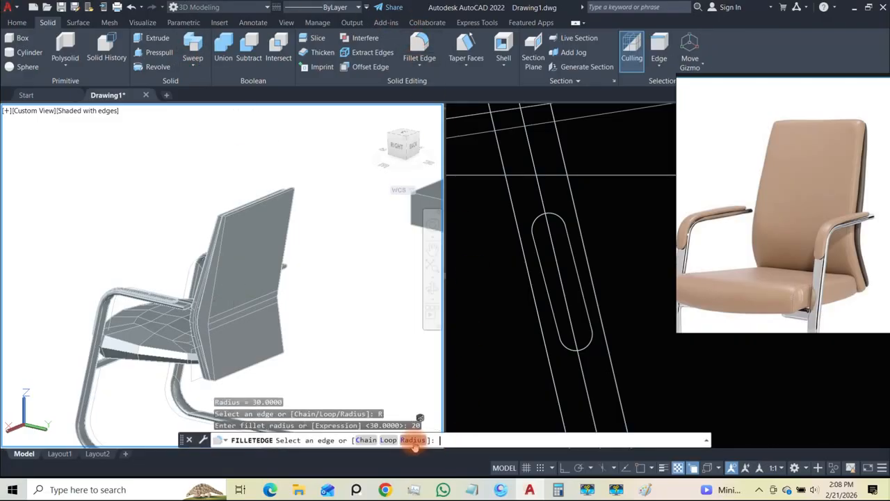
pyautogui.click(214, 305)
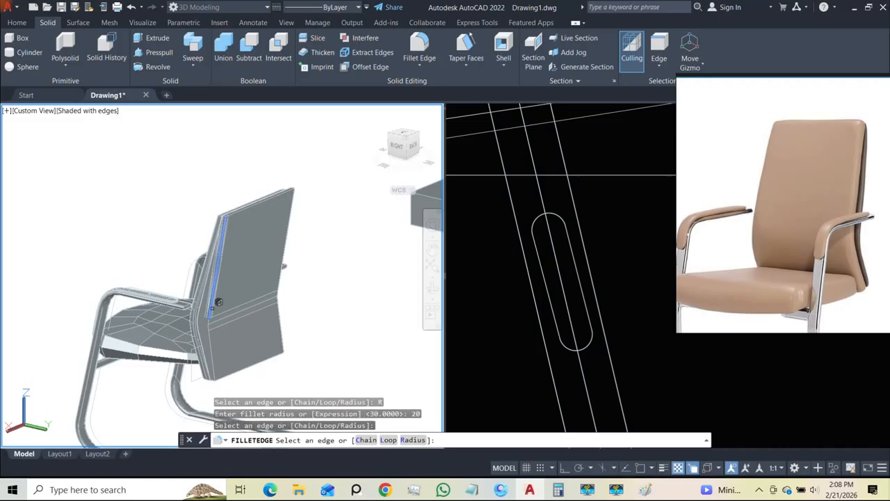
pyautogui.scroll(5, 214, 302)
pyautogui.click(212, 293)
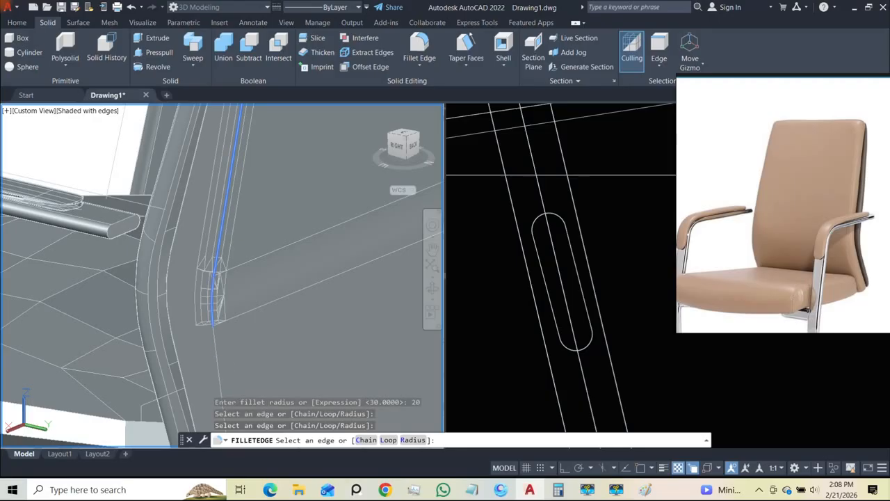
pyautogui.click(216, 344)
# - Try to add the backrest's left rear side edges and apply the radius 20 fillet to the selected right rear edges
pyautogui.scroll(-5, 211, 331)
pyautogui.keyDown('shift'); pyautogui.moveTo(276, 293); pyautogui.dragTo(125, 279, button='middle'); pyautogui.keyUp('shift')
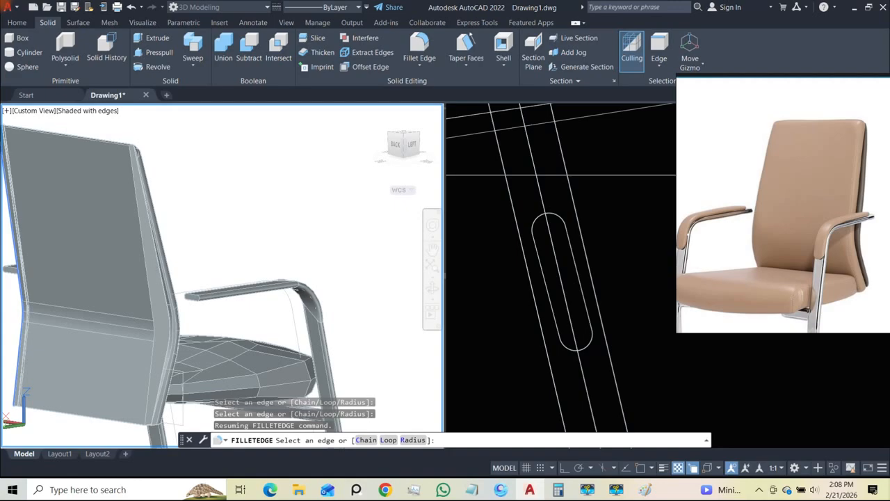
pyautogui.click(152, 268)
pyautogui.click(151, 304)
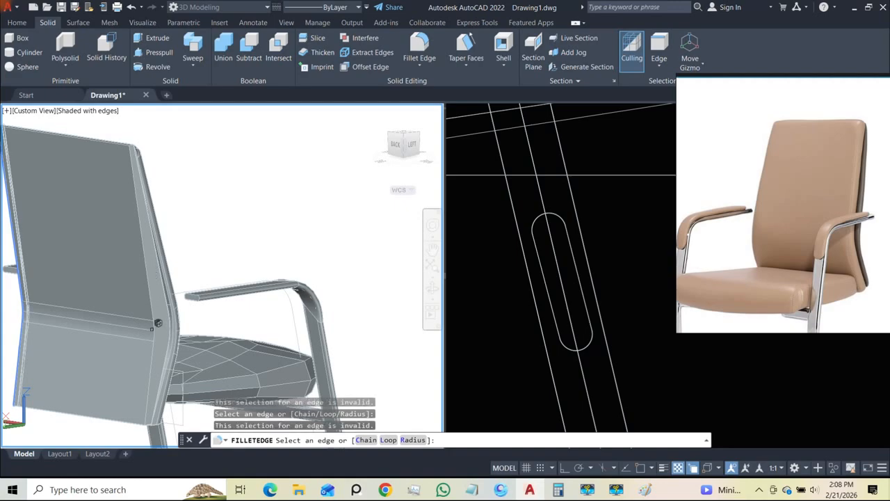
pyautogui.keyDown('shift'); pyautogui.moveTo(153, 358); pyautogui.dragTo(248, 158, button='middle'); pyautogui.keyUp('shift')
pyautogui.moveTo(201, 230); pyautogui.dragTo(193, 272, button='middle')
pyautogui.click(198, 273)
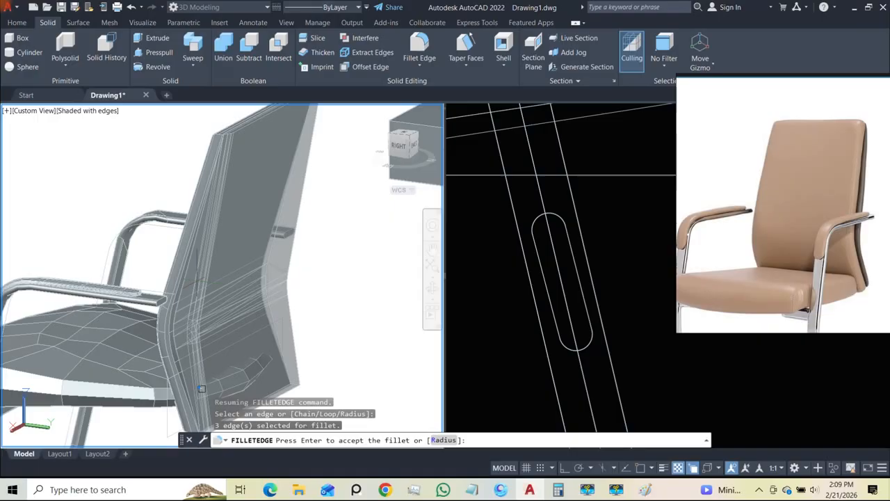
pyautogui.scroll(-5, 198, 279)
pyautogui.keyDown('shift'); pyautogui.moveTo(196, 281); pyautogui.dragTo(74, 286, button='middle'); pyautogui.keyUp('shift')
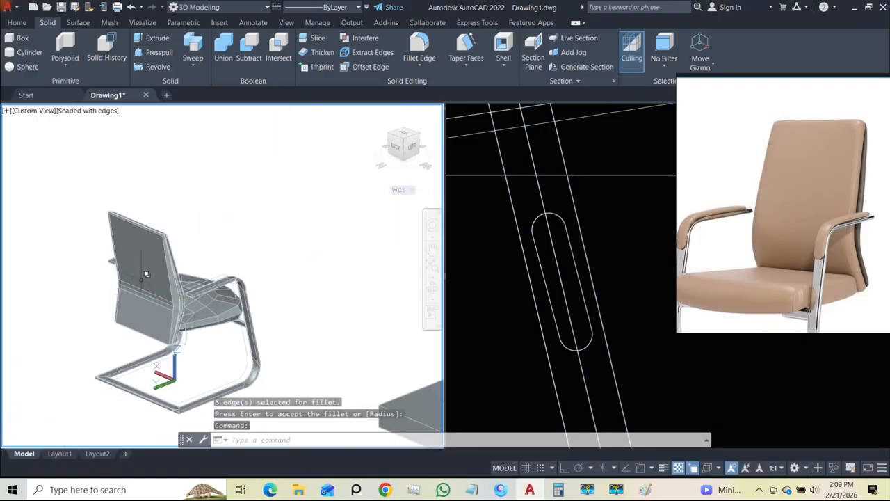
# - Delete the leftover 3D polyline outlines overlapping the left side edges of the backrest
pyautogui.scroll(5, 149, 274)
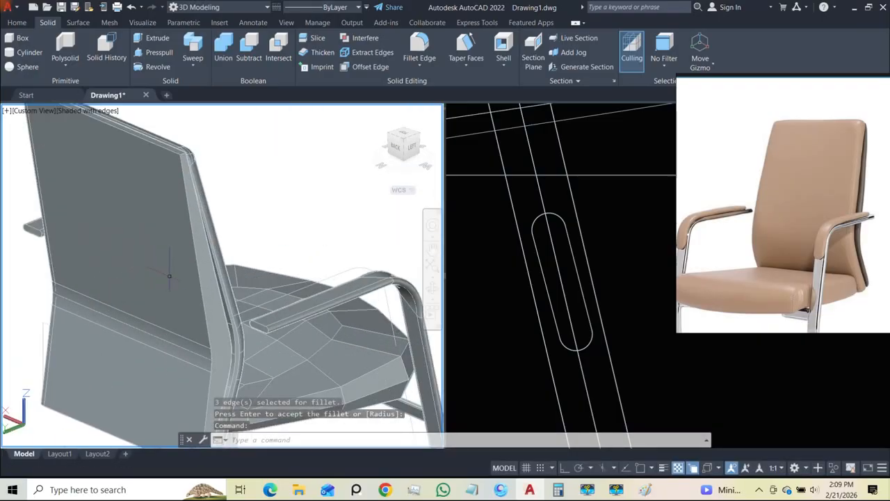
pyautogui.click(205, 271)
pyautogui.click(238, 313)
pyautogui.press('Delete')
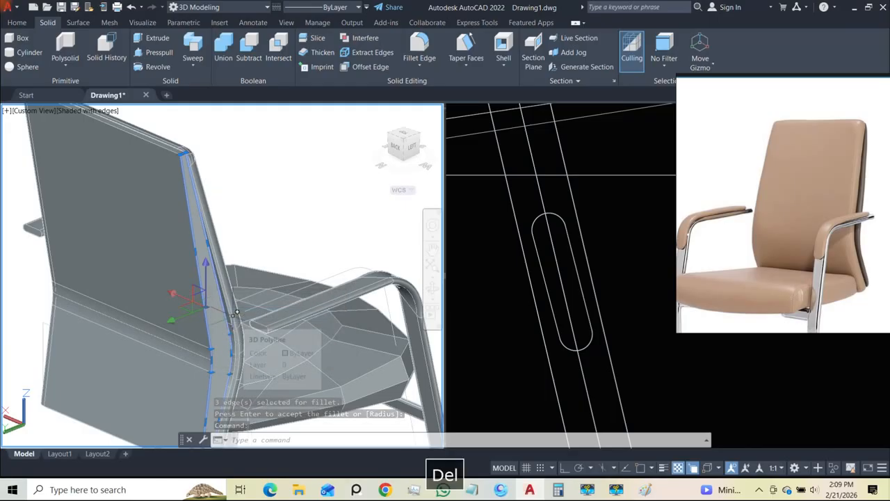
# - Fillet the backrest's left rear side edges, including the straight upper, curved middle and lower edges, with radius 20
pyautogui.click(420, 46)
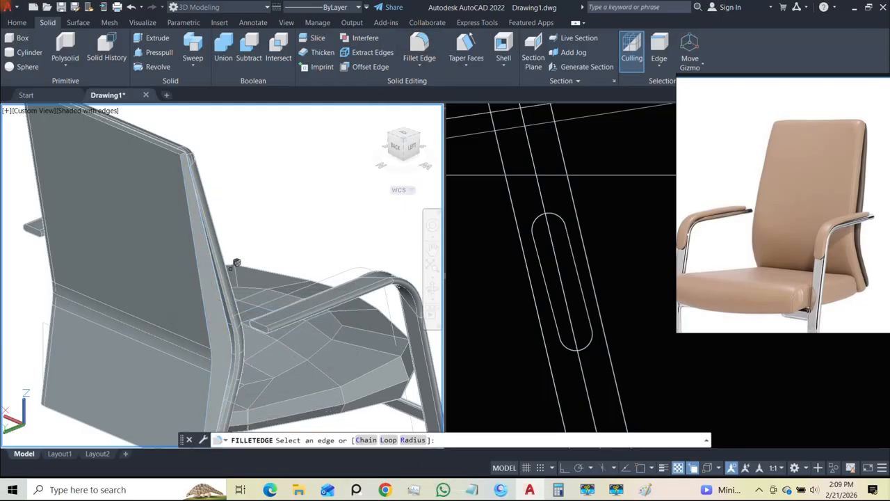
pyautogui.scroll(2, 215, 359)
pyautogui.click(211, 356)
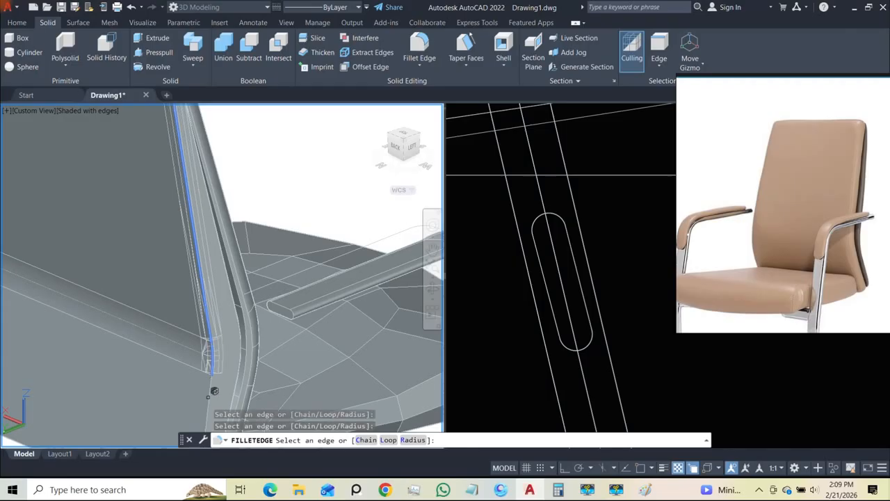
pyautogui.scroll(-5, 217, 319)
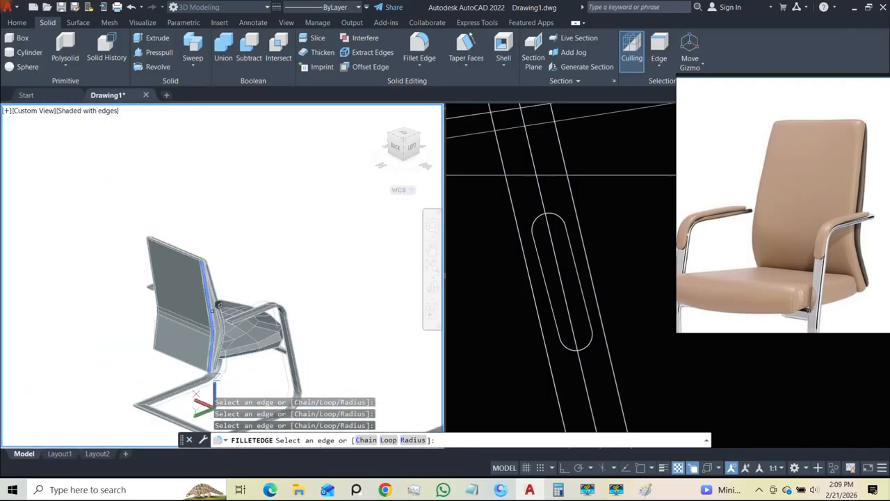
pyautogui.press('Return')
pyautogui.press('Return')
# - Restrict subobject selection to vertices for editing the seat cushion mesh and clear the whole-mesh selection
pyautogui.scroll(5, 198, 299)
pyautogui.scroll(-5, 198, 299)
pyautogui.keyDown('shift'); pyautogui.moveTo(201, 313); pyautogui.dragTo(372, 306, button='middle'); pyautogui.keyUp('shift')
pyautogui.scroll(-4, 301, 304)
pyautogui.keyDown('shift'); pyautogui.moveTo(299, 305); pyautogui.dragTo(339, 233, button='middle'); pyautogui.keyUp('shift')
pyautogui.scroll(5, 306, 316)
pyautogui.scroll(5, 230, 267)
pyautogui.click(226, 284)
pyautogui.scroll(-3, 226, 284)
pyautogui.scroll(5, 293, 278)
pyautogui.keyDown('shift'); pyautogui.moveTo(285, 288); pyautogui.dragTo(261, 304, button='middle'); pyautogui.keyUp('shift')
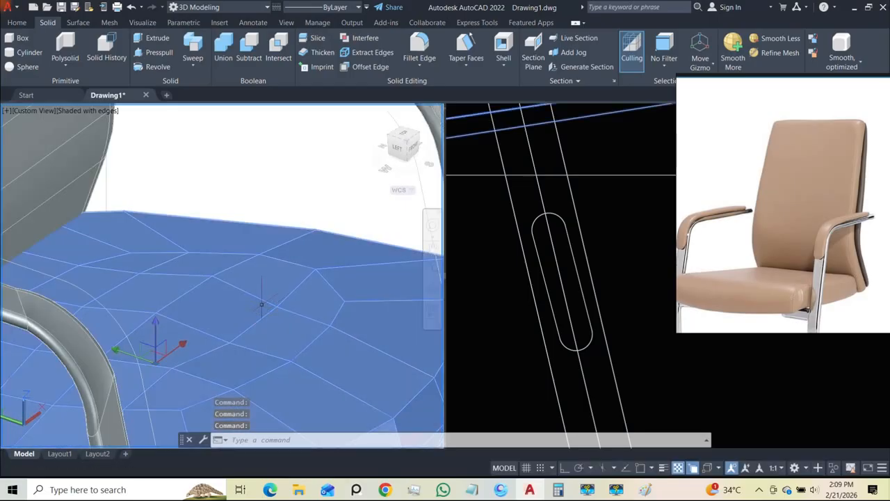
pyautogui.click(665, 62)
pyautogui.click(670, 113)
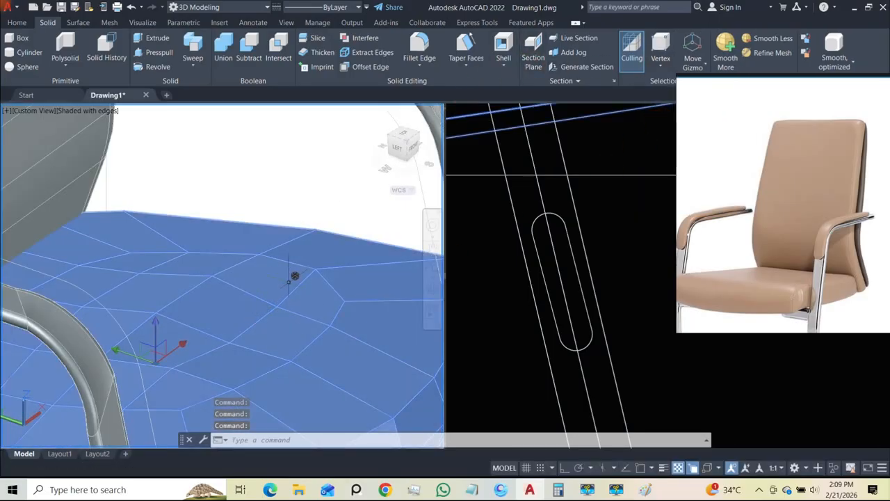
pyautogui.keyDown('shift'); pyautogui.moveTo(294, 276); pyautogui.dragTo(221, 240, button='middle'); pyautogui.keyUp('shift')
pyautogui.press('Escape')
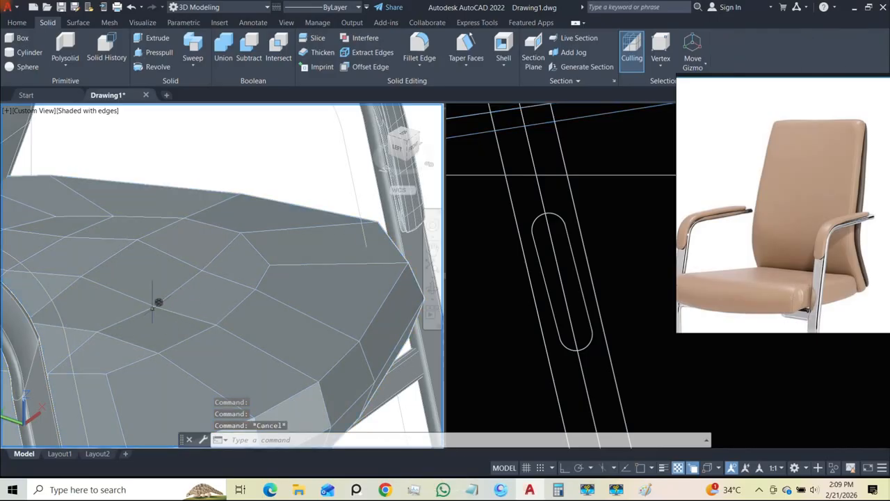
# - Raise one vertex on the seat cushion's top surface slightly along the Z axis
pyautogui.click(159, 292)
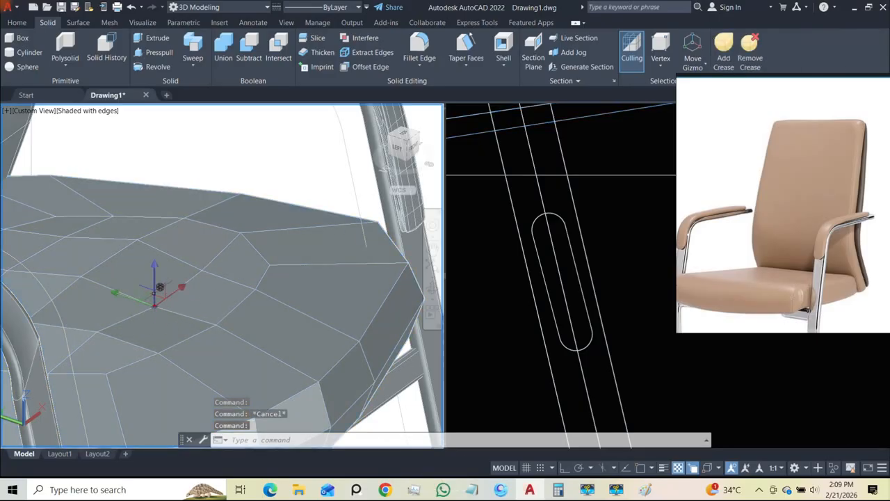
pyautogui.click(155, 289)
pyautogui.click(154, 290)
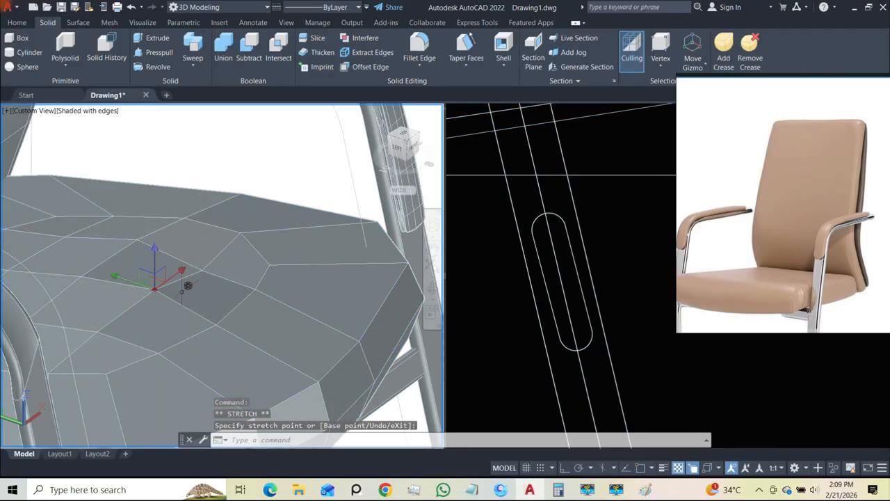
pyautogui.press('Escape')
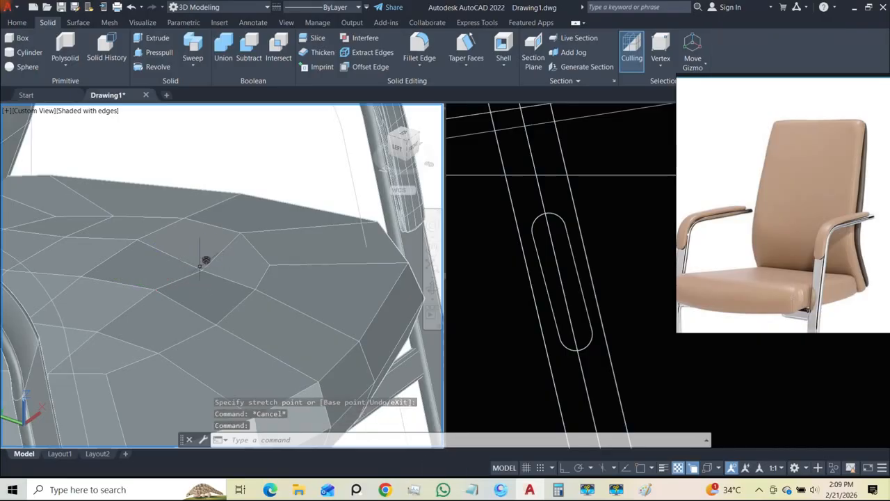
# - Raise the adjacent vertex farther in on the cushion's top surface along the Z axis and release it
pyautogui.click(208, 262)
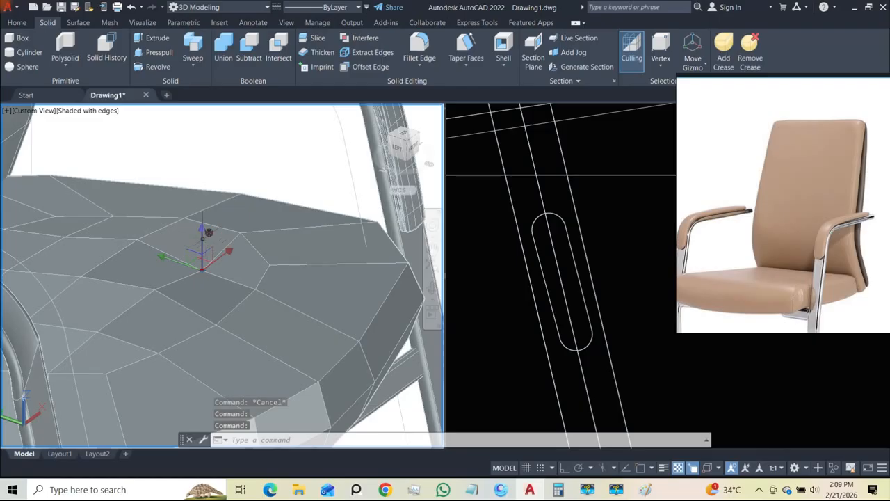
pyautogui.click(202, 239)
pyautogui.click(203, 256)
pyautogui.scroll(-4, 203, 287)
pyautogui.keyDown('shift'); pyautogui.moveTo(202, 287); pyautogui.dragTo(177, 327, button='middle'); pyautogui.keyUp('shift')
pyautogui.scroll(-3, 179, 294)
pyautogui.scroll(5, 174, 344)
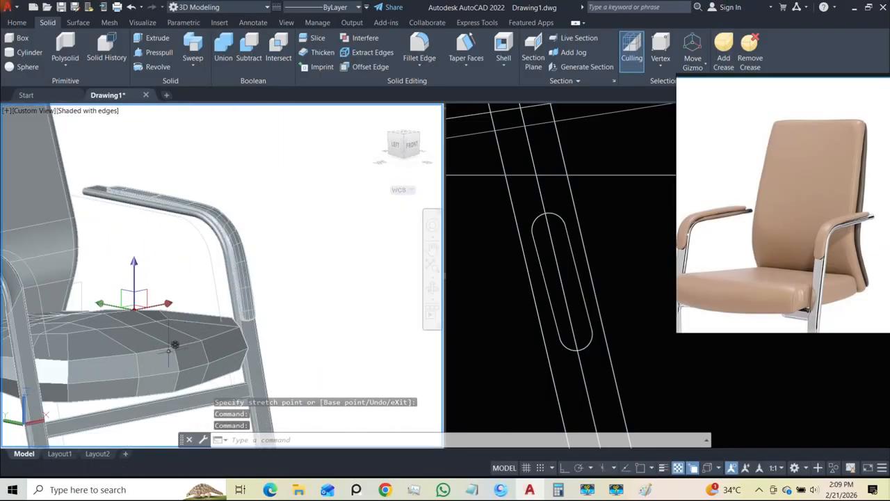
pyautogui.press('Escape')
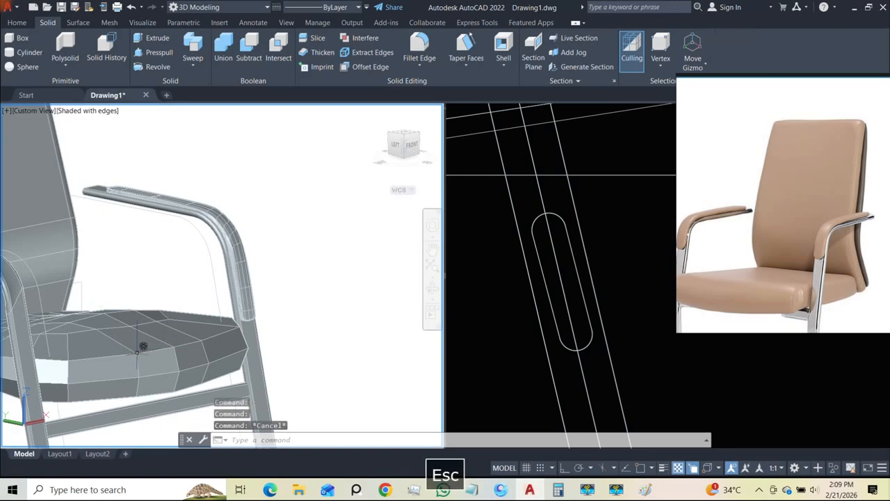
# - Select the vertices along the cushion's upper front rim and raise them slightly together along the Z axis
pyautogui.click(138, 352)
pyautogui.scroll(3, 185, 341)
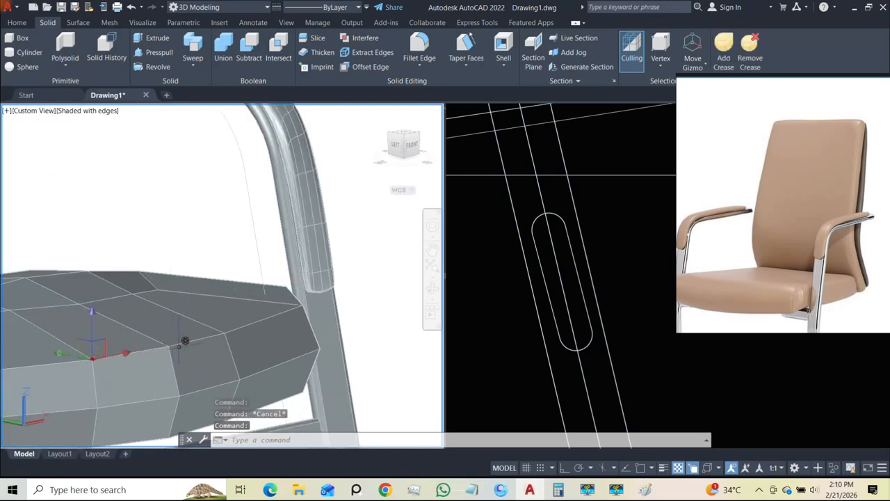
pyautogui.click(169, 345)
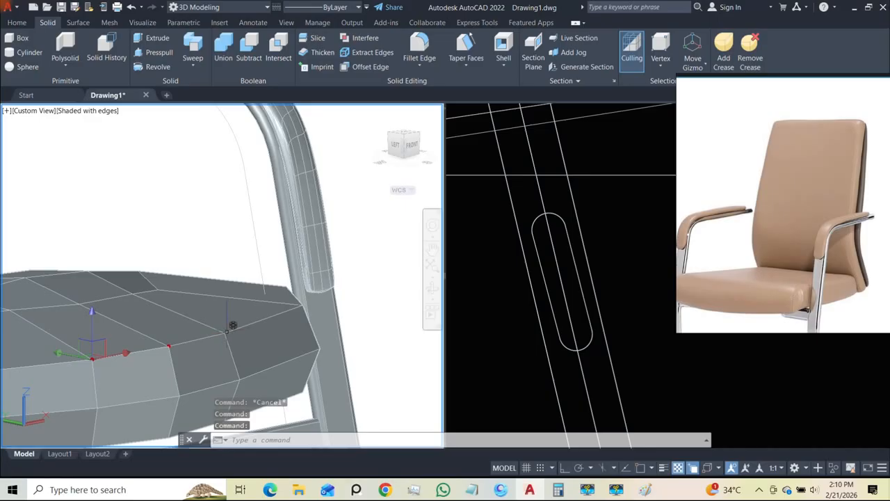
pyautogui.click(226, 332)
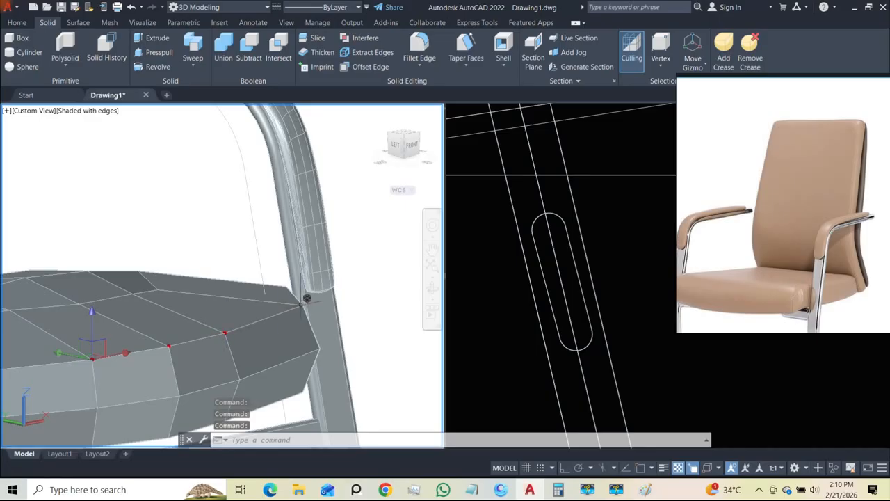
pyautogui.moveTo(209, 338); pyautogui.dragTo(316, 333, button='middle')
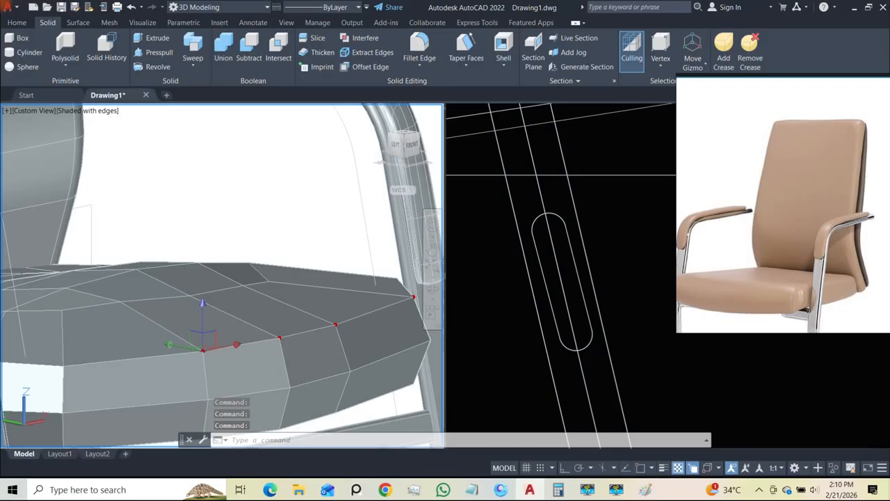
pyautogui.click(203, 348)
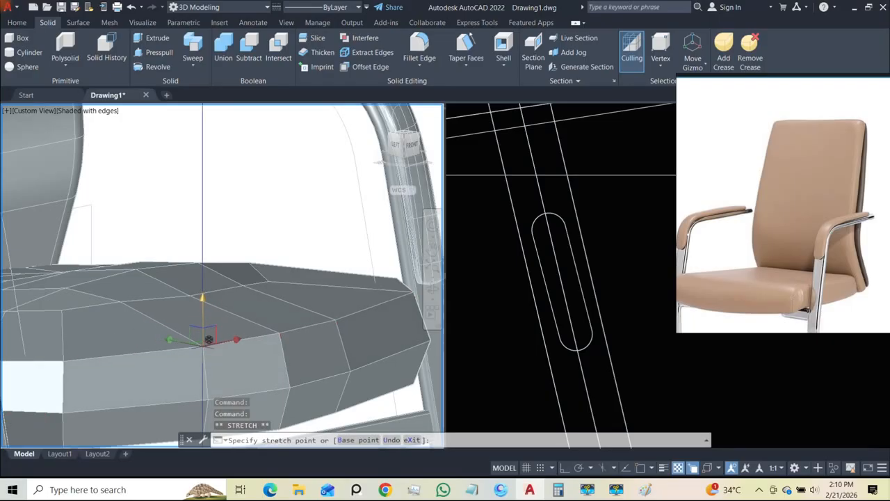
pyautogui.click(202, 338)
# - Shift the selected upper front rim vertices of the cushion along the Y axis and clear the selection
pyautogui.scroll(-3, 213, 318)
pyautogui.keyDown('shift'); pyautogui.moveTo(217, 359); pyautogui.dragTo(280, 362, button='middle'); pyautogui.keyUp('shift')
pyautogui.click(233, 333)
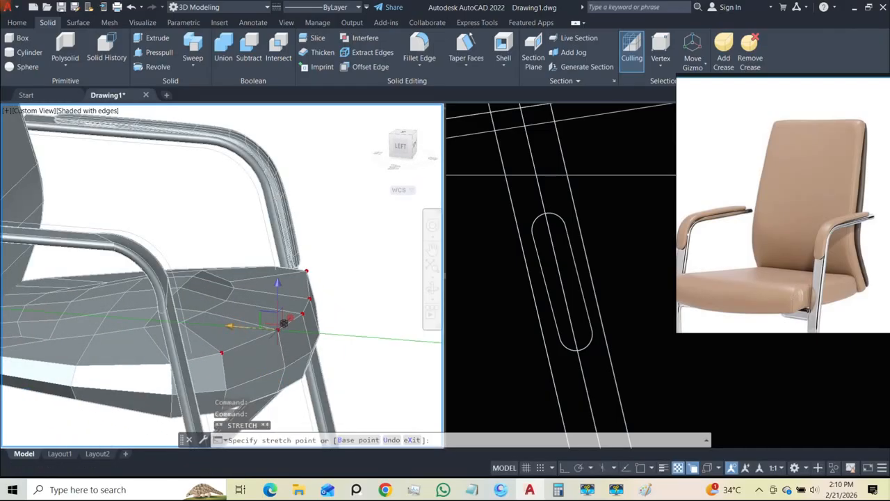
pyautogui.click(288, 322)
pyautogui.keyDown('shift'); pyautogui.moveTo(288, 322); pyautogui.dragTo(324, 308, button='middle'); pyautogui.keyUp('shift')
pyautogui.press('Escape')
# - Select the vertices along the cushion's lower front rim and lower them together along the Z axis
pyautogui.keyDown('shift'); pyautogui.moveTo(254, 351); pyautogui.dragTo(209, 334, button='middle'); pyautogui.keyUp('shift')
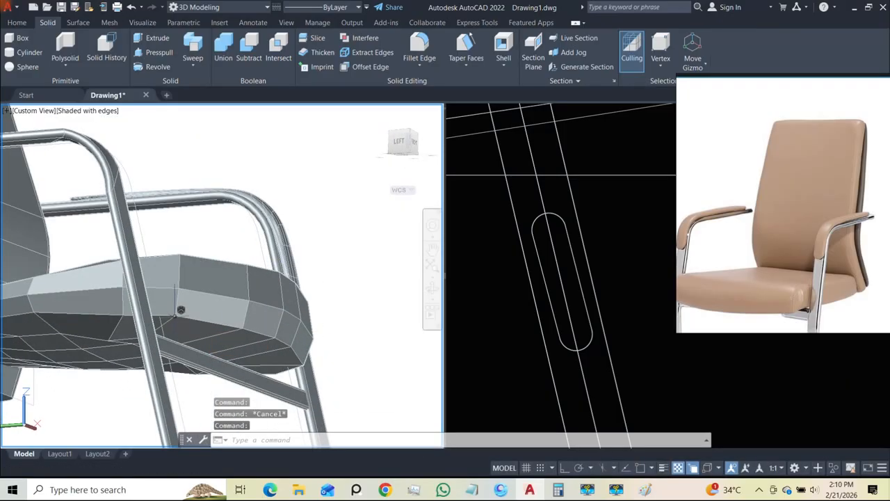
pyautogui.click(242, 322)
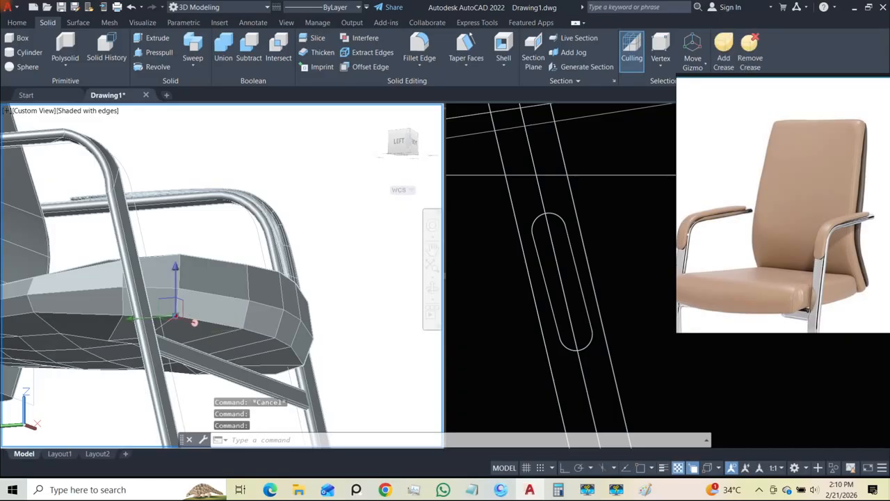
pyautogui.click(243, 329)
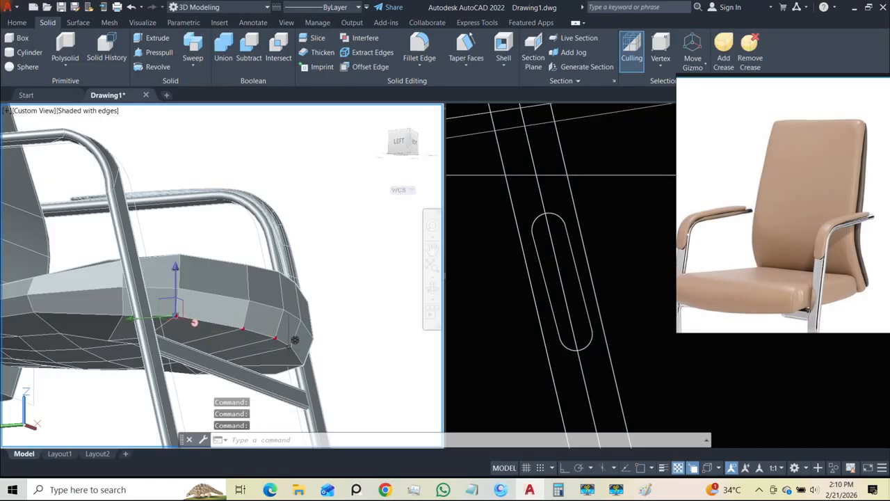
pyautogui.keyDown('shift'); pyautogui.moveTo(243, 329); pyautogui.dragTo(237, 358, button='middle'); pyautogui.keyUp('shift')
pyautogui.press('Escape')
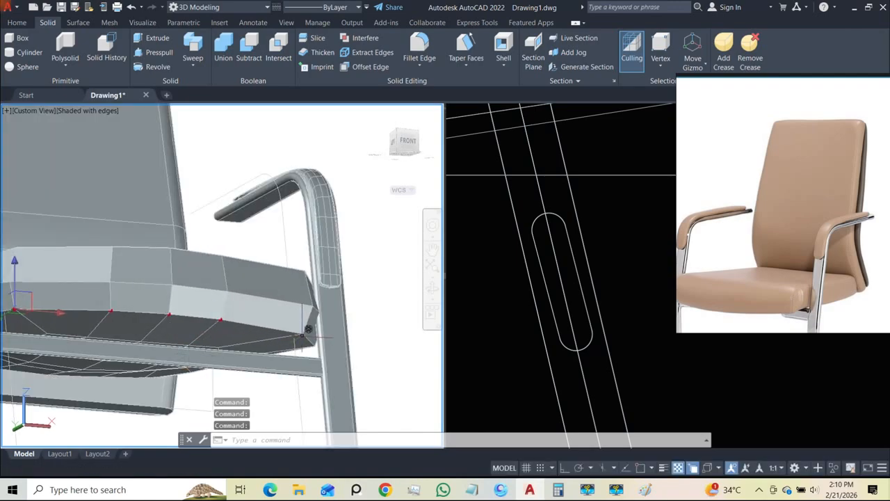
pyautogui.scroll(-4, 257, 351)
pyautogui.keyDown('shift'); pyautogui.moveTo(267, 356); pyautogui.dragTo(312, 352, button='middle'); pyautogui.keyUp('shift')
pyautogui.scroll(2, 215, 344)
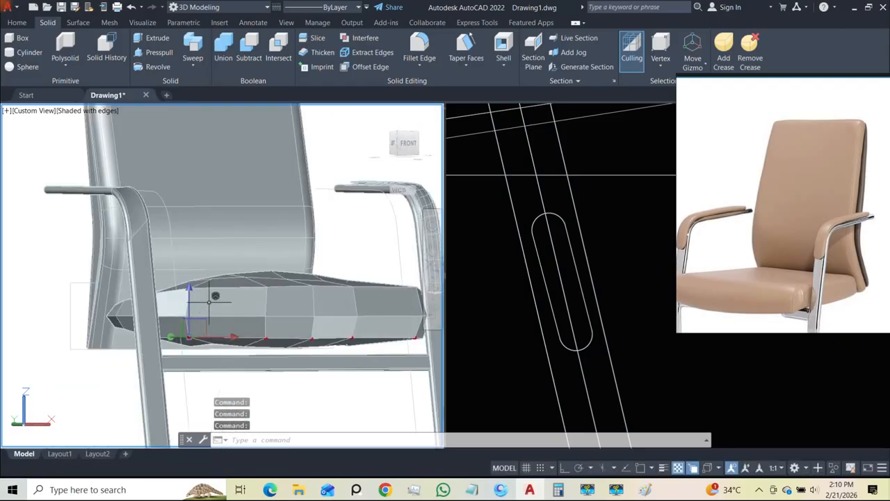
pyautogui.click(188, 338)
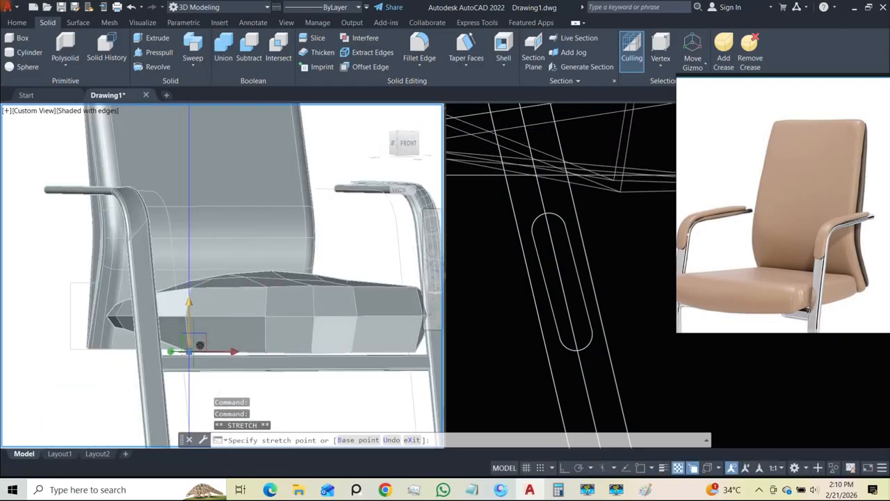
pyautogui.scroll(-4, 248, 368)
pyautogui.keyDown('shift'); pyautogui.moveTo(252, 371); pyautogui.dragTo(366, 374, button='middle'); pyautogui.keyUp('shift')
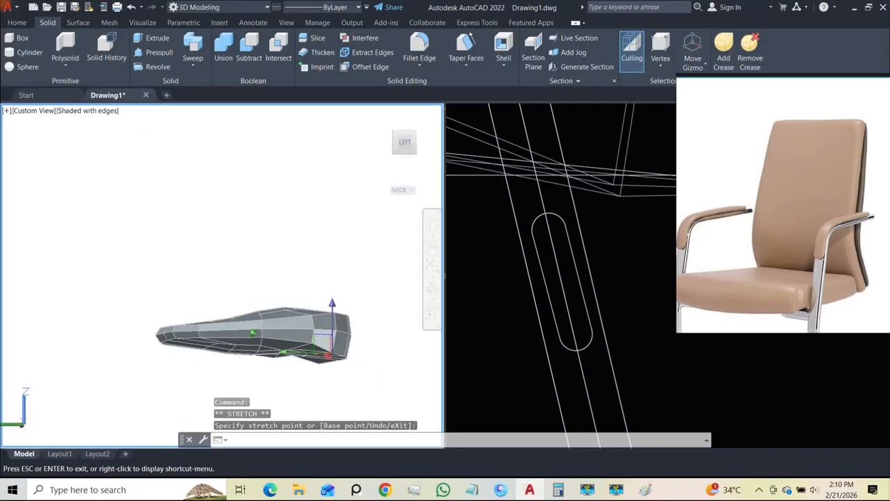
pyautogui.scroll(4, 317, 350)
pyautogui.press('Escape')
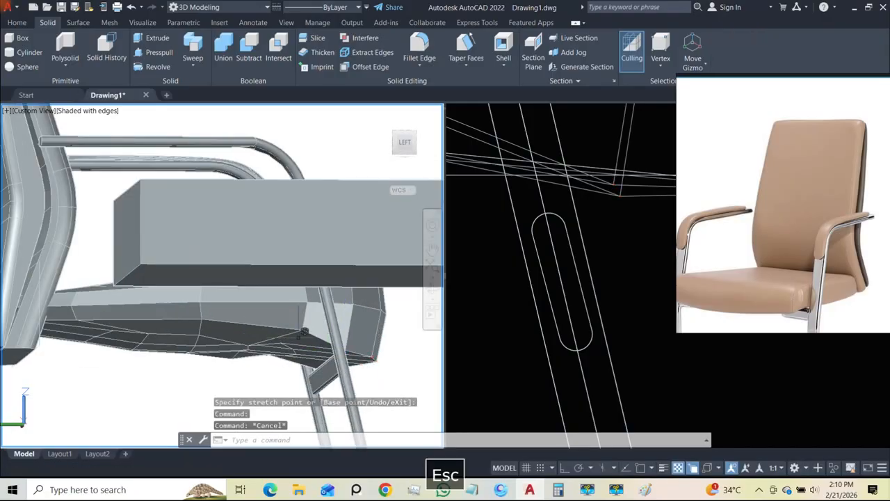
# - Lower the vertex at the cushion's lower left front corner slightly along the Z axis
pyautogui.click(304, 330)
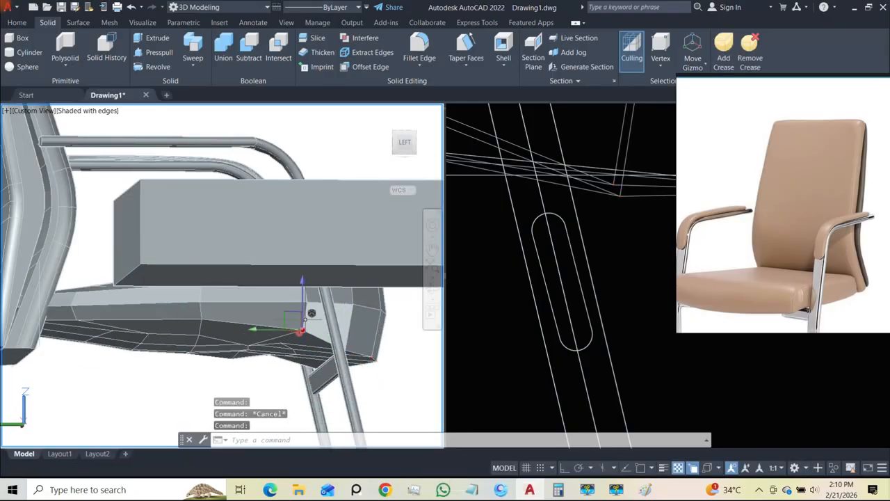
pyautogui.click(302, 295)
pyautogui.click(308, 334)
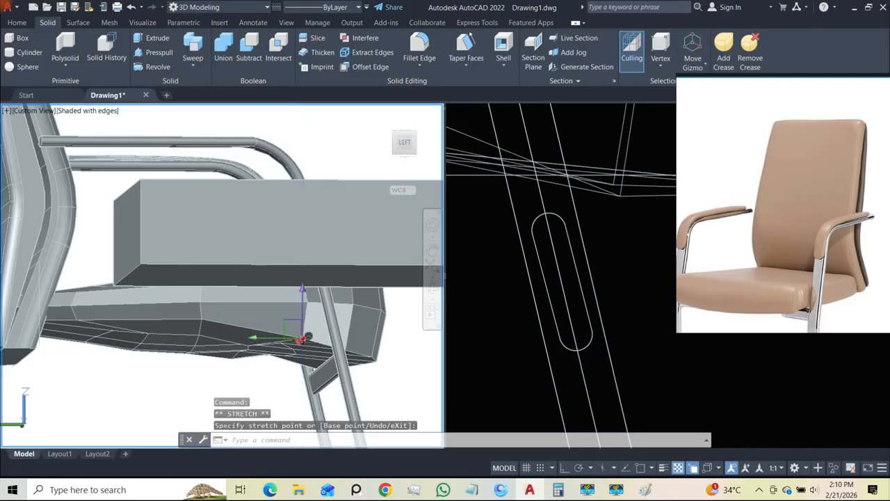
pyautogui.scroll(-7, 306, 341)
pyautogui.keyDown('shift'); pyautogui.moveTo(295, 394); pyautogui.dragTo(146, 451, button='middle'); pyautogui.keyUp('shift')
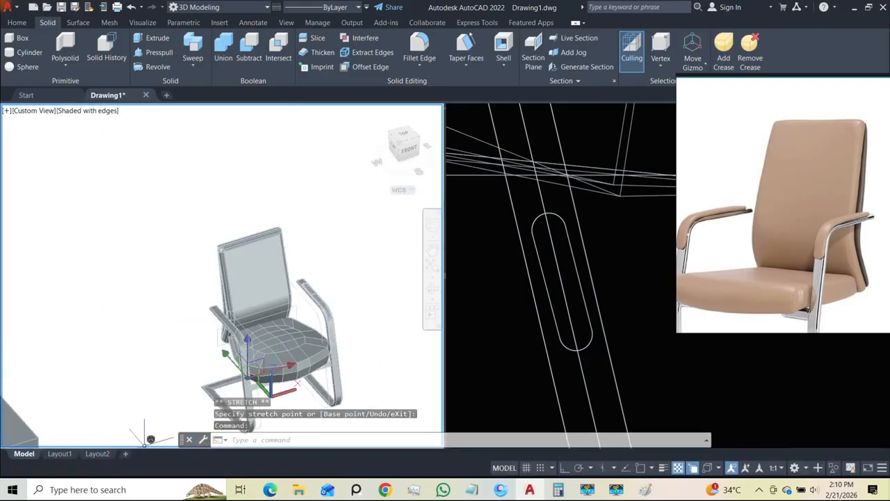
pyautogui.keyDown('shift'); pyautogui.moveTo(309, 354); pyautogui.dragTo(213, 387, button='middle'); pyautogui.keyUp('shift')
pyautogui.scroll(2, 277, 351)
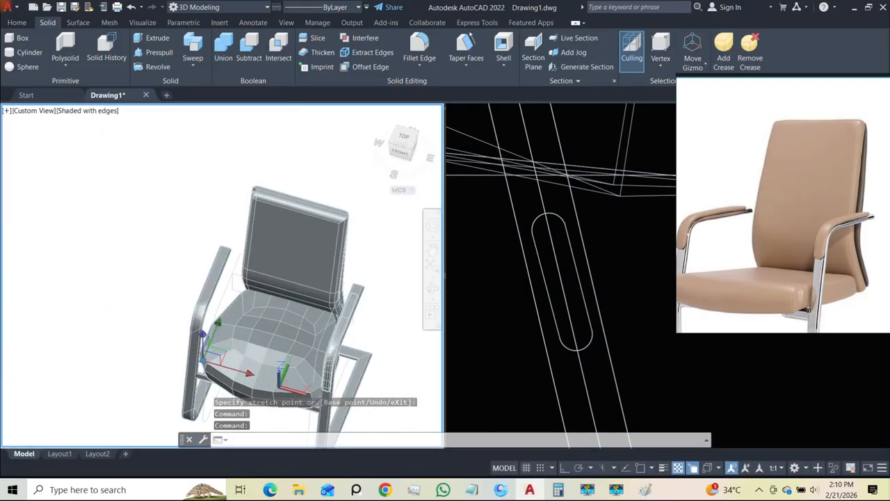
pyautogui.moveTo(281, 318); pyautogui.dragTo(284, 278, button='middle')
# - Remove the subobject filter, select the whole seat cushion mesh and apply Smooth More repeatedly up to the maximum smoothness
pyautogui.click(661, 62)
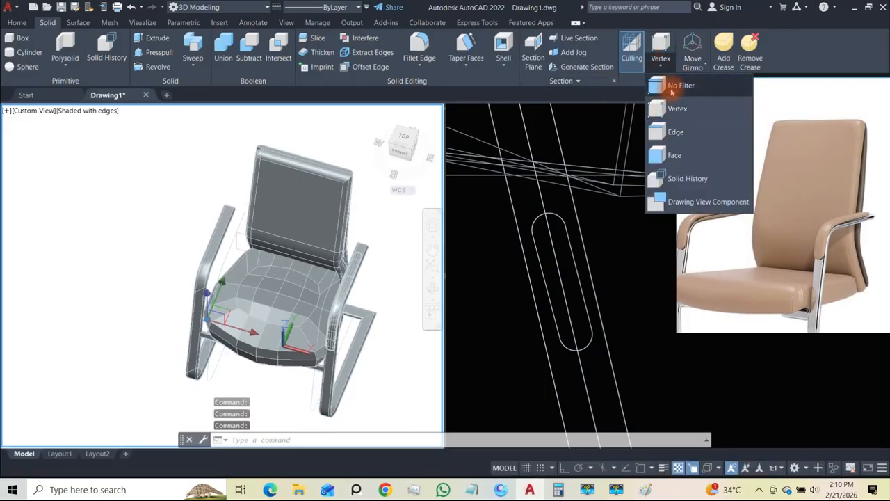
pyautogui.click(676, 86)
pyautogui.click(283, 356)
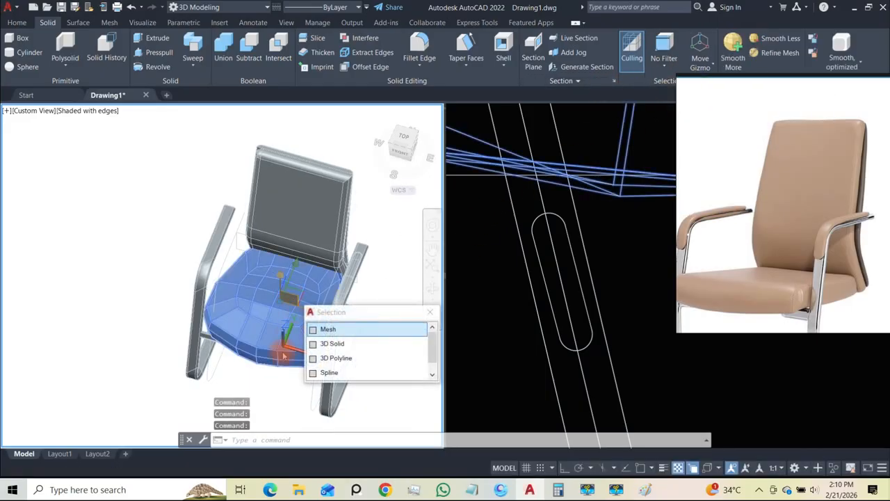
pyautogui.click(348, 329)
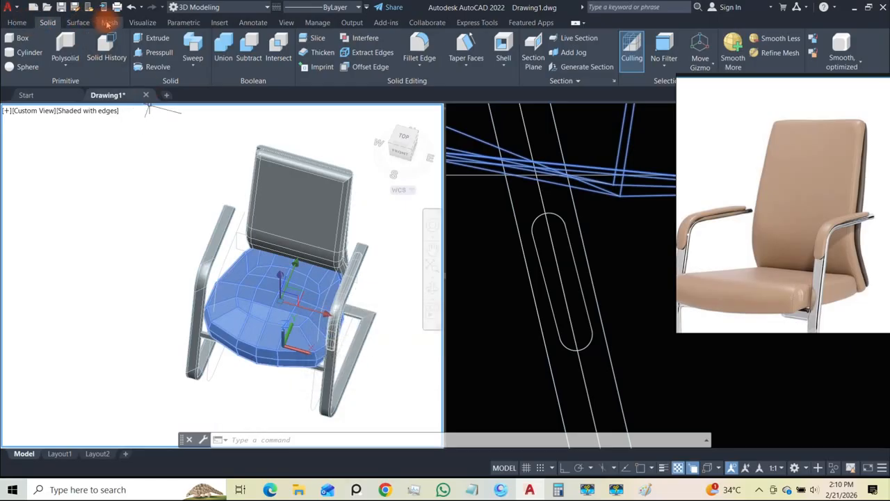
pyautogui.click(109, 22)
pyautogui.click(131, 38)
pyautogui.click(131, 38)
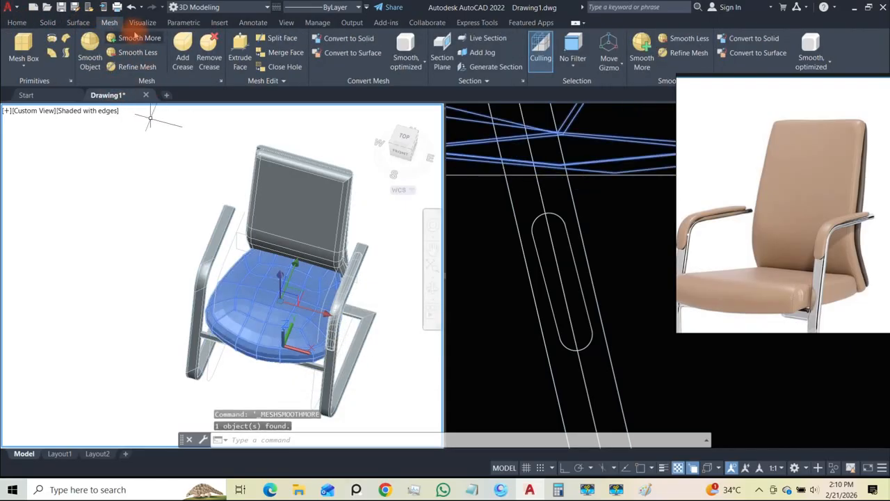
pyautogui.click(132, 38)
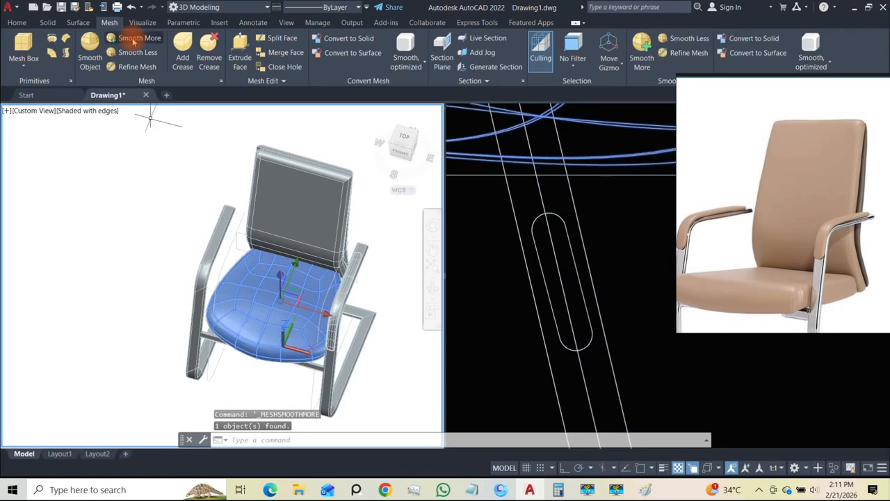
pyautogui.click(516, 269)
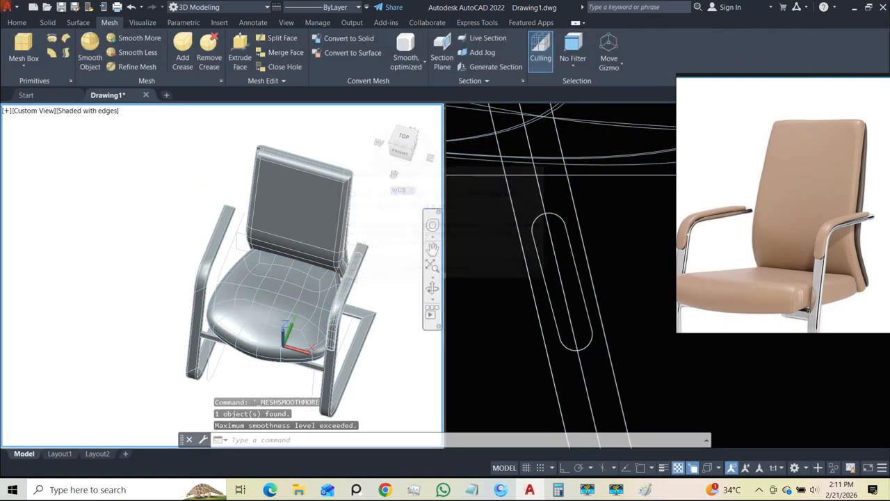
# - Set the subobject selection filter to Vertex and clear the selection of the seat cushion
pyautogui.keyDown('shift'); pyautogui.moveTo(251, 288); pyautogui.dragTo(343, 244, button='middle'); pyautogui.keyUp('shift')
pyautogui.scroll(5, 289, 289)
pyautogui.keyDown('shift'); pyautogui.moveTo(299, 287); pyautogui.dragTo(274, 271, button='middle'); pyautogui.keyUp('shift')
pyautogui.scroll(-4, 273, 282)
pyautogui.scroll(5, 274, 268)
pyautogui.scroll(-3, 274, 268)
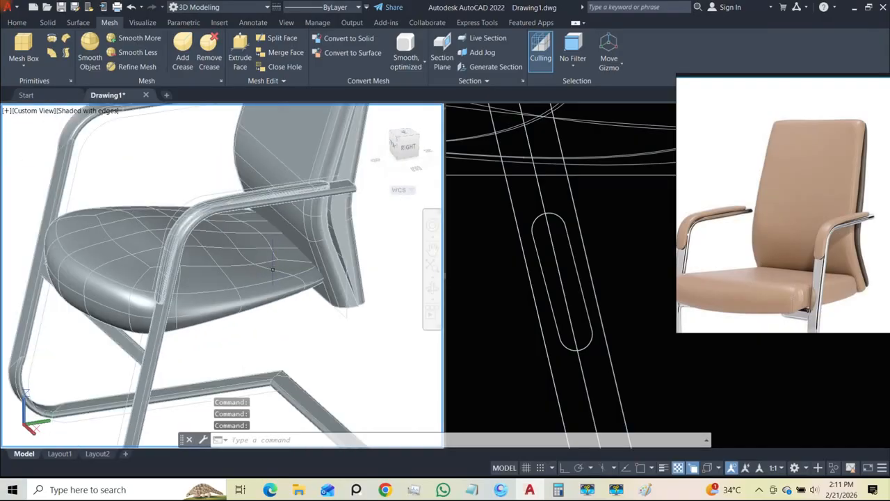
pyautogui.click(280, 271)
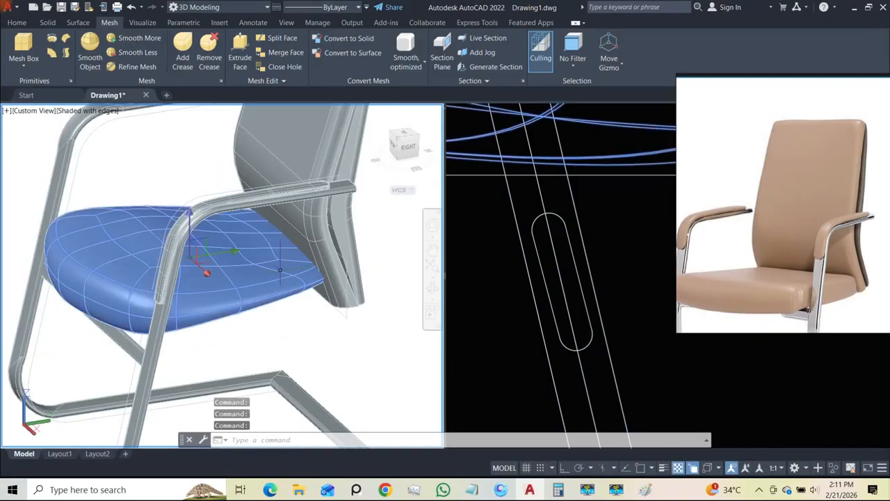
pyautogui.click(573, 63)
pyautogui.click(588, 107)
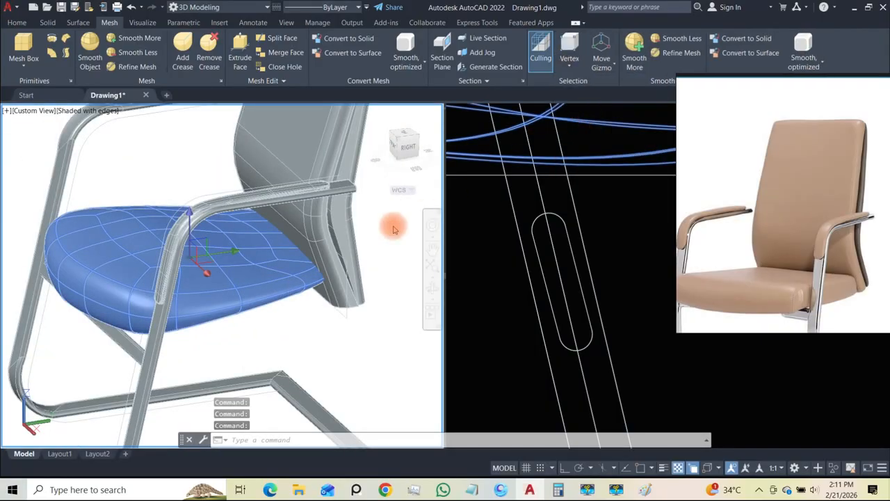
pyautogui.press('Escape')
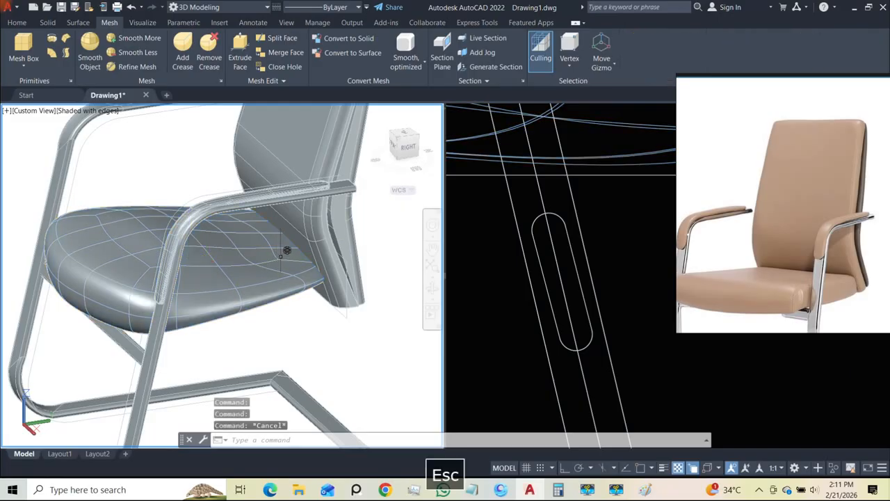
# - Raise a single vertex near the right rear of the cushion's top surface slightly along the Z axis
pyautogui.click(278, 260)
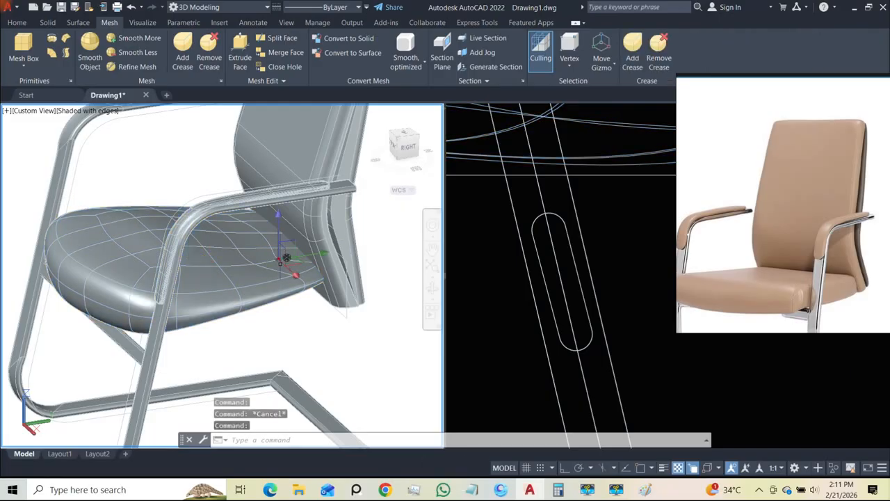
pyautogui.scroll(2, 289, 266)
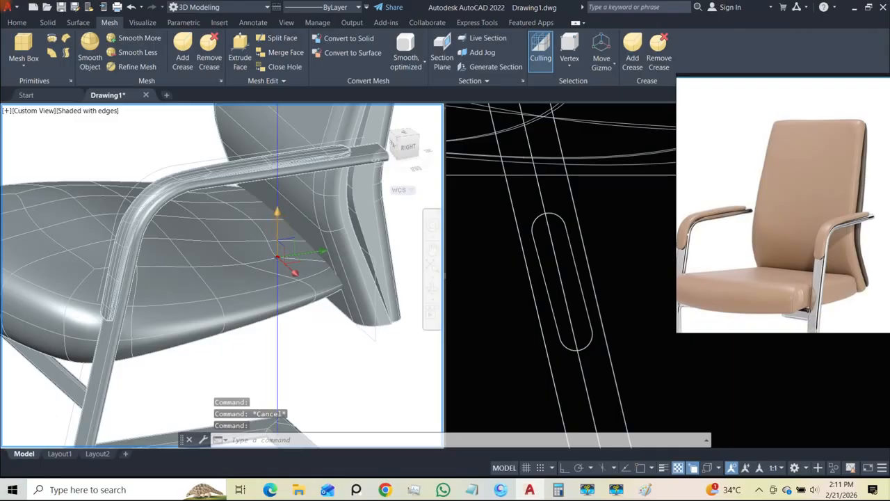
pyautogui.click(277, 212)
pyautogui.click(277, 244)
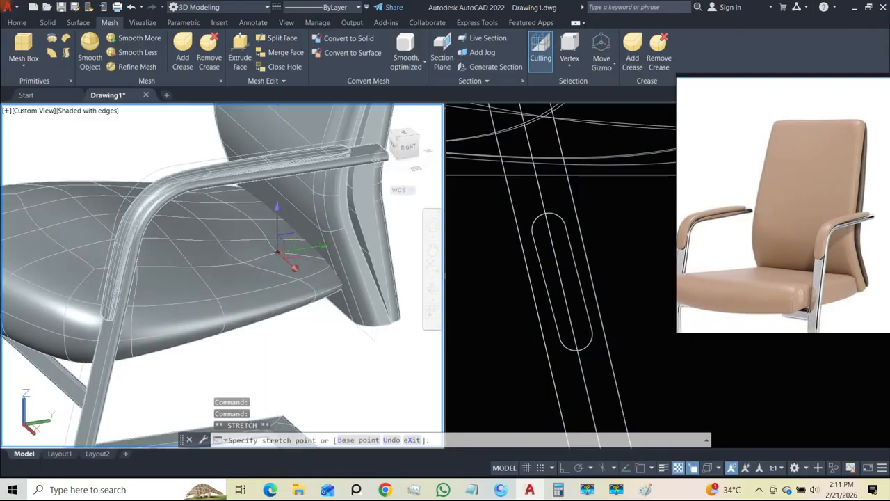
pyautogui.press('Escape')
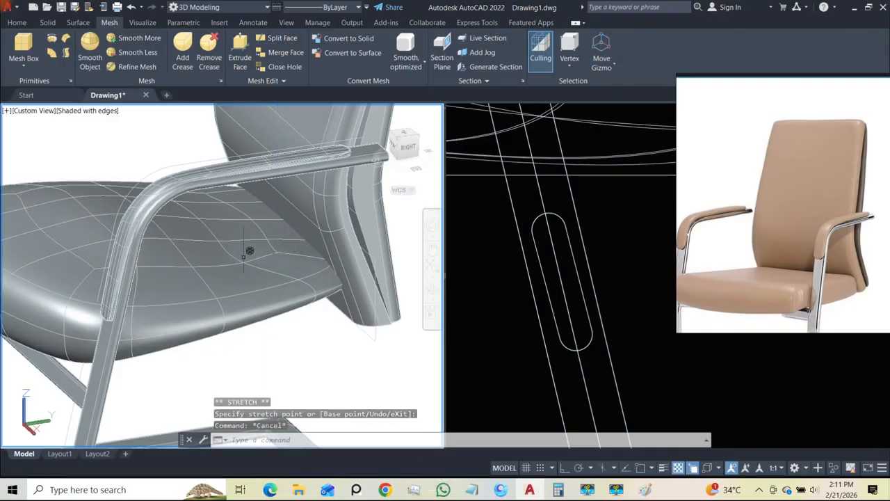
# - Raise the adjacent vertex just forward of the one last moved on the cushion's right side slightly along the Z axis
pyautogui.click(249, 246)
pyautogui.click(244, 227)
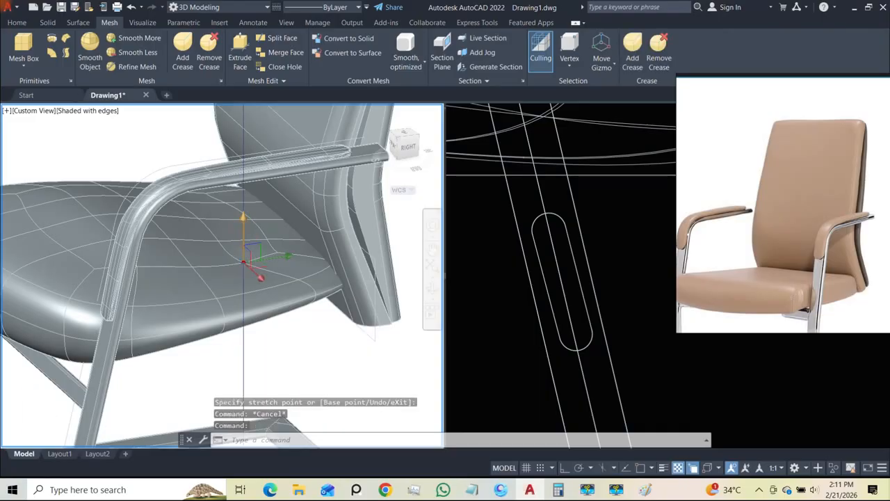
pyautogui.click(304, 271)
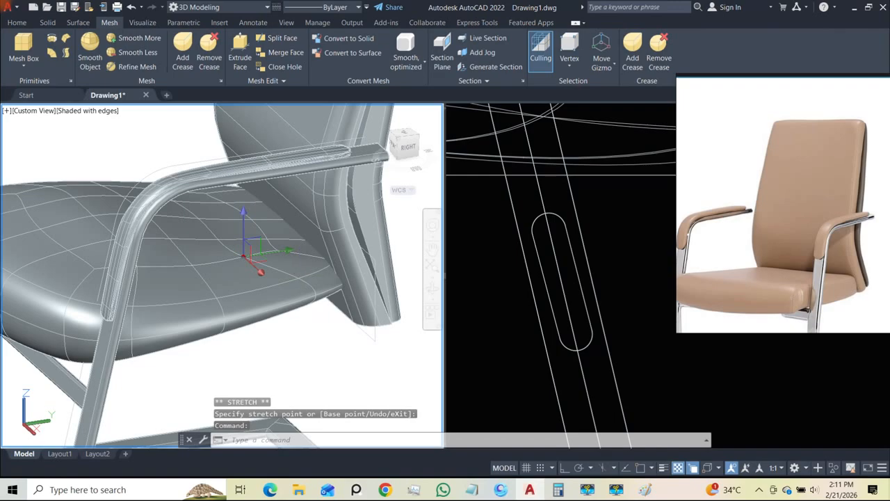
pyautogui.press('Escape')
pyautogui.press('Escape')
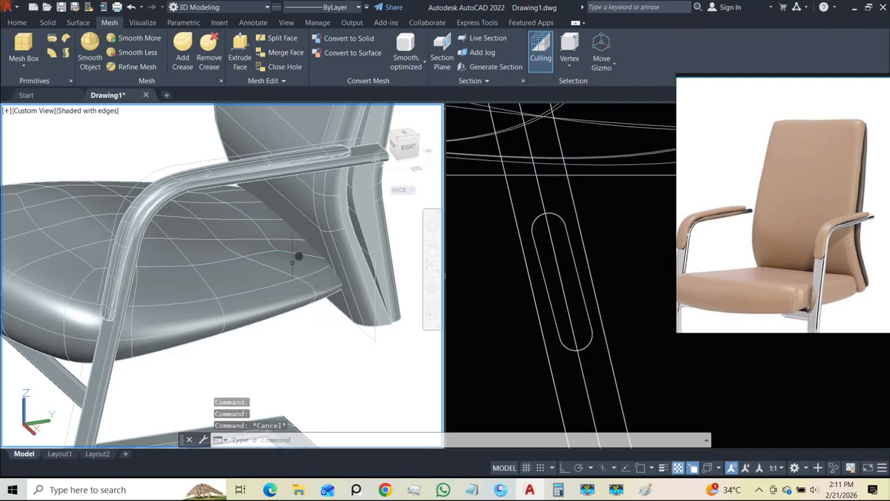
# - Select the vertices at the cushion's right and left rear corners, raise them slightly along the Z axis and clear the selection
pyautogui.click(299, 279)
pyautogui.scroll(-5, 318, 310)
pyautogui.keyDown('shift'); pyautogui.moveTo(290, 293); pyautogui.dragTo(426, 330, button='middle'); pyautogui.keyUp('shift')
pyautogui.keyDown('shift'); pyautogui.moveTo(216, 279); pyautogui.dragTo(193, 299, button='middle'); pyautogui.keyUp('shift')
pyautogui.scroll(2, 192, 299)
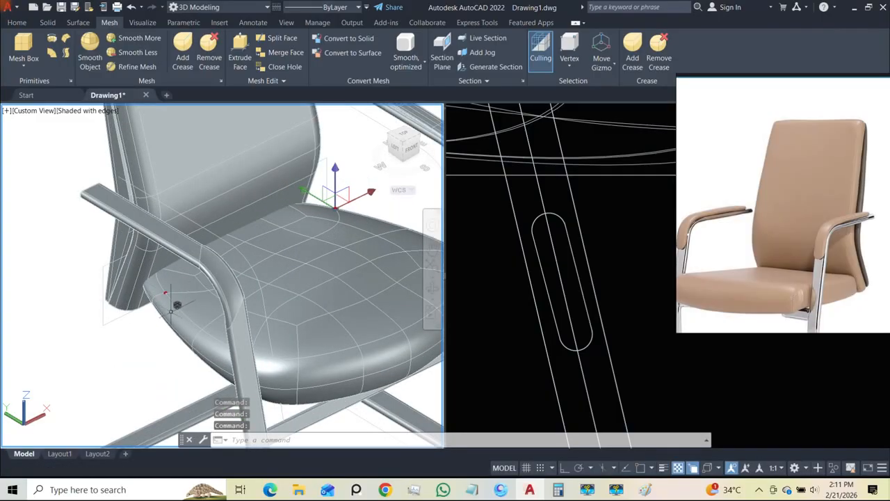
pyautogui.click(338, 187)
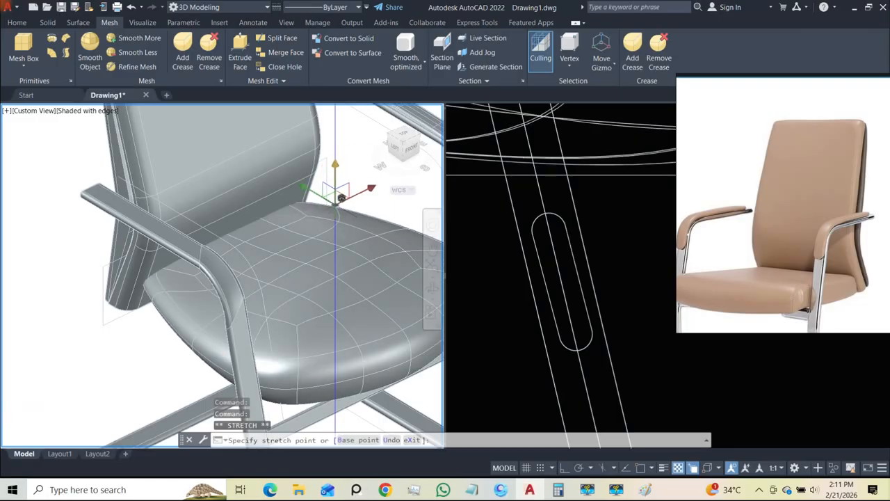
pyautogui.click(331, 217)
pyautogui.keyDown('shift'); pyautogui.moveTo(296, 277); pyautogui.dragTo(168, 269, button='middle'); pyautogui.keyUp('shift')
pyautogui.press('Escape')
pyautogui.press('Escape')
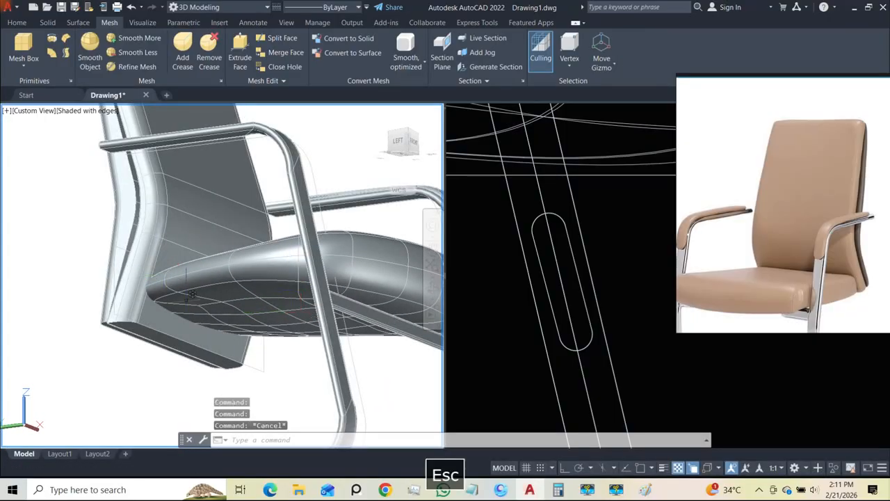
# - Select the vertices on the cushion's underside near the rear, shift them along the Z axis and clear the selection
pyautogui.click(182, 286)
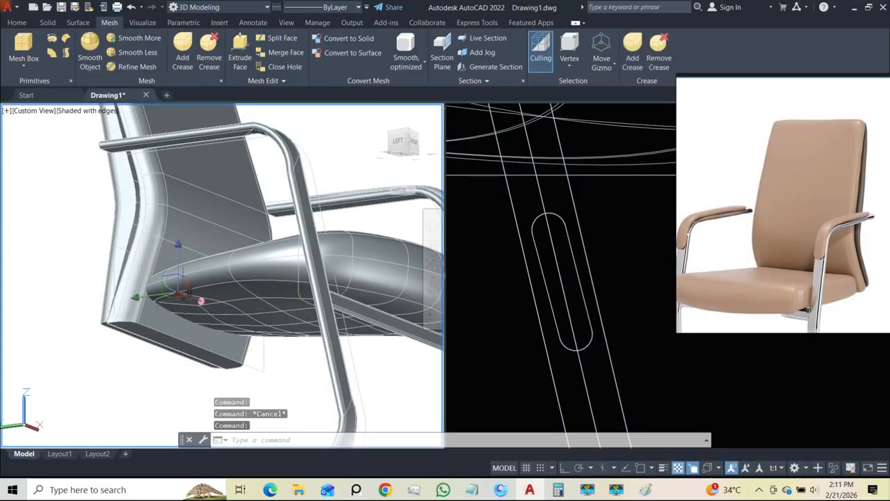
pyautogui.keyDown('shift'); pyautogui.moveTo(208, 281); pyautogui.dragTo(28, 341, button='middle'); pyautogui.keyUp('shift')
pyautogui.keyDown('shift'); pyautogui.moveTo(280, 344); pyautogui.dragTo(308, 271, button='middle'); pyautogui.keyUp('shift')
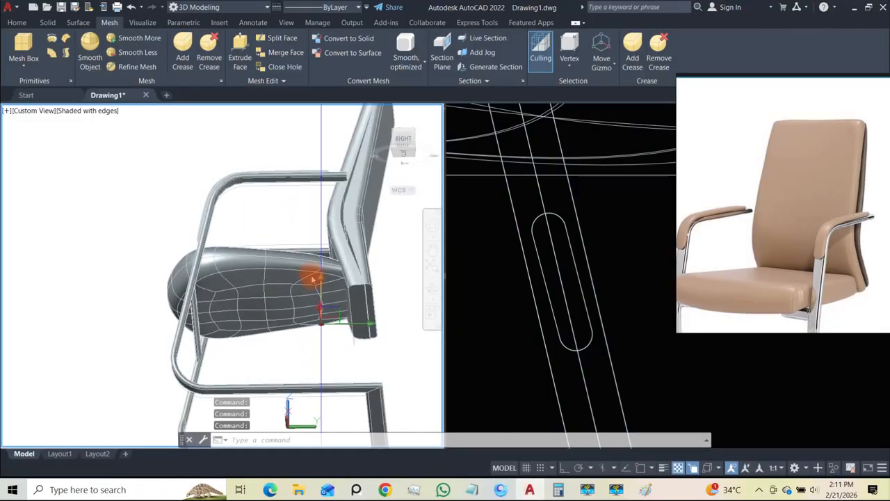
pyautogui.keyDown('shift'); pyautogui.moveTo(320, 306); pyautogui.dragTo(333, 312, button='middle'); pyautogui.keyUp('shift')
pyautogui.click(315, 257)
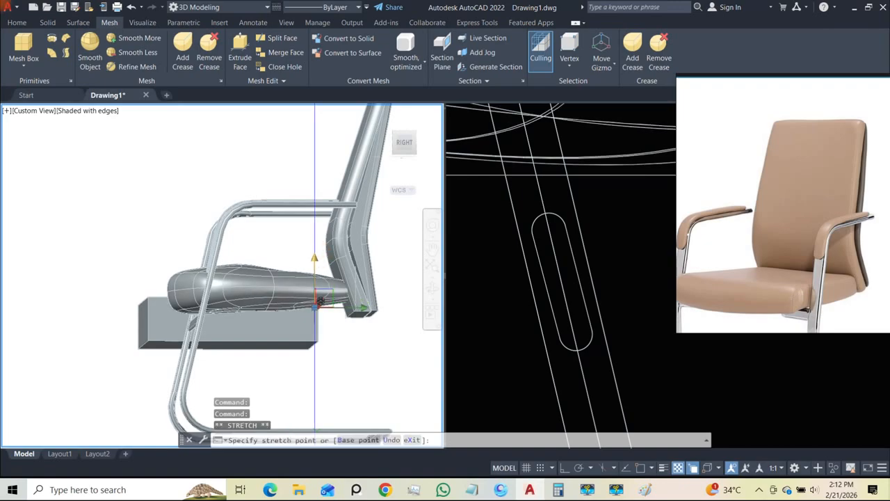
pyautogui.keyDown('shift'); pyautogui.moveTo(318, 304); pyautogui.dragTo(342, 384, button='middle'); pyautogui.keyUp('shift')
pyautogui.scroll(4, 361, 299)
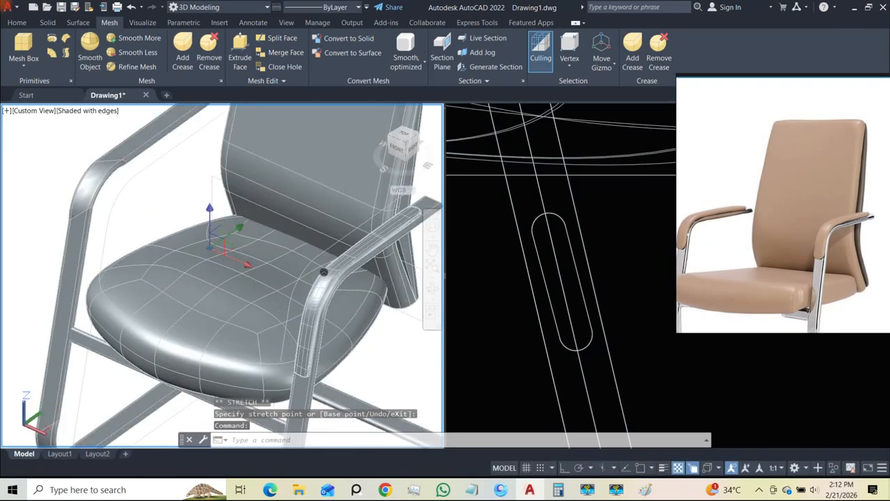
pyautogui.keyDown('shift'); pyautogui.moveTo(361, 299); pyautogui.dragTo(360, 299, button='middle'); pyautogui.keyUp('shift')
pyautogui.press('Escape')
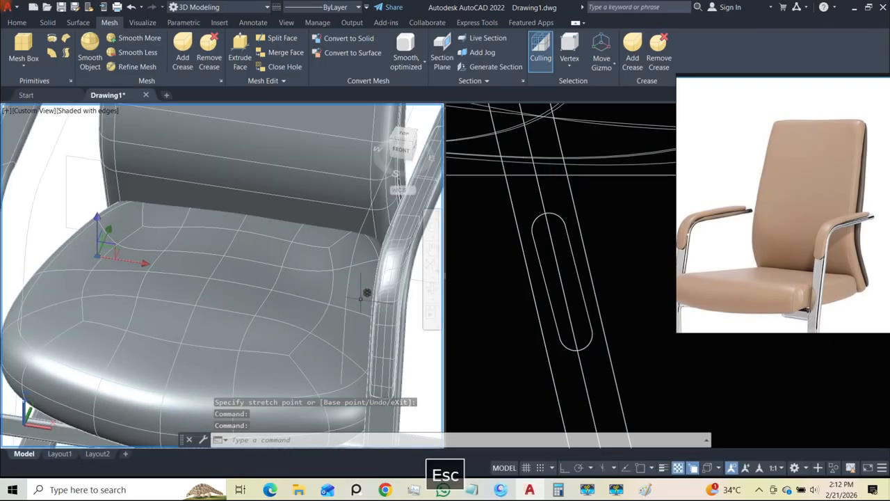
pyautogui.press('Escape')
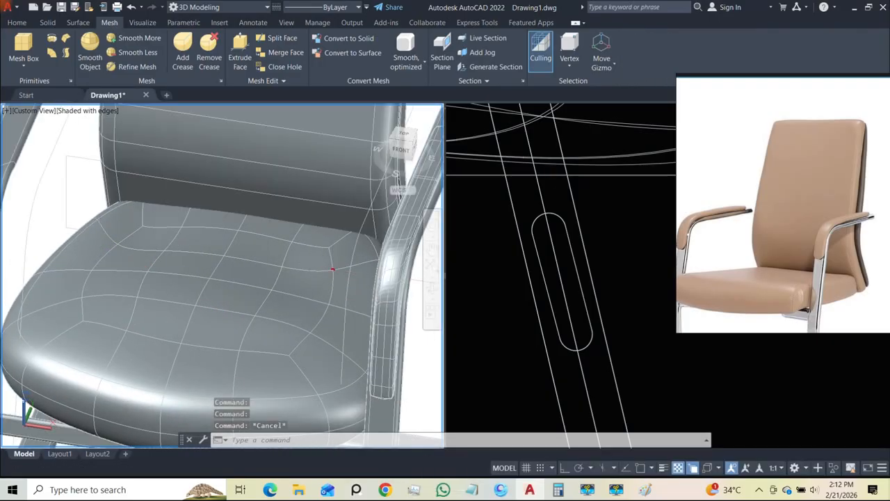
# - Select the rows of vertices along the left and right sides of the cushion's top surface and raise them together along the Z axis
pyautogui.click(332, 269)
pyautogui.click(330, 304)
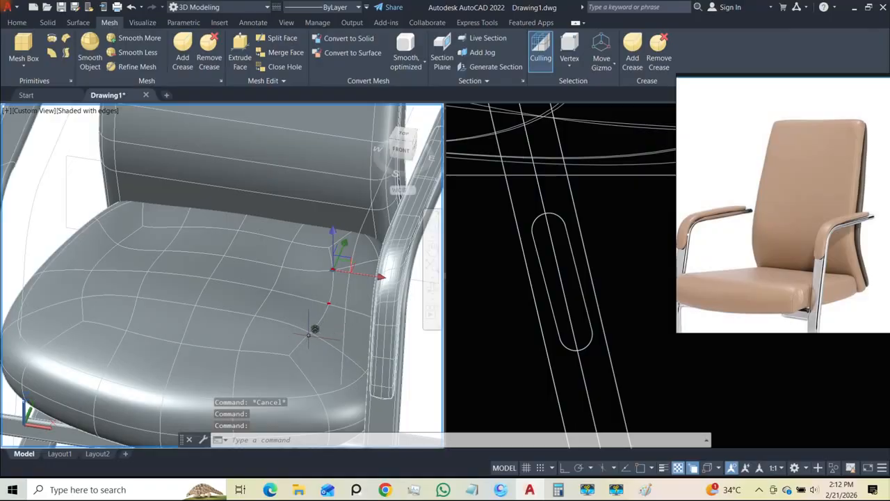
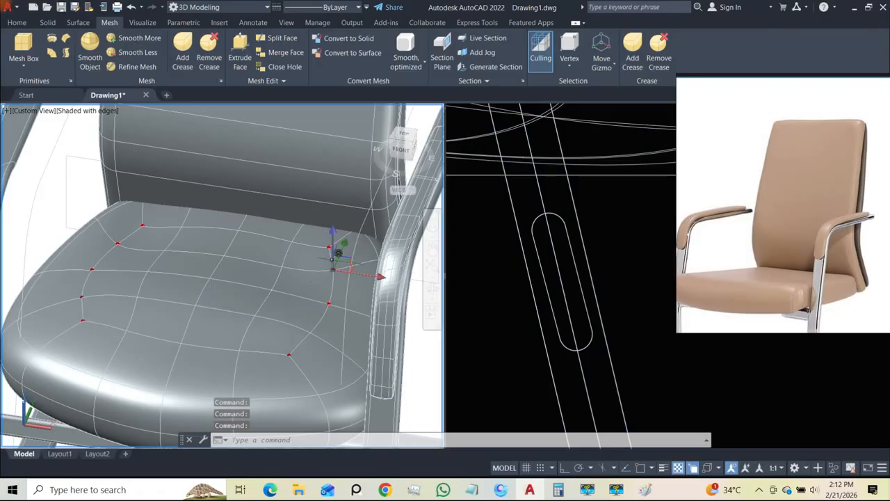
pyautogui.click(333, 270)
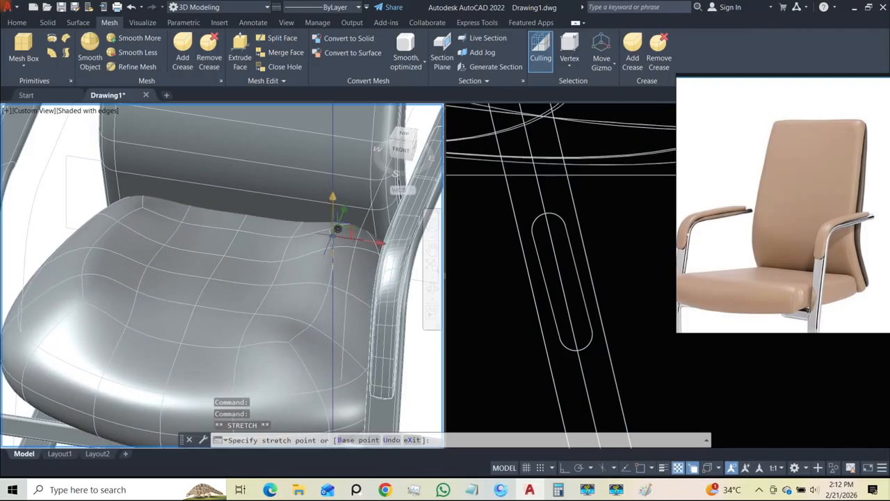
pyautogui.press('Escape')
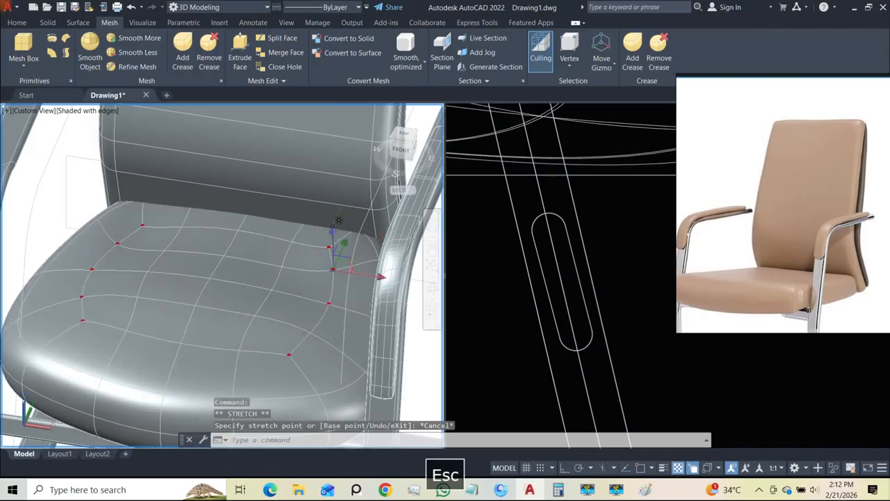
pyautogui.click(310, 332)
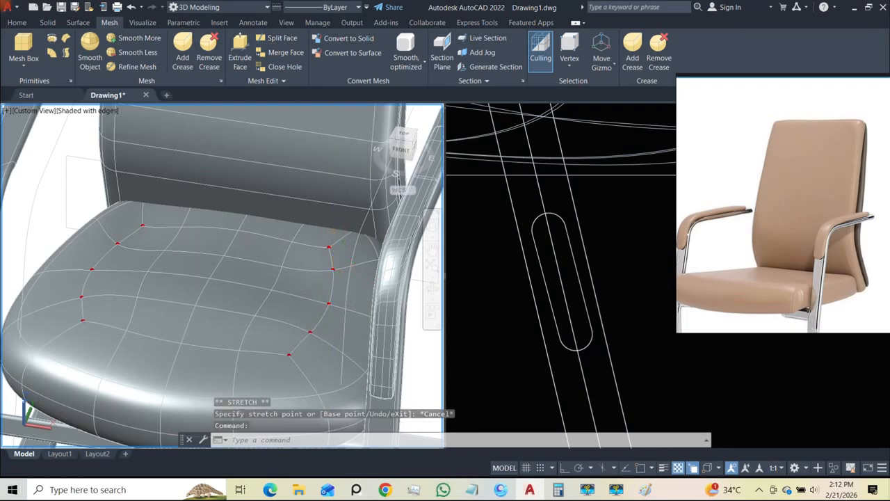
pyautogui.click(333, 271)
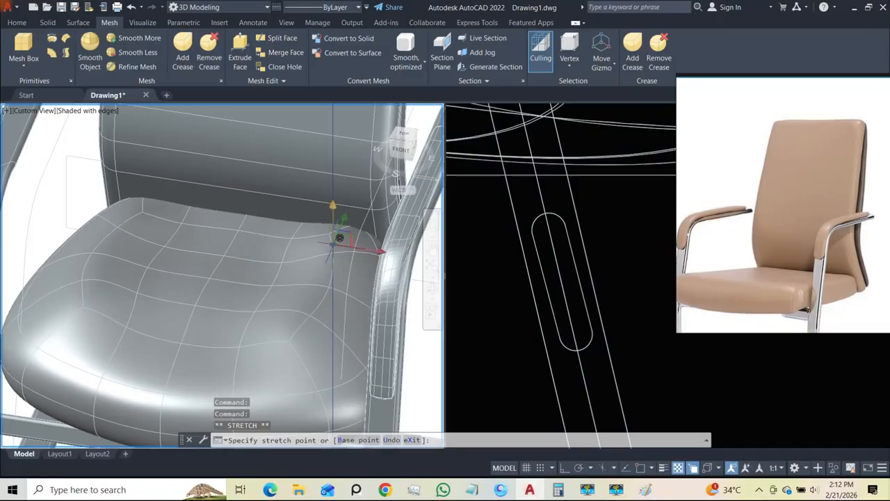
pyautogui.click(325, 261)
# - Fine-tune the height of the selected side vertices along the Z axis and clear the selection
pyautogui.keyDown('shift'); pyautogui.moveTo(326, 261); pyautogui.dragTo(401, 261, button='middle'); pyautogui.keyUp('shift')
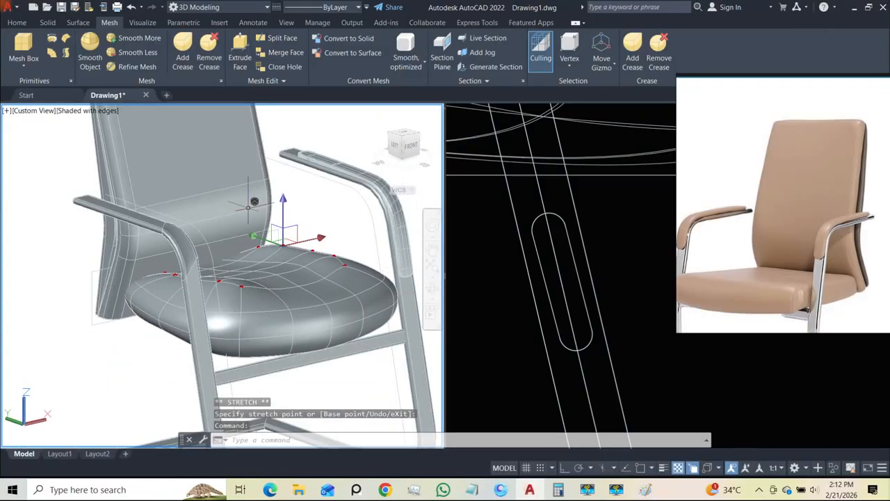
pyautogui.scroll(2, 248, 208)
pyautogui.scroll(2, 282, 241)
pyautogui.keyDown('shift'); pyautogui.moveTo(282, 240); pyautogui.dragTo(272, 277, button='middle'); pyautogui.keyUp('shift')
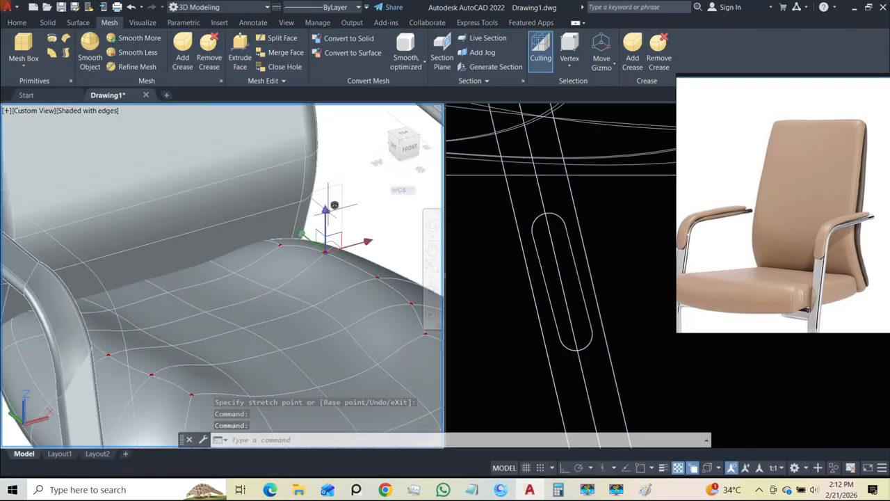
pyautogui.click(324, 252)
pyautogui.click(326, 261)
pyautogui.keyDown('shift'); pyautogui.moveTo(288, 258); pyautogui.dragTo(390, 322, button='middle'); pyautogui.keyUp('shift')
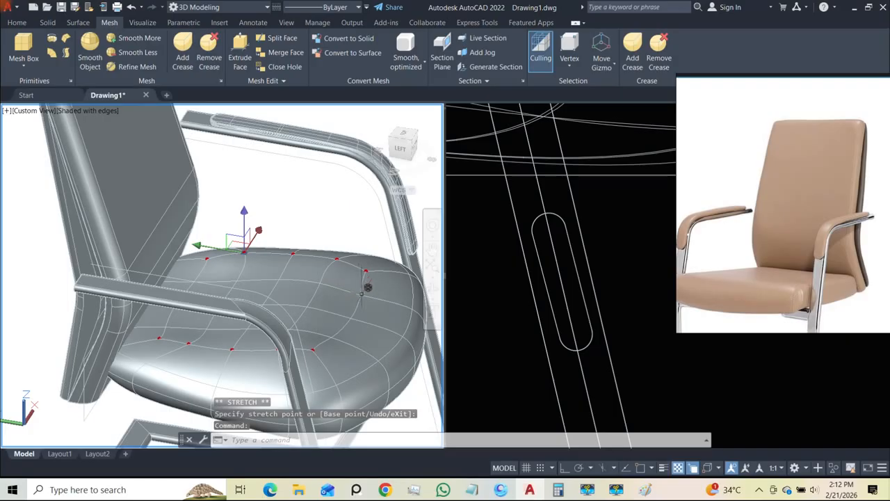
pyautogui.press('Escape')
pyautogui.press('Escape')
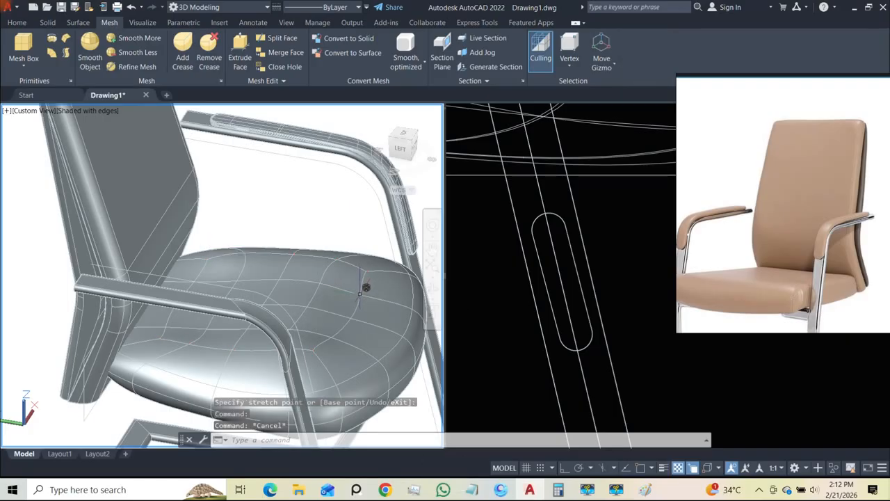
# - Select the three vertices across the front of the cushion's top between the side rows and raise them along the Z axis
pyautogui.click(351, 318)
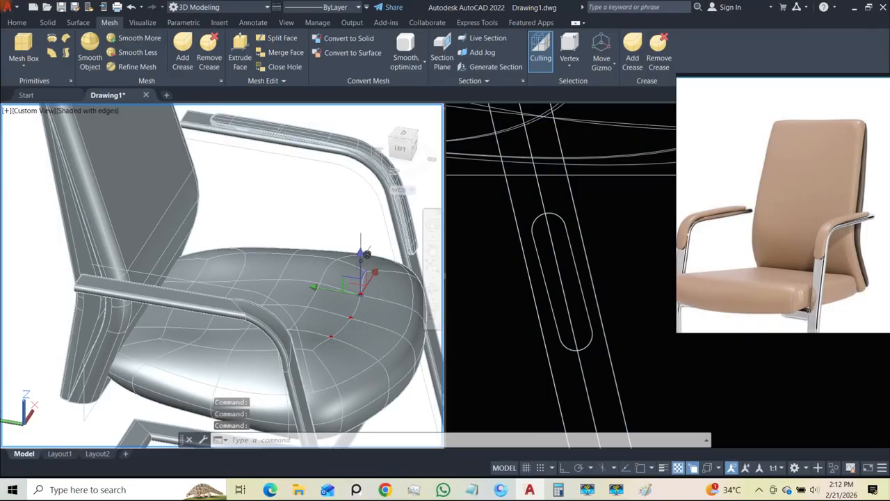
pyautogui.click(364, 253)
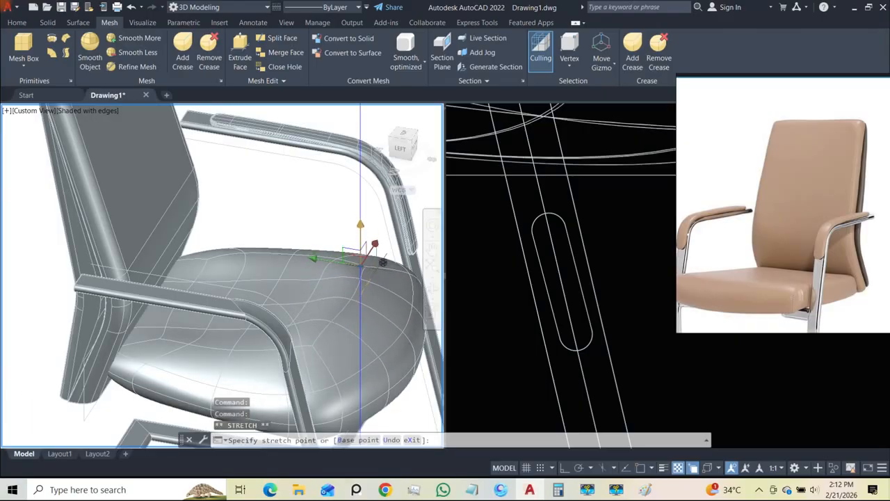
pyautogui.keyDown('shift'); pyautogui.moveTo(338, 298); pyautogui.dragTo(381, 308, button='middle'); pyautogui.keyUp('shift')
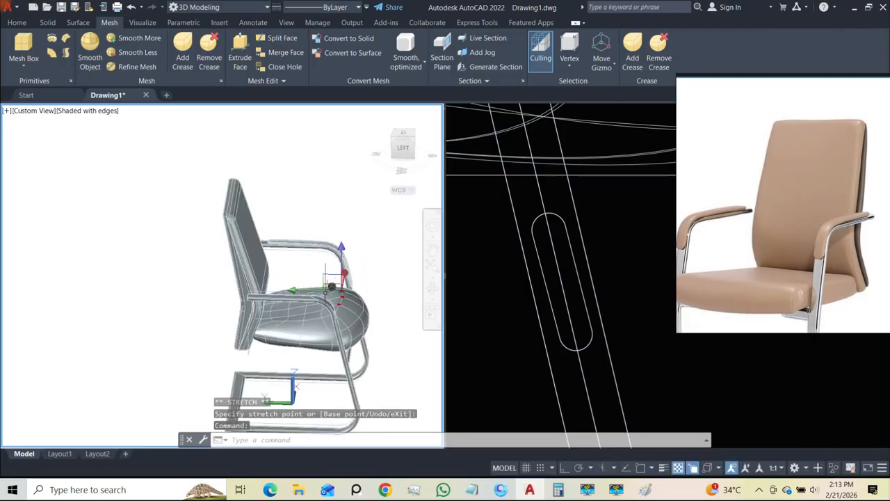
pyautogui.scroll(3, 278, 309)
pyautogui.keyDown('shift'); pyautogui.moveTo(277, 309); pyautogui.dragTo(178, 343, button='middle'); pyautogui.keyUp('shift')
pyautogui.scroll(-5, 250, 301)
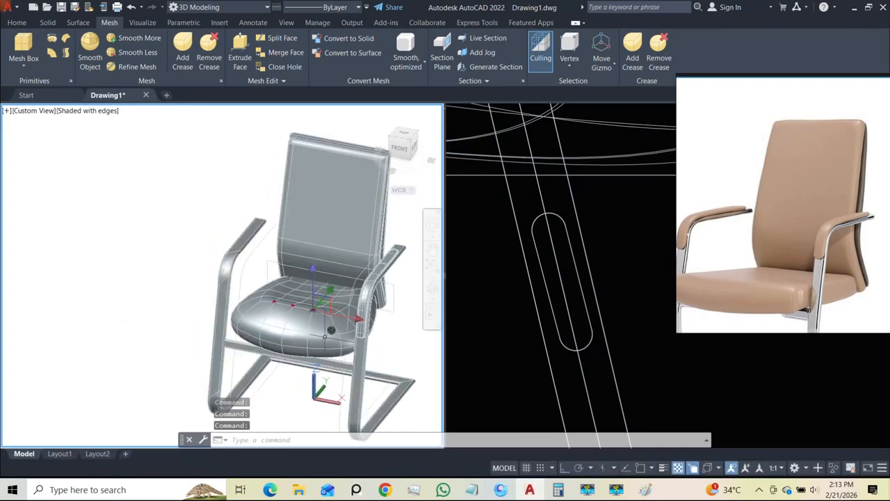
pyautogui.scroll(3, 324, 336)
pyautogui.keyDown('shift'); pyautogui.moveTo(317, 309); pyautogui.dragTo(334, 300, button='middle'); pyautogui.keyUp('shift')
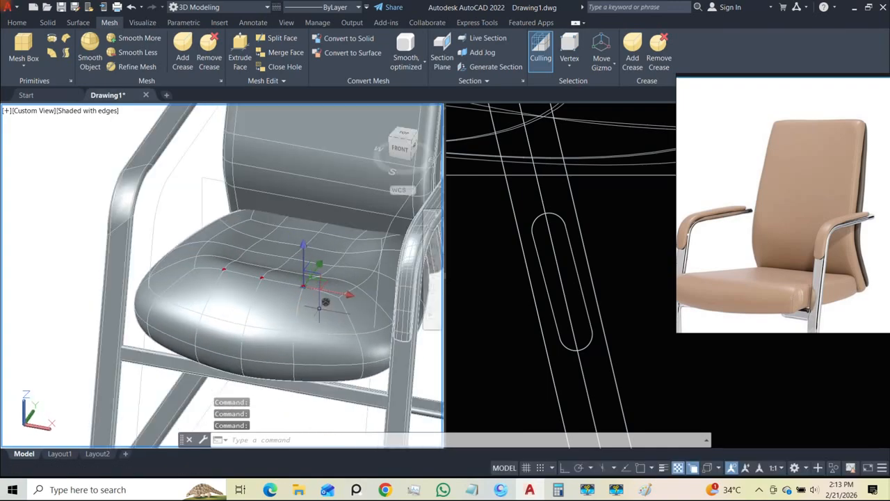
# - Clear the selection, then select the two front corner vertices on the cushion's top and lower them along the Z axis
pyautogui.scroll(3, 341, 303)
pyautogui.press('Escape')
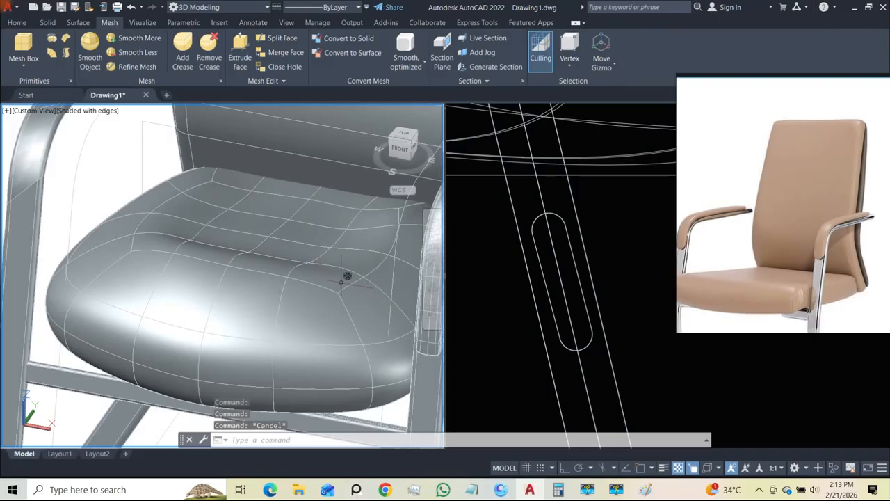
pyautogui.click(338, 293)
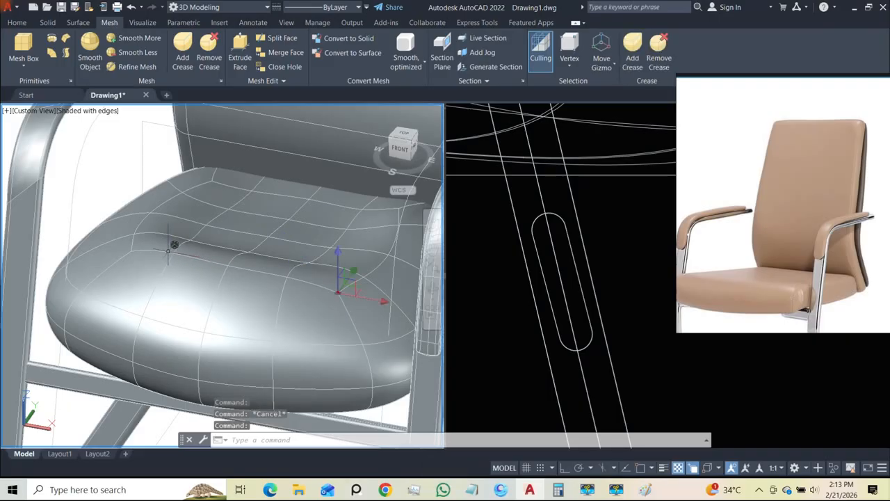
pyautogui.click(130, 251)
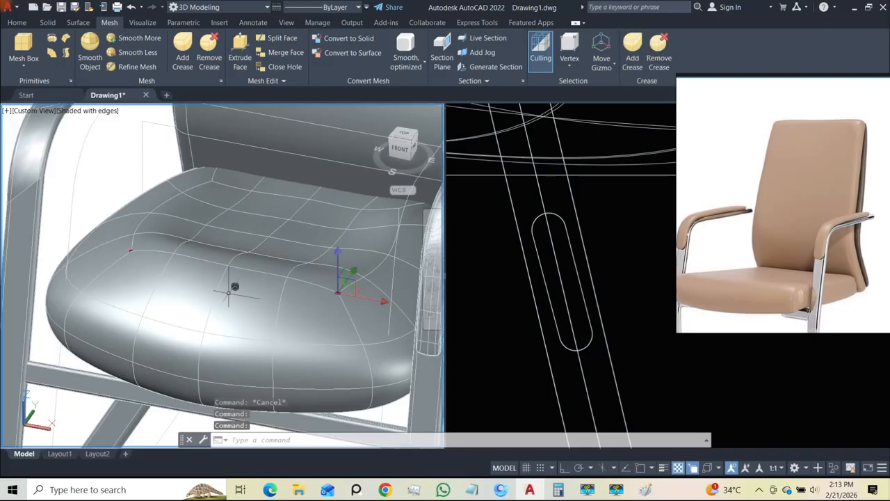
pyautogui.click(340, 255)
pyautogui.click(337, 285)
# - Move the two selected corner vertices toward the front of the cushion along the Y axis
pyautogui.keyDown('shift'); pyautogui.moveTo(320, 306); pyautogui.dragTo(201, 275, button='middle'); pyautogui.keyUp('shift')
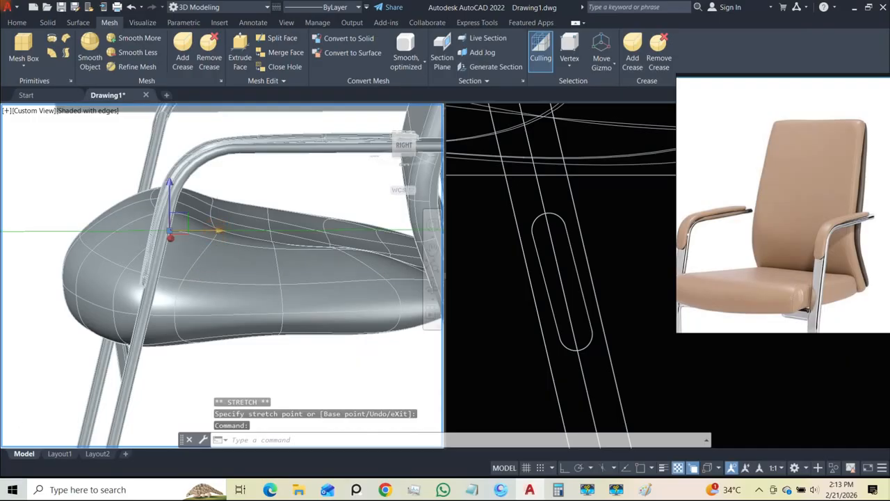
pyautogui.click(195, 230)
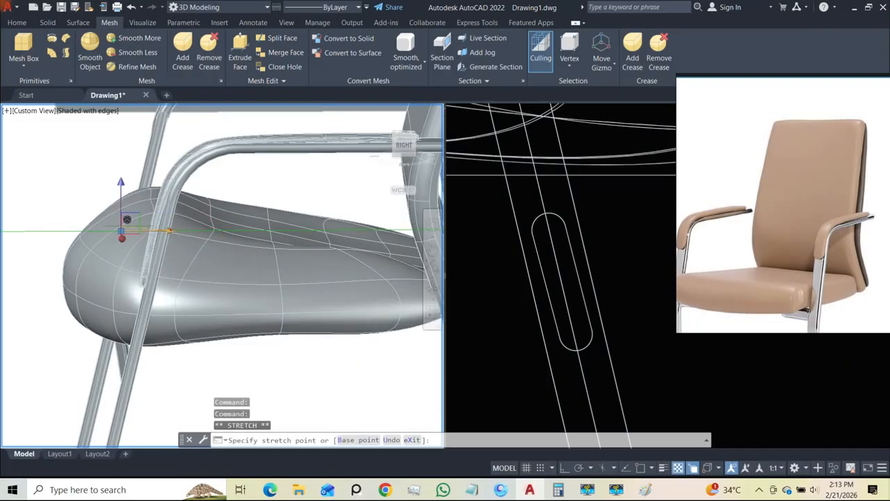
pyautogui.click(121, 231)
pyautogui.scroll(-2, 154, 249)
pyautogui.keyDown('shift'); pyautogui.moveTo(156, 251); pyautogui.dragTo(408, 309, button='middle'); pyautogui.keyUp('shift')
pyautogui.scroll(2, 257, 304)
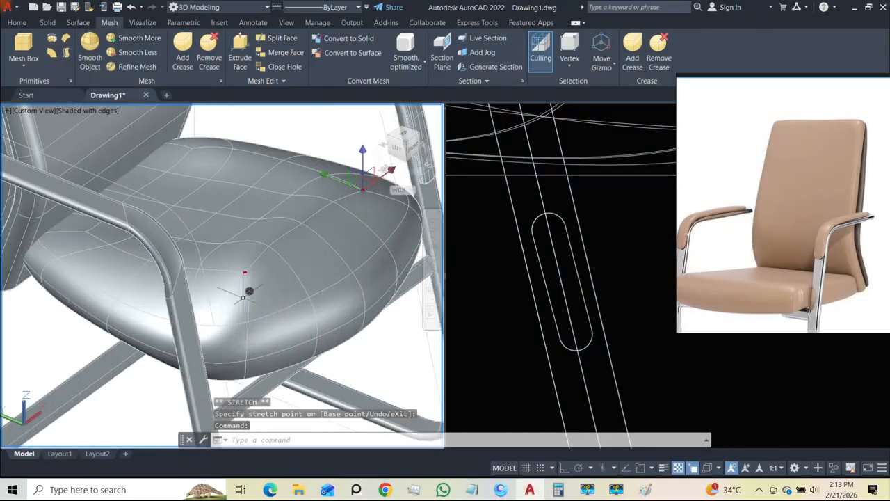
# - Lower the two front corner vertices slightly more along the Z axis and clear the selection
pyautogui.scroll(-4, 264, 292)
pyautogui.keyDown('shift'); pyautogui.moveTo(264, 292); pyautogui.dragTo(74, 260, button='middle'); pyautogui.keyUp('shift')
pyautogui.scroll(3, 223, 278)
pyautogui.click(234, 269)
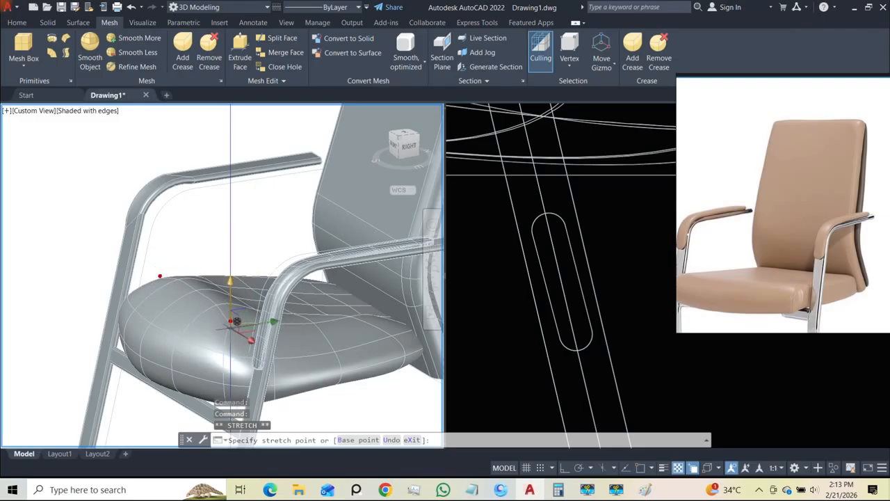
pyautogui.scroll(5, 223, 314)
pyautogui.press('Escape')
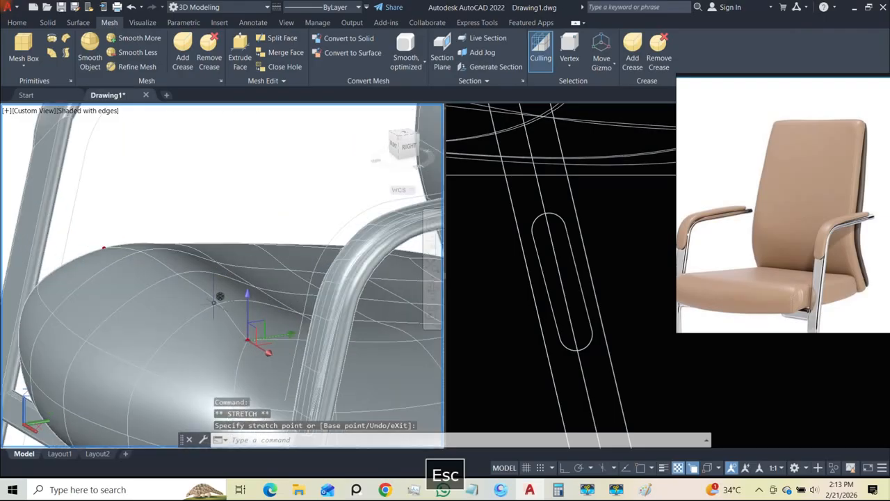
# - Select the three vertices between the cushion's front corners, lower them slightly along the Z axis and clear the selection
pyautogui.click(220, 303)
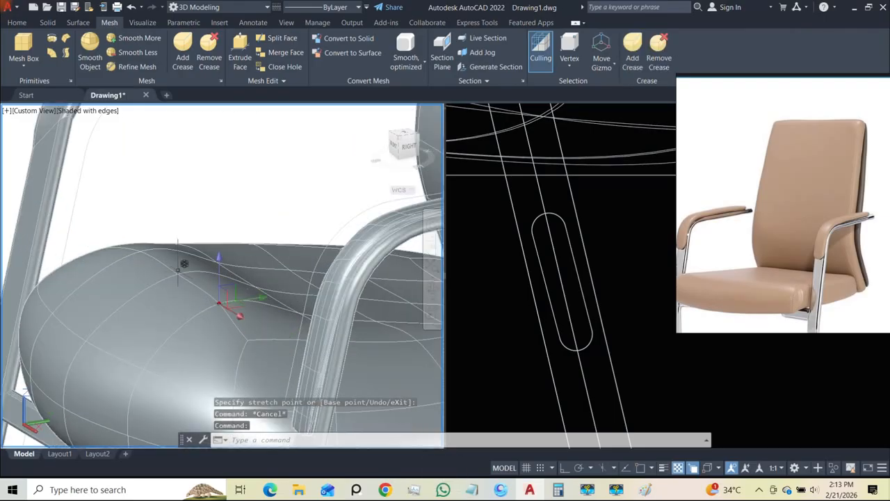
pyautogui.click(177, 273)
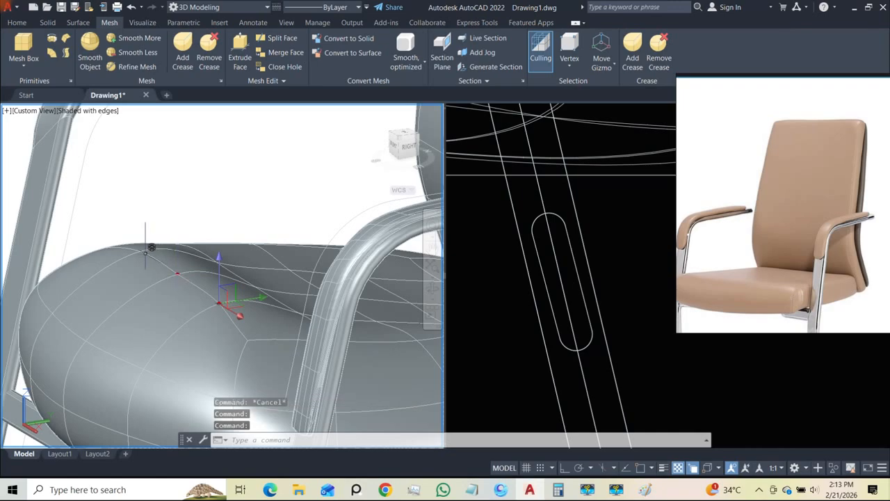
pyautogui.click(139, 250)
pyautogui.scroll(-5, 176, 269)
pyautogui.keyDown('shift'); pyautogui.moveTo(176, 269); pyautogui.dragTo(309, 319, button='middle'); pyautogui.keyUp('shift')
pyautogui.scroll(2, 308, 320)
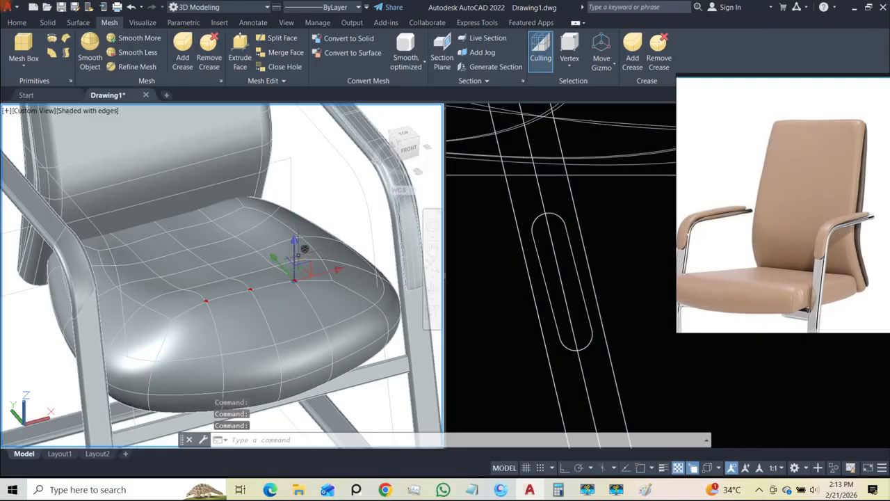
pyautogui.click(296, 250)
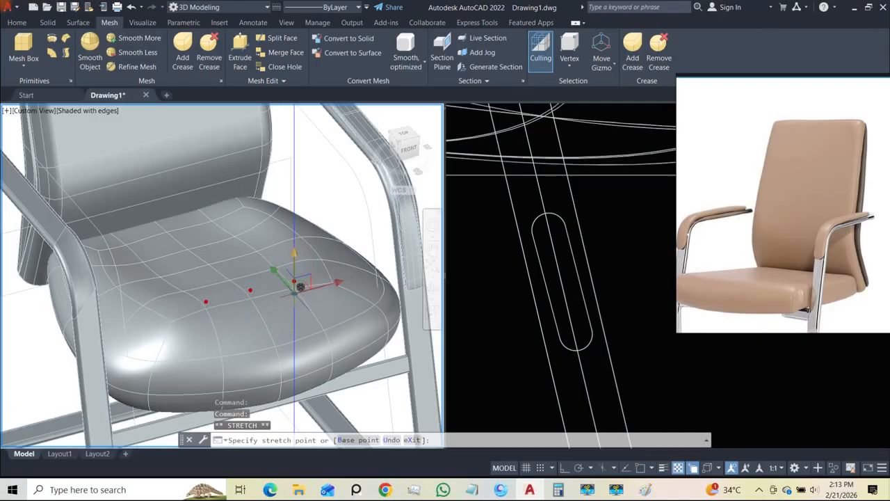
pyautogui.click(294, 297)
pyautogui.scroll(-2, 294, 299)
pyautogui.keyDown('shift'); pyautogui.moveTo(295, 320); pyautogui.dragTo(195, 310, button='middle'); pyautogui.keyUp('shift')
pyautogui.scroll(-2, 195, 310)
pyautogui.press('Escape')
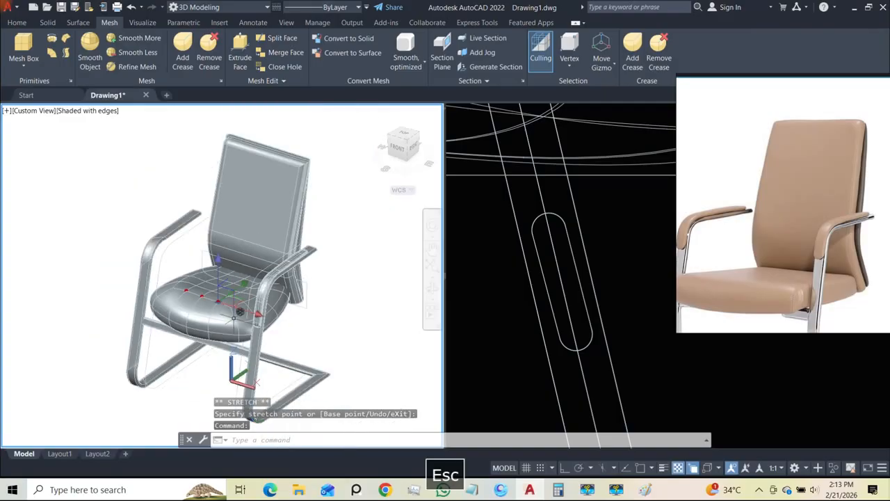
pyautogui.scroll(-2, 239, 311)
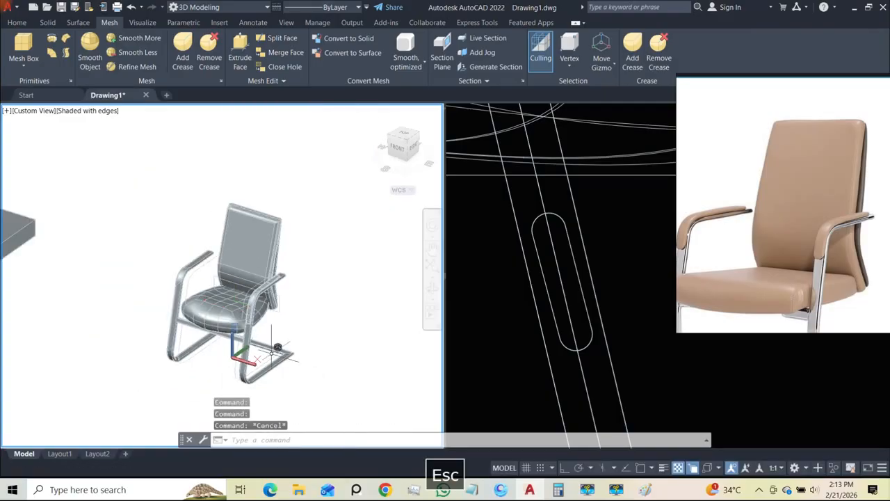
# - Inspect the reshaped cushion on the whole chair and fit all objects of the model in the view
pyautogui.keyDown('shift'); pyautogui.moveTo(273, 258); pyautogui.dragTo(222, 324, button='middle'); pyautogui.keyUp('shift')
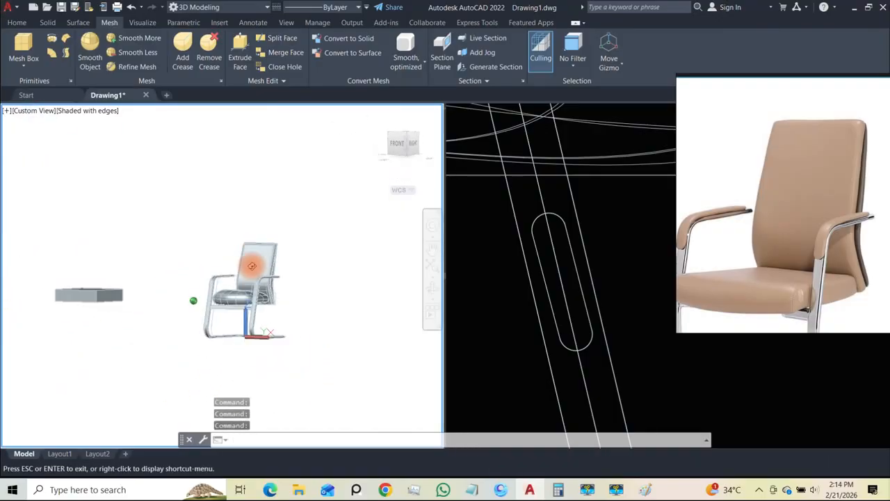
pyautogui.scroll(-8, 427, 307)
pyautogui.scroll(-2, 634, 266)
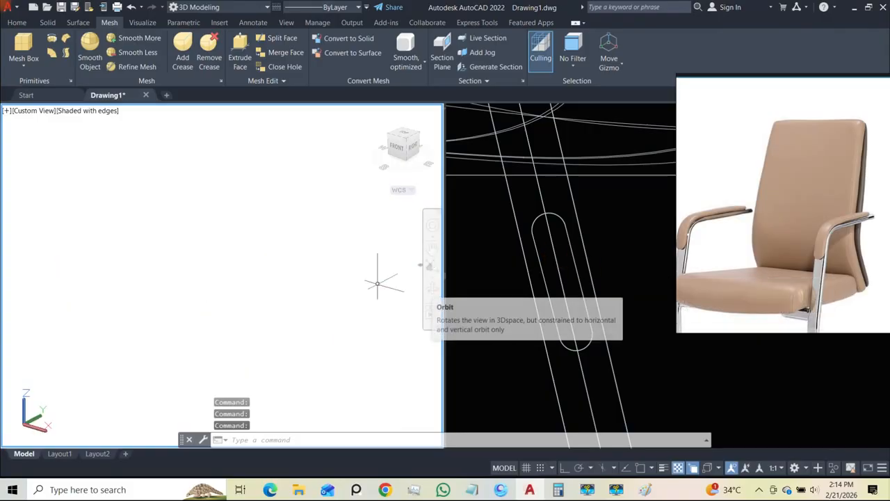
pyautogui.moveTo(349, 258); pyautogui.dragTo(271, 274, button='middle')
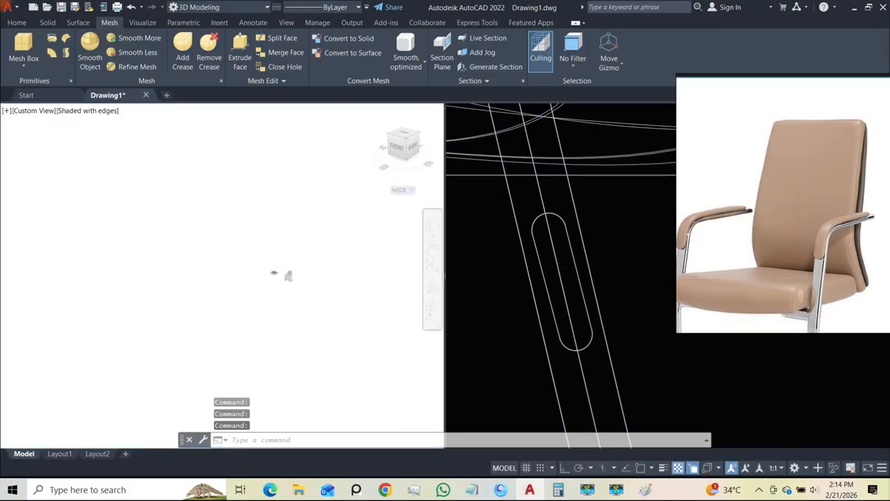
pyautogui.middleClick(271, 273)
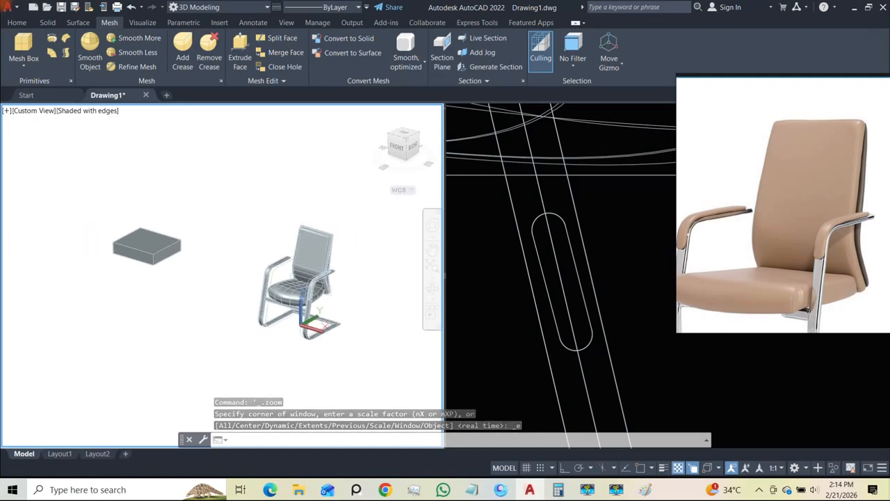
pyautogui.press('Escape')
pyautogui.press('Escape')
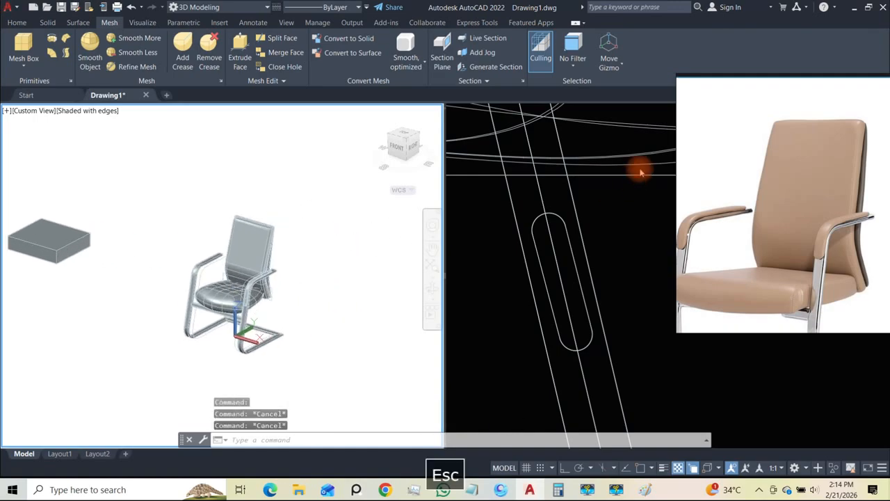
# - Switch to the reference image board and frame the complete picture of the tan office chair
pyautogui.click(650, 153)
pyautogui.click(746, 195)
pyautogui.scroll(-10, 732, 197)
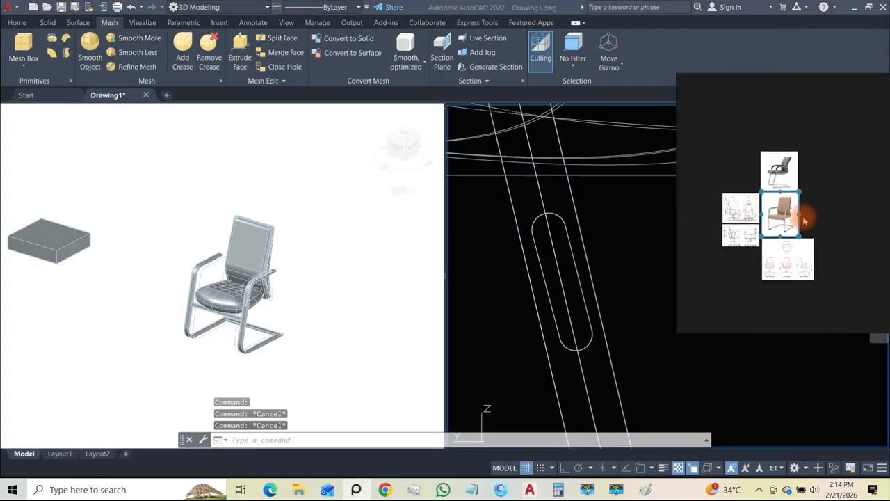
pyautogui.scroll(6, 772, 229)
pyautogui.moveTo(739, 224); pyautogui.dragTo(803, 211, button='middle')
pyautogui.scroll(-3, 786, 157)
pyautogui.scroll(2, 799, 157)
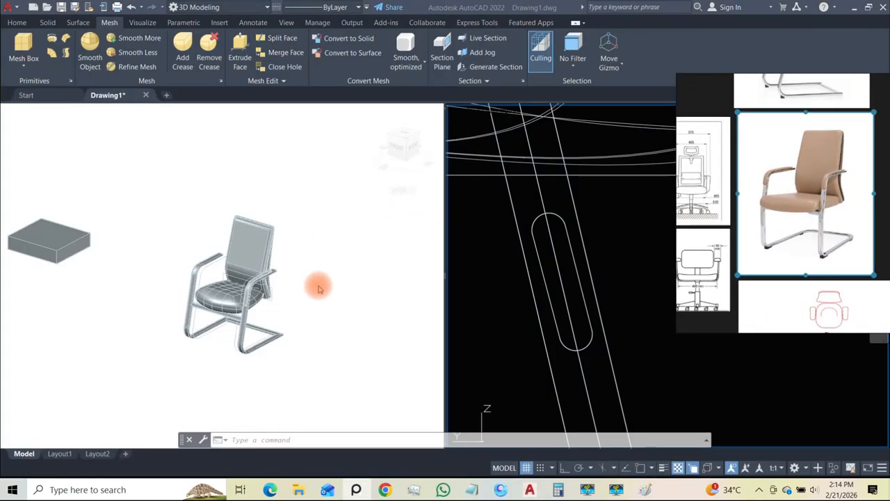
# - Return to the 3D model and delete the spare box beside the chair
pyautogui.keyDown('shift'); pyautogui.moveTo(287, 290); pyautogui.dragTo(240, 300, button='middle'); pyautogui.keyUp('shift')
pyautogui.click(291, 284)
pyautogui.scroll(6, 238, 292)
pyautogui.scroll(-5, 242, 249)
pyautogui.moveTo(257, 254); pyautogui.dragTo(295, 288, button='middle')
pyautogui.scroll(4, 276, 273)
pyautogui.scroll(-7, 240, 290)
pyautogui.keyDown('shift'); pyautogui.moveTo(216, 295); pyautogui.dragTo(276, 303, button='middle'); pyautogui.keyUp('shift')
pyautogui.click(101, 314)
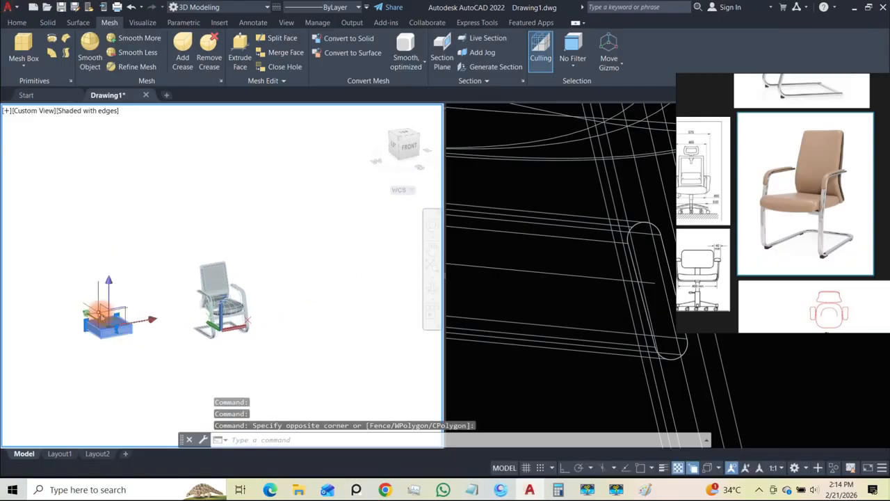
pyautogui.press('Delete')
# - Examine the whole chair's backrest, cushion and frame from the front against the reference picture
pyautogui.keyDown('shift'); pyautogui.moveTo(248, 321); pyautogui.dragTo(269, 337, button='middle'); pyautogui.keyUp('shift')
pyautogui.moveTo(223, 305); pyautogui.dragTo(212, 352, button='middle')
pyautogui.scroll(6, 178, 317)
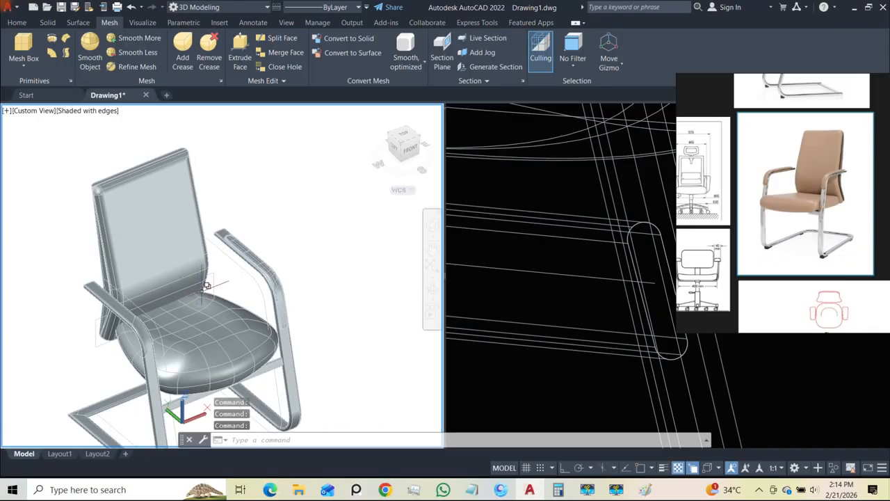
pyautogui.keyDown('shift'); pyautogui.moveTo(231, 313); pyautogui.dragTo(227, 270, button='middle'); pyautogui.keyUp('shift')
pyautogui.scroll(-2, 224, 277)
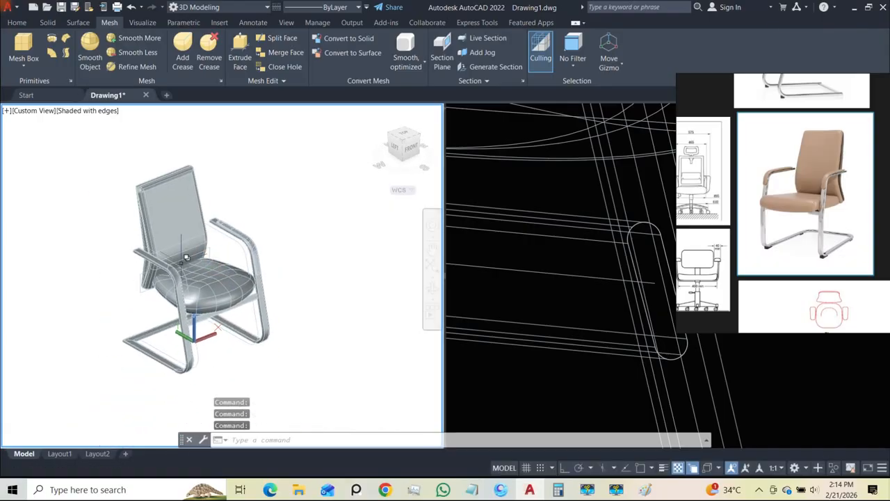
pyautogui.scroll(3, 186, 258)
pyautogui.scroll(-4, 245, 258)
pyautogui.middleClick(281, 270)
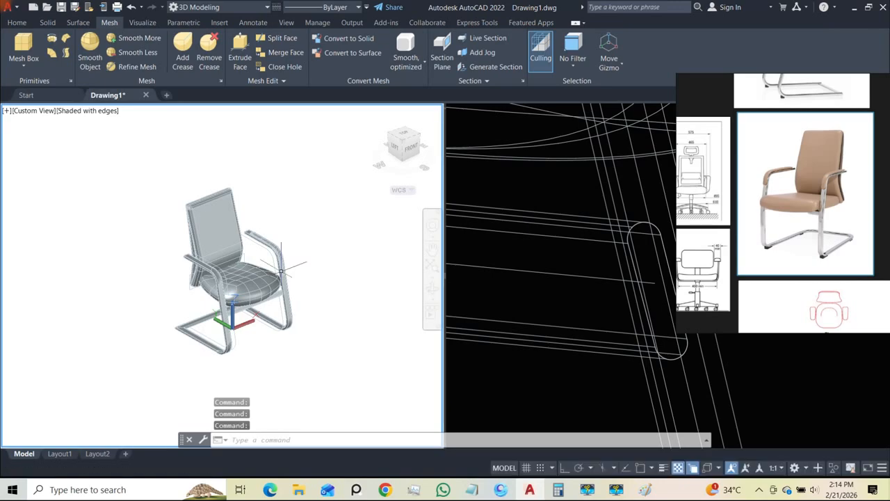